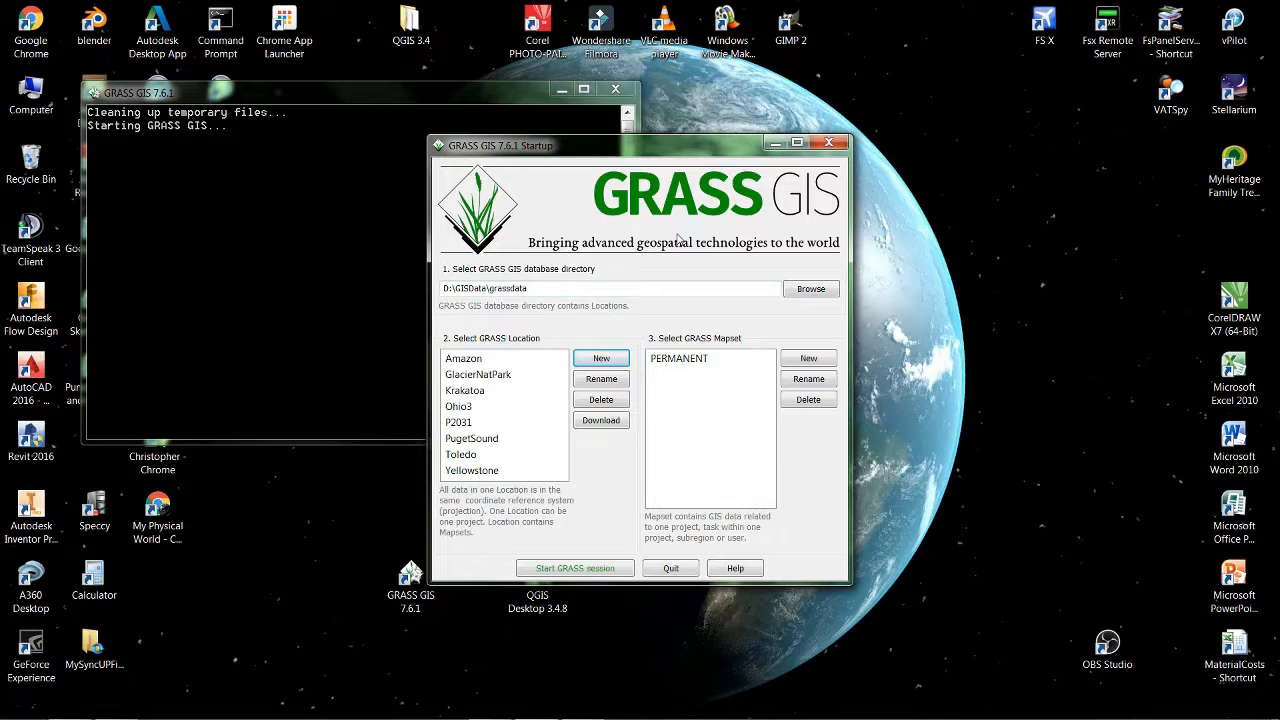
Define a new location named RainierForesting that reads projection and datum terms from a georeferenced data file.
left_click(601, 359)
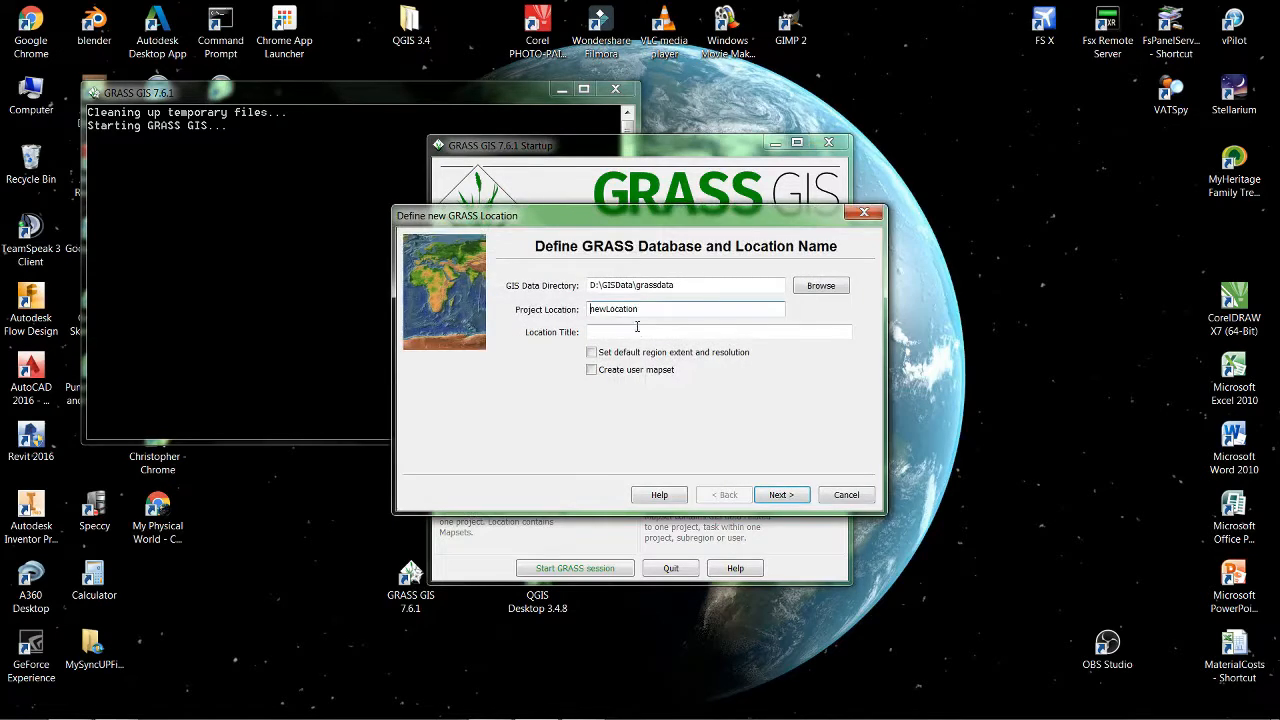
left_click_drag(643, 309, 519, 310)
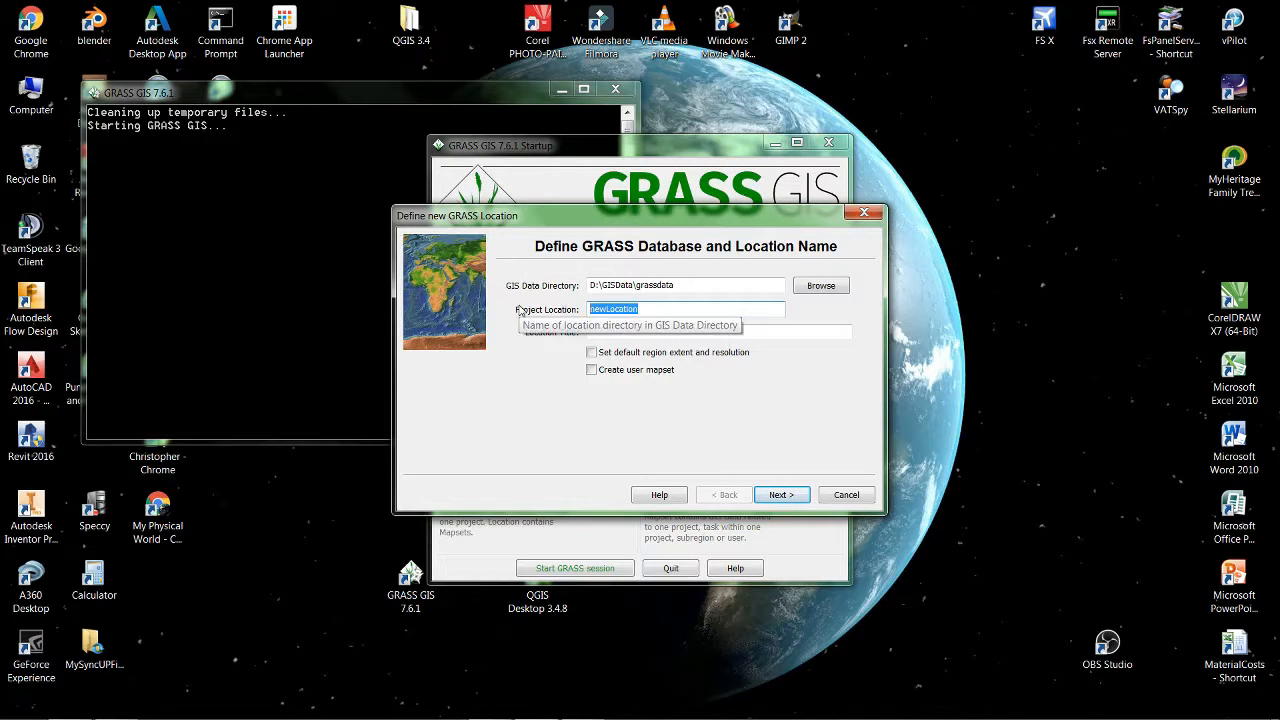
type("RainierForesting")
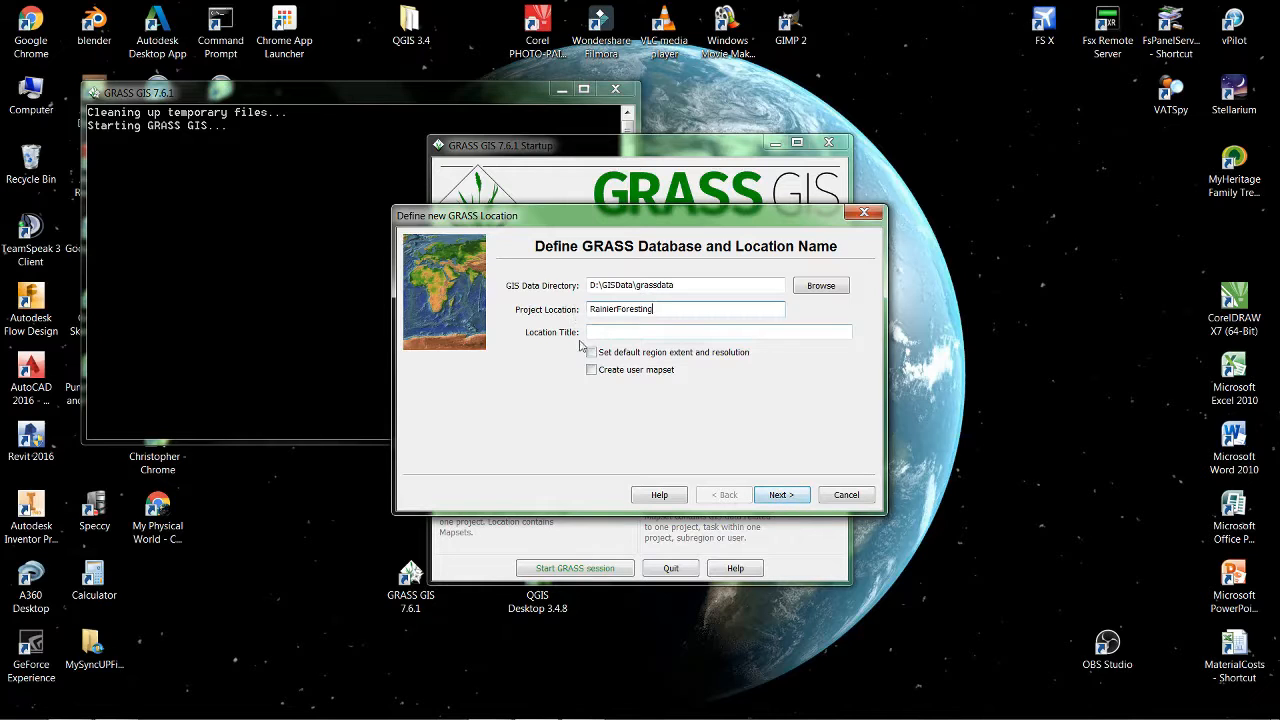
left_click(779, 495)
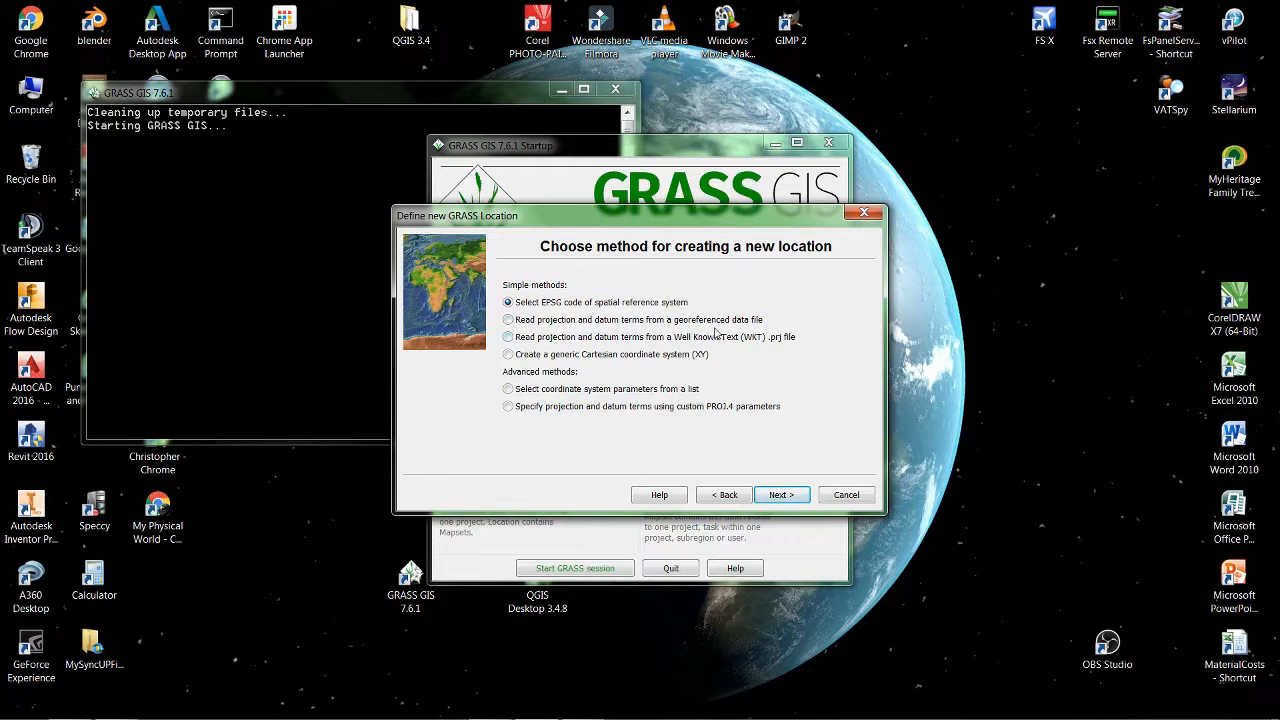
left_click(507, 320)
left_click(784, 496)
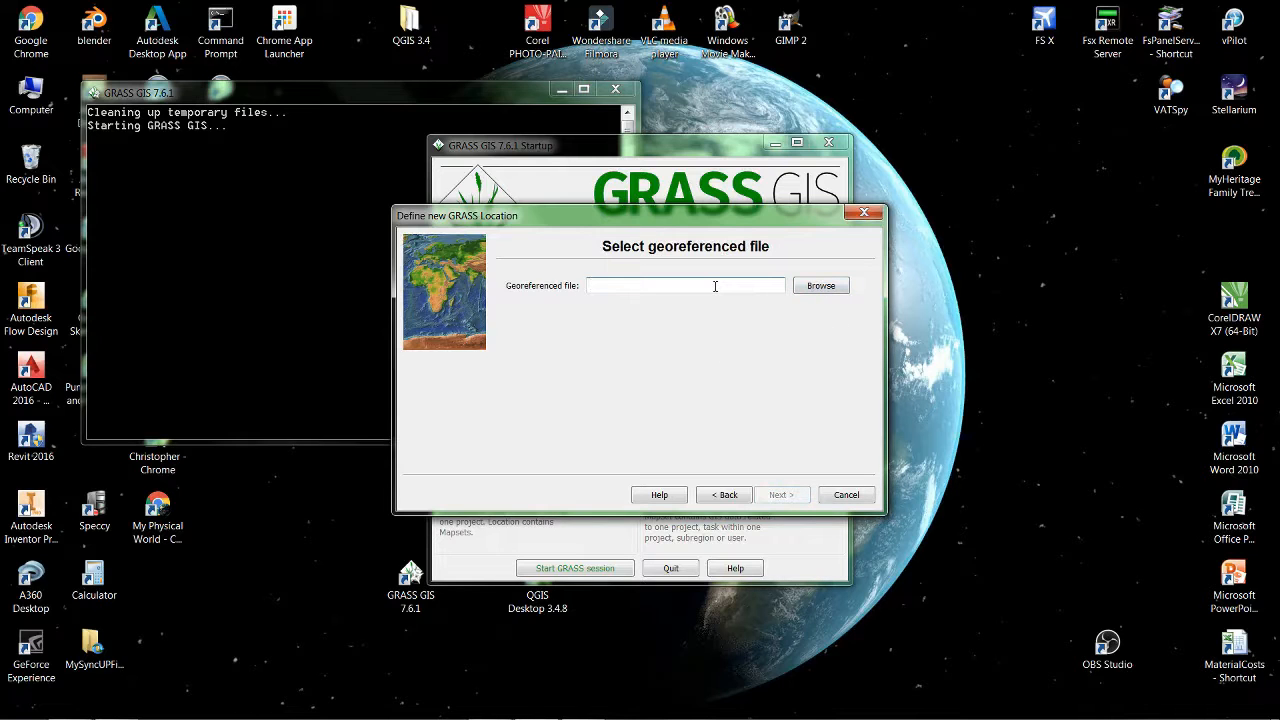
Choose LC08_L1TP_046027_20160727_20170222_01_T1_B1.TIF from D:\GISData\Landsat\PugetSound07272016 as the georeferenced file.
left_click(820, 288)
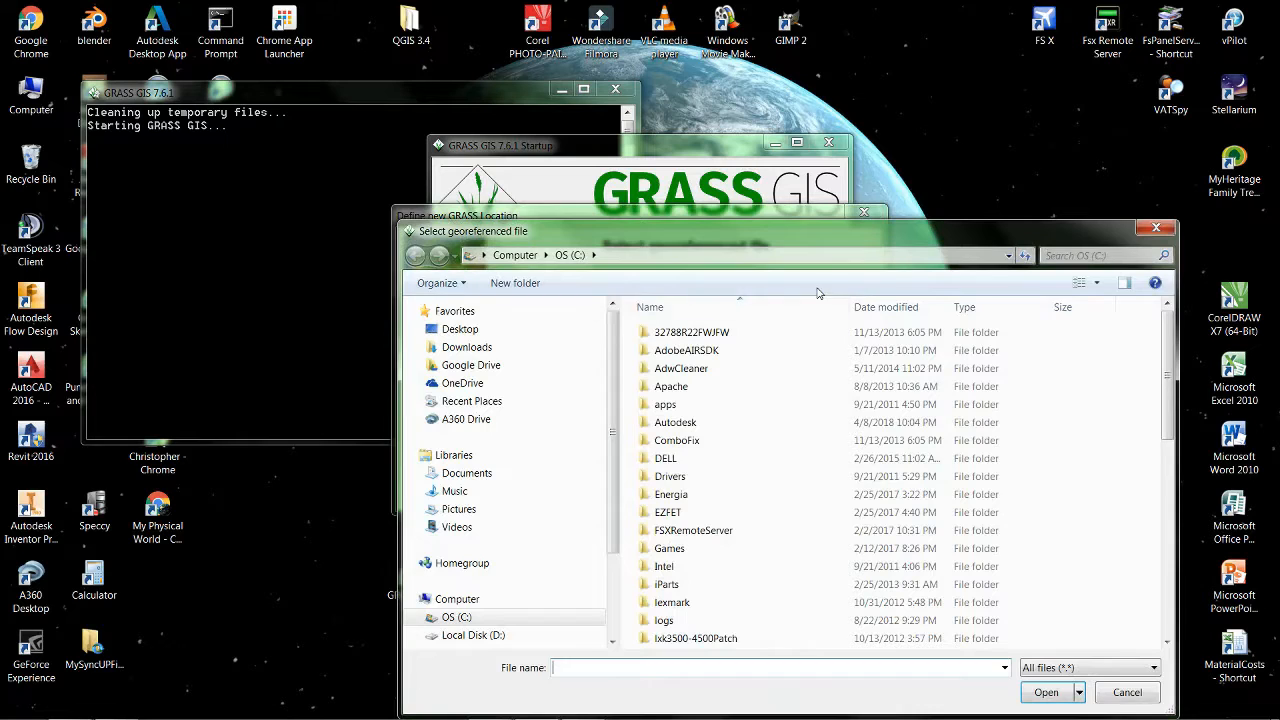
left_click(420, 635)
scroll(474, 596, "down", 8)
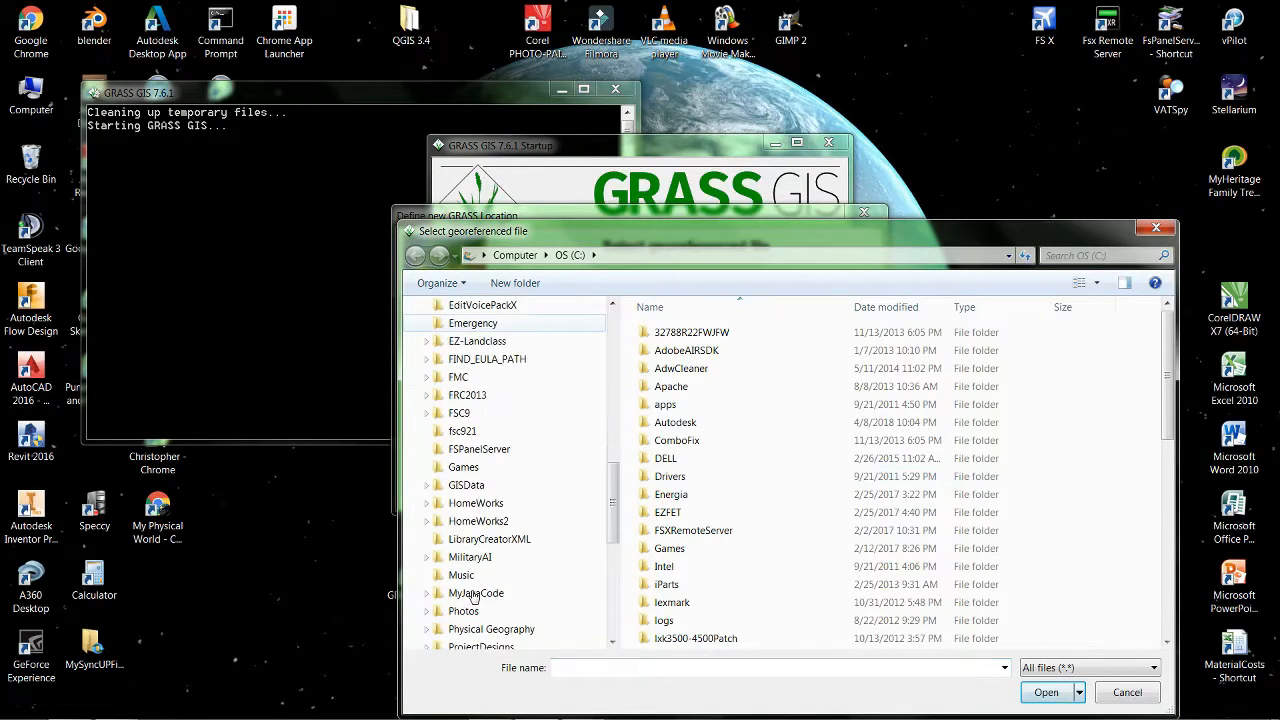
scroll(474, 596, "up", 2)
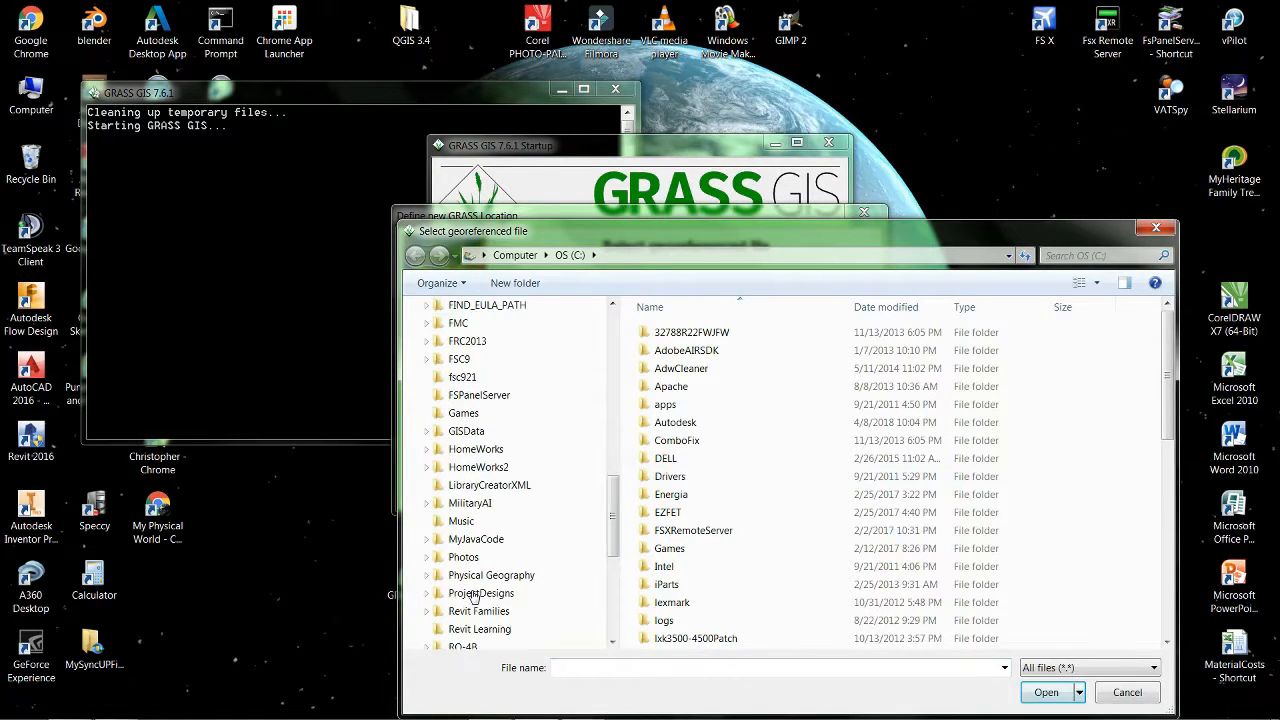
left_click(426, 431)
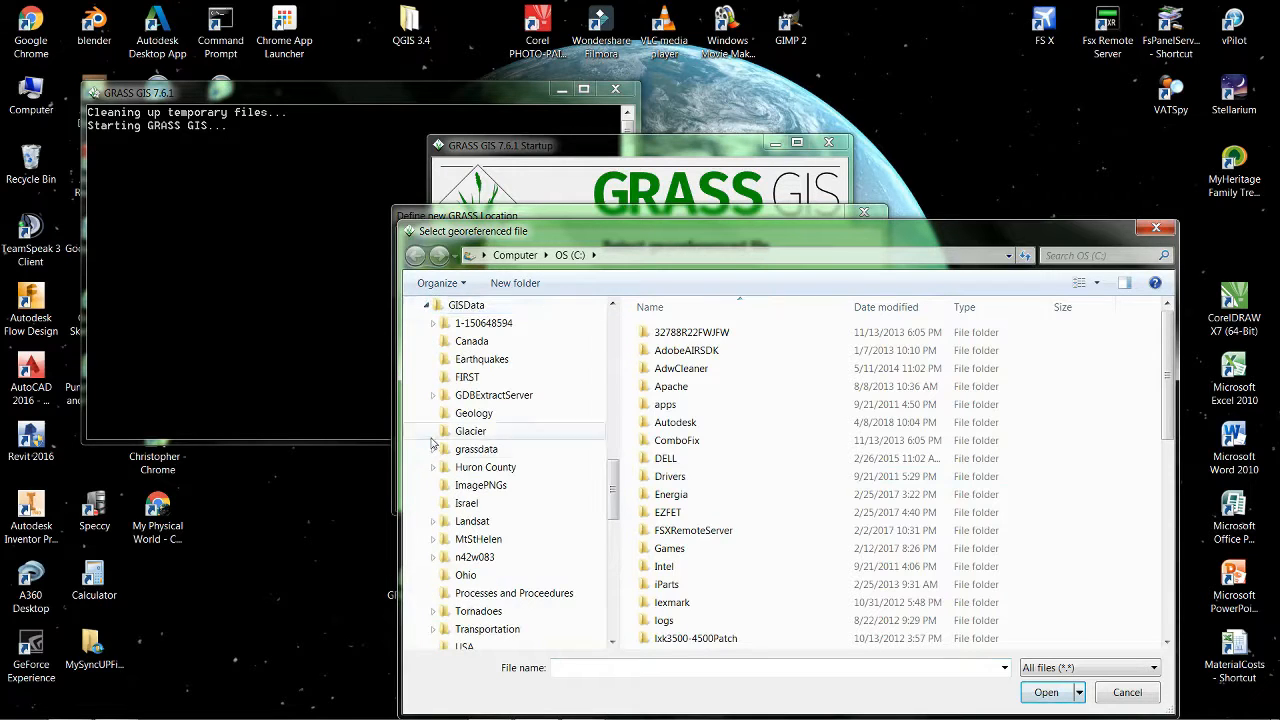
left_click(434, 522)
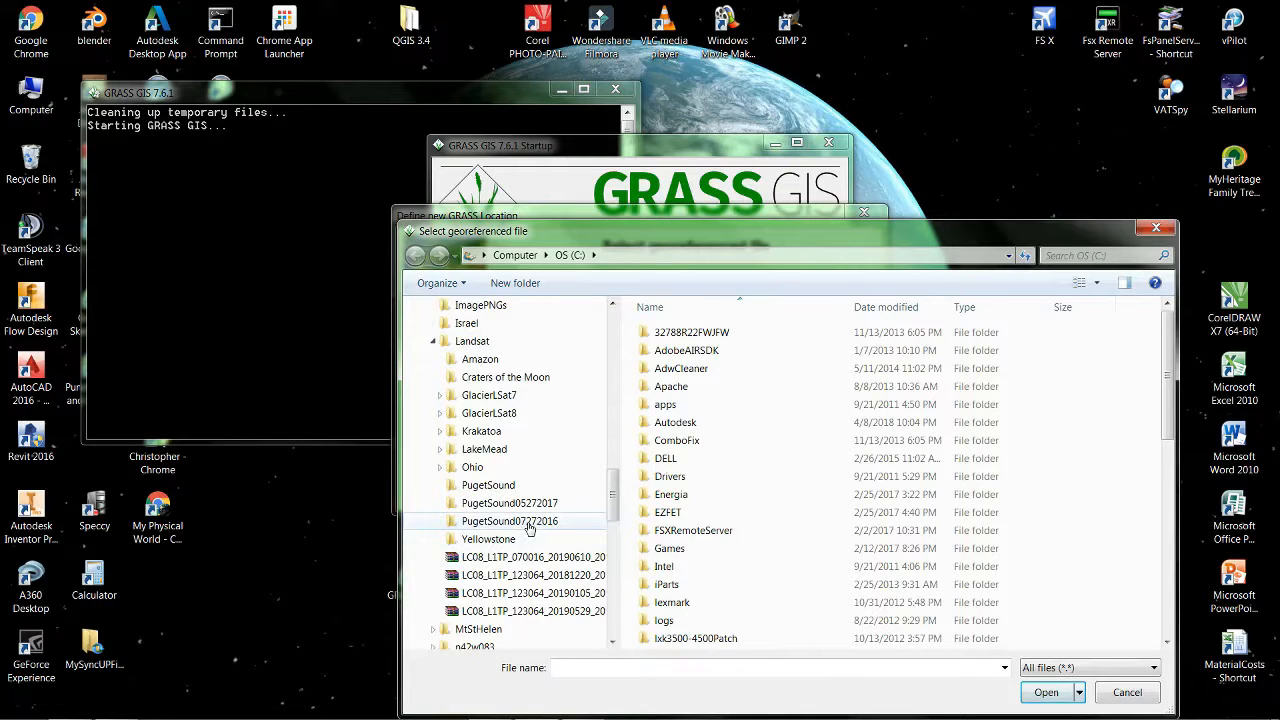
scroll(530, 529, "up", 19)
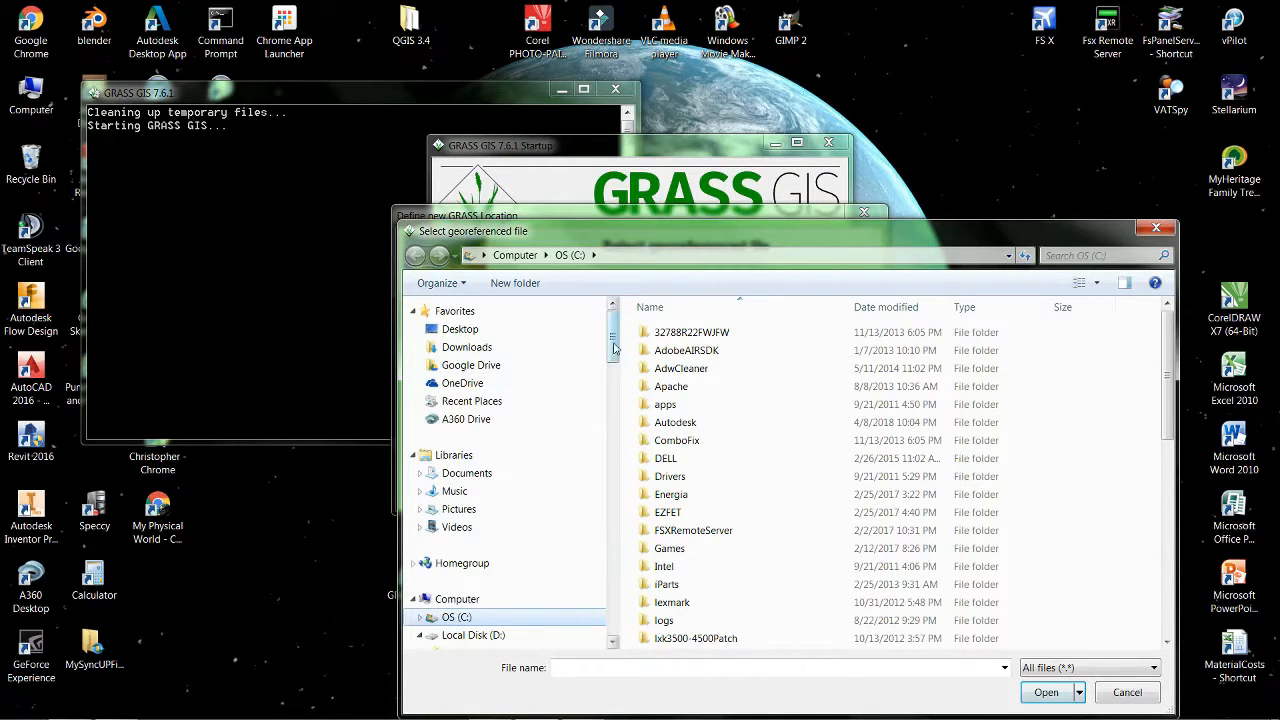
left_click_drag(614, 340, 635, 507)
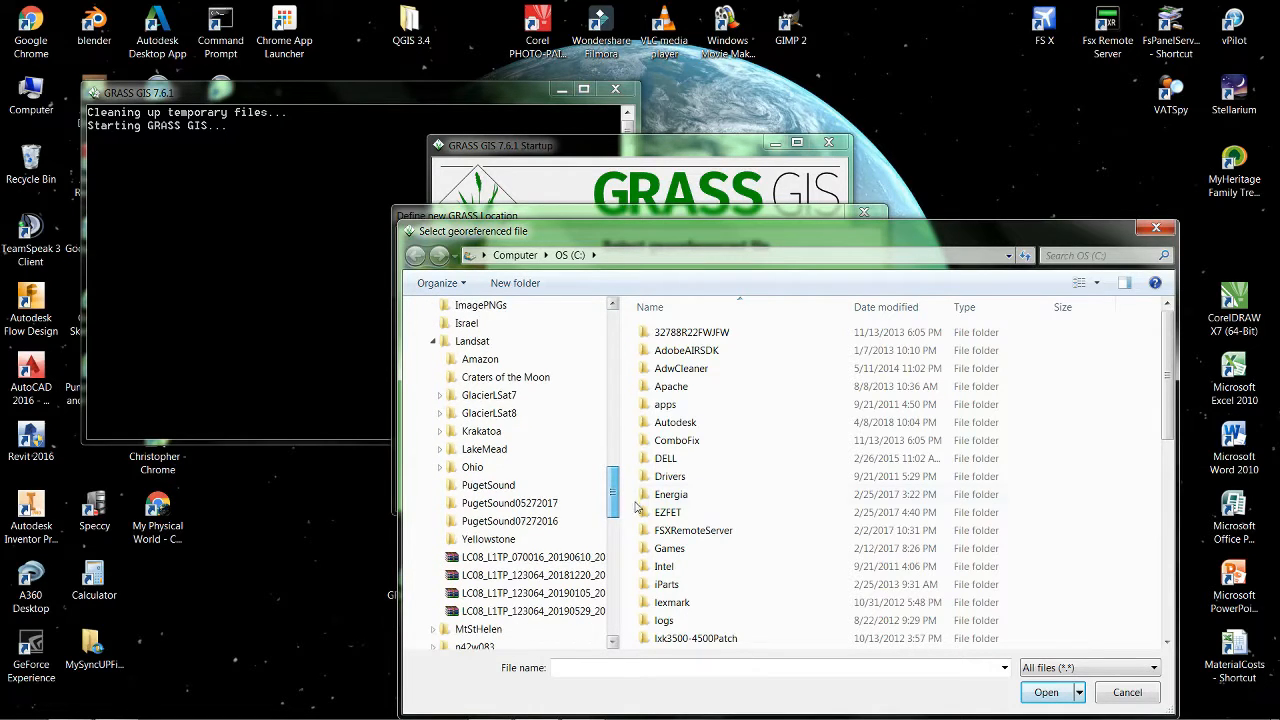
left_click(540, 521)
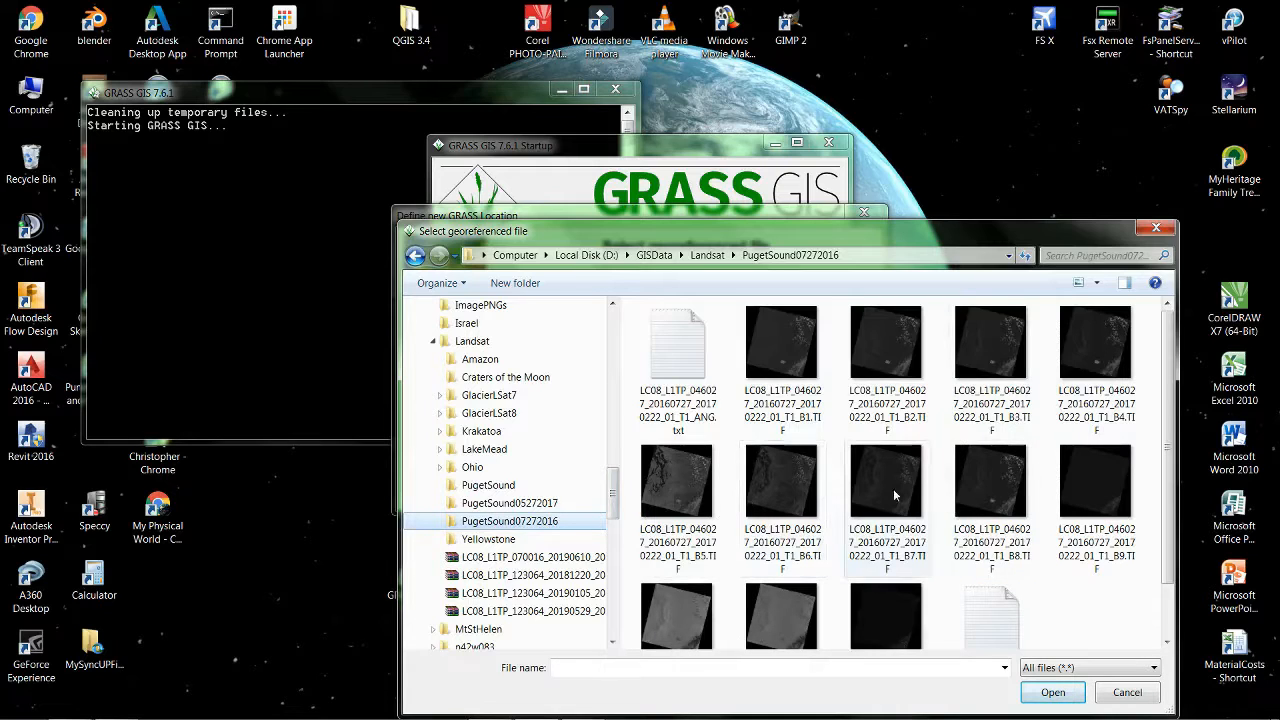
left_click(790, 357)
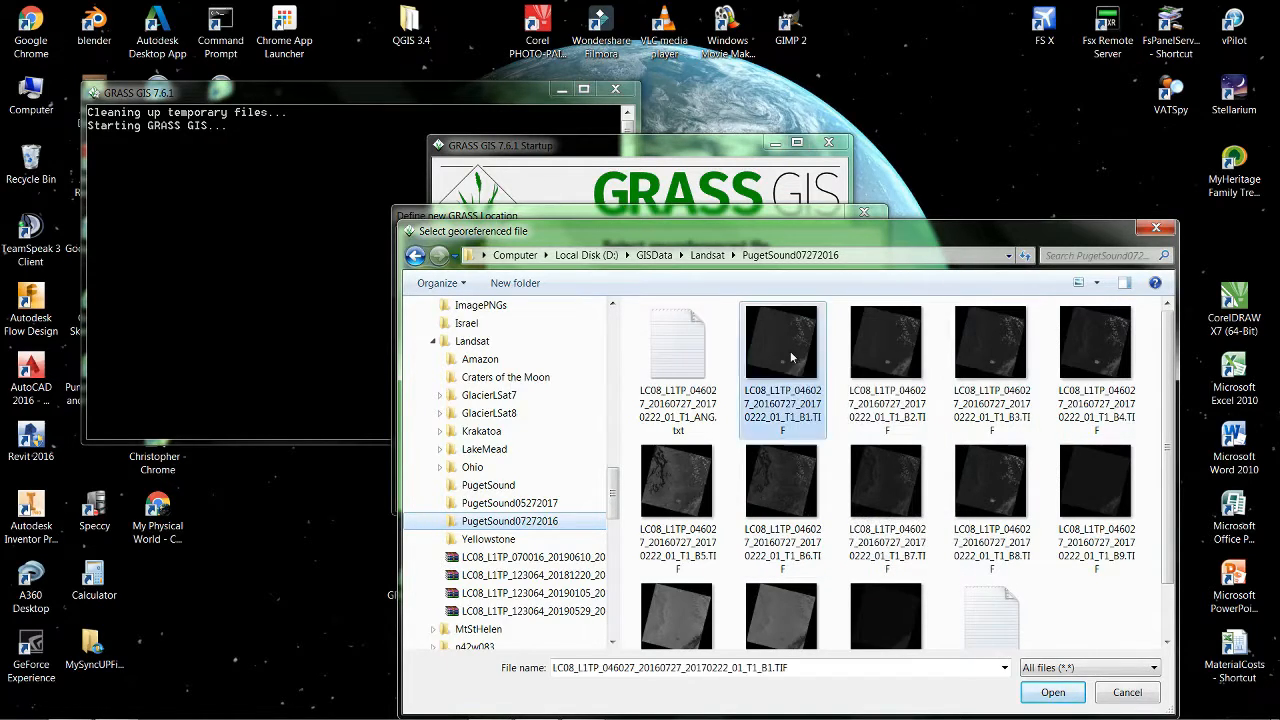
left_click(1053, 692)
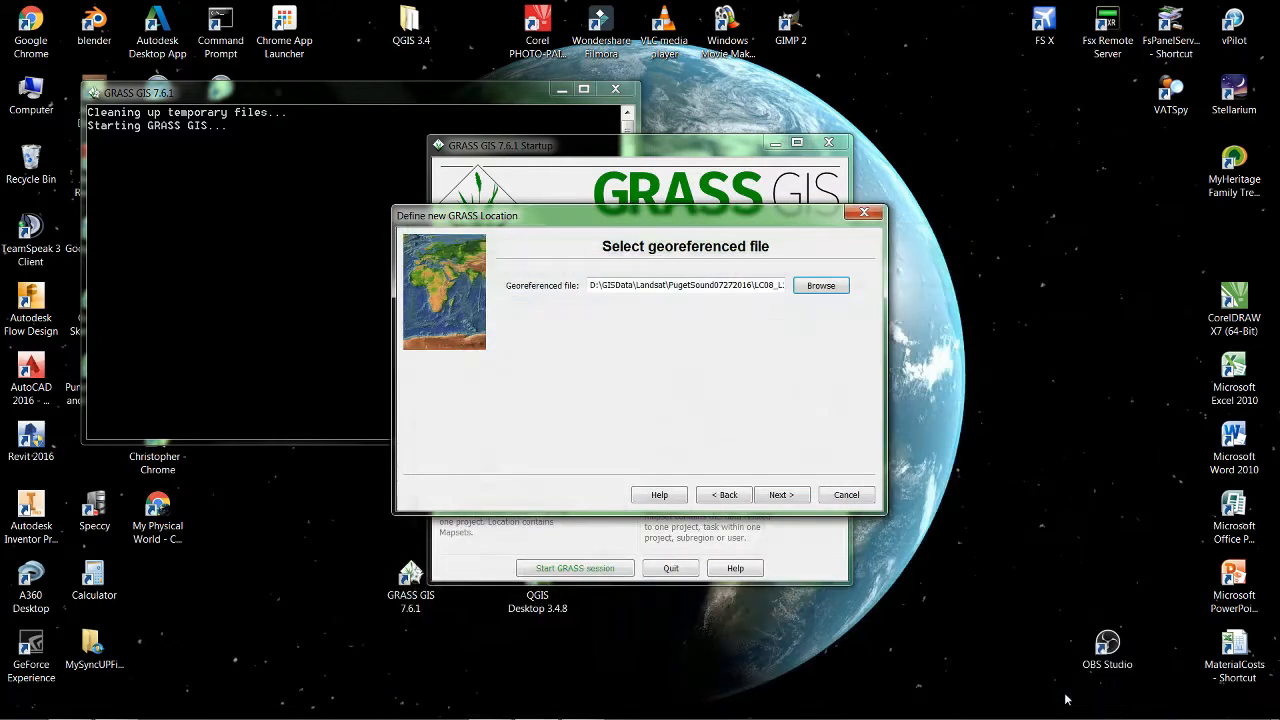
Finish creating the location and import the band 1 image into it.
left_click(784, 495)
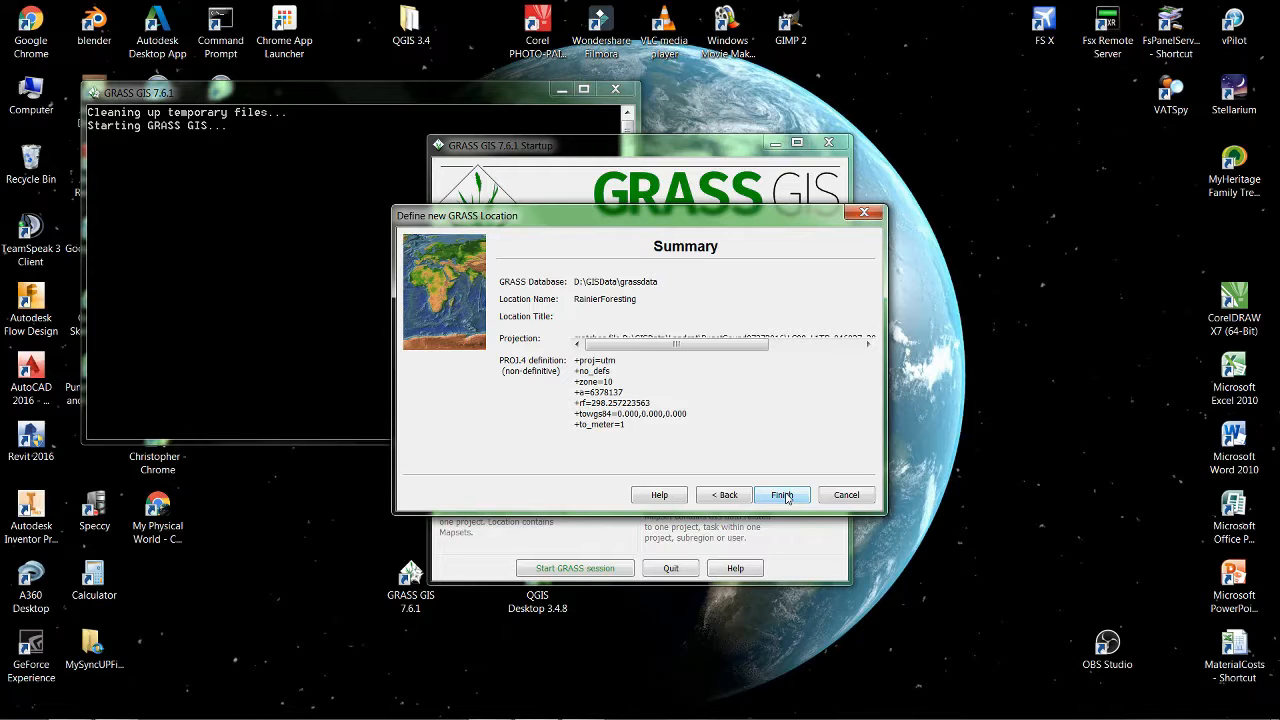
left_click(782, 495)
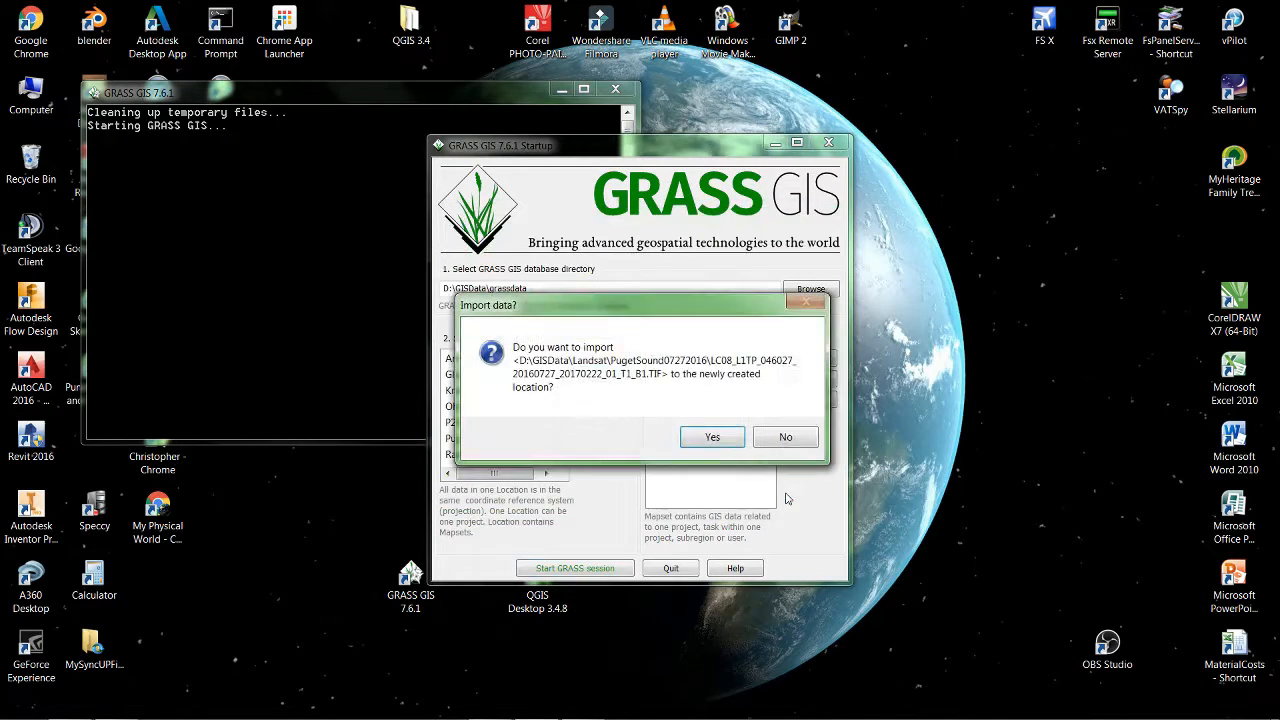
left_click(704, 440)
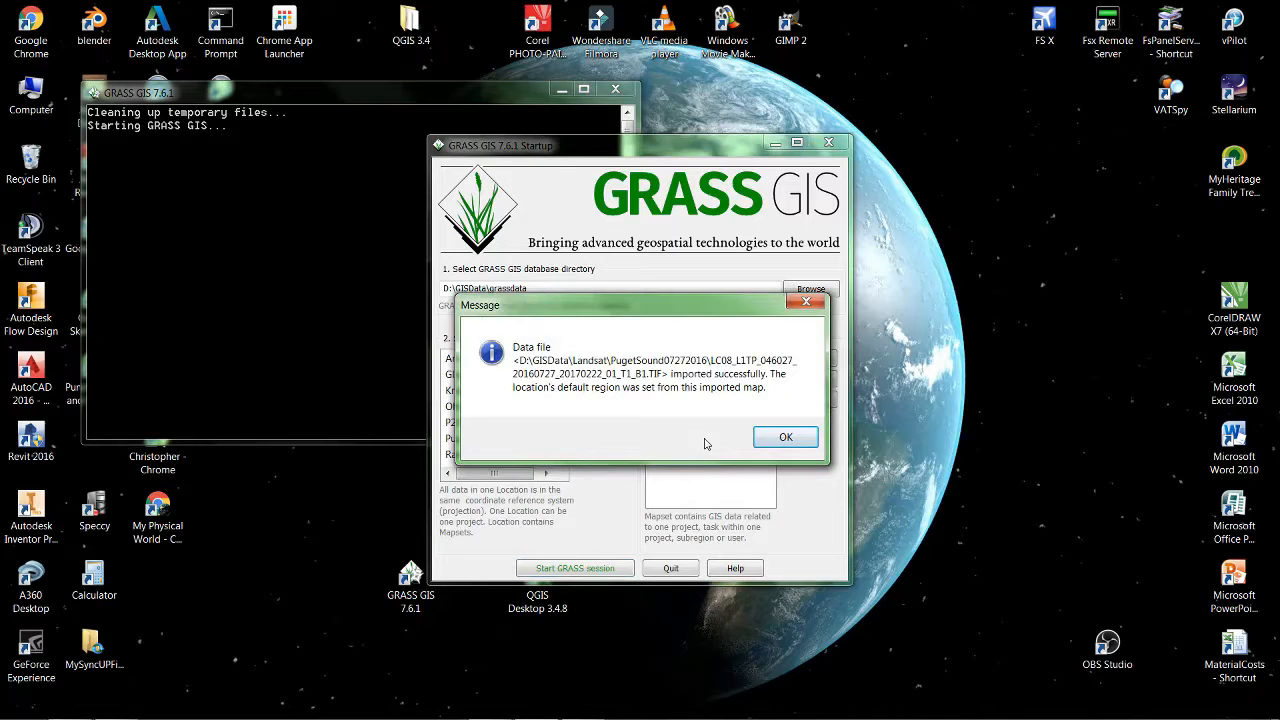
left_click(786, 440)
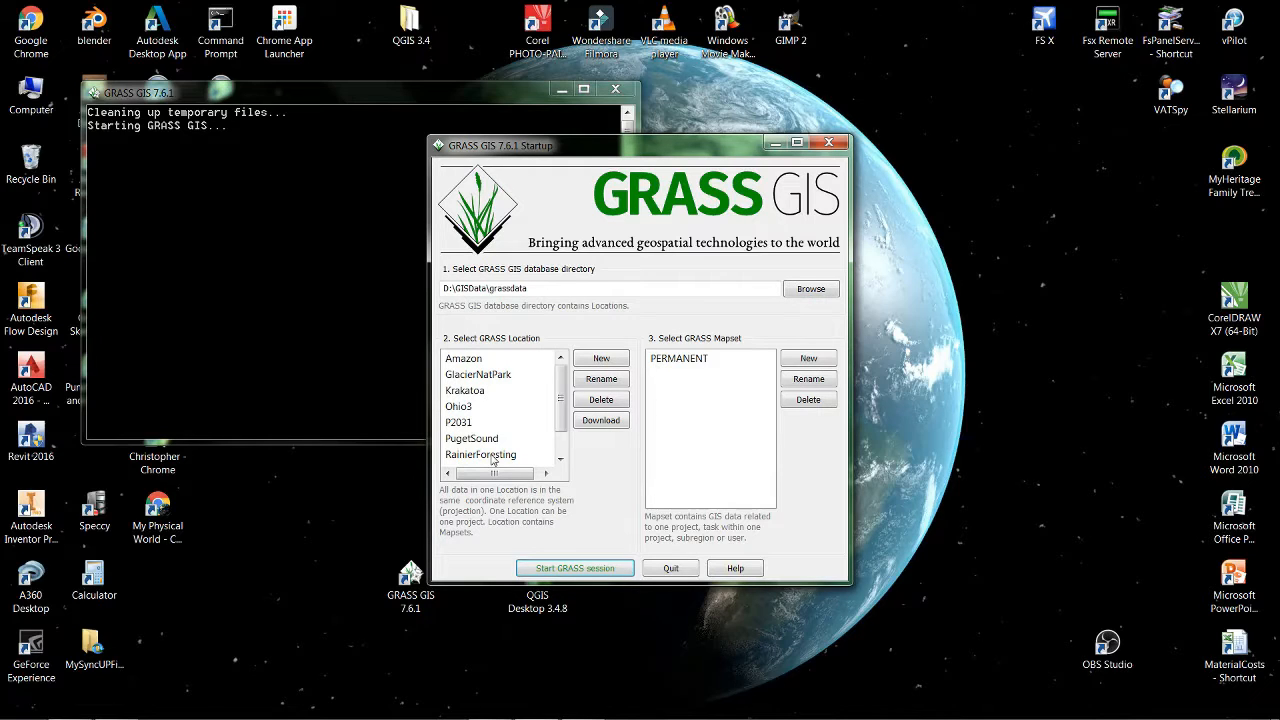
Start a GRASS session in the RainierForesting location and open the simplified raster import with reprojection.
left_click(586, 568)
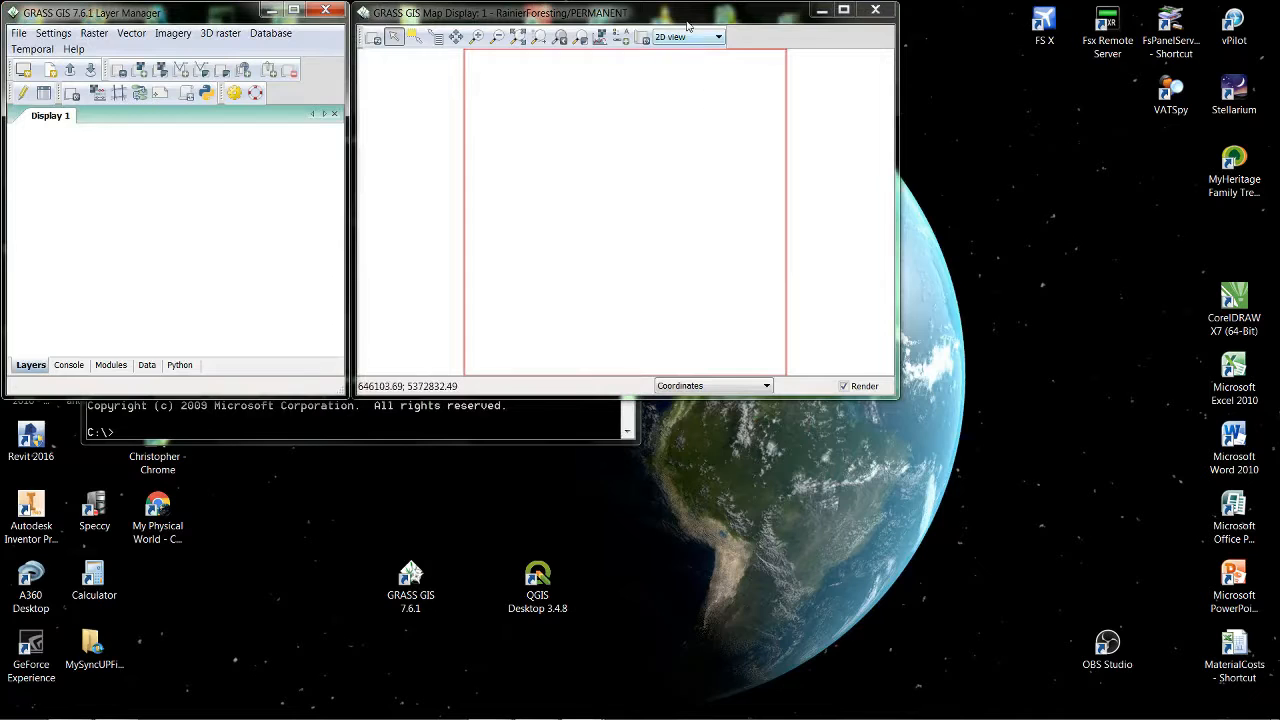
mouse_move(684, 16)
left_mouse_down()
mouse_move(714, 20)
mouse_move(693, 18)
left_mouse_up()
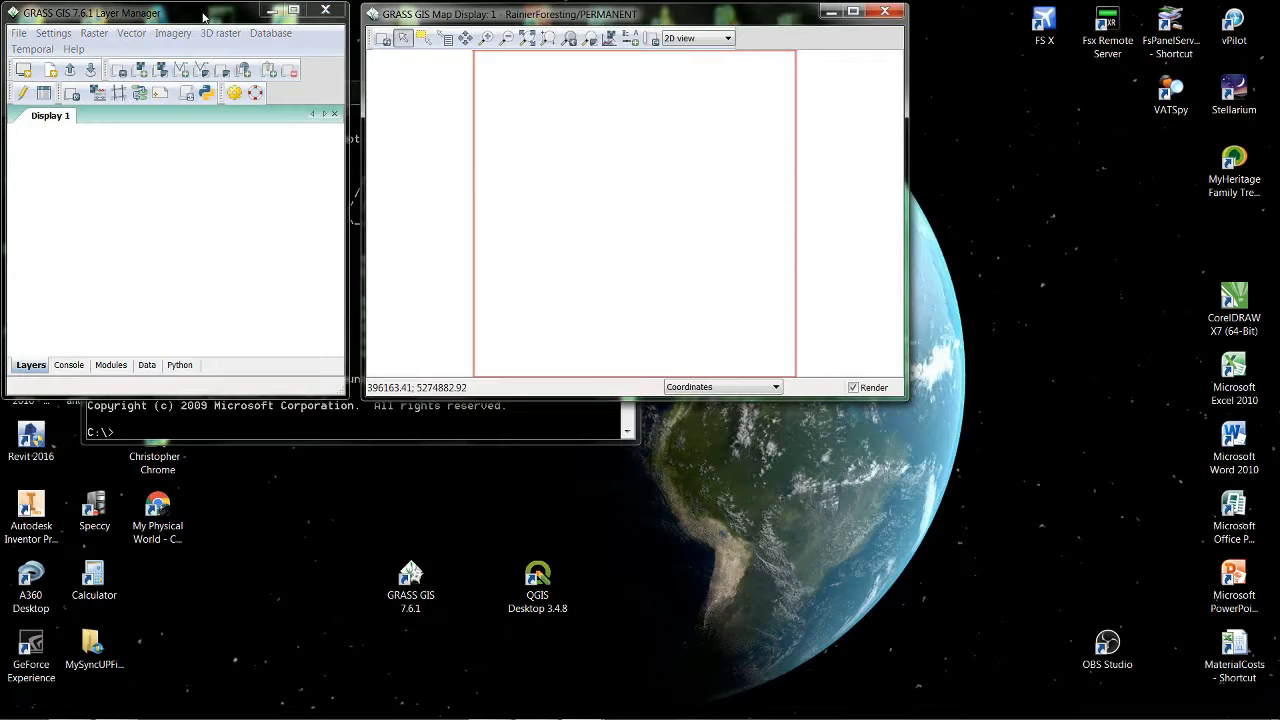
left_click(19, 34)
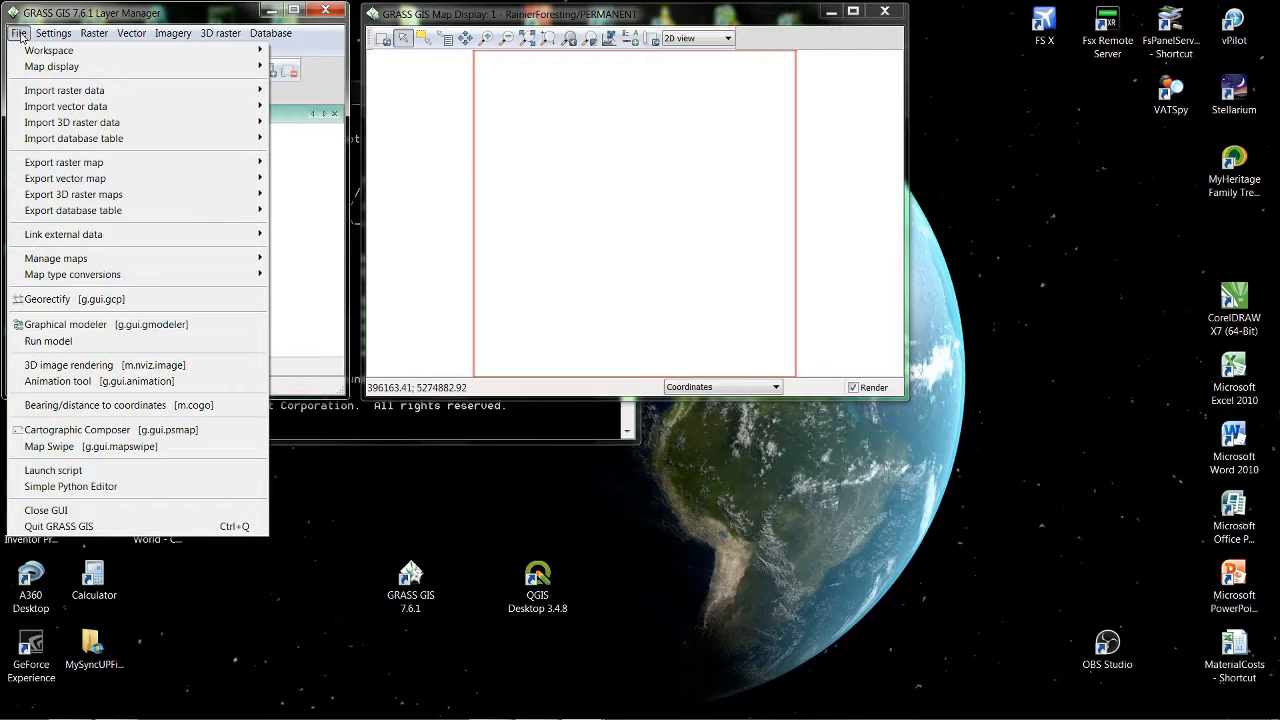
mouse_move(68, 93)
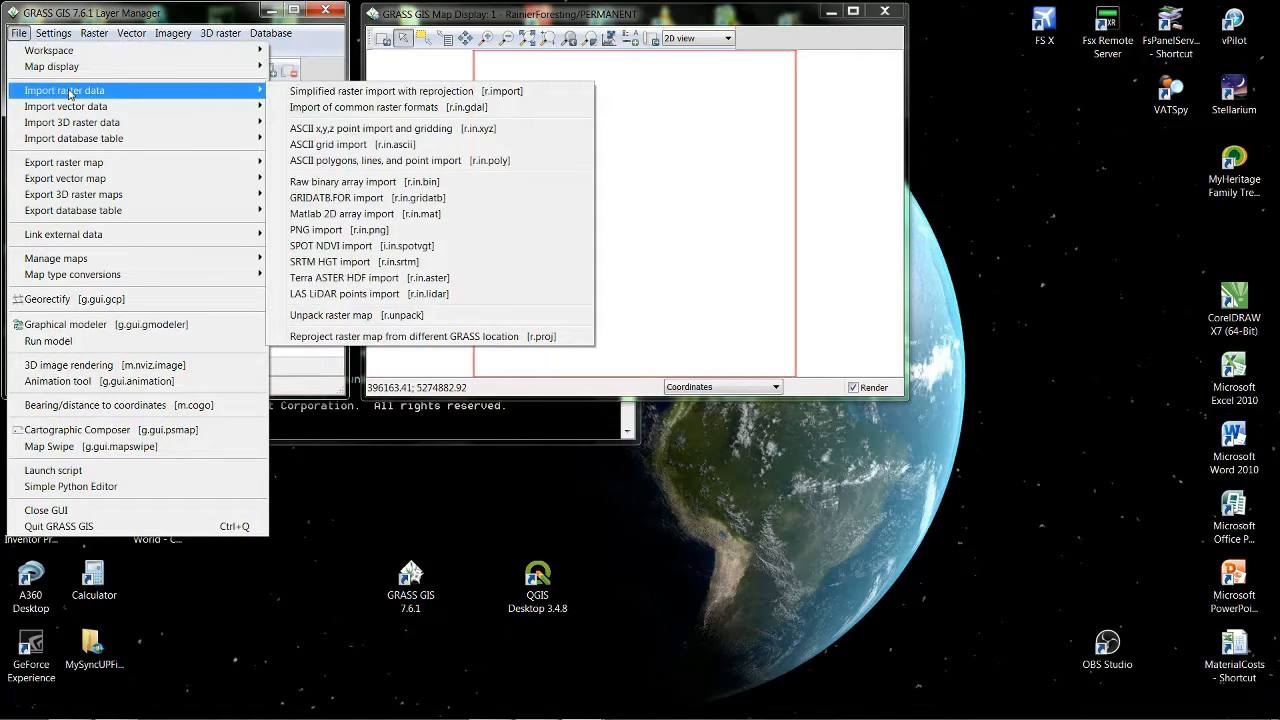
left_click(356, 92)
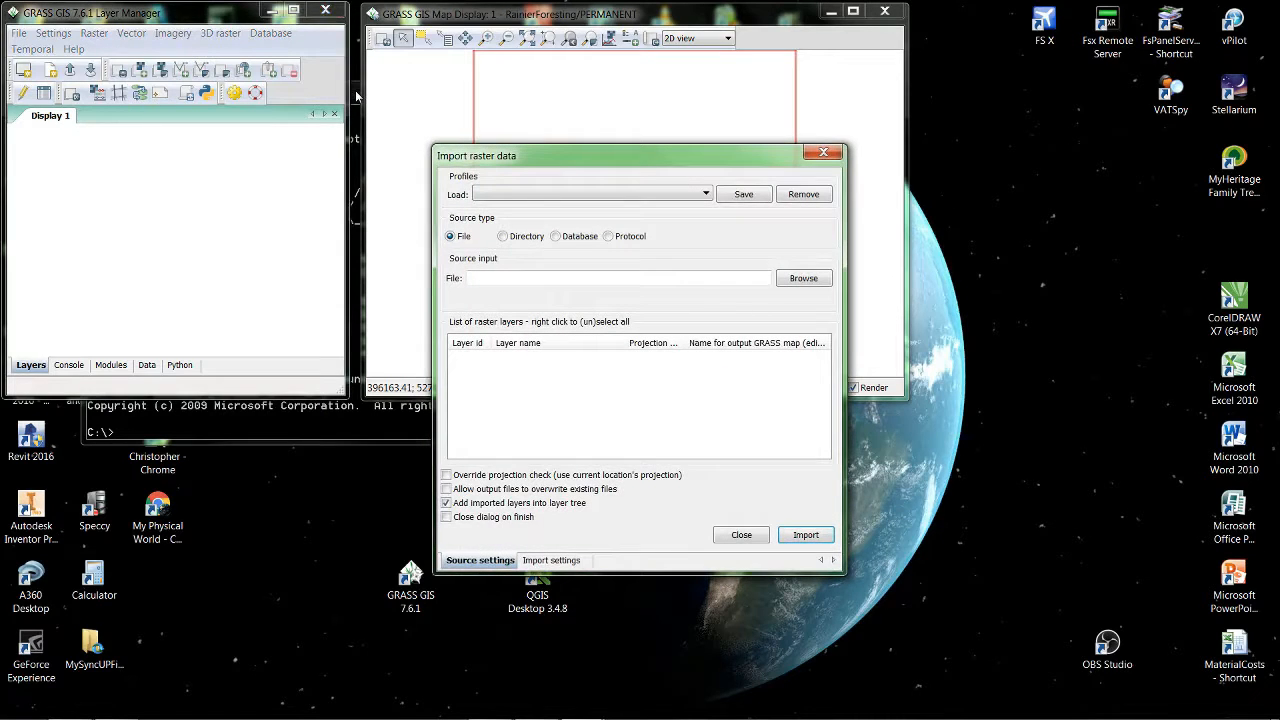
Set the raster import source to the directory D:\GISData\Landsat\PugetSound07272016.
left_click(503, 237)
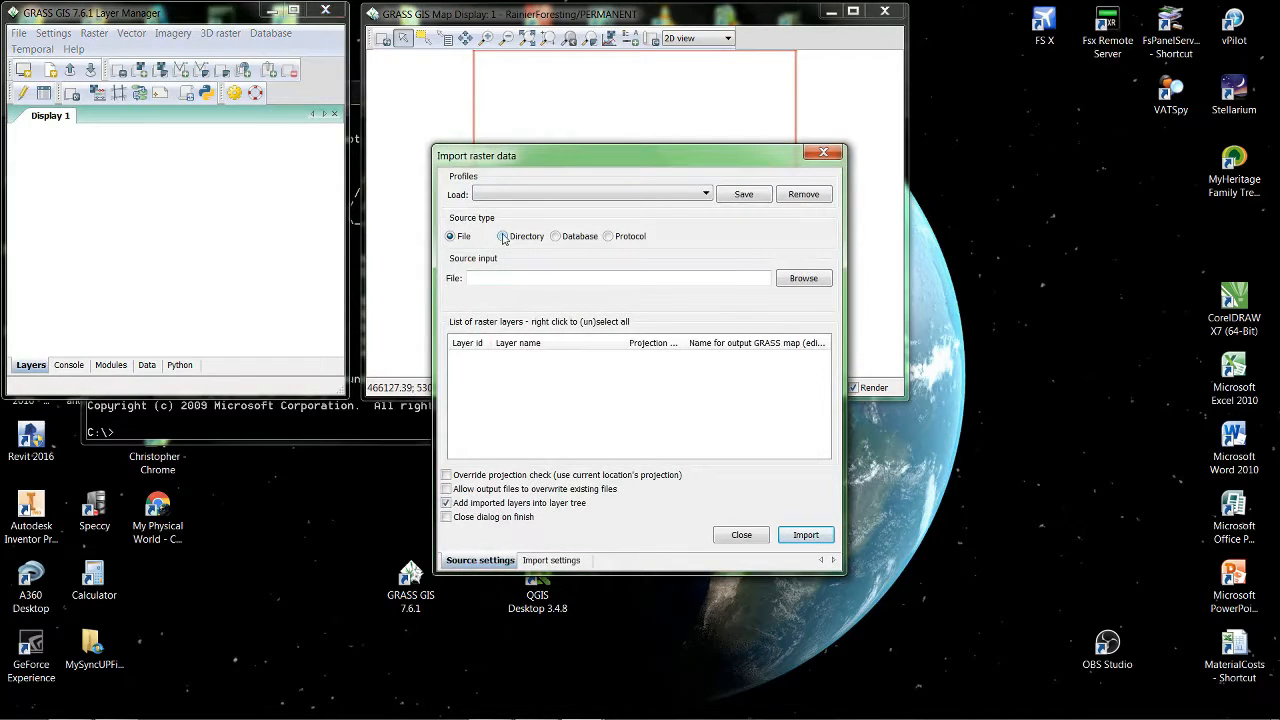
left_click(795, 296)
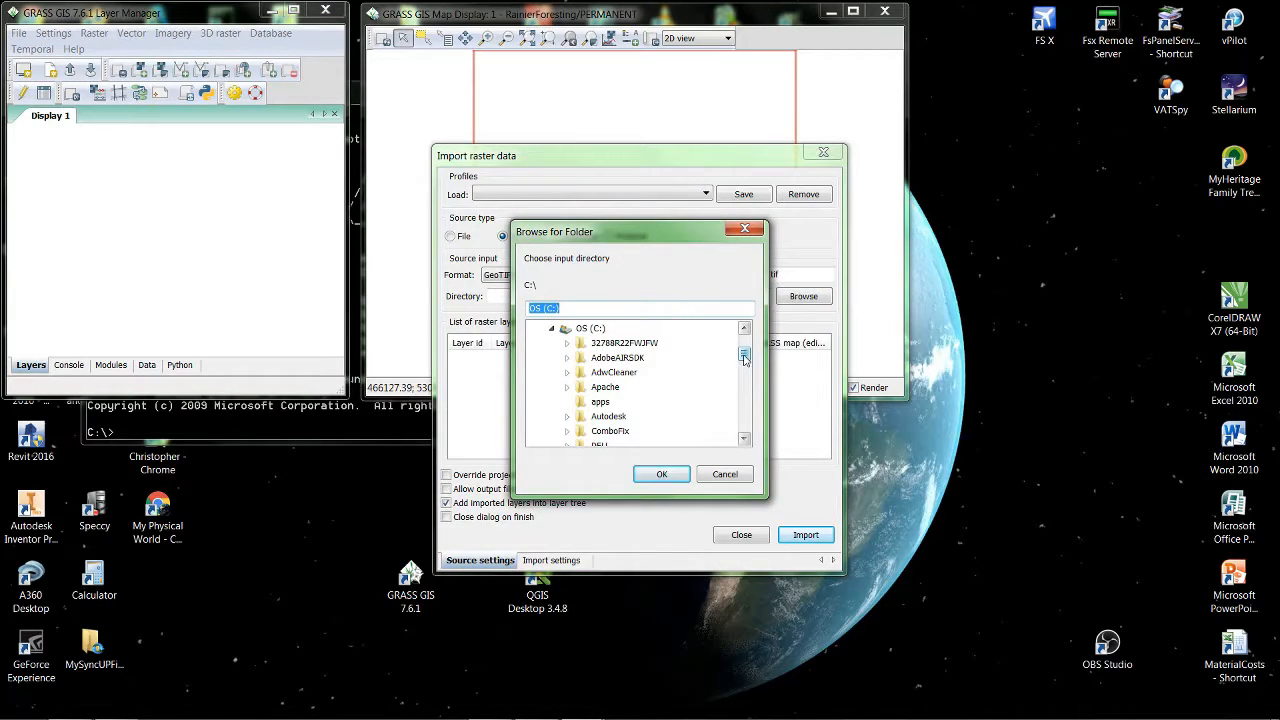
left_click(552, 329)
left_click(552, 358)
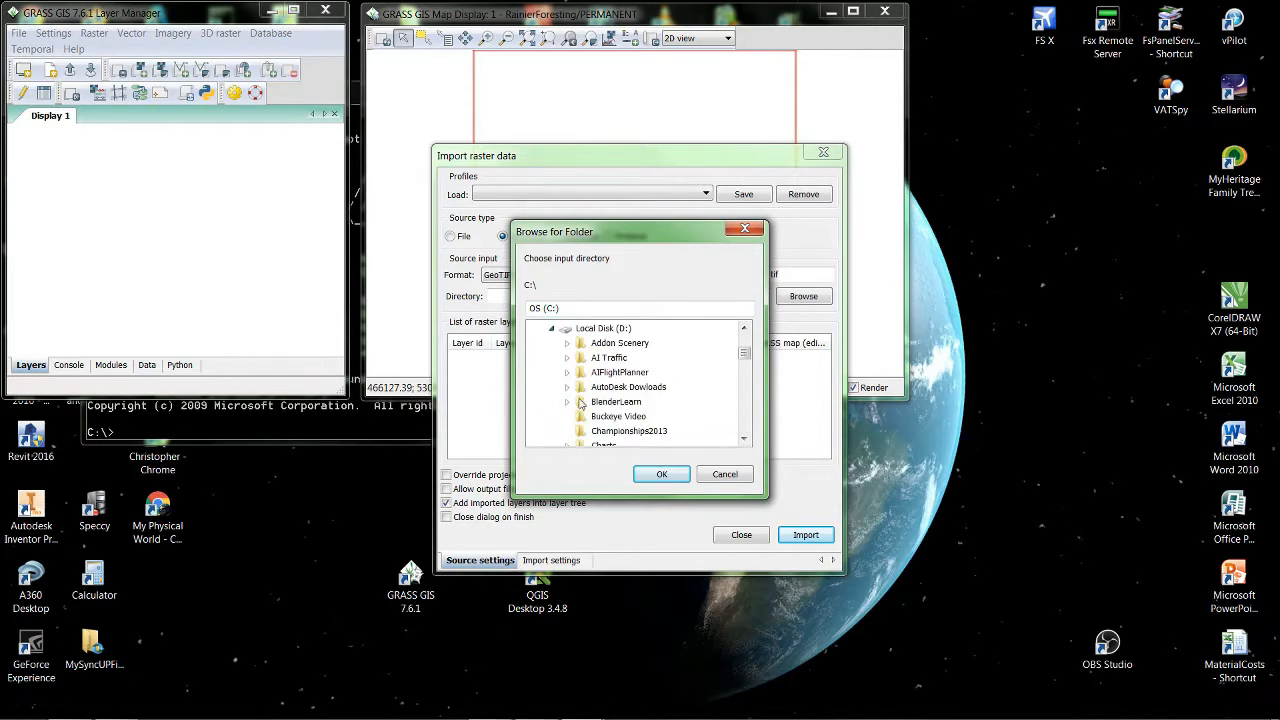
scroll(657, 414, "down", 6)
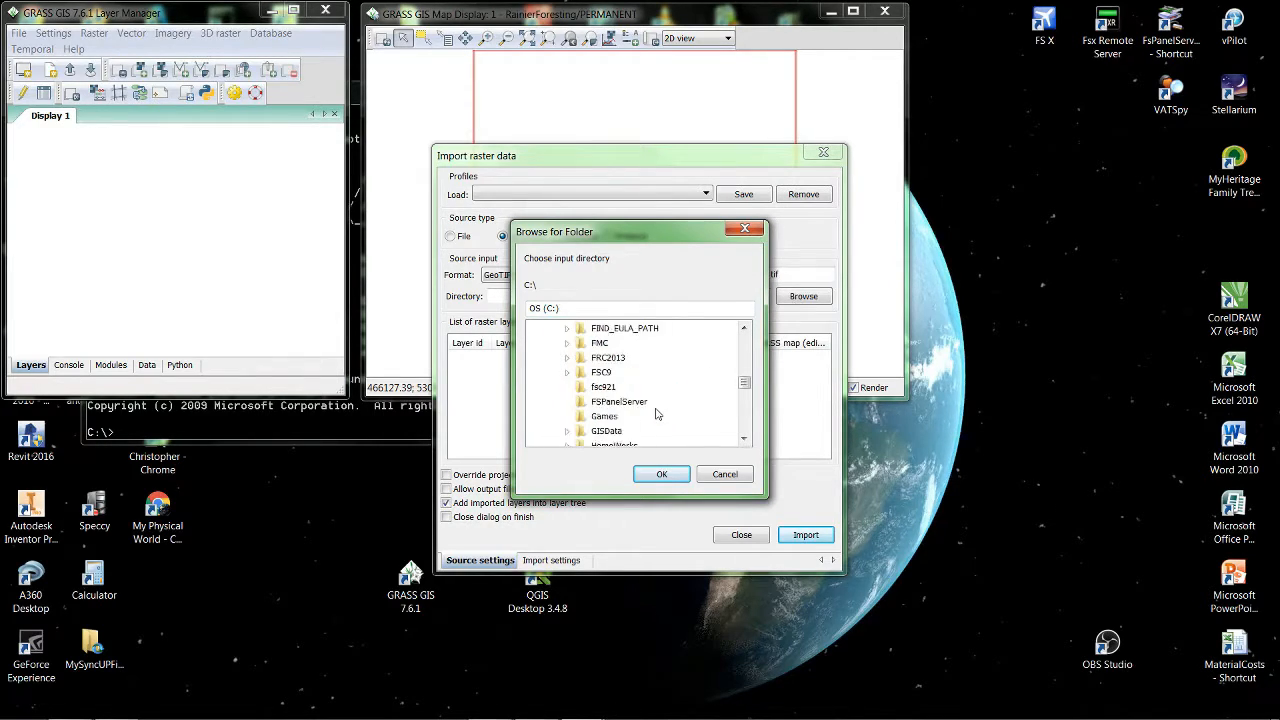
left_click(567, 343)
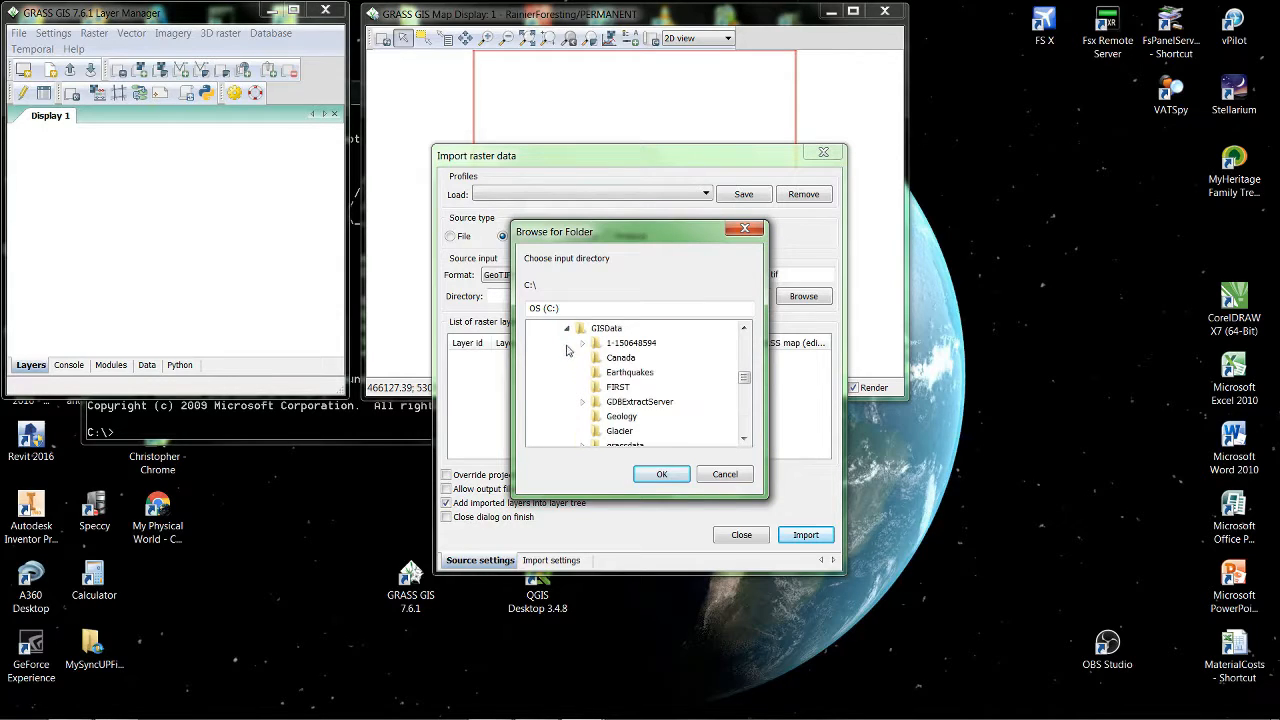
scroll(612, 415, "down", 2)
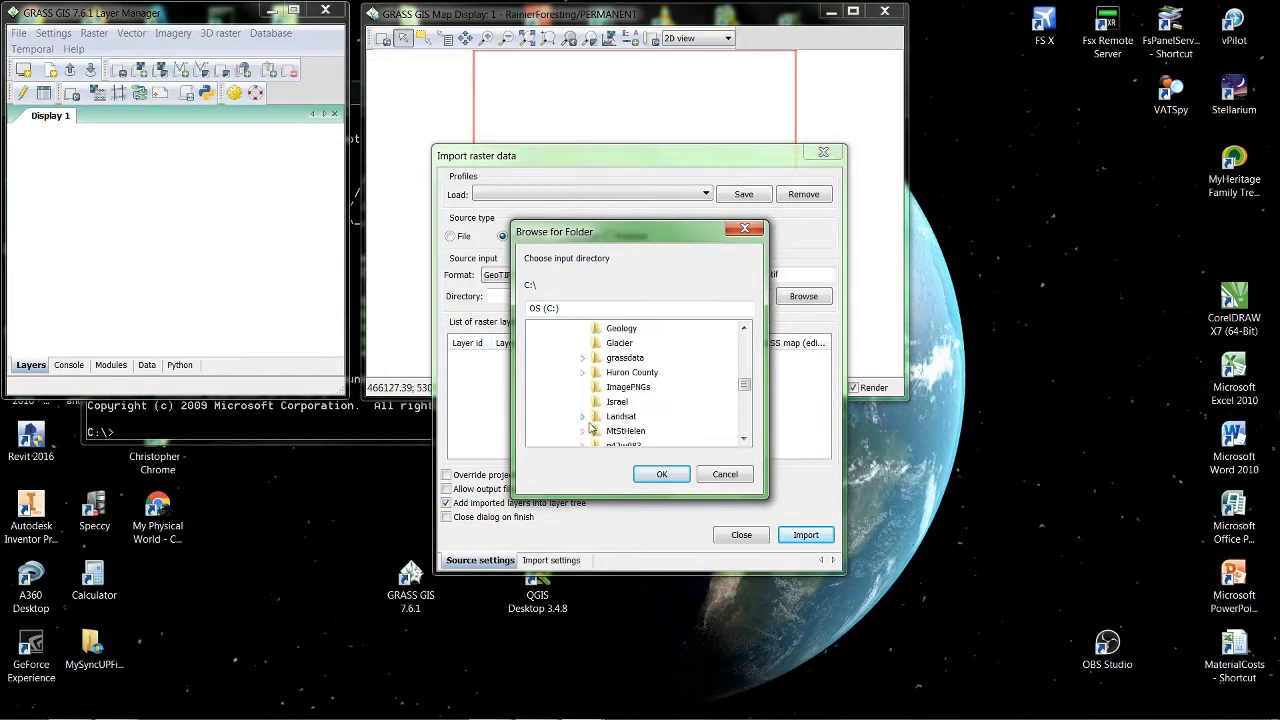
left_click(583, 417)
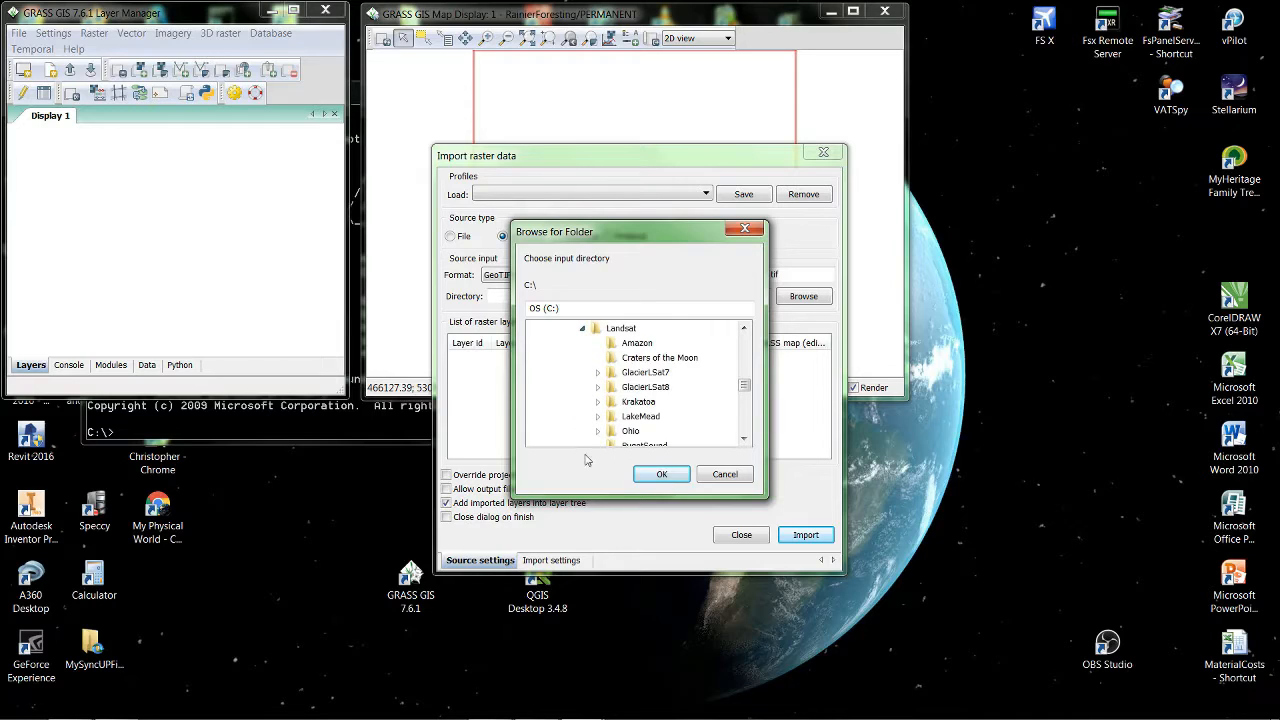
scroll(697, 400, "down", 2)
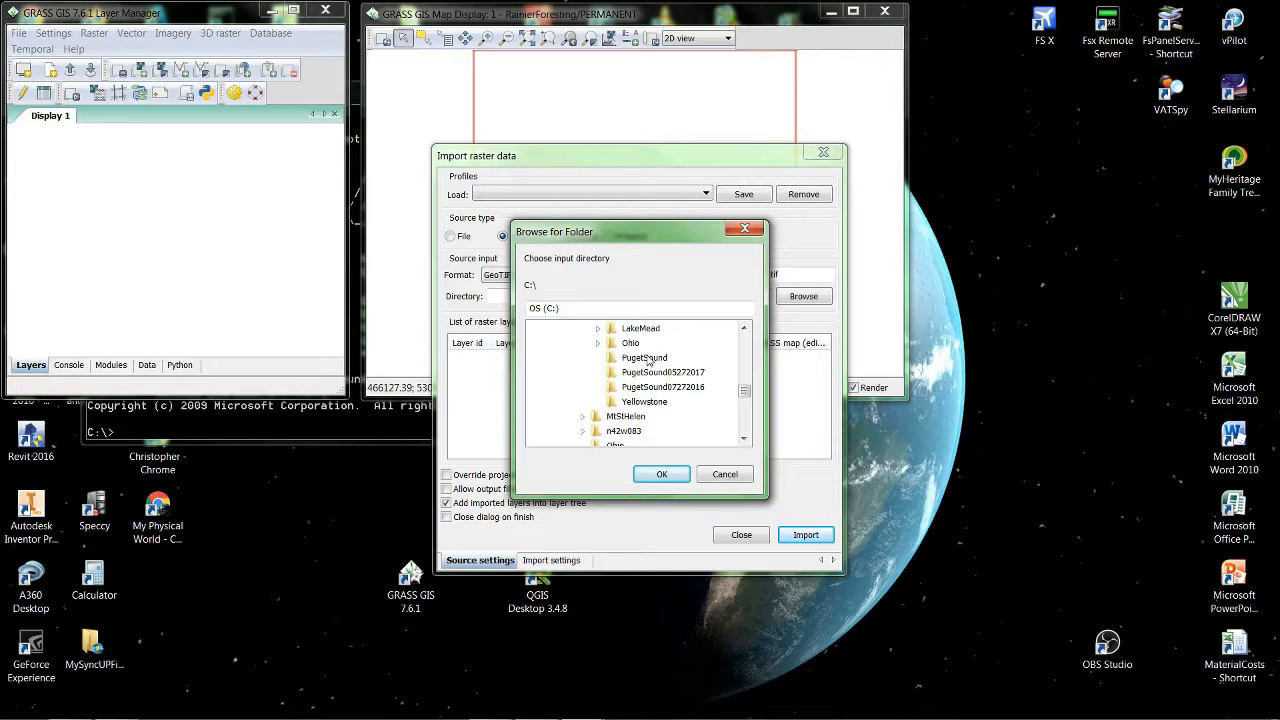
left_click(688, 393)
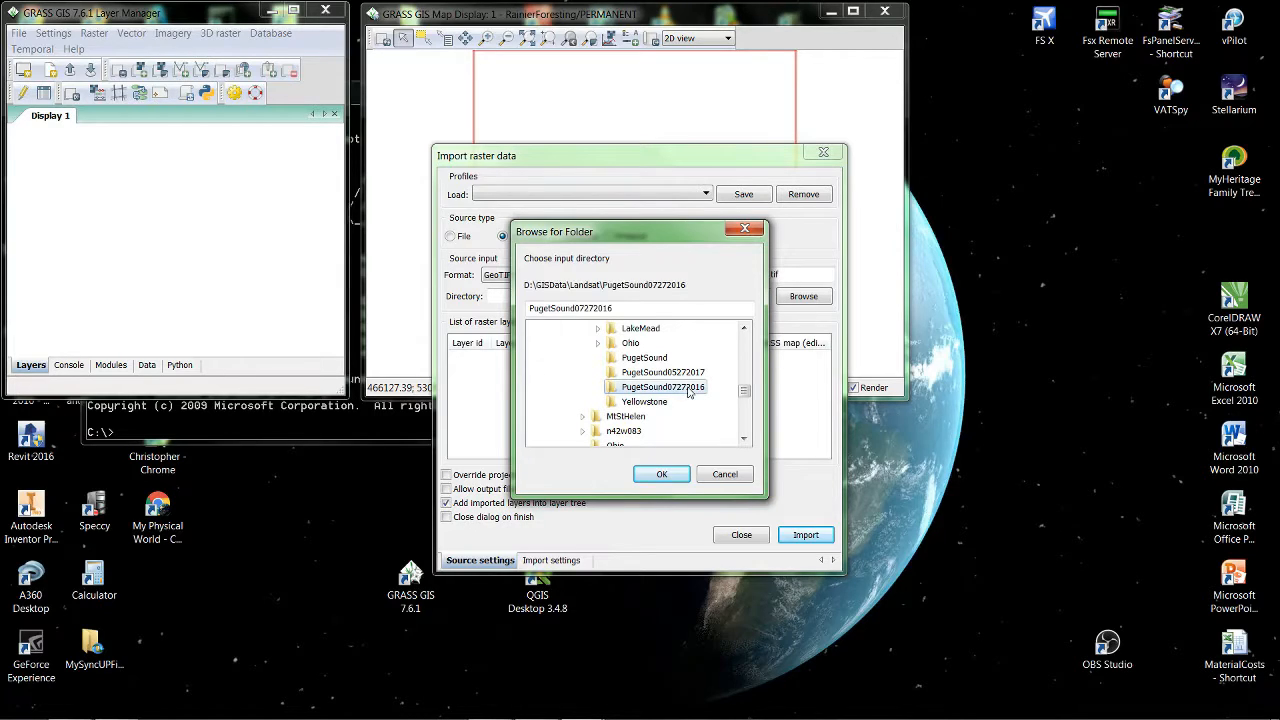
left_click(661, 477)
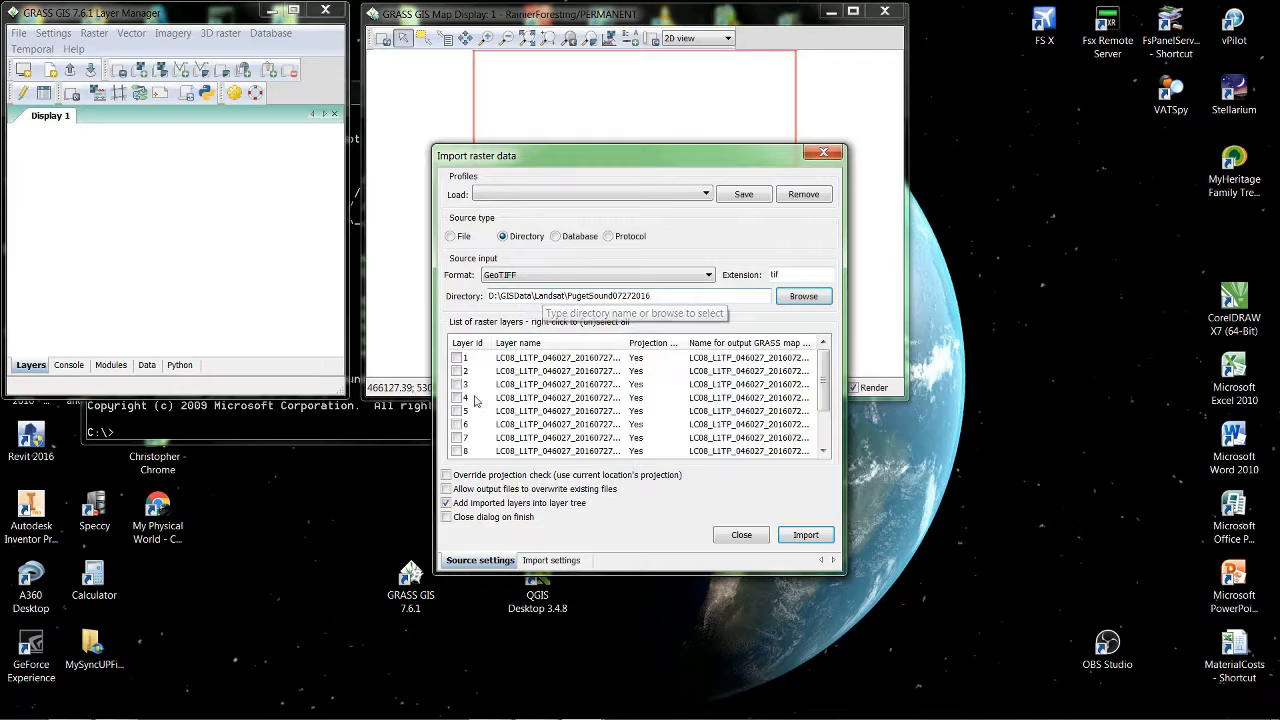
Select raster layers 1 to 8 of the Landsat directory for import.
left_click(457, 358)
left_click(457, 371)
left_click(457, 384)
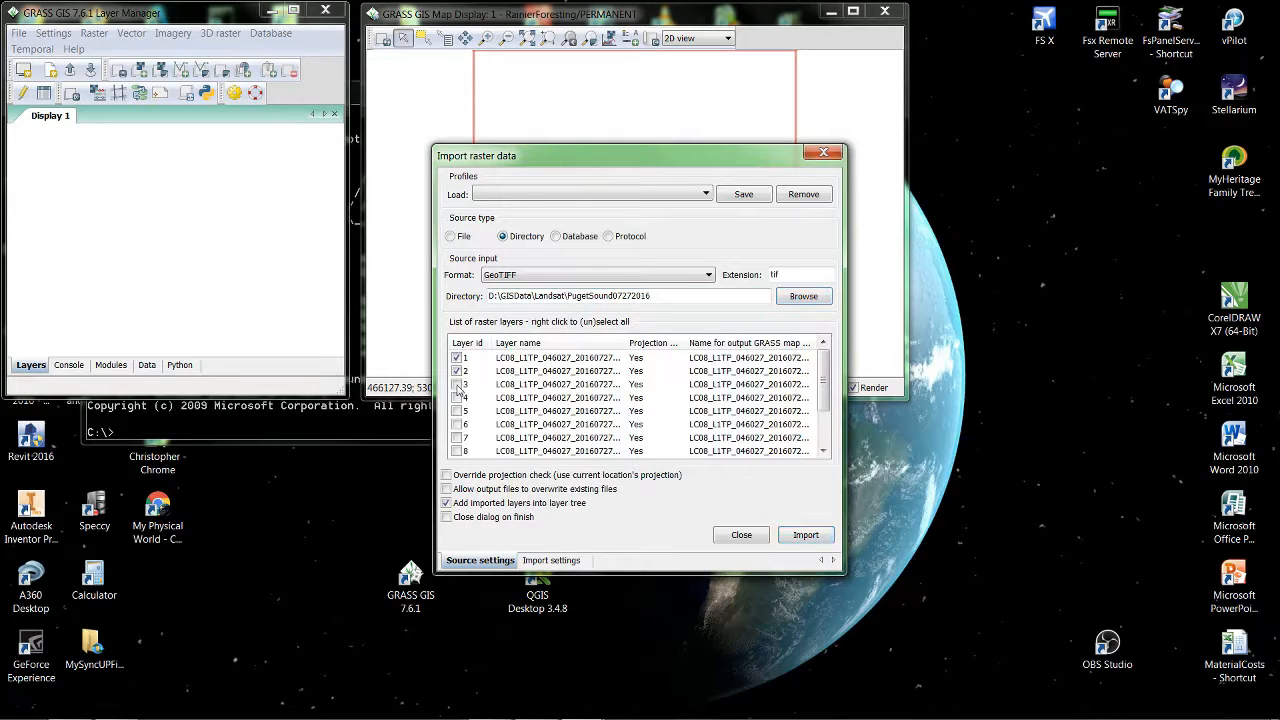
left_click(457, 397)
left_click(457, 411)
left_click(457, 424)
left_click(457, 437)
left_click(457, 451)
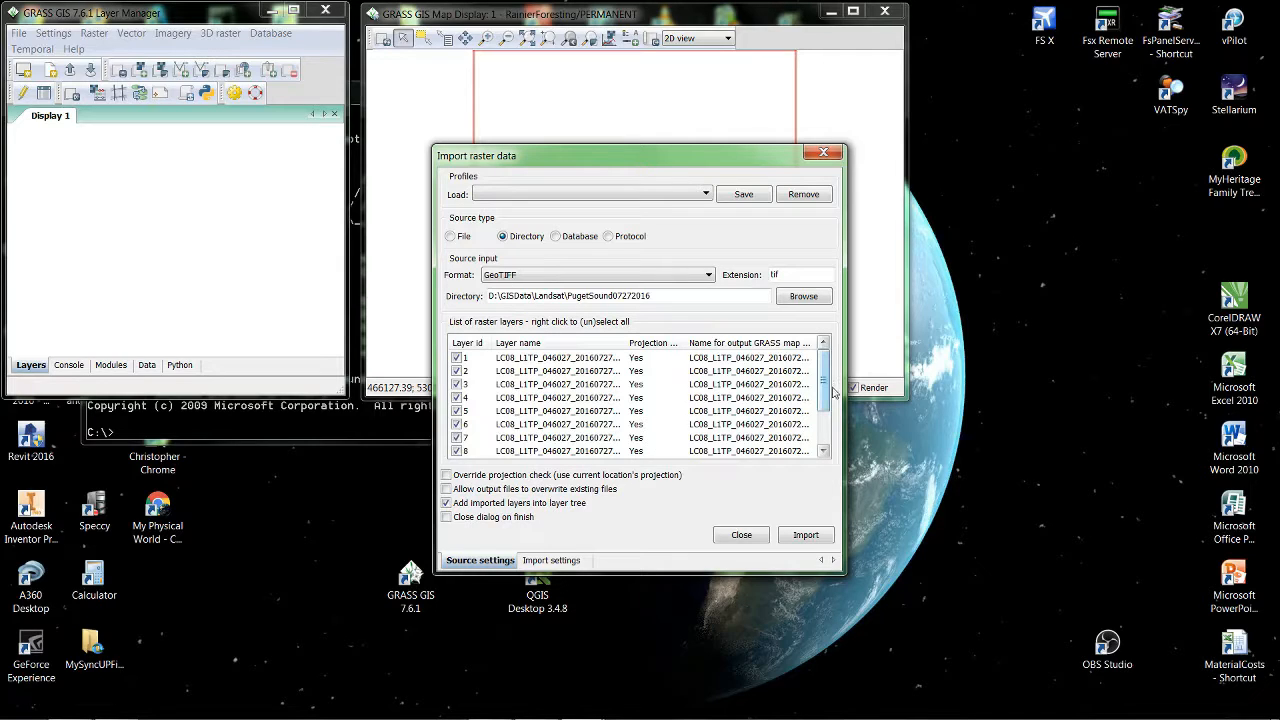
Add raster layers 9 to 12 to the selection and import all the selected layers.
scroll(825, 404, "down", 1)
scroll(825, 404, "down", 3)
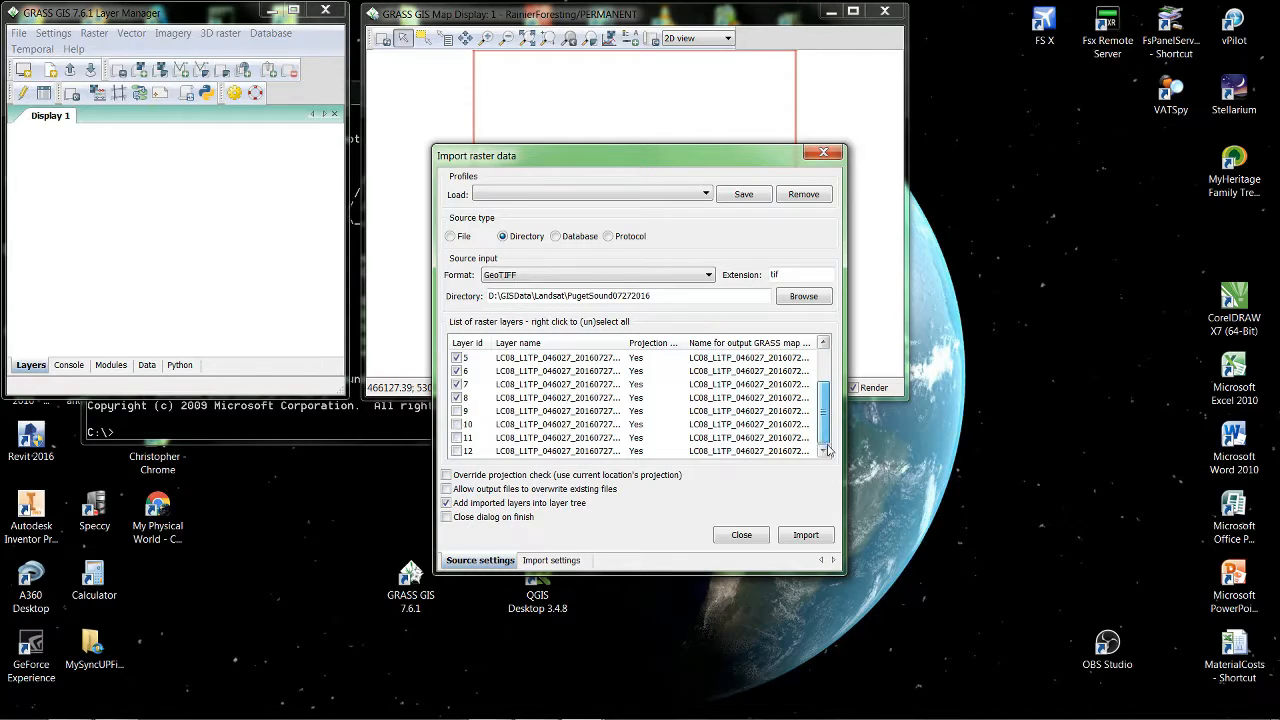
left_click(457, 411)
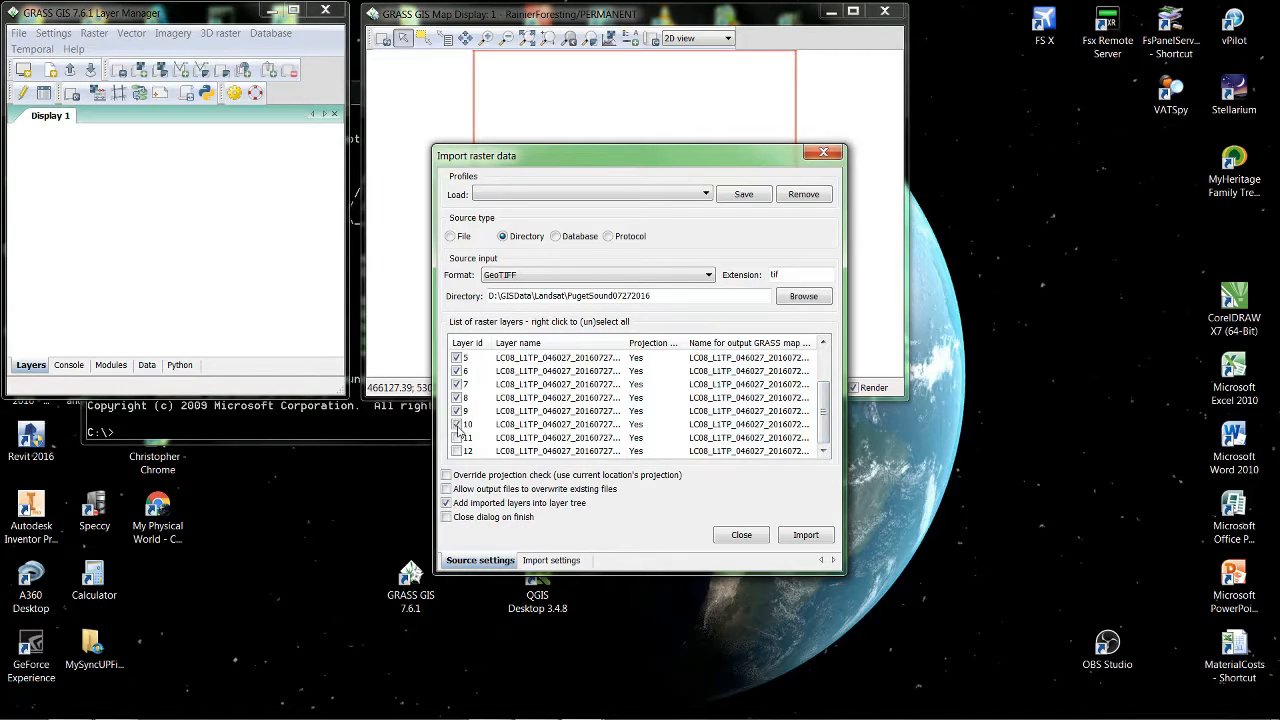
left_click(457, 438)
left_click(807, 537)
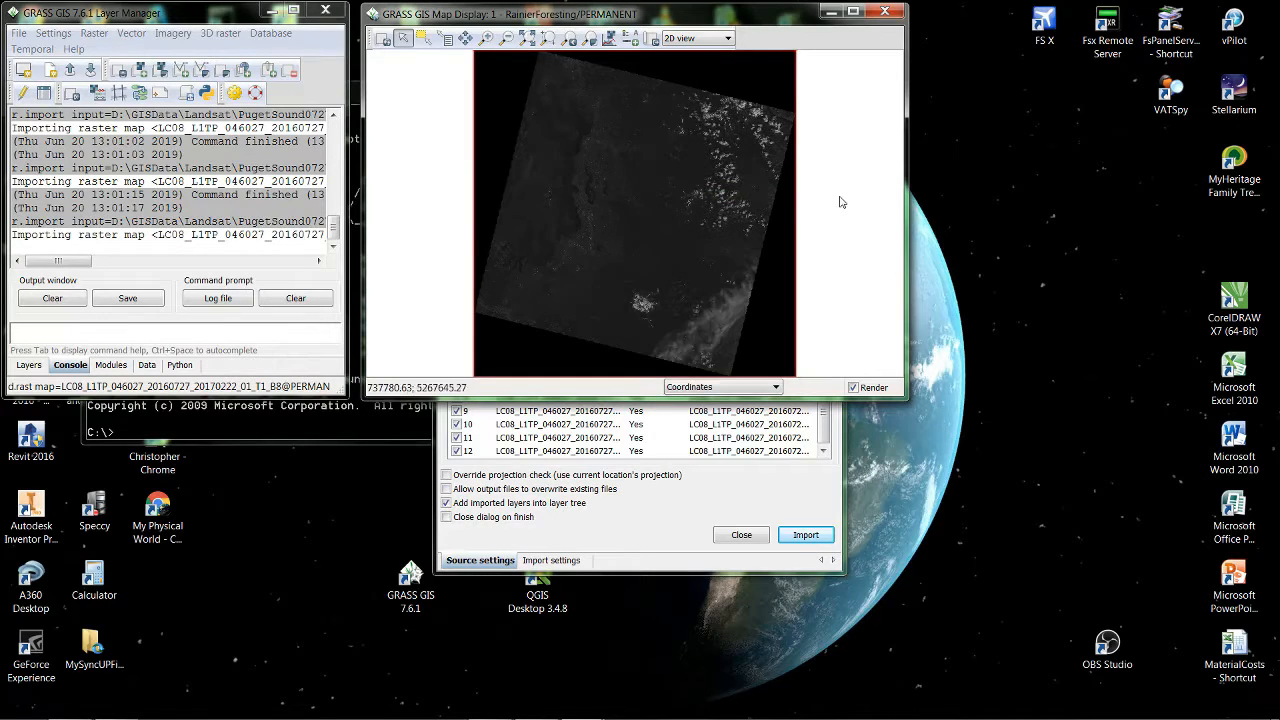
Close the raster import and show the map layers, dismissing the Windows color scheme prompt.
left_click(318, 360)
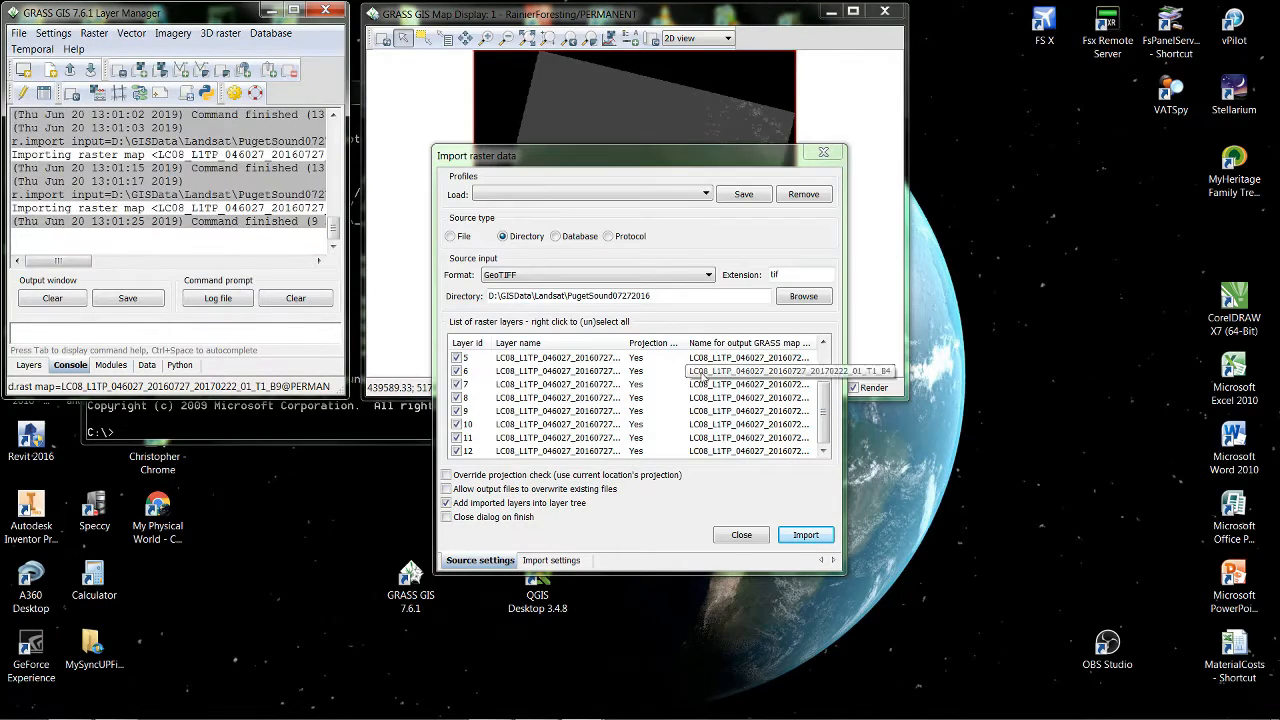
left_click(741, 536)
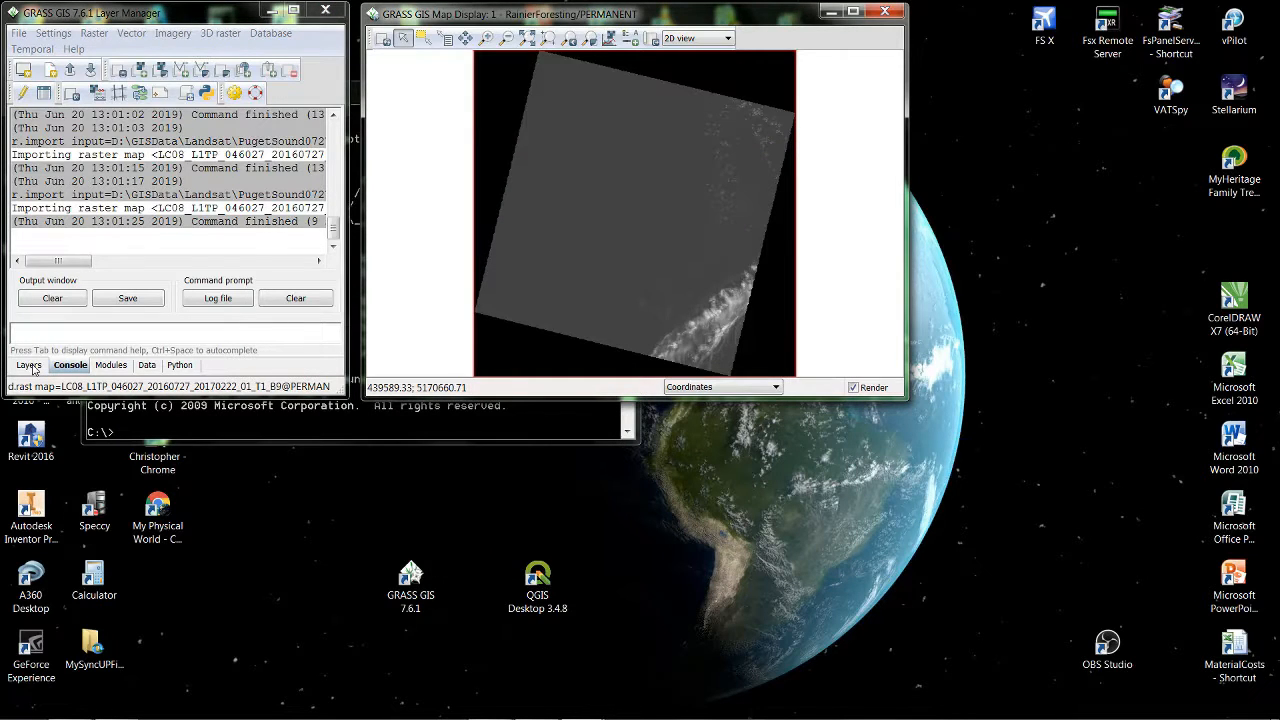
left_click(29, 366)
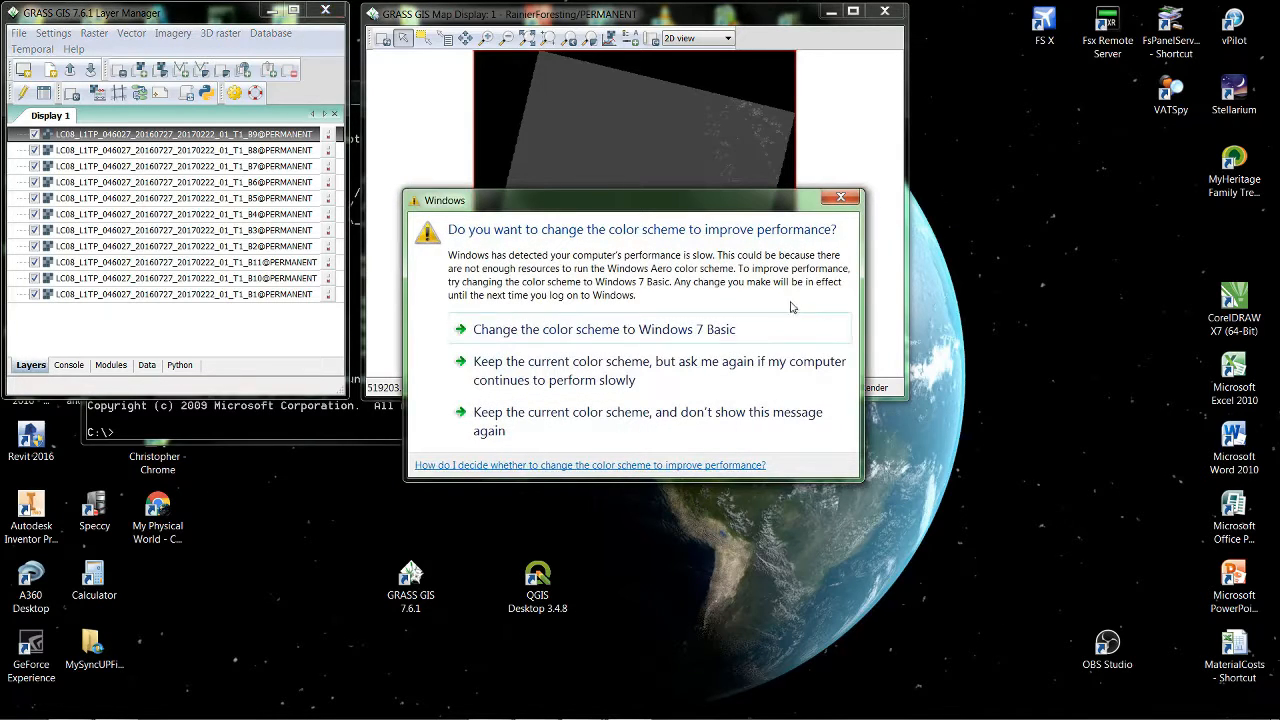
left_click(843, 200)
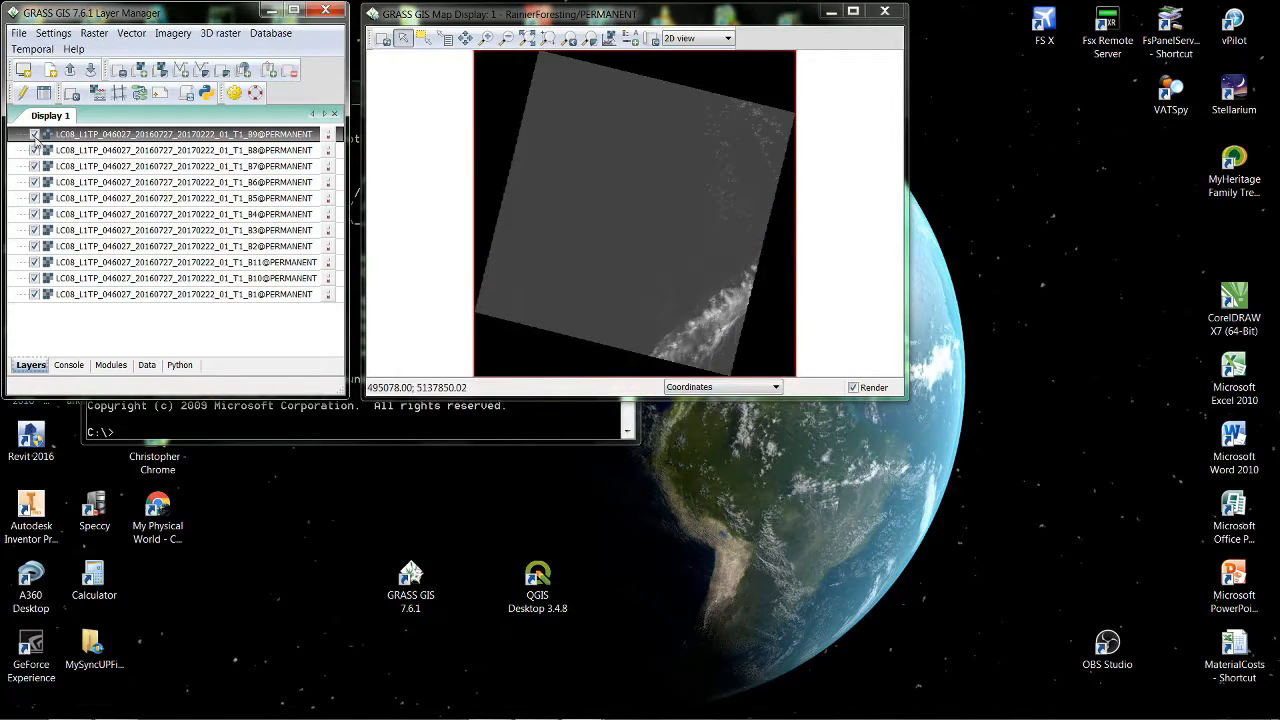
Set the computational region with g.region to match raster LC08_L1TP_046027_20160727_20170222_01_T1_B1.
left_click(56, 36)
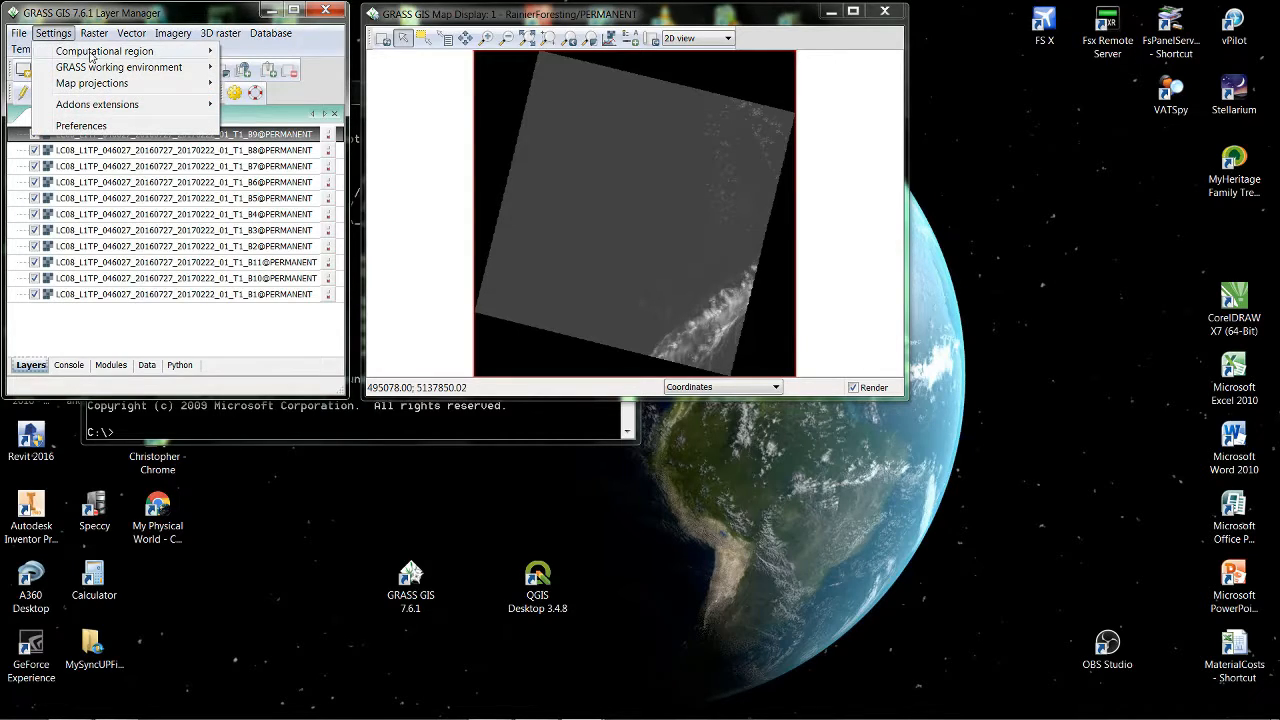
mouse_move(91, 57)
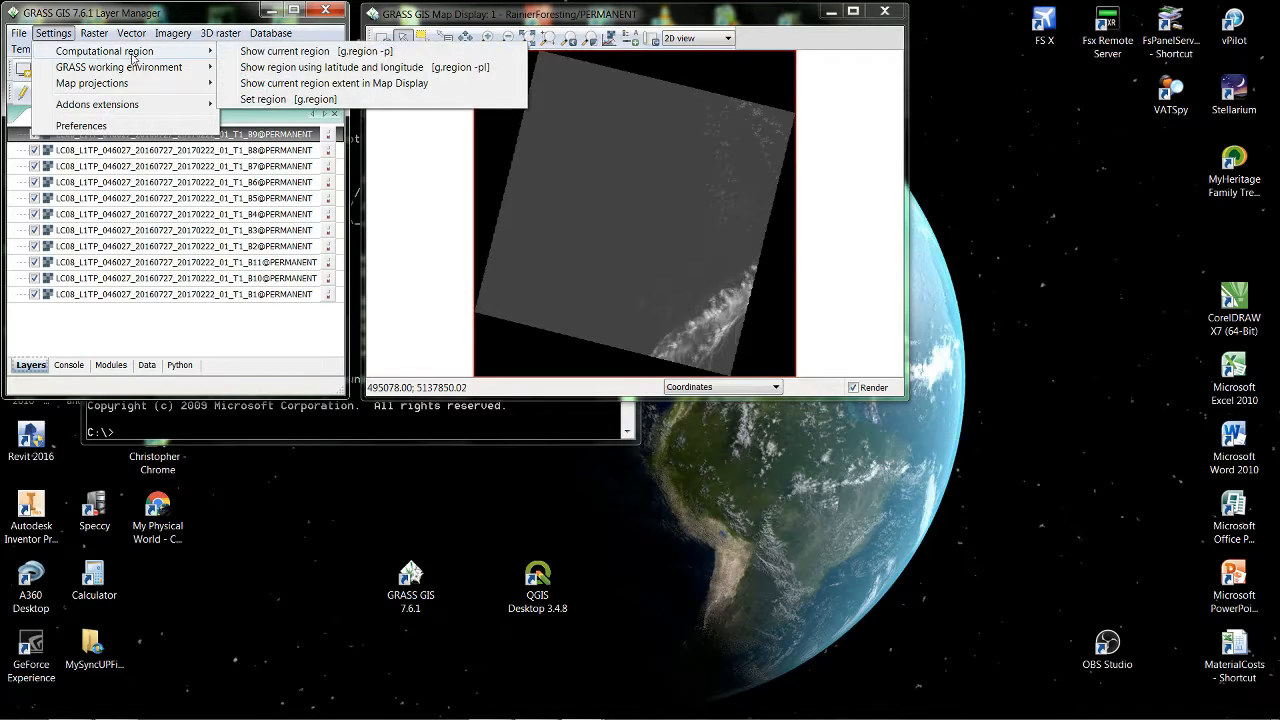
left_click(271, 101)
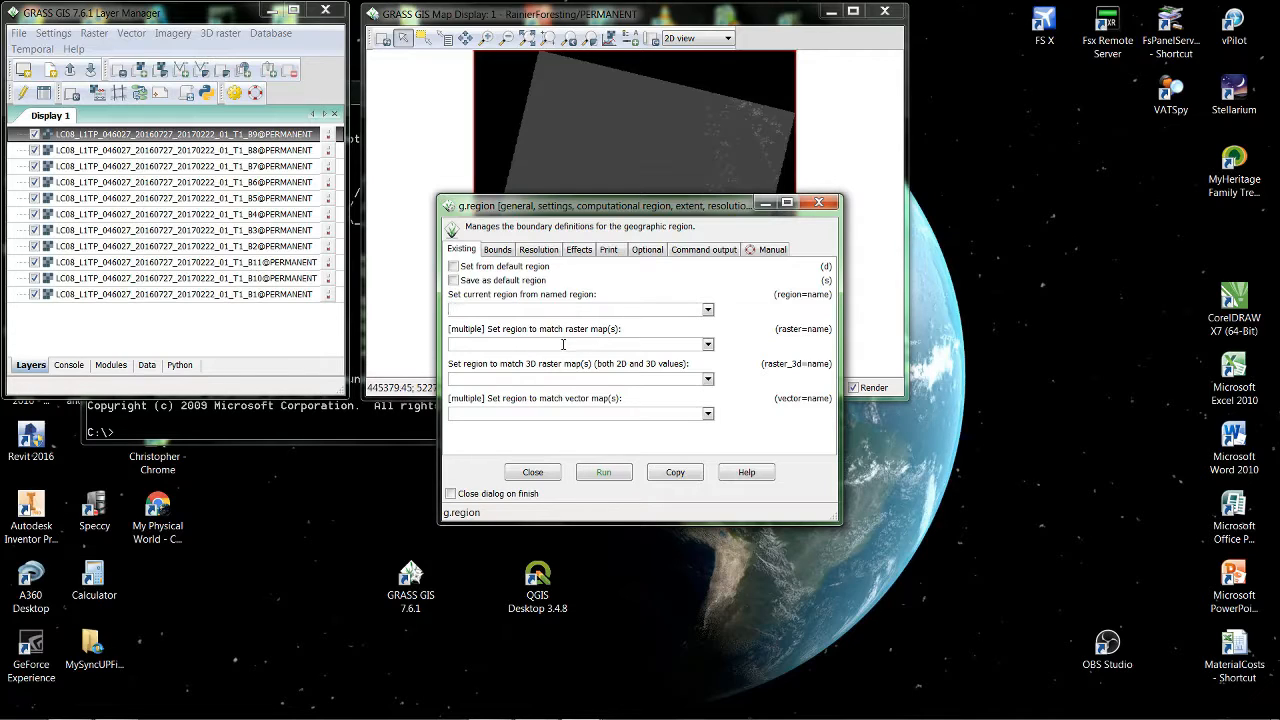
left_click(707, 345)
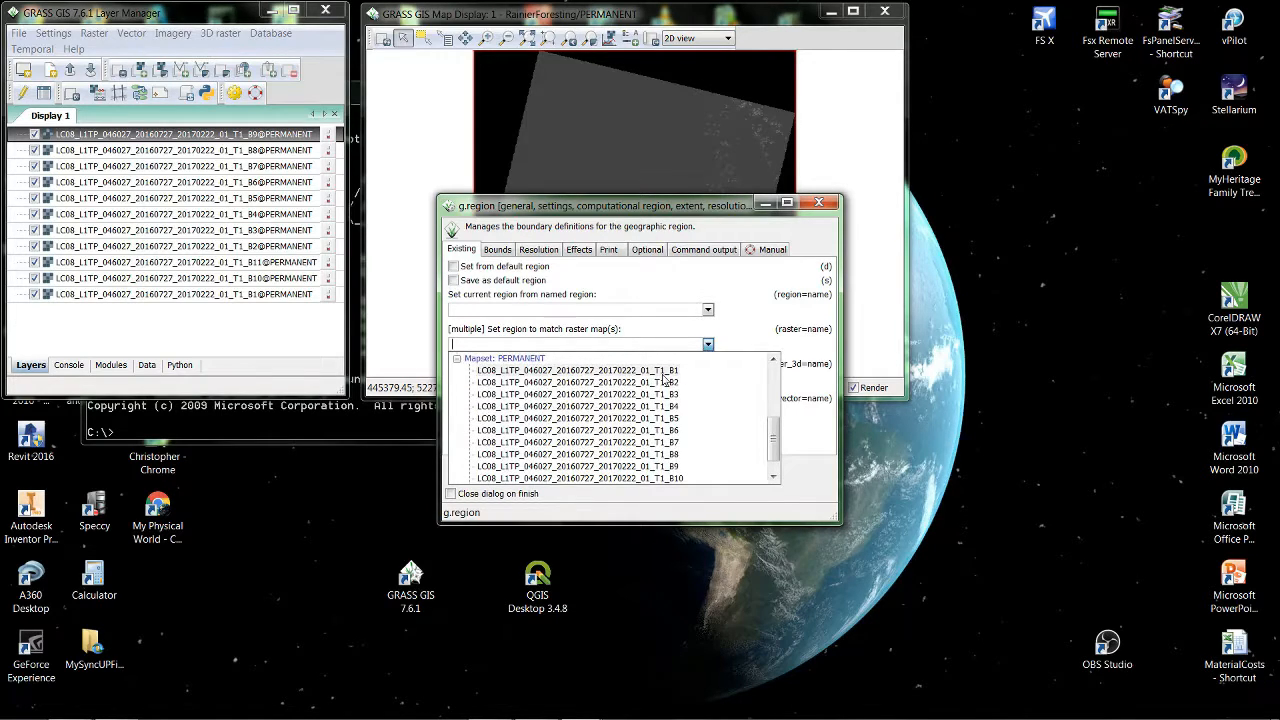
left_click(666, 371)
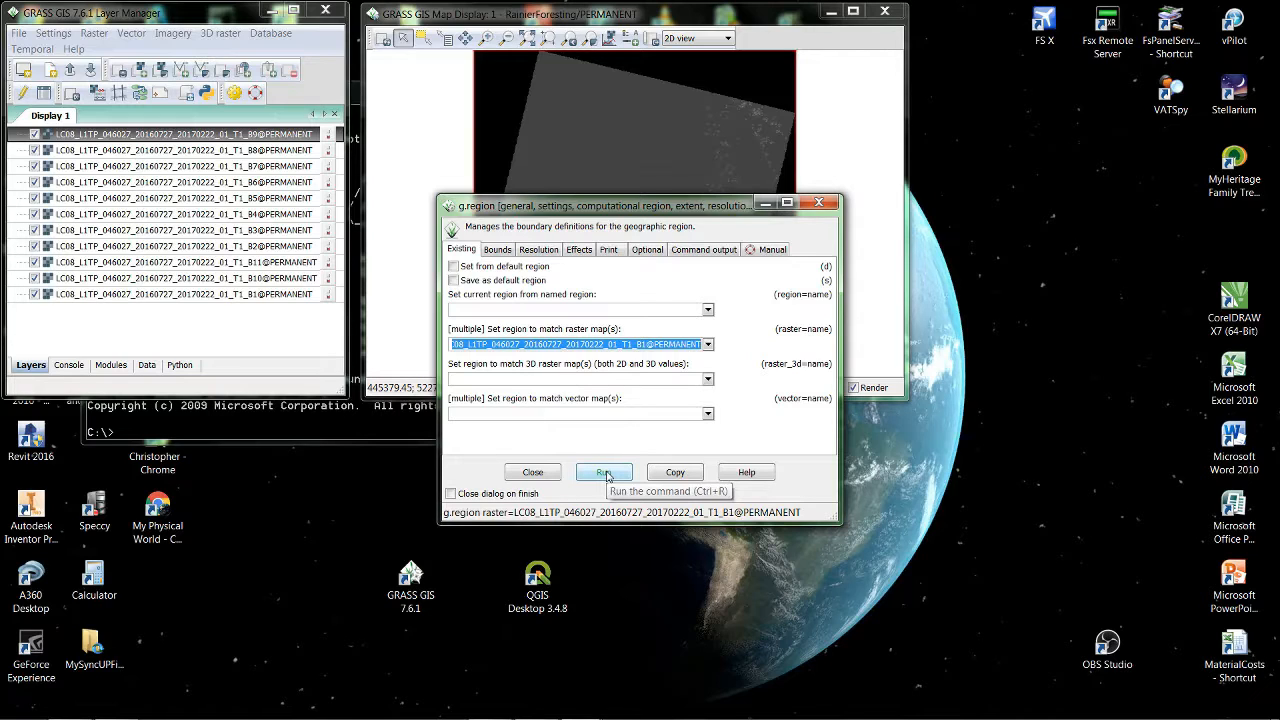
left_click(605, 474)
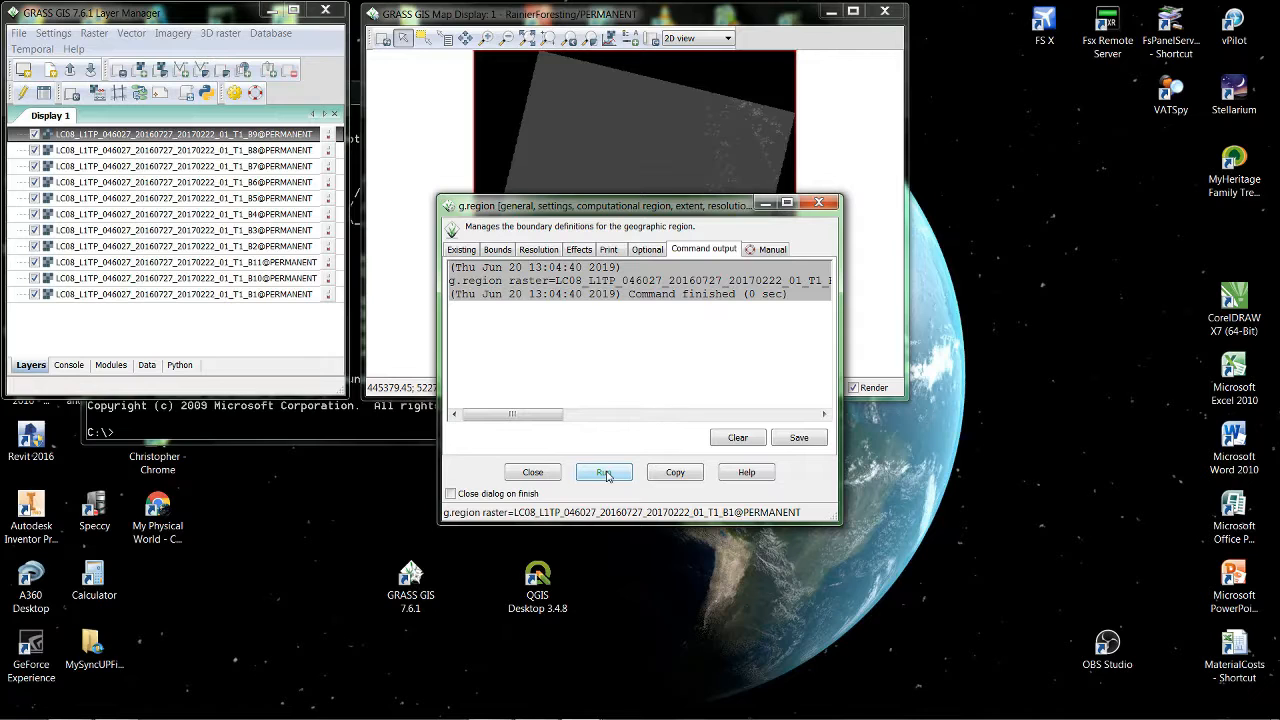
left_click(534, 472)
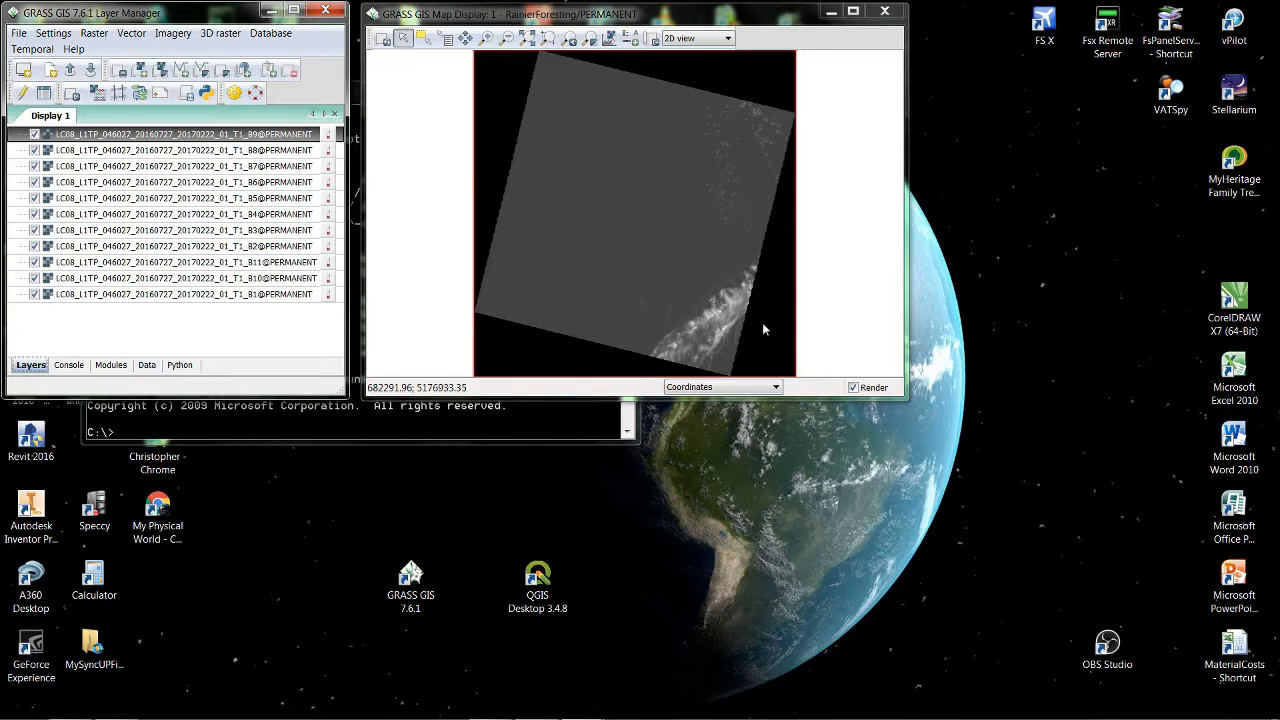
Set up an r.mask raster mask from LC08_L1TP_046027_20160727_20170222_01_T1_B1 using raster value 0.
left_click(94, 35)
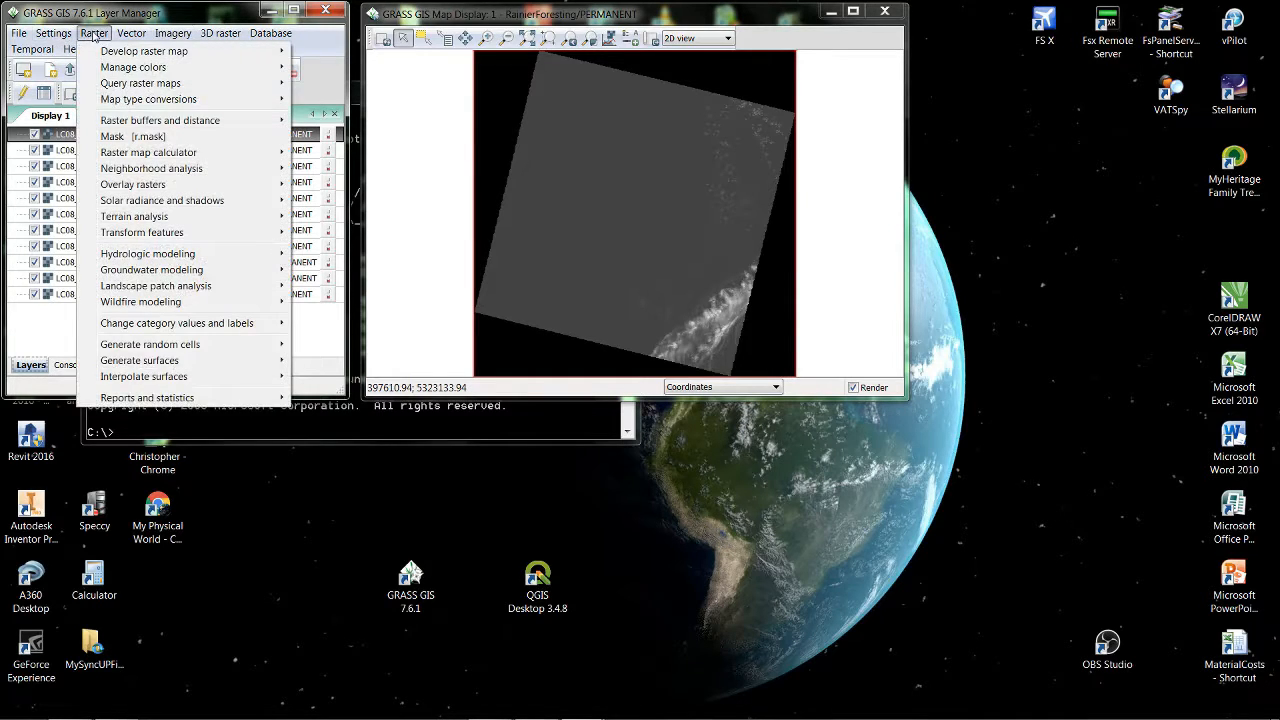
left_click(115, 138)
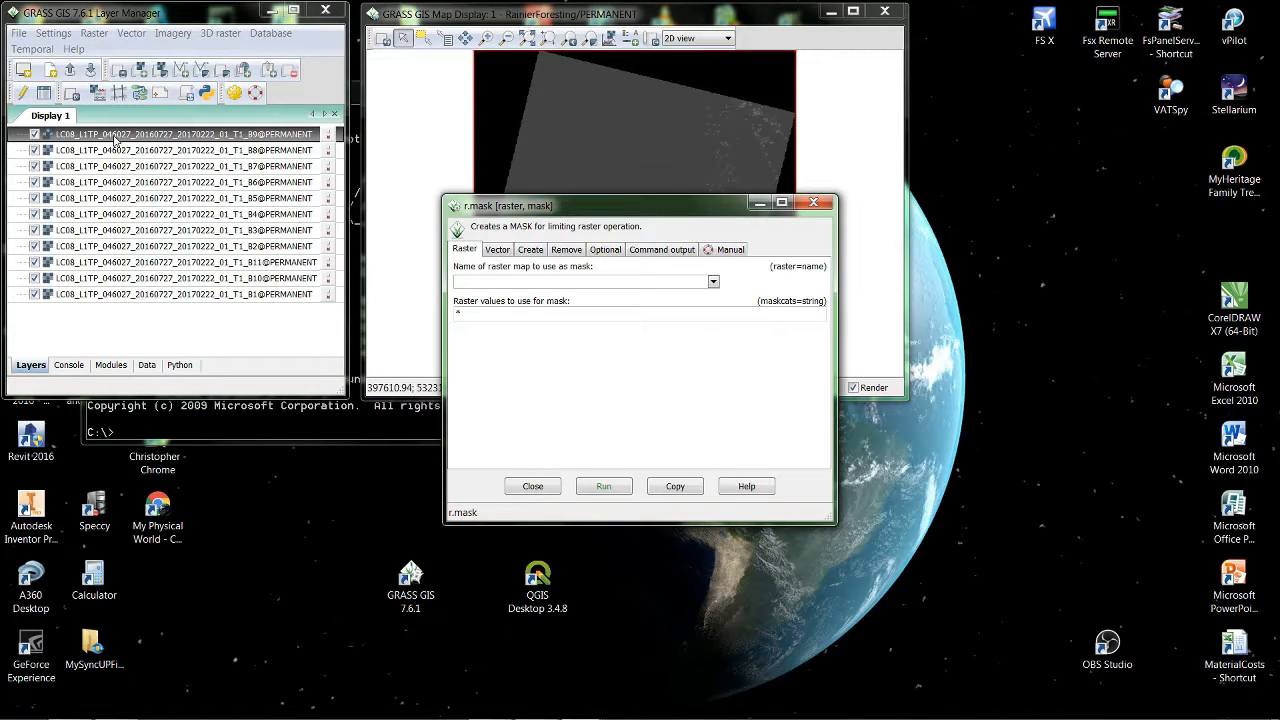
left_click(543, 281)
left_click(714, 283)
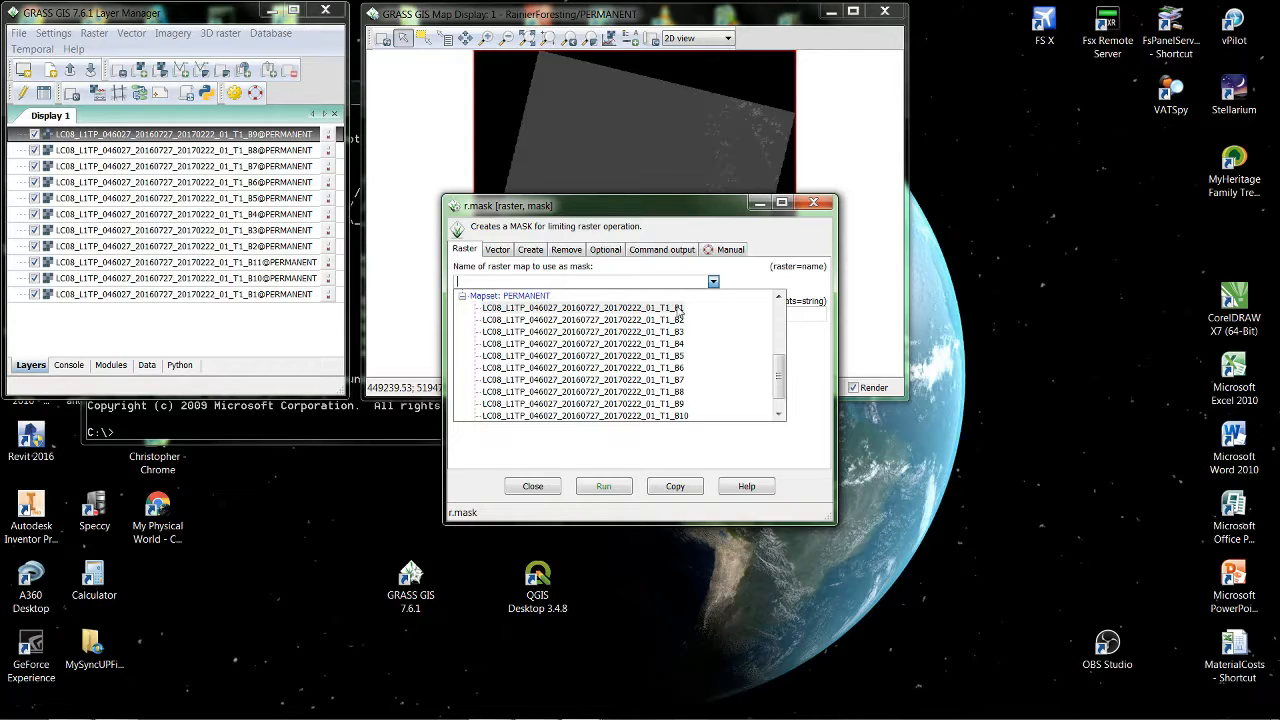
left_click(679, 310)
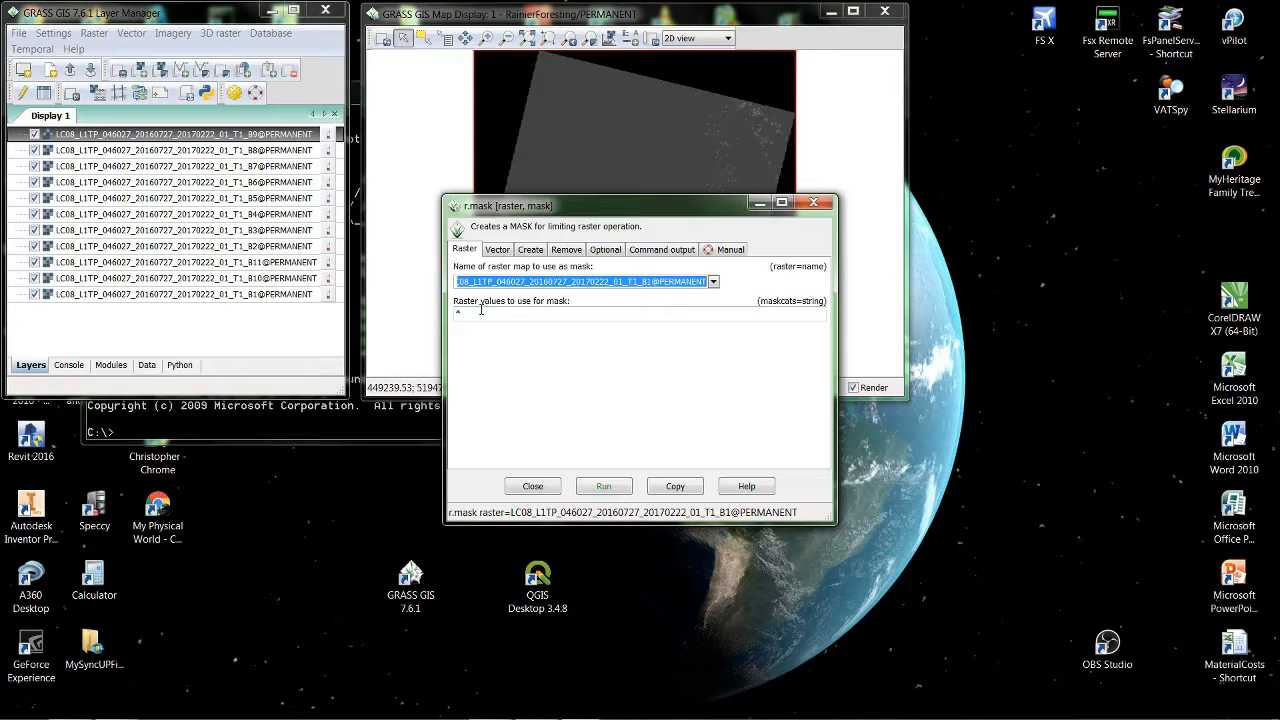
left_click_drag(480, 310, 451, 318)
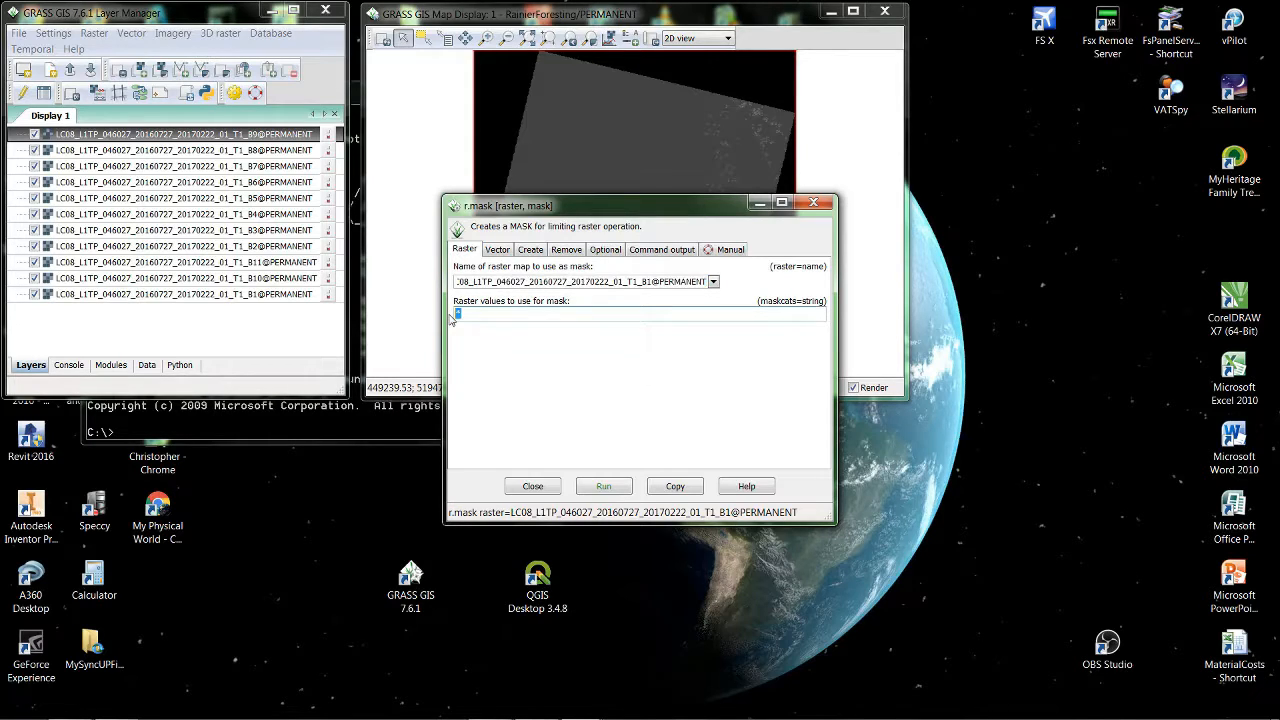
type("0")
Make the mask inverse, create it, and close the mask tool, dismissing the Windows color scheme prompt.
left_click(532, 250)
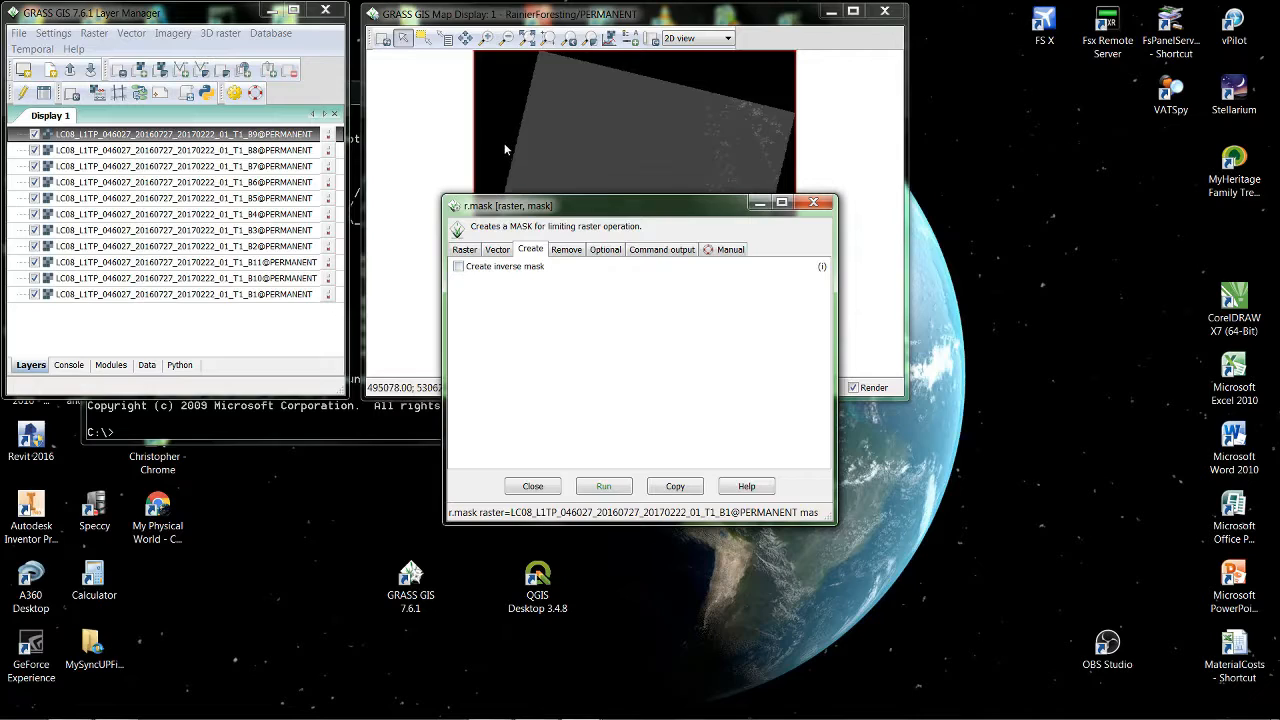
left_click(459, 267)
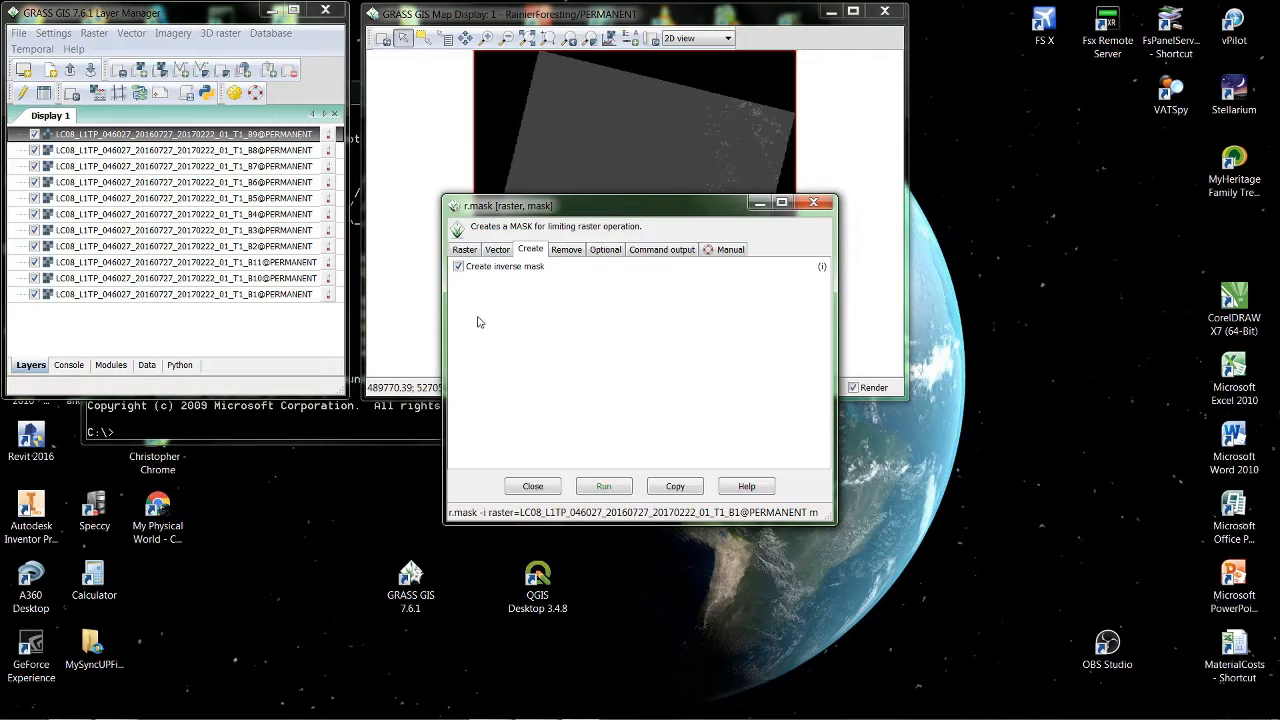
left_click(604, 489)
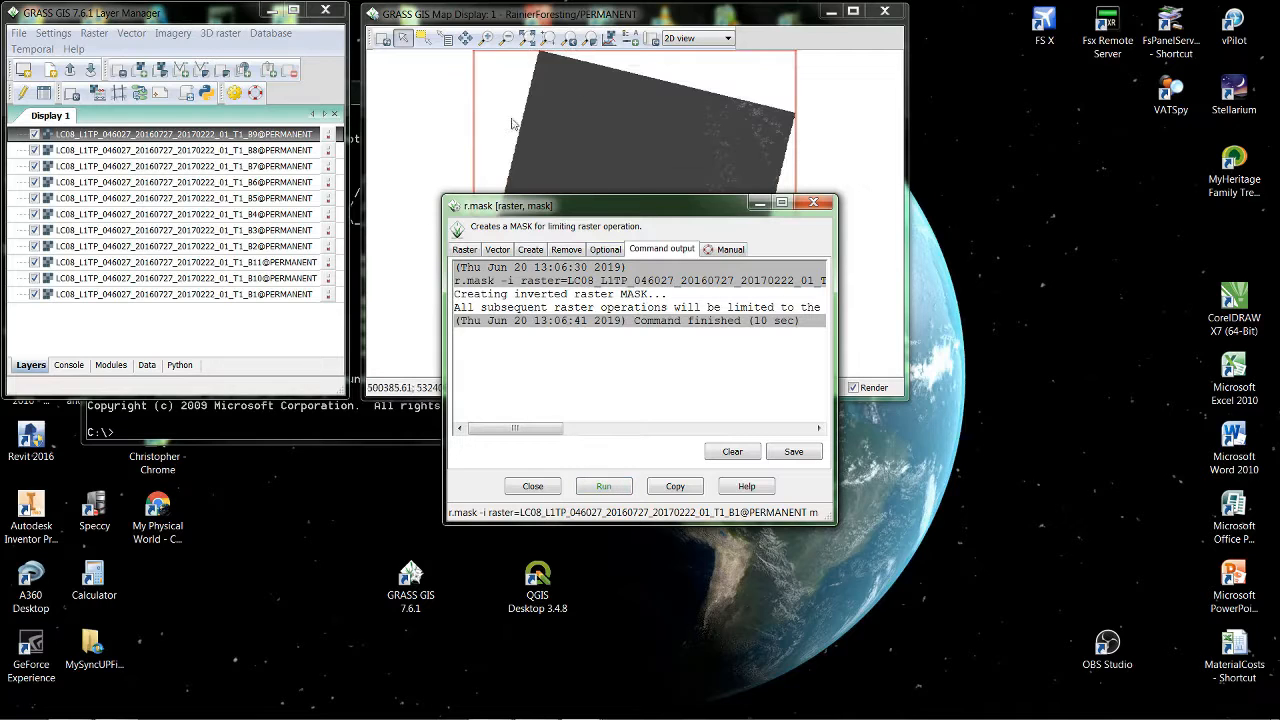
left_click(528, 486)
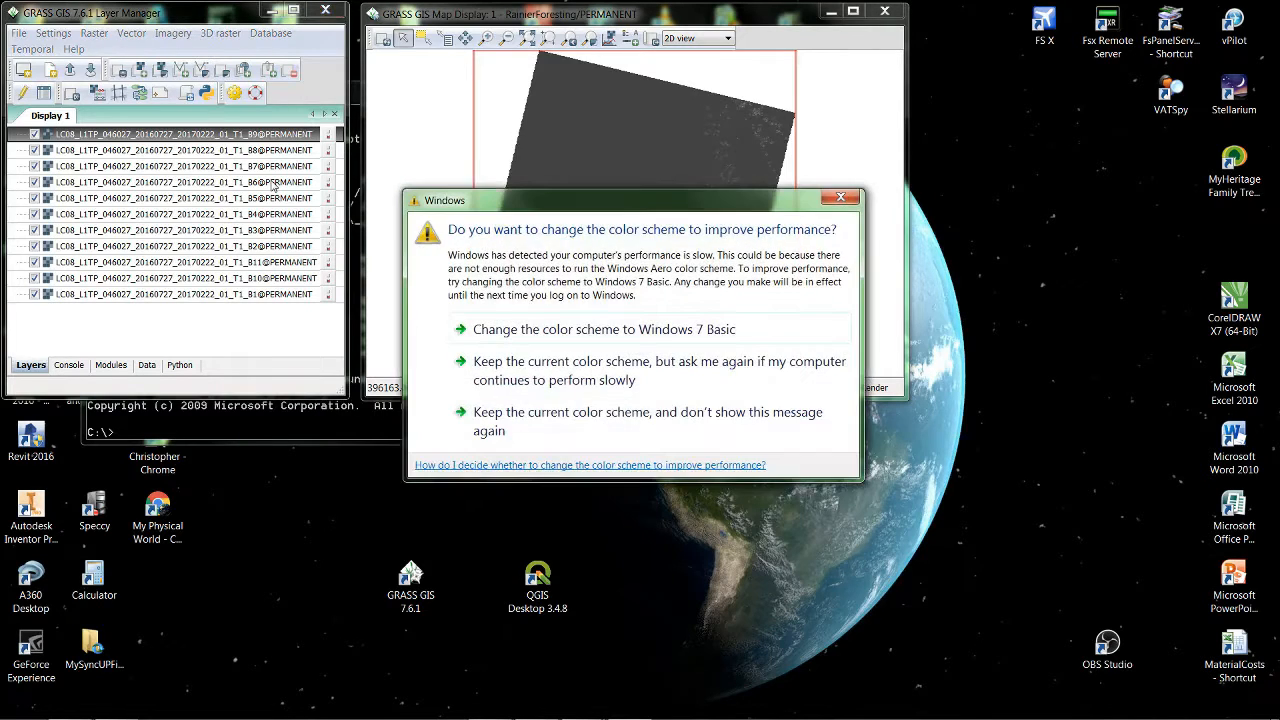
left_click(840, 199)
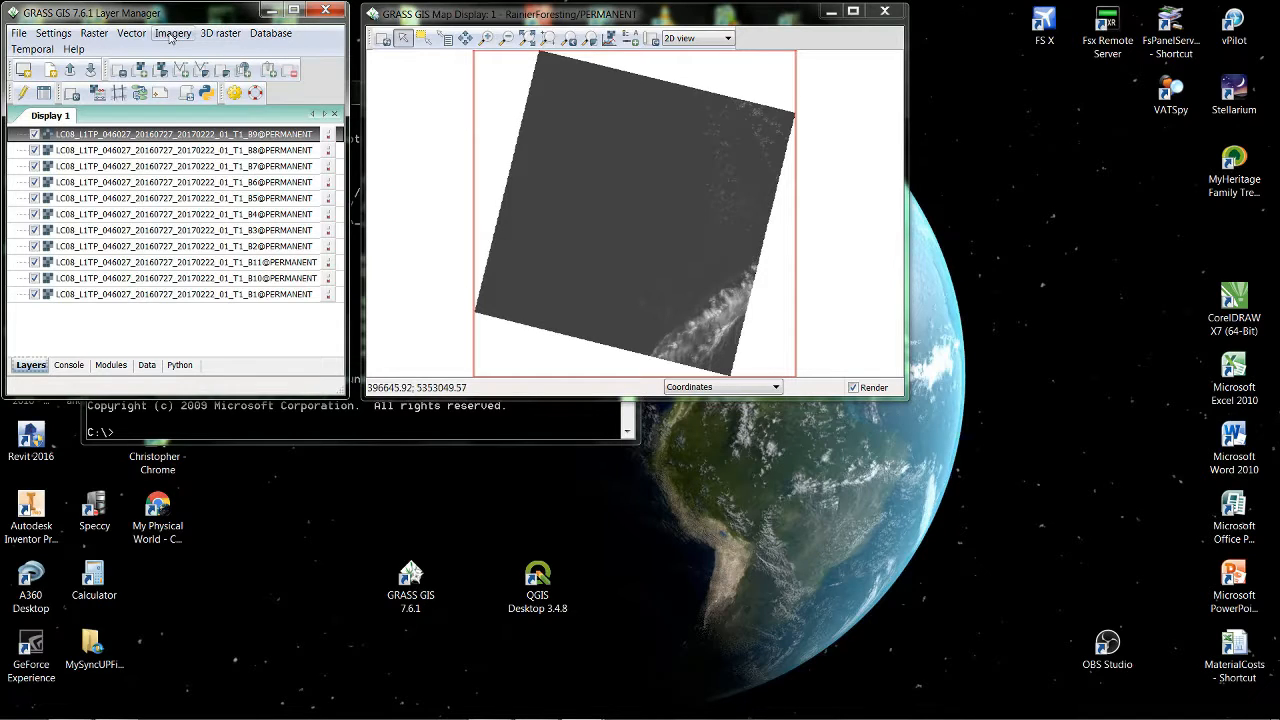
Set up the i.colors.enhance RGB color balance with band B5 as red, B6 as green and B2 as blue.
left_click(170, 37)
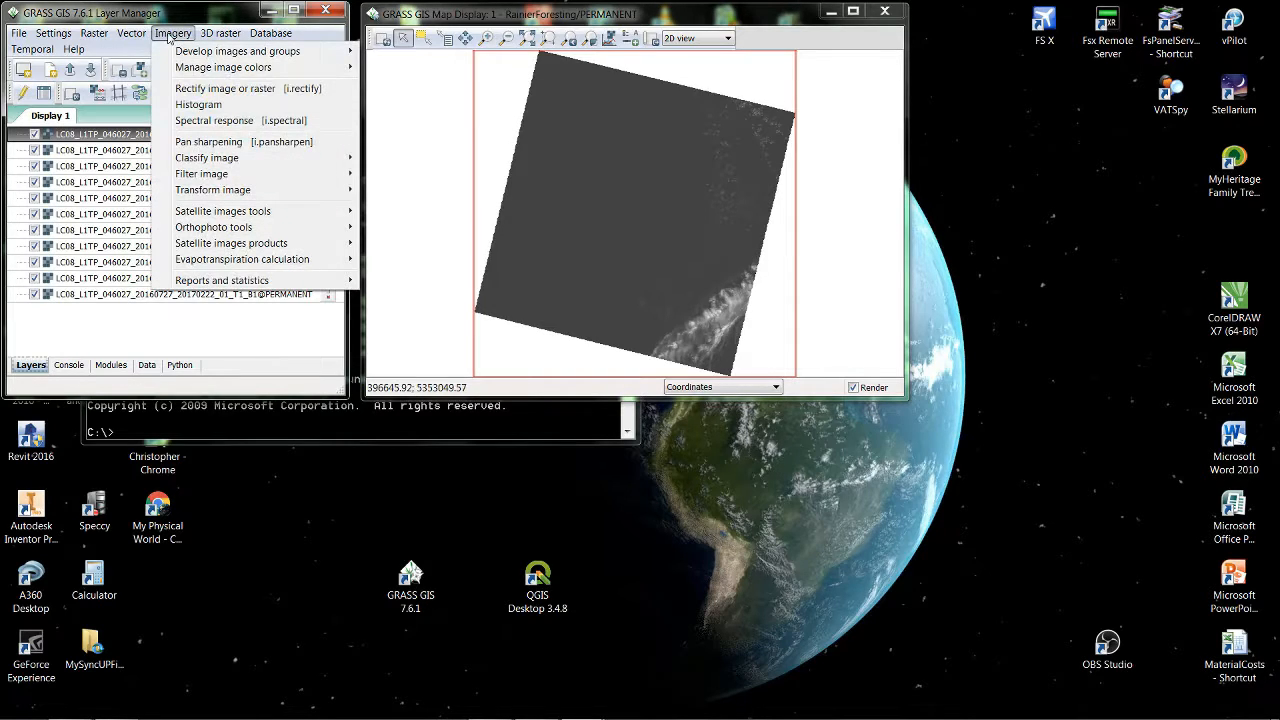
mouse_move(200, 72)
mouse_move(260, 68)
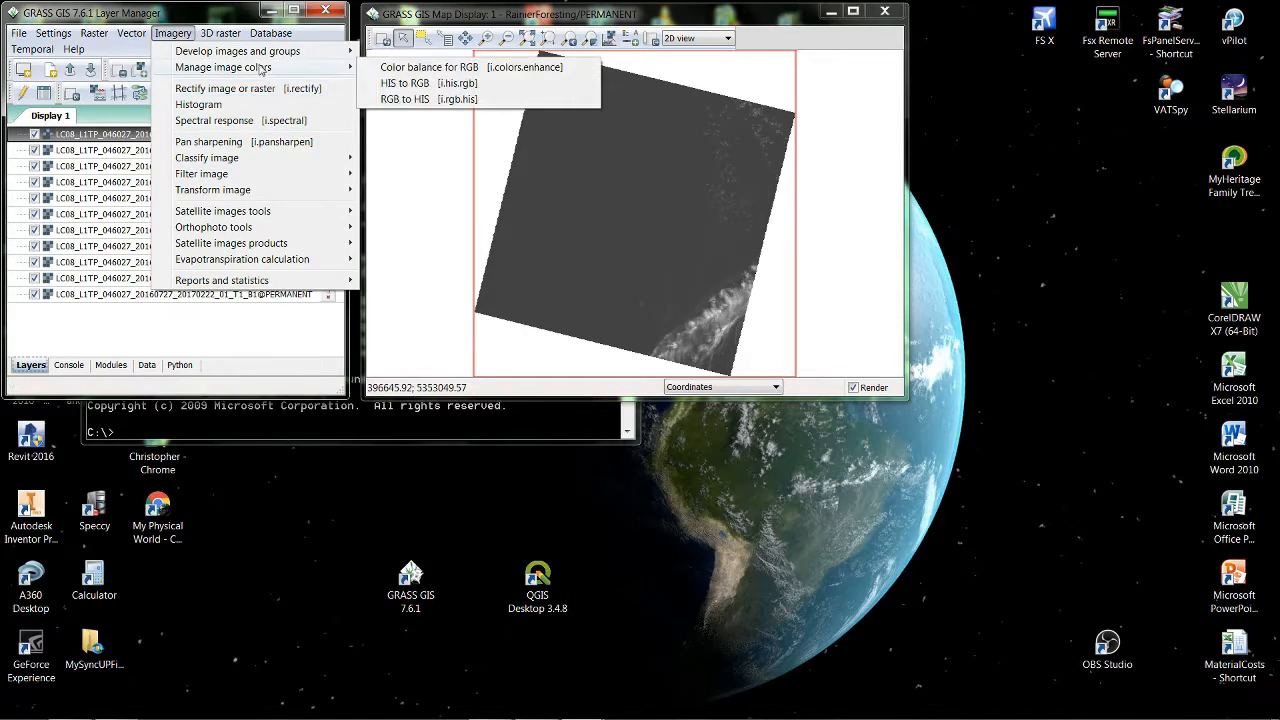
left_click(434, 72)
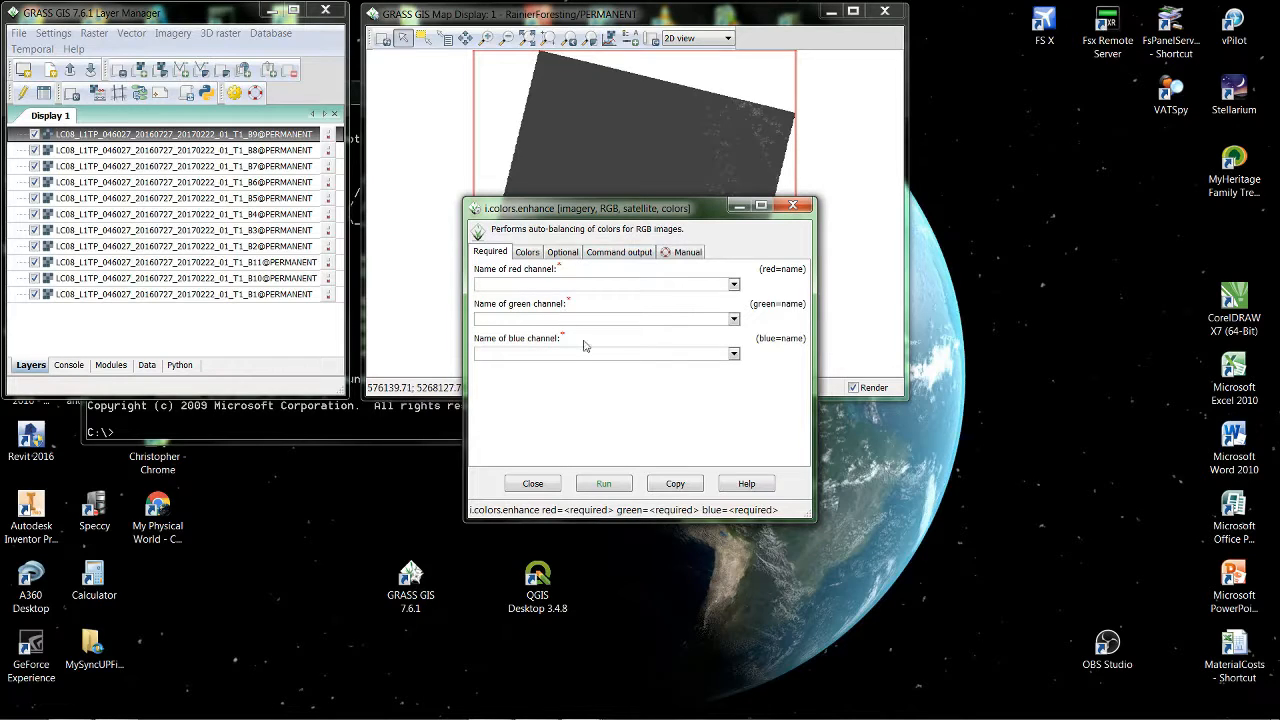
left_click(734, 285)
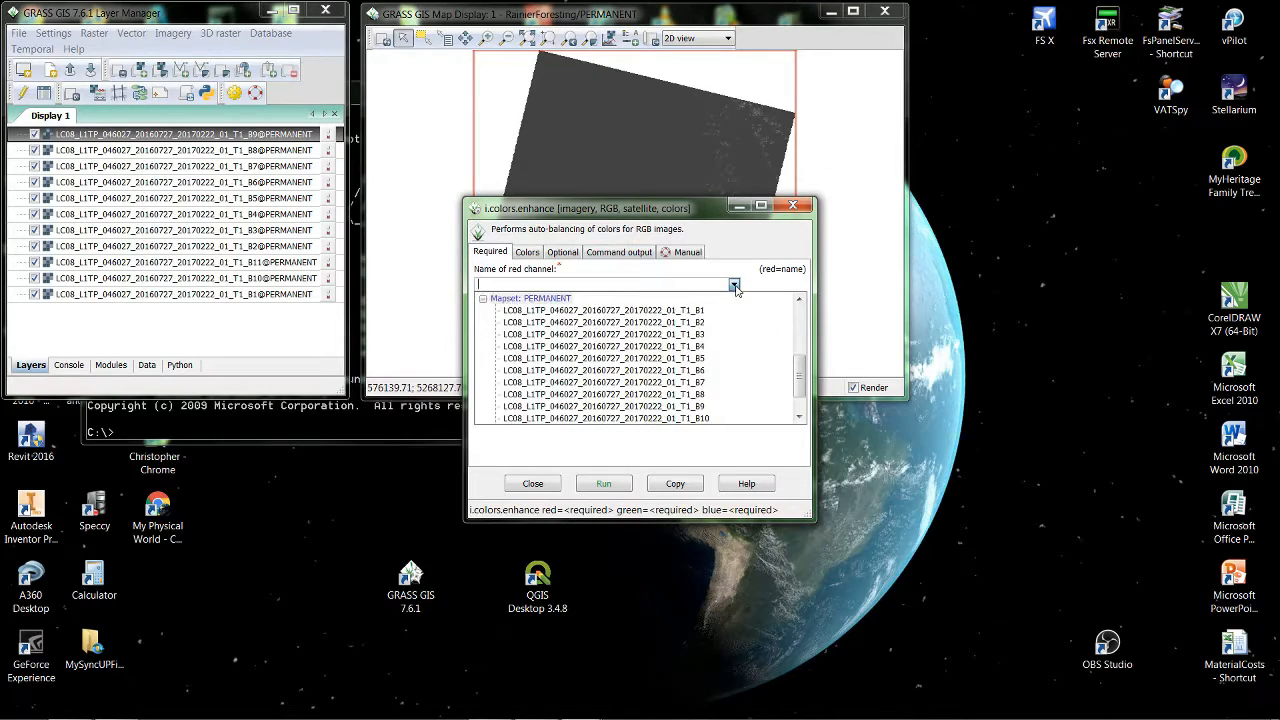
left_click(701, 358)
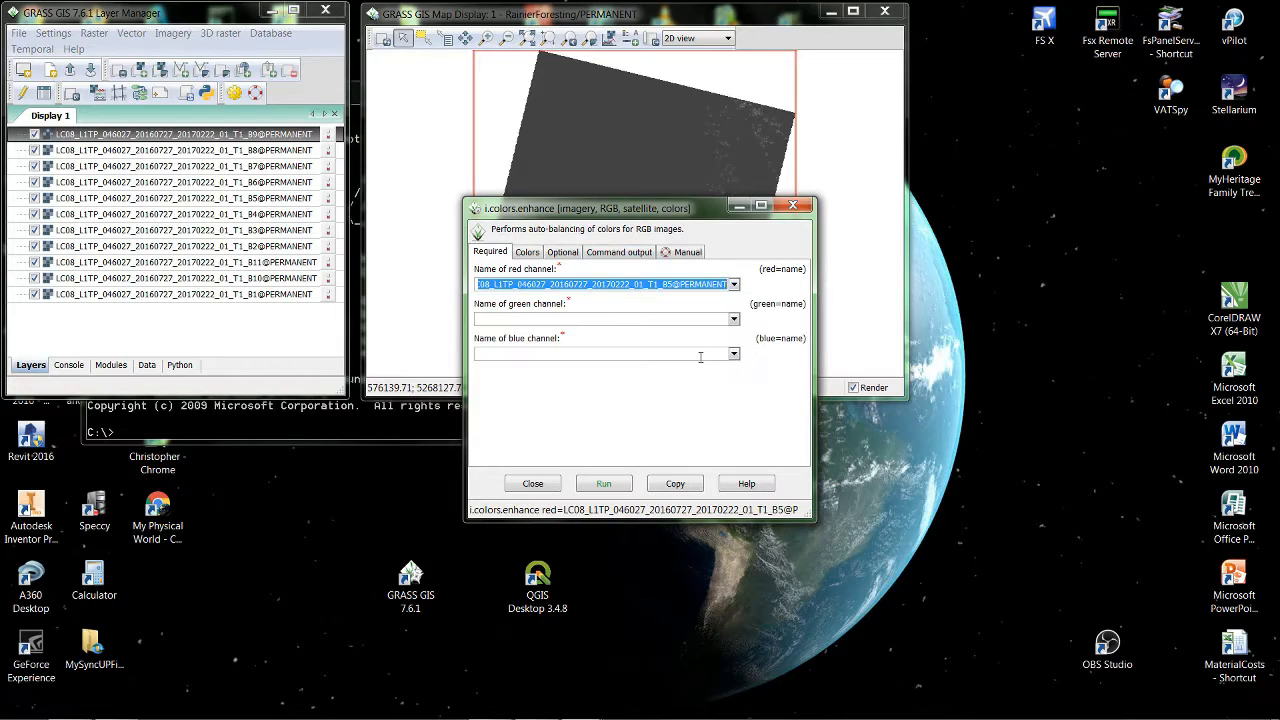
left_click(734, 319)
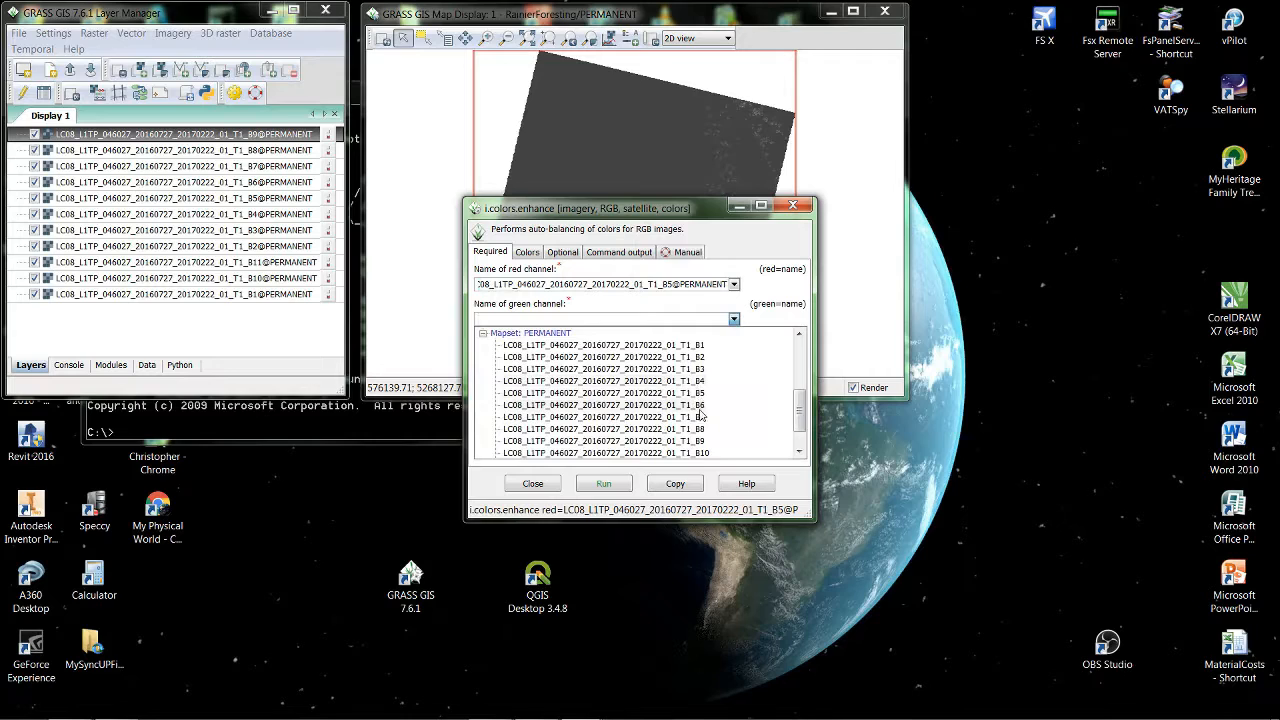
left_click(702, 405)
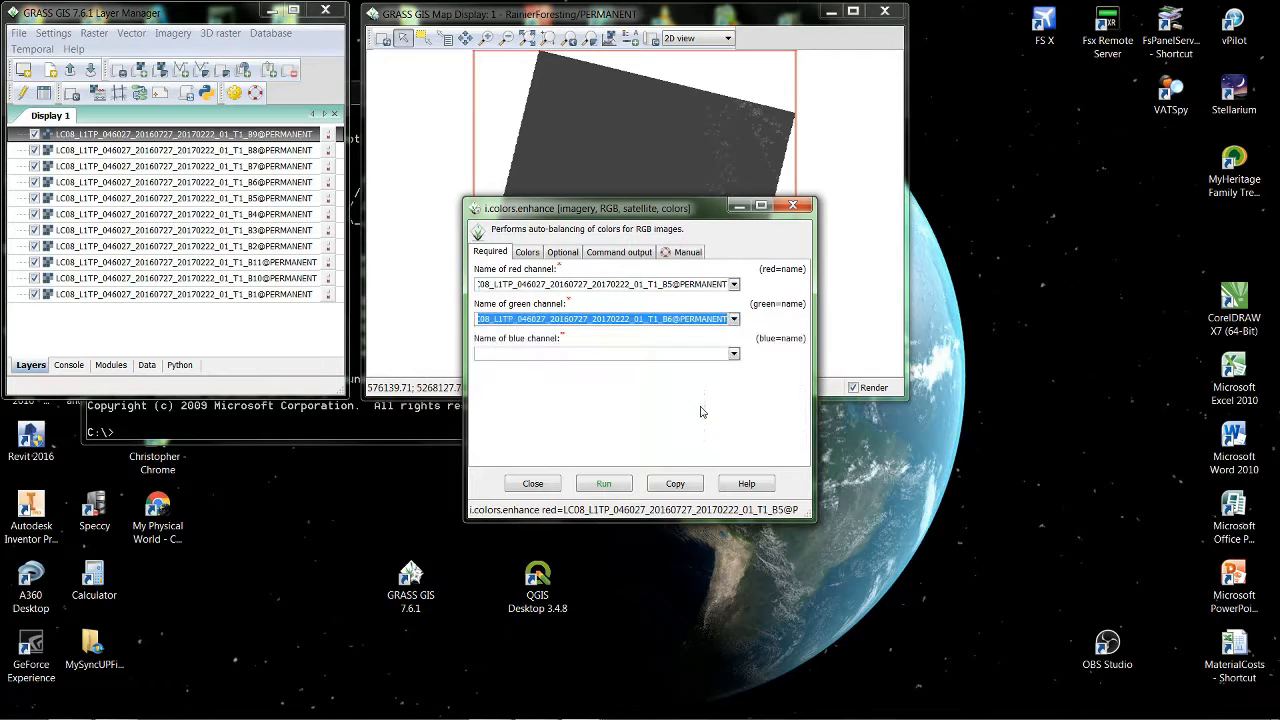
left_click(734, 355)
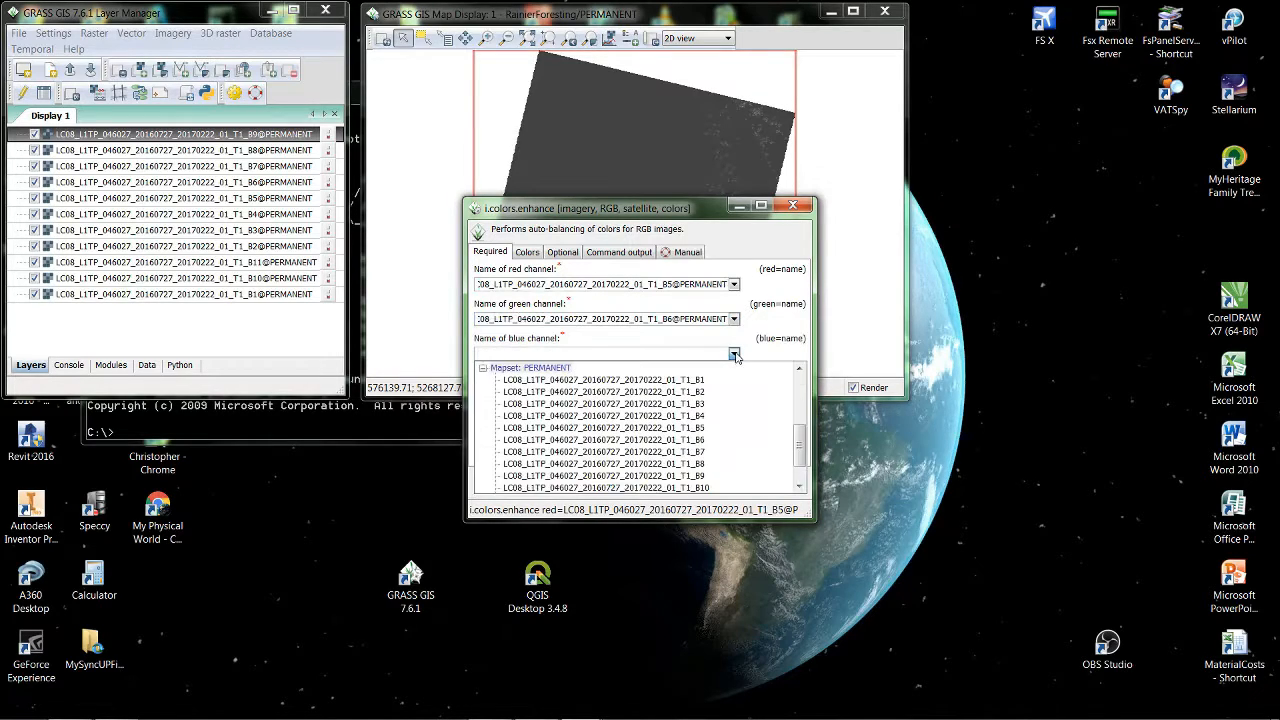
left_click(700, 392)
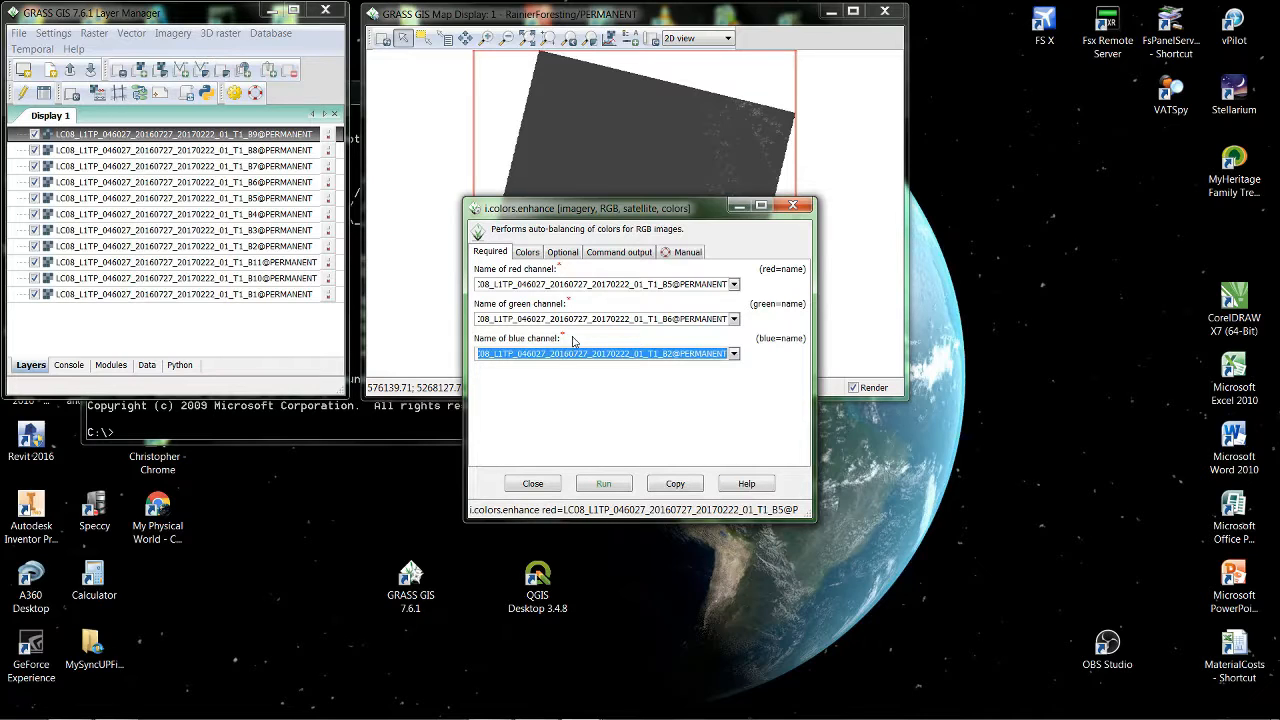
Run the configured i.colors.enhance color balance and close the tool once processing finishes.
left_click(610, 488)
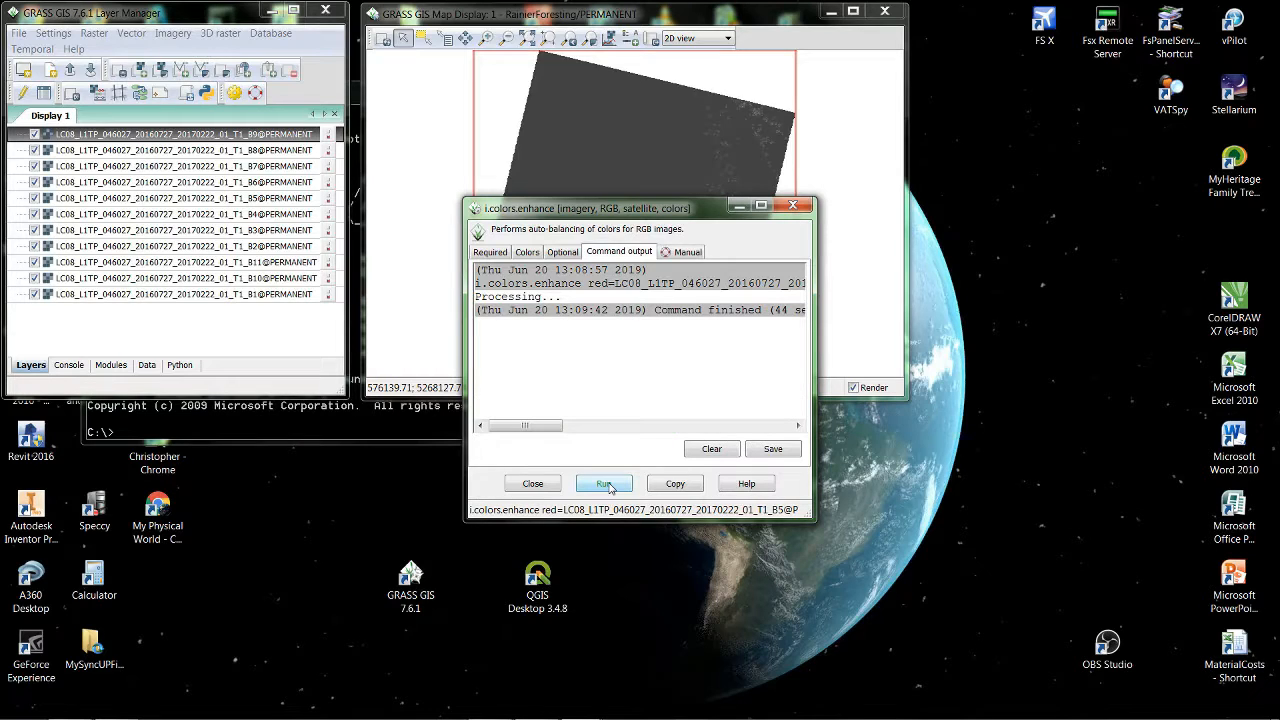
left_click(530, 484)
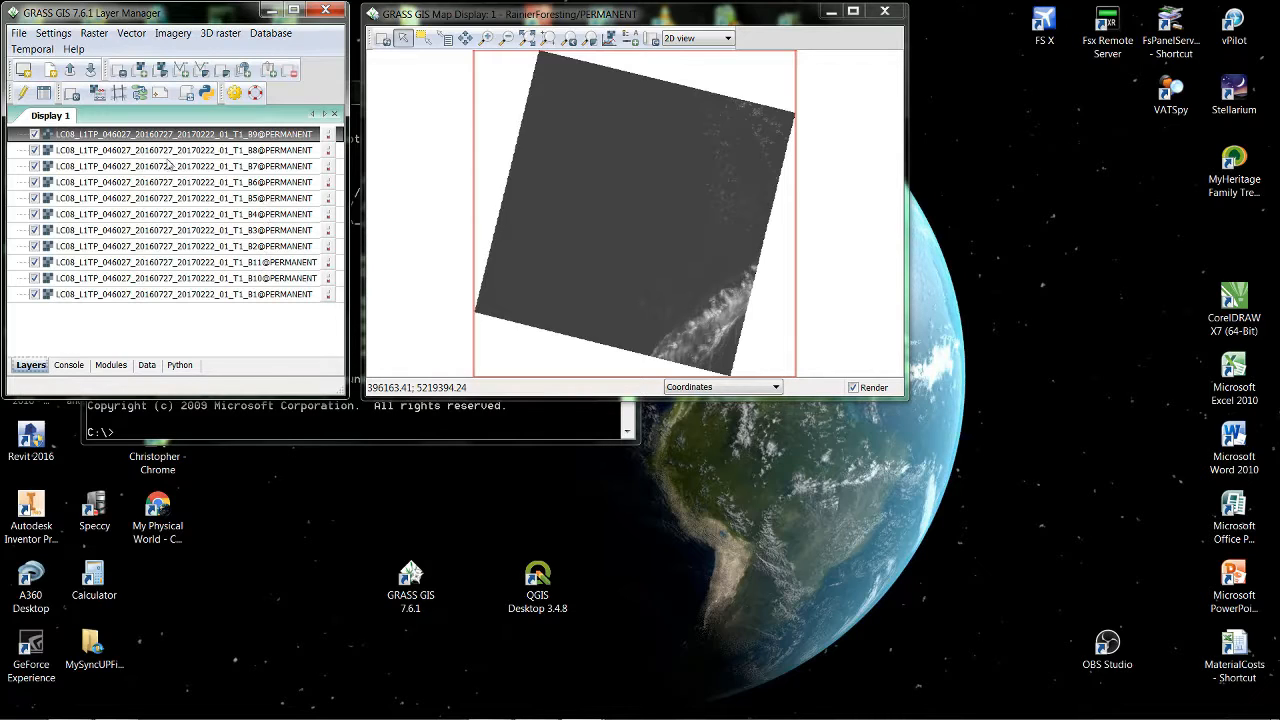
Set up an r.composite RGB composite with band B5 as red, B6 as green and B2 as blue.
left_click(95, 33)
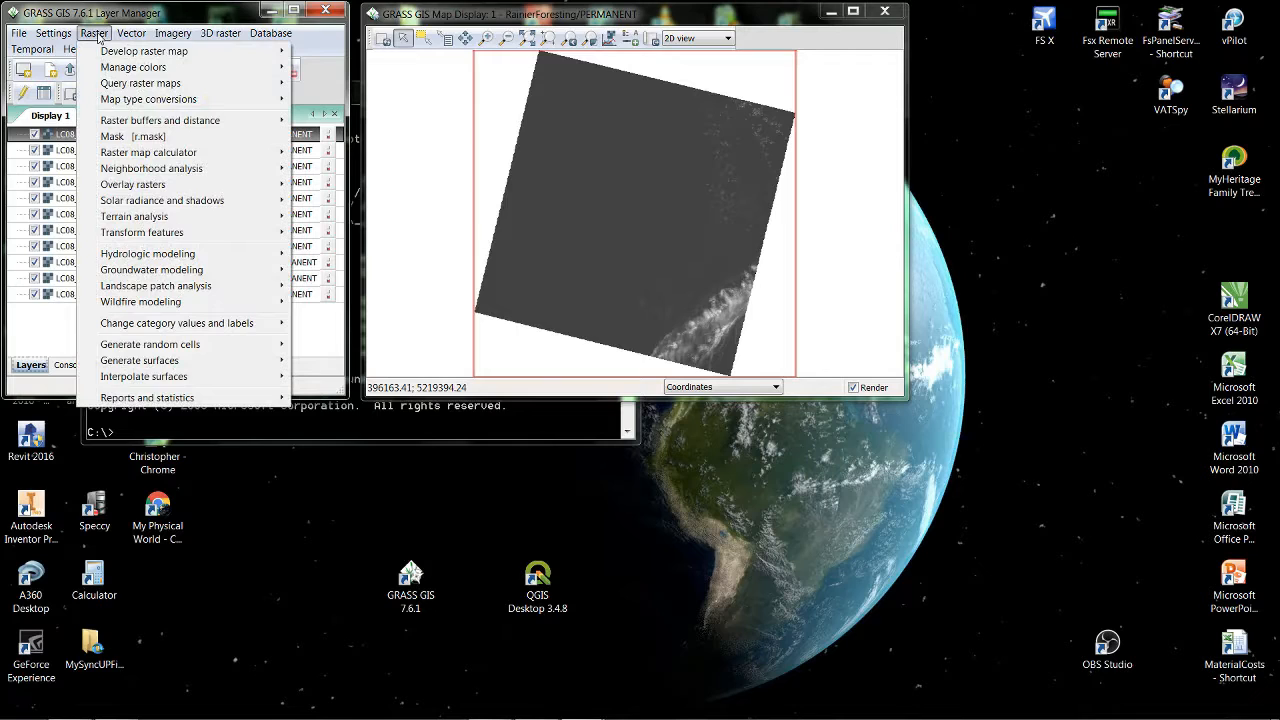
mouse_move(131, 72)
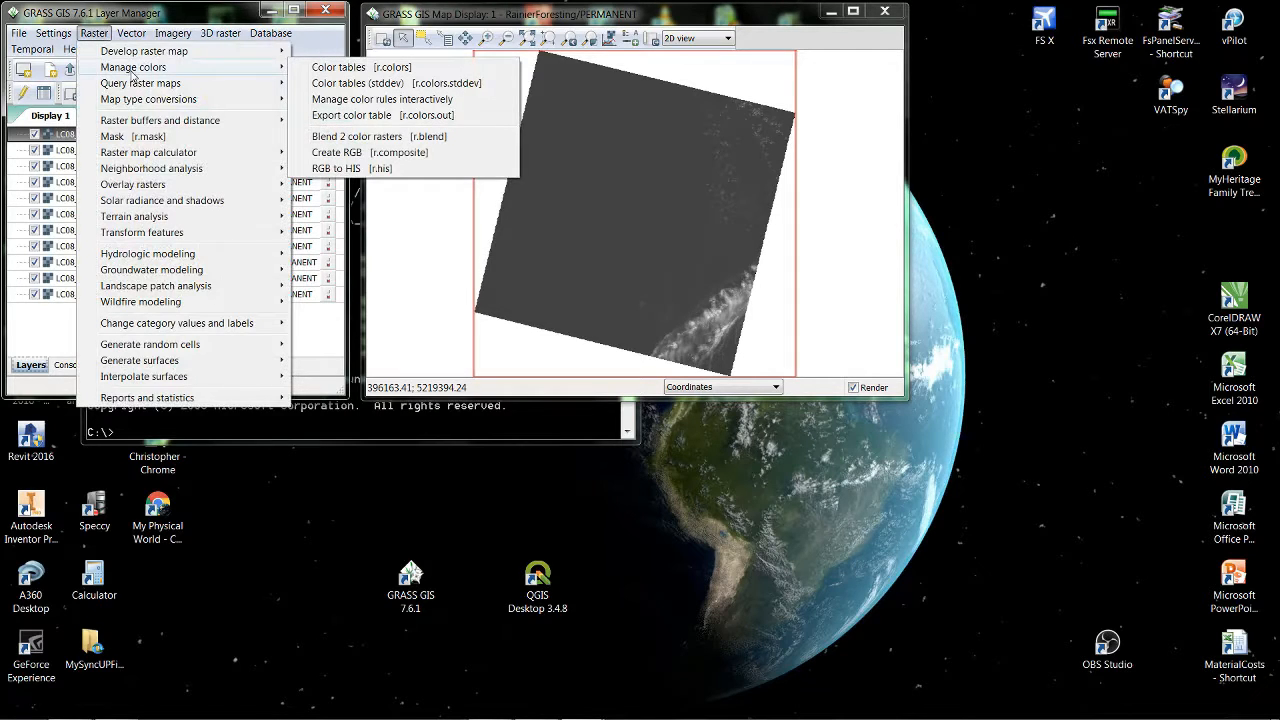
left_click(352, 156)
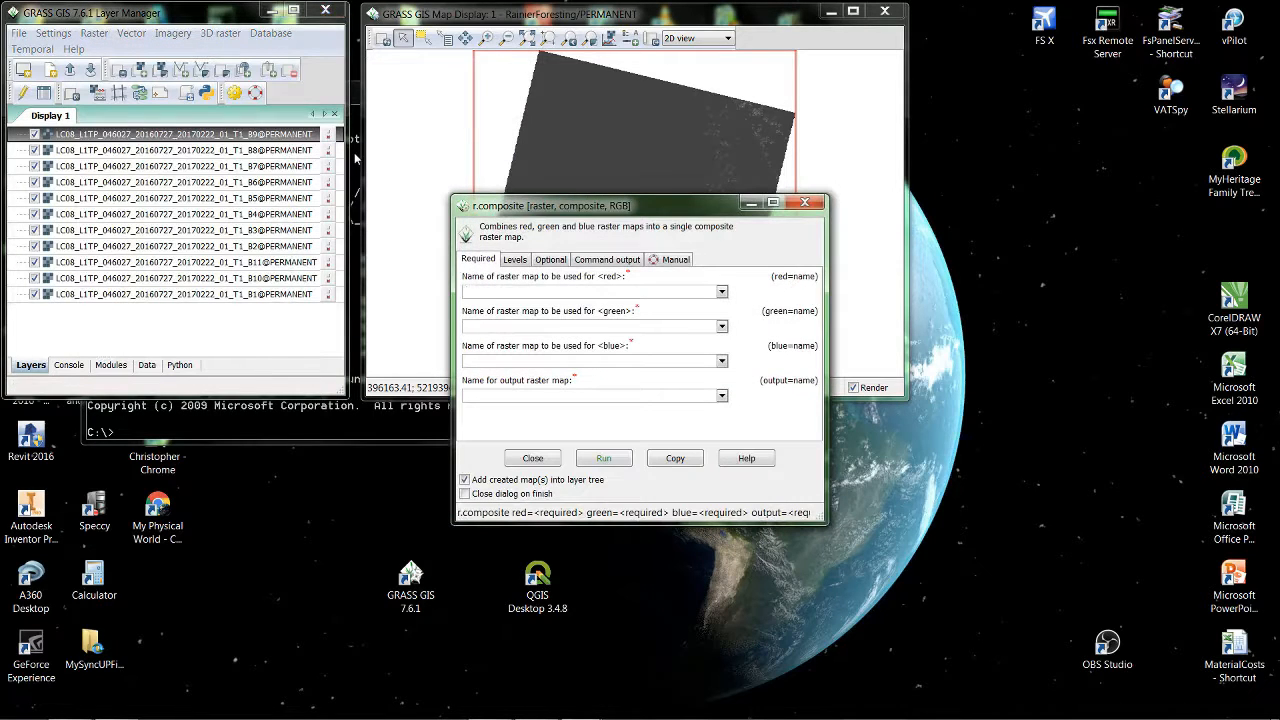
left_click(722, 292)
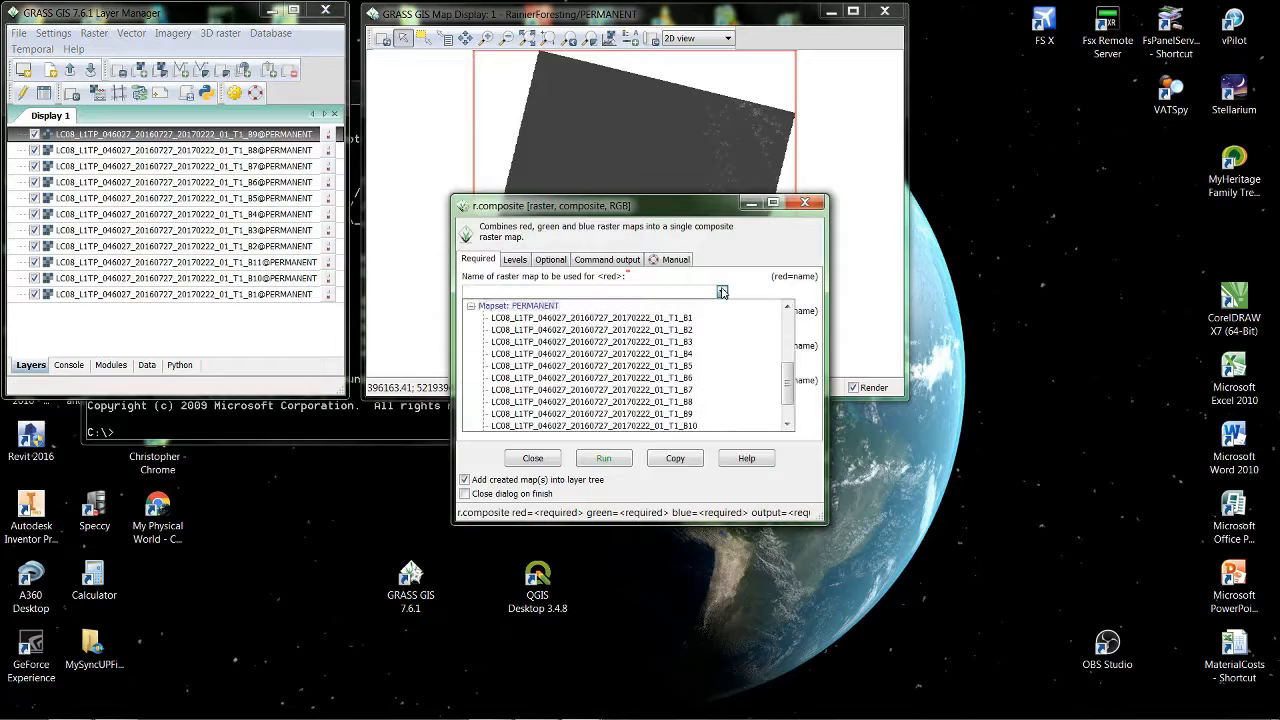
left_click(688, 366)
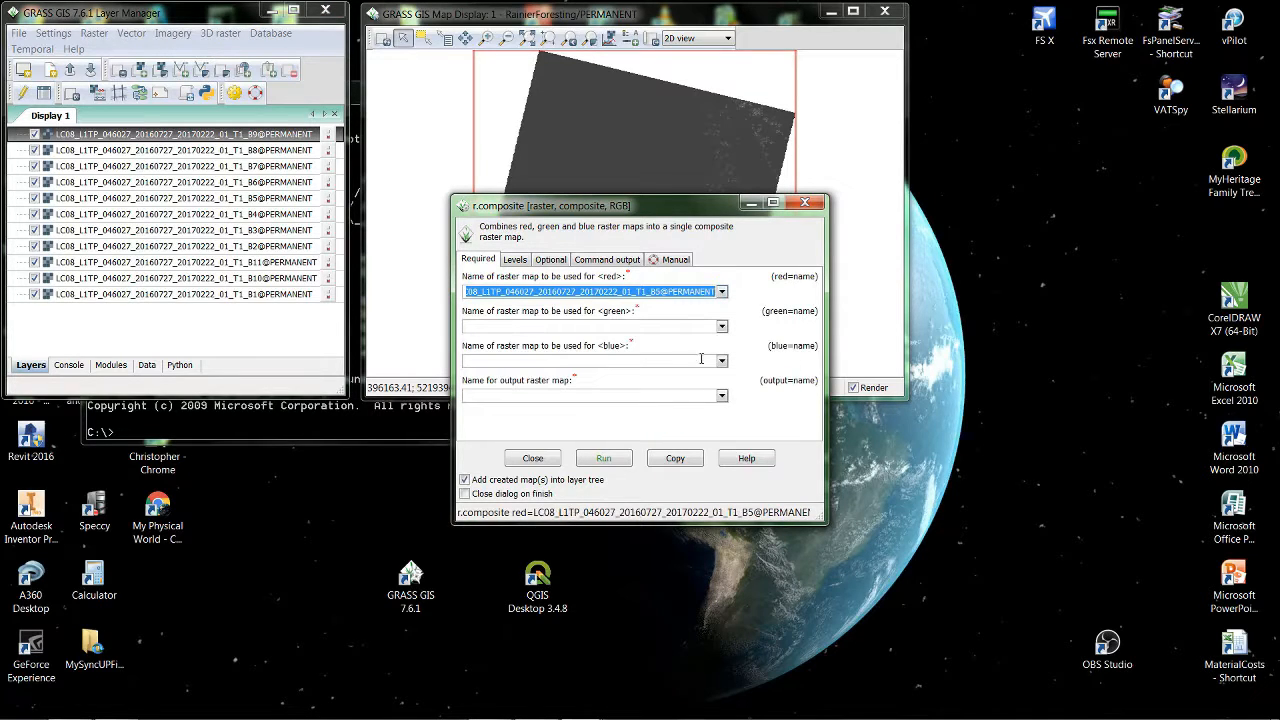
left_click(722, 326)
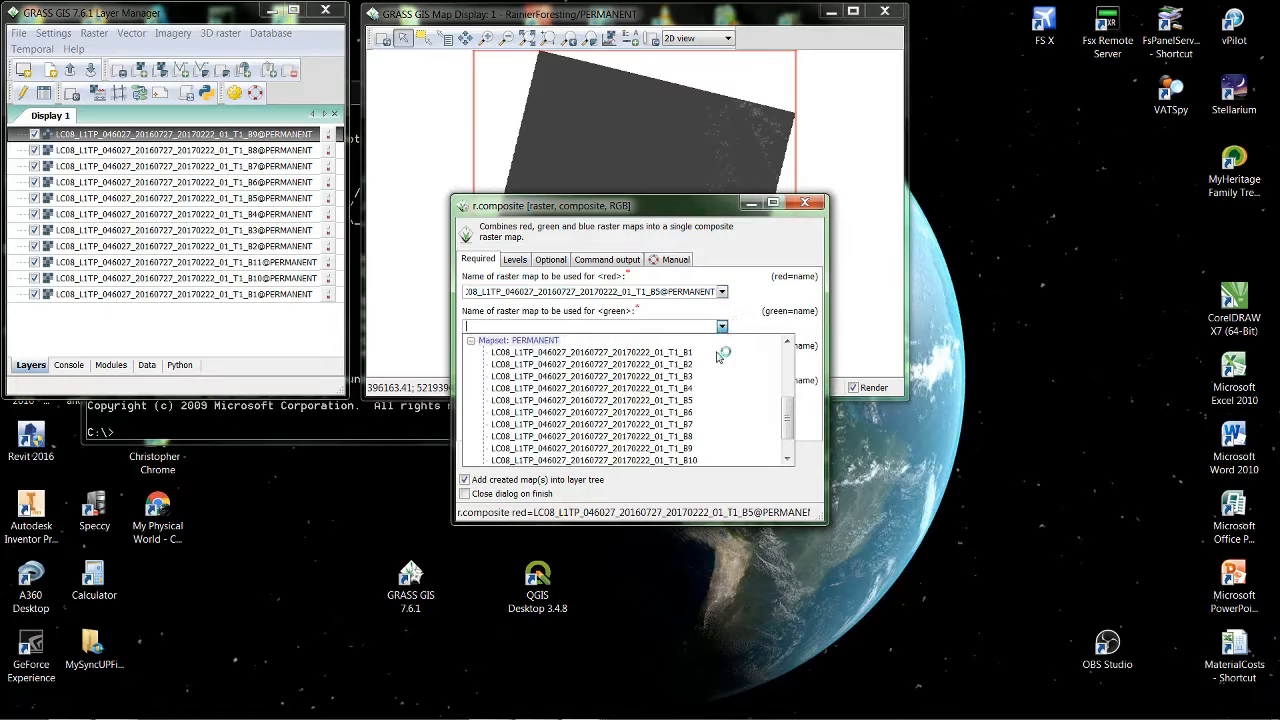
left_click(689, 414)
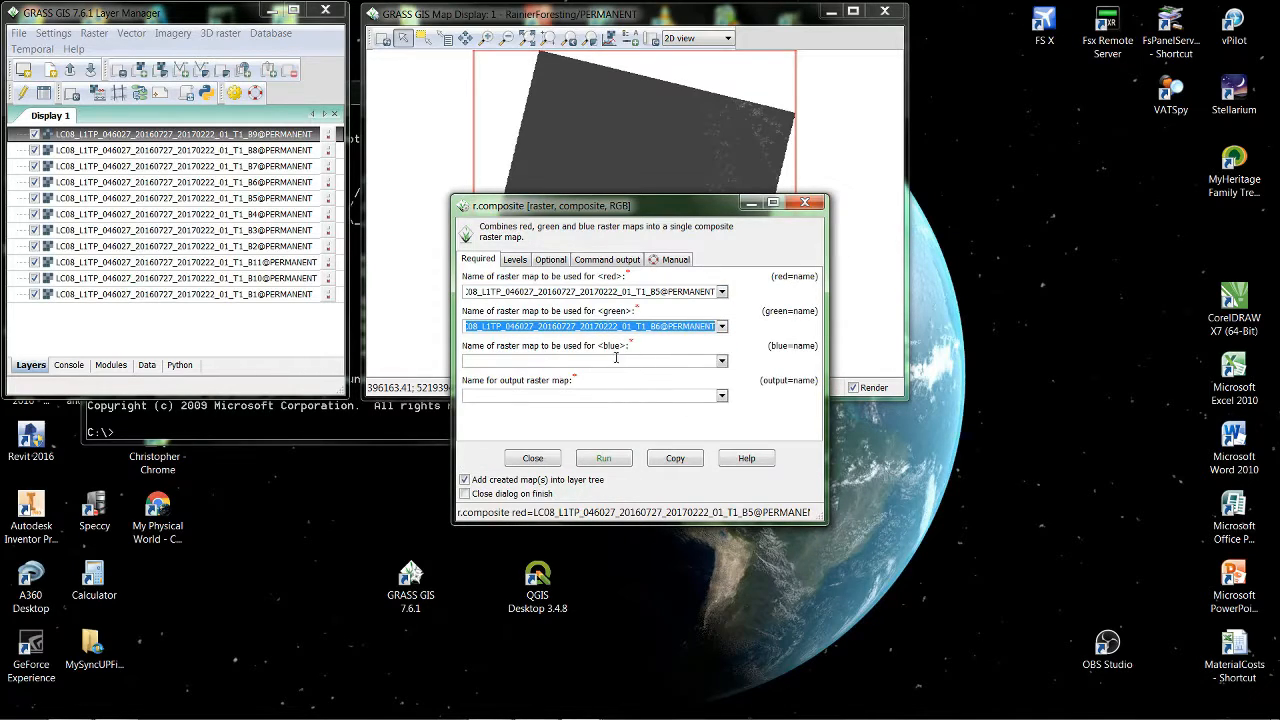
left_click(722, 362)
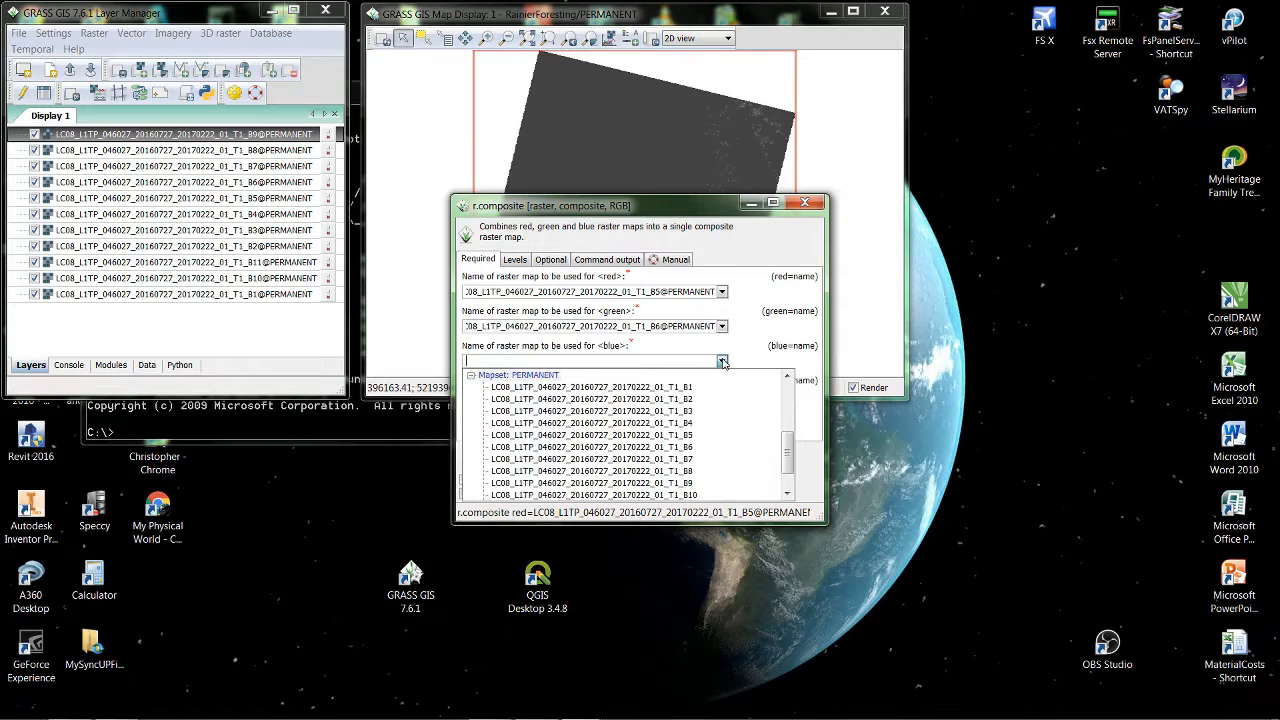
left_click(689, 399)
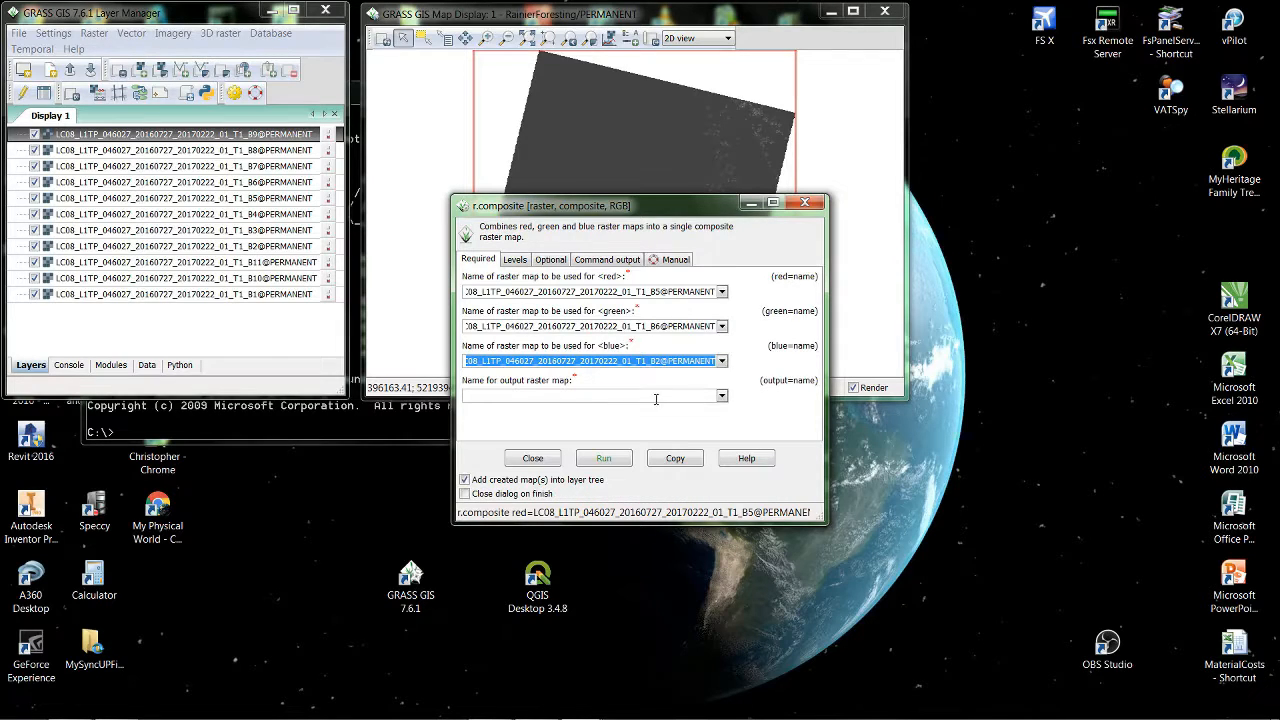
Name the composite's output raster RainierRGB562, run r.composite, and close the tool.
left_click(529, 395)
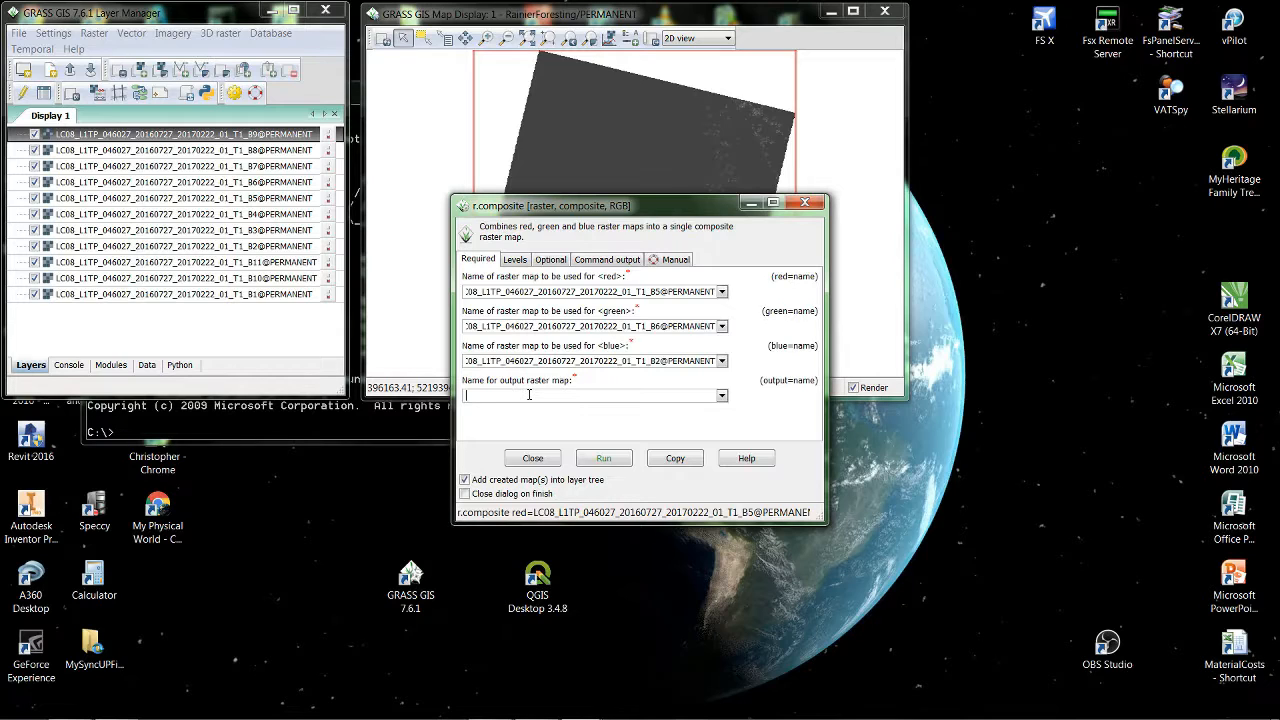
type("R")
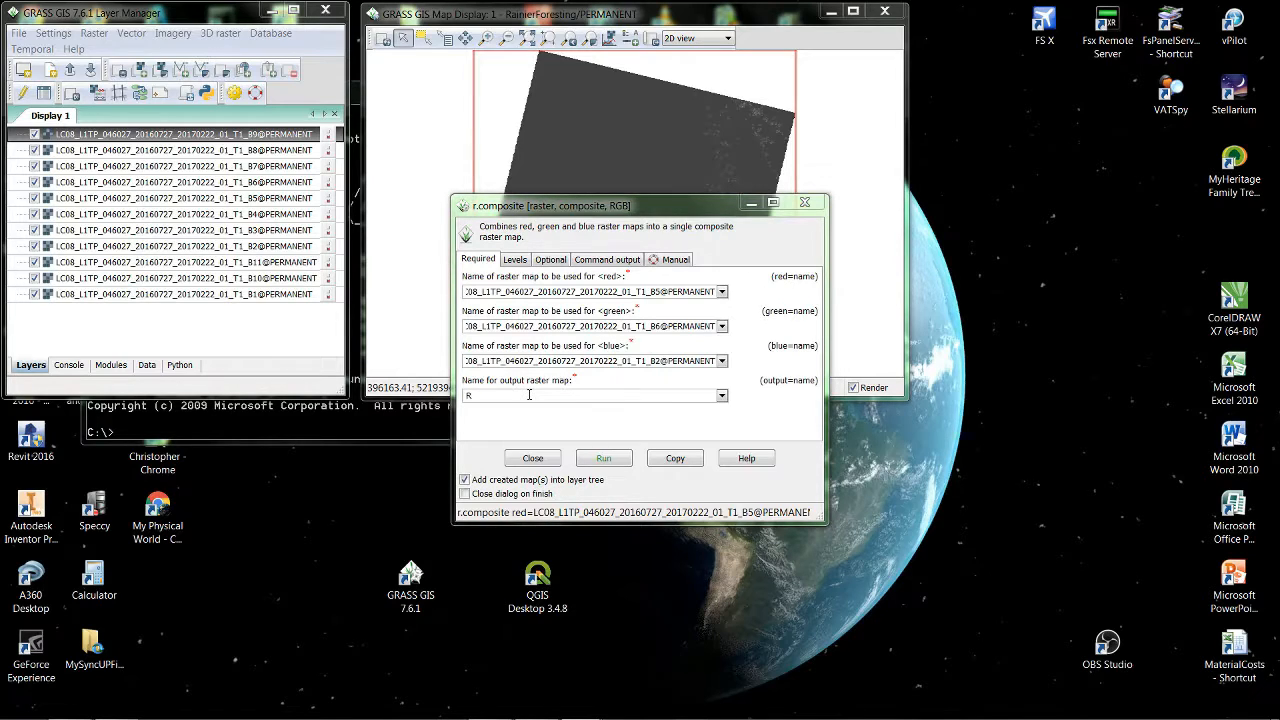
type("ain")
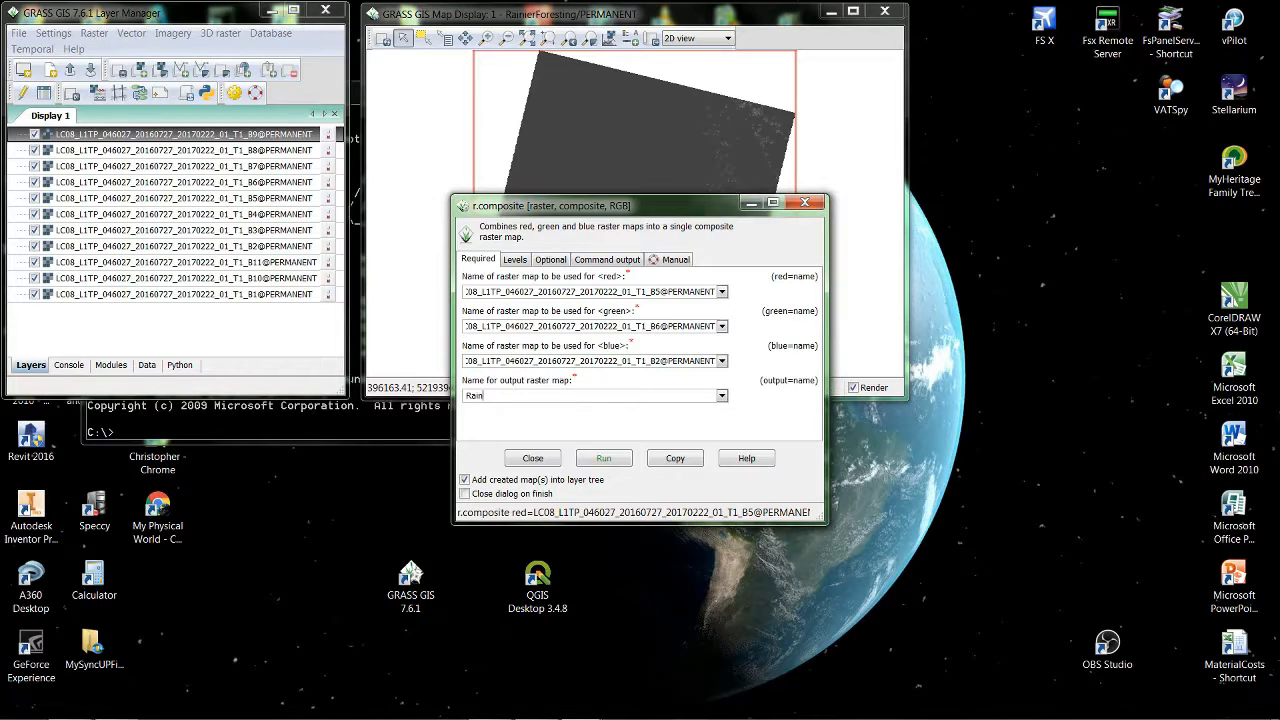
type("ierRGB562")
left_click(604, 462)
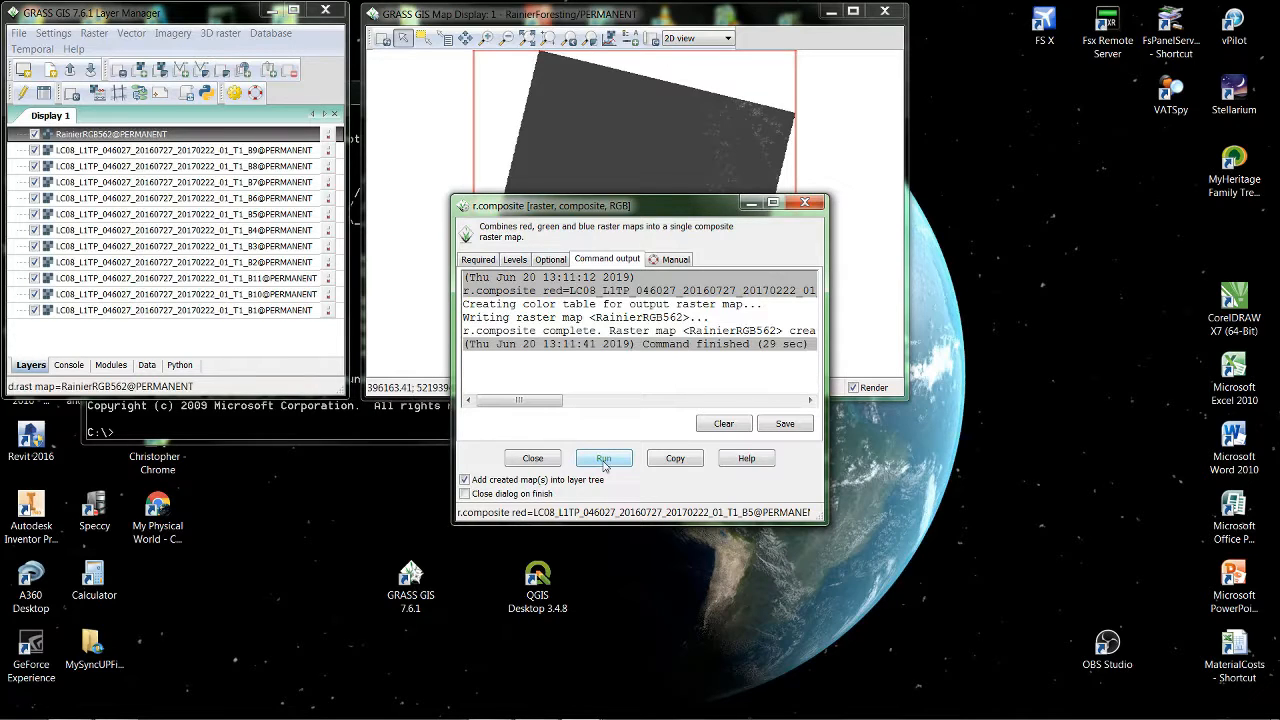
left_click(533, 459)
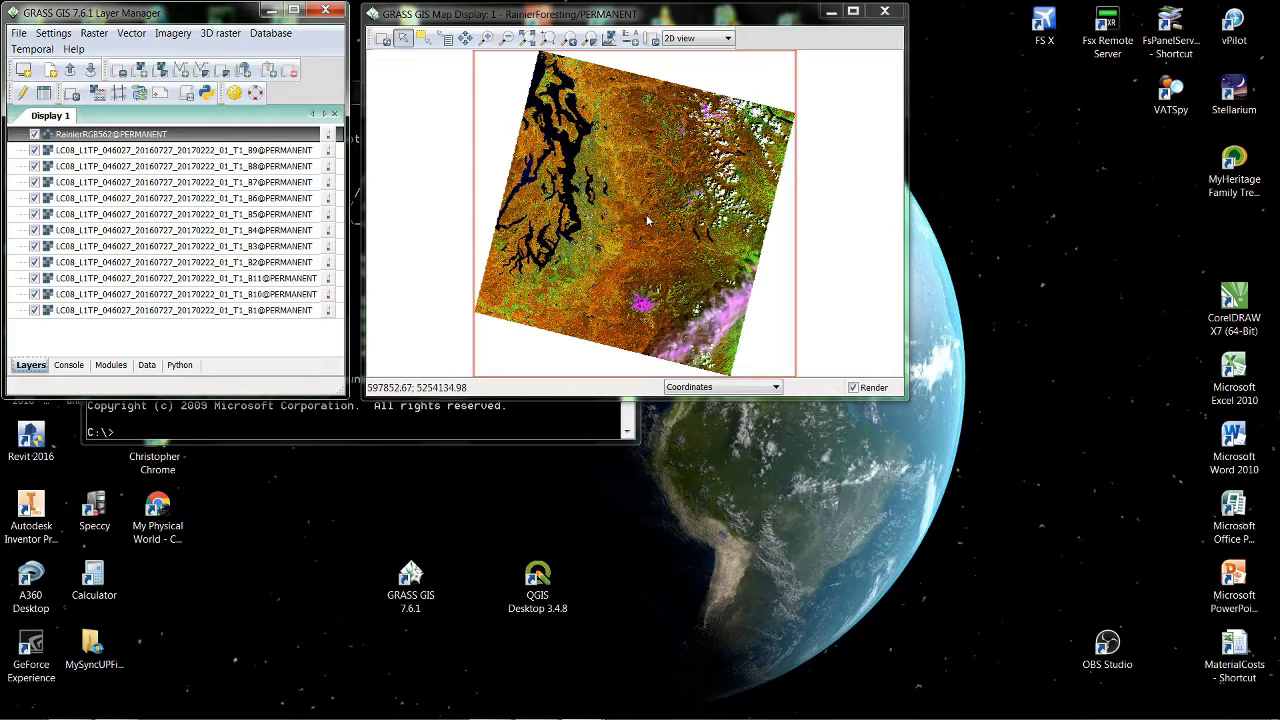
Hide all individual LC08 band layers, B1 through B11, leaving only the RainierRGB562 composite displayed.
left_click(35, 150)
left_click(35, 166)
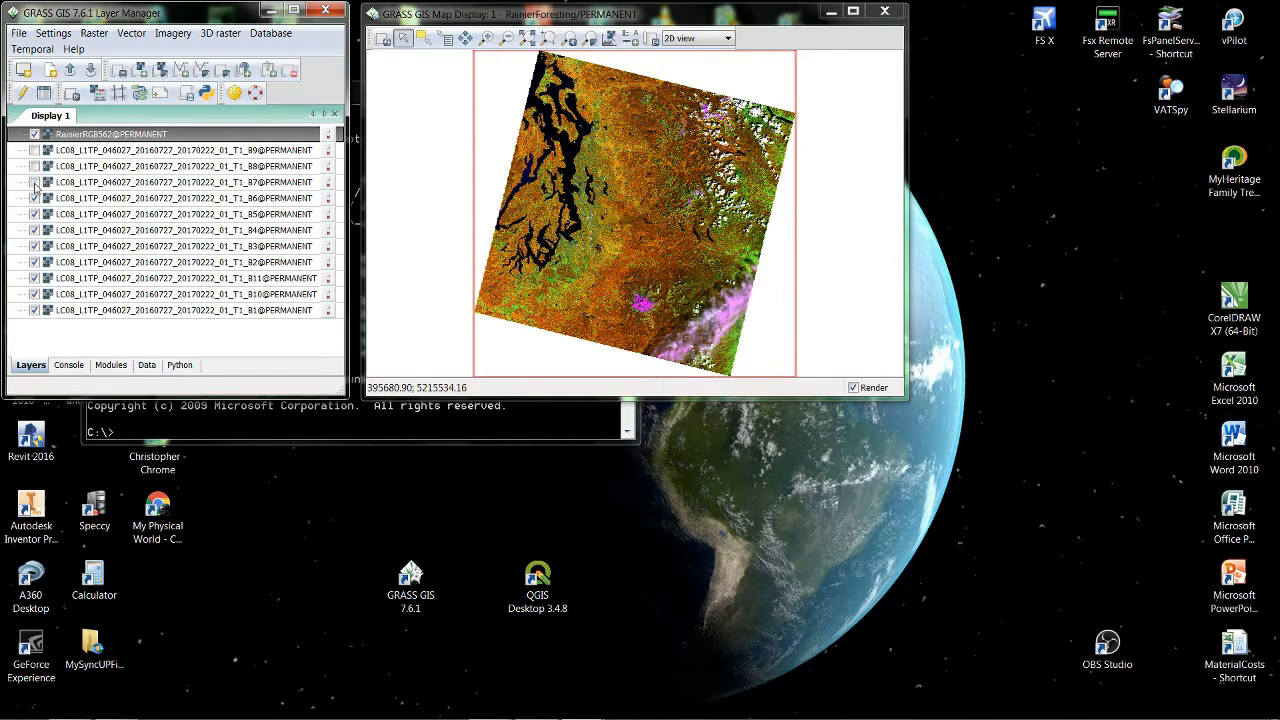
left_click(35, 182)
left_click(35, 198)
left_click(35, 214)
left_click(35, 230)
left_click(35, 246)
left_click(35, 262)
left_click(35, 278)
left_click(35, 294)
left_click(35, 310)
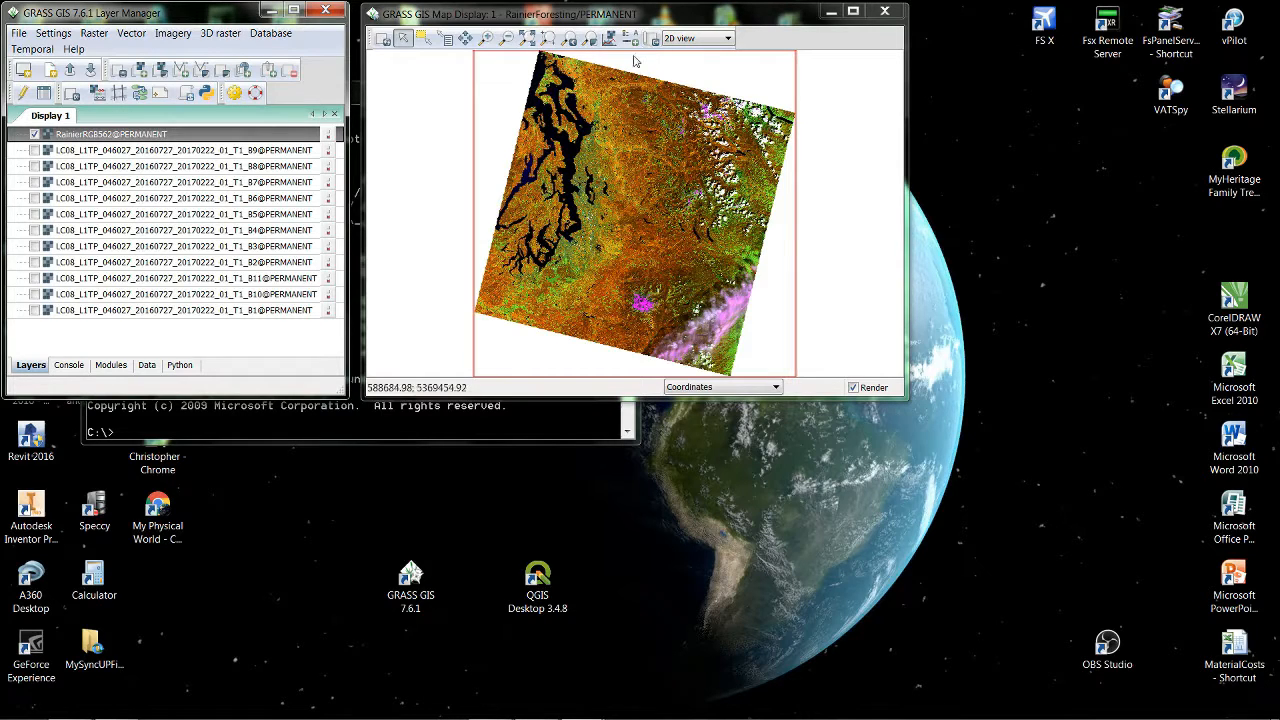
Start the vector digitizer, create a new vector map named StudyArea with an attribute table, and close its table manager.
left_click(727, 38)
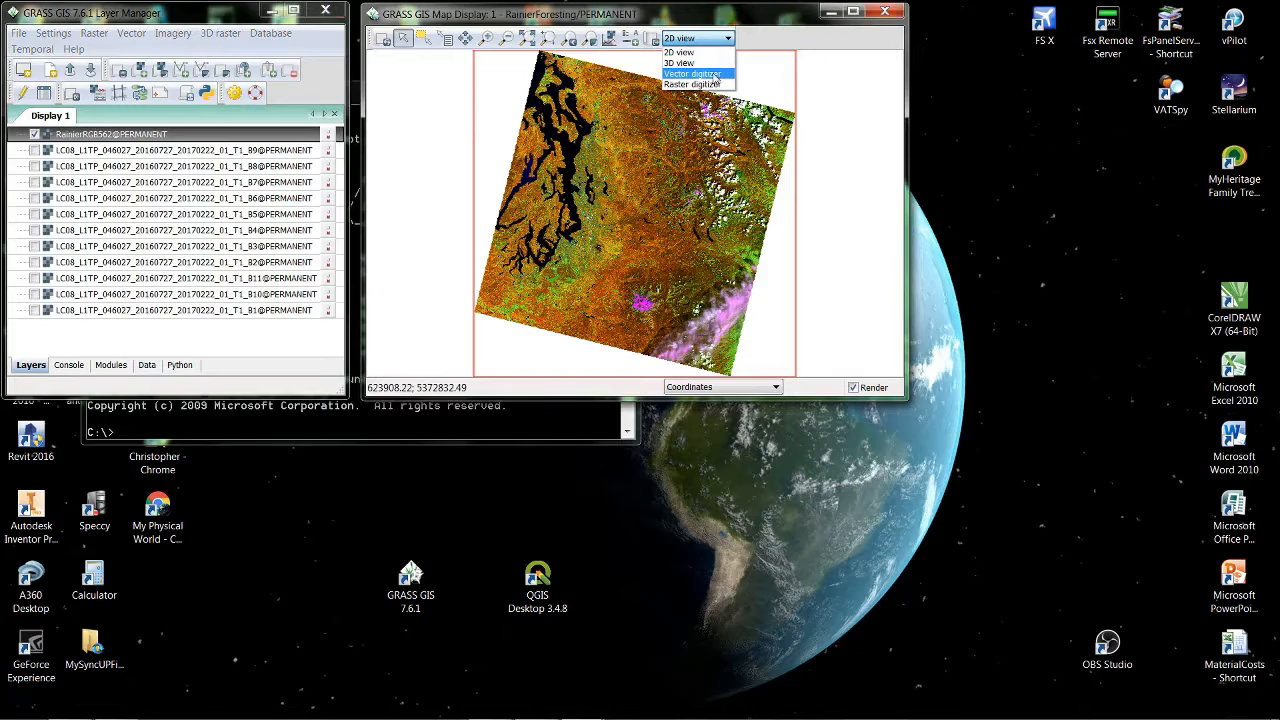
left_click(713, 74)
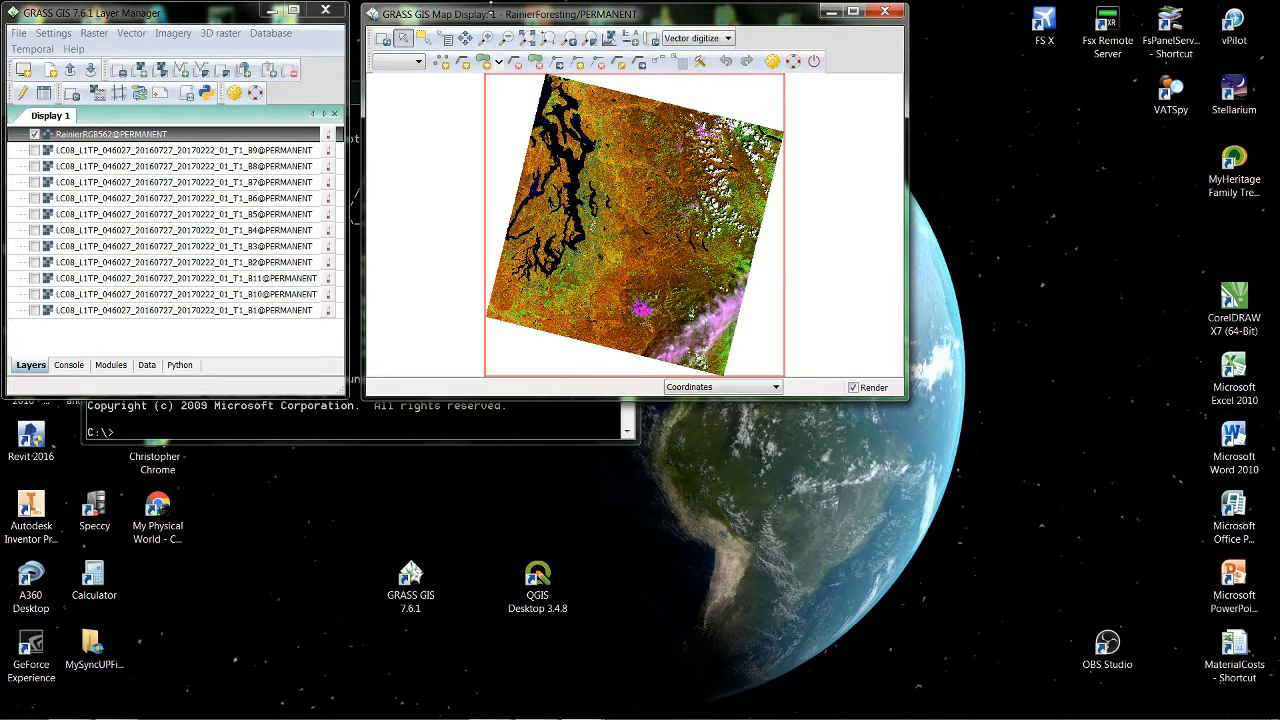
left_click(418, 64)
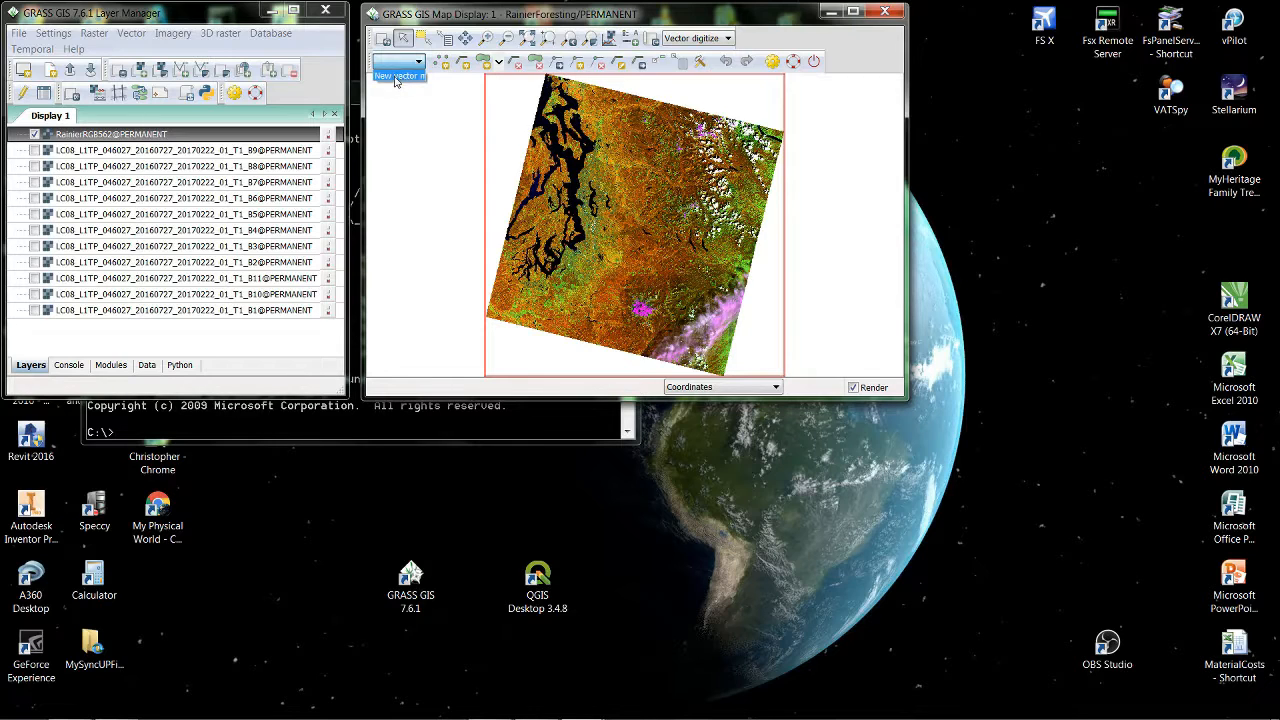
left_click(418, 77)
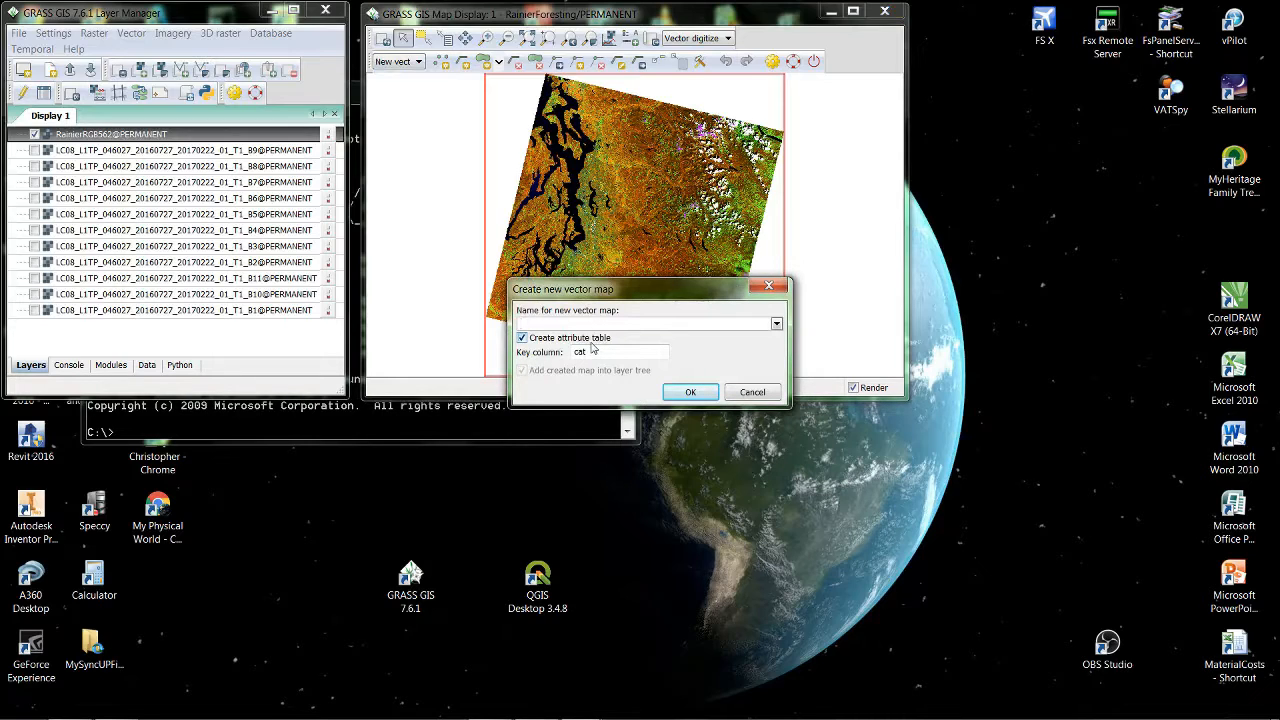
type("StudyArea")
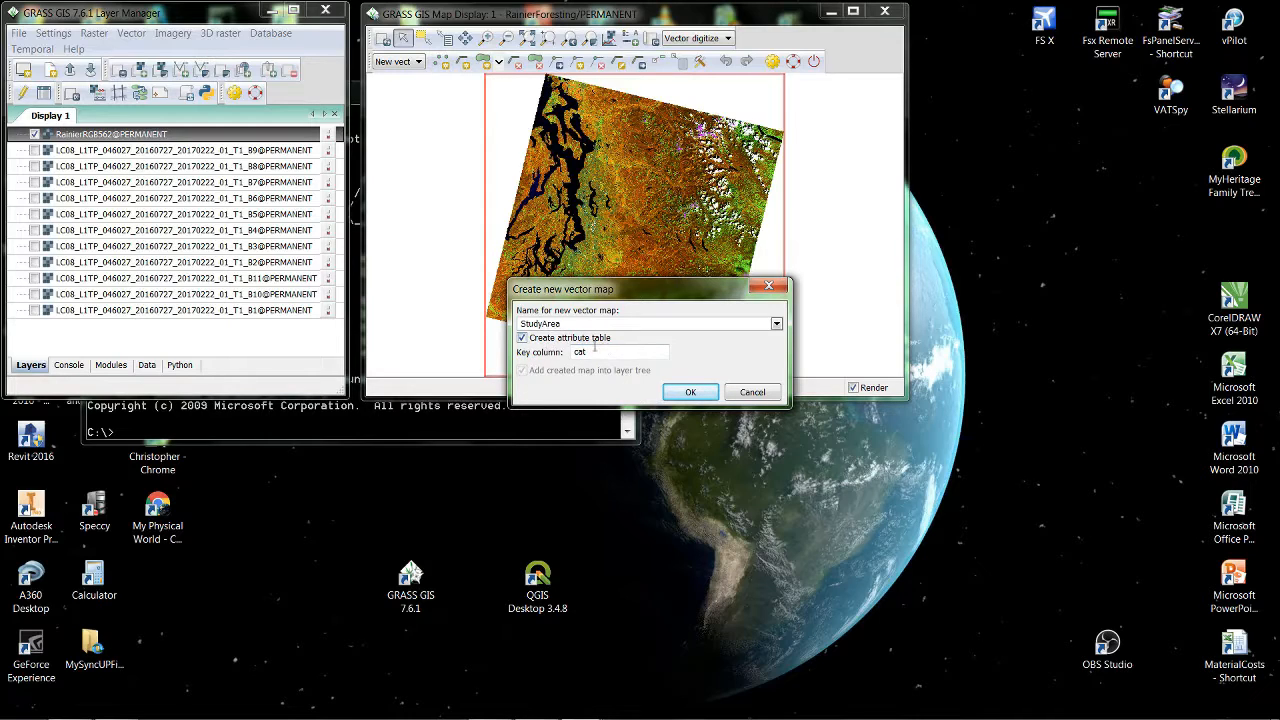
left_click(689, 393)
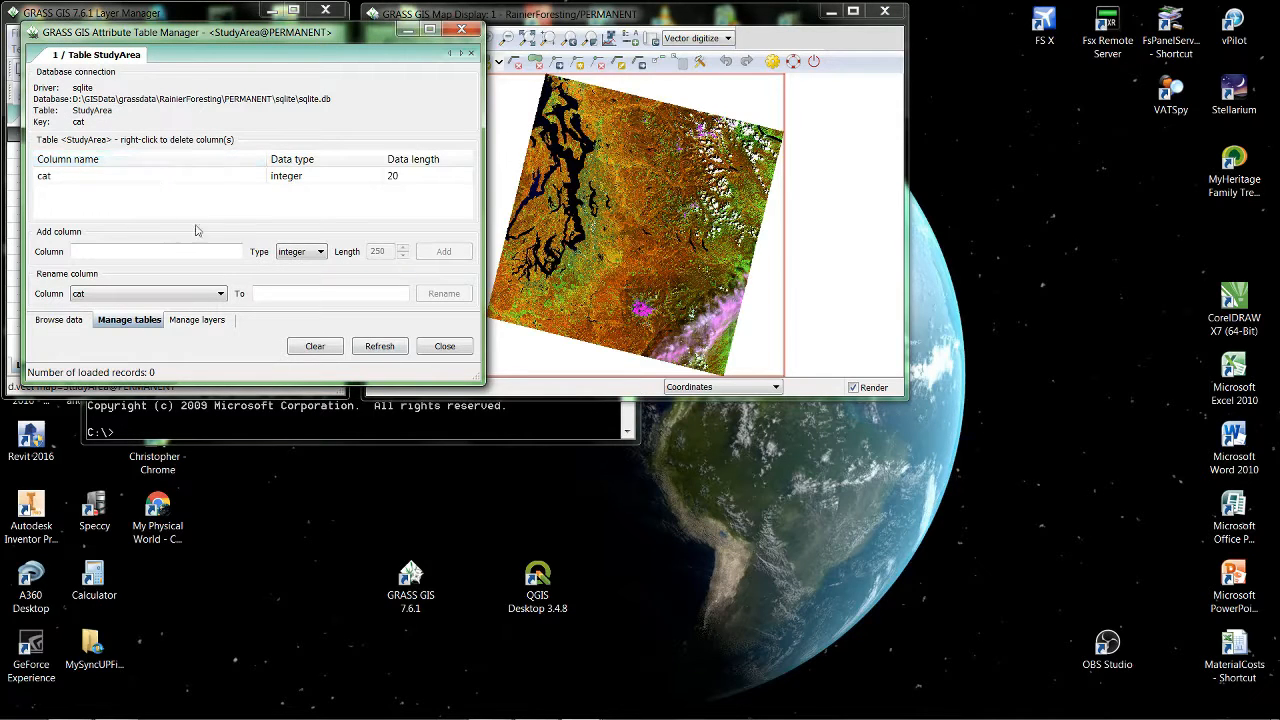
left_click(445, 346)
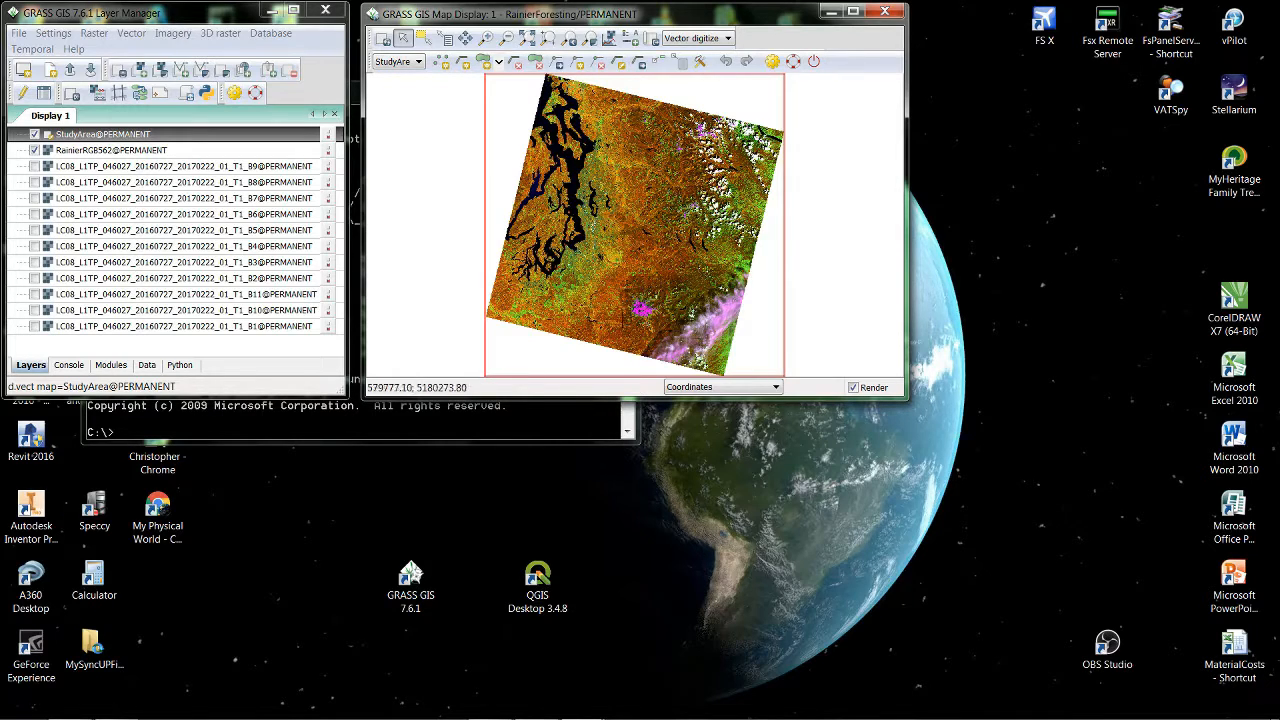
Digitize a rectangular area in StudyArea that encloses the magenta mountain peak and the terrain west of it, and submit its attributes.
left_click(486, 40)
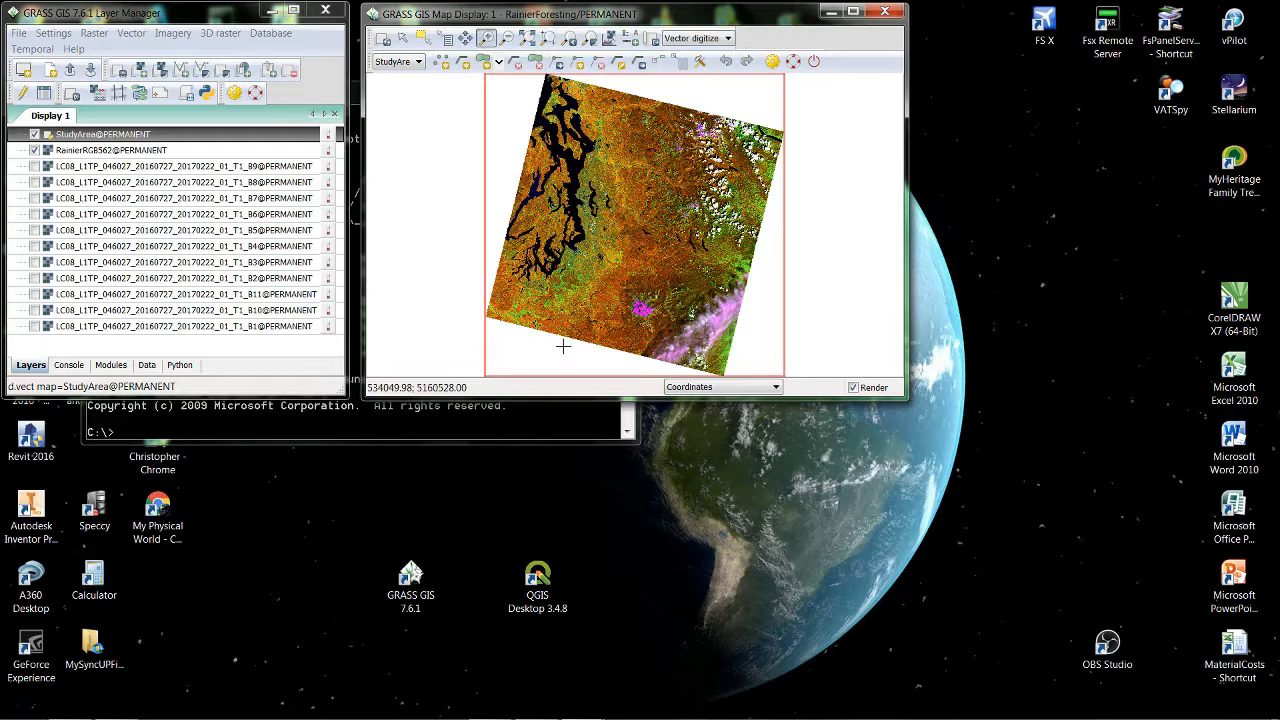
left_click_drag(563, 344, 707, 264)
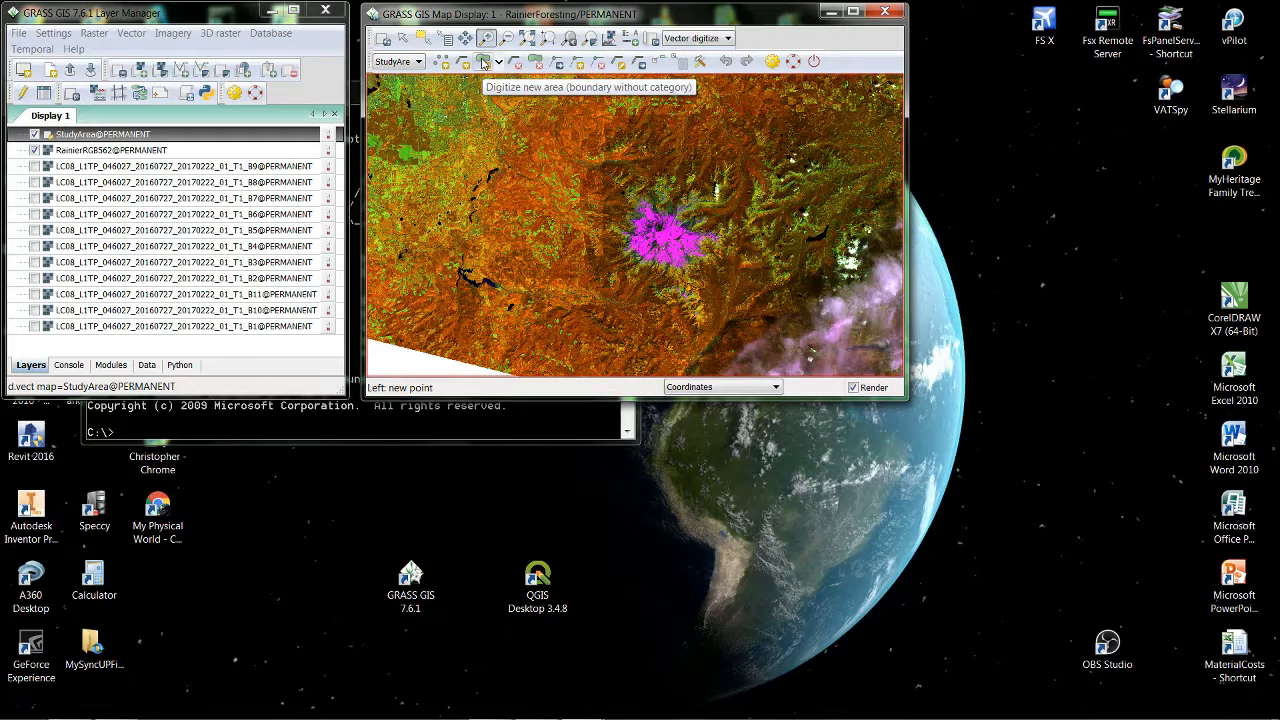
left_click(483, 62)
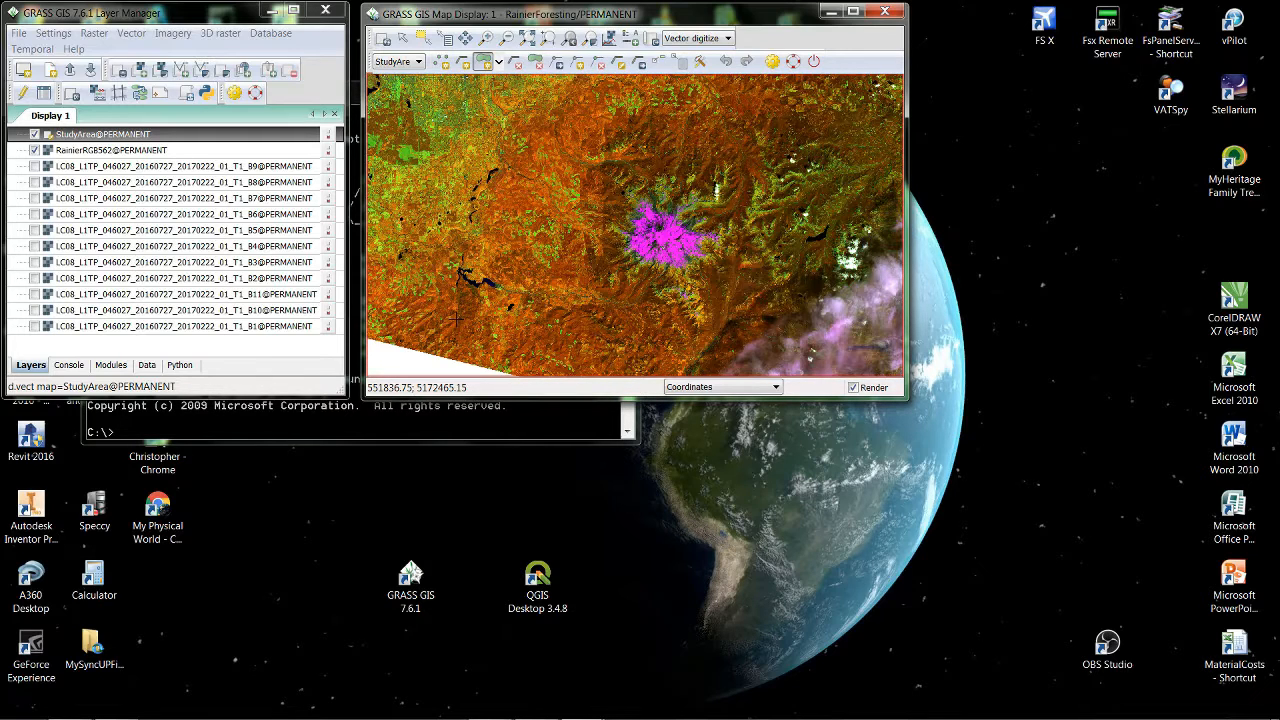
left_click(456, 160)
left_click(737, 160)
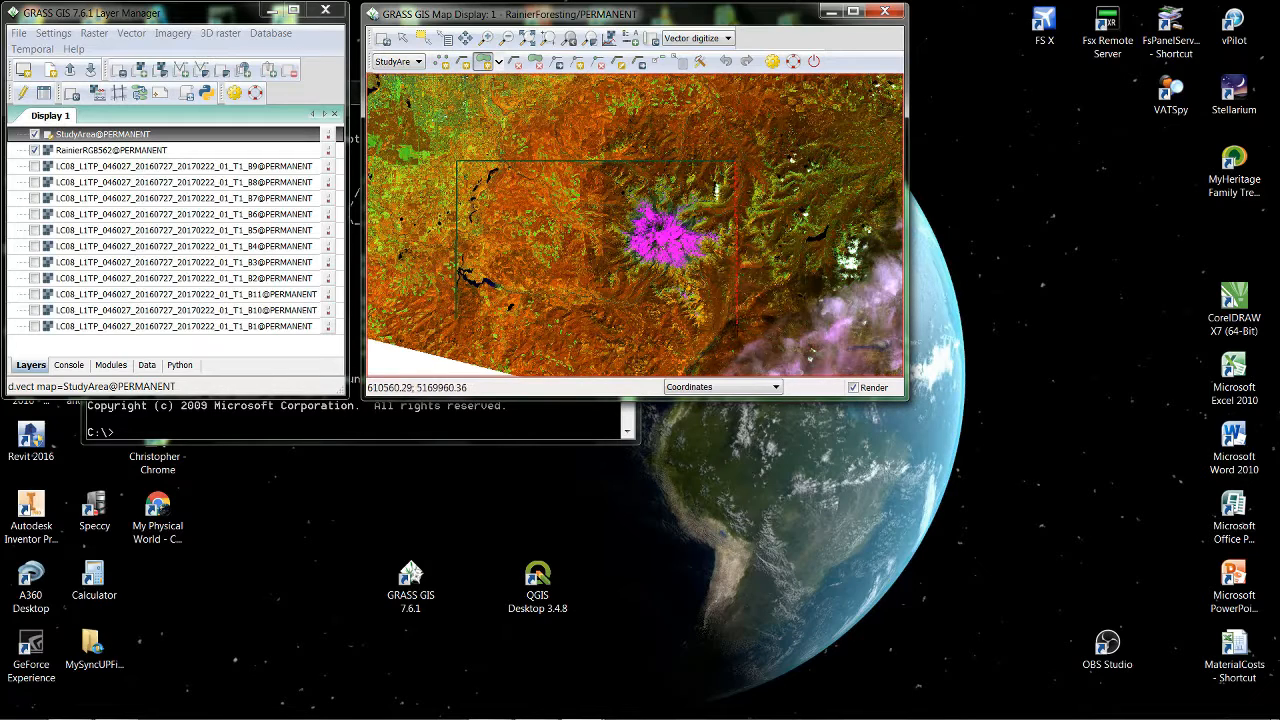
left_click(737, 322)
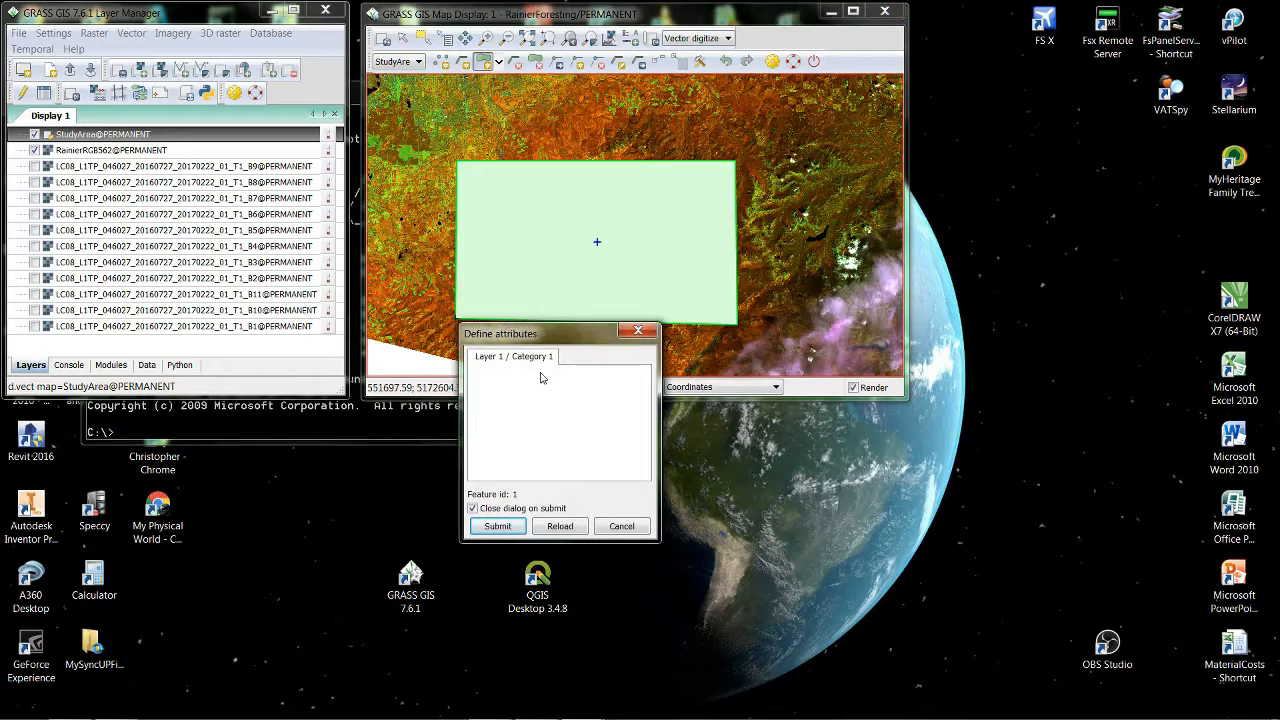
left_click(498, 527)
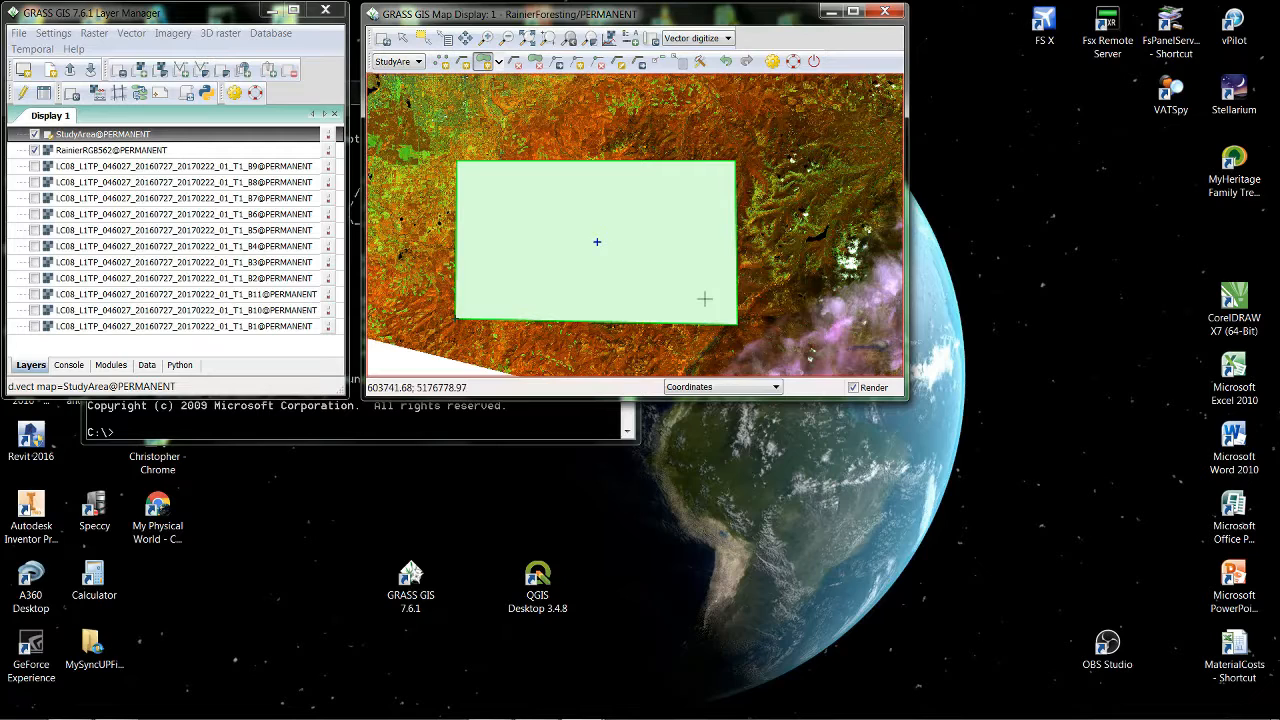
Quit the digitizer saving the changes to StudyArea, and set the computational region from the StudyArea map.
left_click(815, 62)
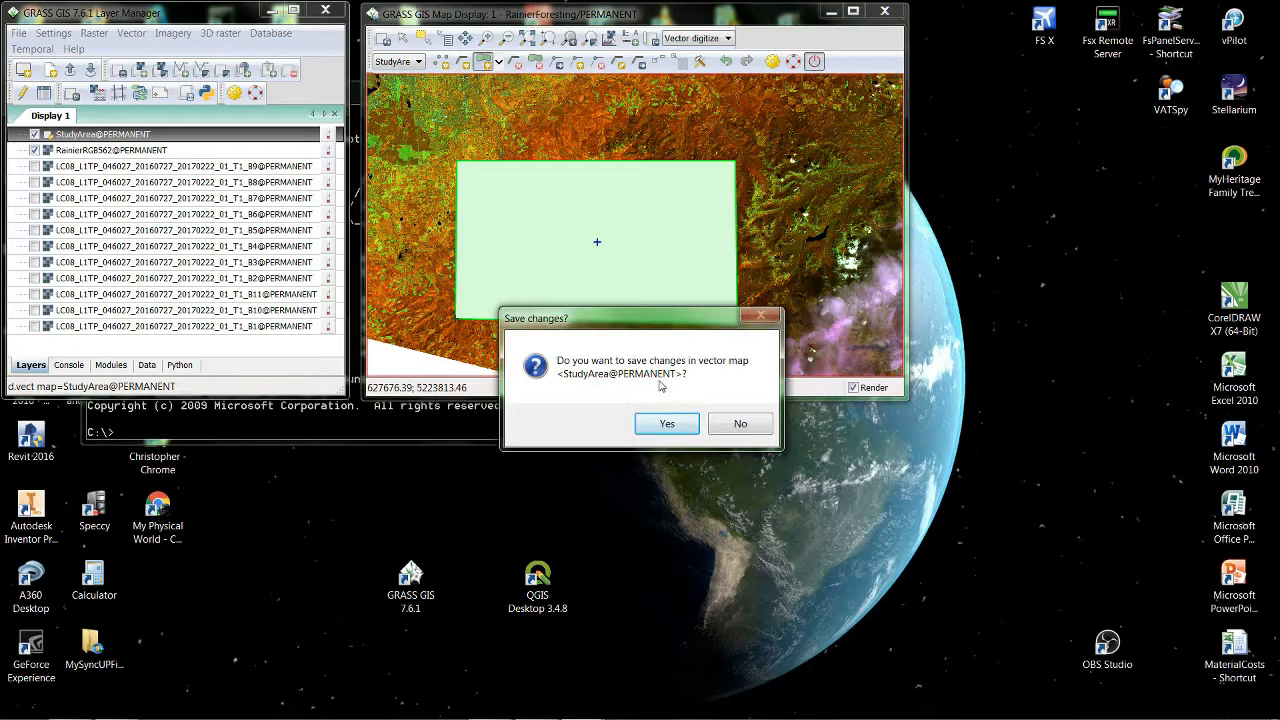
left_click(670, 428)
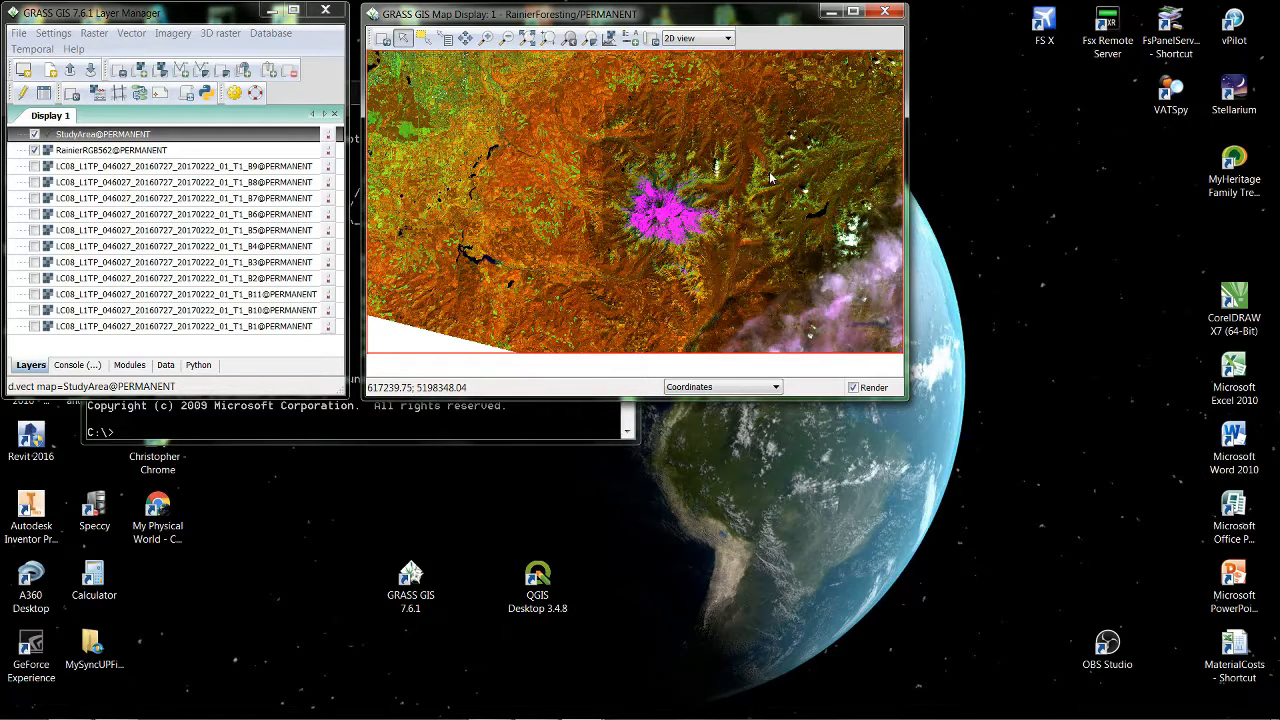
right_click(185, 137)
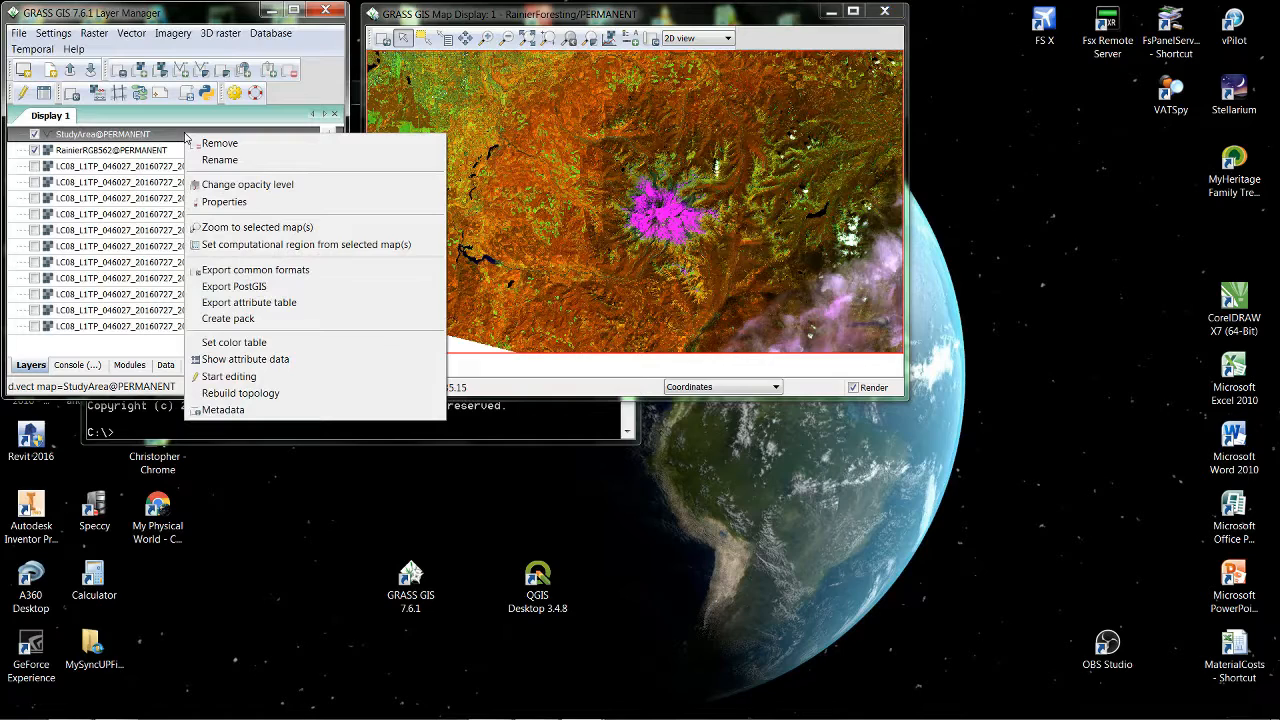
left_click(240, 250)
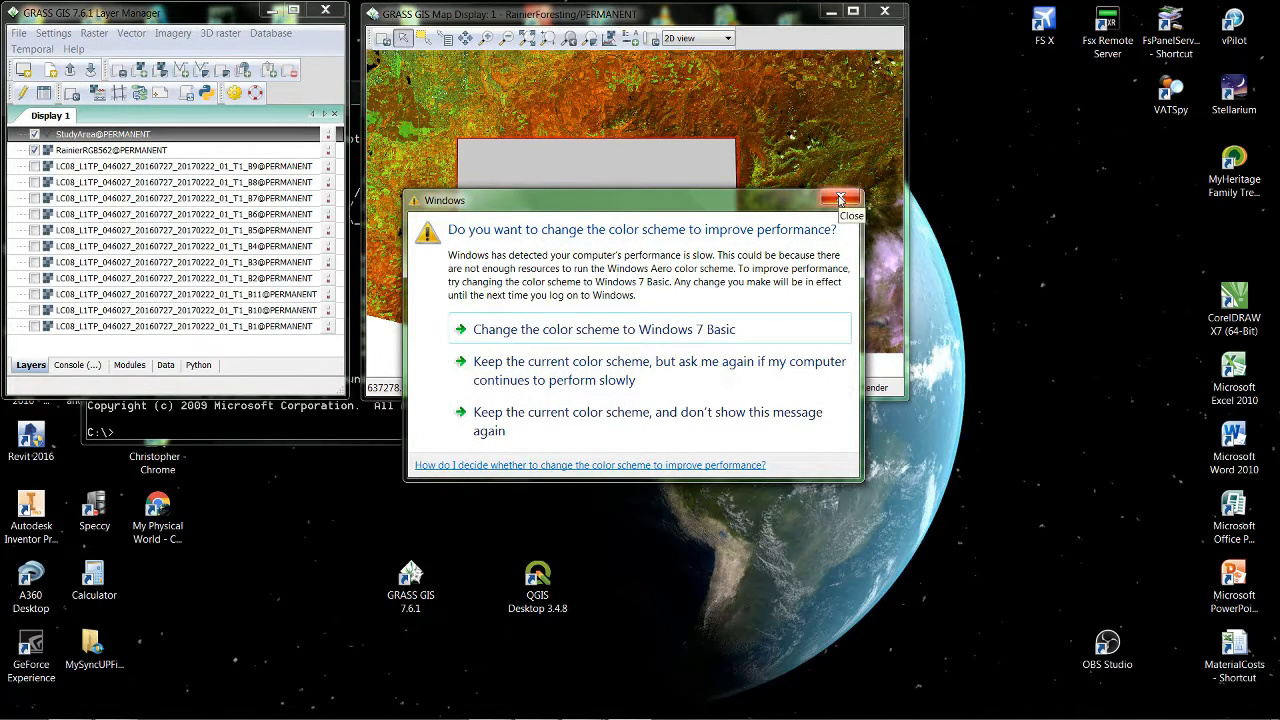
Dismiss the Windows color scheme prompt and start a new imagery group named PSLsat2016.
left_click(840, 199)
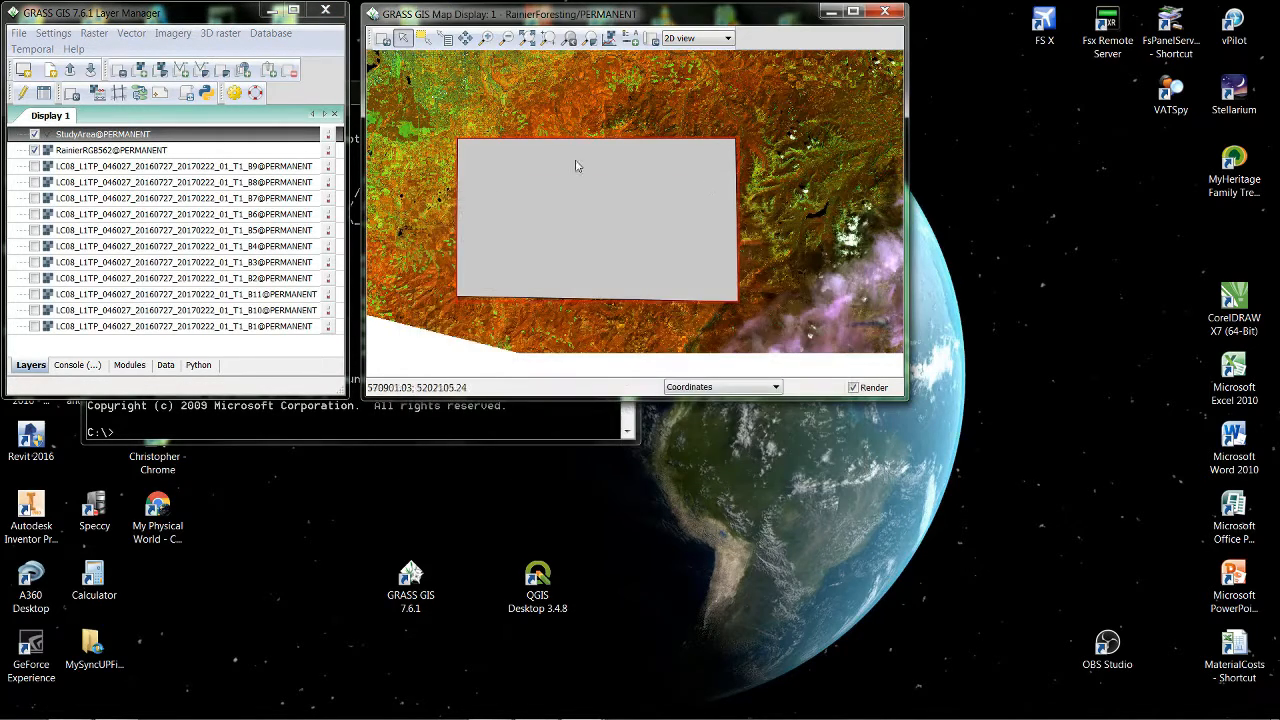
left_click(174, 34)
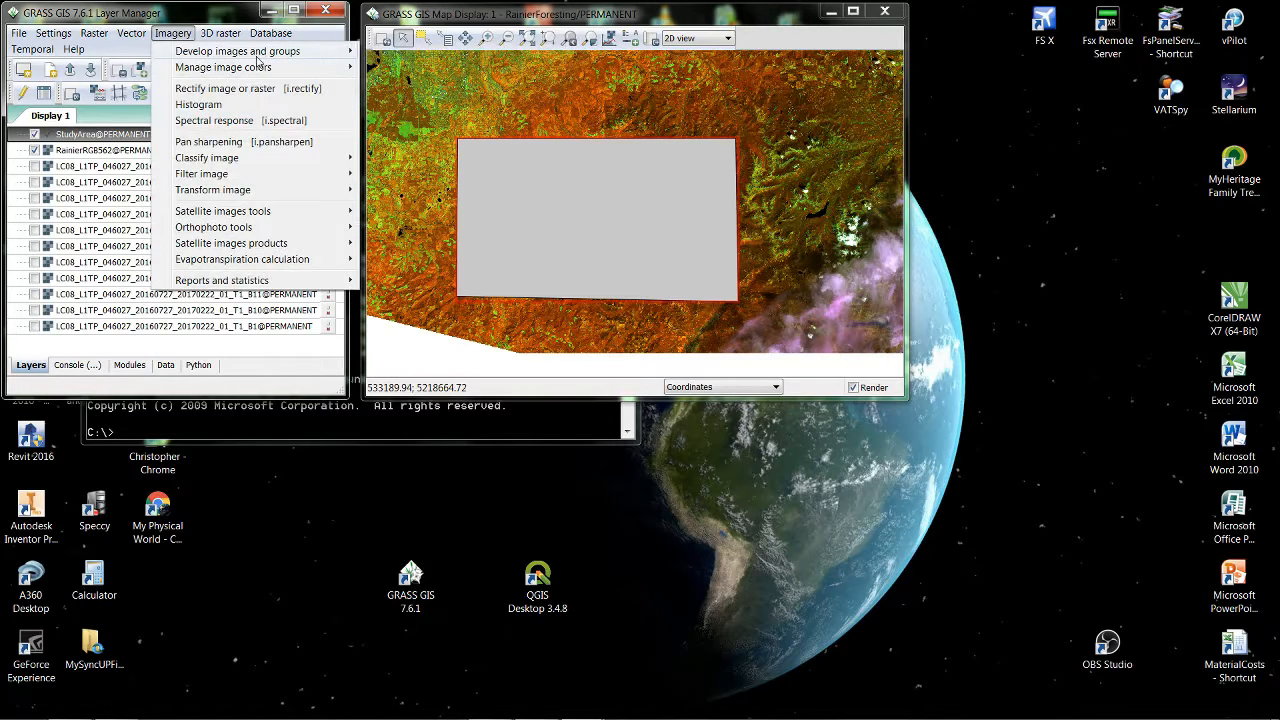
mouse_move(267, 57)
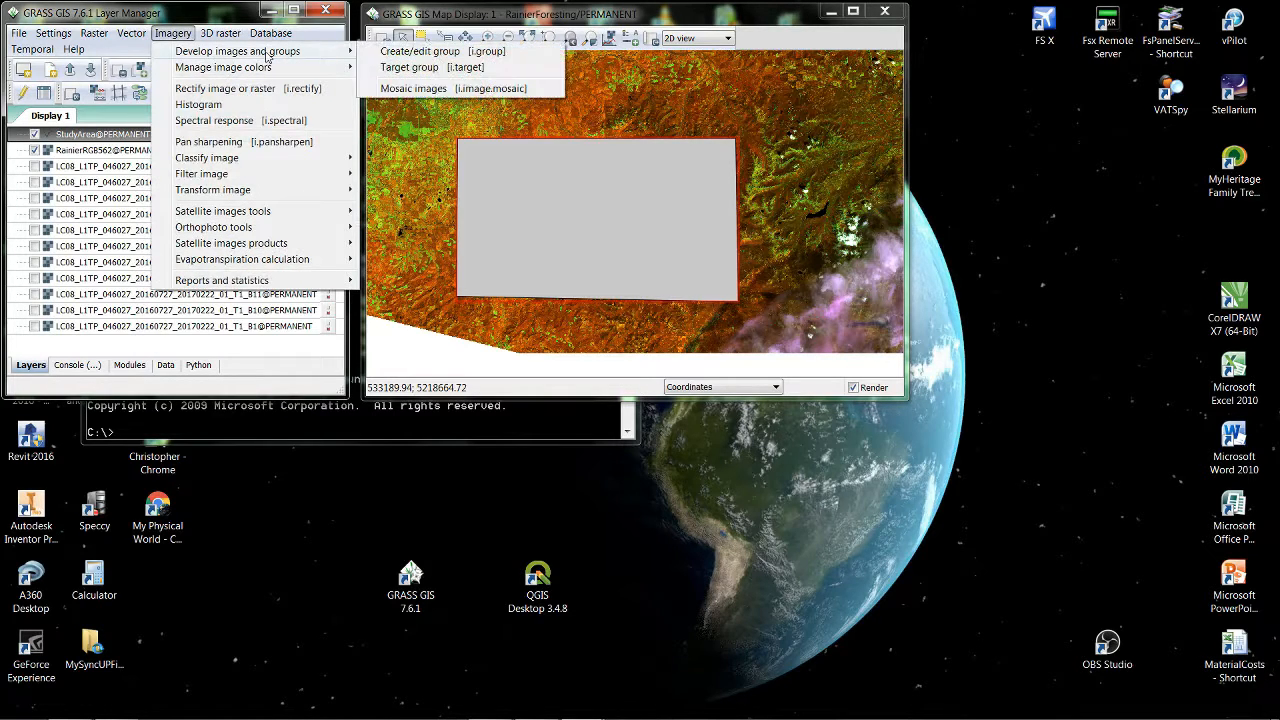
left_click(423, 52)
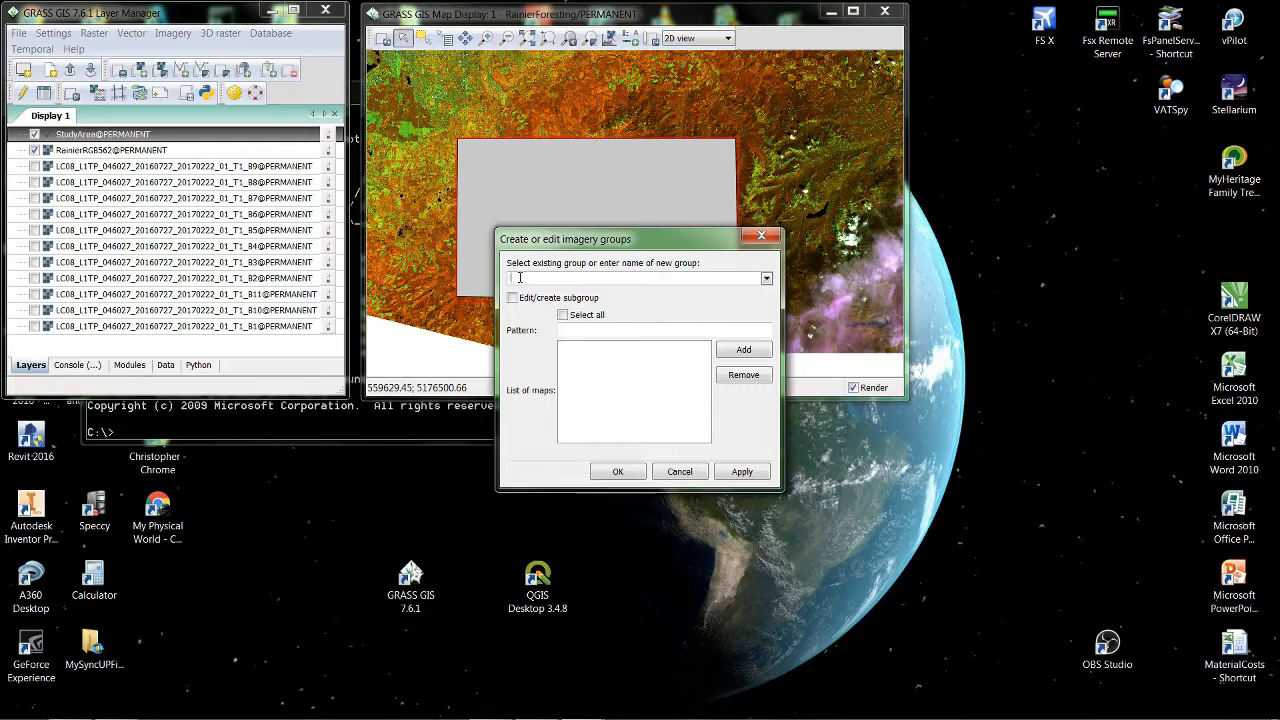
type("PSLsat")
type("2016")
Add the LC08 raster bands B1 through B7 from the PERMANENT mapset to the PSLsat2016 group.
left_click(745, 351)
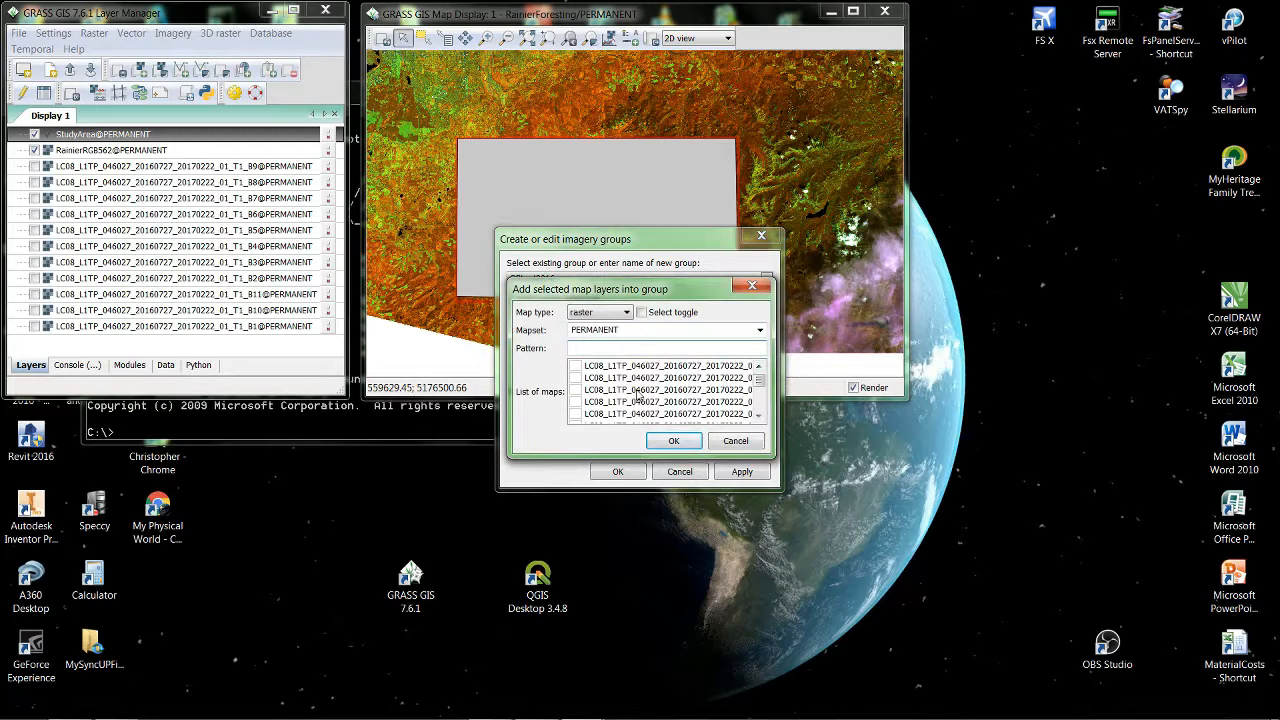
left_click_drag(775, 390, 862, 400)
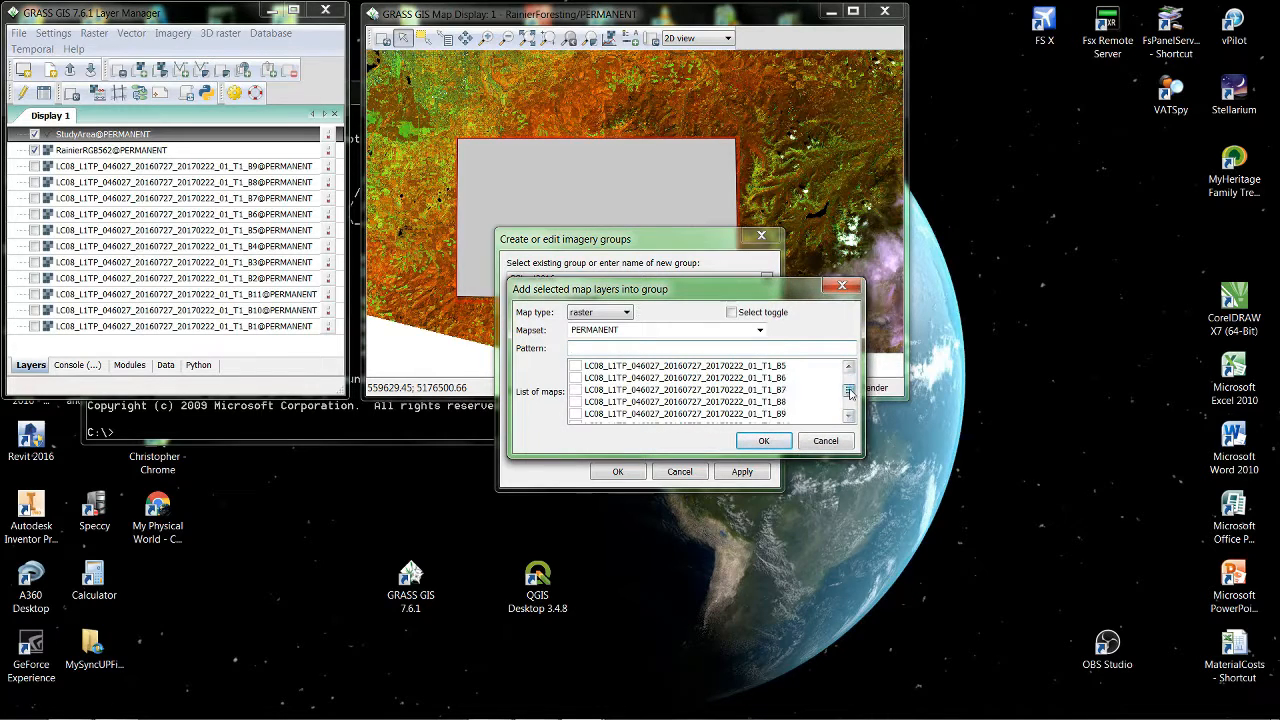
scroll(851, 415, "down", 3)
scroll(852, 421, "up", 3)
left_click(576, 366)
left_click(576, 378)
left_click(576, 390)
left_click(576, 402)
left_click(576, 414)
left_click_drag(847, 381, 848, 389)
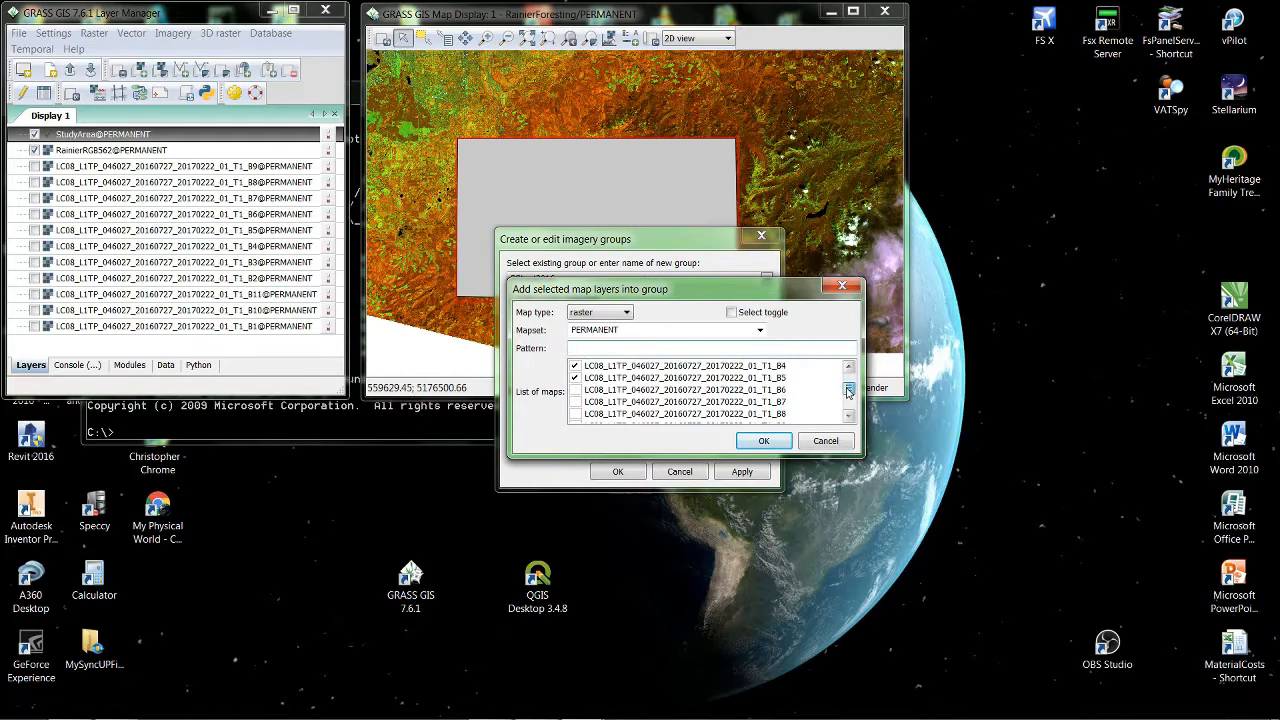
left_click(575, 390)
left_click(770, 446)
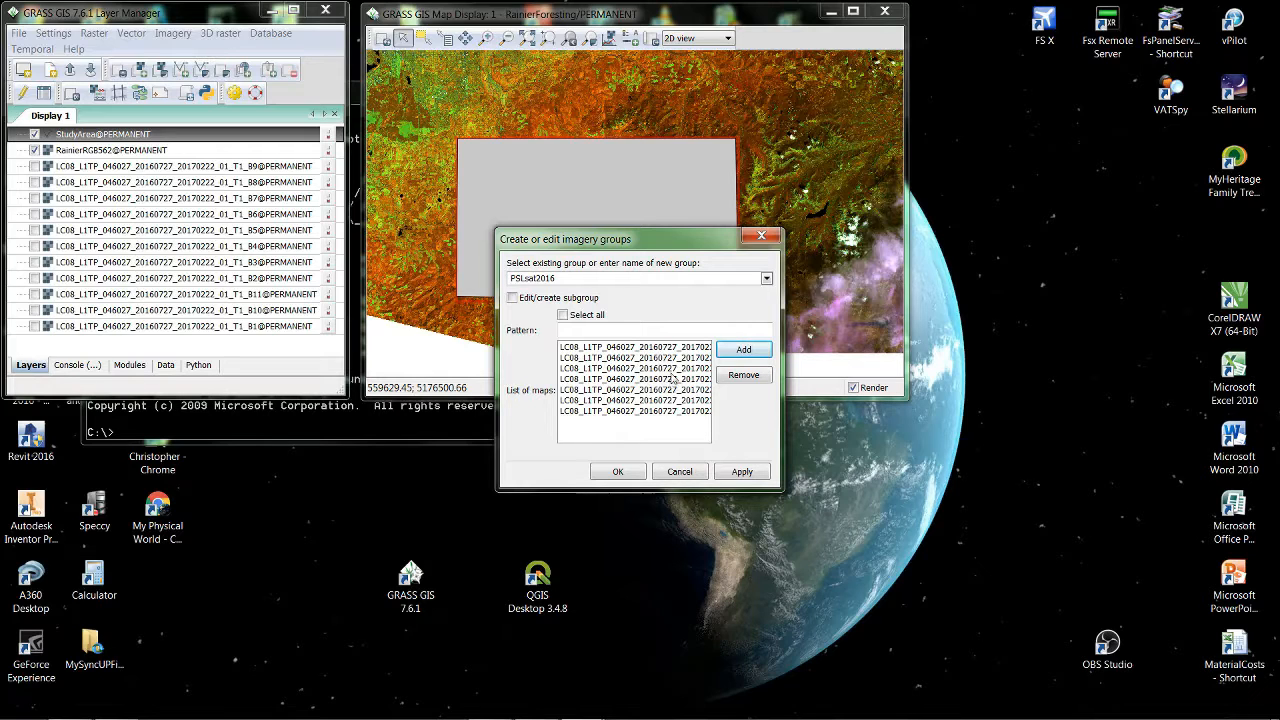
Apply the PSLsat2016 group changes and create a subgroup named Clearcut2016 containing all of the group's maps.
left_click(512, 300)
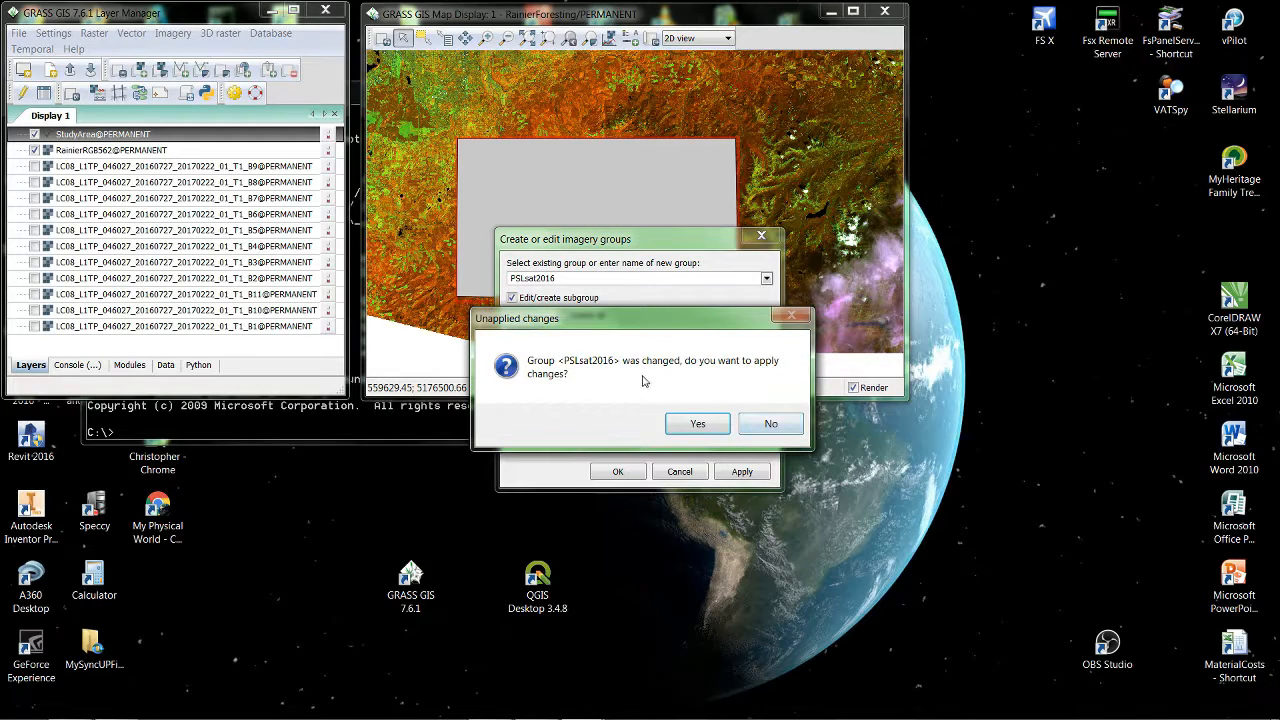
left_click(702, 427)
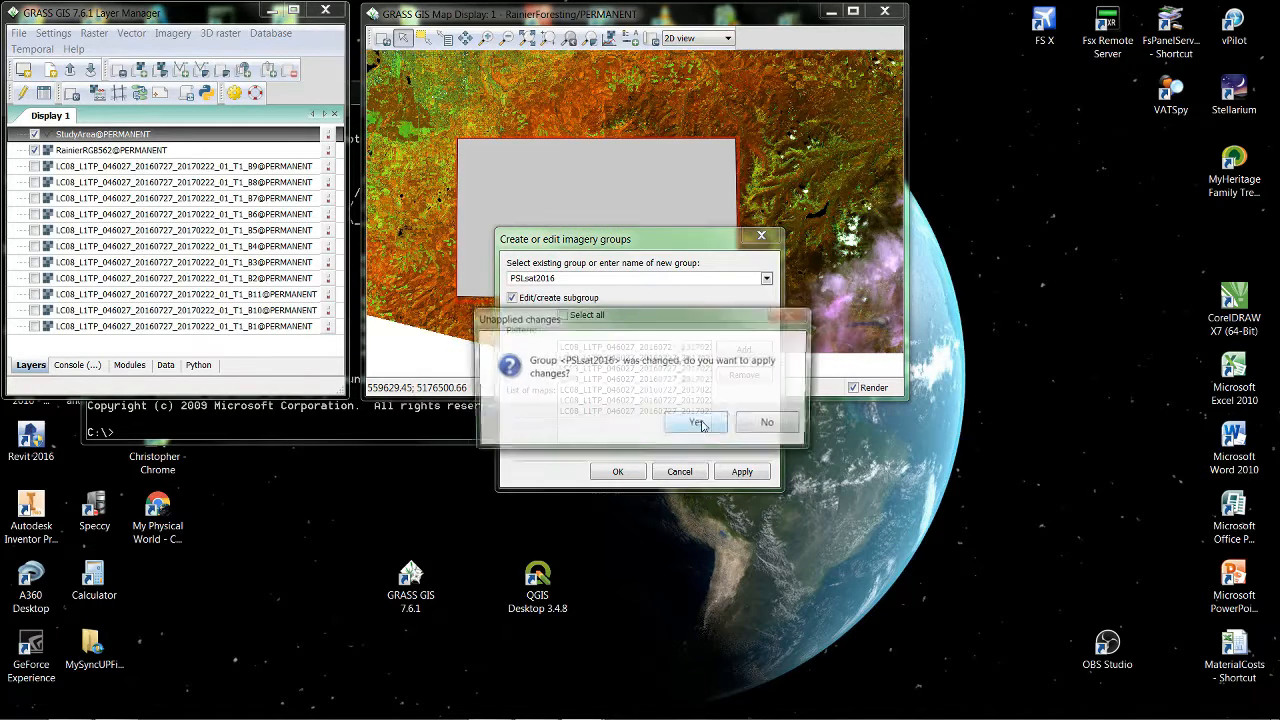
left_click(701, 428)
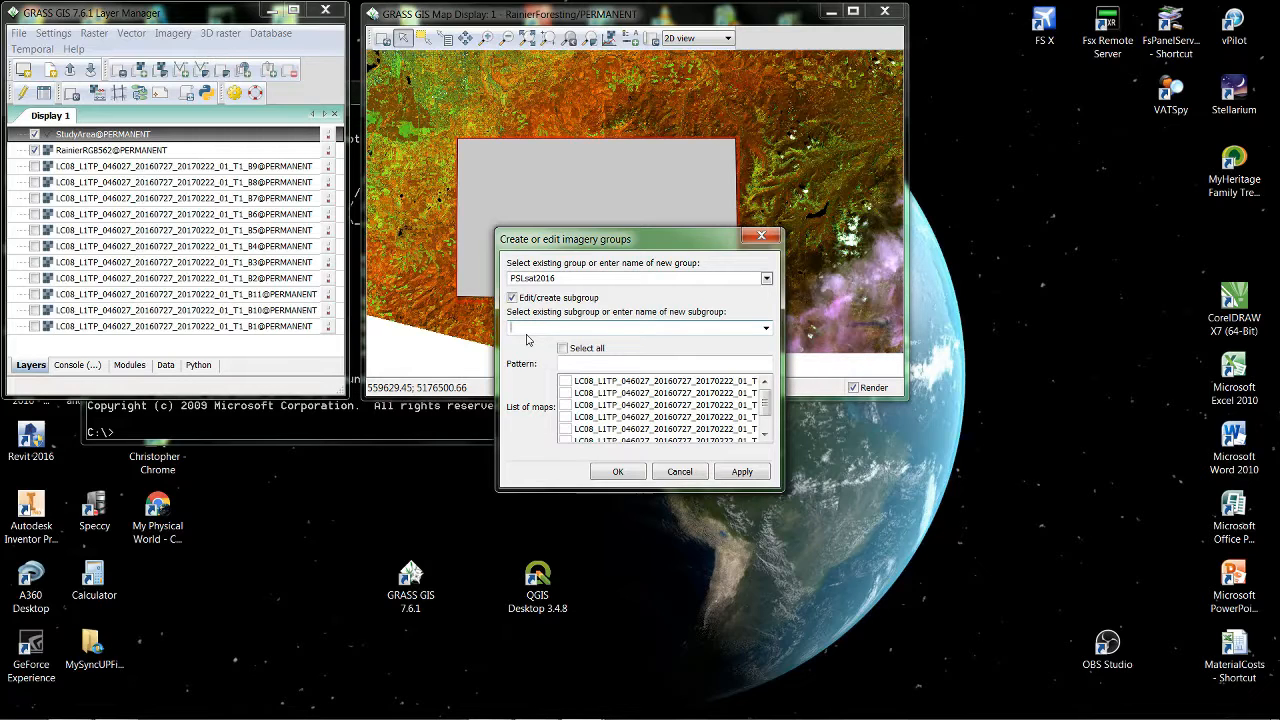
type("Clearcu")
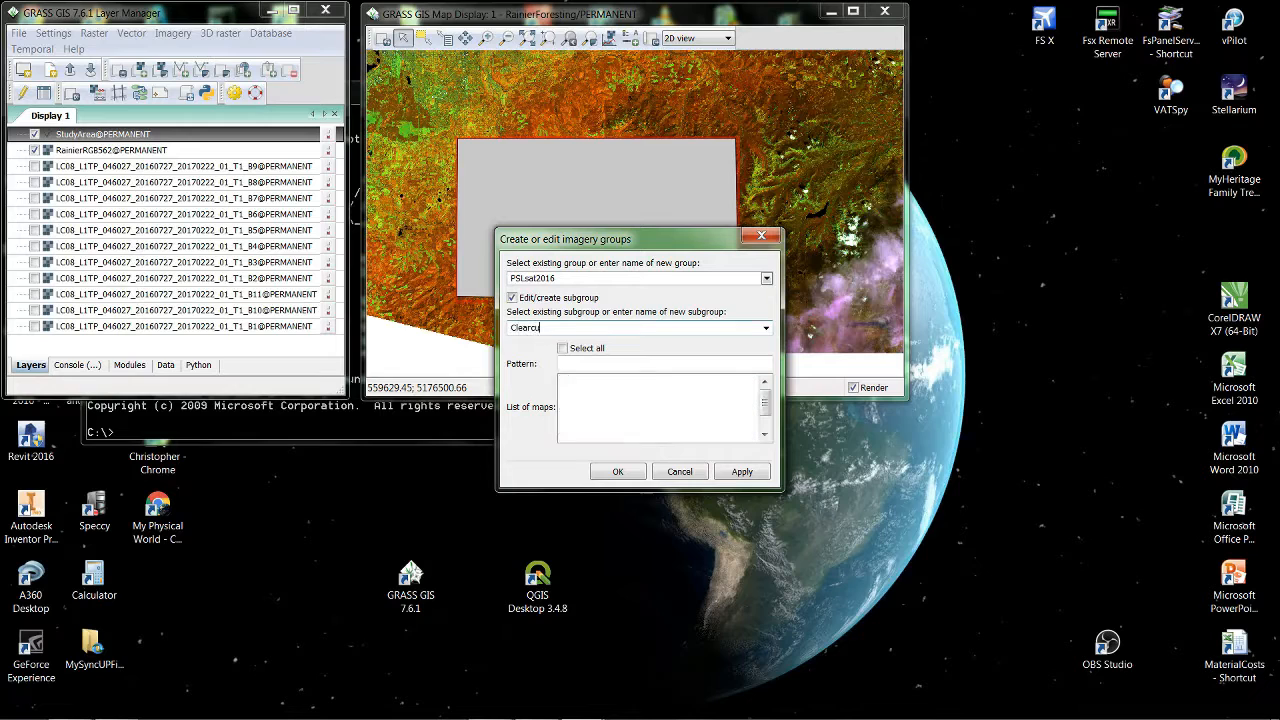
type("t2016")
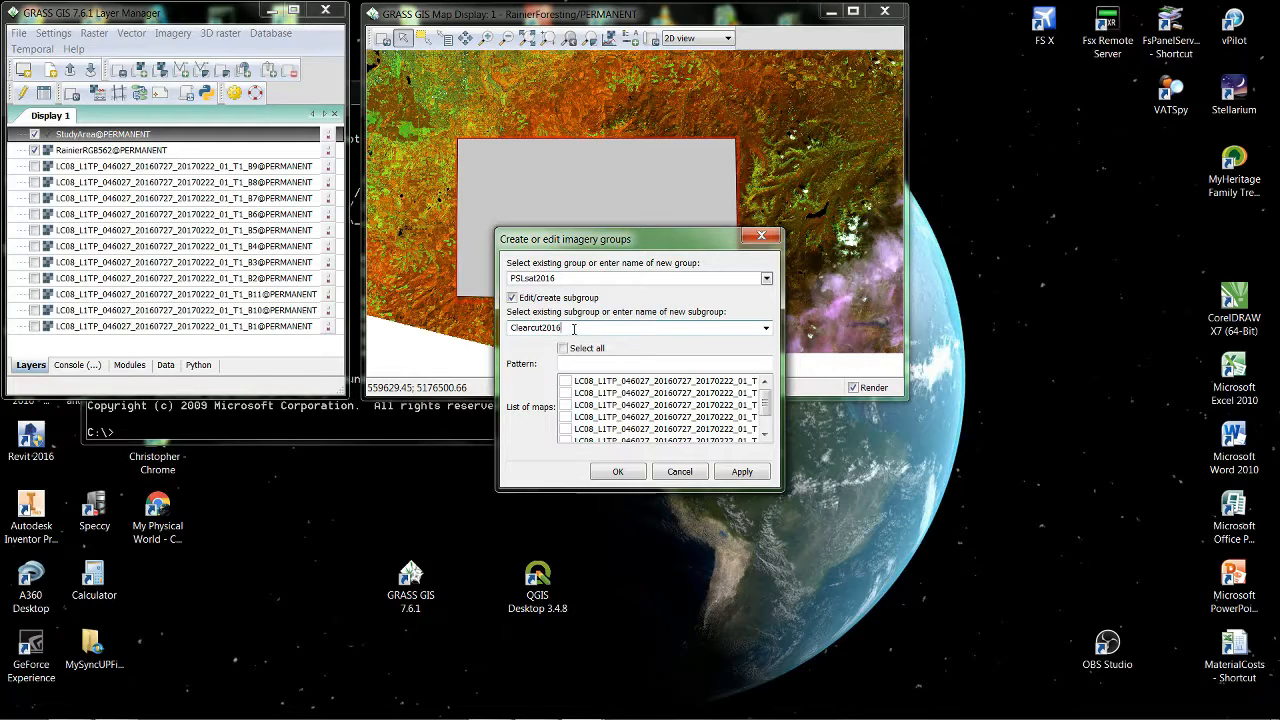
left_click(562, 348)
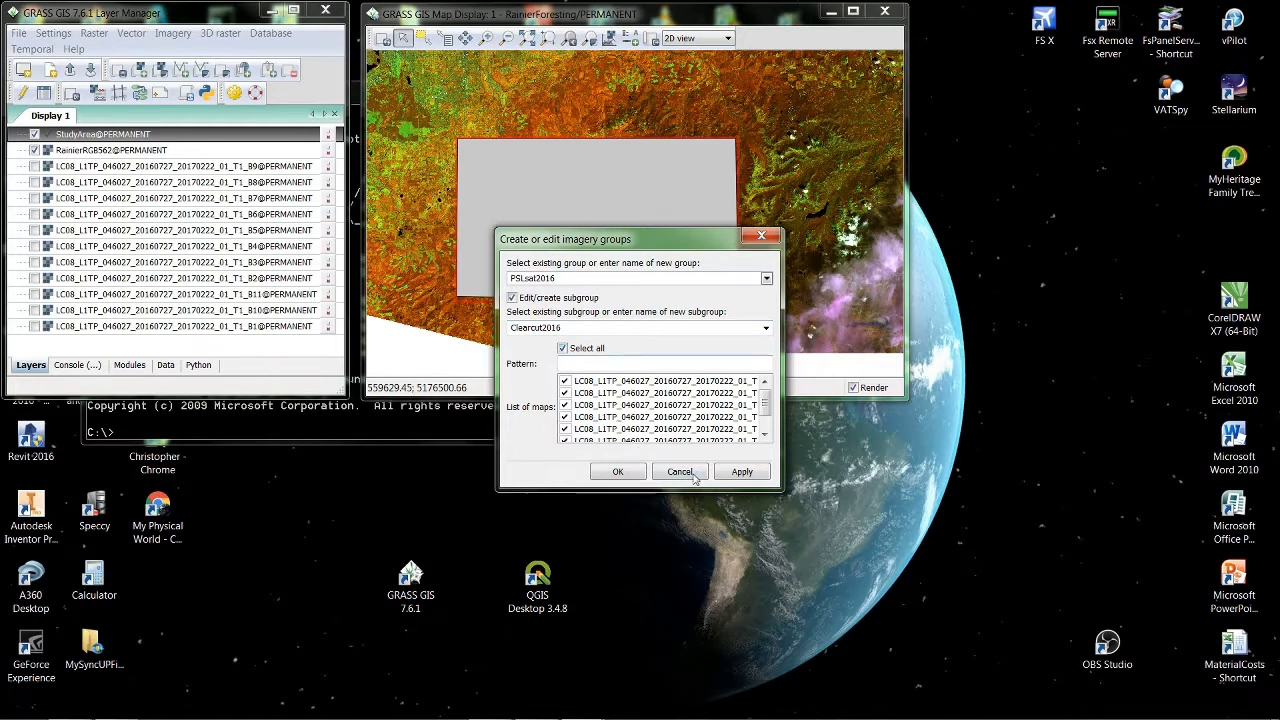
left_click(621, 472)
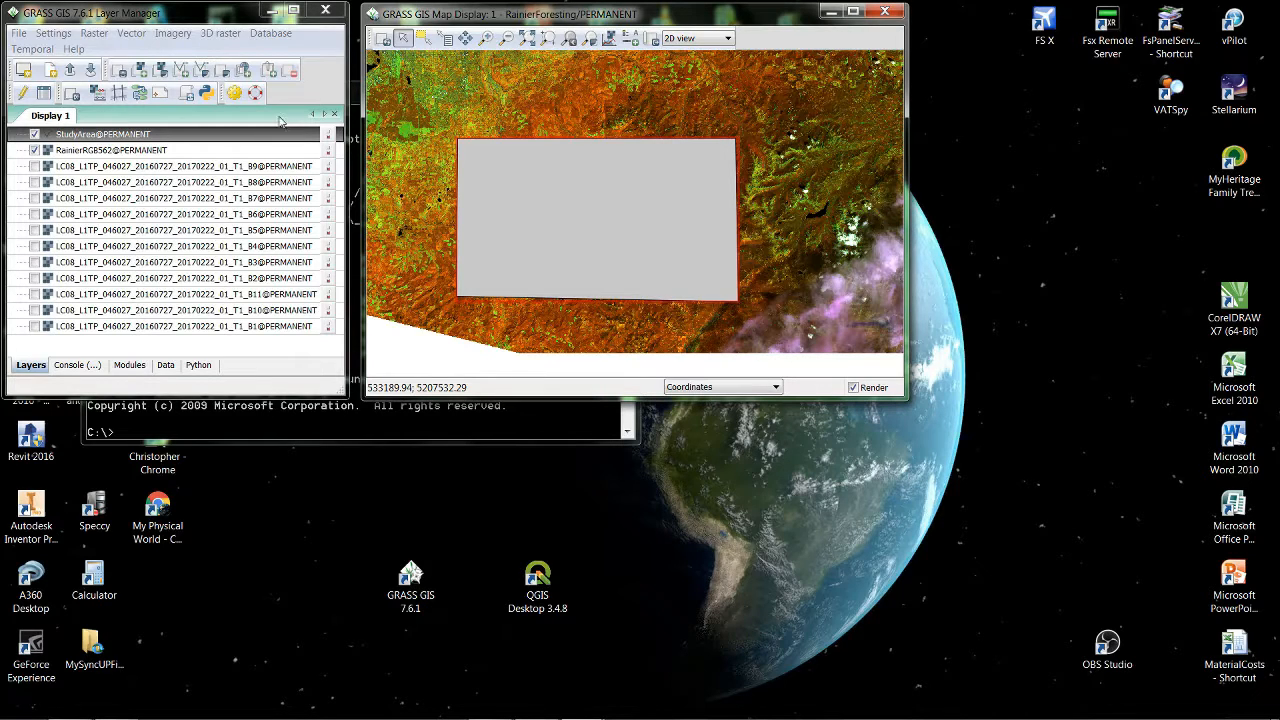
Open the interactive input tool for supervised classification and enlarge its window and Training Areas Display, shrinking the plots and preview areas.
left_click(177, 37)
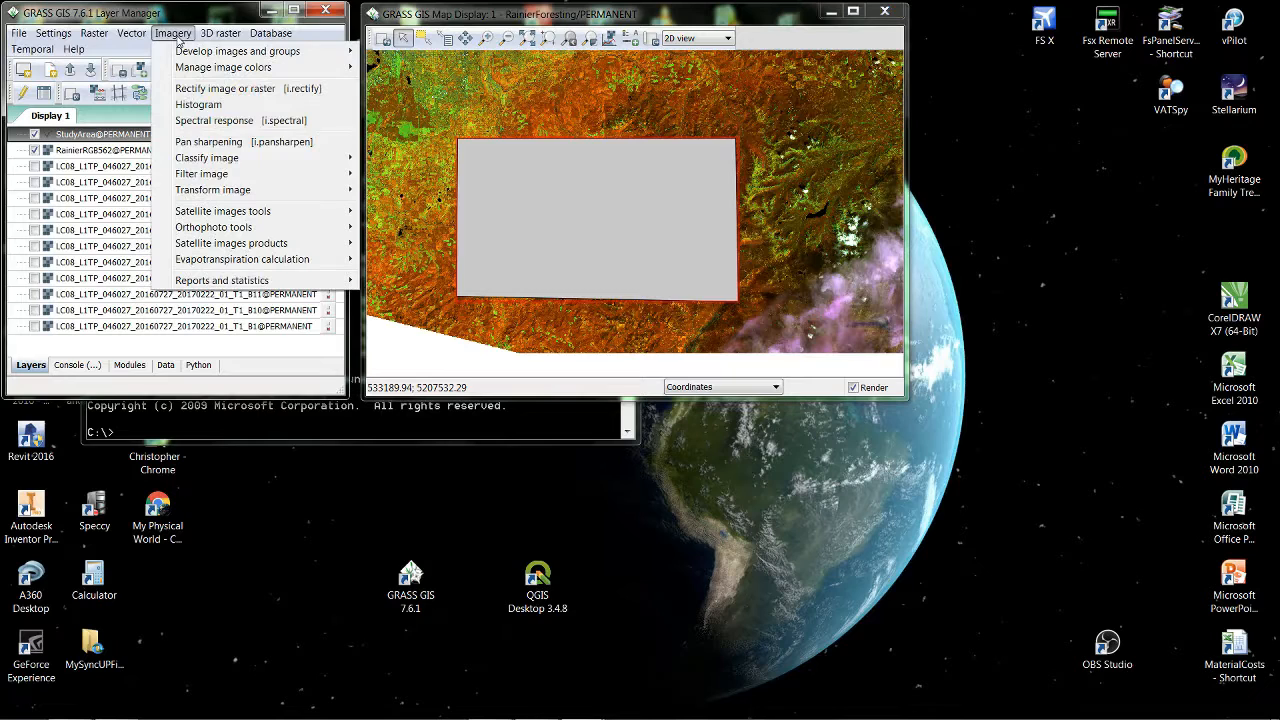
mouse_move(232, 160)
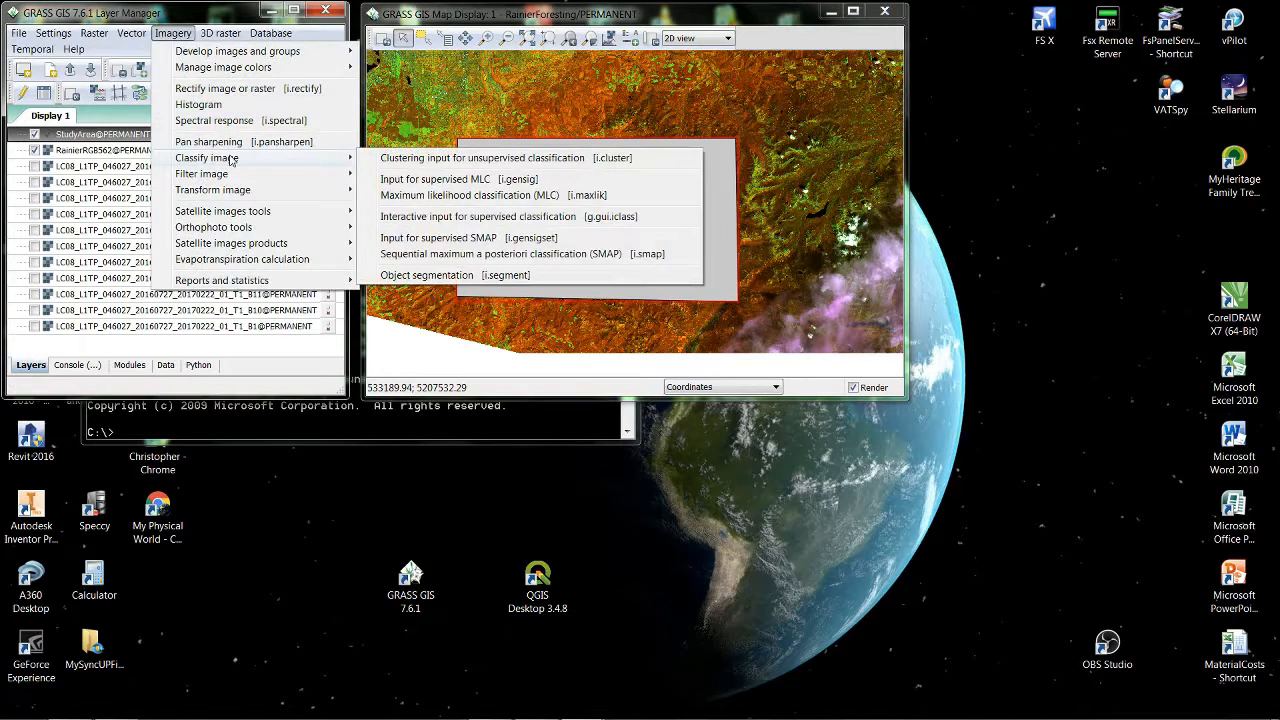
left_click(432, 218)
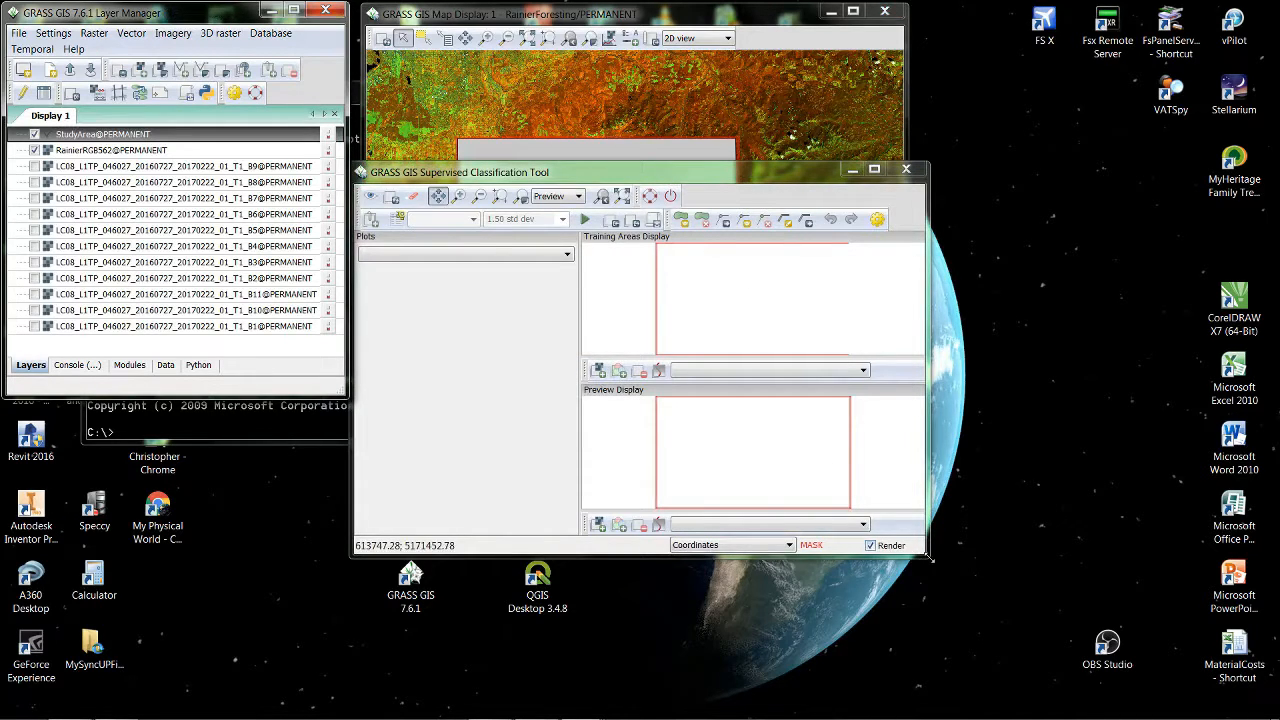
left_click_drag(929, 559, 1162, 682)
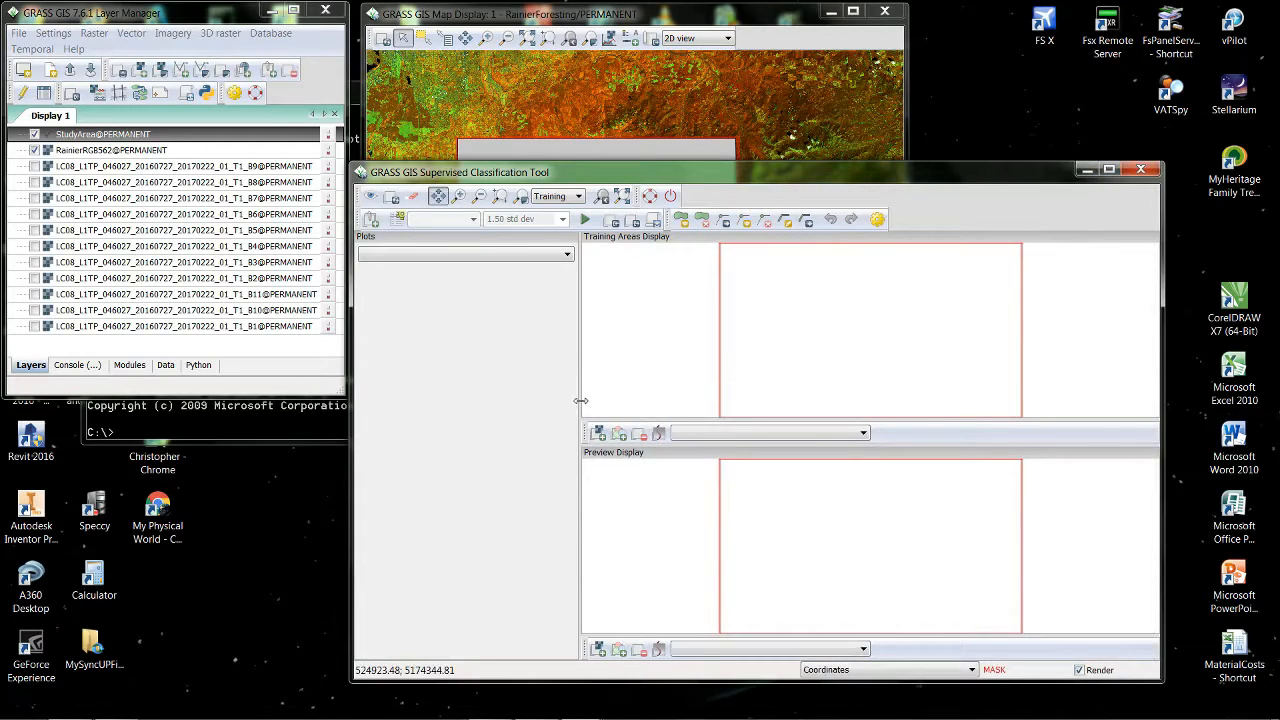
left_click_drag(581, 400, 514, 406)
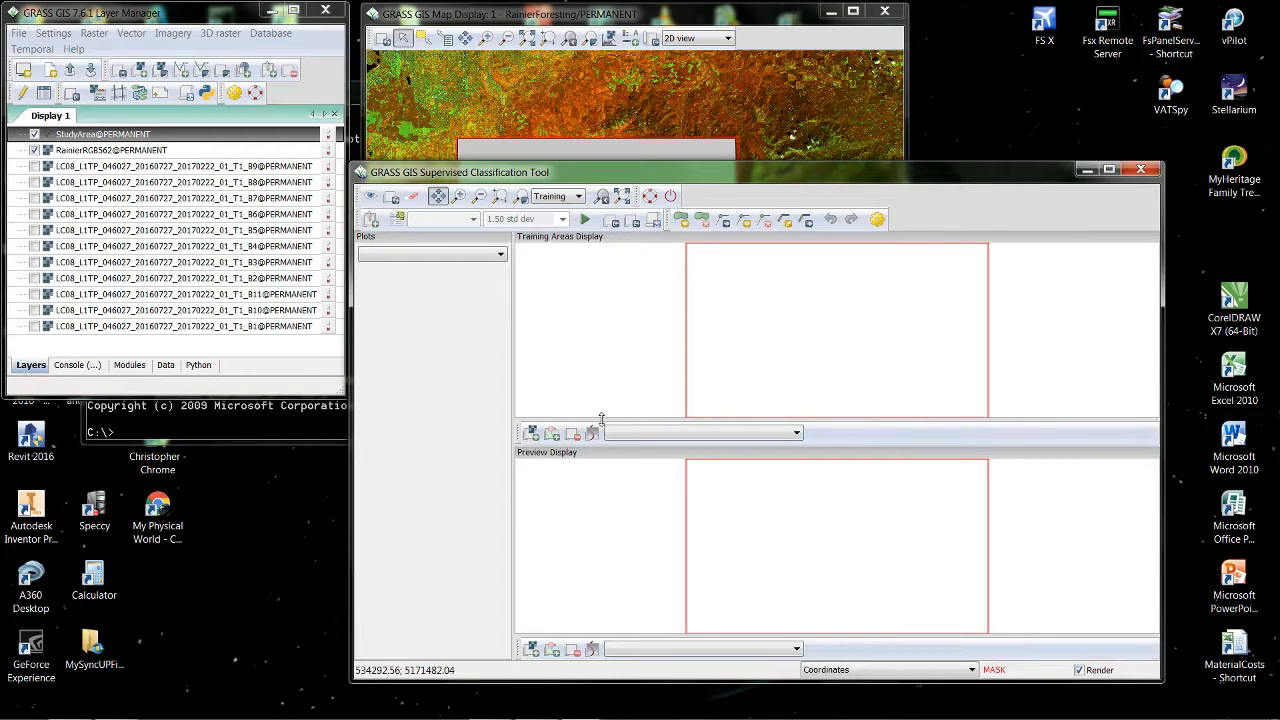
left_click_drag(601, 418, 597, 579)
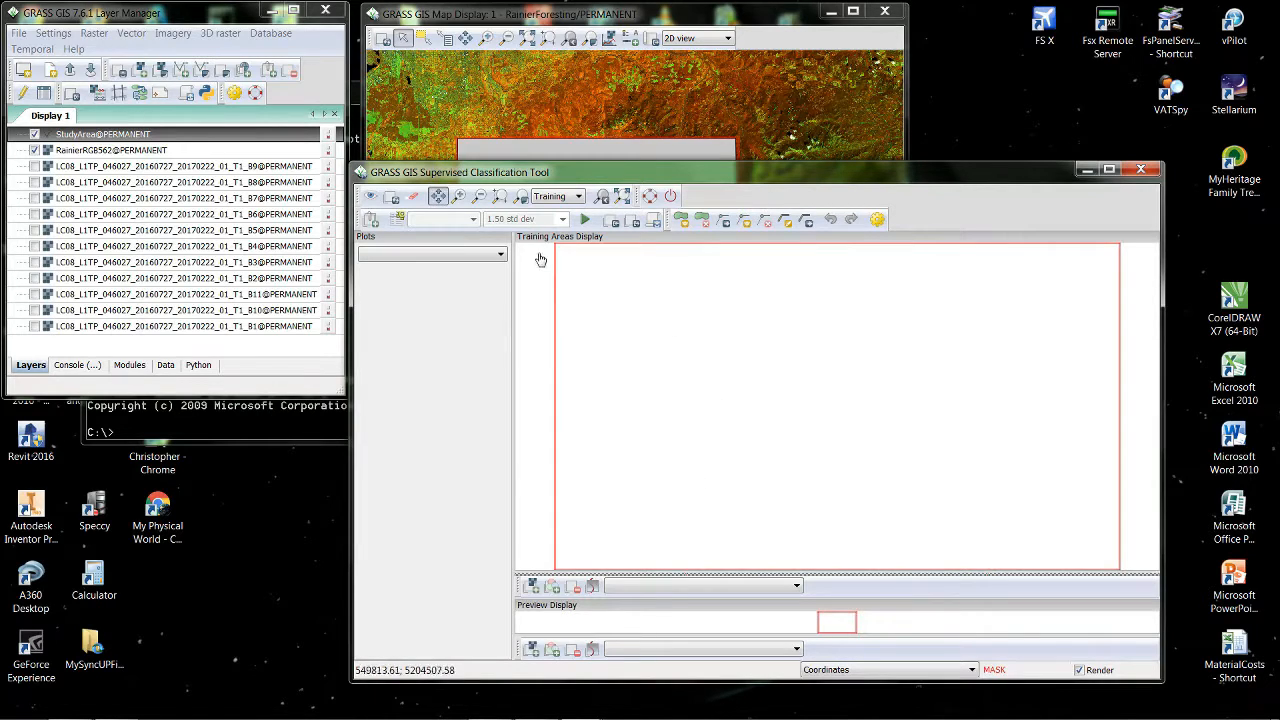
Select the imagery group PSLsat2016 and its subgroup Clearcut2016 as the supervised classification input.
left_click(370, 220)
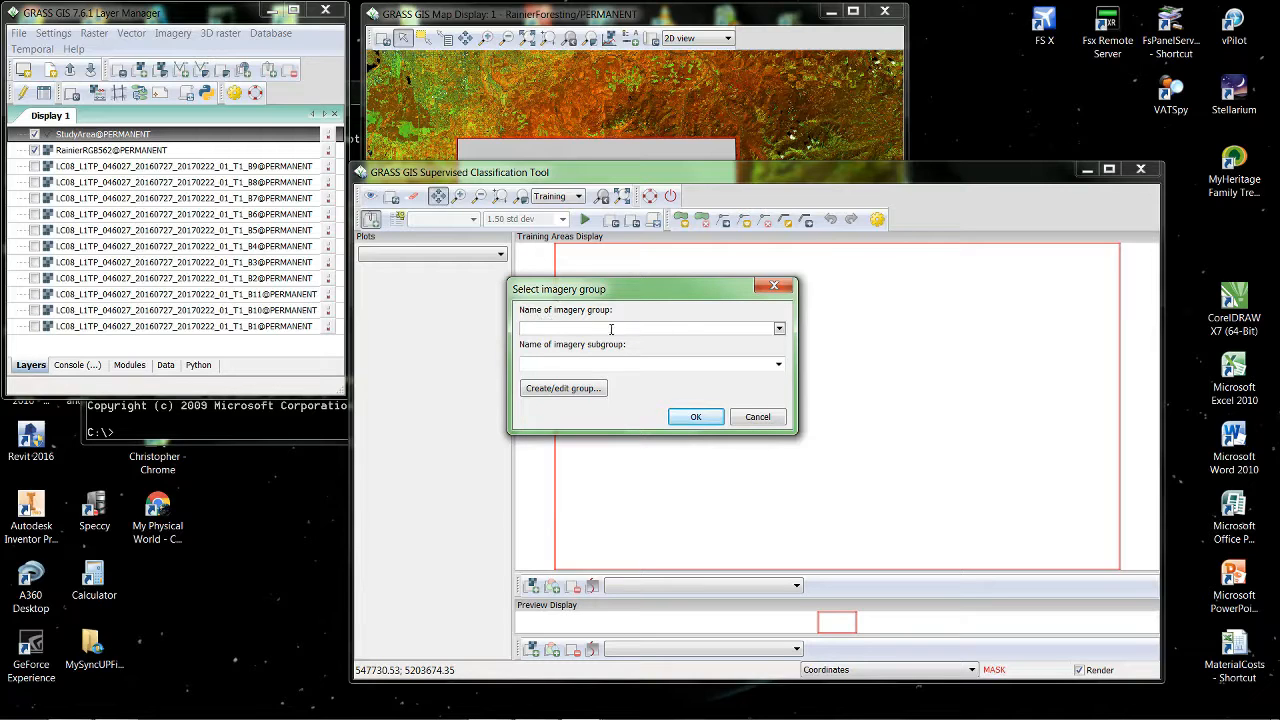
left_click(779, 330)
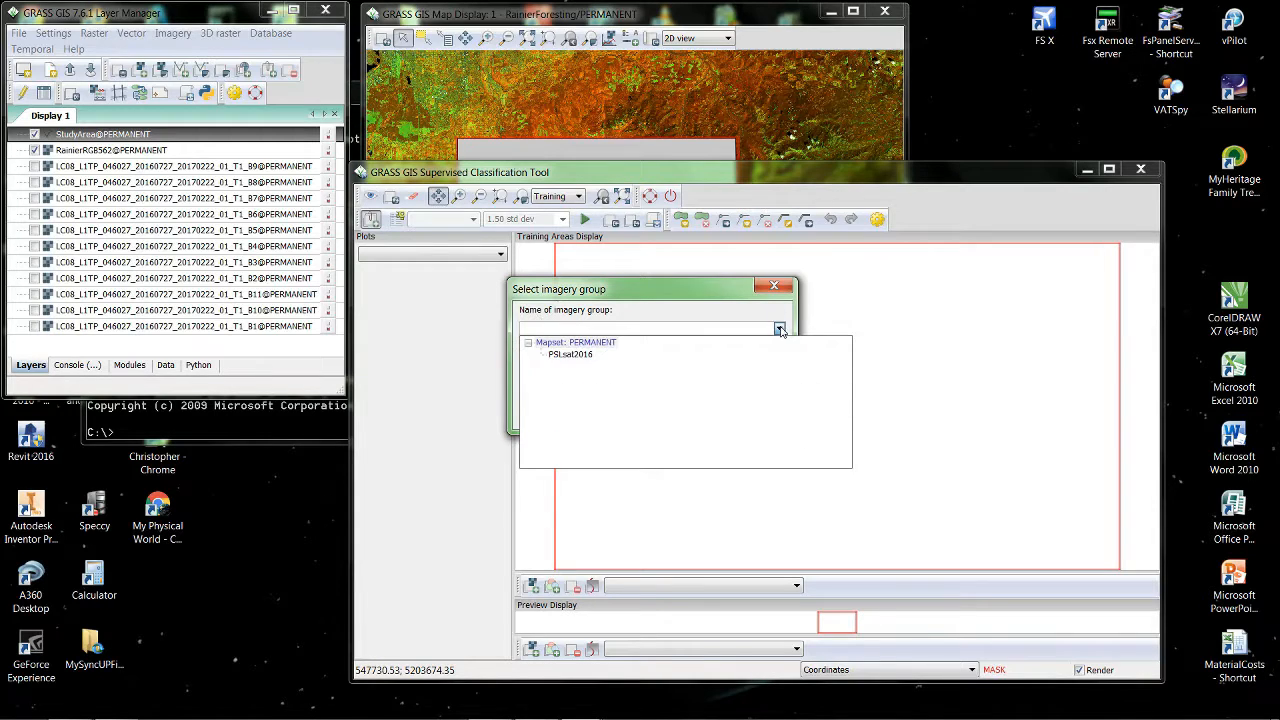
left_click(578, 357)
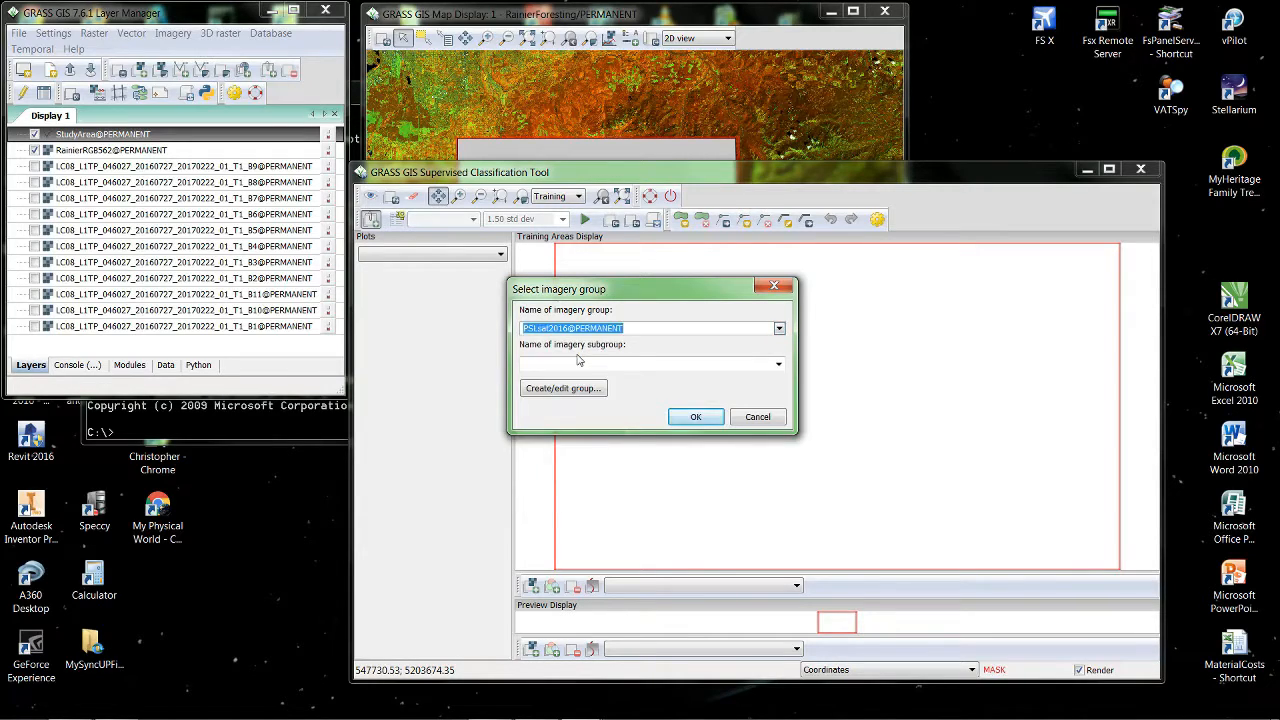
left_click(779, 364)
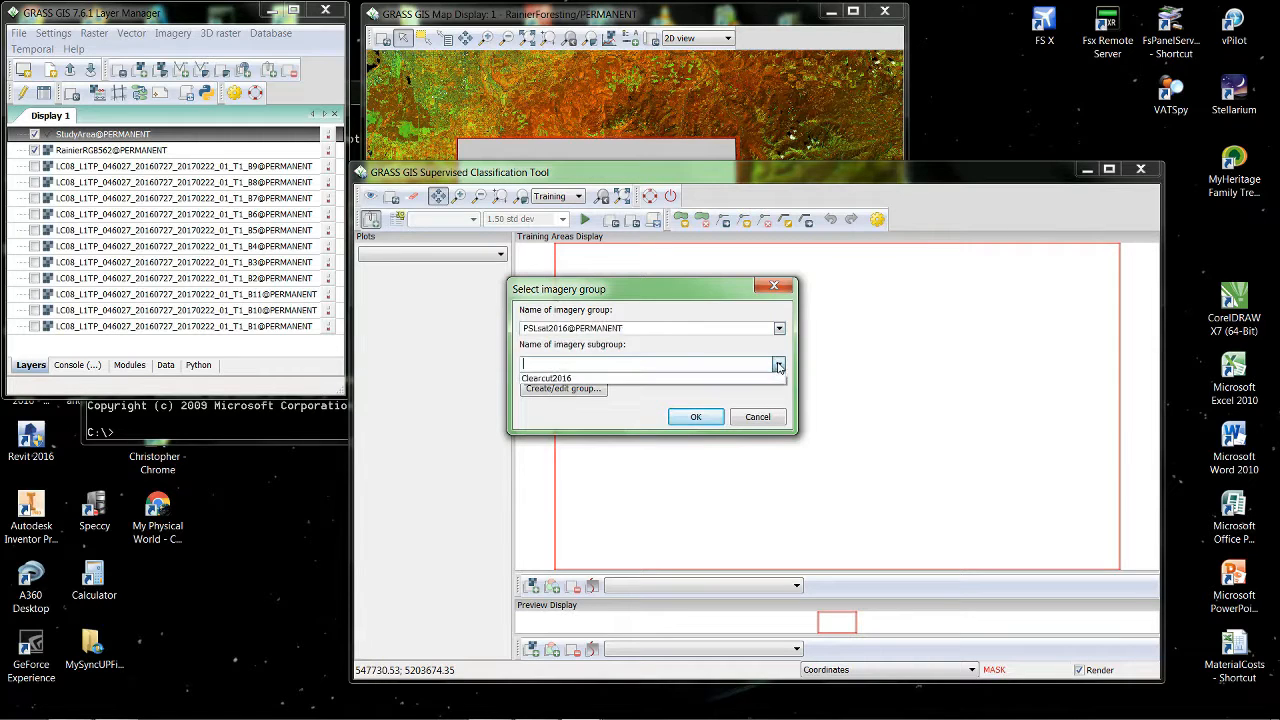
left_click(555, 378)
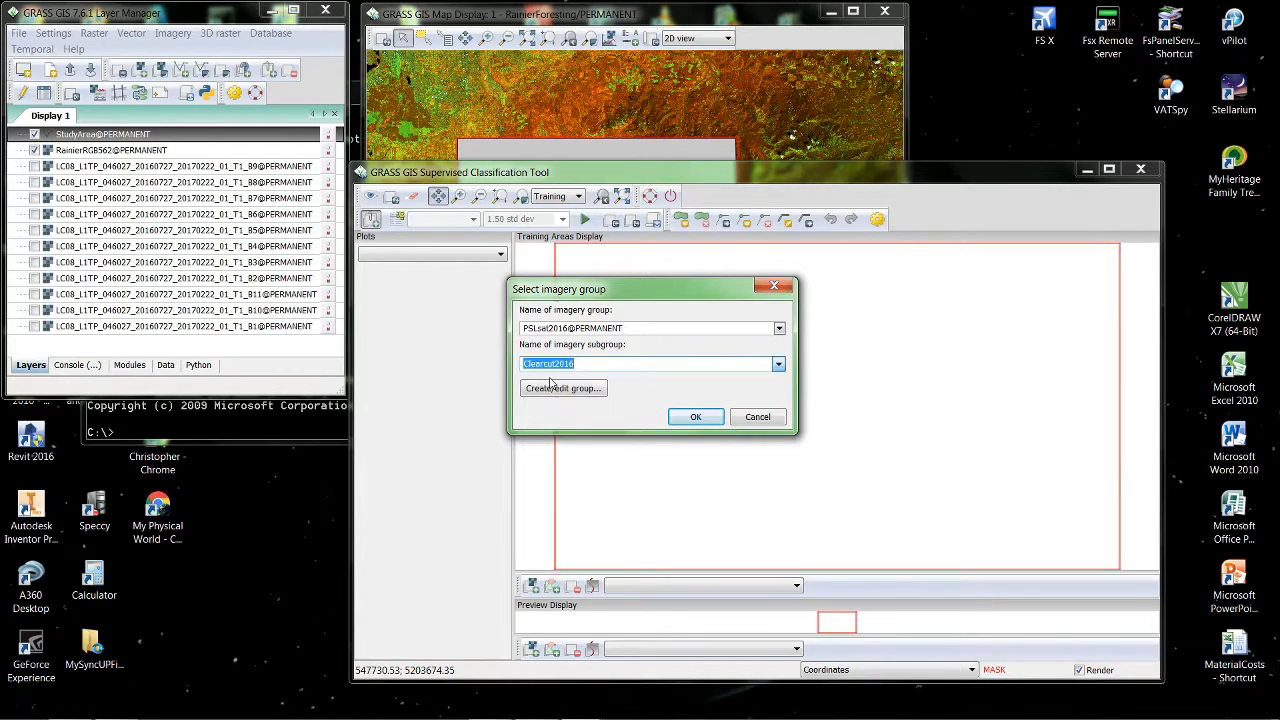
left_click(696, 418)
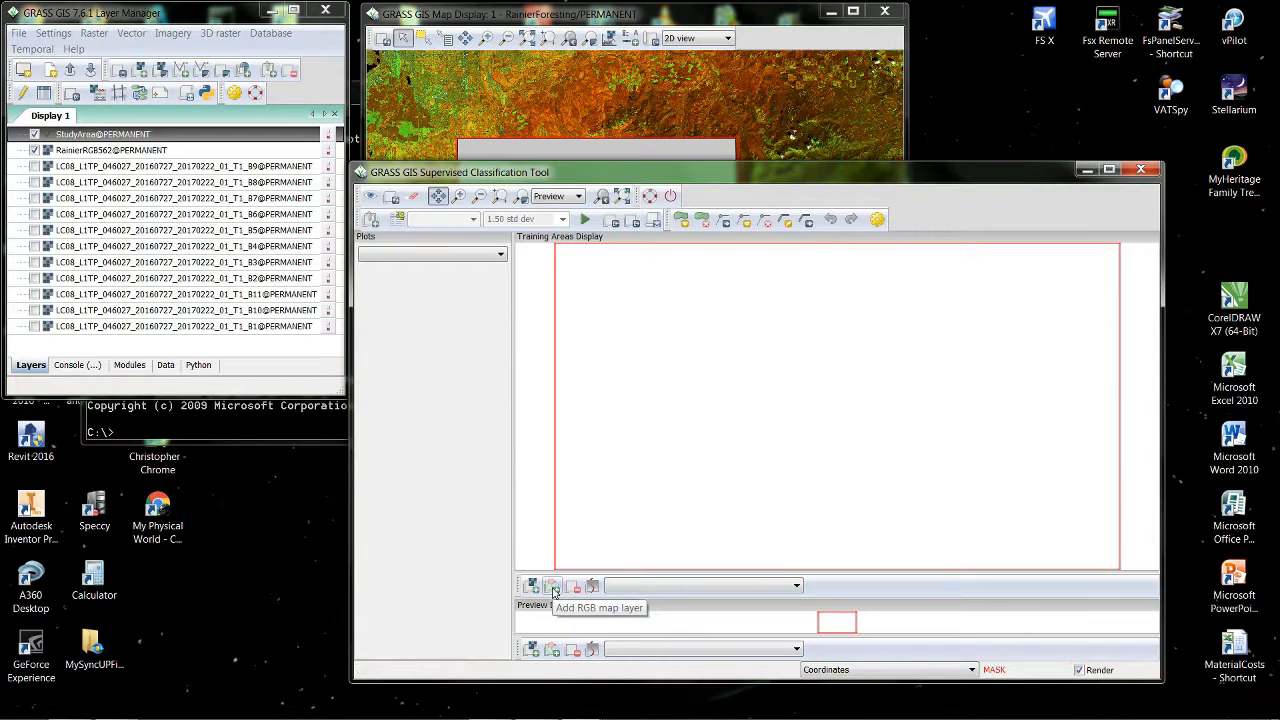
Add an RGB map layer to the Training Areas Display with B5 as red, B6 as green and B2 as blue.
left_click(552, 588)
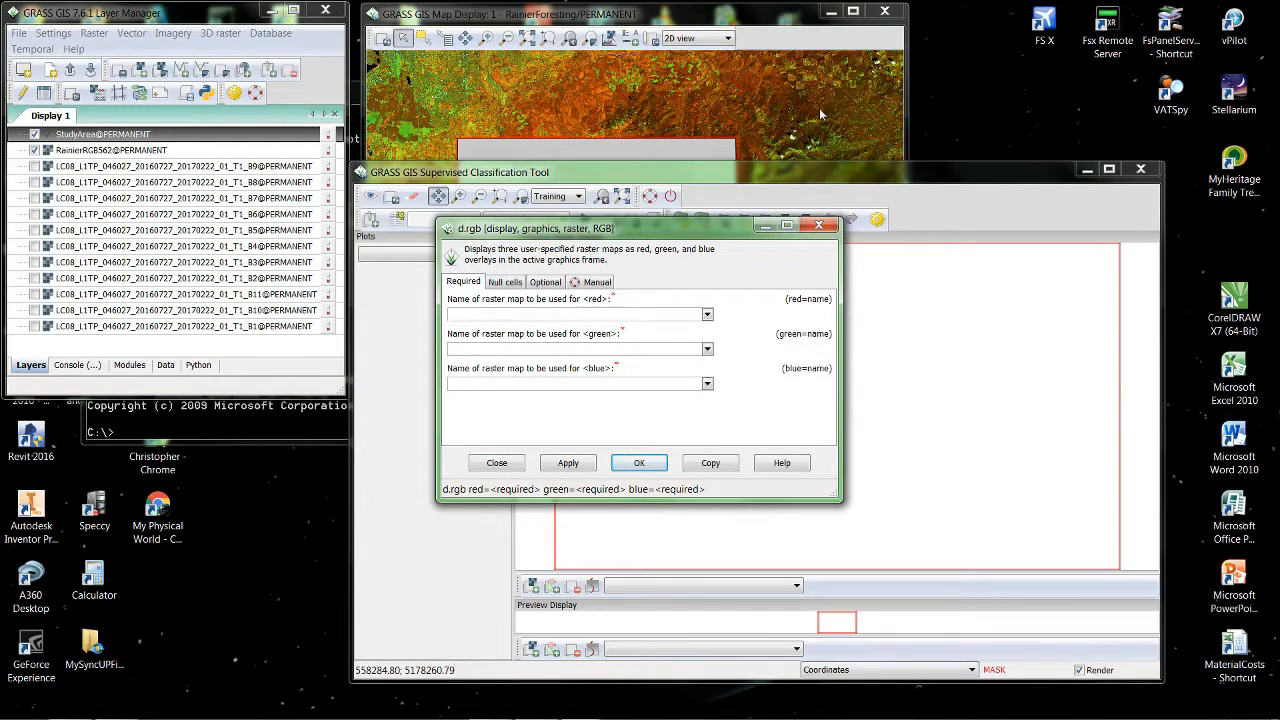
left_click(707, 315)
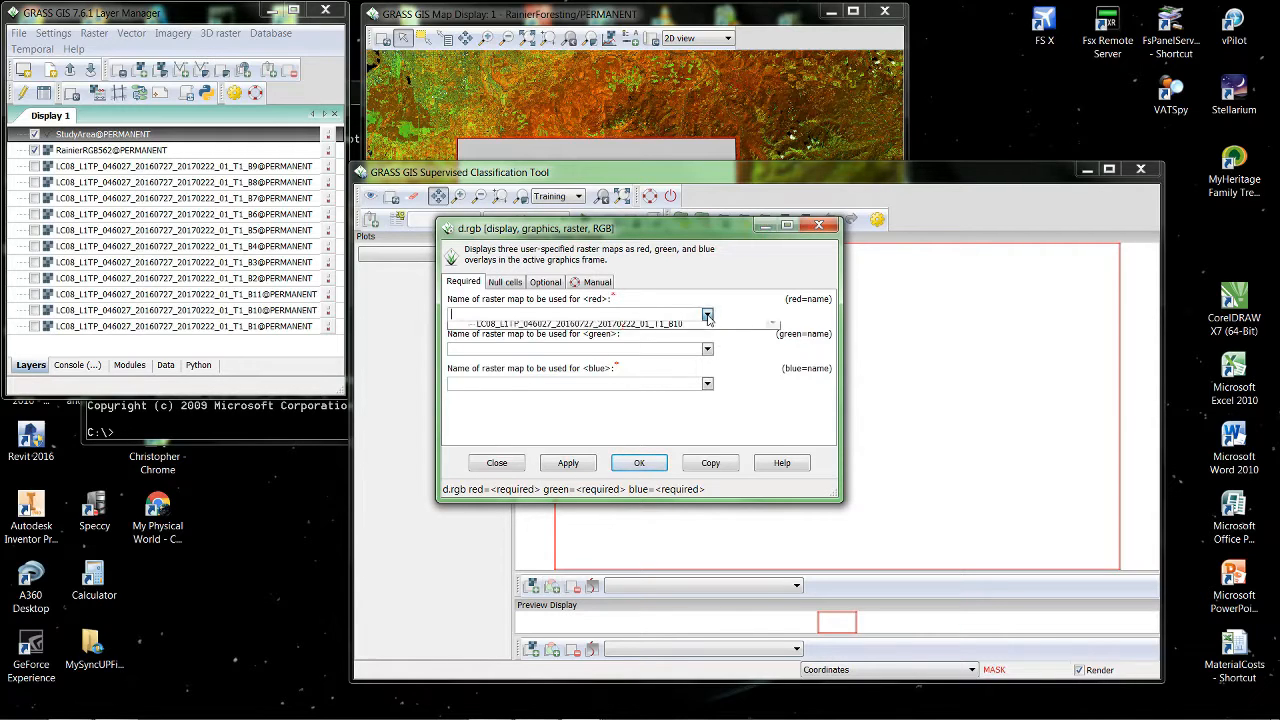
left_click(674, 391)
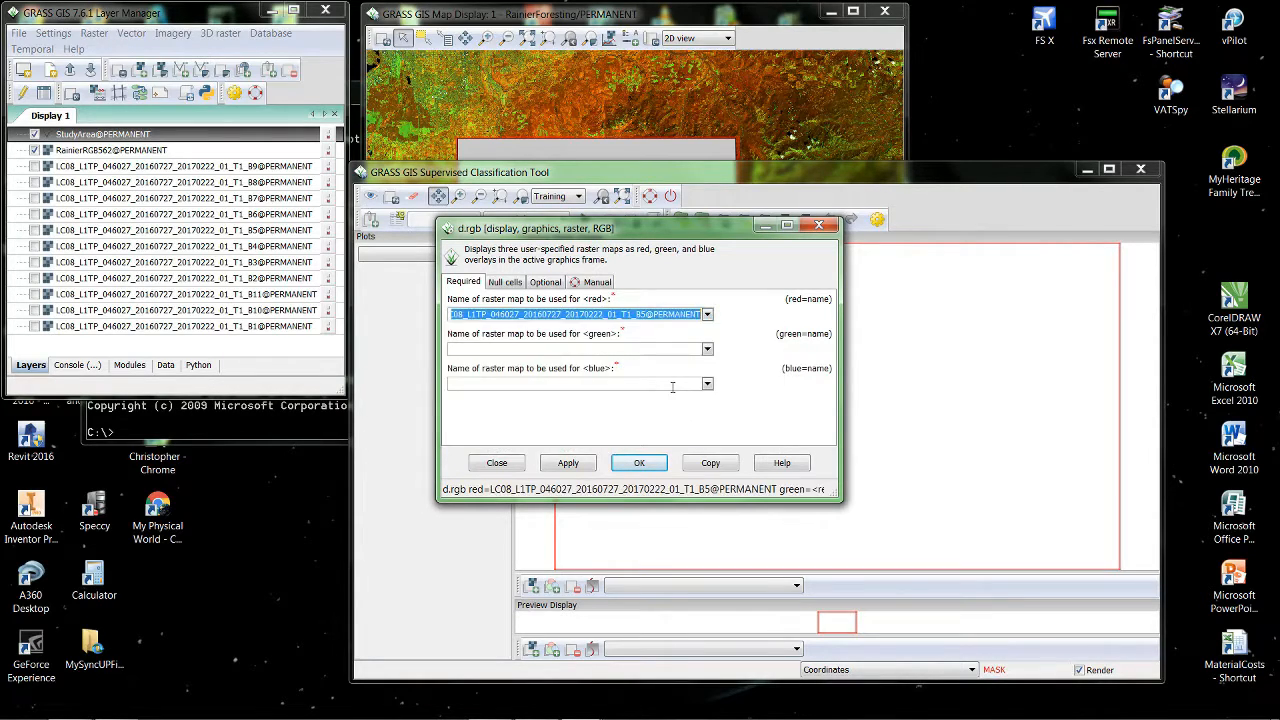
left_click(707, 349)
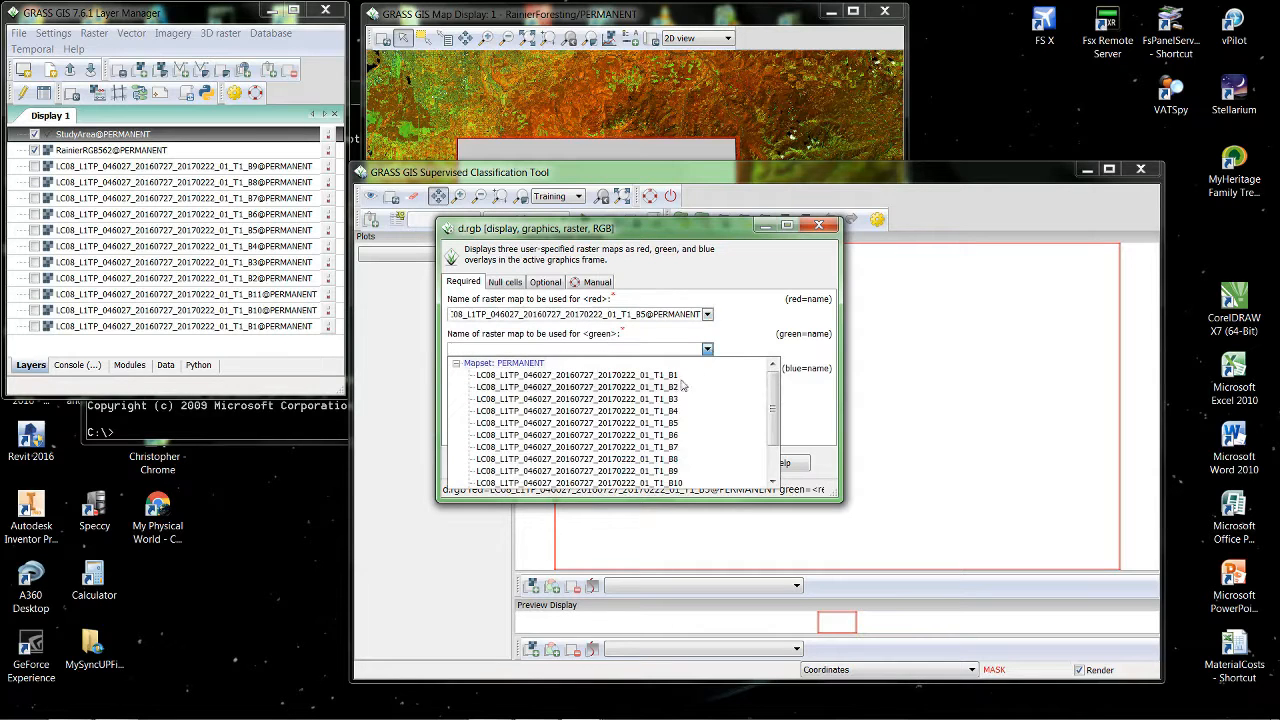
left_click(675, 436)
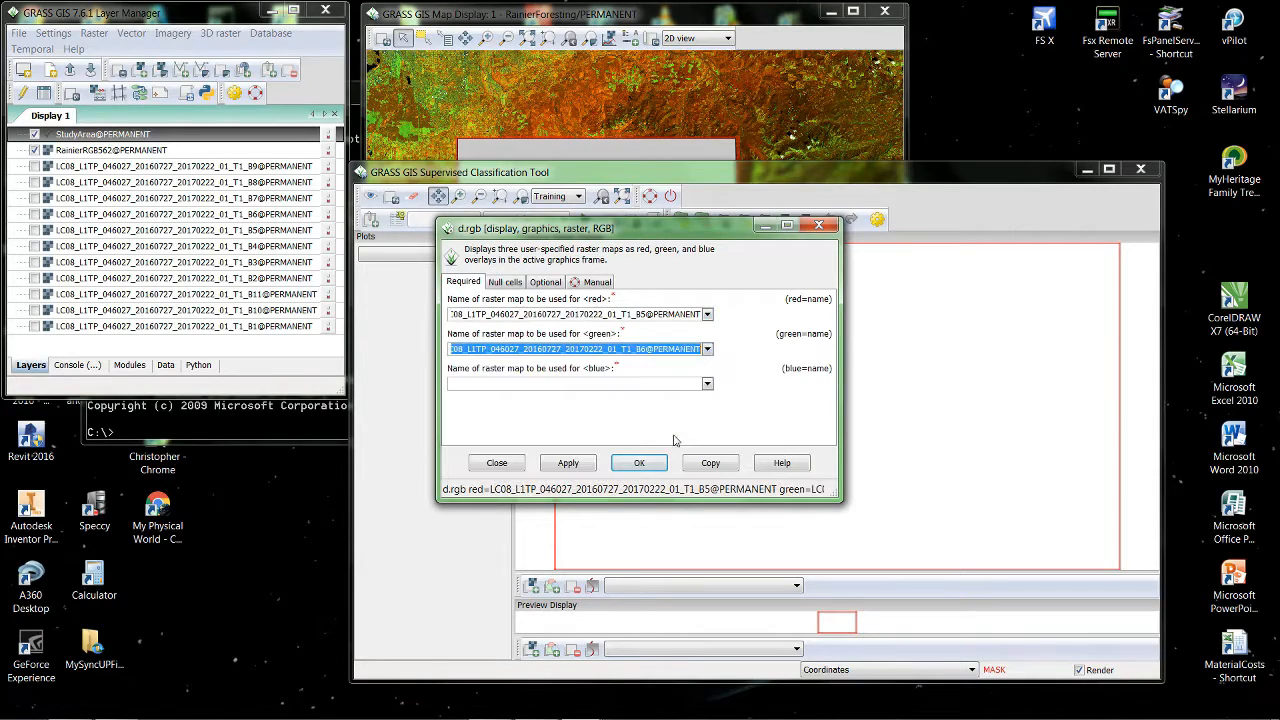
left_click(707, 384)
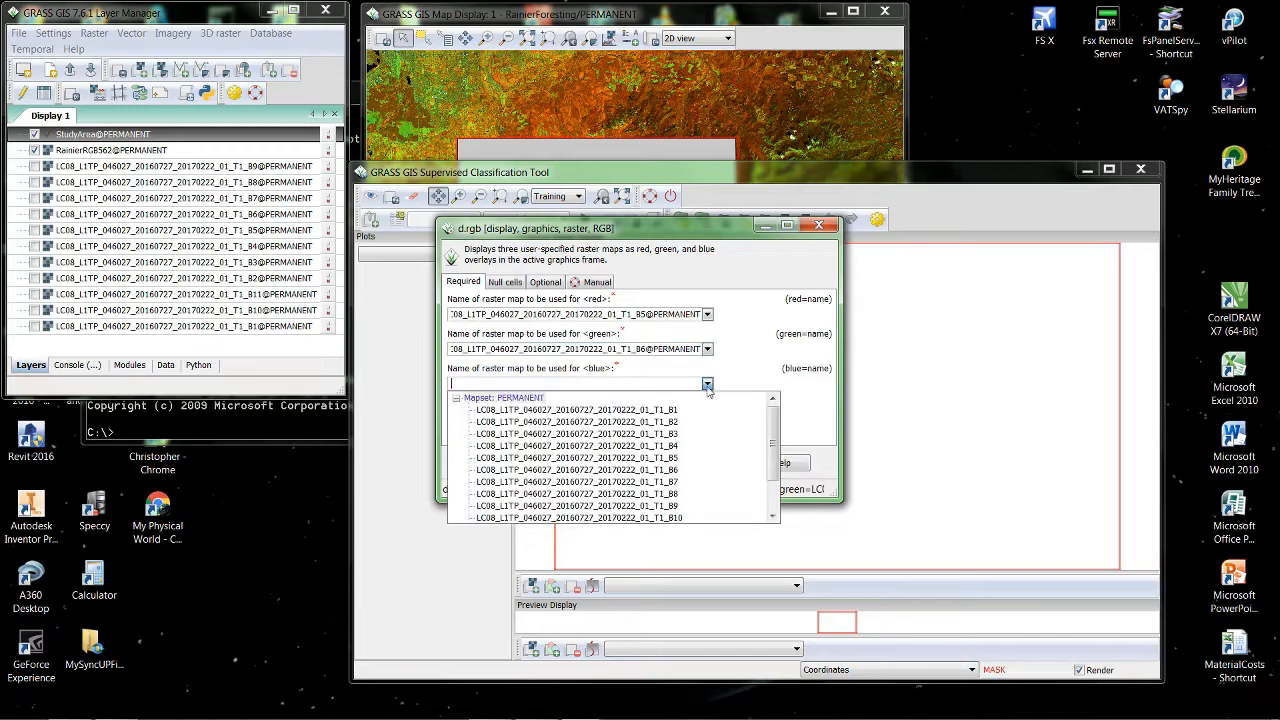
left_click(677, 421)
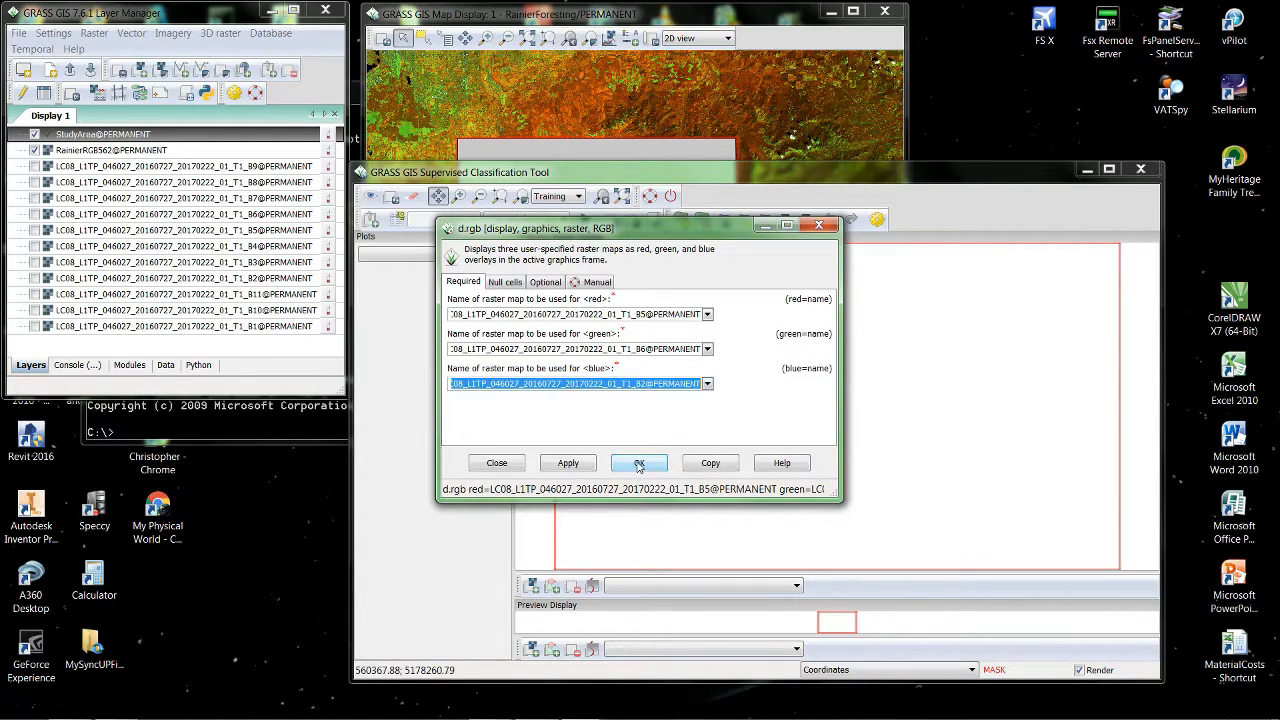
left_click(638, 463)
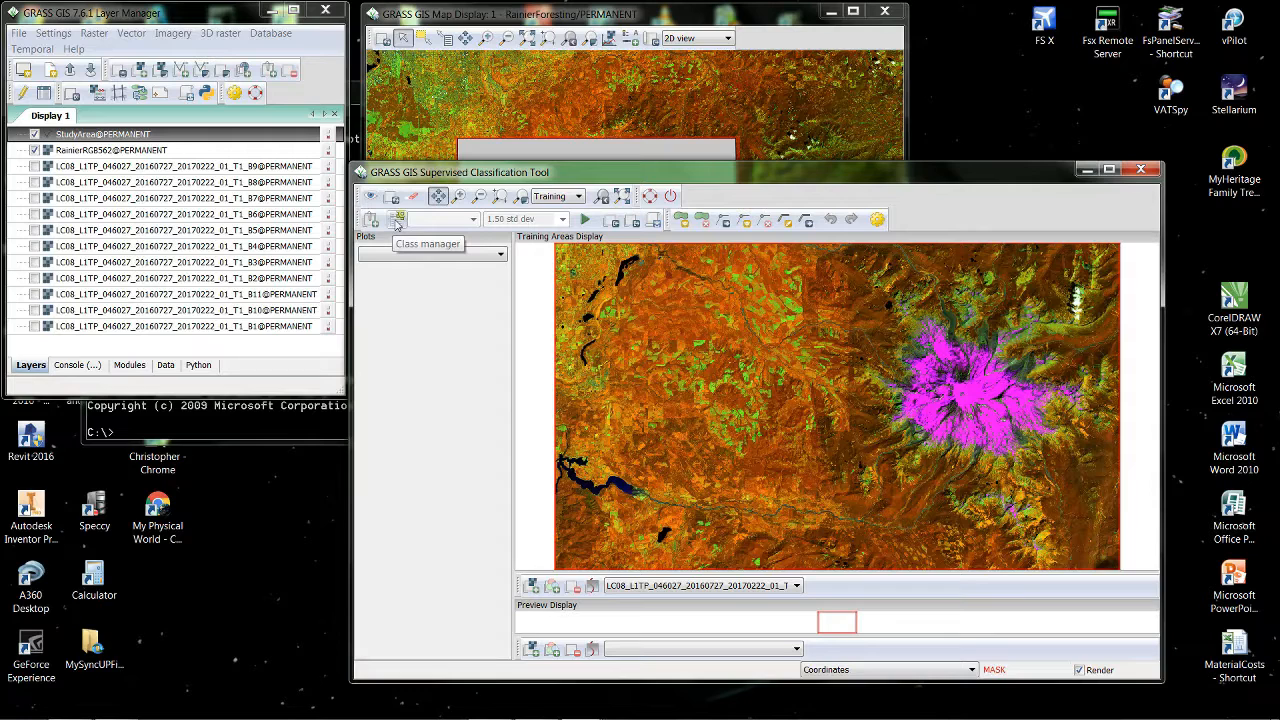
Add a class named Forested in the class manager, dismissing the Windows color scheme prompt that interrupts the naming.
left_click(397, 222)
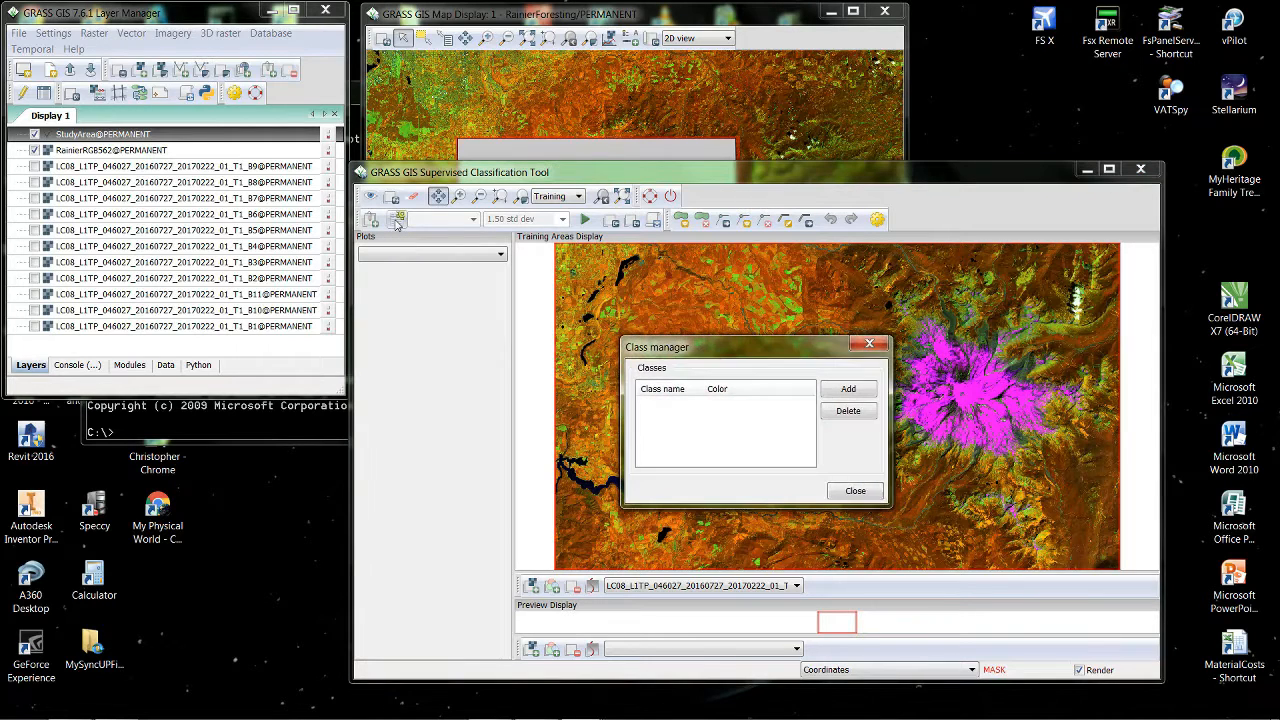
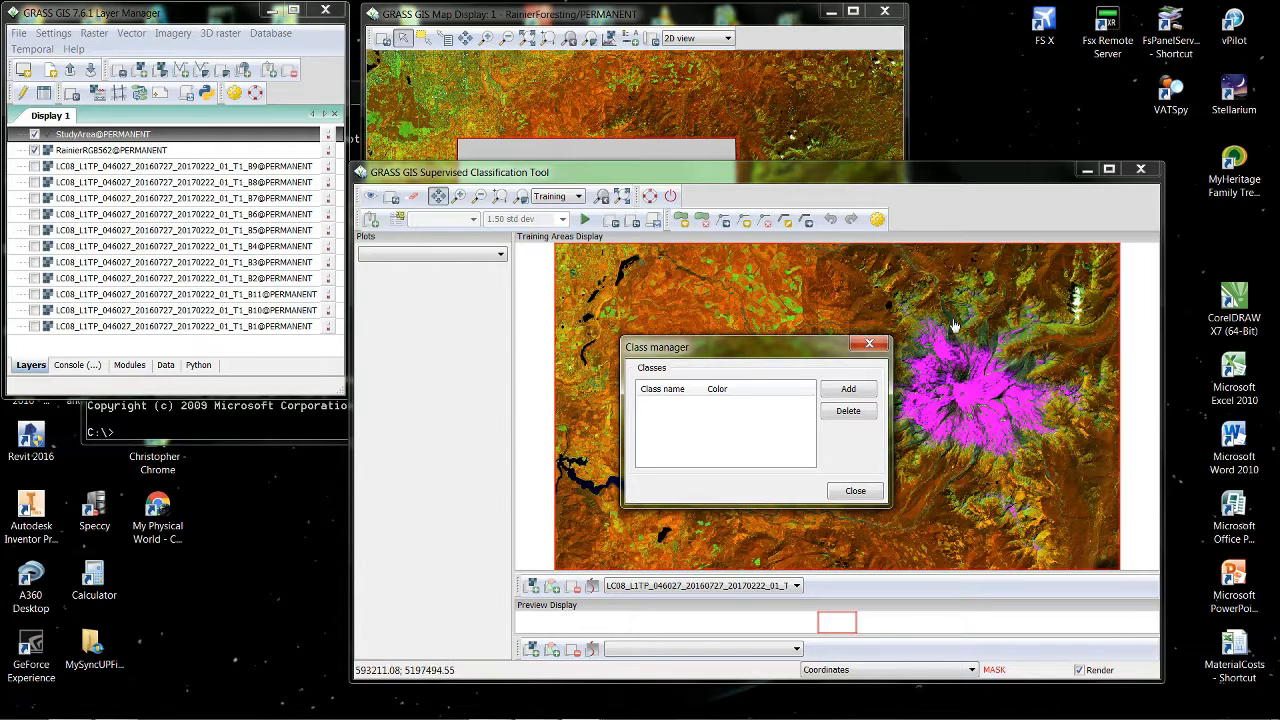
left_click(849, 391)
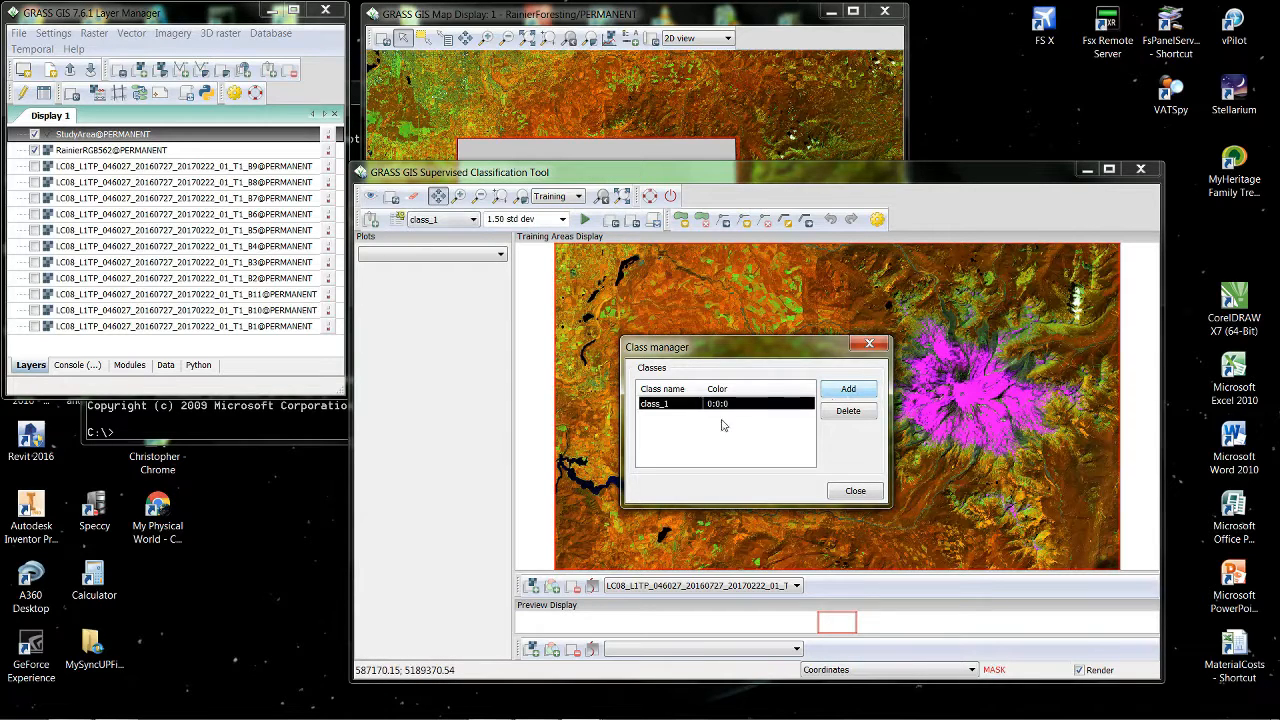
left_click(683, 403)
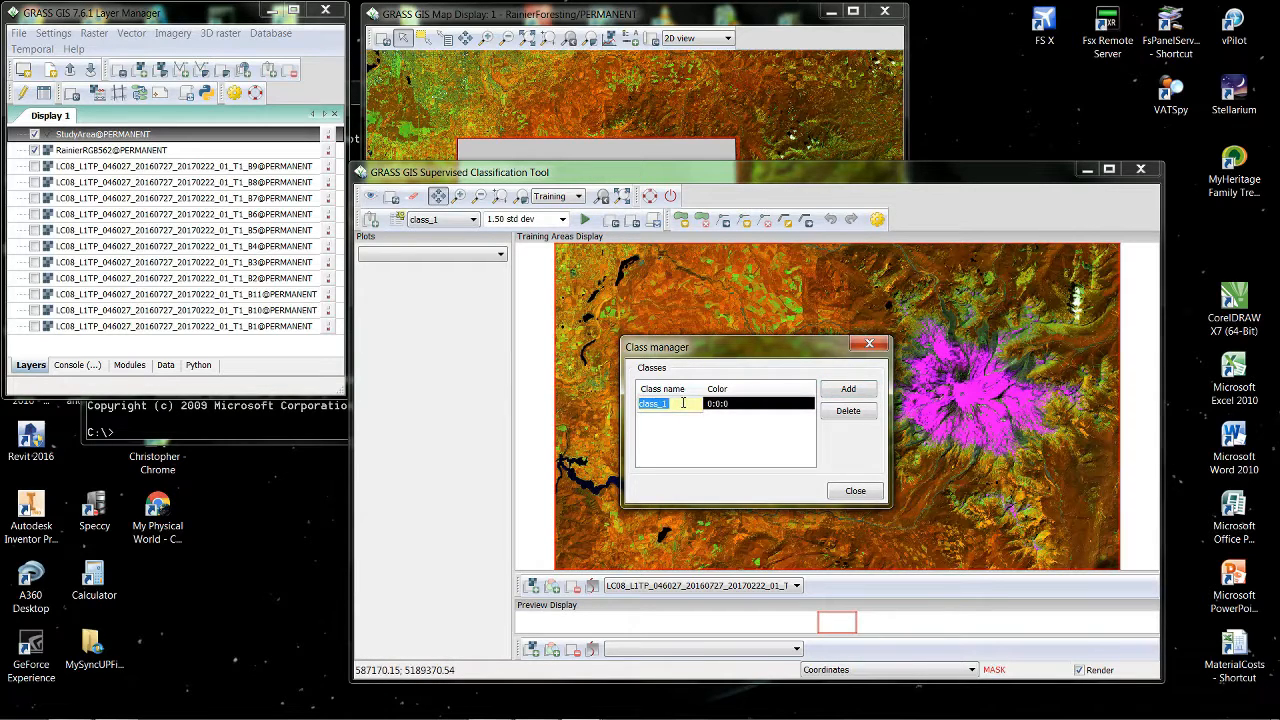
type("F")
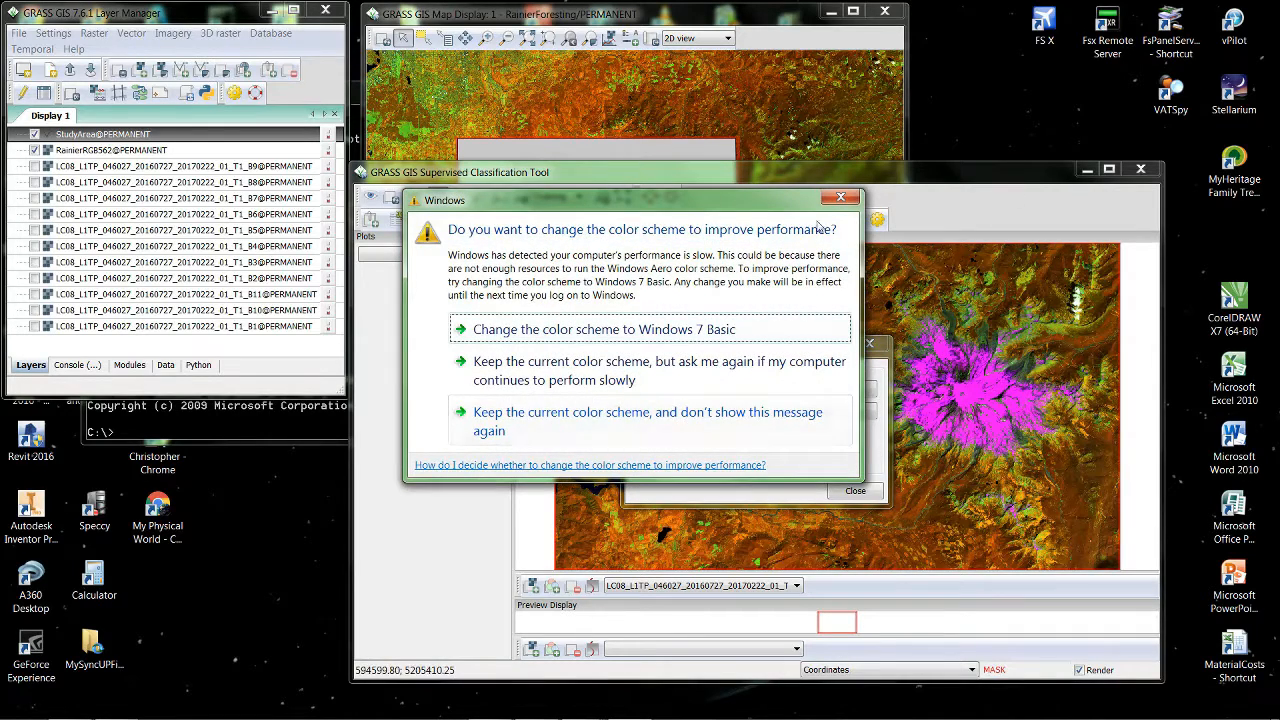
left_click(683, 410)
left_click(666, 405)
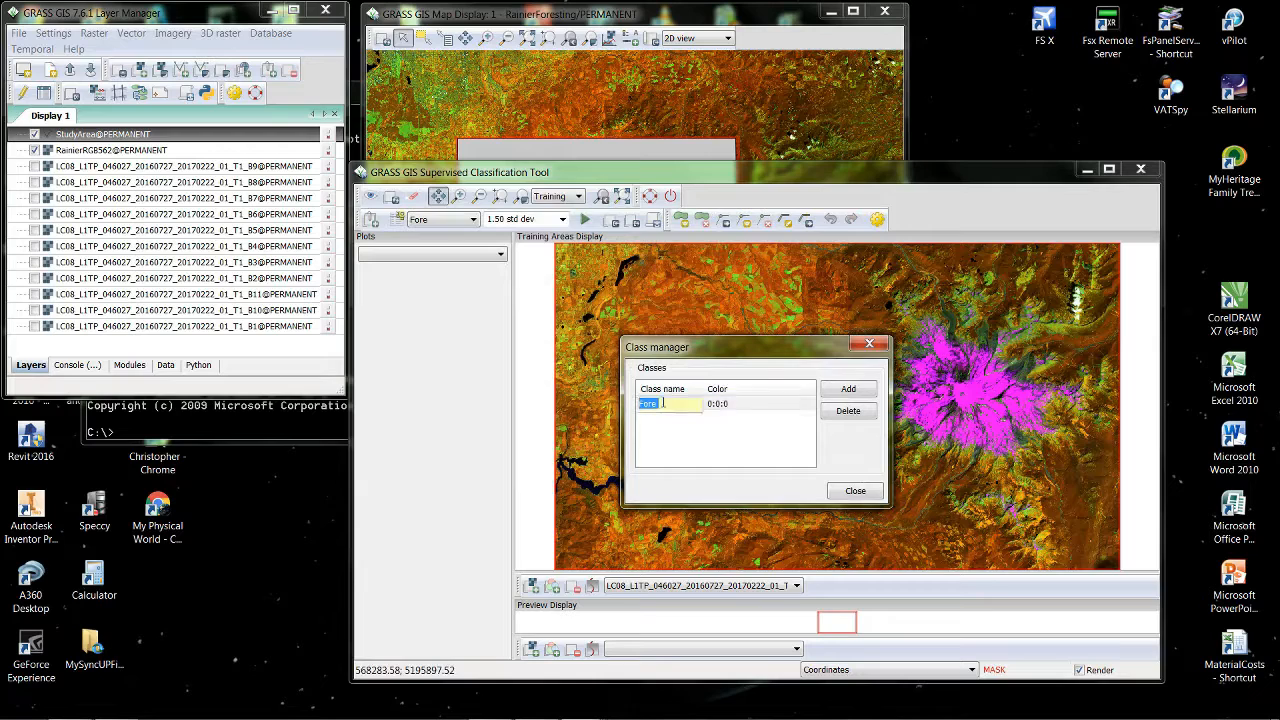
left_click(658, 405)
type("sted")
Set the color of the Forested class to dark green, 0:64:0.
left_click(753, 410)
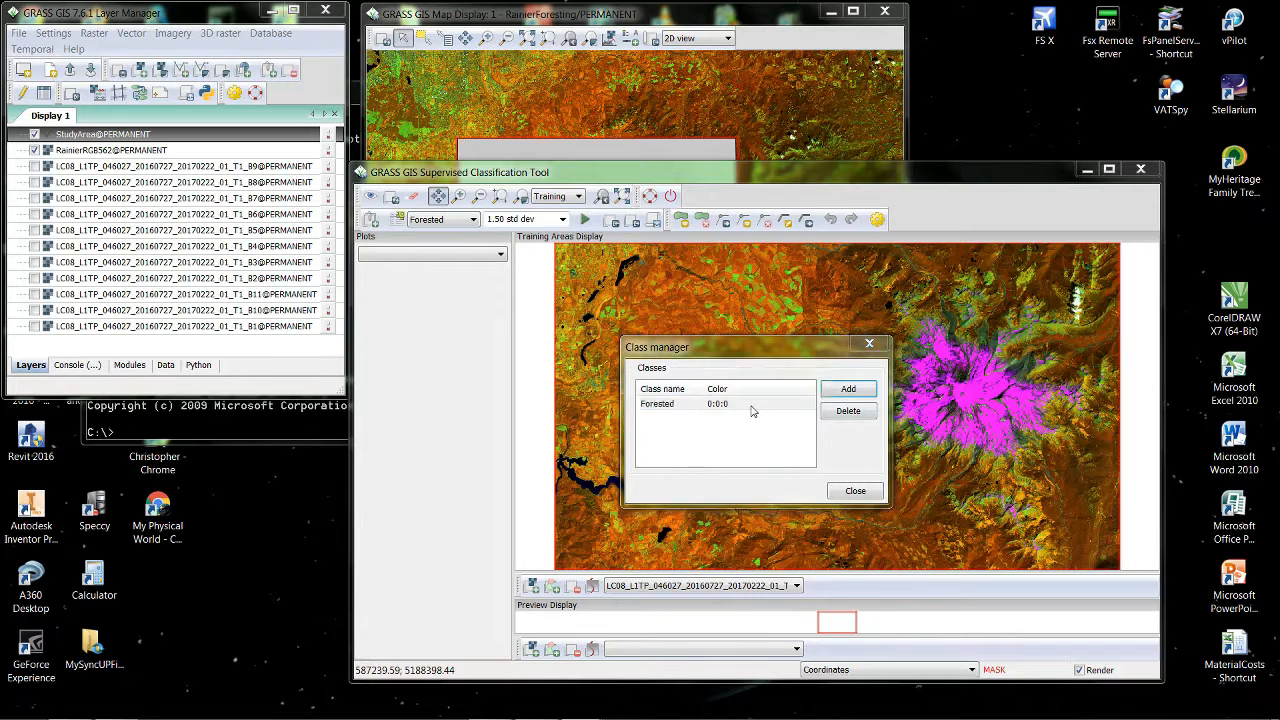
left_click(753, 410)
left_click(693, 479)
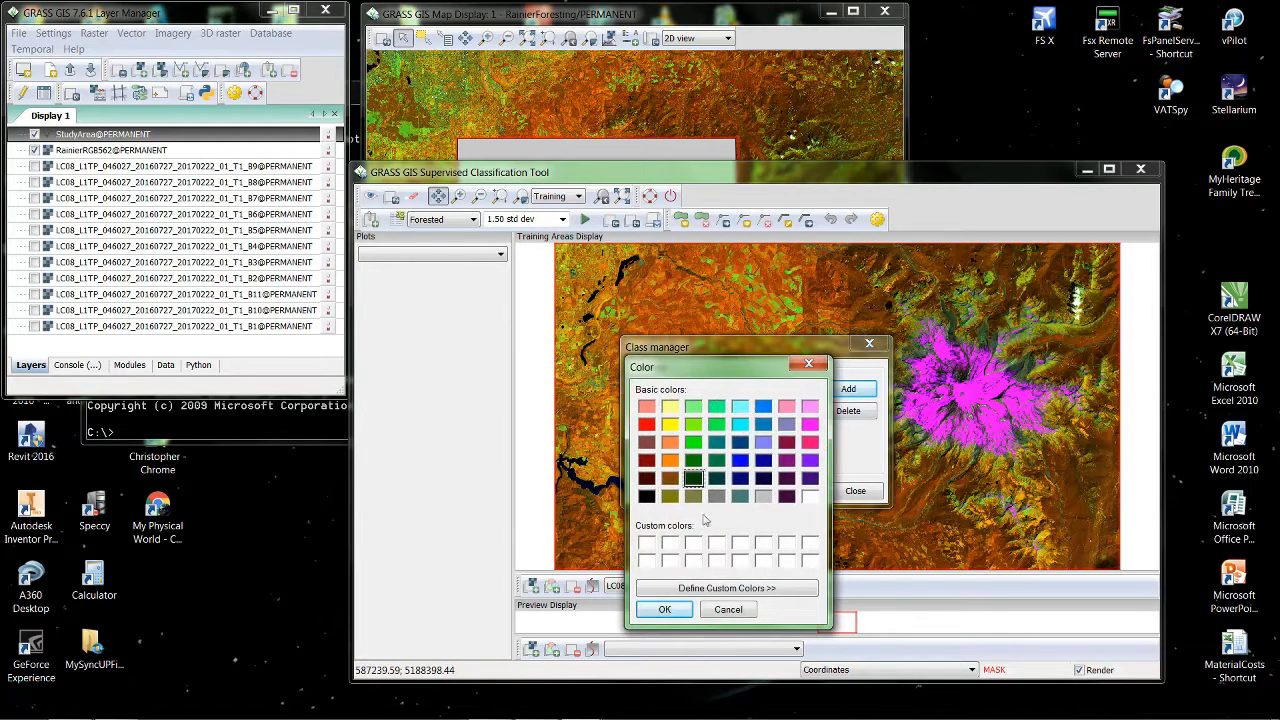
left_click(665, 610)
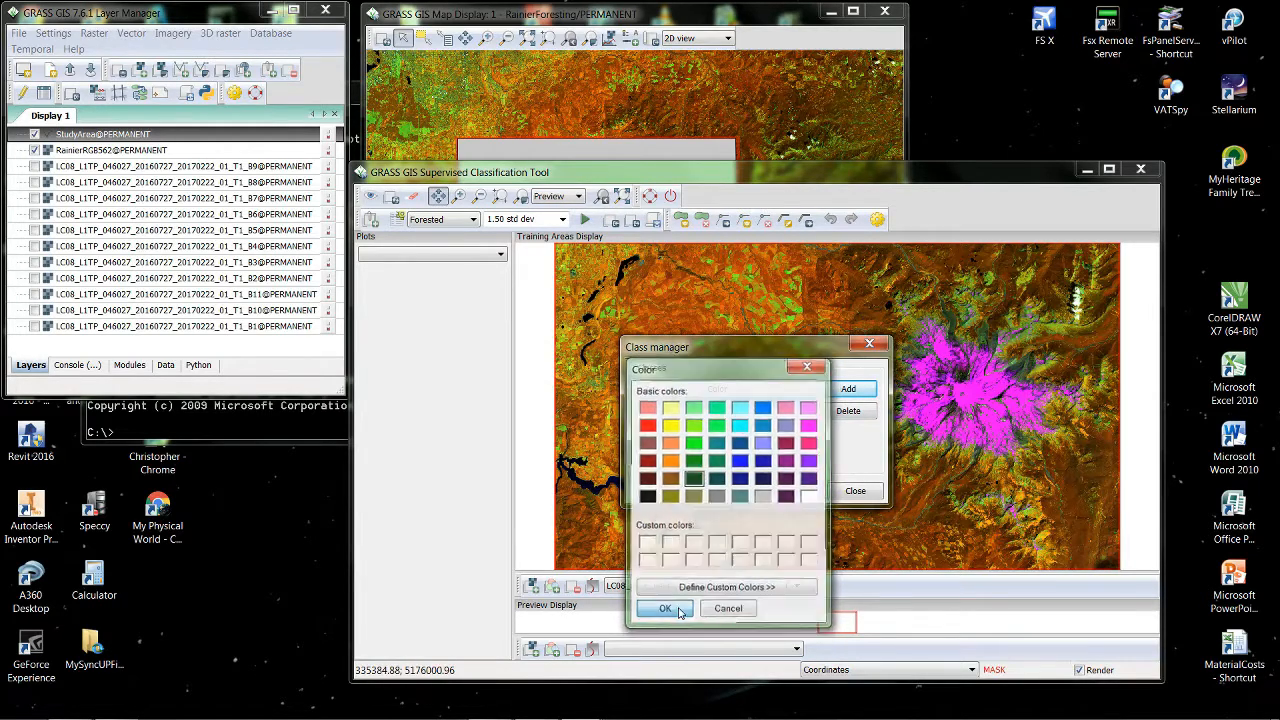
Add a second class named Clearcut and set its color to bright green, 0:255:0.
left_click(849, 389)
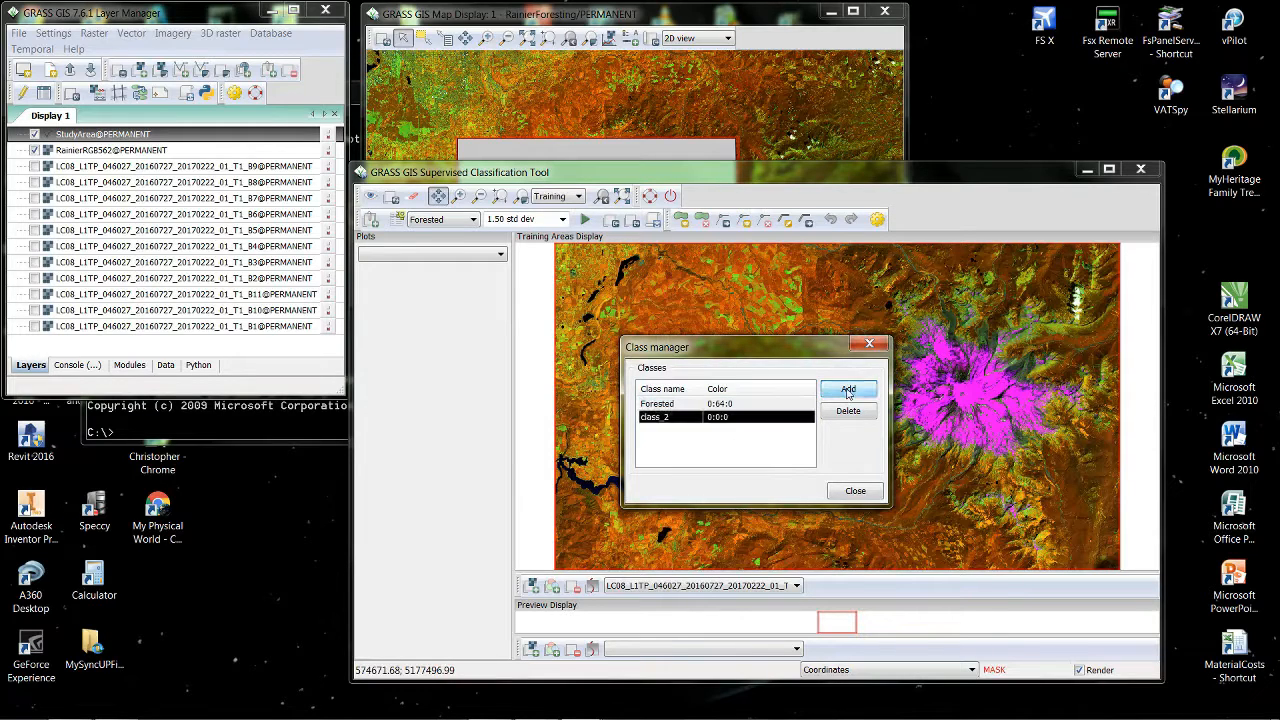
left_click(672, 419)
left_click(672, 419)
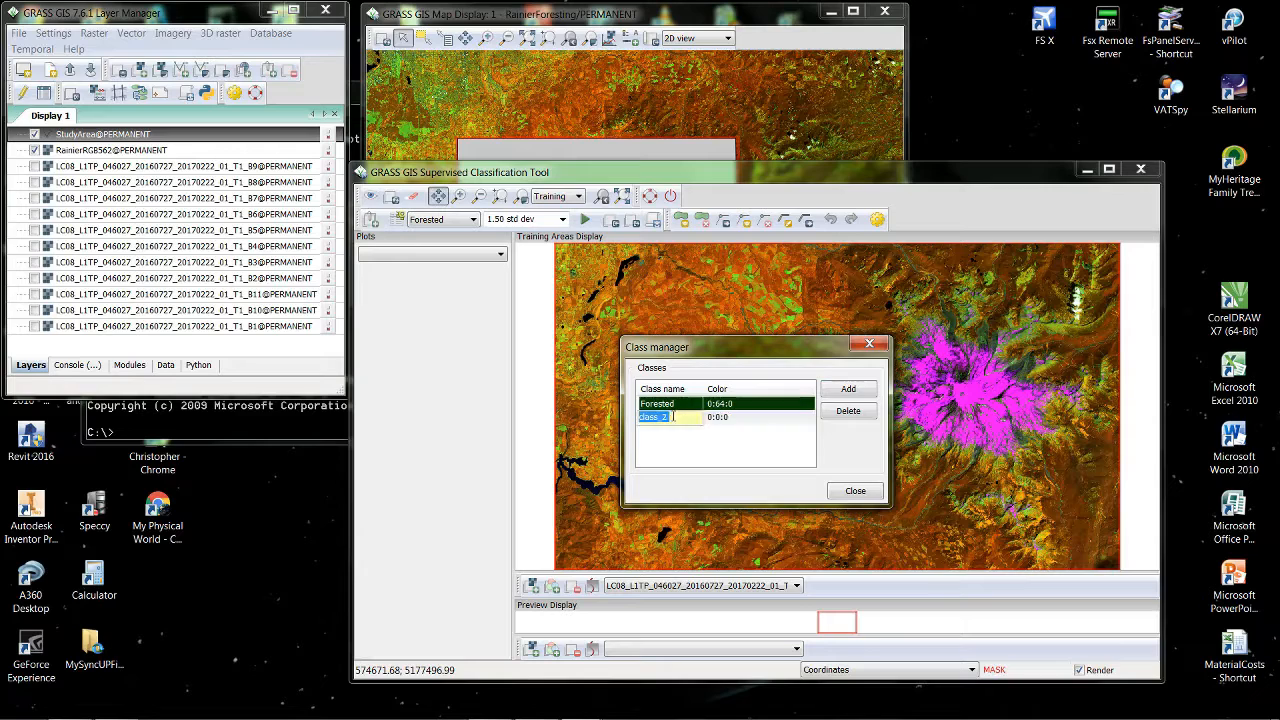
type("Clearcut")
double_click(727, 420)
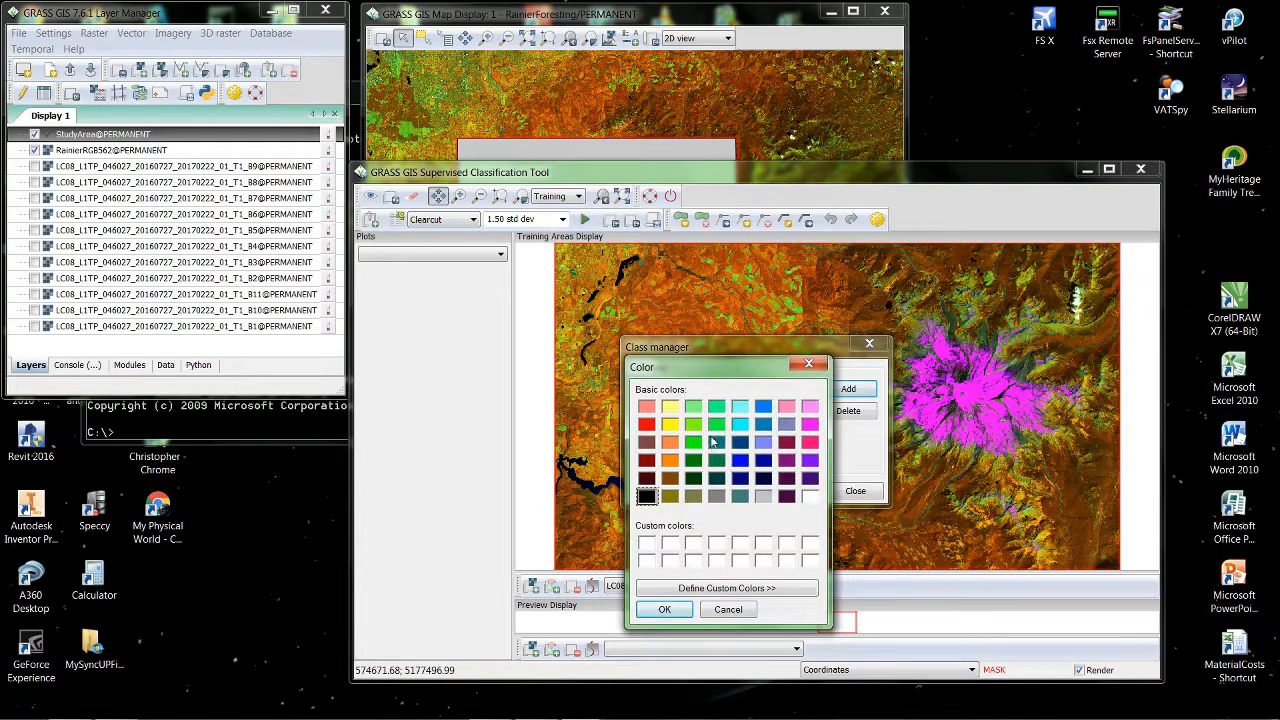
left_click(694, 445)
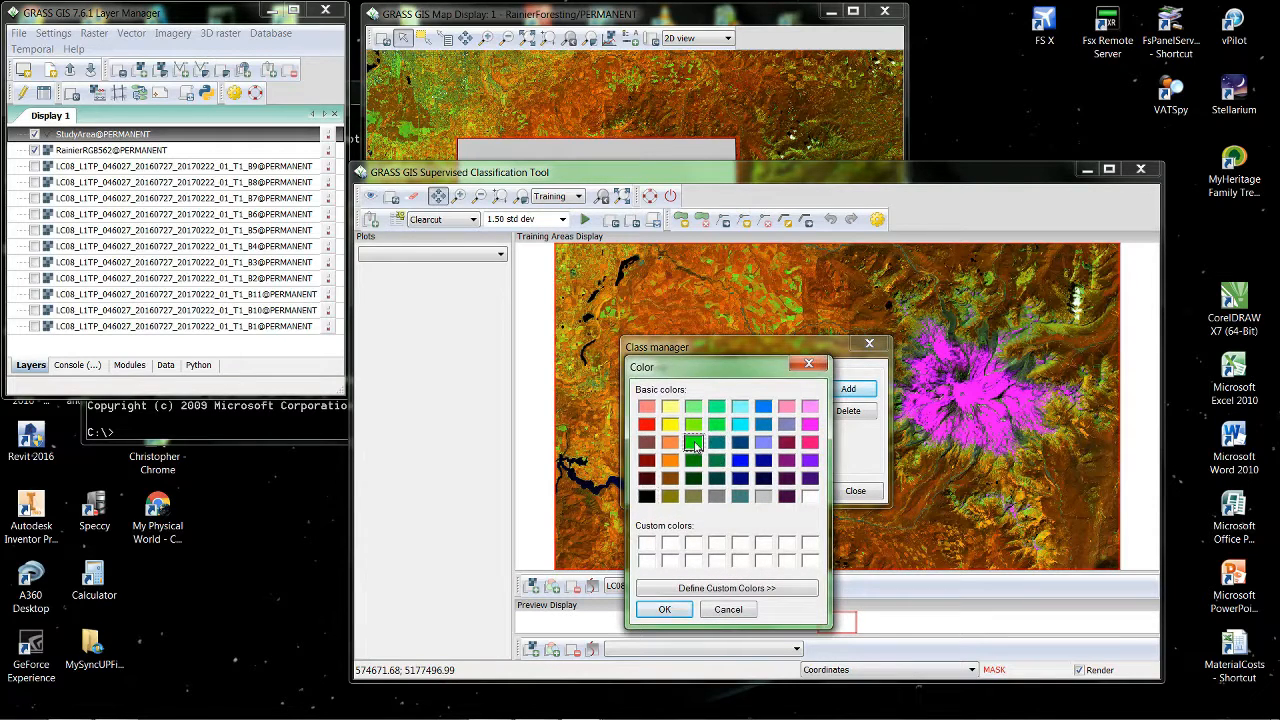
left_click(666, 612)
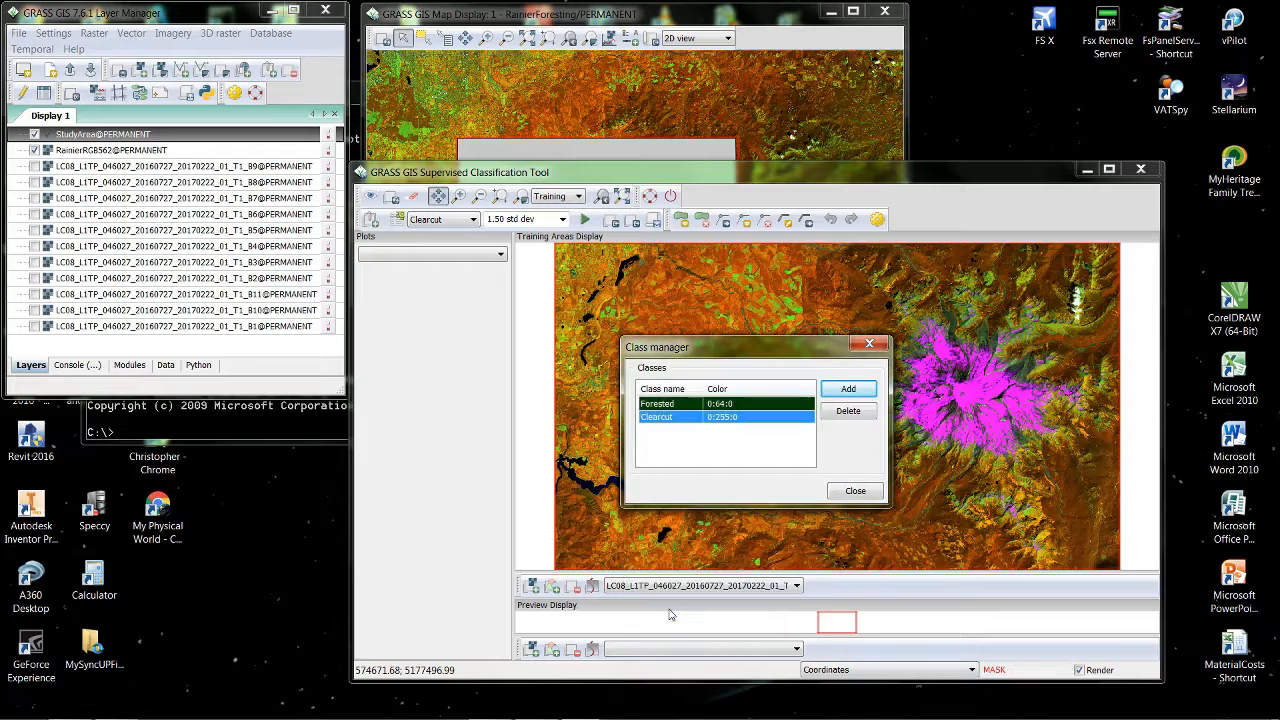
Add a third class named Water and set its color to cyan, 0:255:255.
left_click(848, 390)
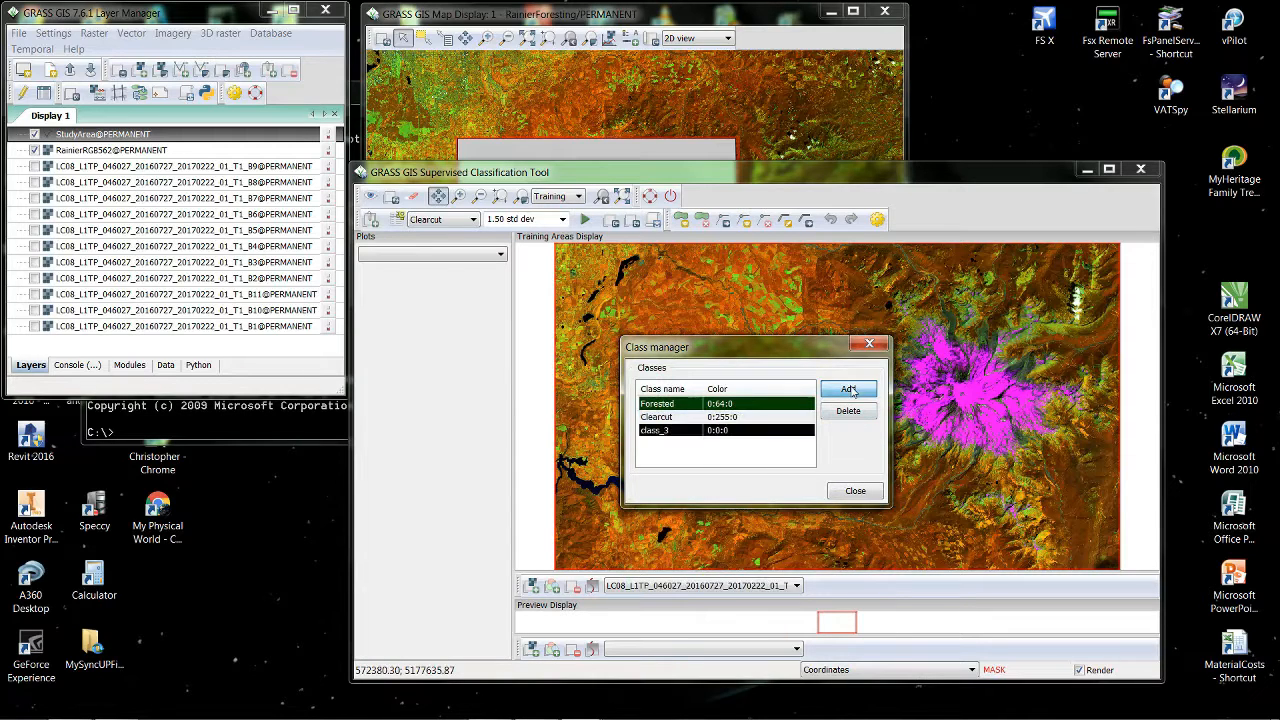
left_click(674, 431)
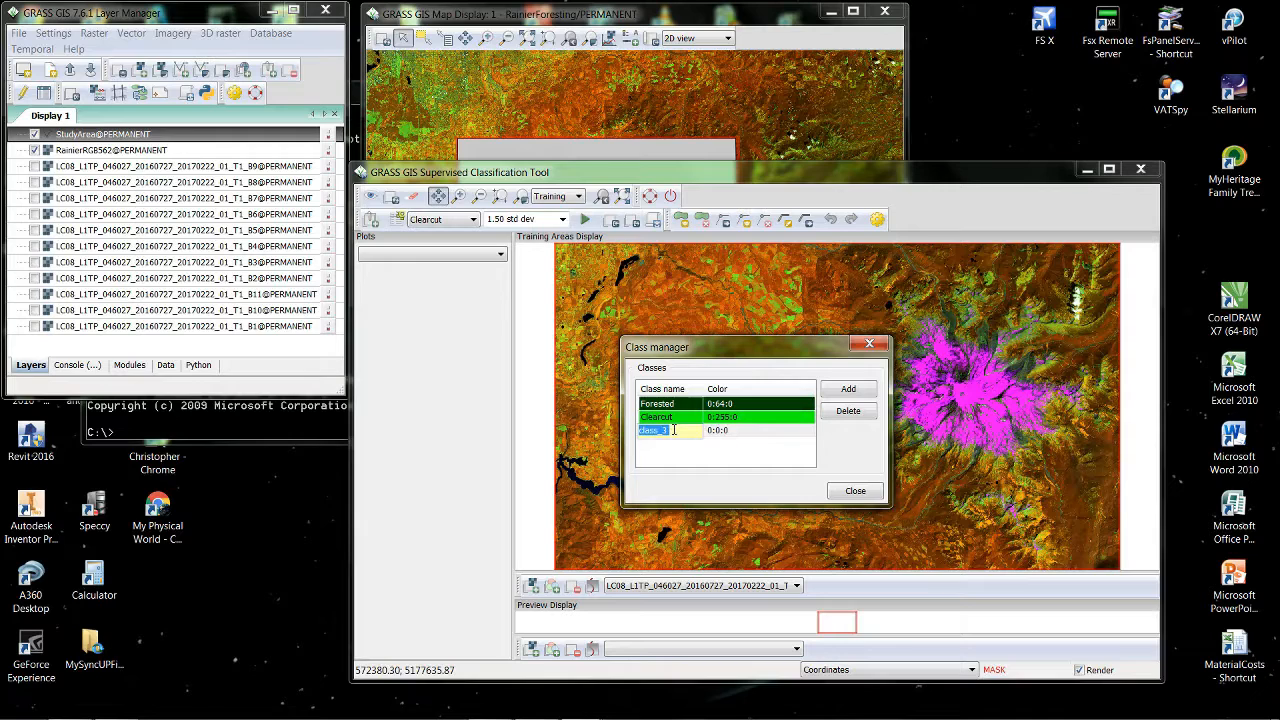
type("Water")
left_click(727, 432)
left_click(741, 460)
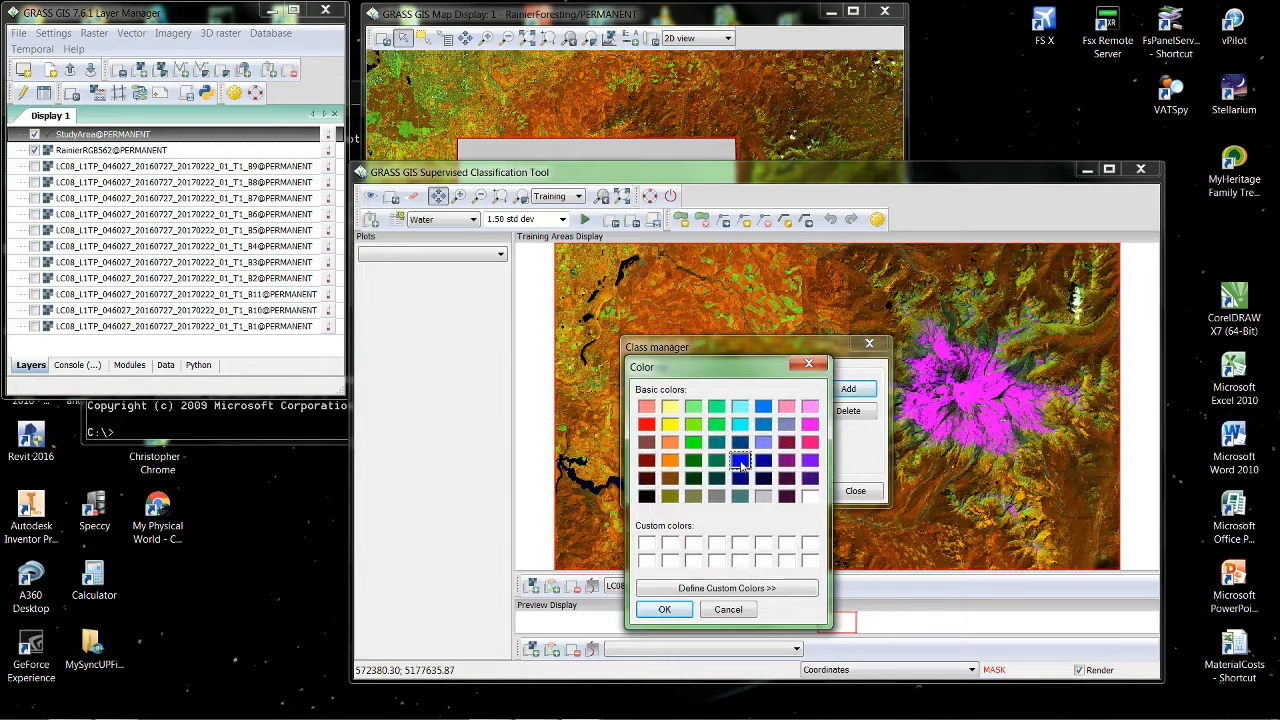
left_click(740, 424)
left_click(664, 610)
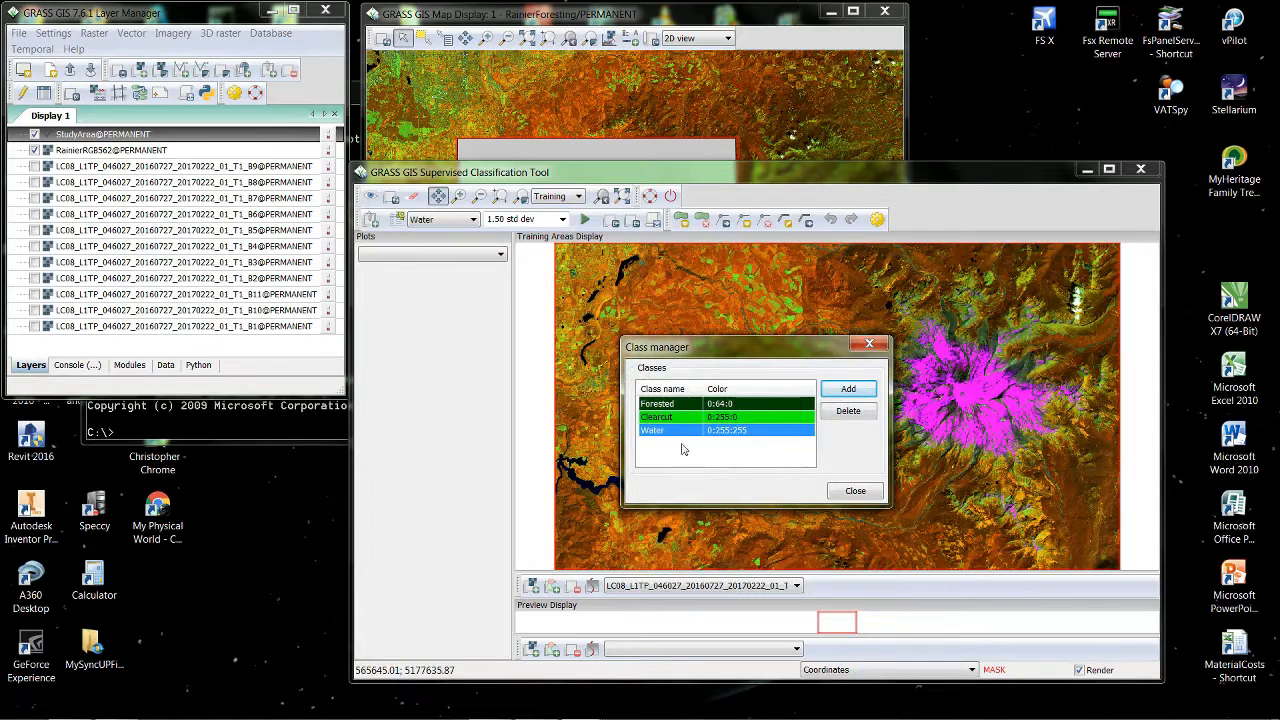
Add a fourth class named IceSnow and set its color to white, 255:255:255.
left_click(848, 389)
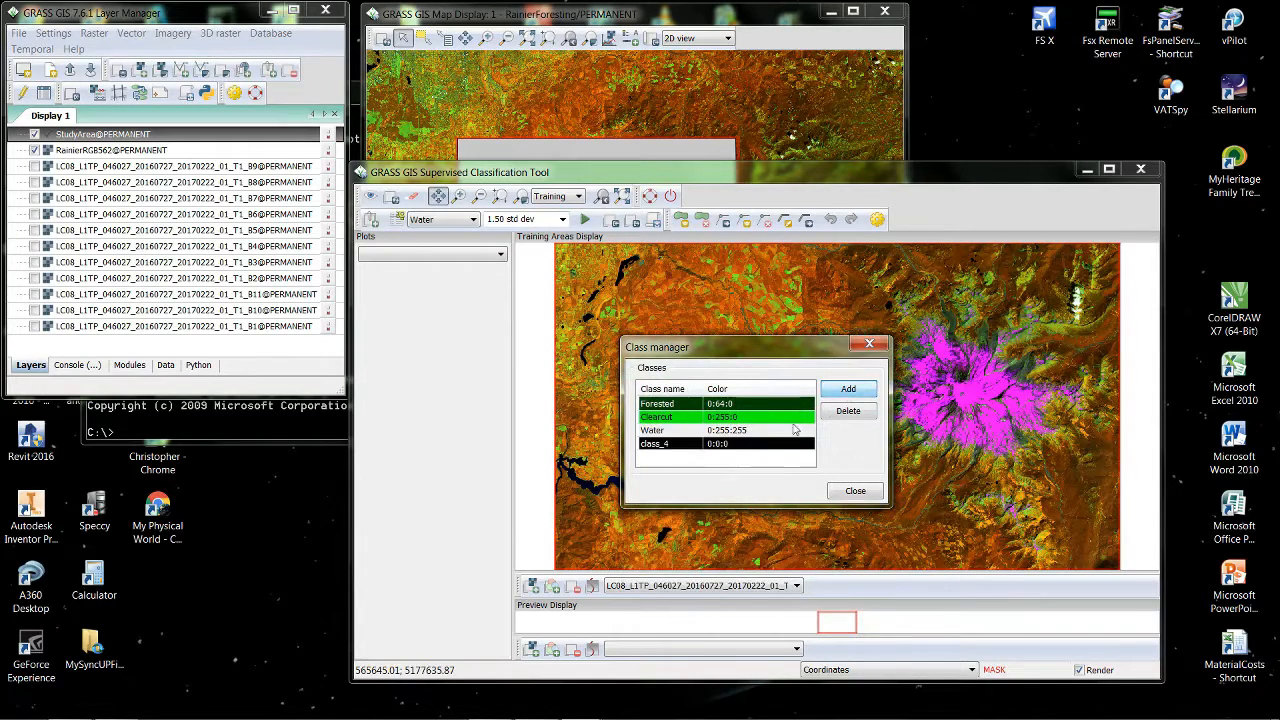
left_click(680, 443)
left_click(680, 443)
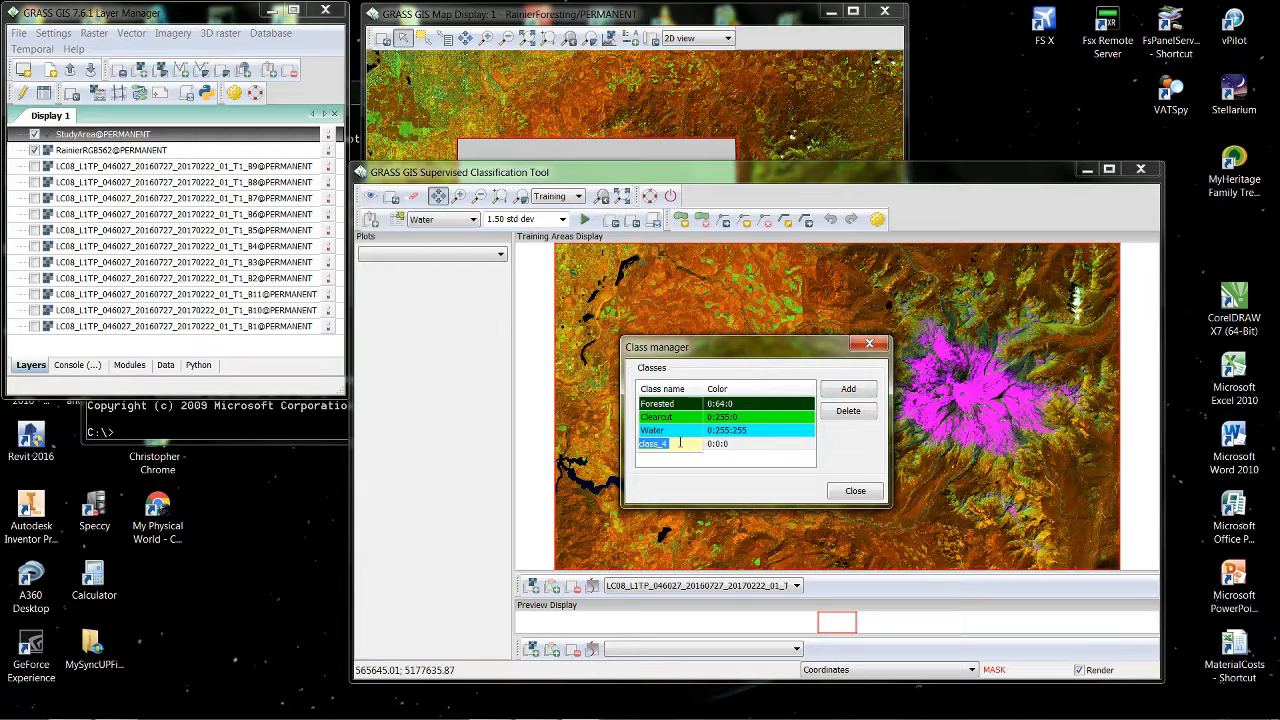
type("IceSnow")
left_click(726, 444)
left_click(810, 496)
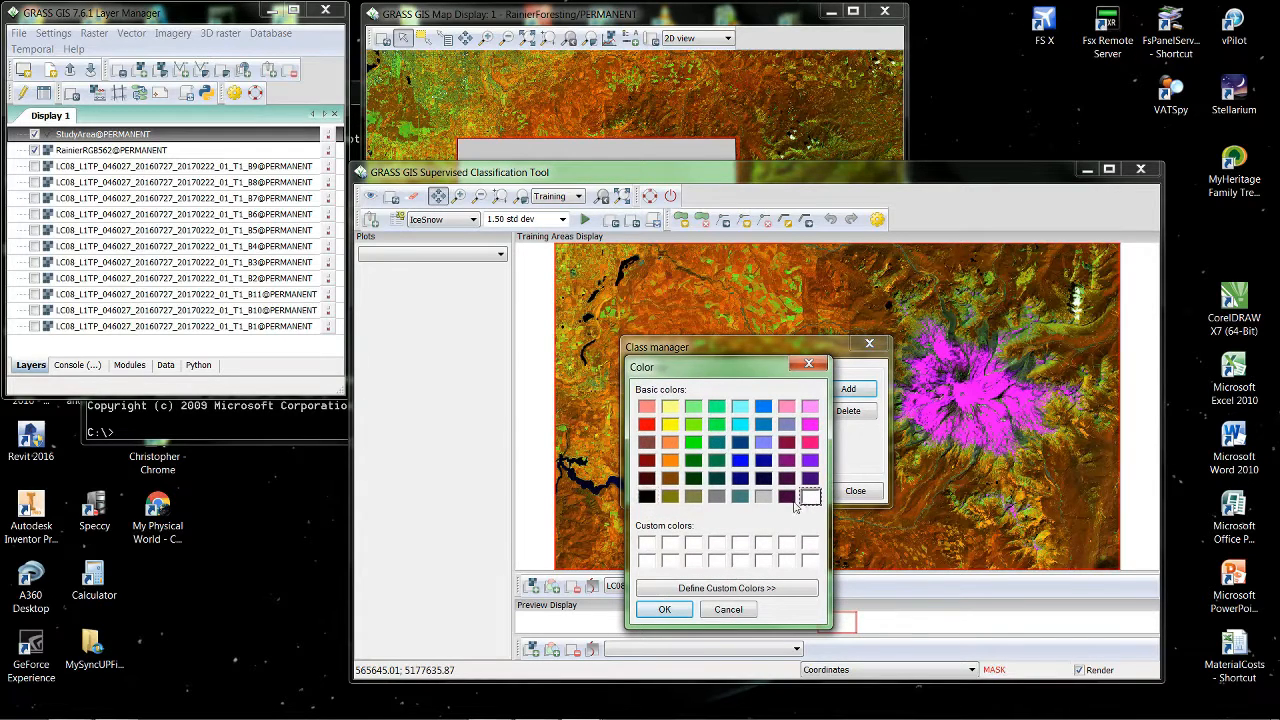
left_click(665, 610)
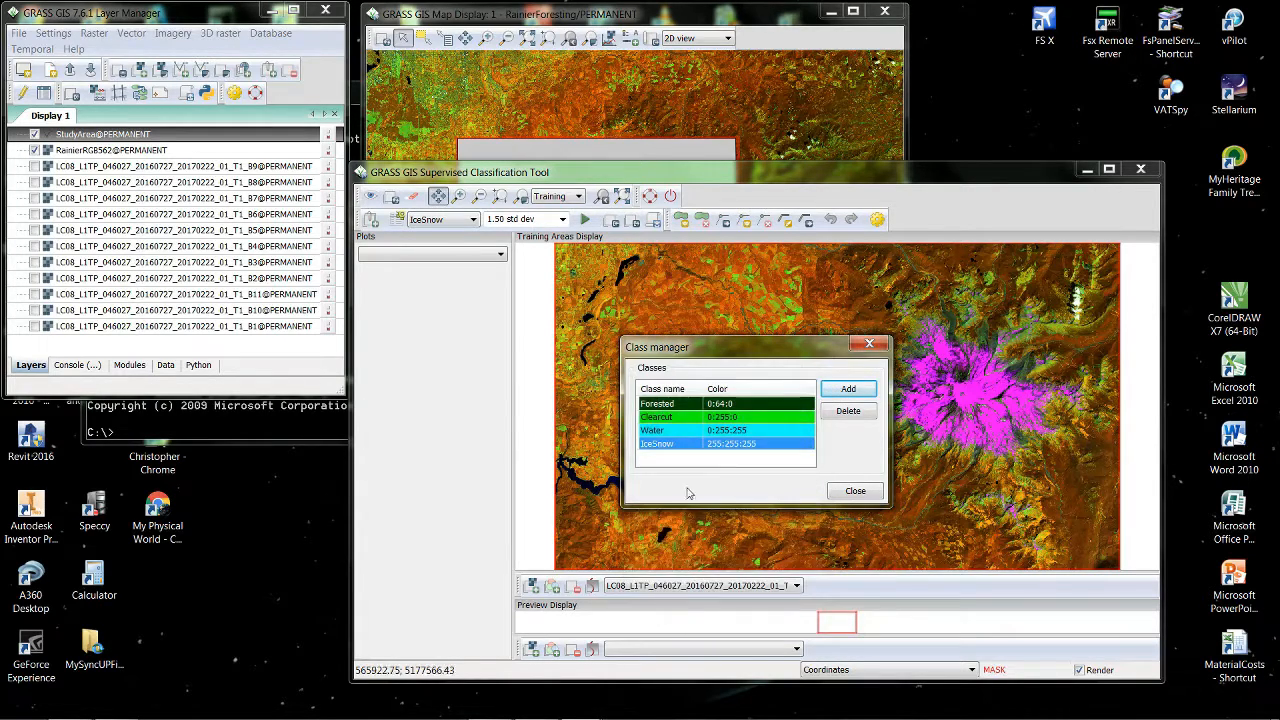
Add a fifth class named Barren and set its color to orange, 255:128:0.
left_click(848, 389)
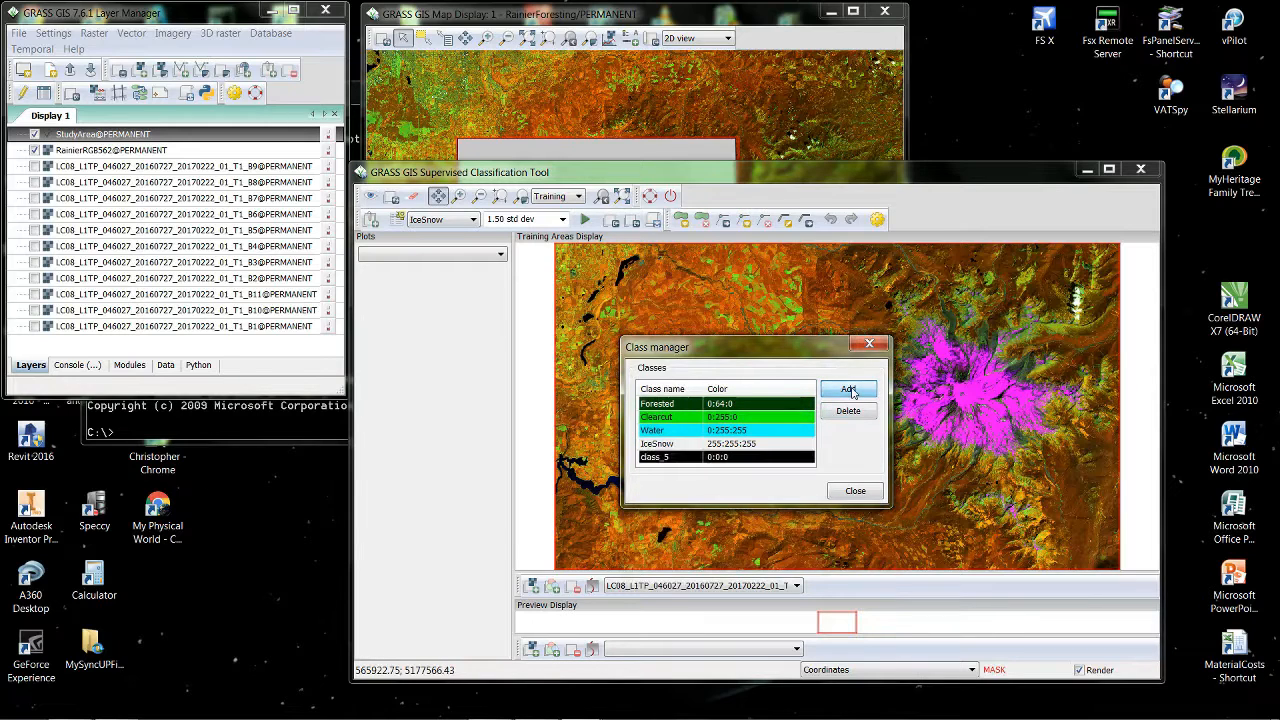
left_click(671, 456)
left_click(672, 456)
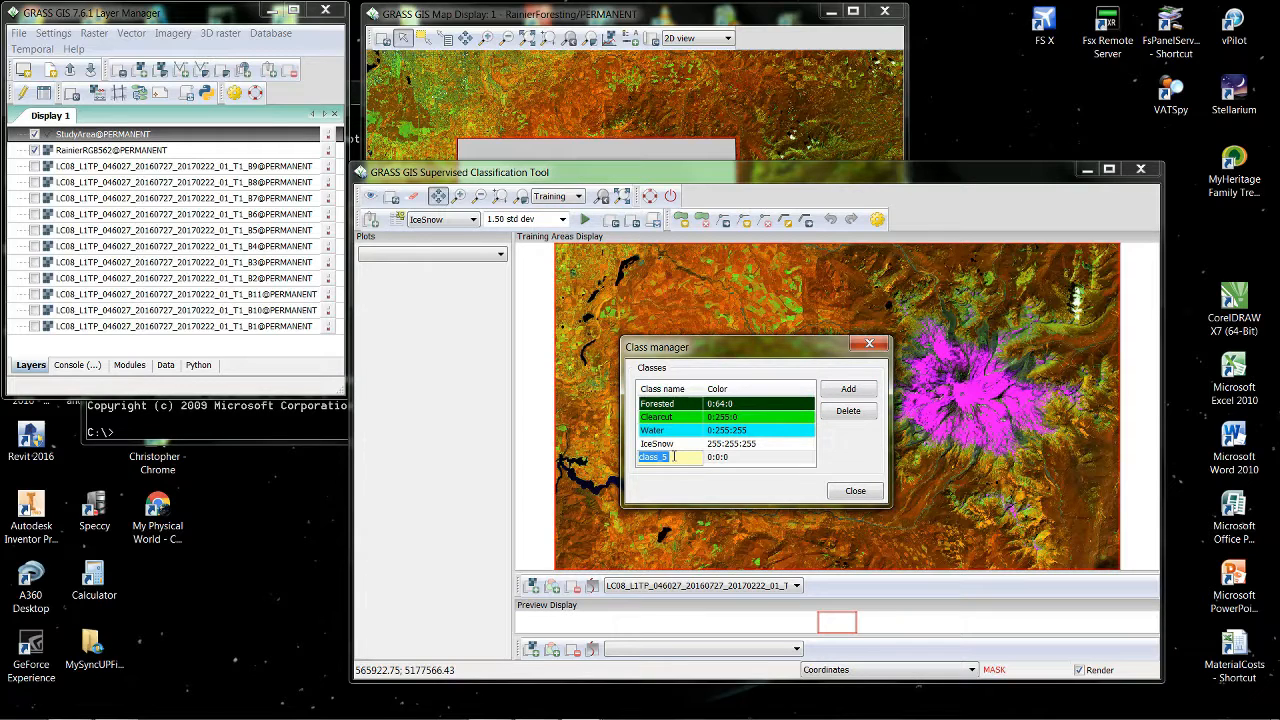
type("Barren")
left_click(733, 457)
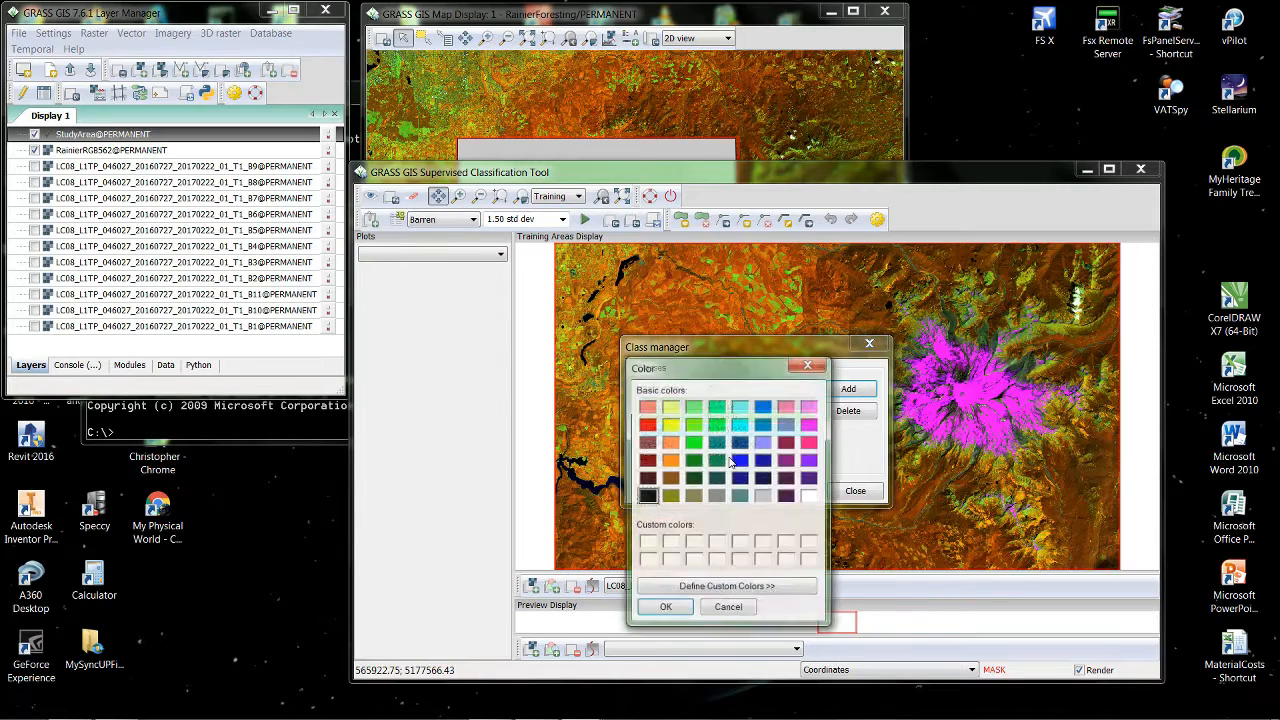
left_click(672, 462)
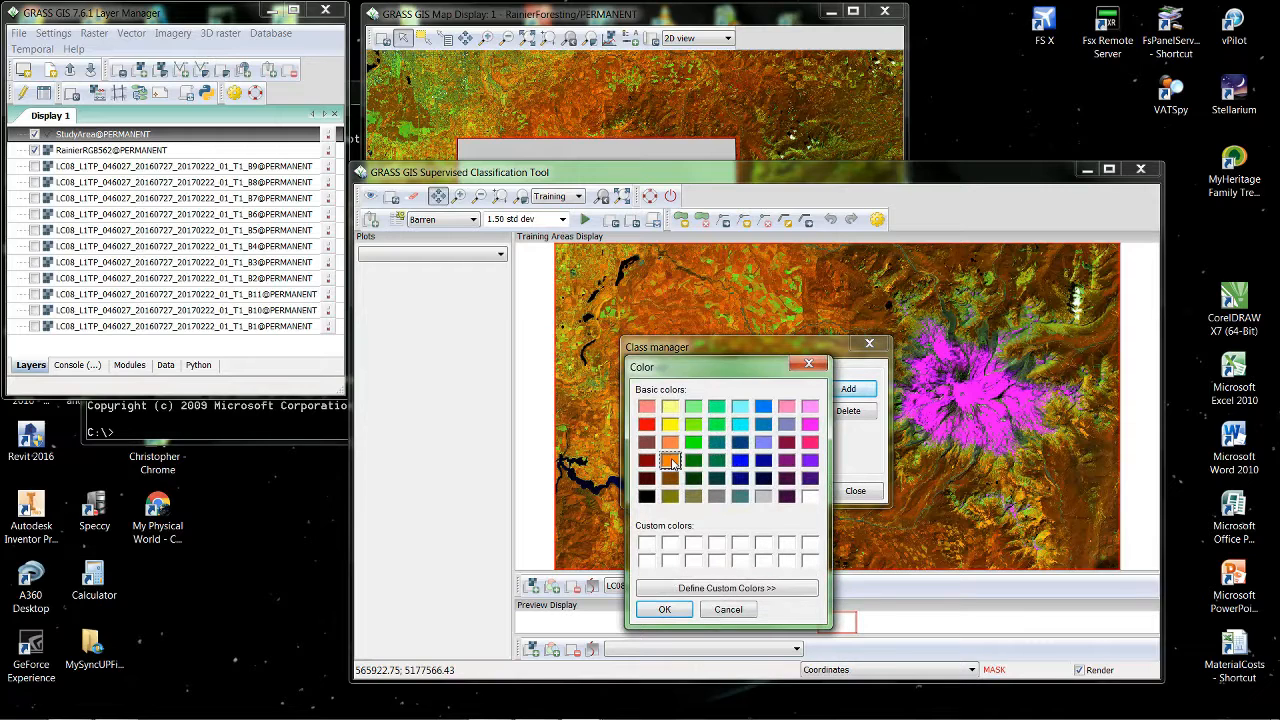
left_click(685, 610)
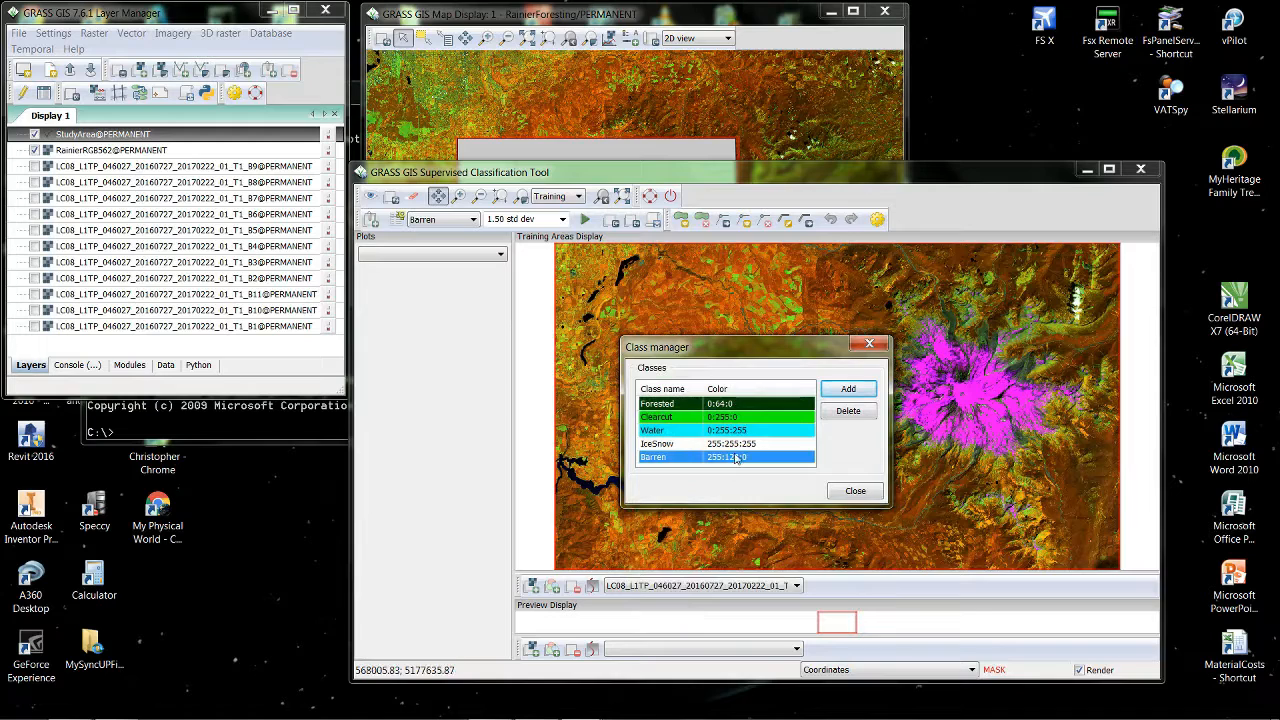
Add a sixth class named Other colored light red, 255:128:128, and move the class manager clear of the western training area.
left_click(850, 393)
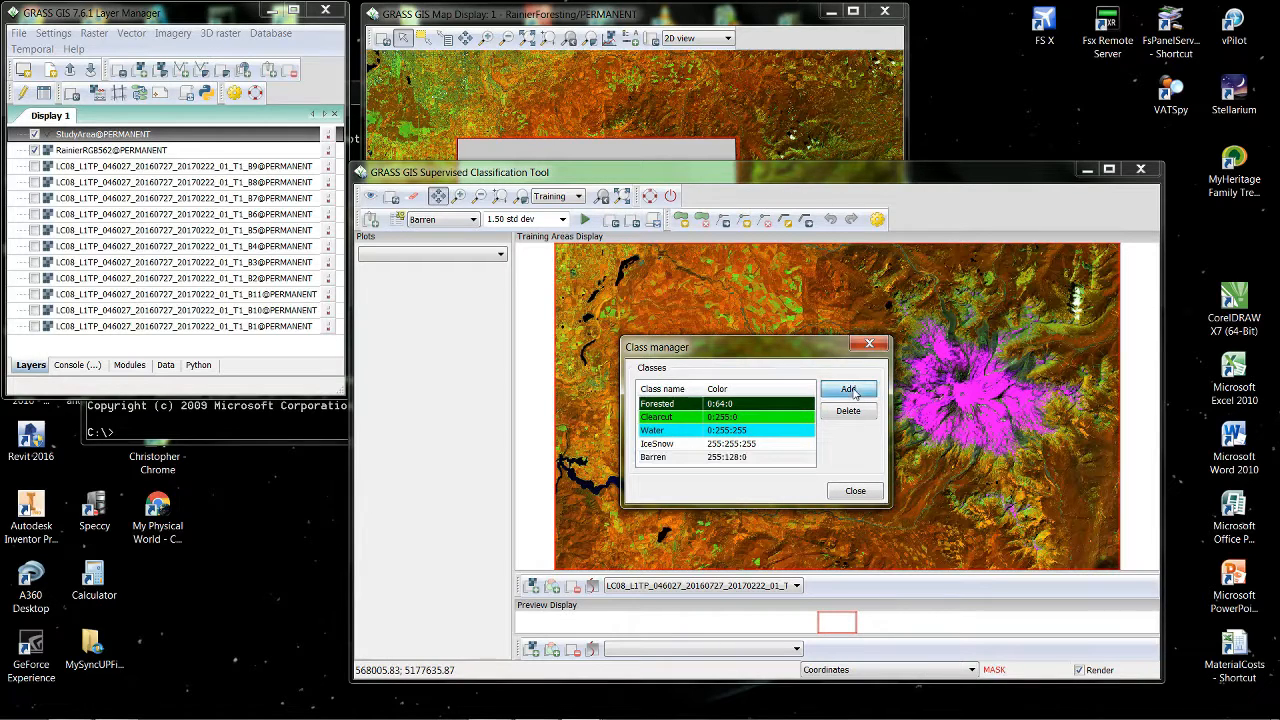
scroll(730, 460, "down", 1)
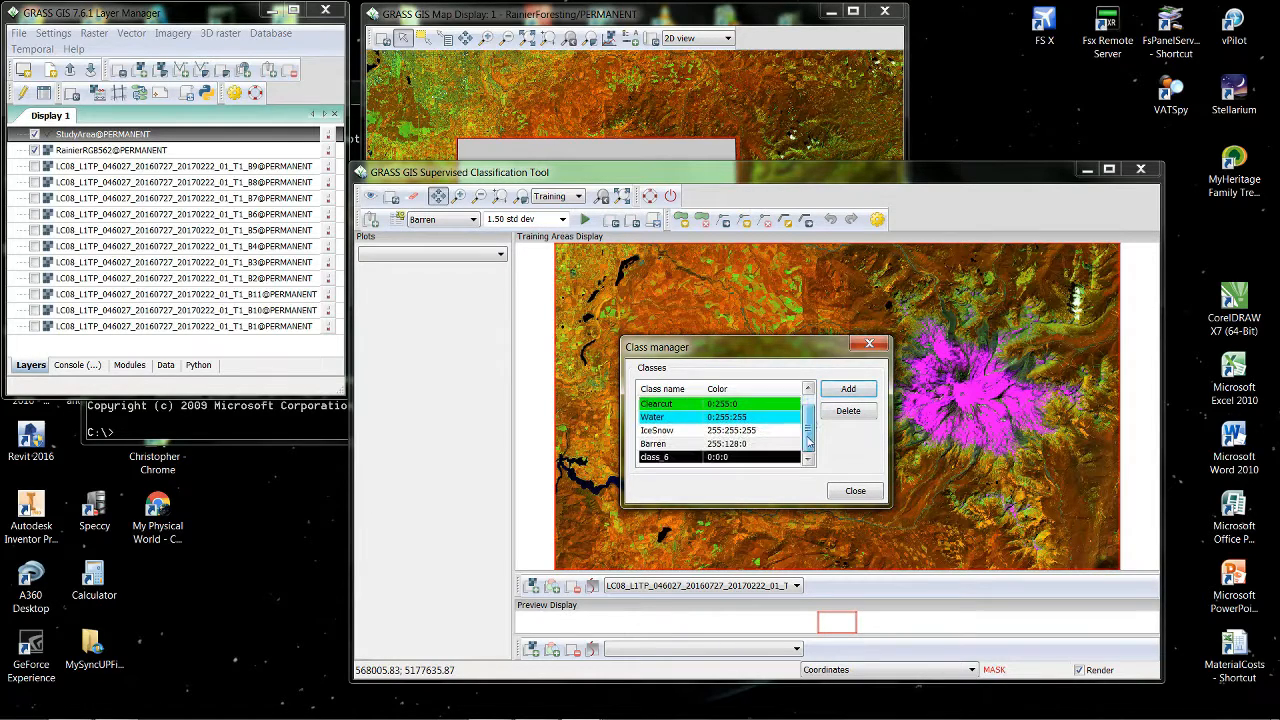
left_click(676, 457)
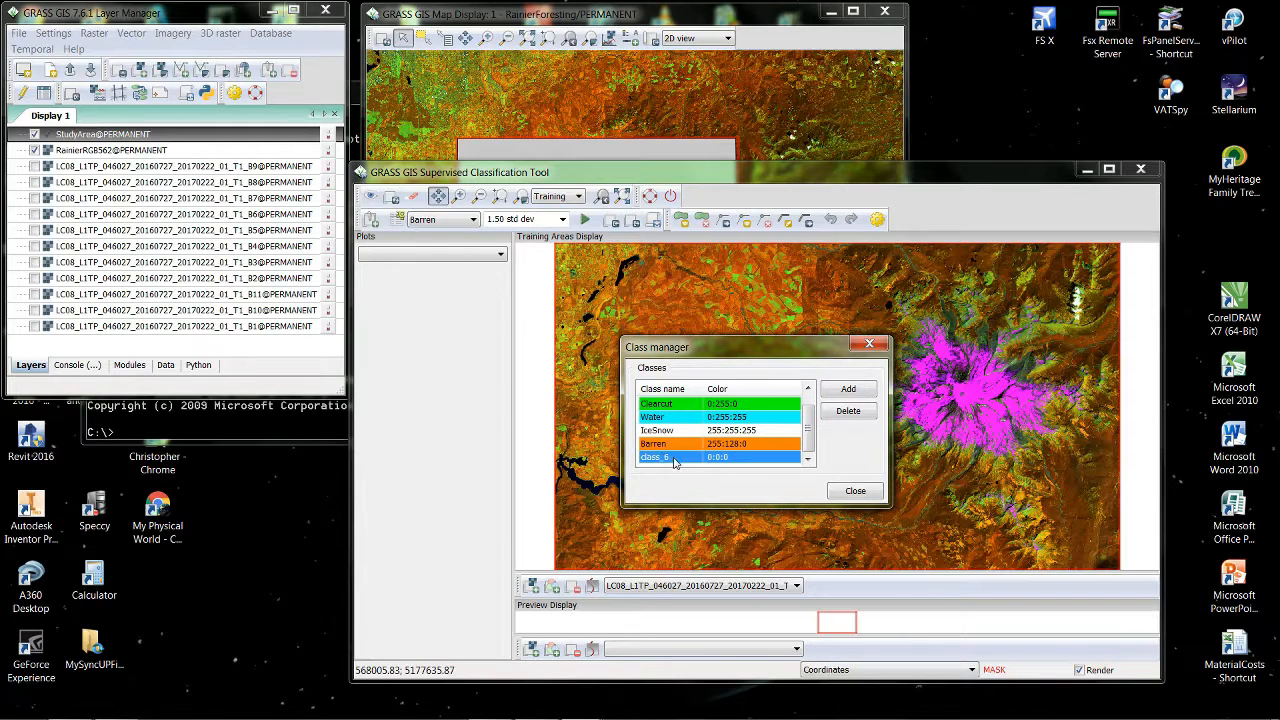
left_click(674, 457)
type("Other")
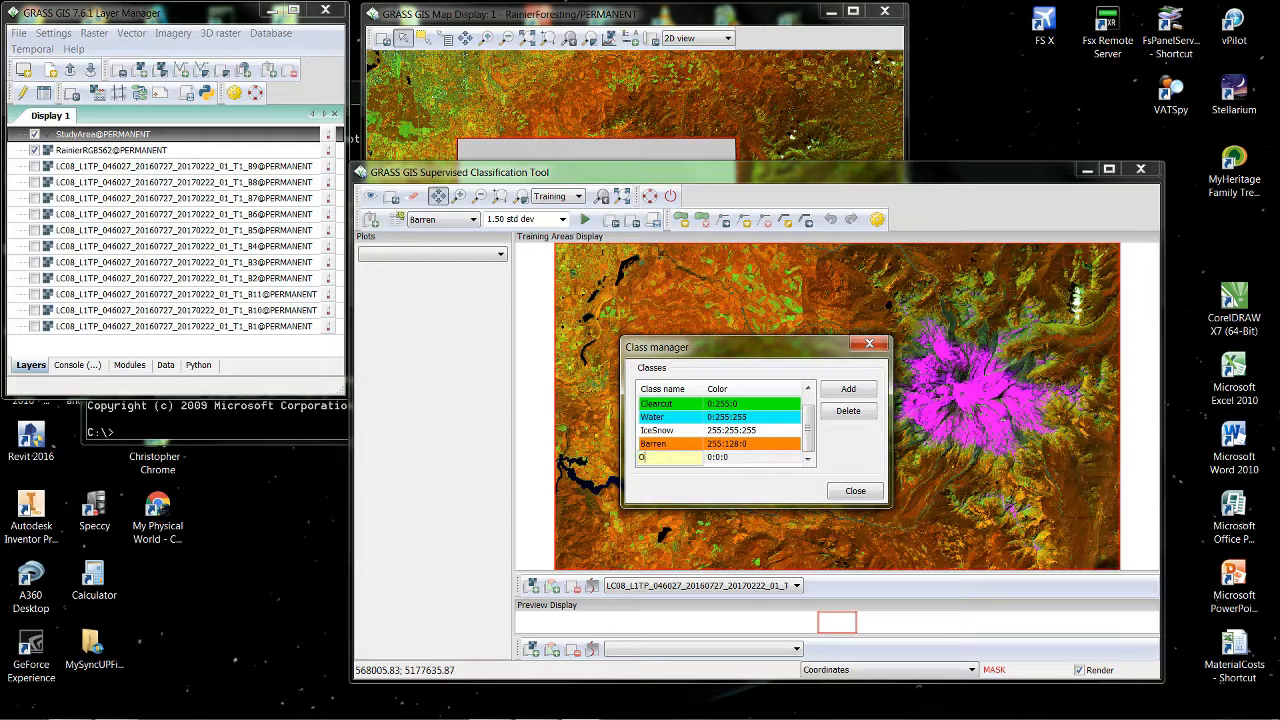
left_click(726, 458)
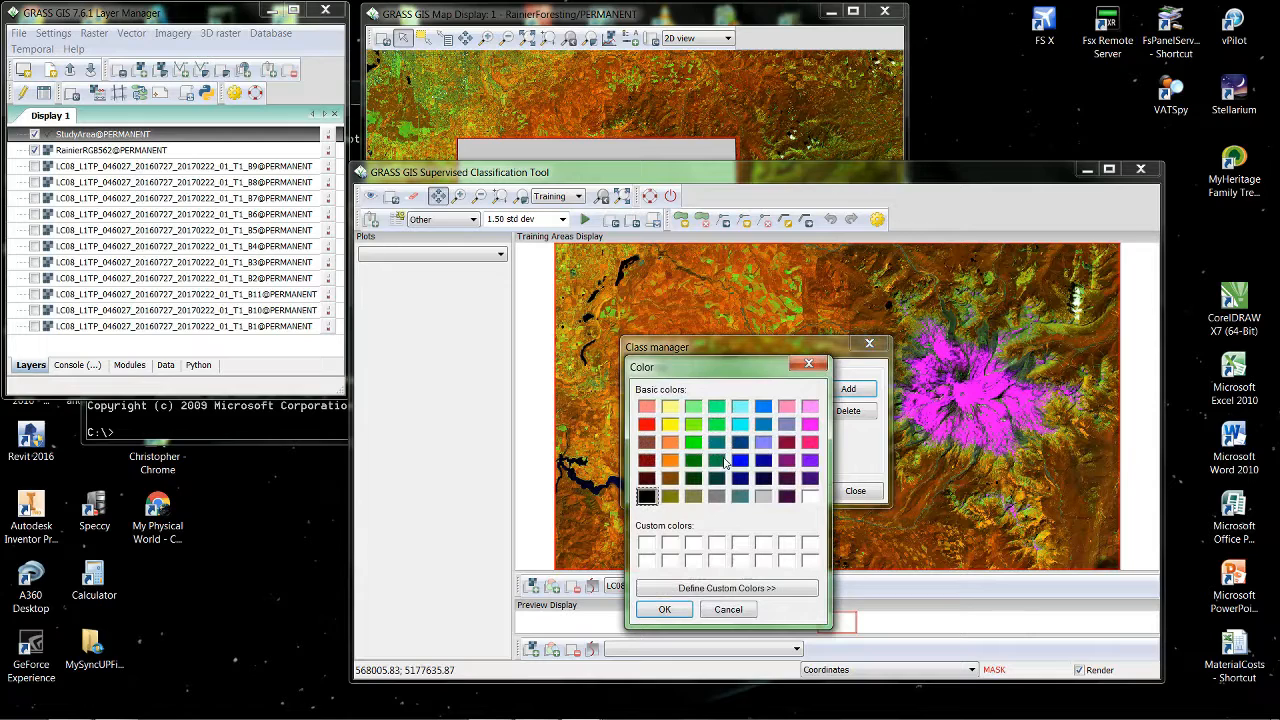
left_click(647, 407)
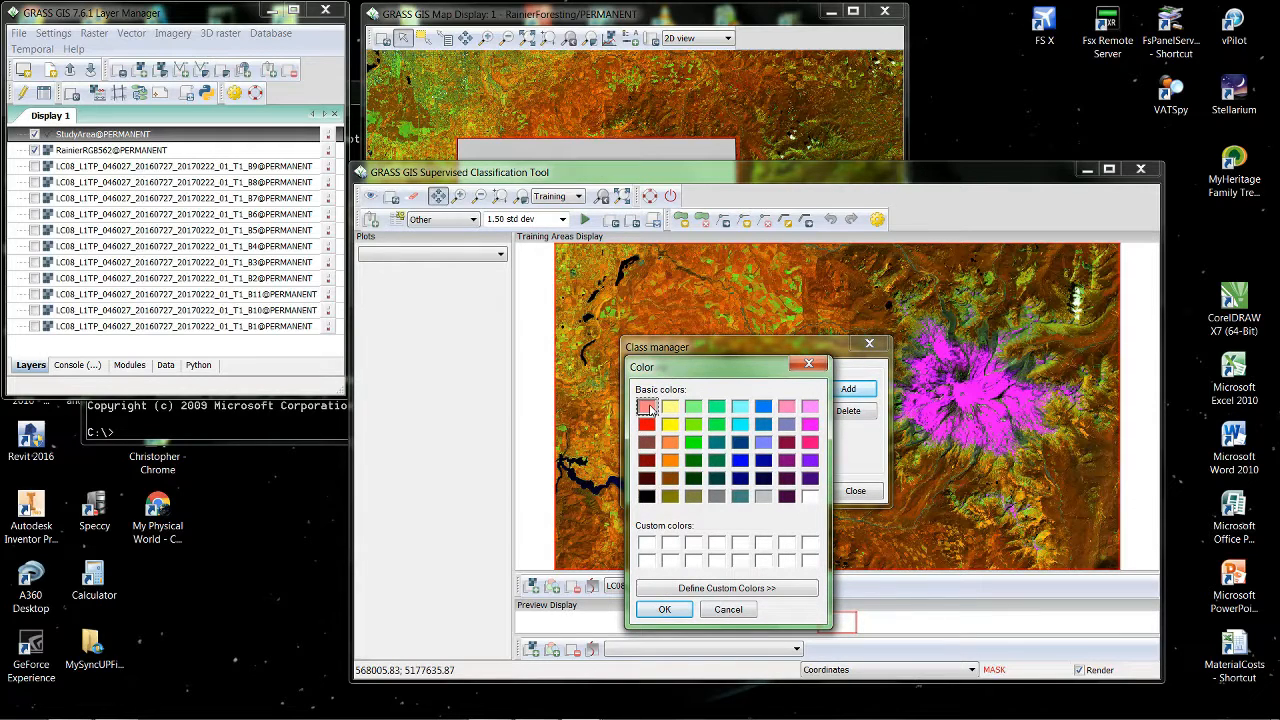
left_click(665, 610)
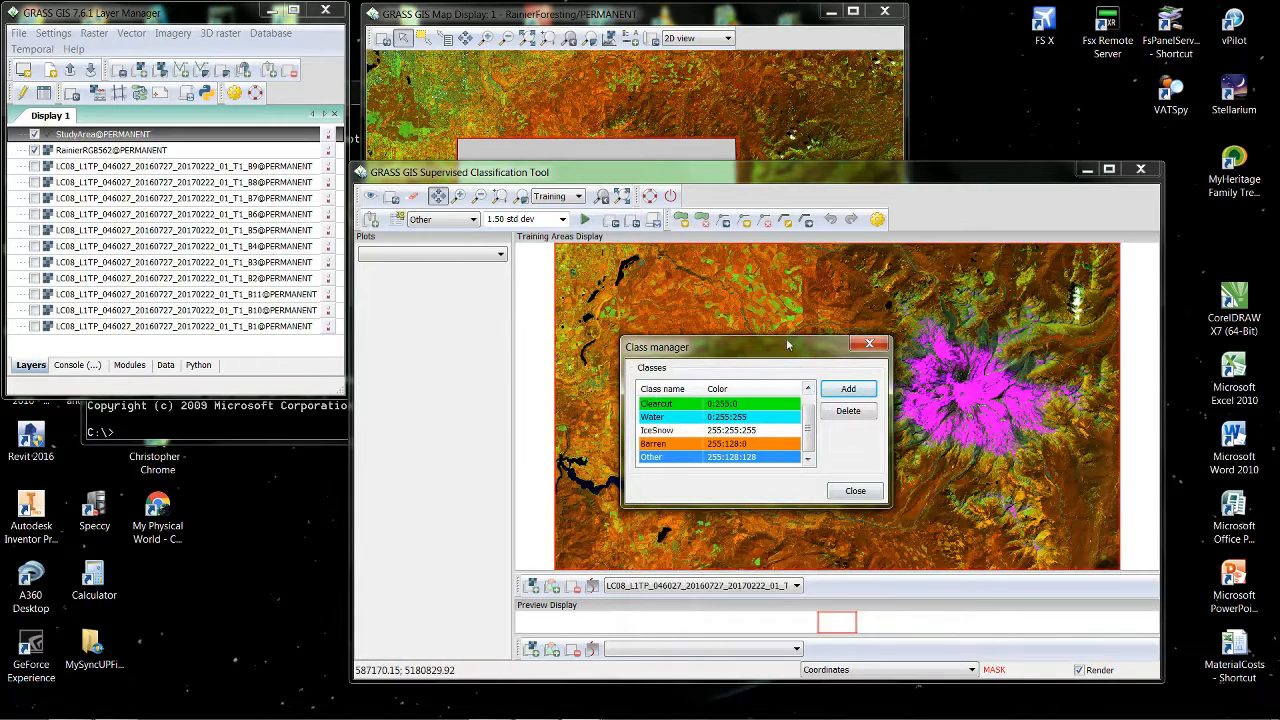
left_click_drag(793, 357, 1052, 282)
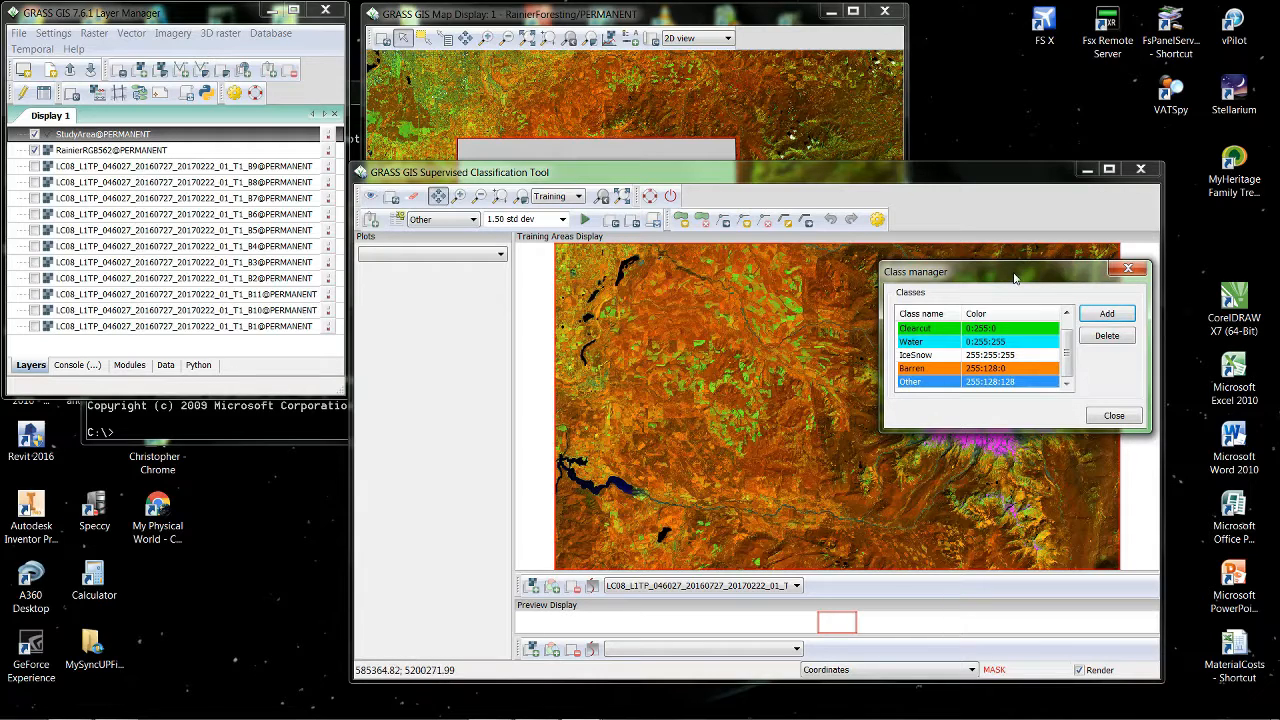
Close the class manager, dismiss the Windows color scheme prompt, and reposition the Supervised Classification Tool window.
left_click_drag(1014, 278, 814, 320)
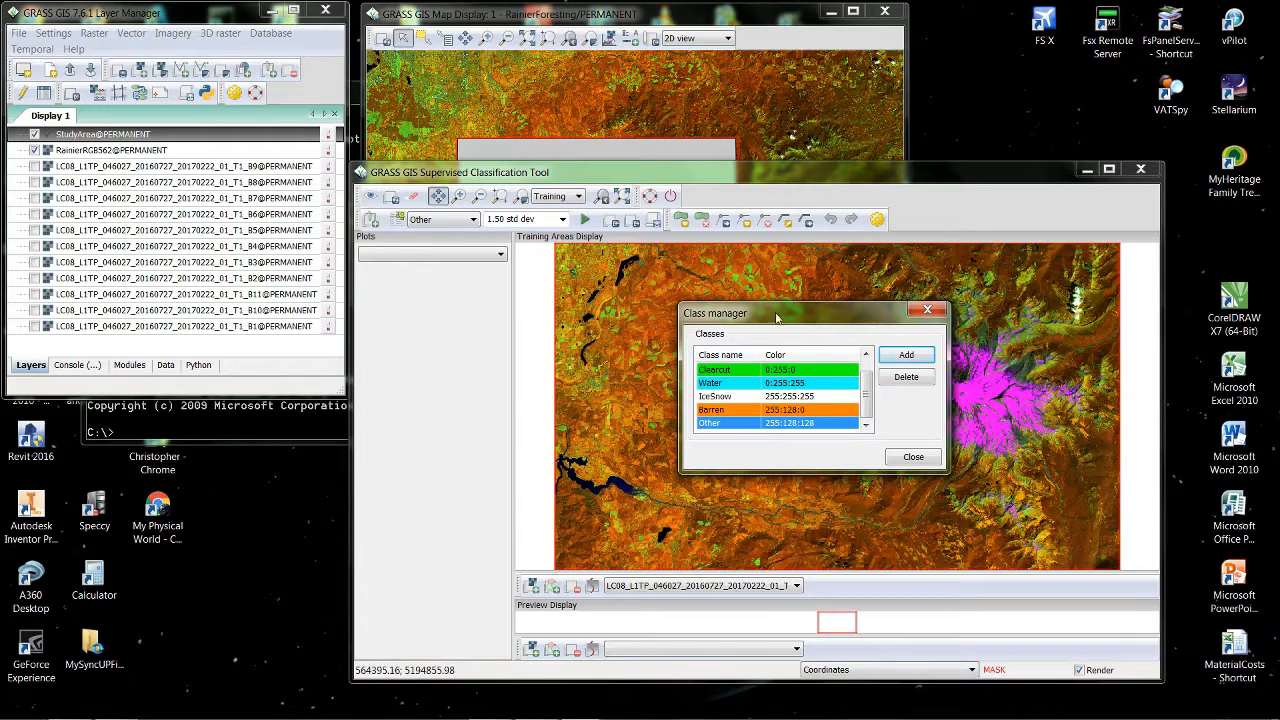
left_click_drag(792, 316, 678, 309)
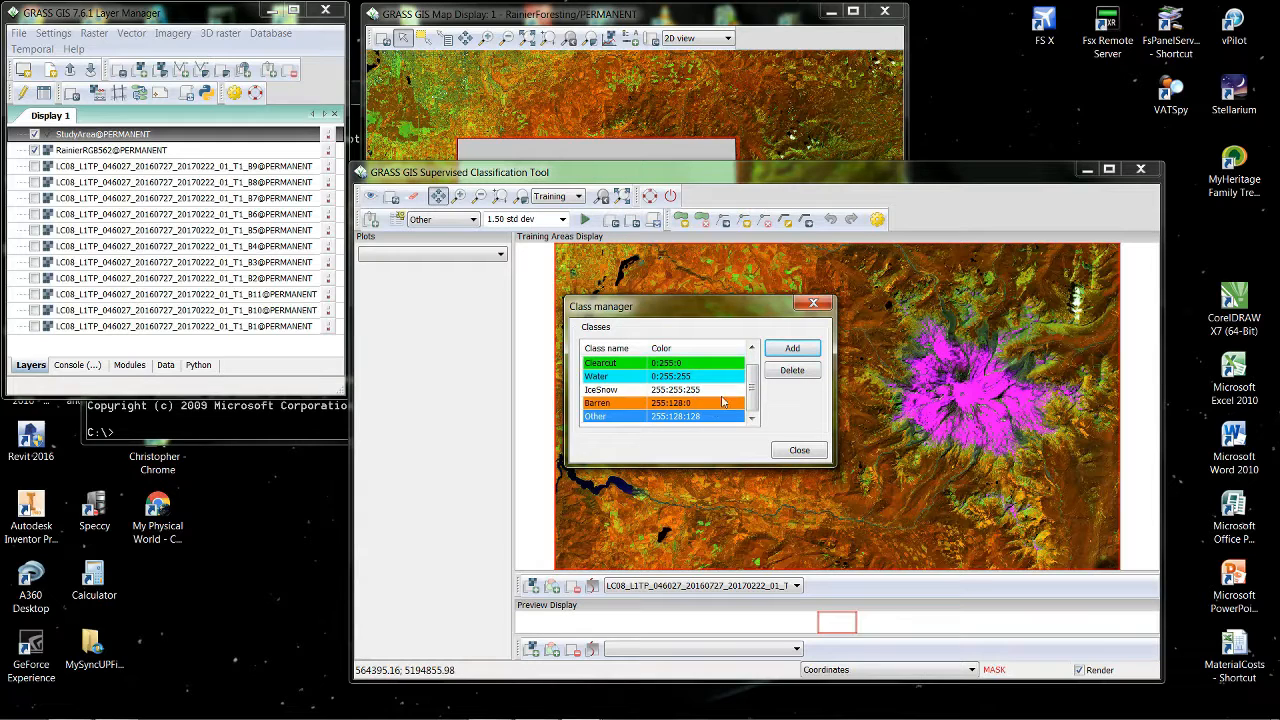
mouse_move(749, 398)
left_mouse_down()
mouse_move(749, 380)
mouse_move(753, 403)
left_mouse_up()
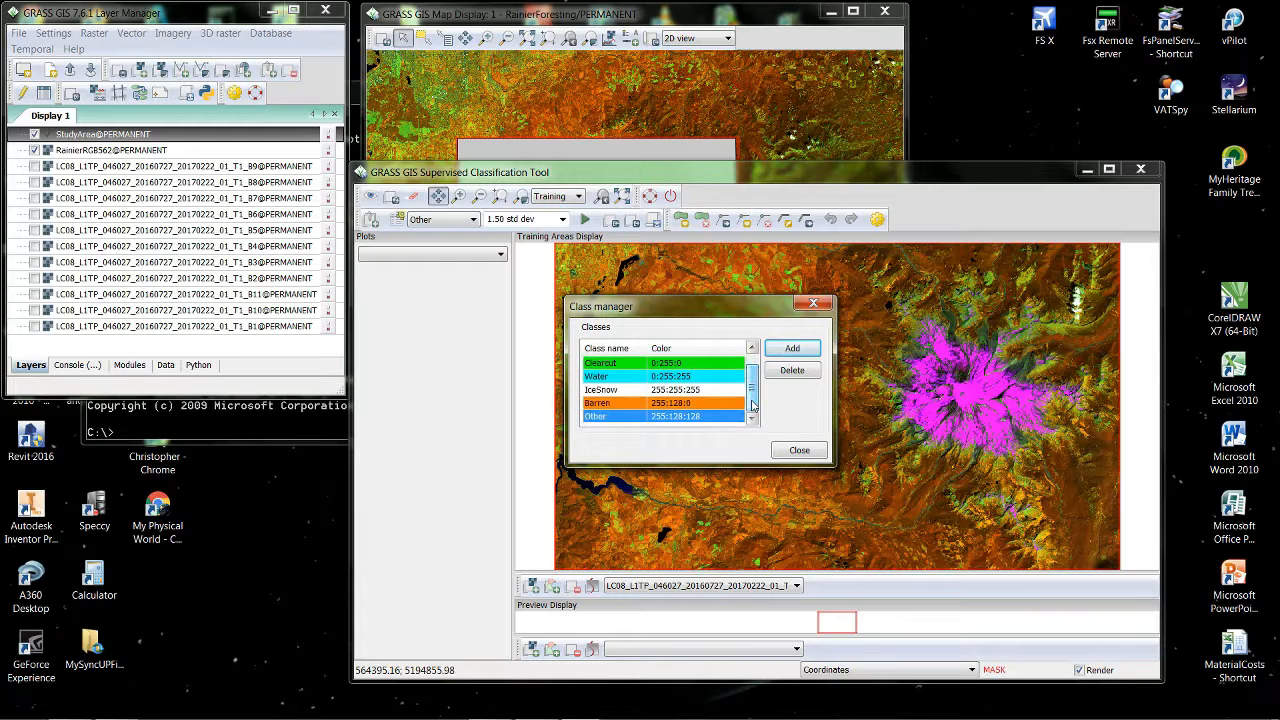
left_click(799, 451)
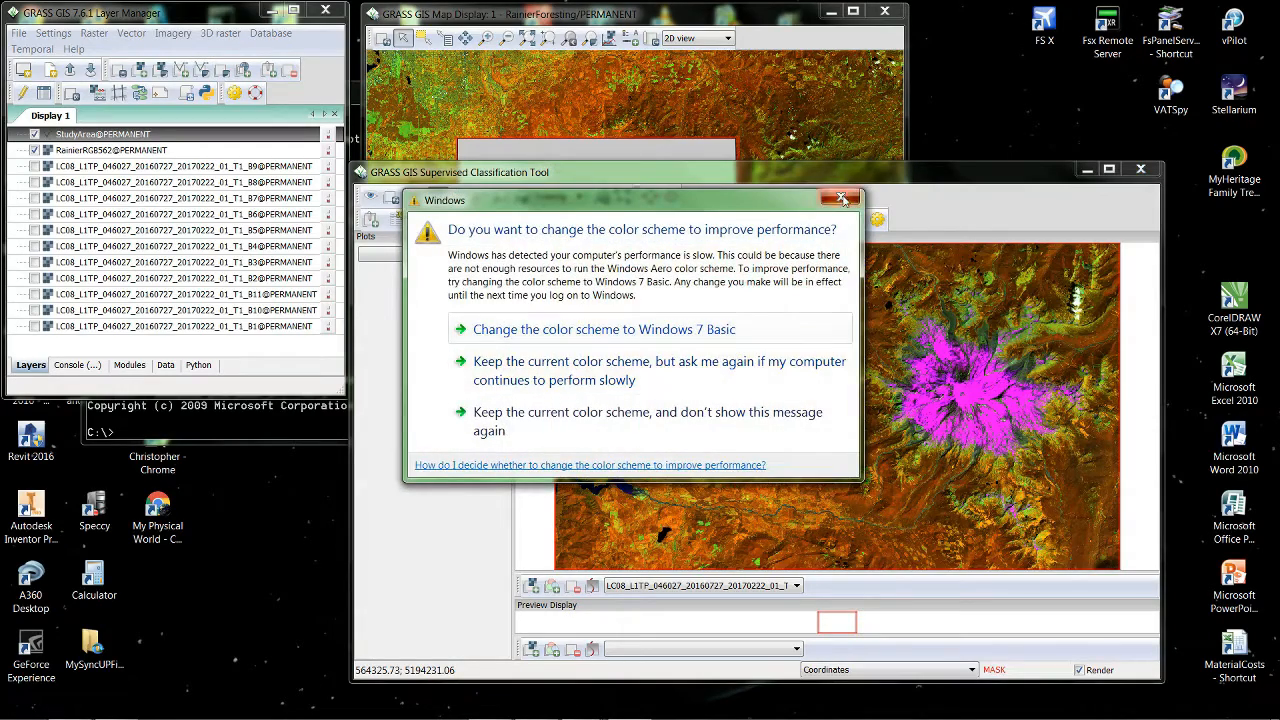
left_click(839, 197)
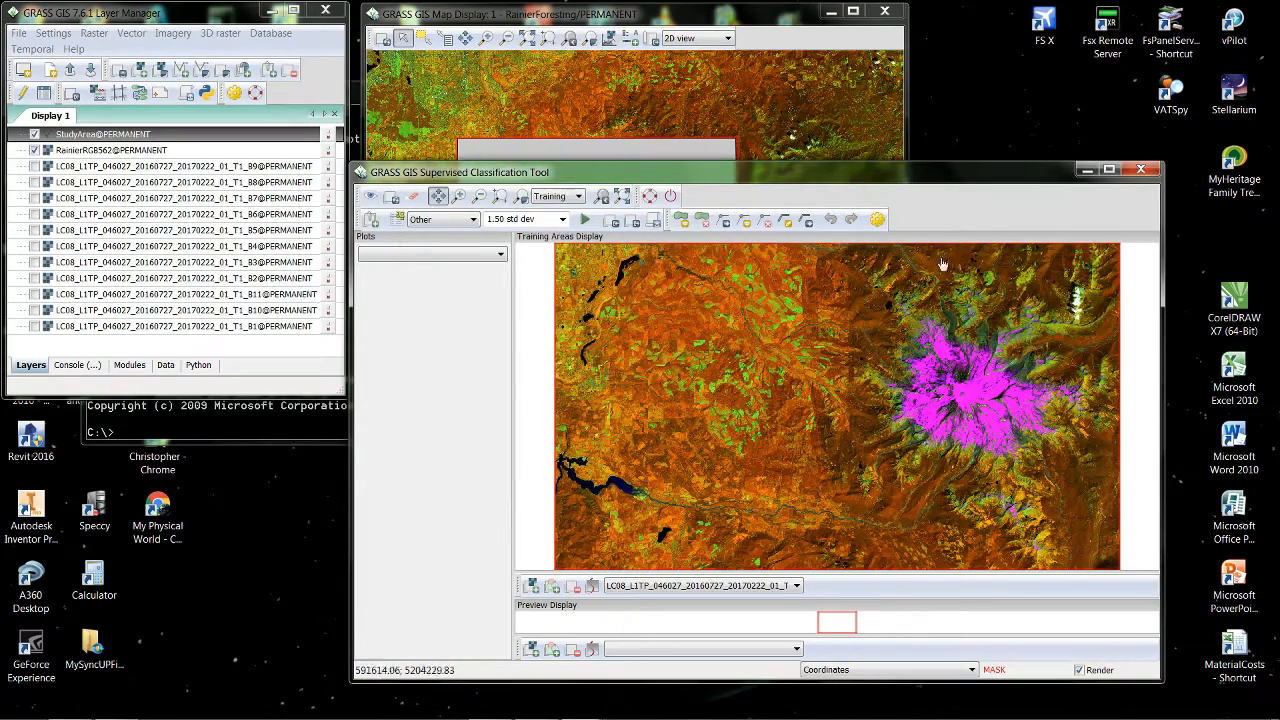
left_click_drag(882, 172, 872, 139)
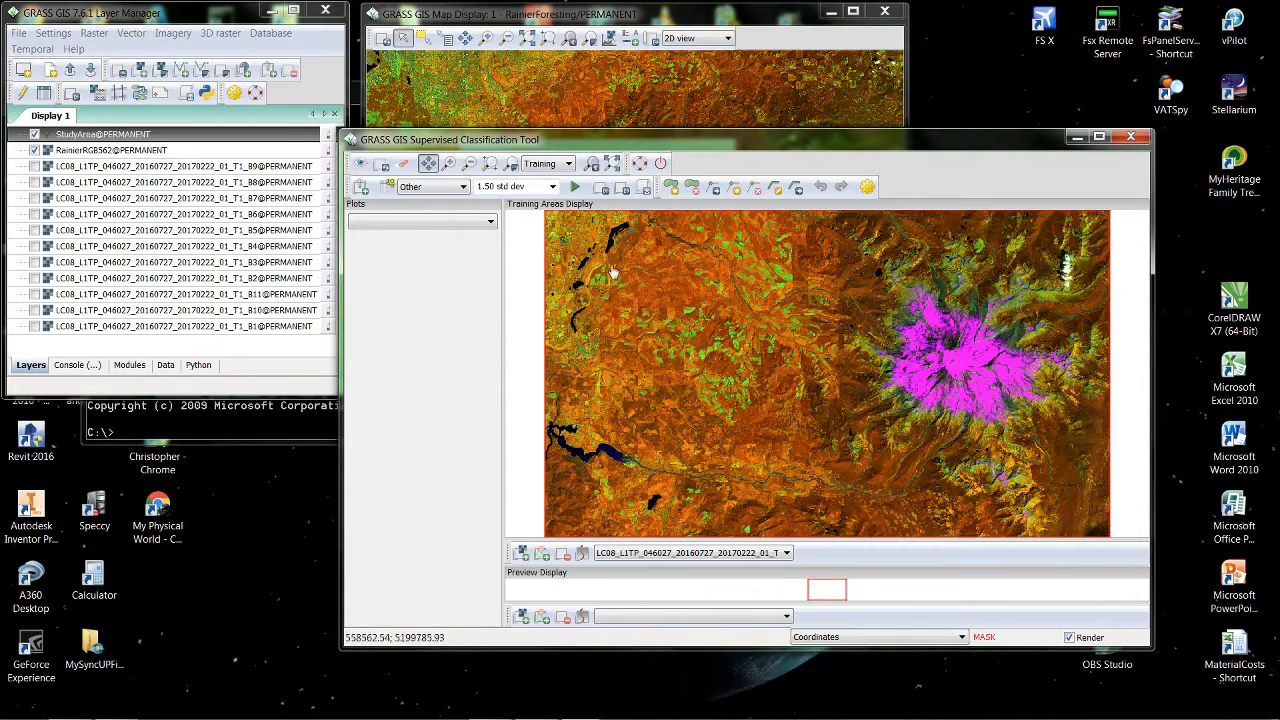
Select the IceSnow class and digitize a training polygon on the magenta snowfield on the mountain's western flank.
left_click(463, 188)
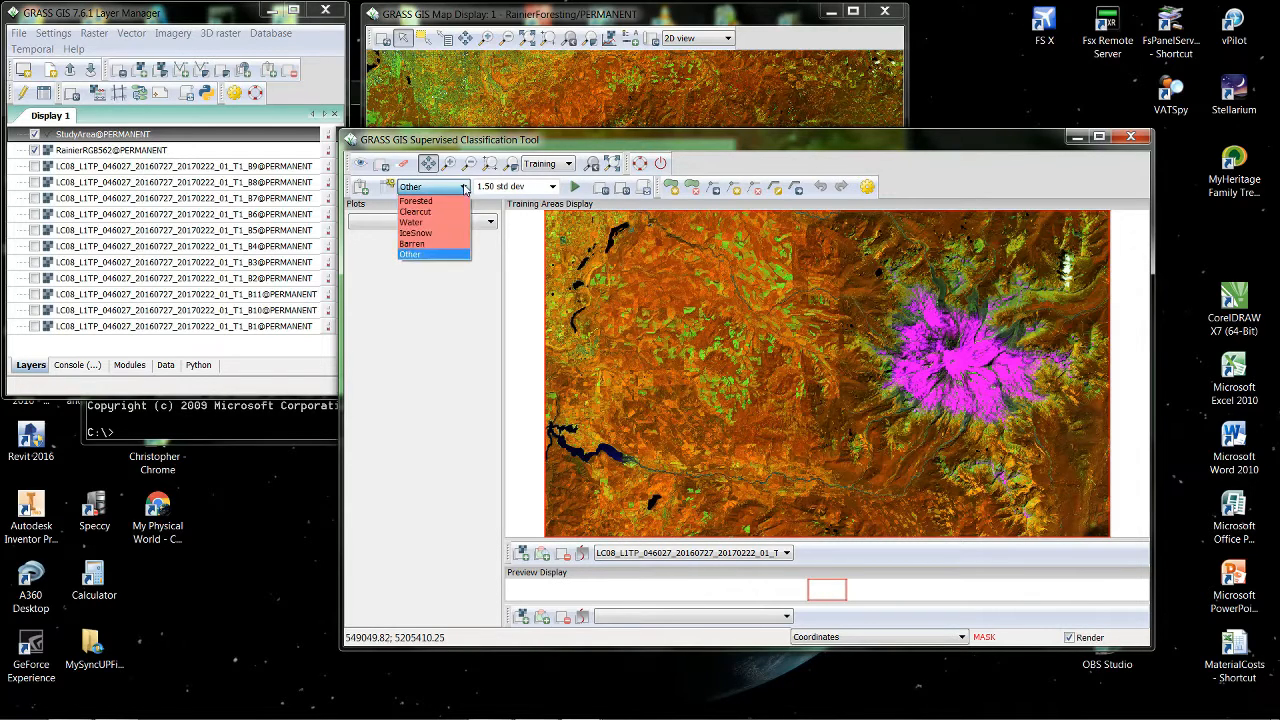
left_click(438, 234)
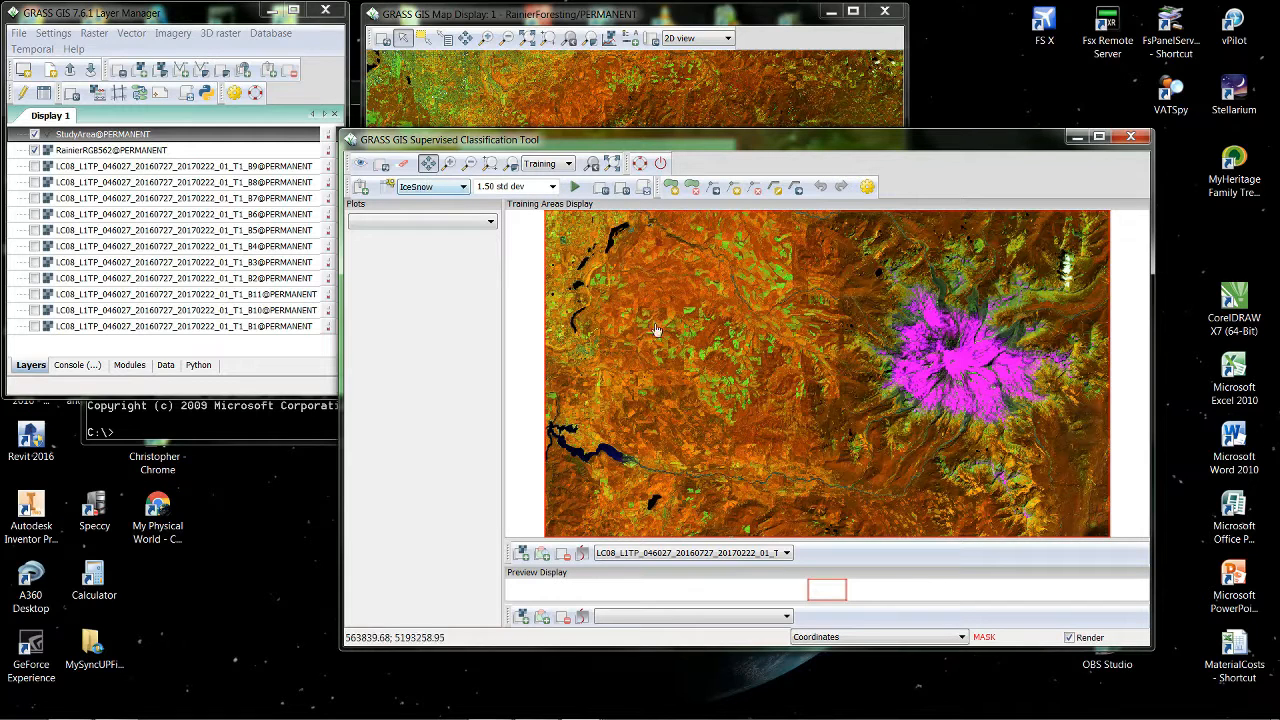
left_click(670, 188)
left_click(670, 190)
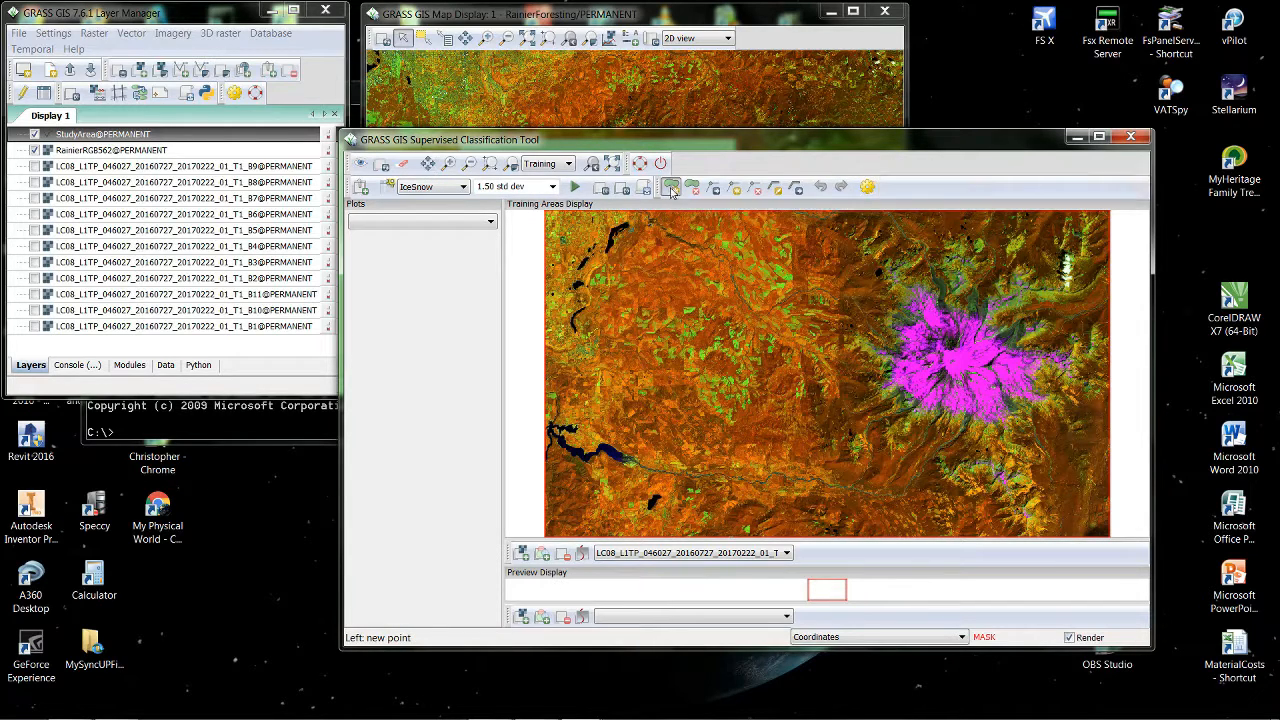
left_click(449, 165)
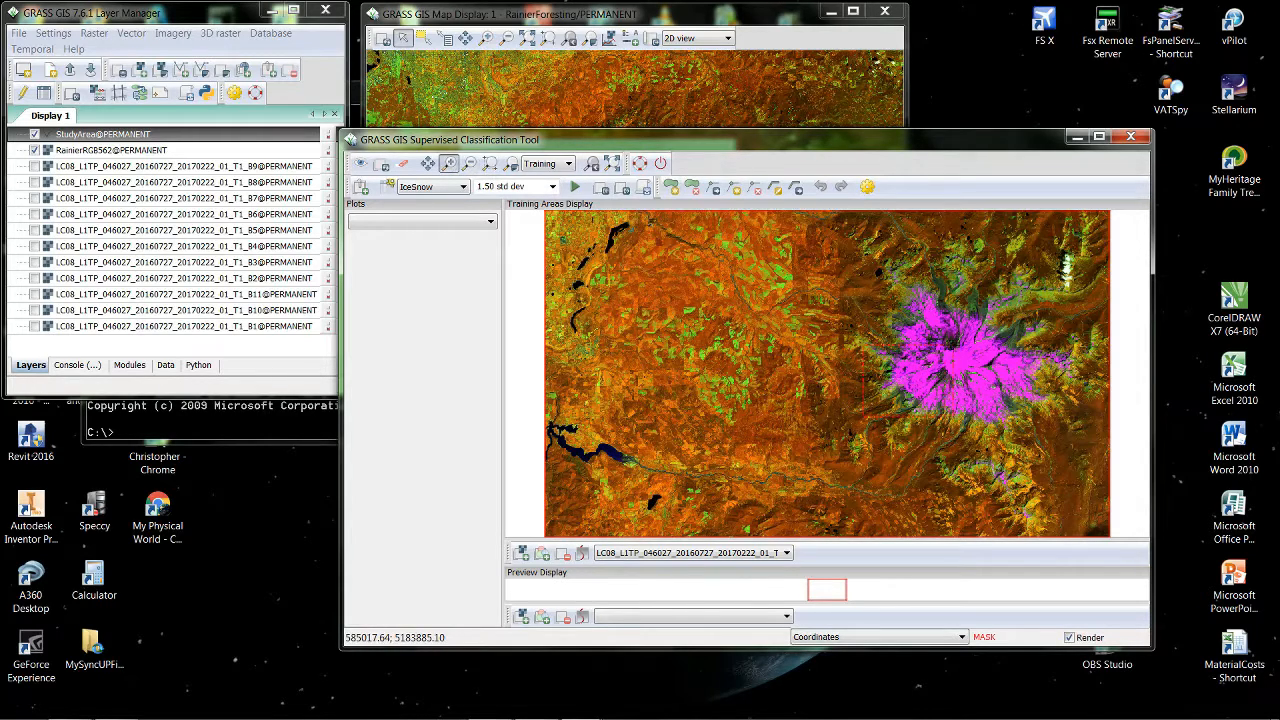
left_click_drag(864, 416, 967, 341)
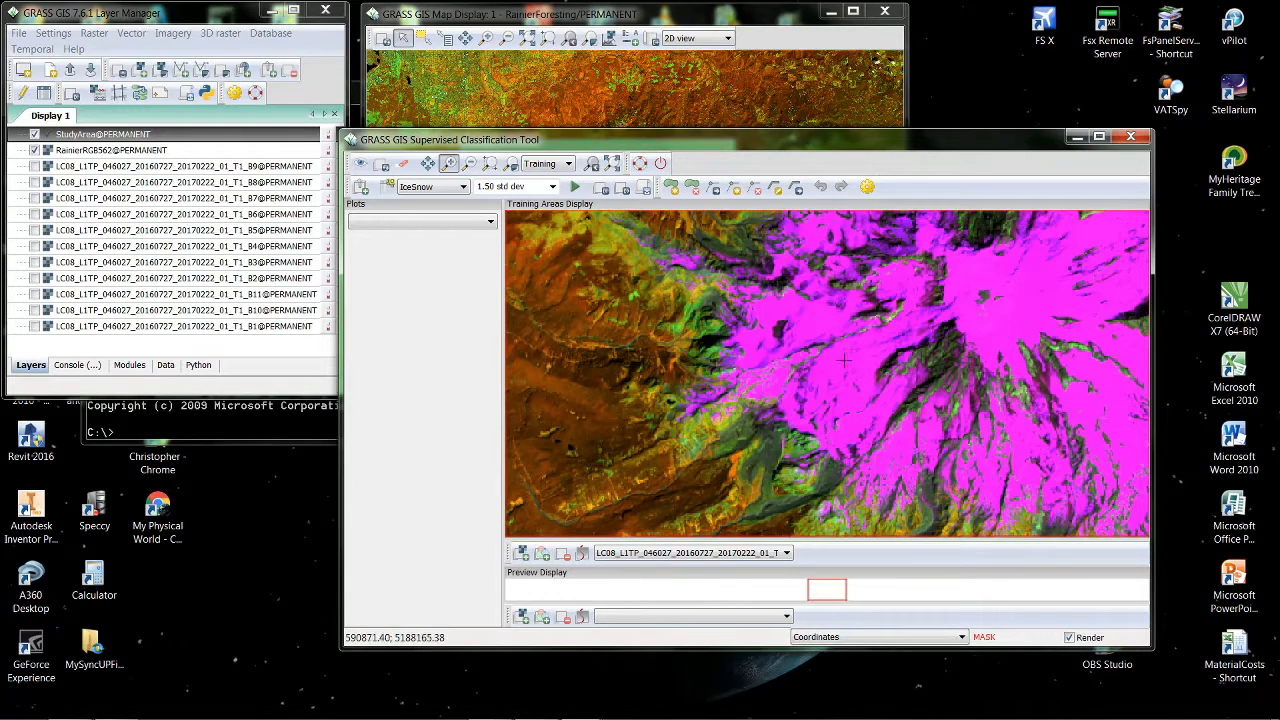
left_click(668, 188)
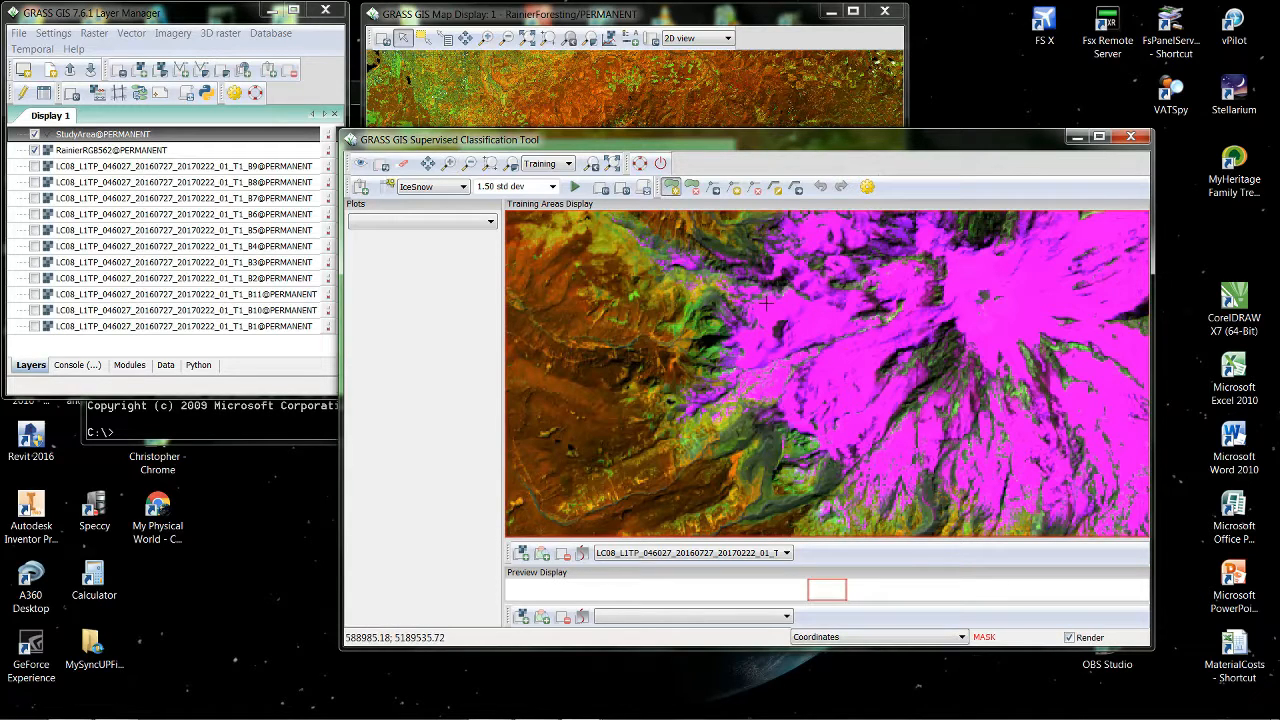
left_click(765, 302)
left_click(825, 302)
left_click(852, 292)
right_click(765, 320)
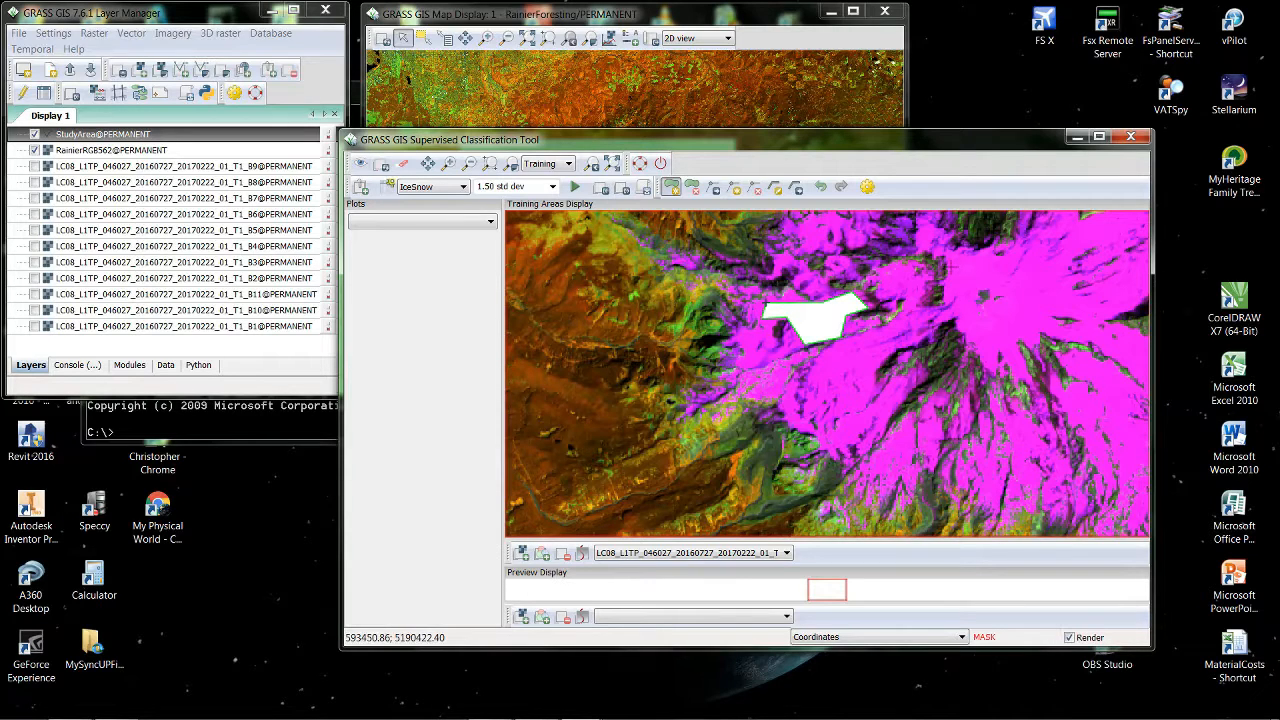
Digitize a large IceSnow training polygon over the summit and the snowfields to its northeast, avoiding the rocky patches.
left_click(952, 267)
left_click(1110, 219)
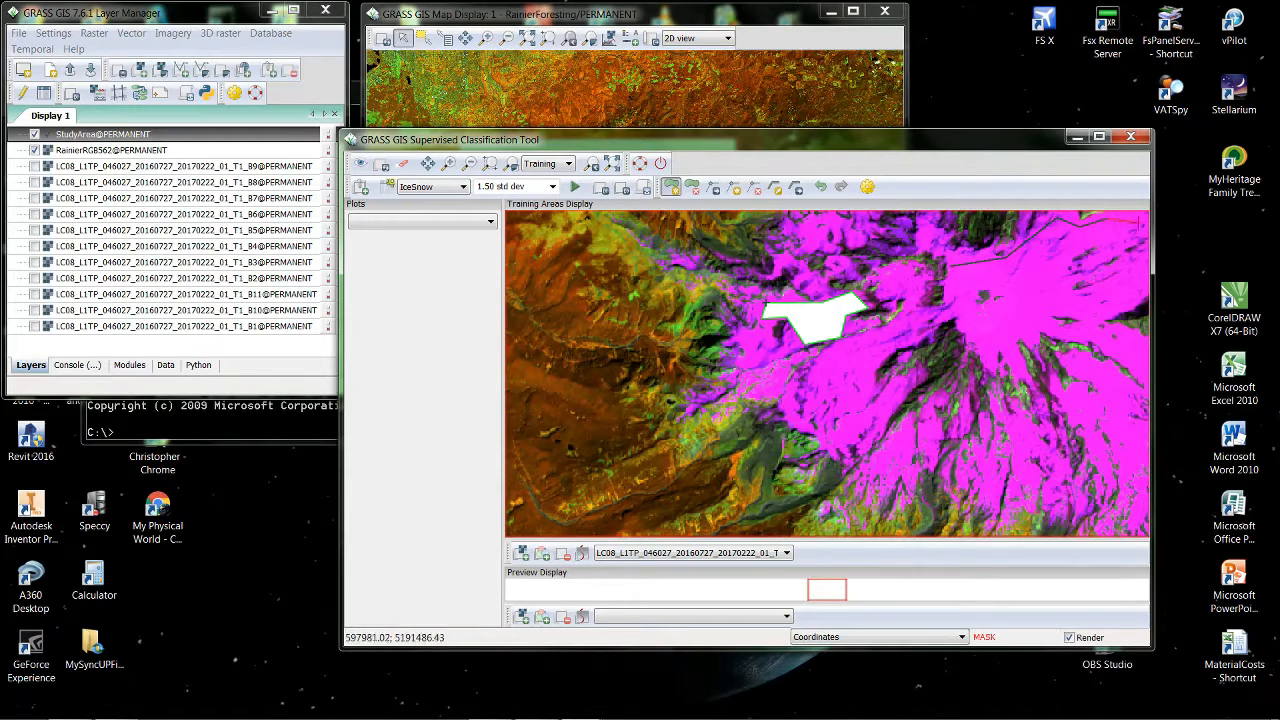
left_click(1144, 222)
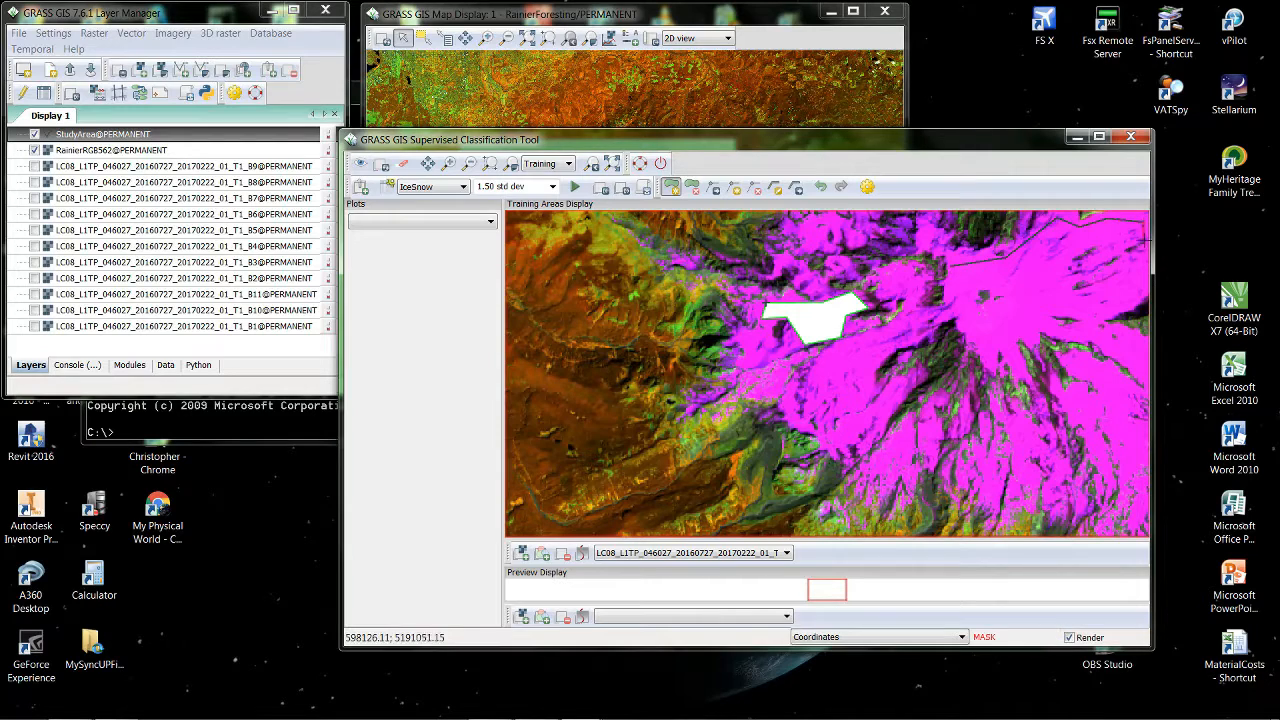
left_click(1144, 294)
left_click(1119, 305)
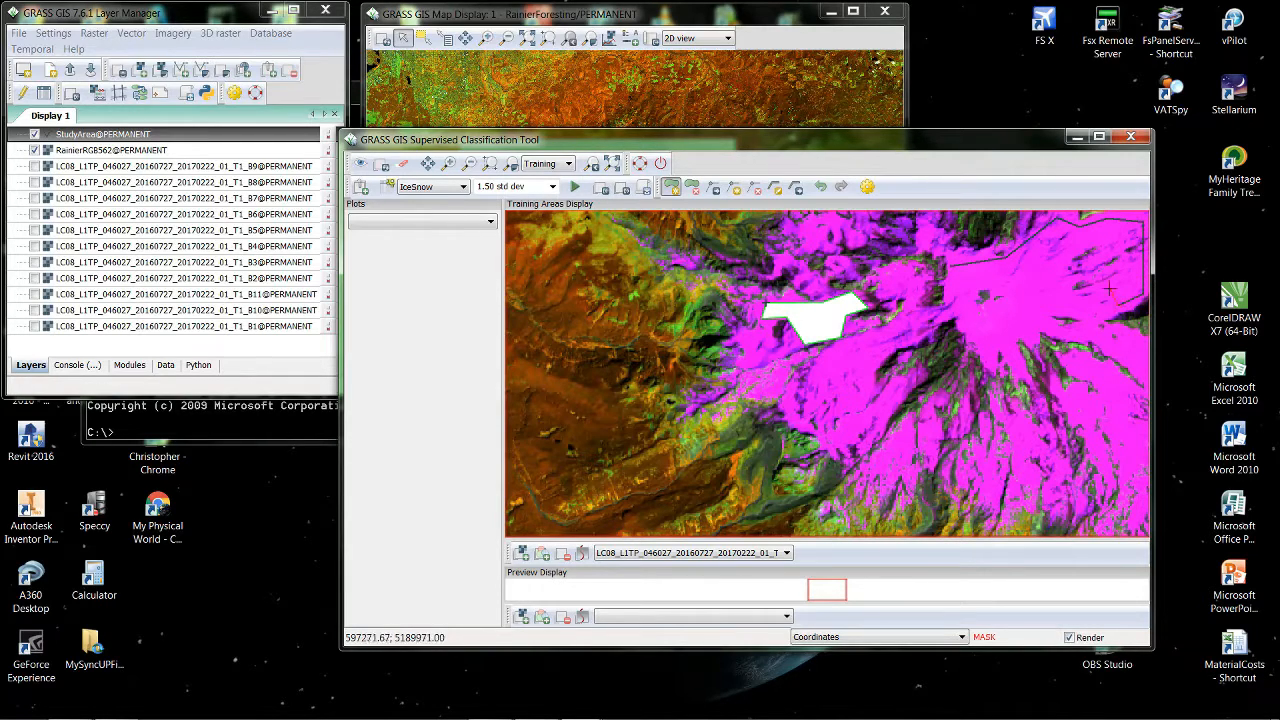
left_click(1068, 261)
left_click(1067, 304)
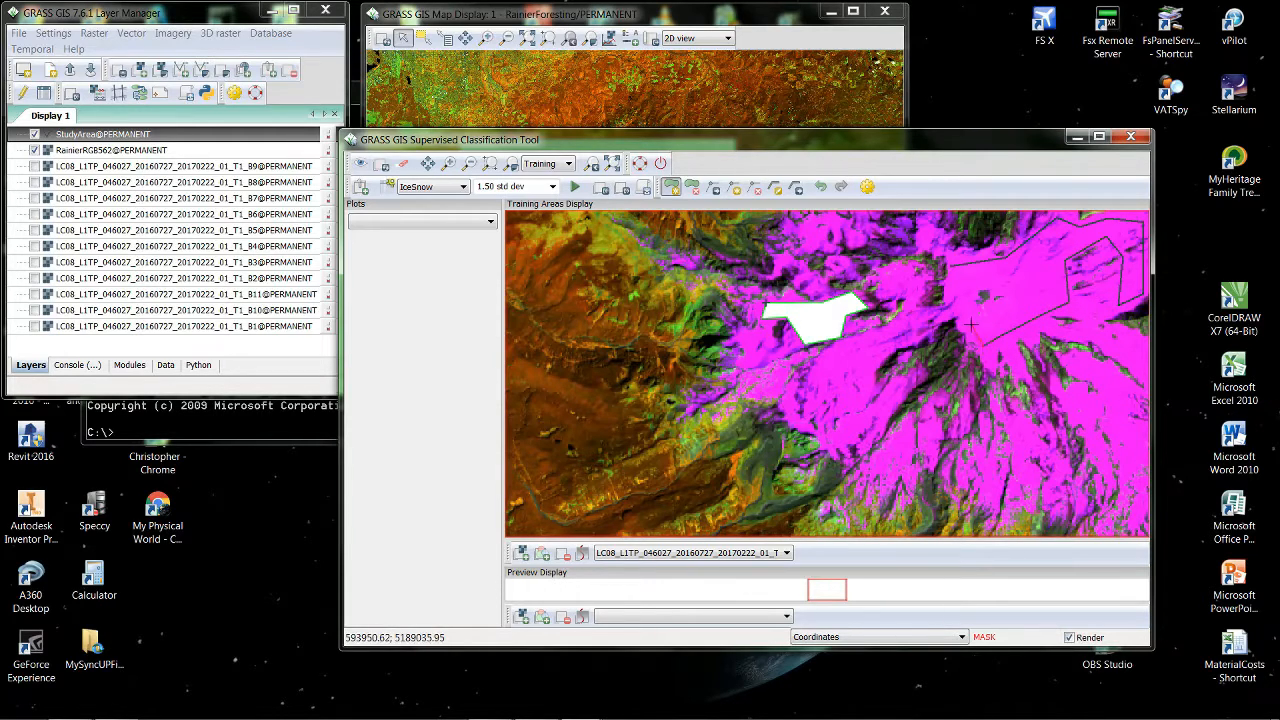
left_click(972, 326)
left_click(1013, 296)
left_click(1004, 277)
right_click(950, 284)
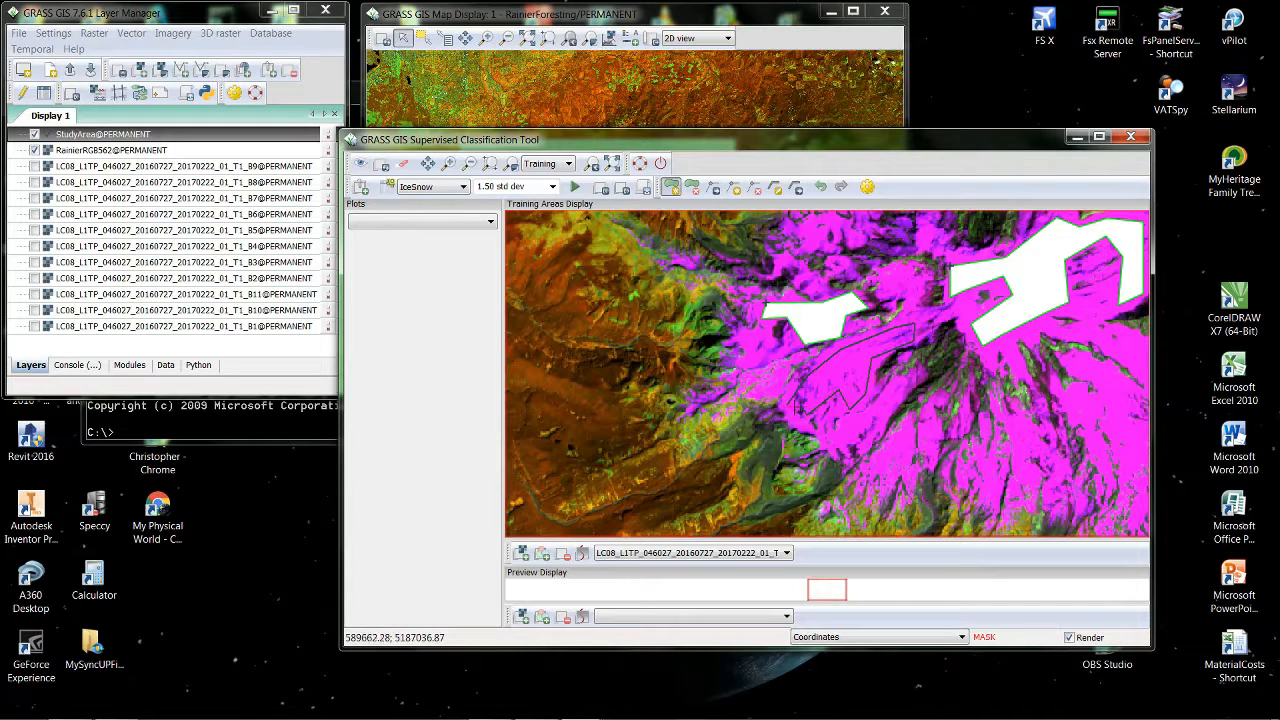
Add an IceSnow polygon on the southwestern glacier and small triangular training areas on the southern, eastern and northern snowfields.
right_click(790, 403)
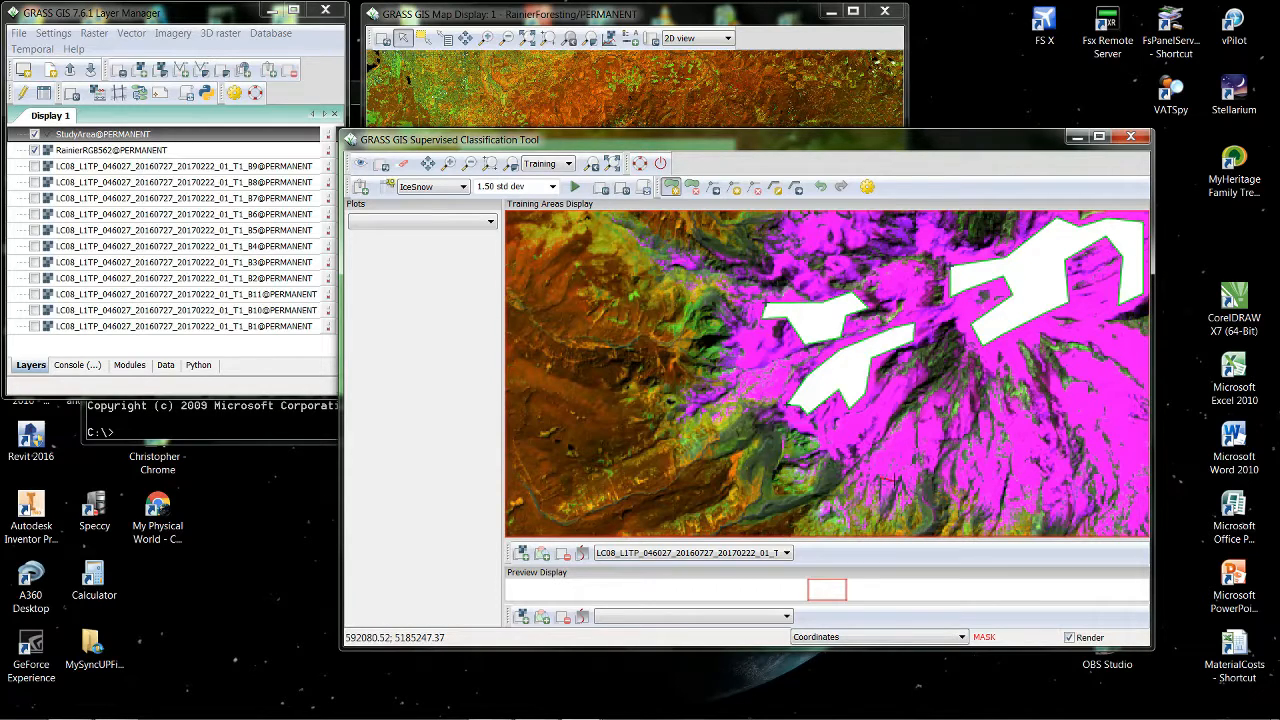
left_click(892, 481)
right_click(896, 480)
left_click(1057, 478)
right_click(1057, 478)
left_click(1145, 409)
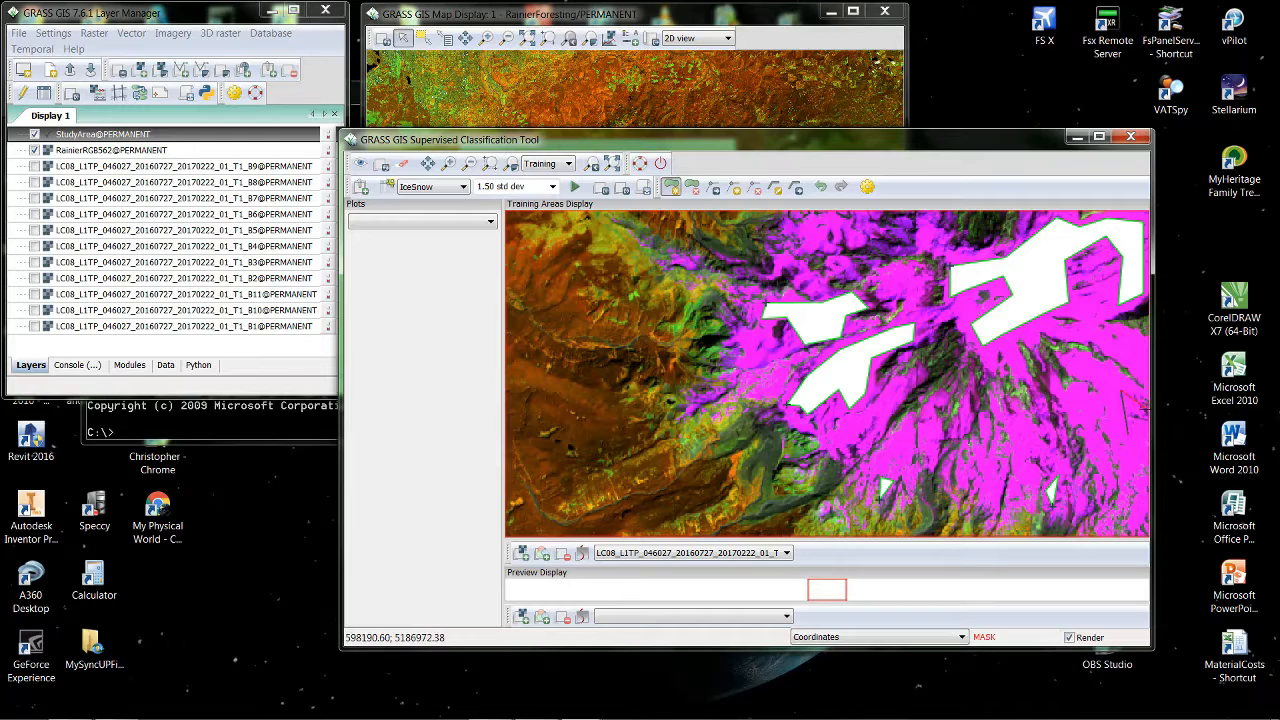
right_click(1145, 409)
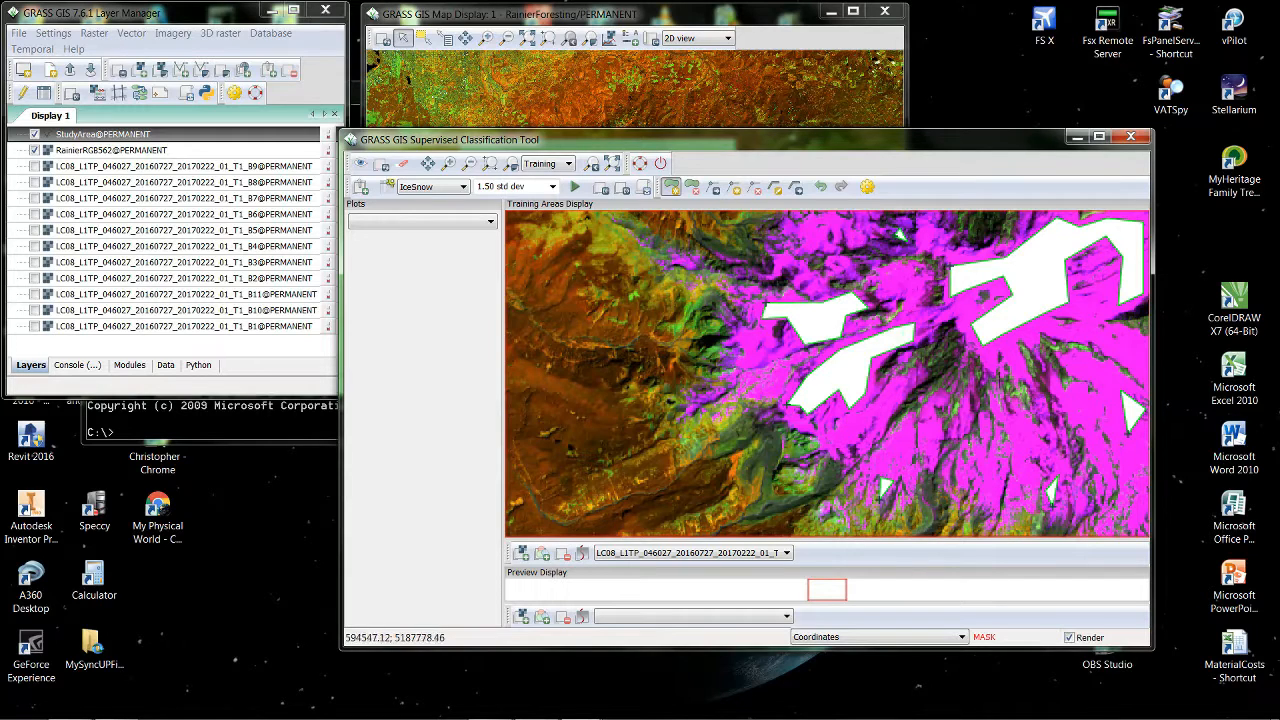
Switch to the Water class and digitize a training polygon in the eastern basin of the large southwestern reservoir.
left_click(469, 163)
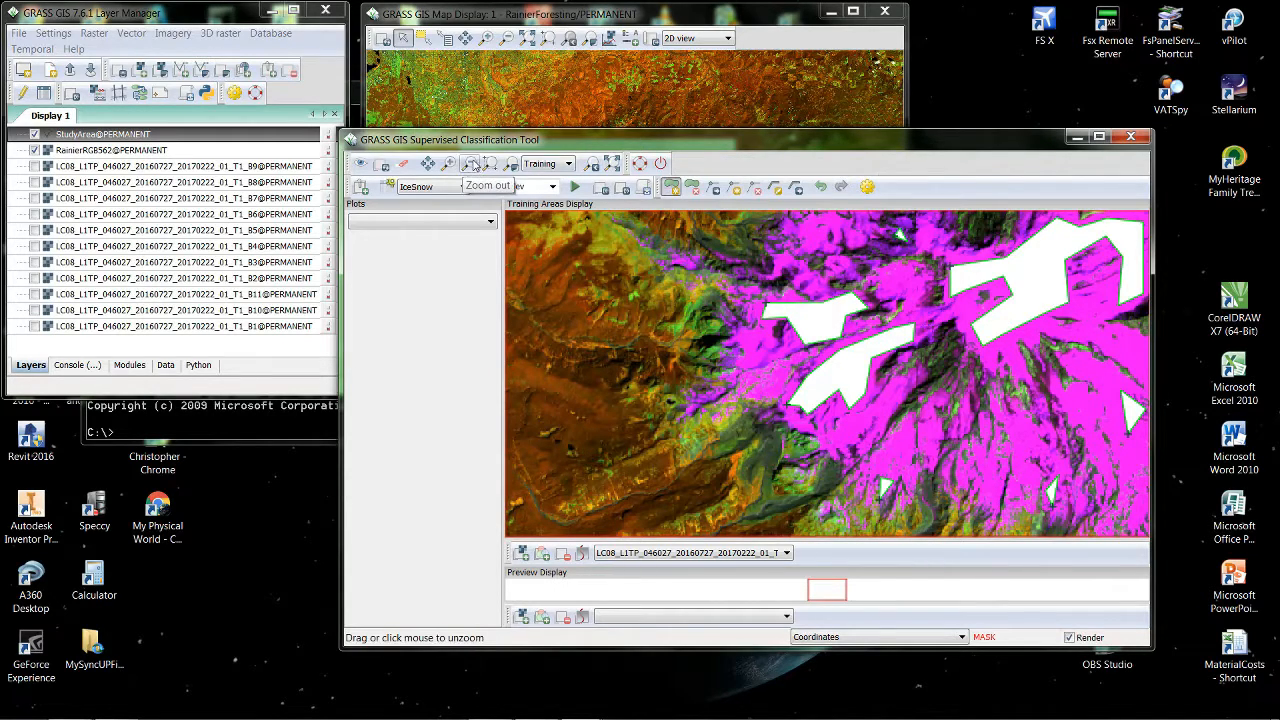
left_click(811, 317)
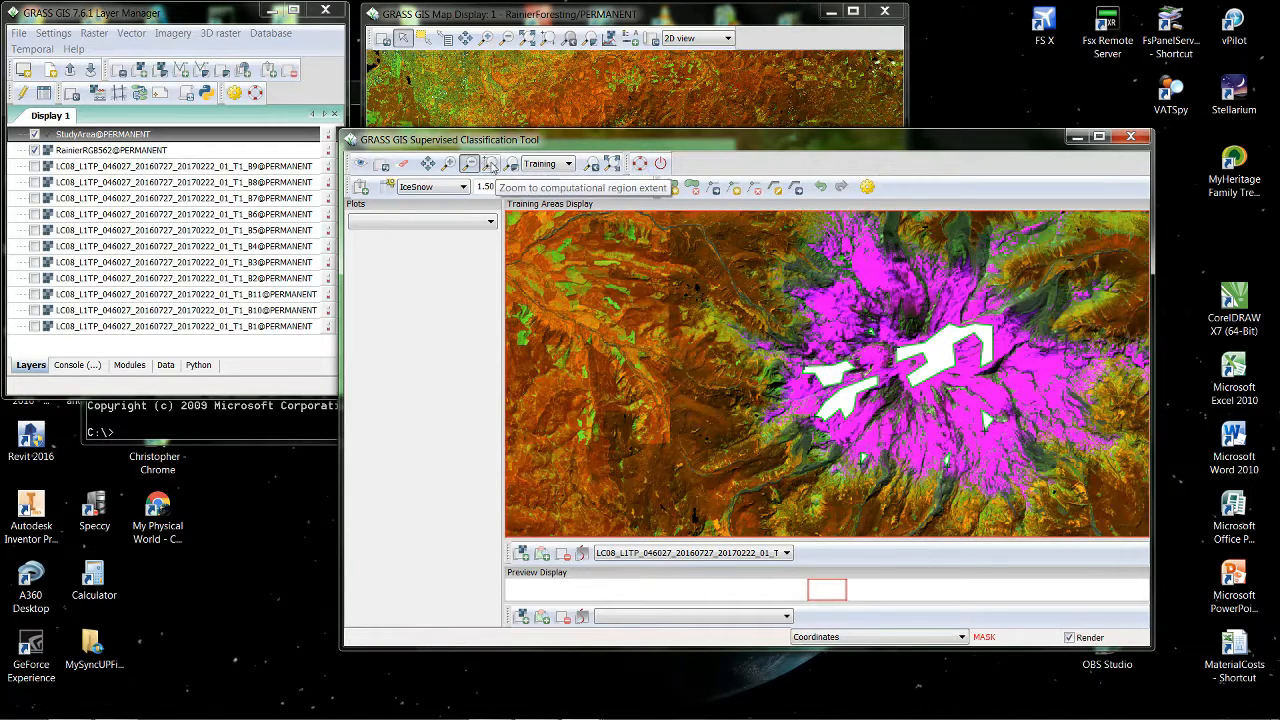
left_click(491, 164)
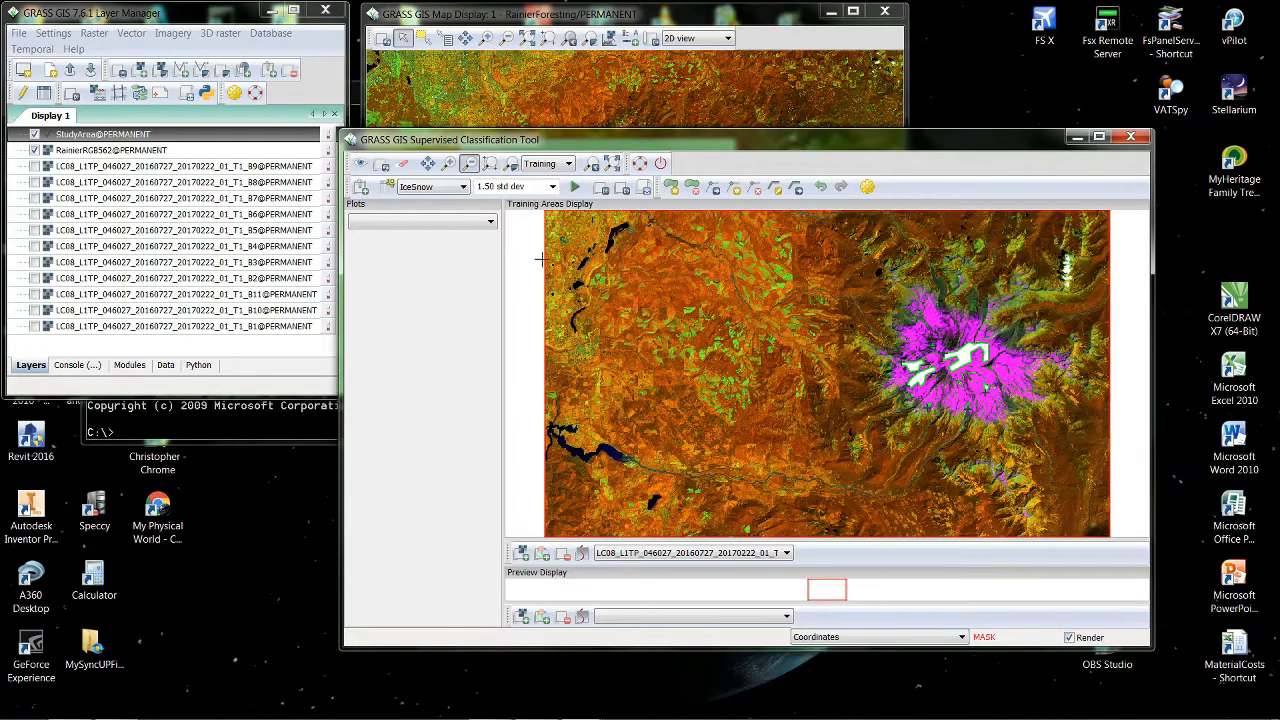
left_click(464, 188)
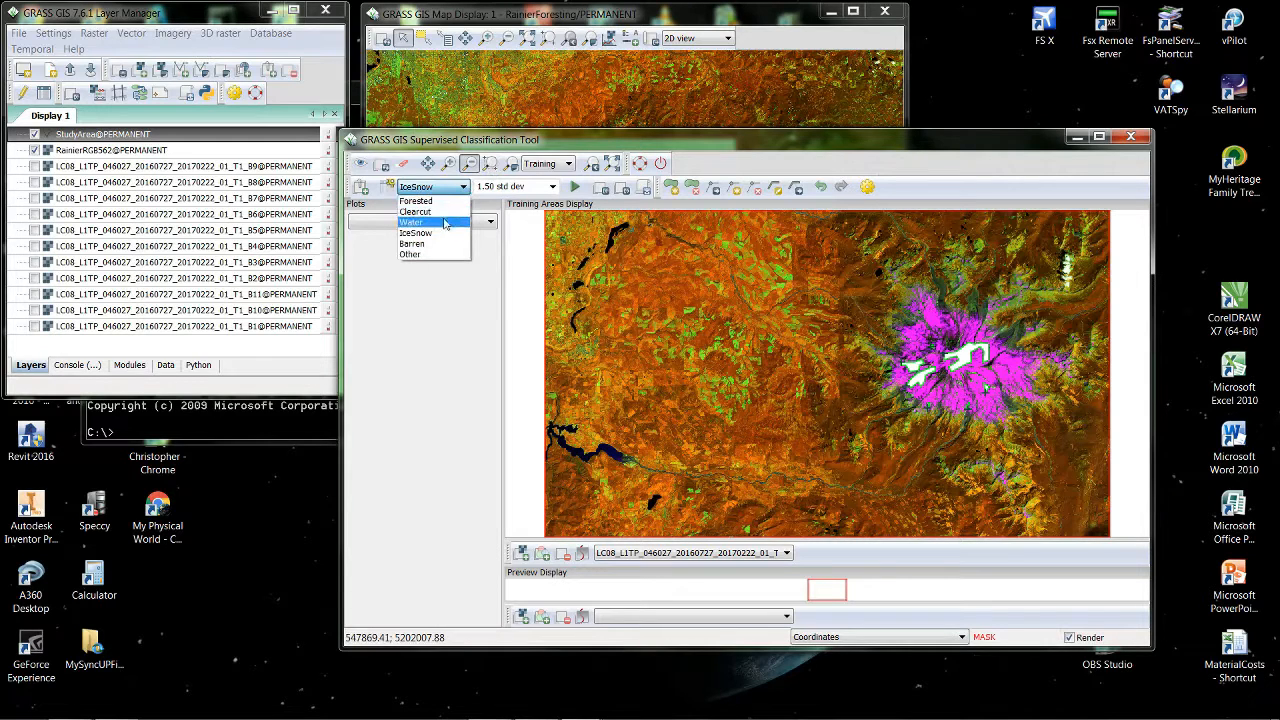
left_click(426, 223)
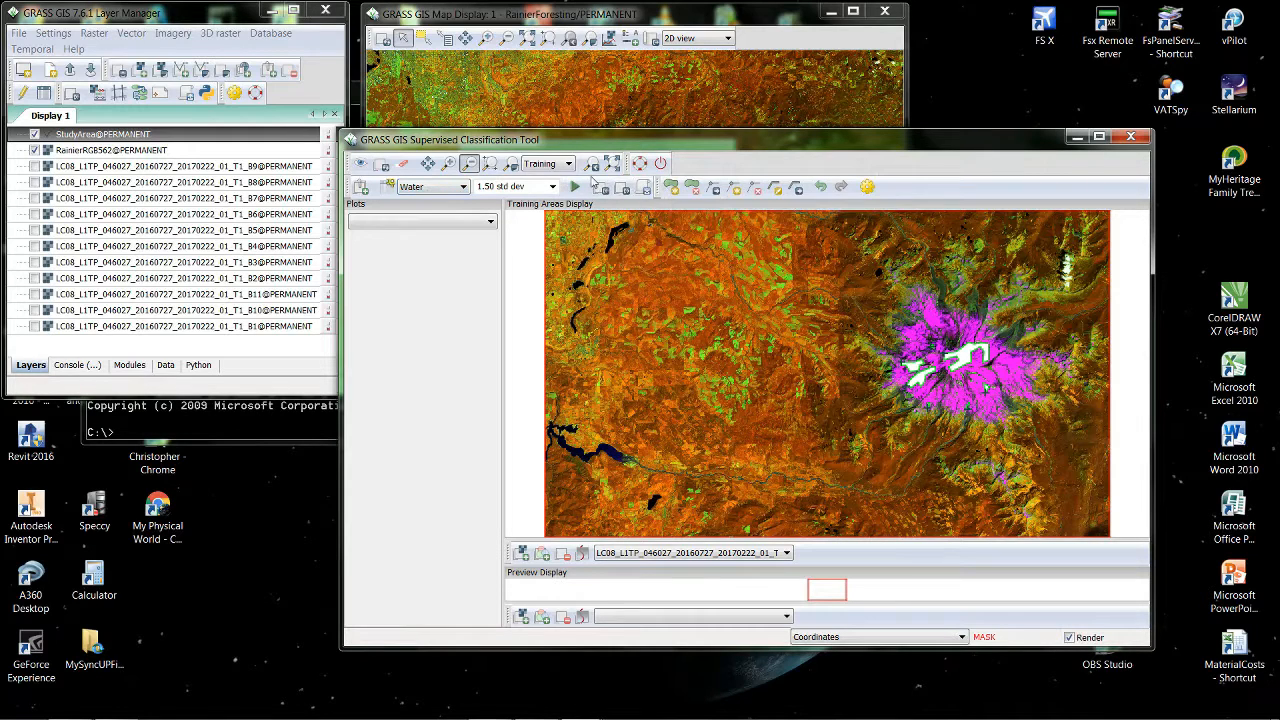
left_click(449, 164)
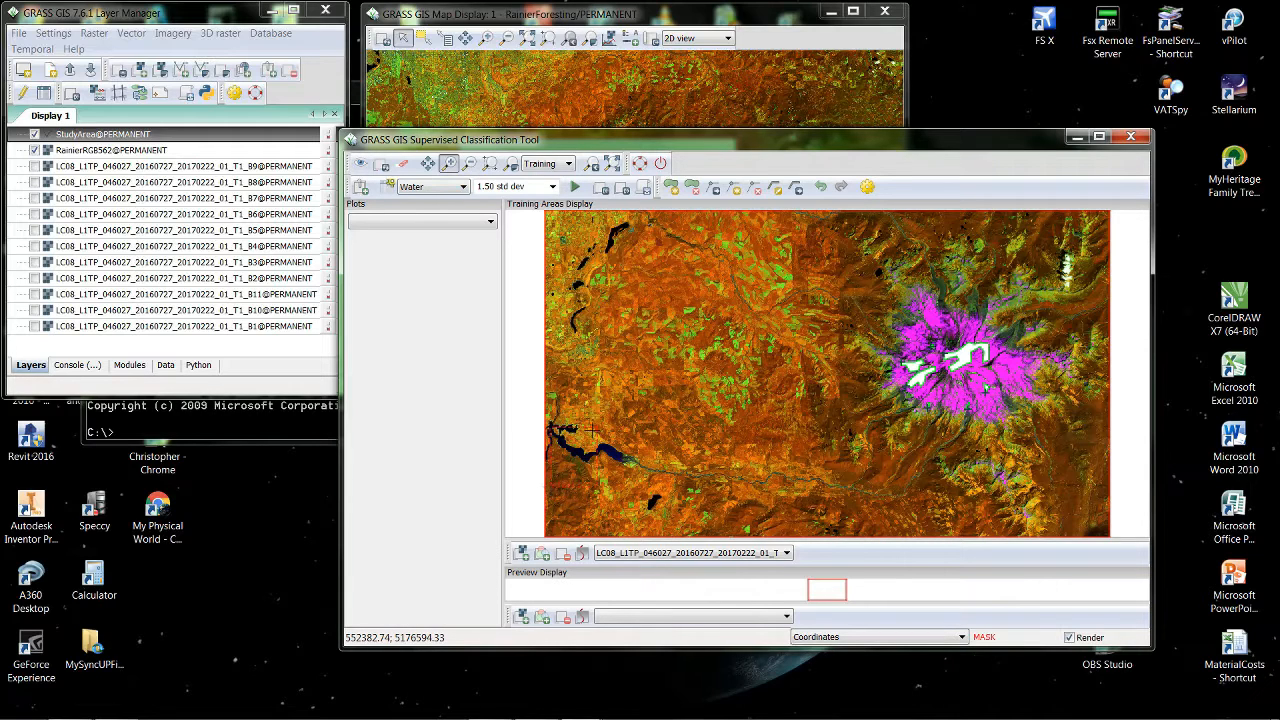
left_click(649, 410)
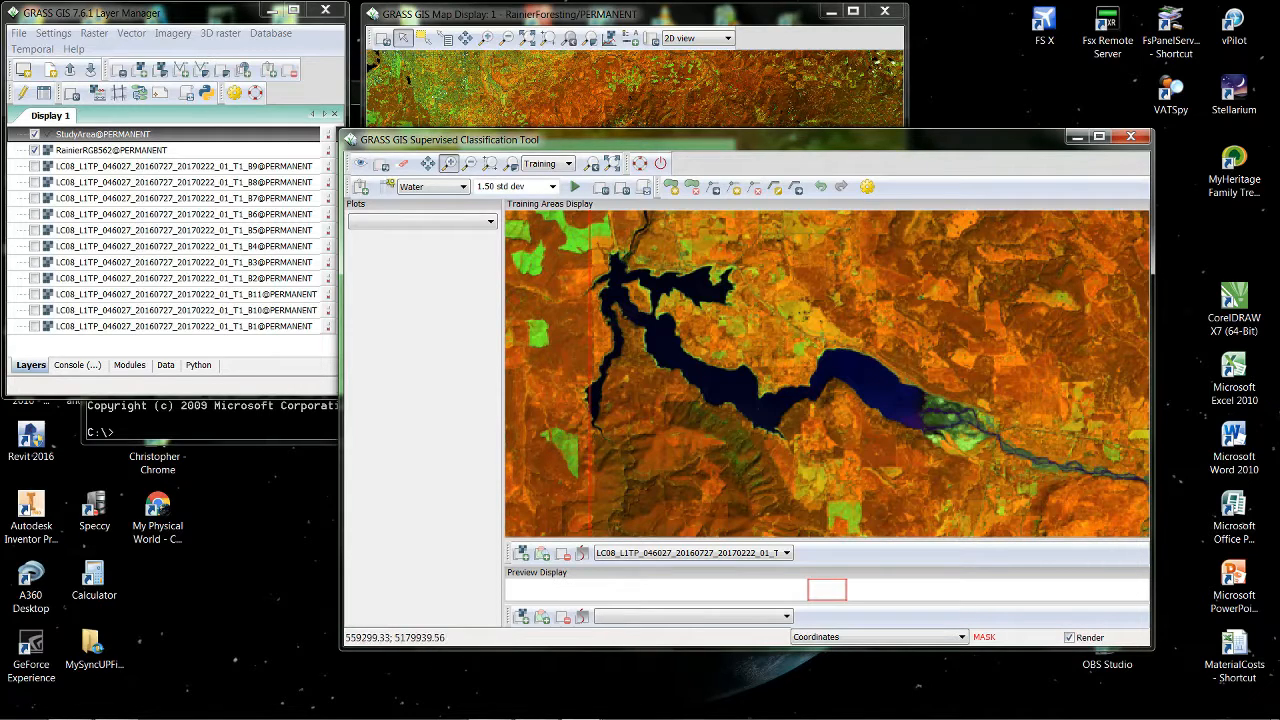
left_click(671, 188)
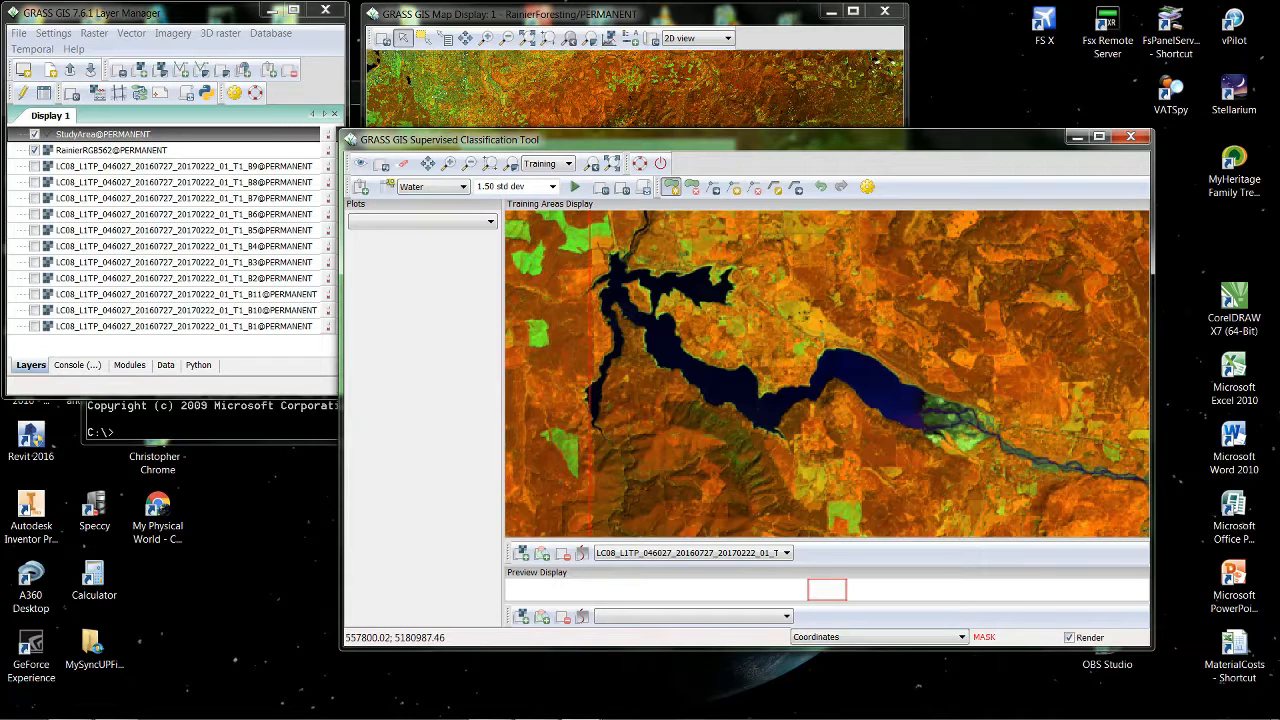
left_click(839, 356)
right_click(827, 369)
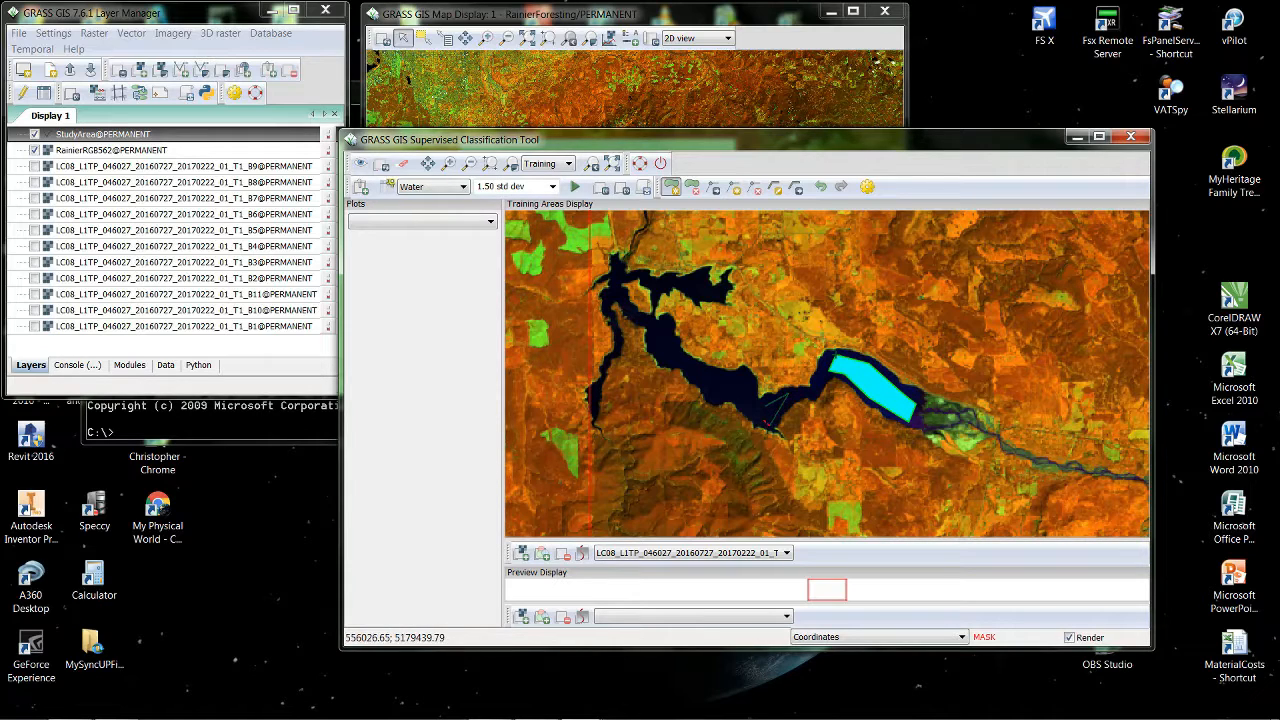
Add four smaller Water training areas in the reservoir's central bend, western basin, northern arm and northwestern junction.
right_click(787, 395)
left_click(665, 322)
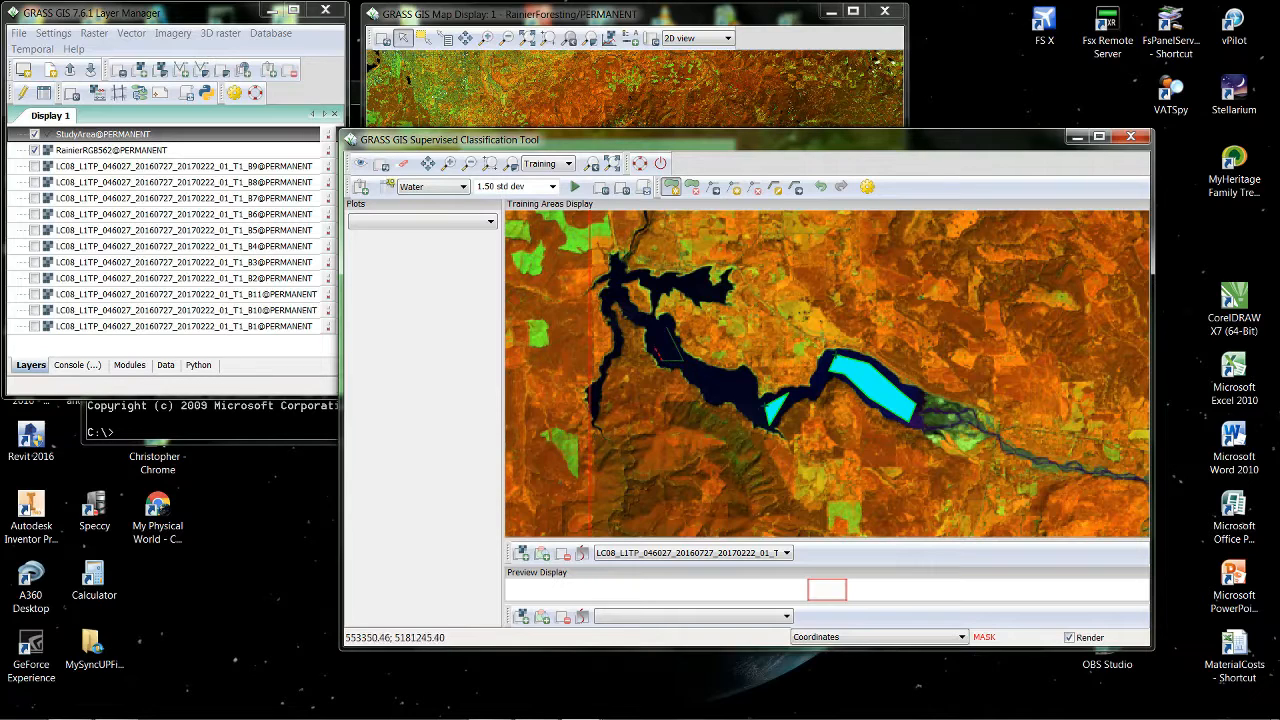
left_click(654, 323)
right_click(660, 320)
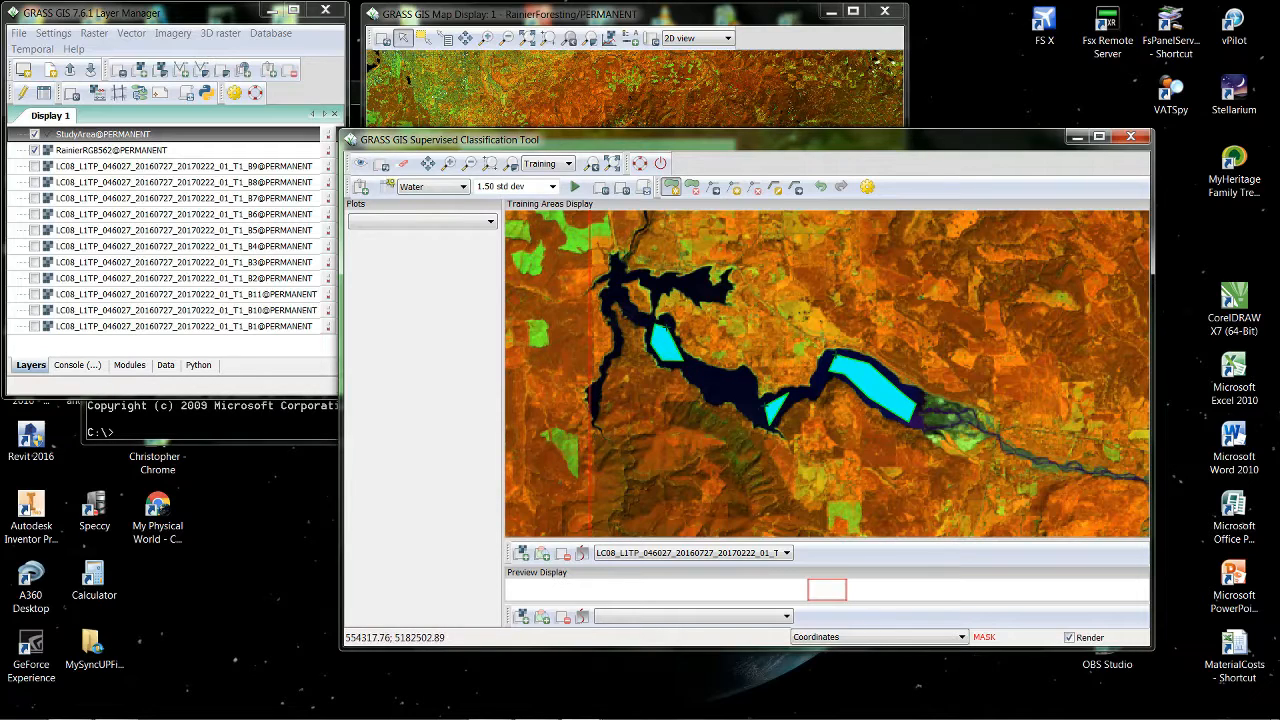
left_click(692, 292)
left_click(715, 294)
right_click(713, 294)
right_click(625, 276)
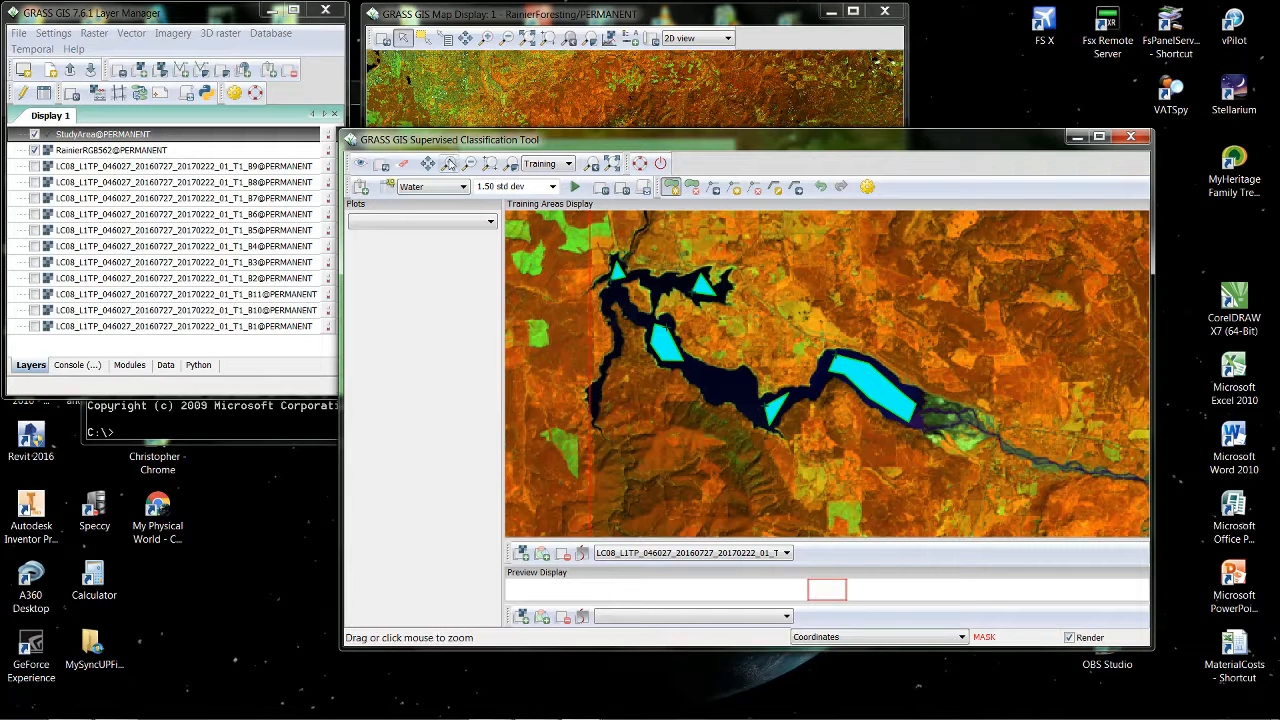
Digitize a narrow, V-shaped Water training polygon along the braided river channel upstream, east of the large southwestern reservoir.
left_click(450, 165)
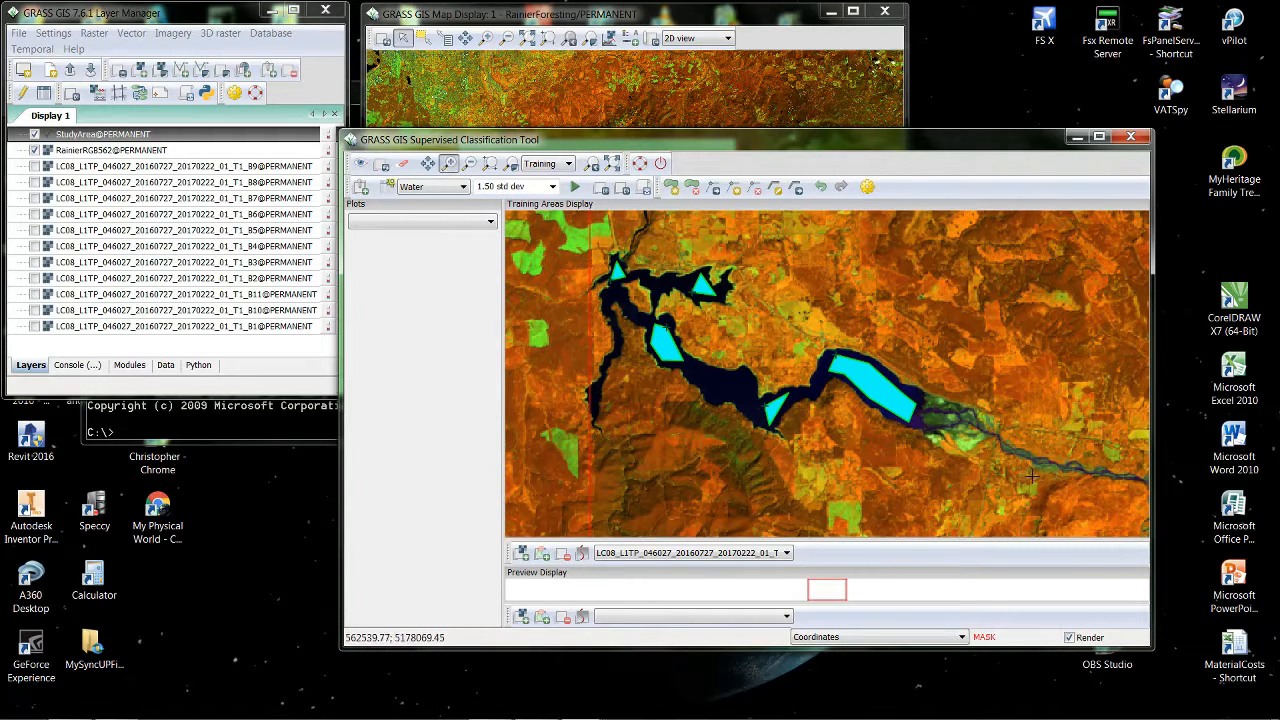
left_click(1093, 448)
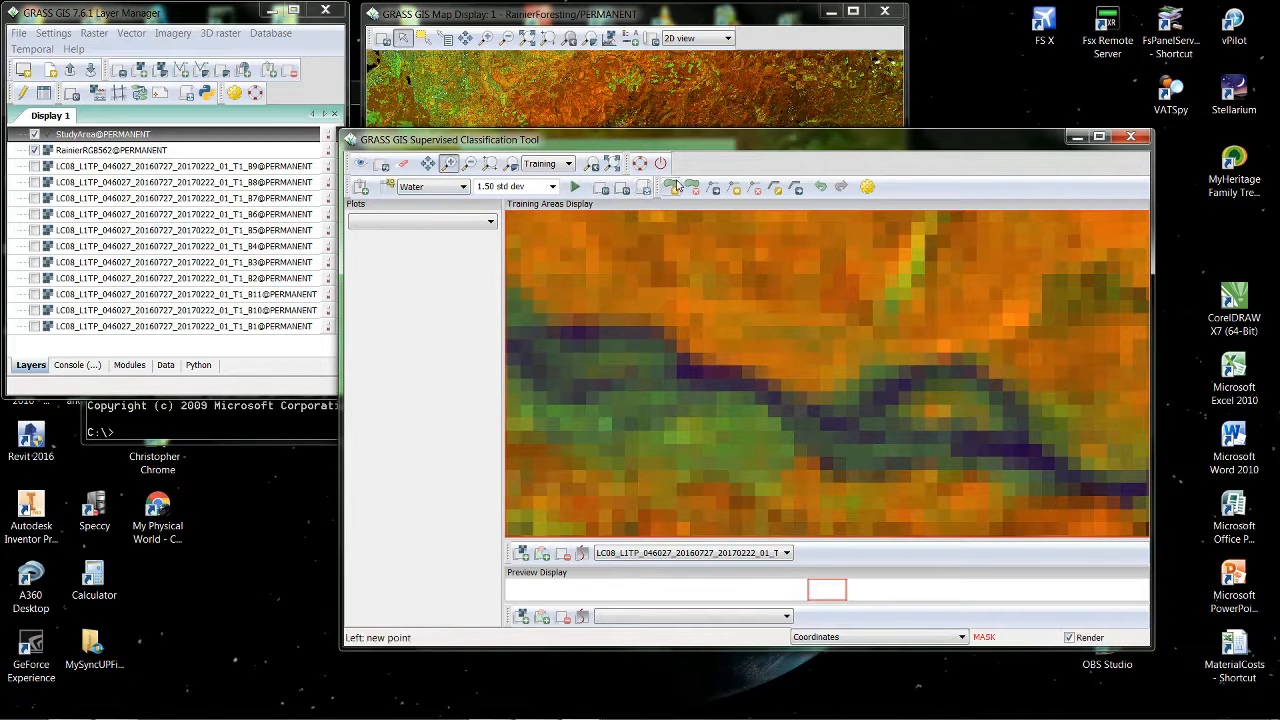
left_click(670, 187)
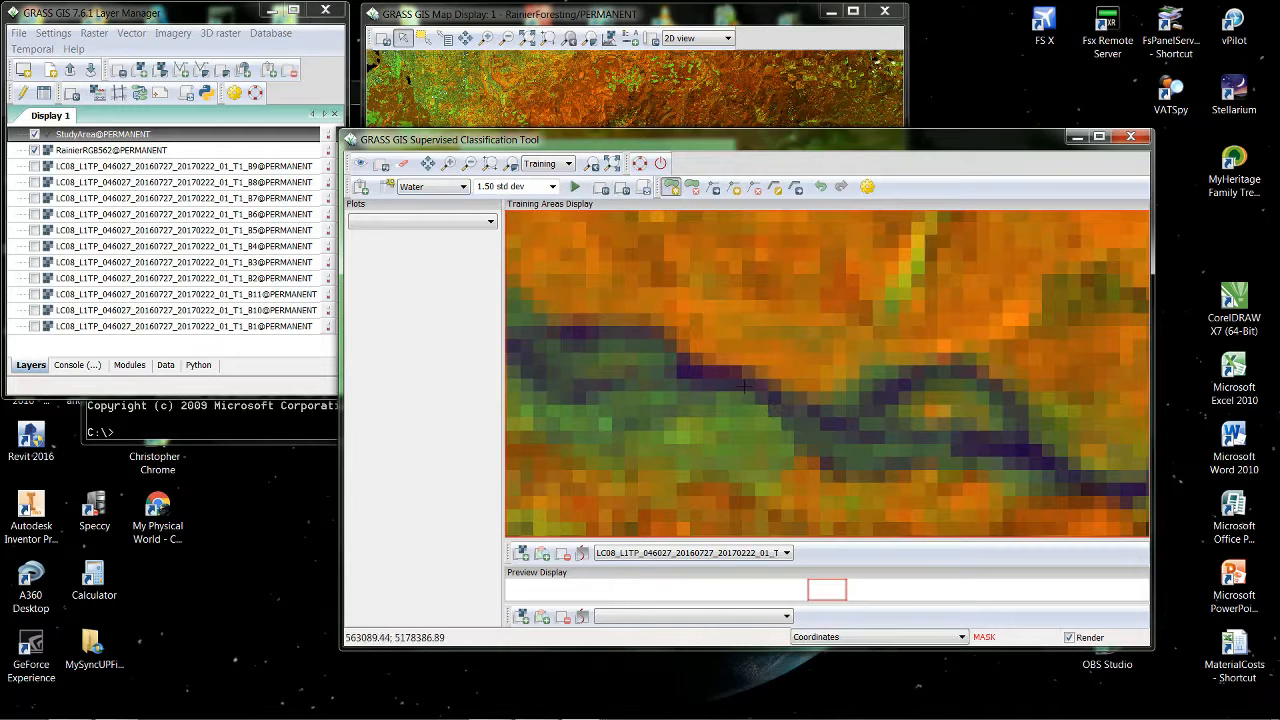
left_click(676, 368)
left_click(738, 368)
left_click(836, 420)
left_click(889, 371)
left_click(931, 366)
left_click(840, 452)
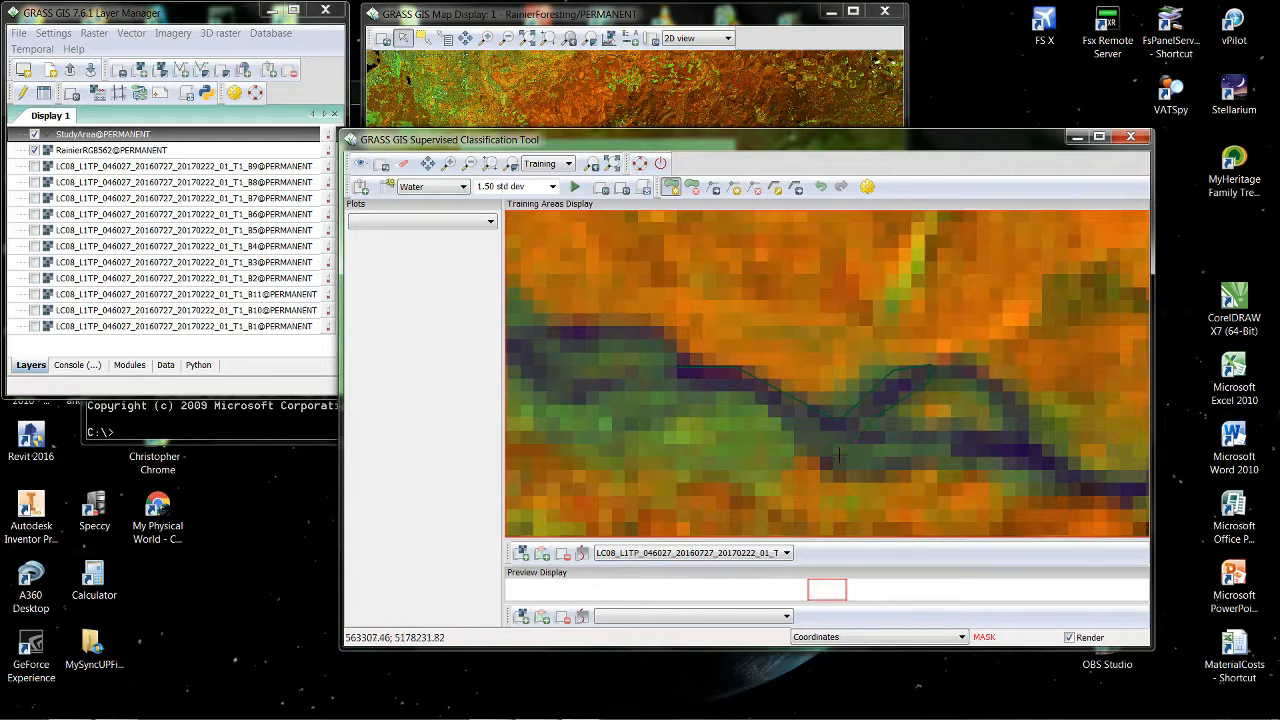
left_click(776, 411)
left_click(745, 385)
left_click(673, 386)
right_click(673, 386)
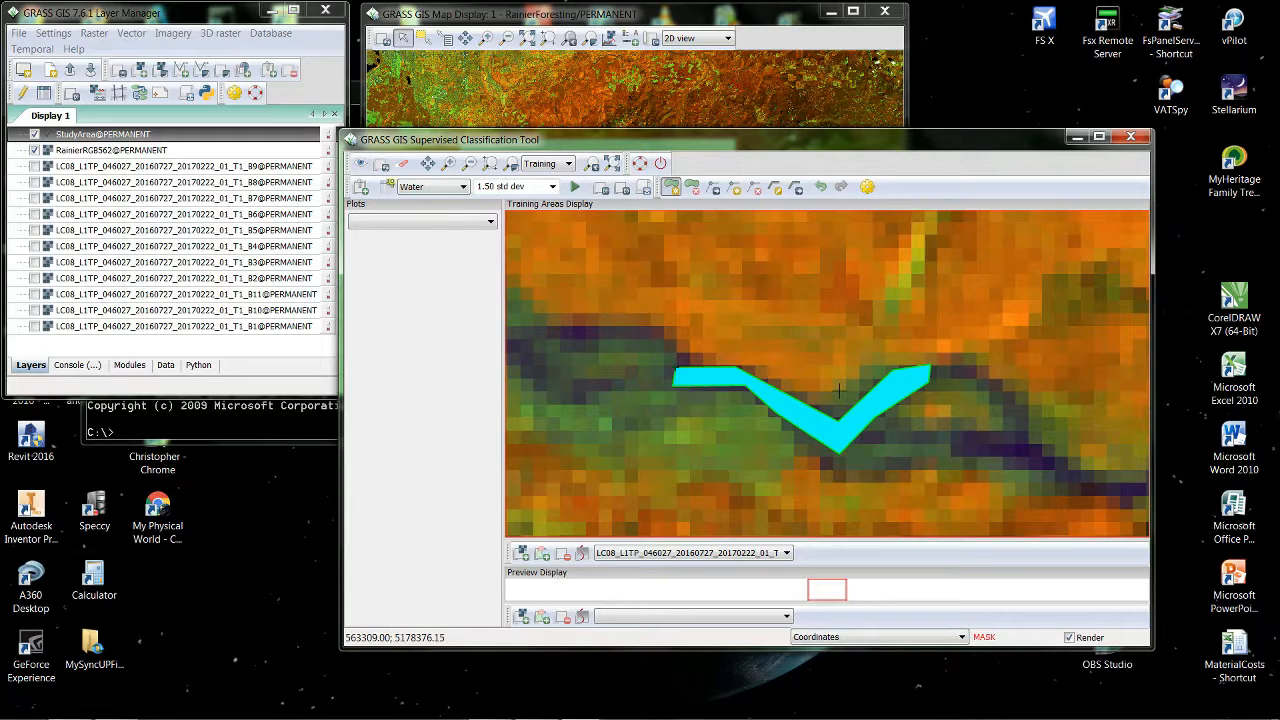
Switch to the Barren class and digitize a long, narrow training polygon along the grey glacial valley north of the summit.
left_click(494, 167)
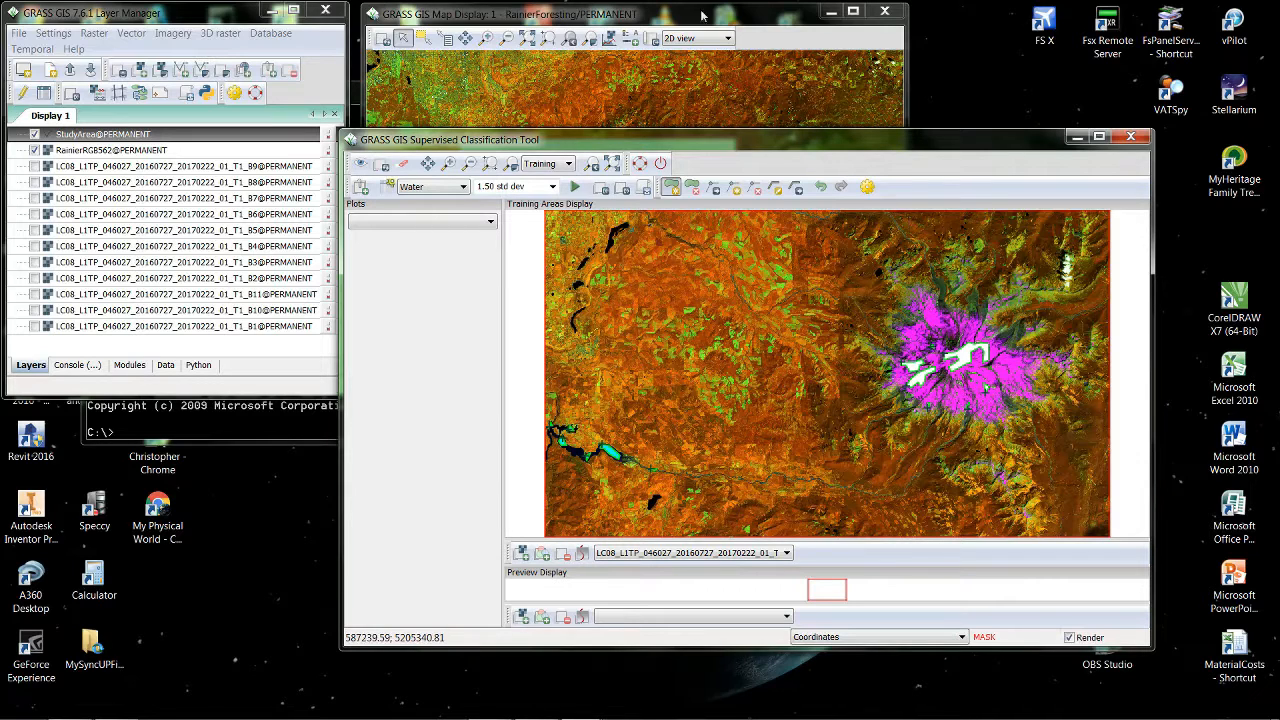
left_click(464, 188)
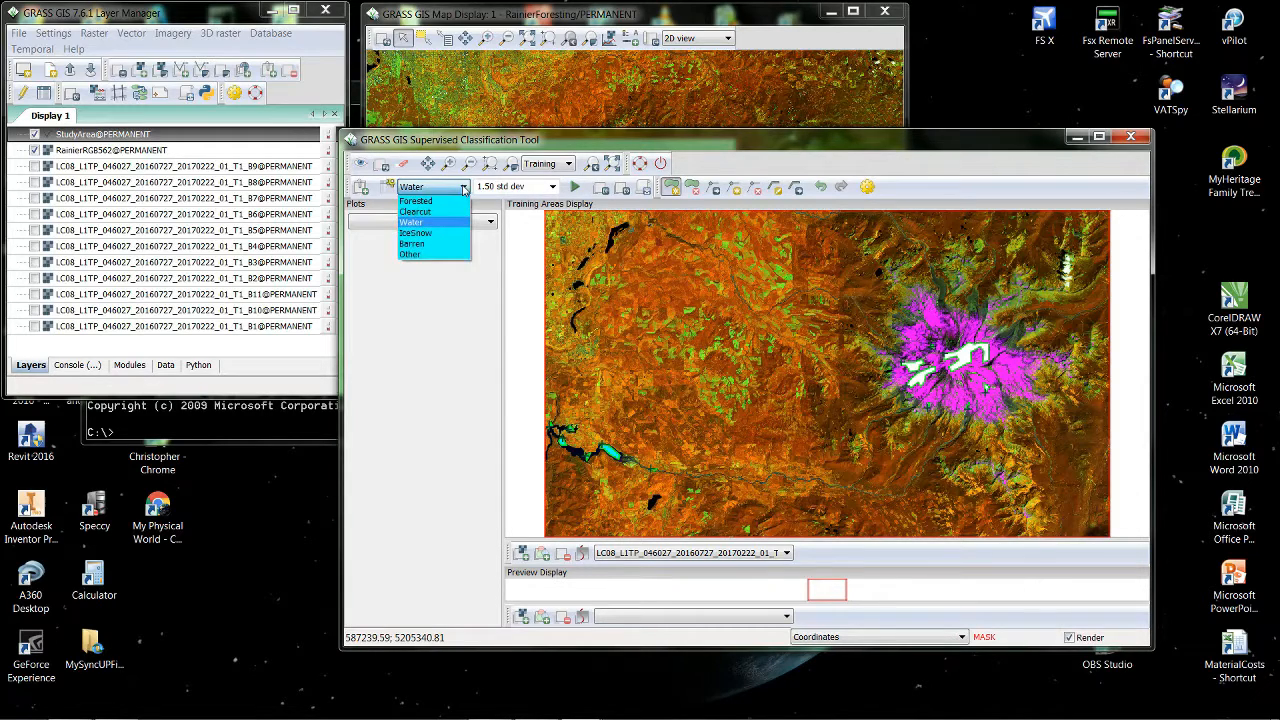
left_click(422, 249)
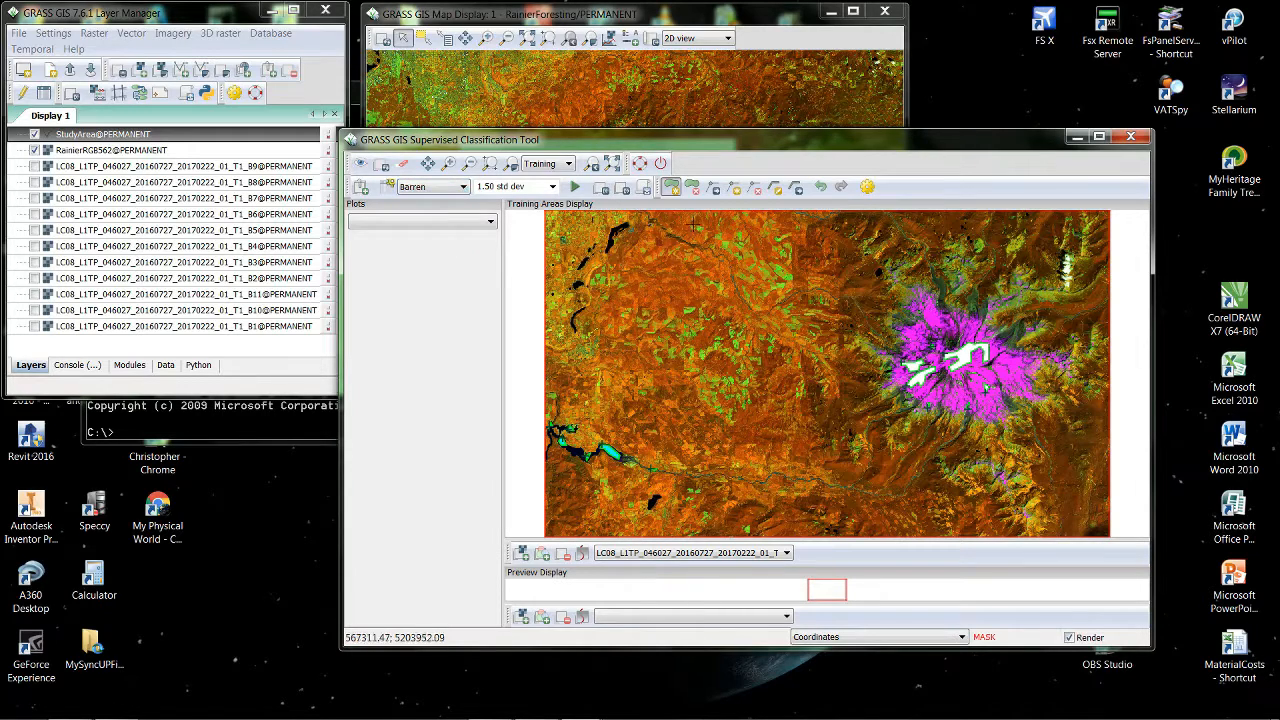
left_click(449, 164)
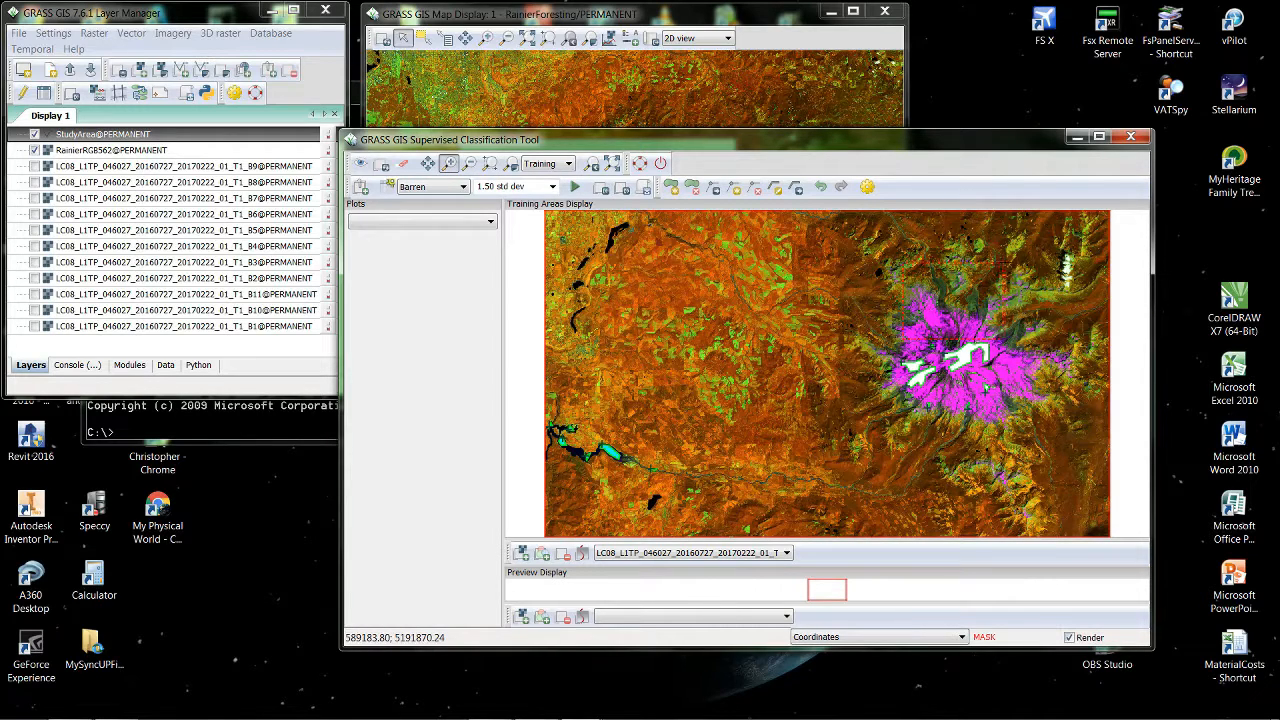
left_click_drag(906, 339, 1004, 263)
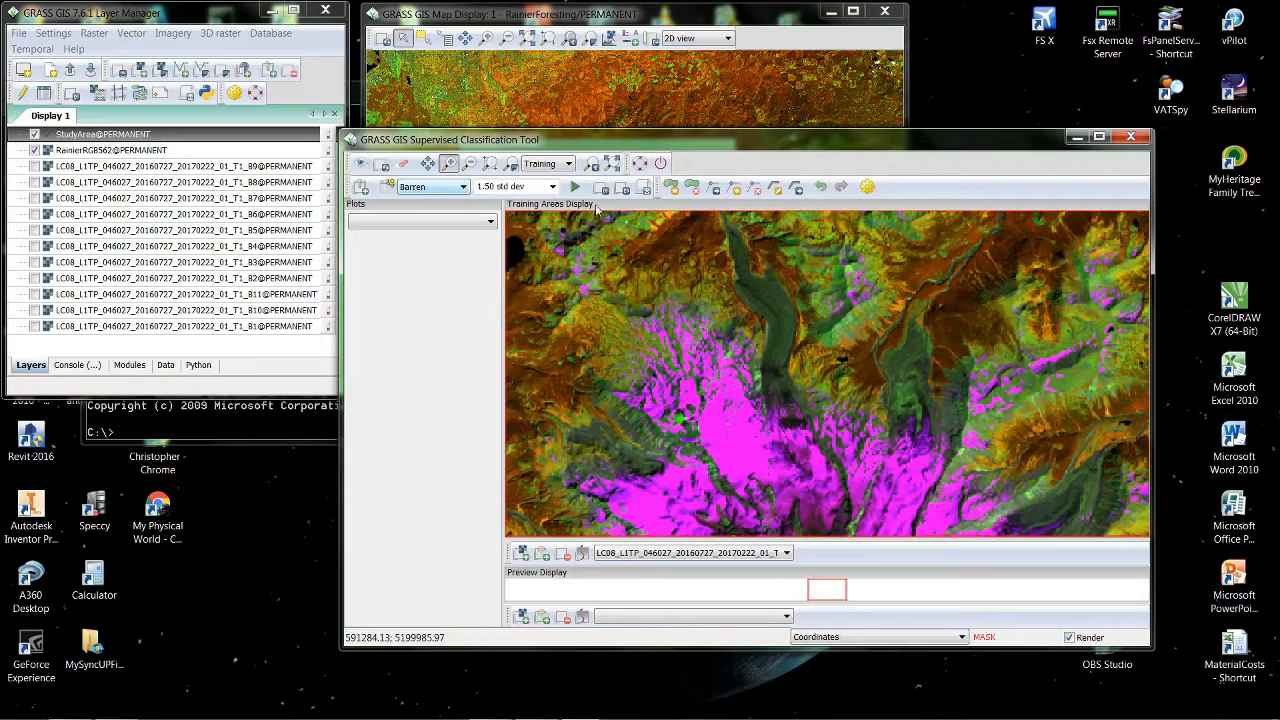
left_click(671, 190)
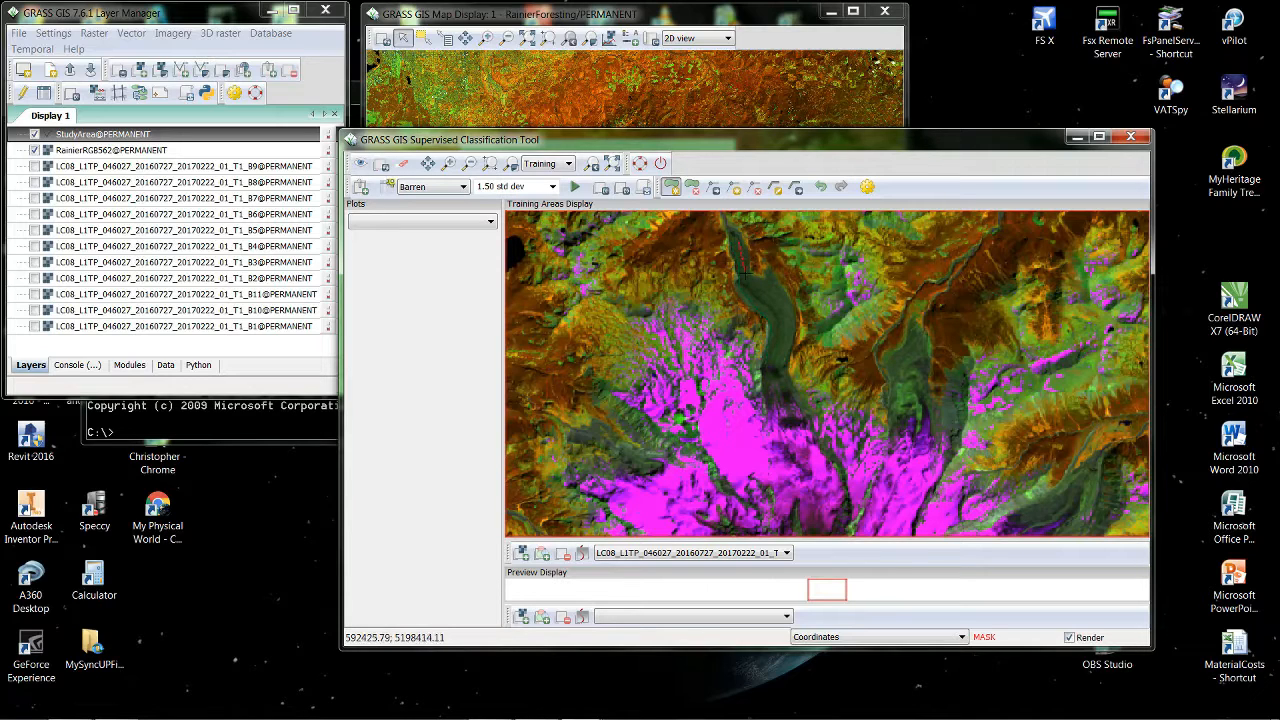
left_click(771, 290)
right_click(772, 362)
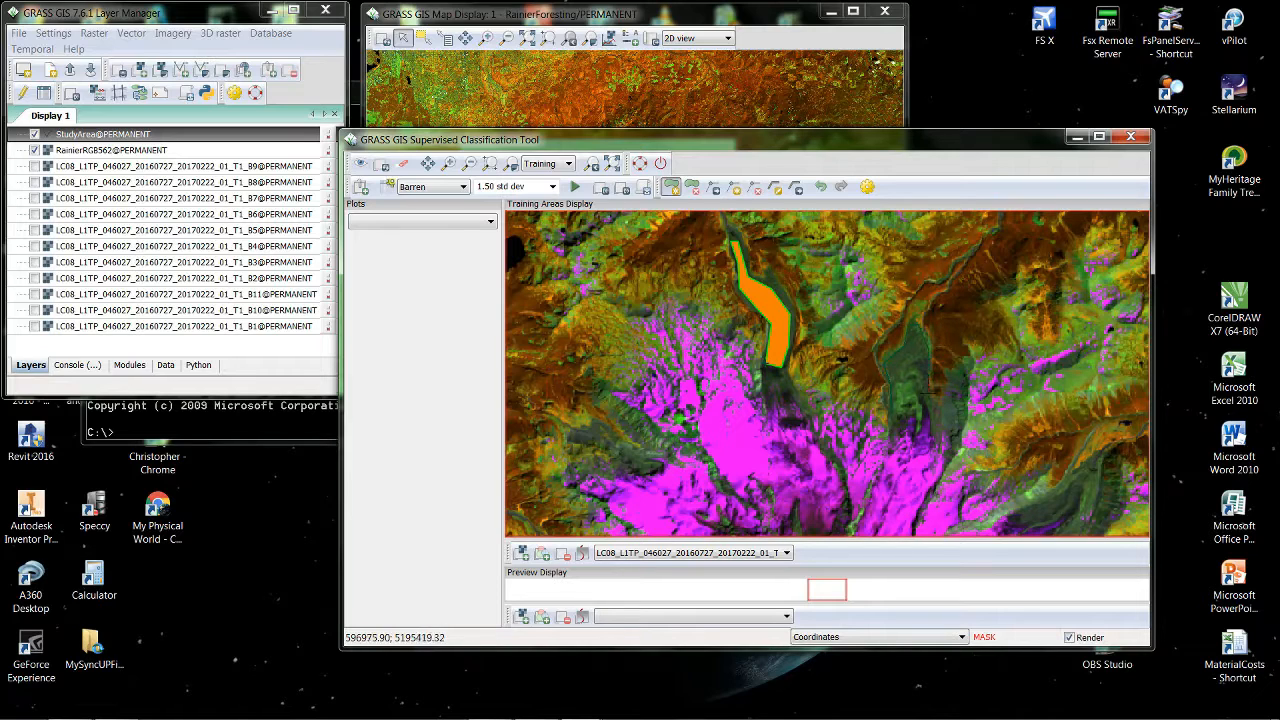
Add Barren training areas on the neighbouring valley floor to the east and the northeastern glacial valley, plus a small triangle between them.
right_click(929, 402)
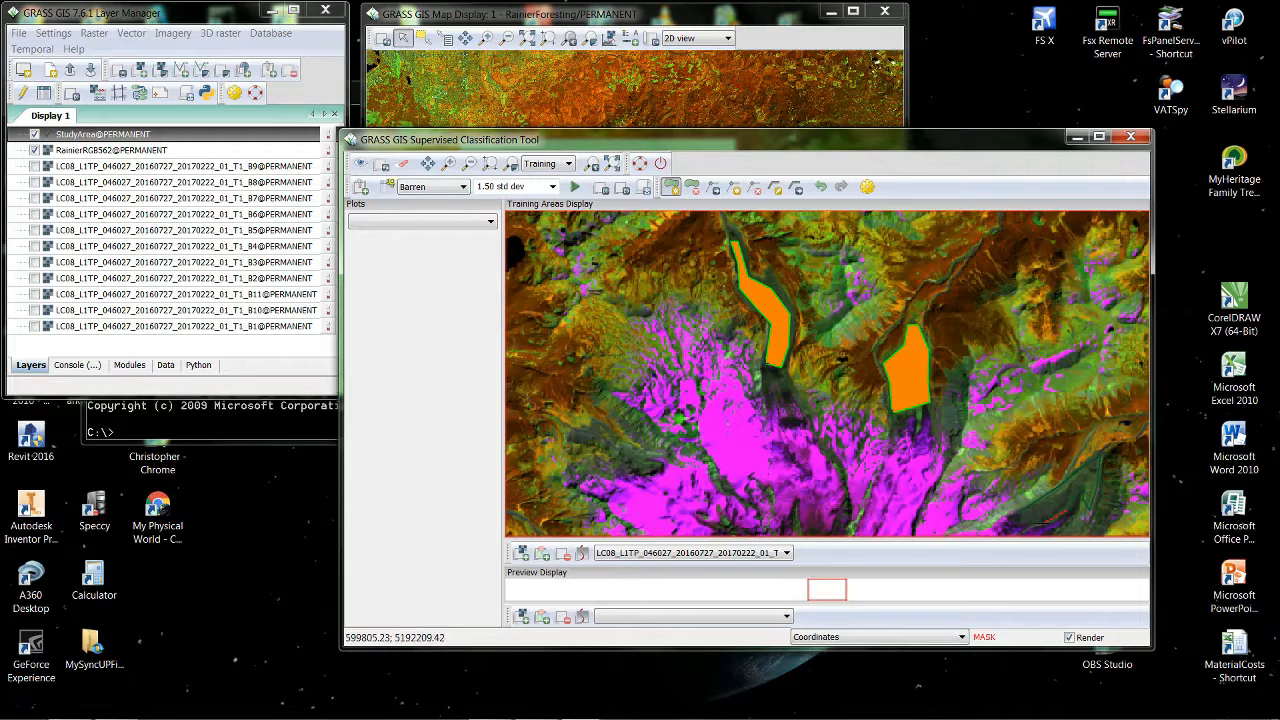
right_click(1034, 521)
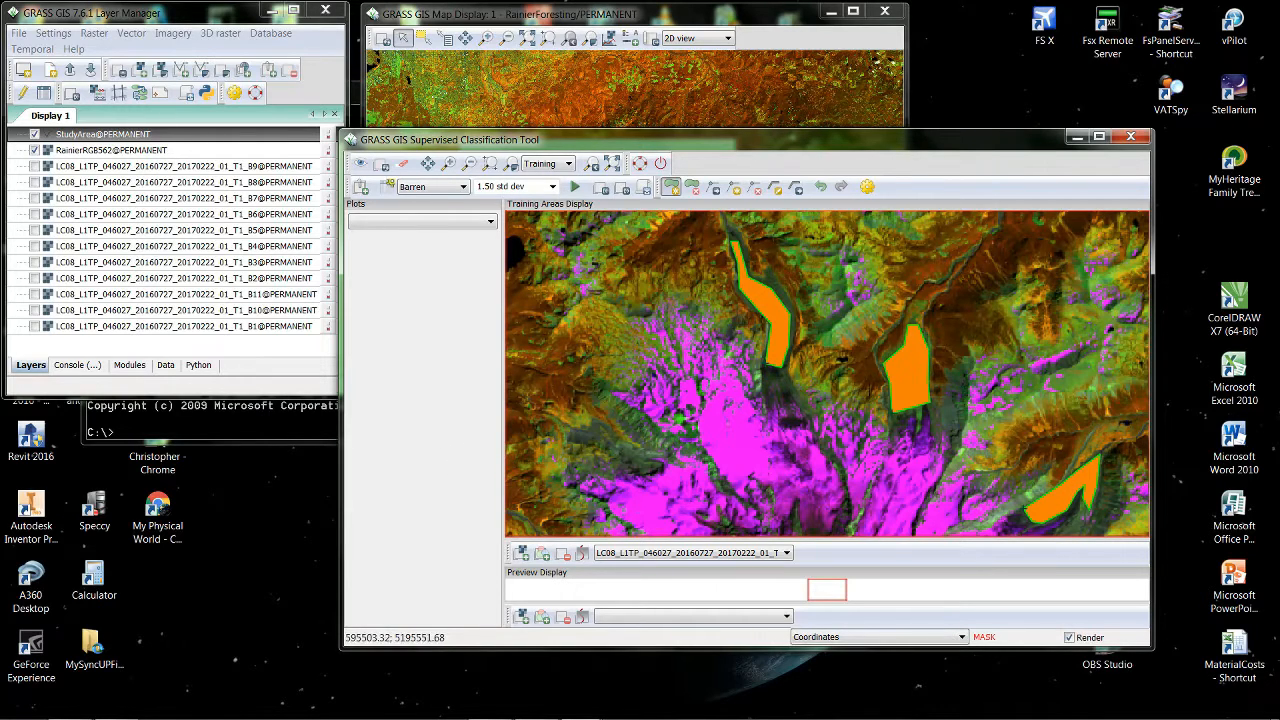
right_click(952, 412)
Bring the summit snowfields and rocky ground southeast of the first Barren polygon into view.
left_click(428, 163)
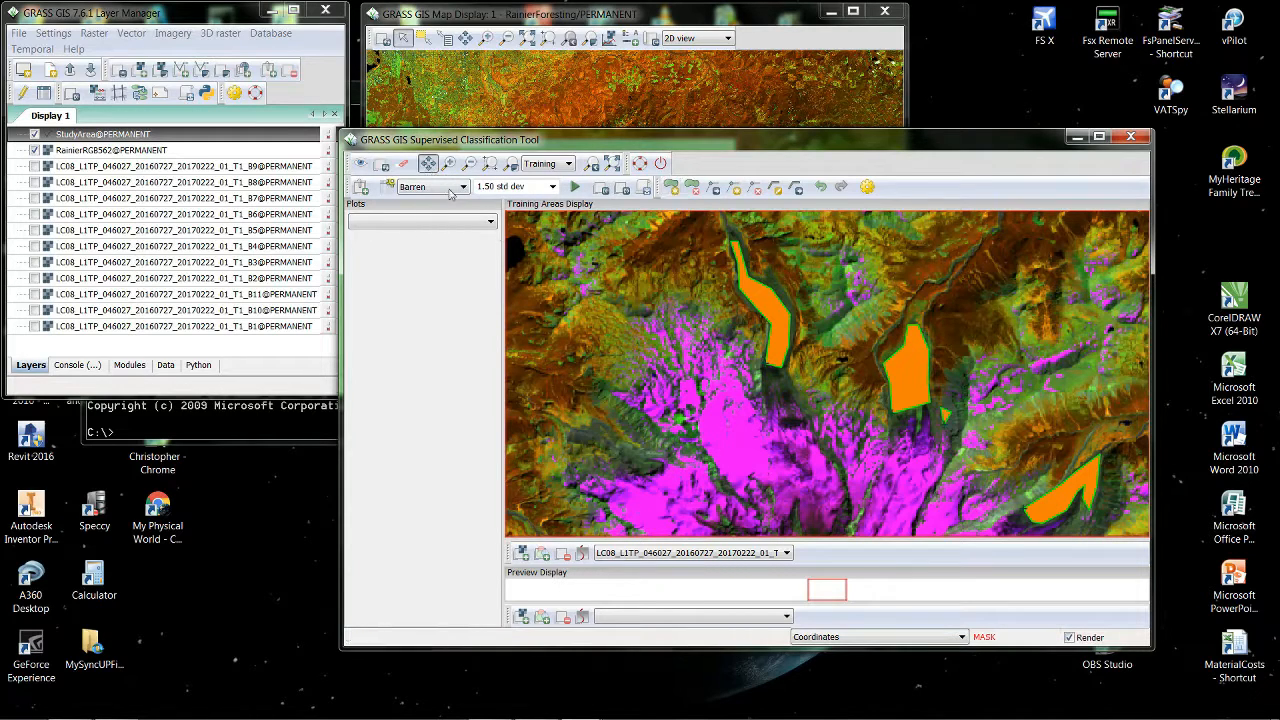
left_click_drag(872, 480, 782, 335)
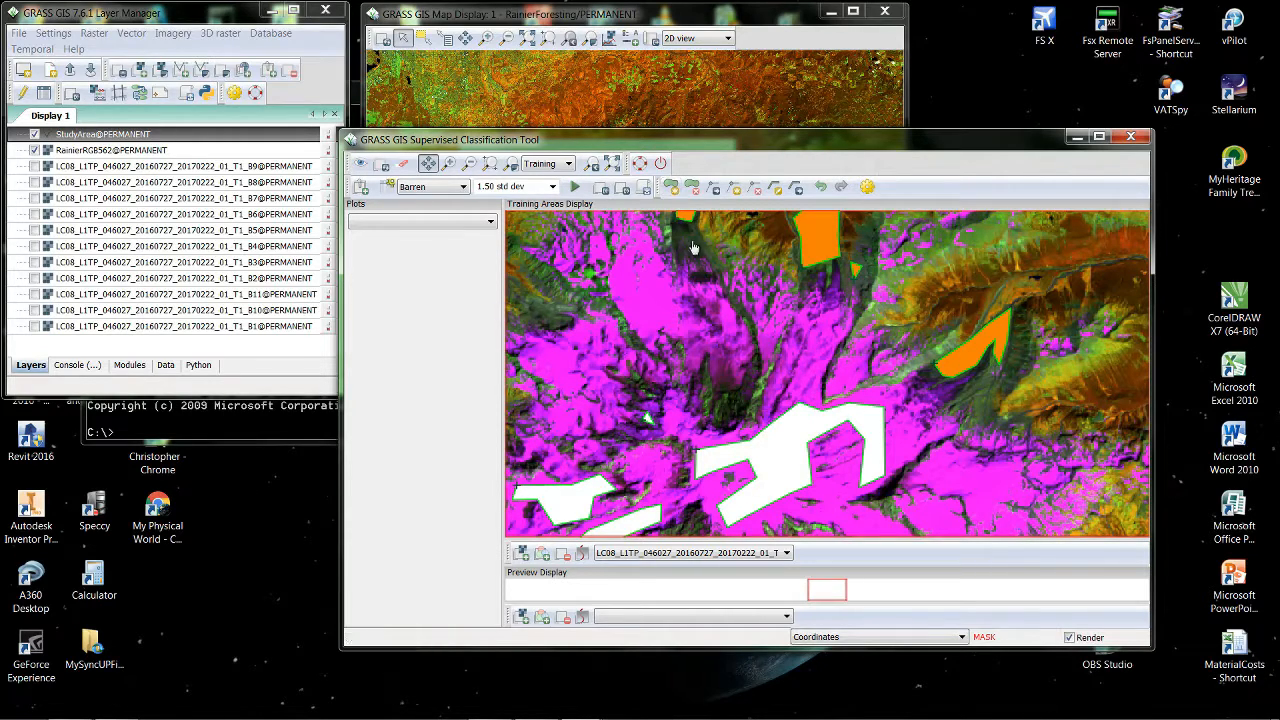
Digitize a Barren training area on the dark rock just north of the large white ice polygon.
left_click(670, 187)
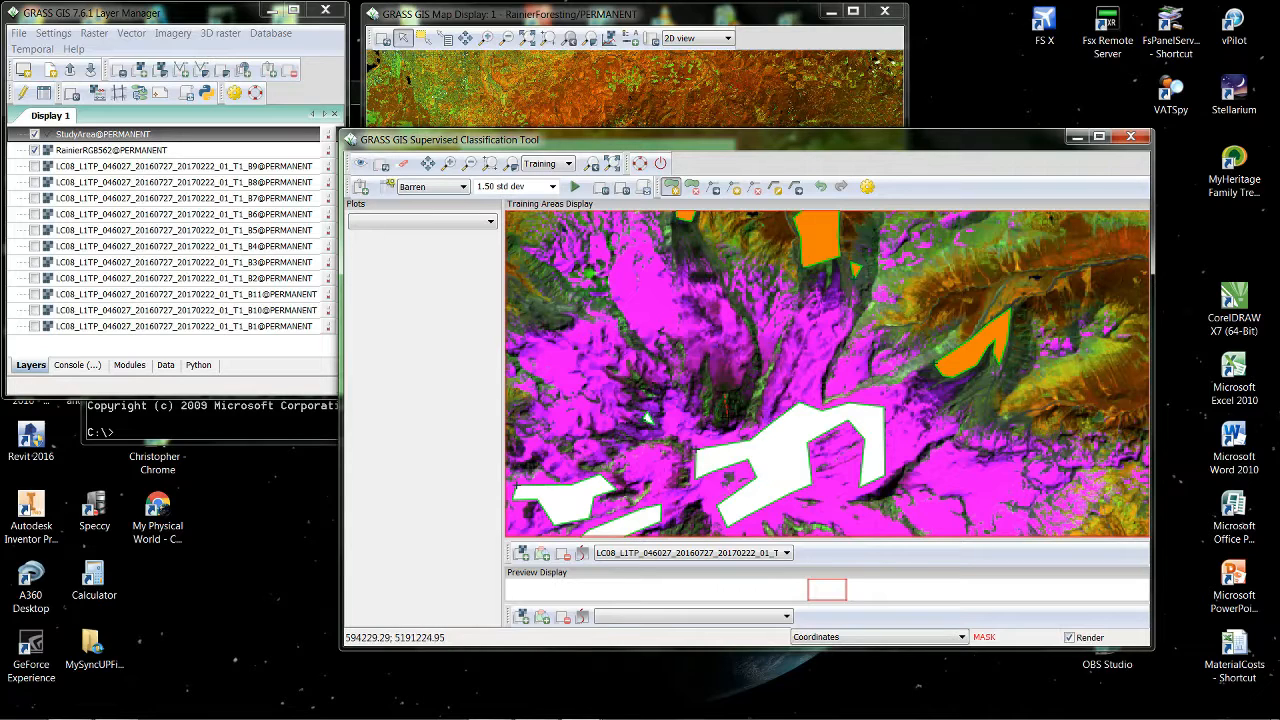
left_click(727, 417)
right_click(728, 416)
Keep the current Windows color scheme and stop the performance message from being shown again.
left_click(489, 166)
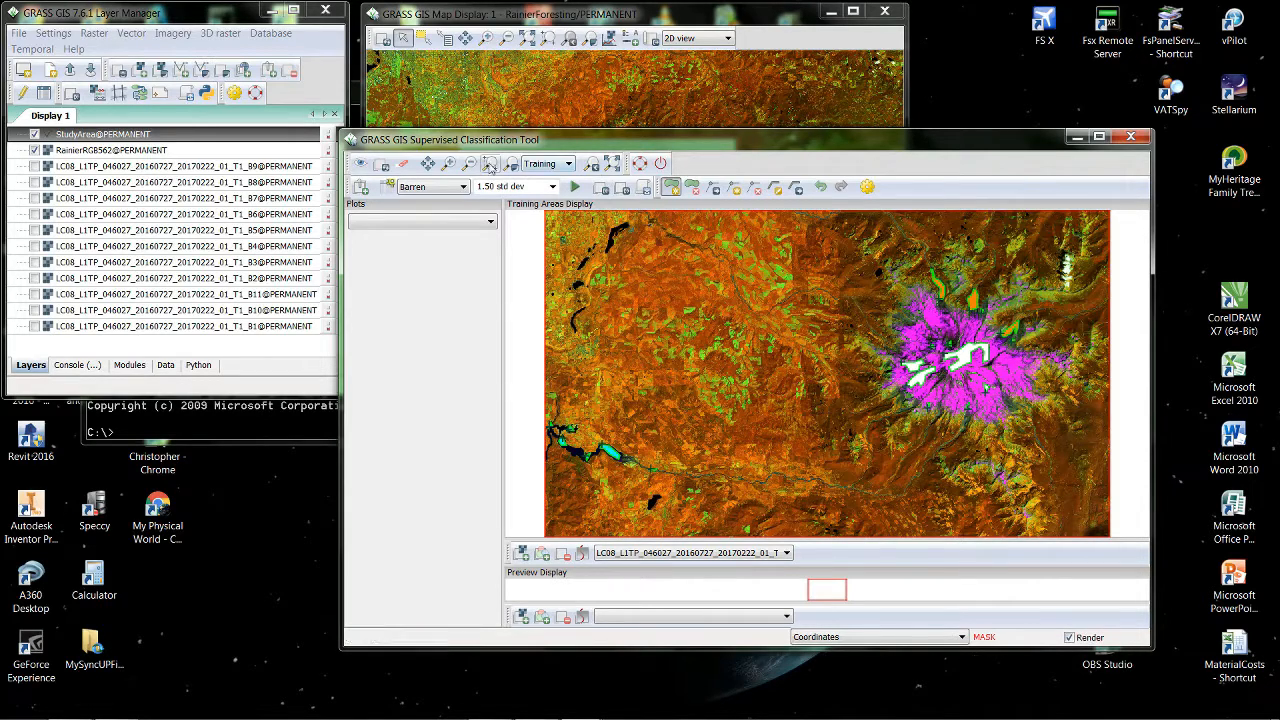
left_click(450, 164)
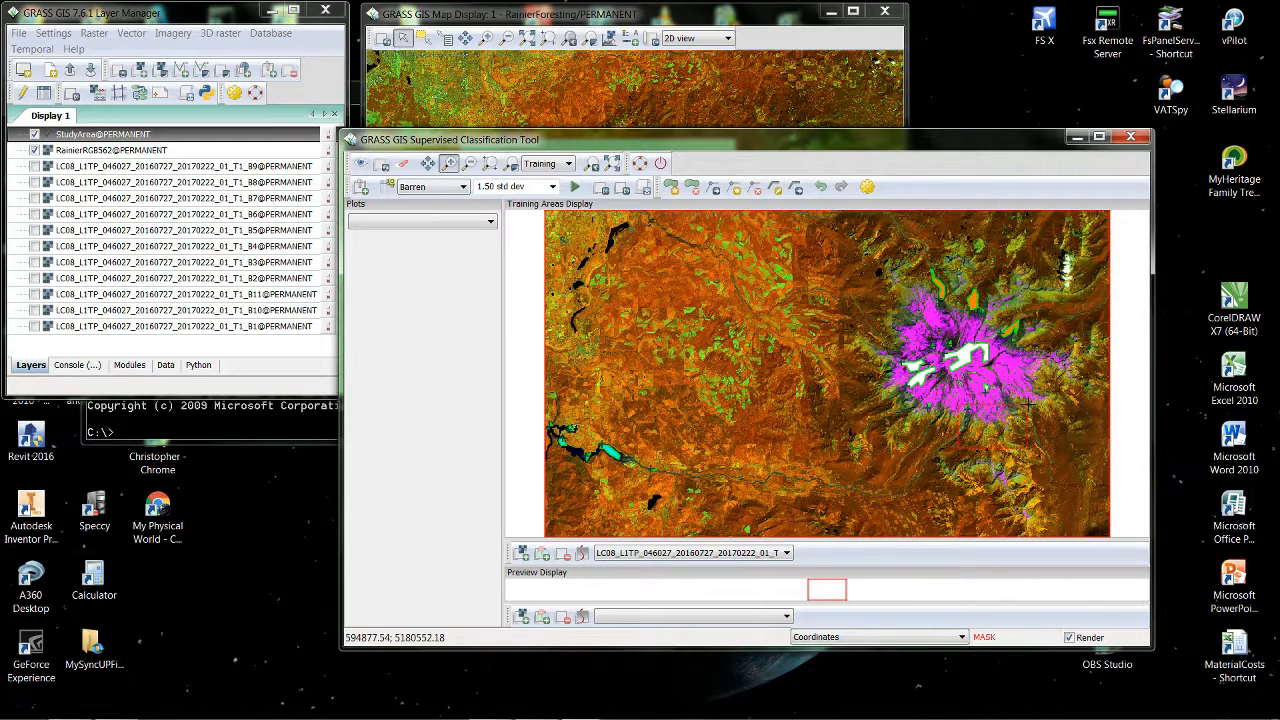
scroll(1028, 403, "up", 3)
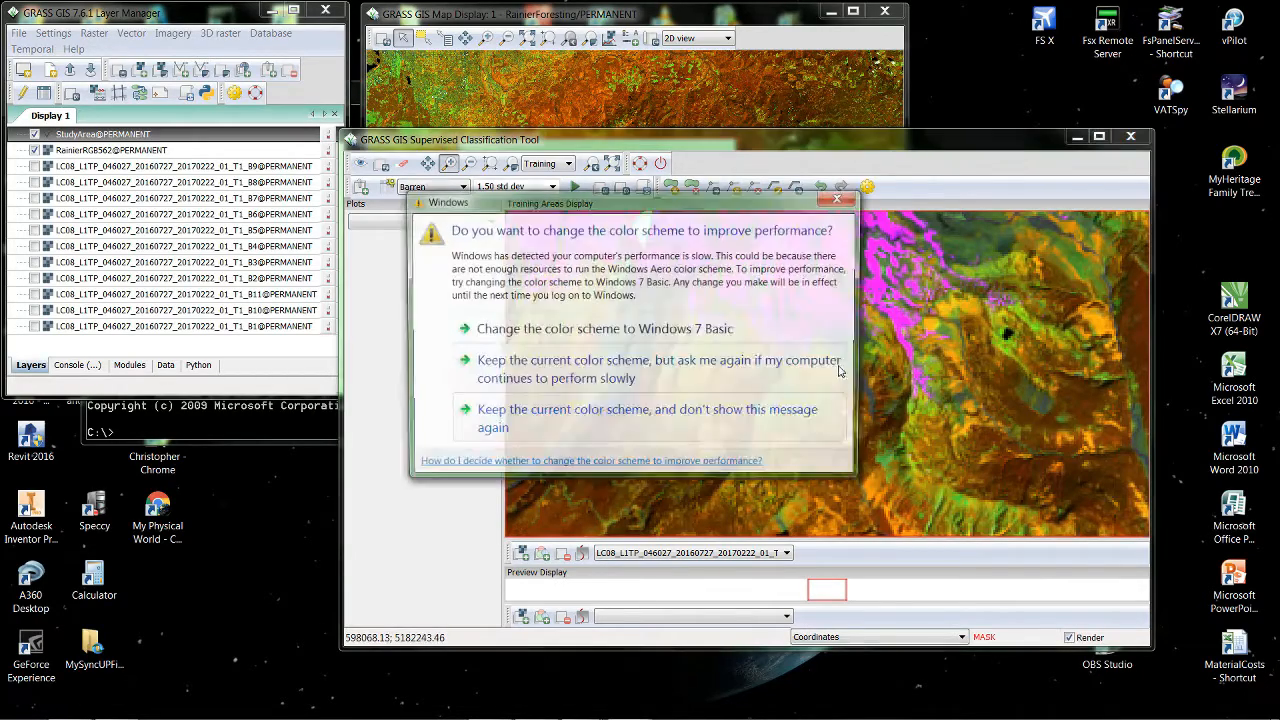
left_click(790, 412)
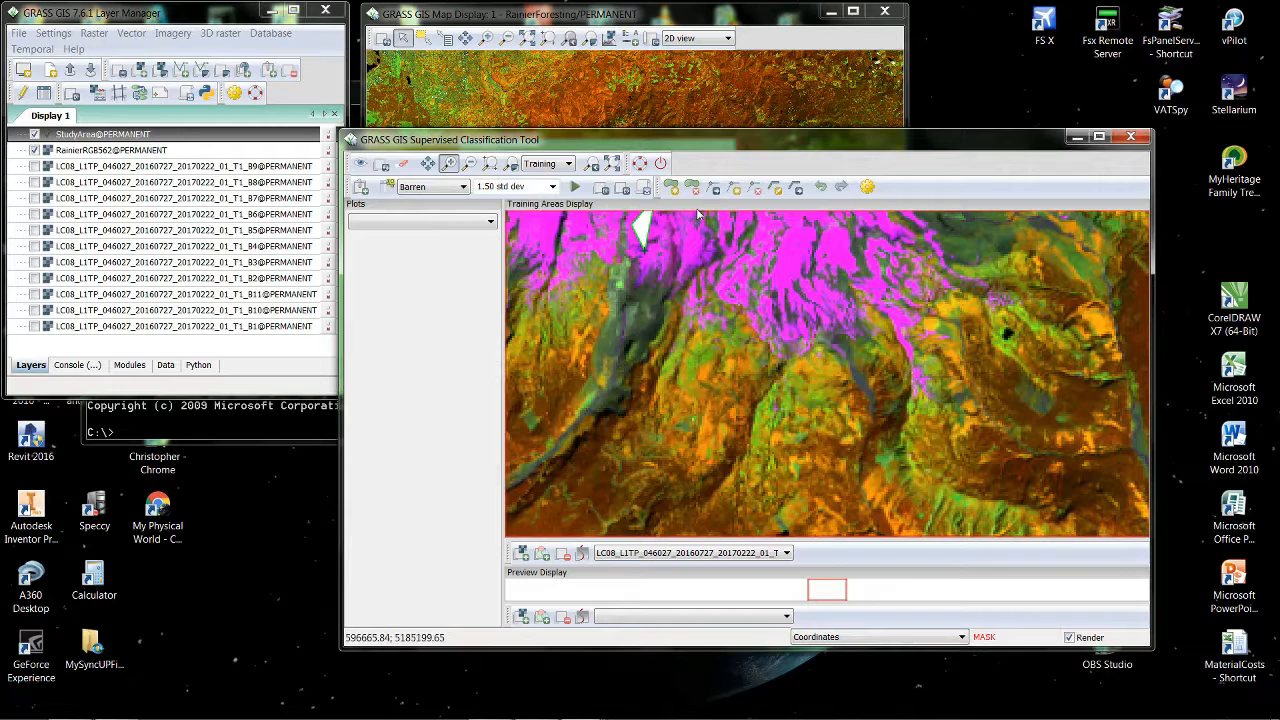
Digitize two small Barren training areas, one just below the southern snowfields and one on the grey slope to their northeast.
left_click(670, 187)
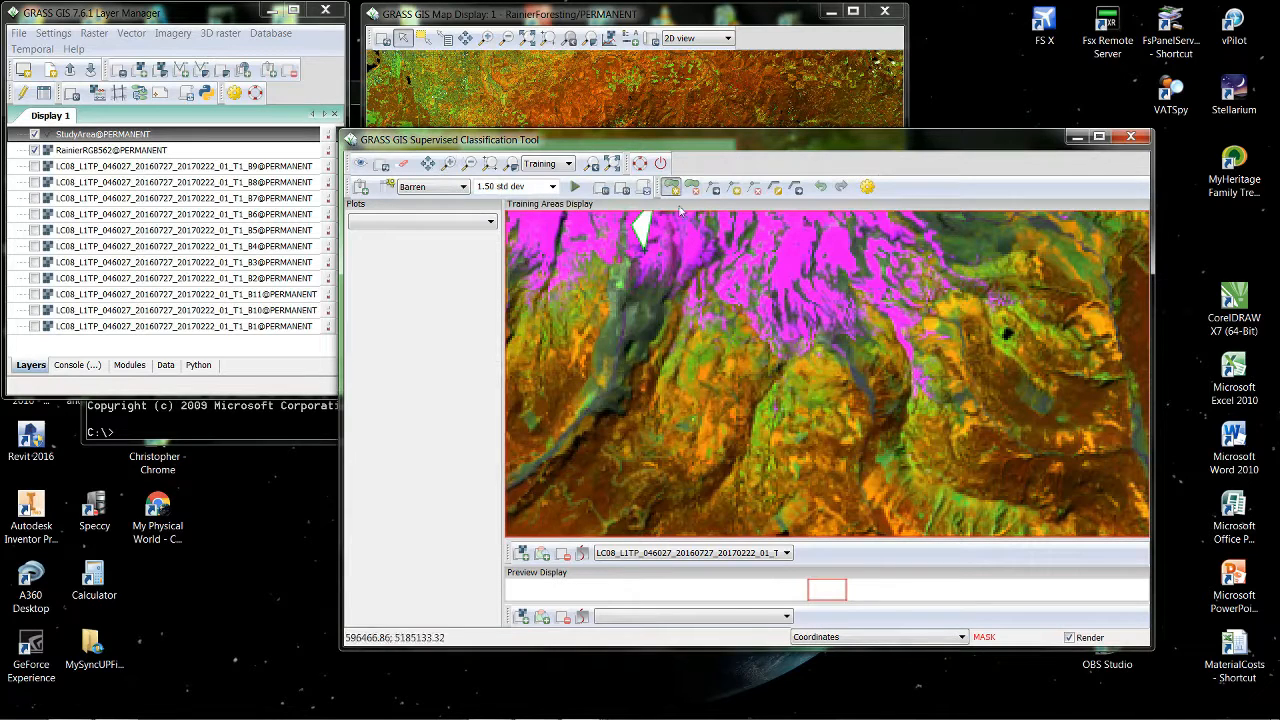
left_click(810, 388)
left_click(793, 368)
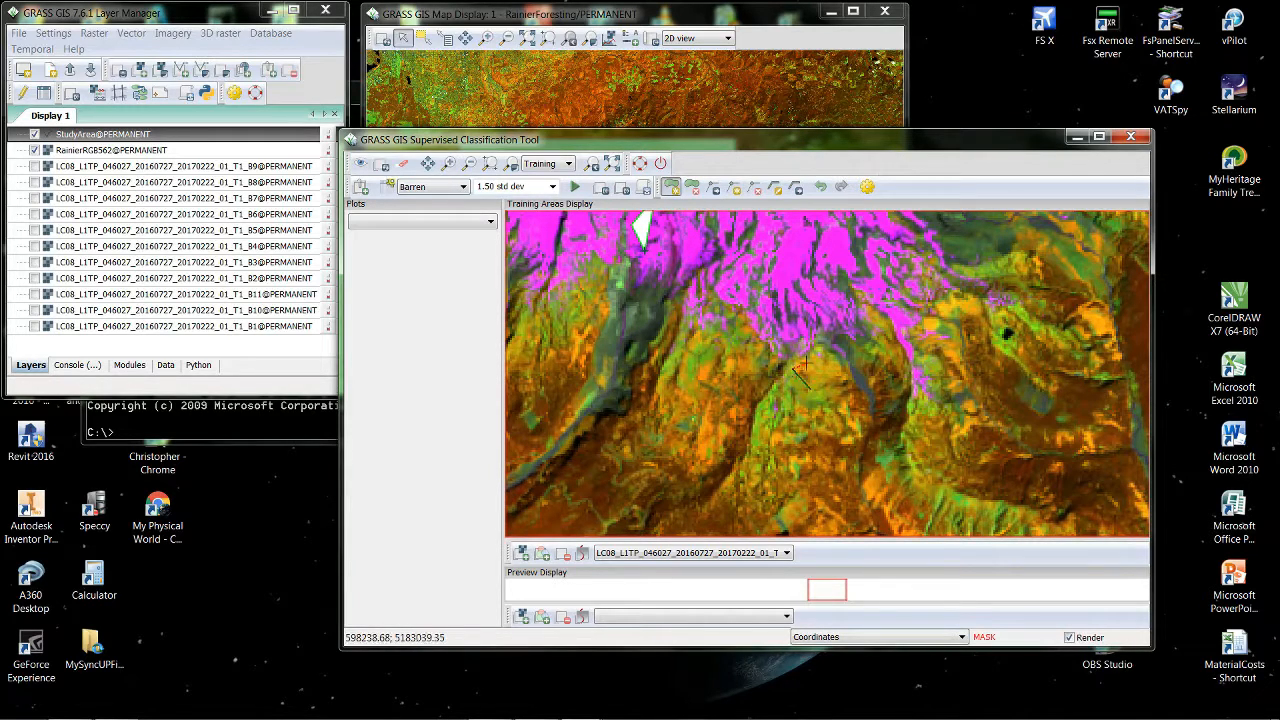
left_click(817, 361)
left_click(838, 370)
right_click(836, 371)
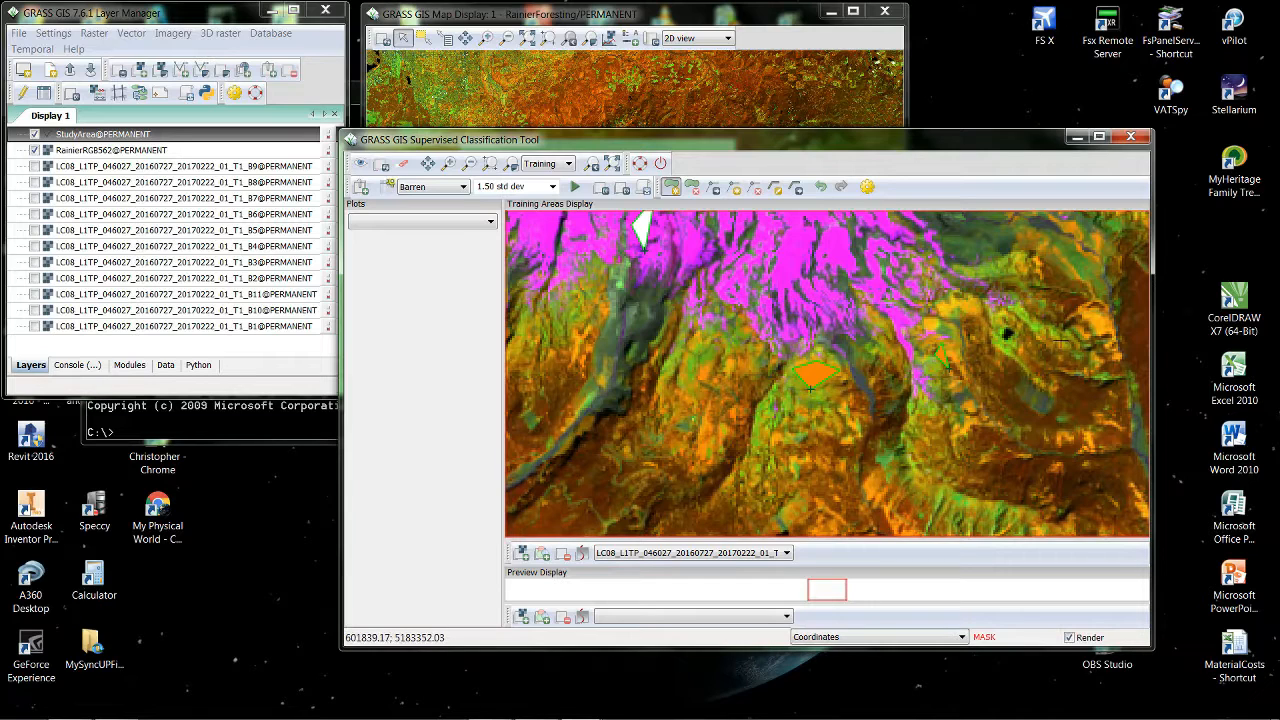
right_click(971, 258)
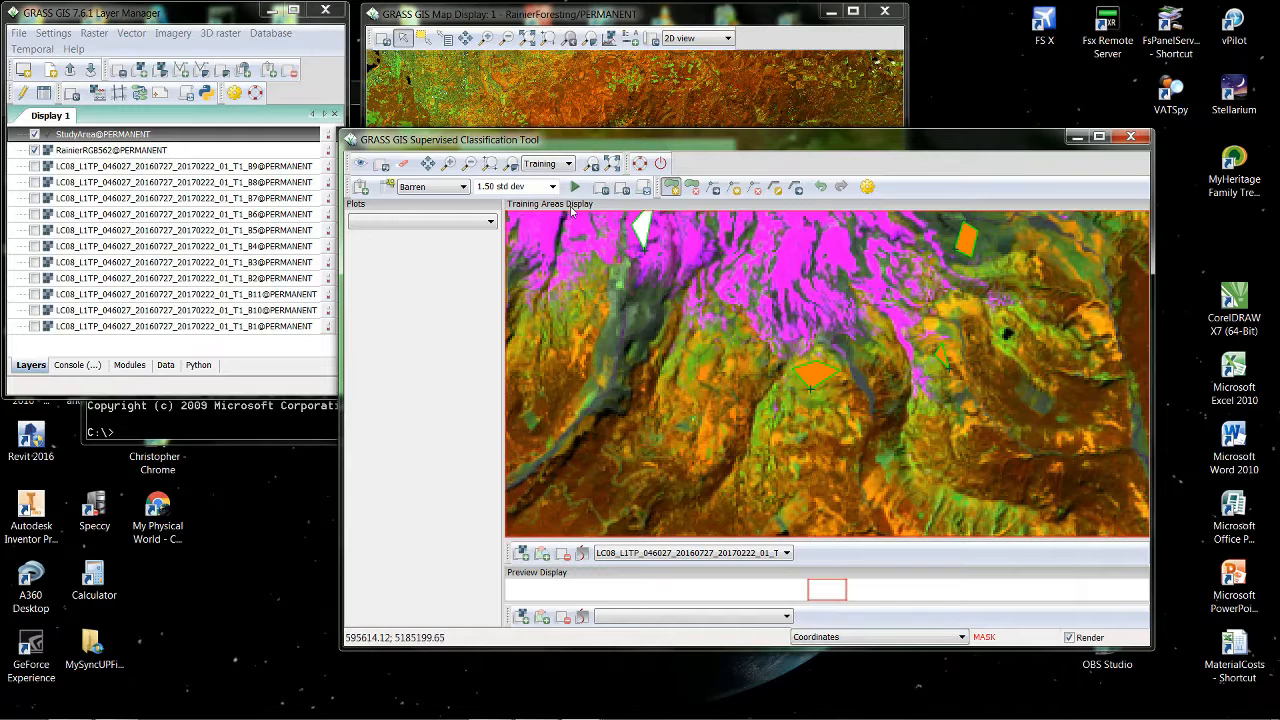
Show the whole study area and set the training class to Other.
left_click(512, 166)
left_click(545, 186)
left_click(463, 189)
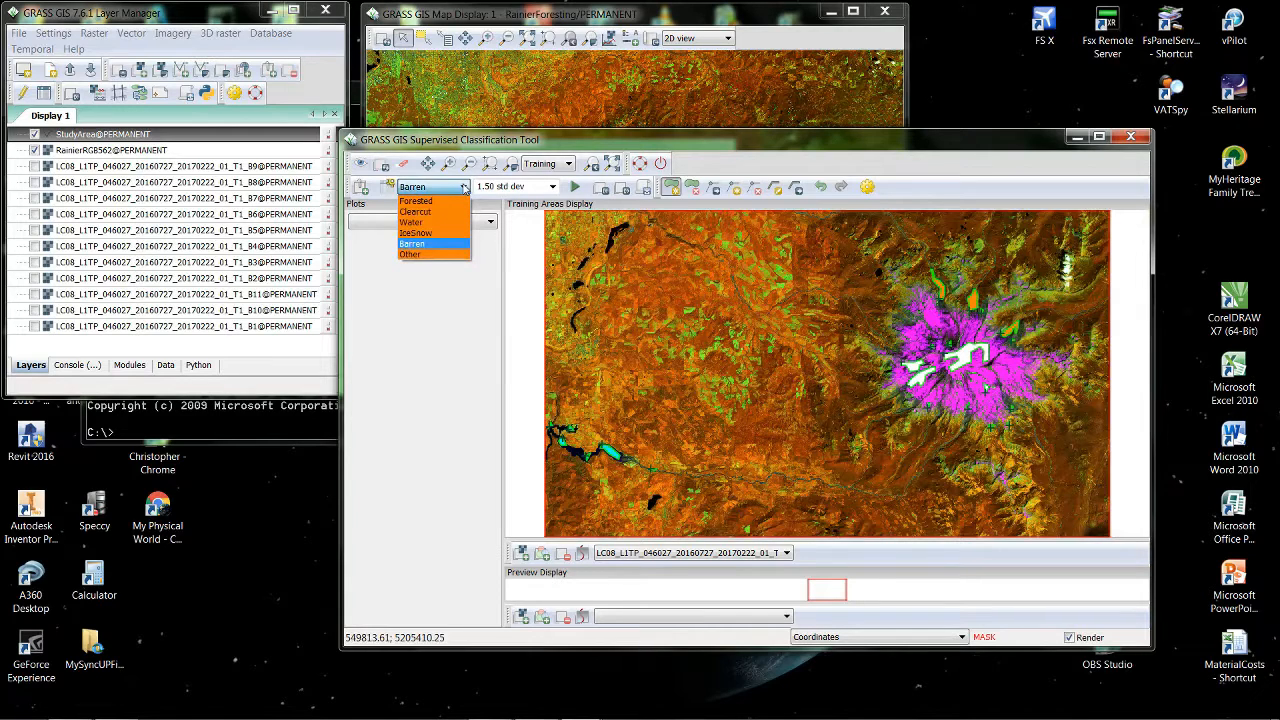
left_click(418, 255)
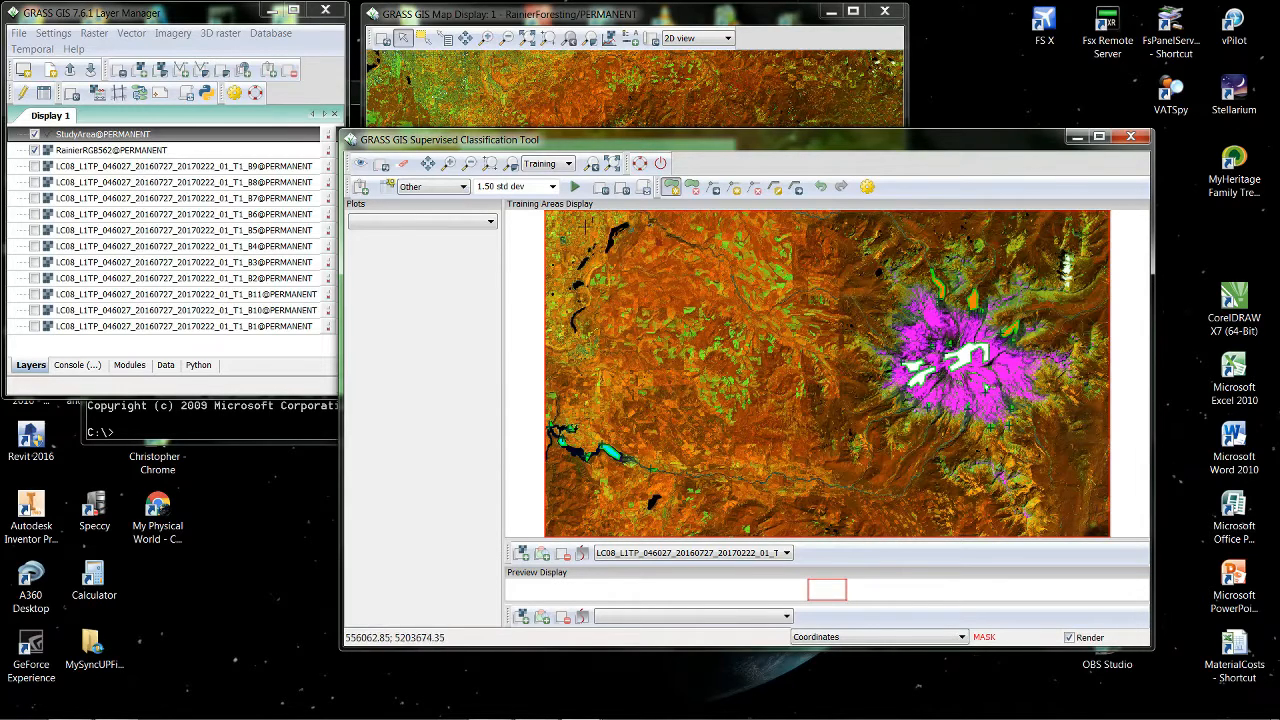
Digitize a tall rectangular Other training area in the northwest farmland, just inside the study area's western boundary.
left_click(448, 163)
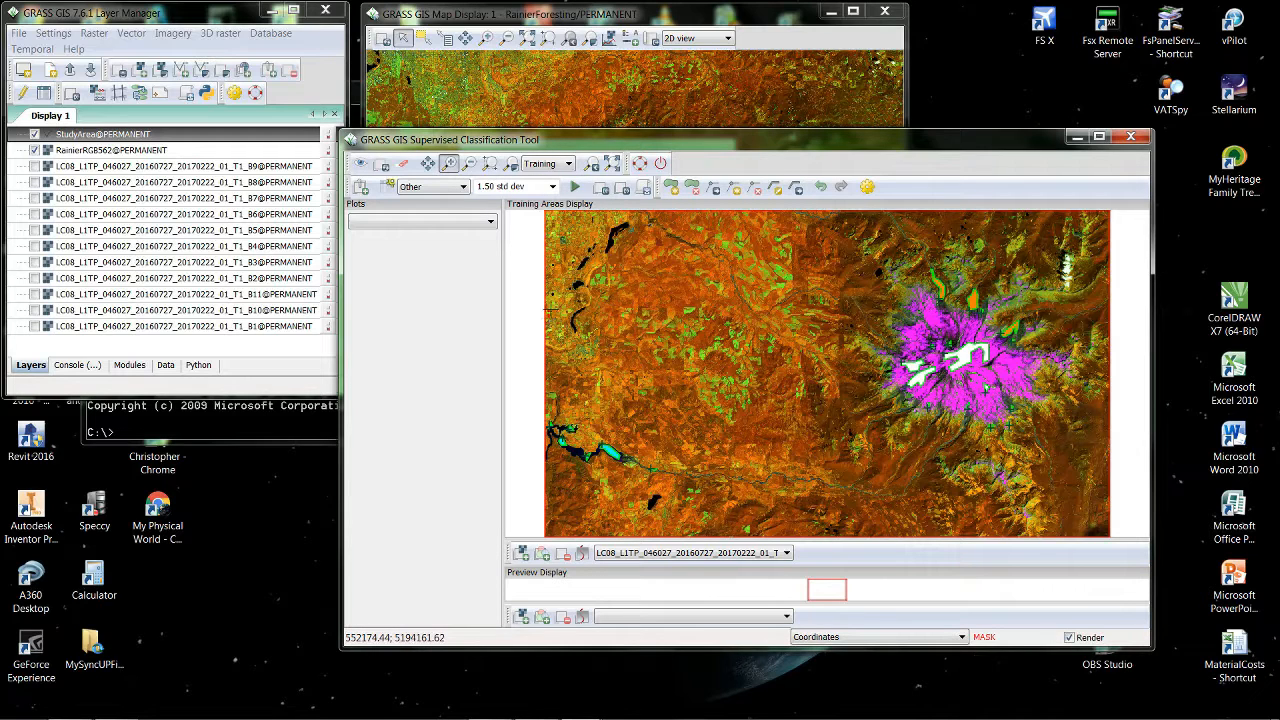
left_click(637, 219)
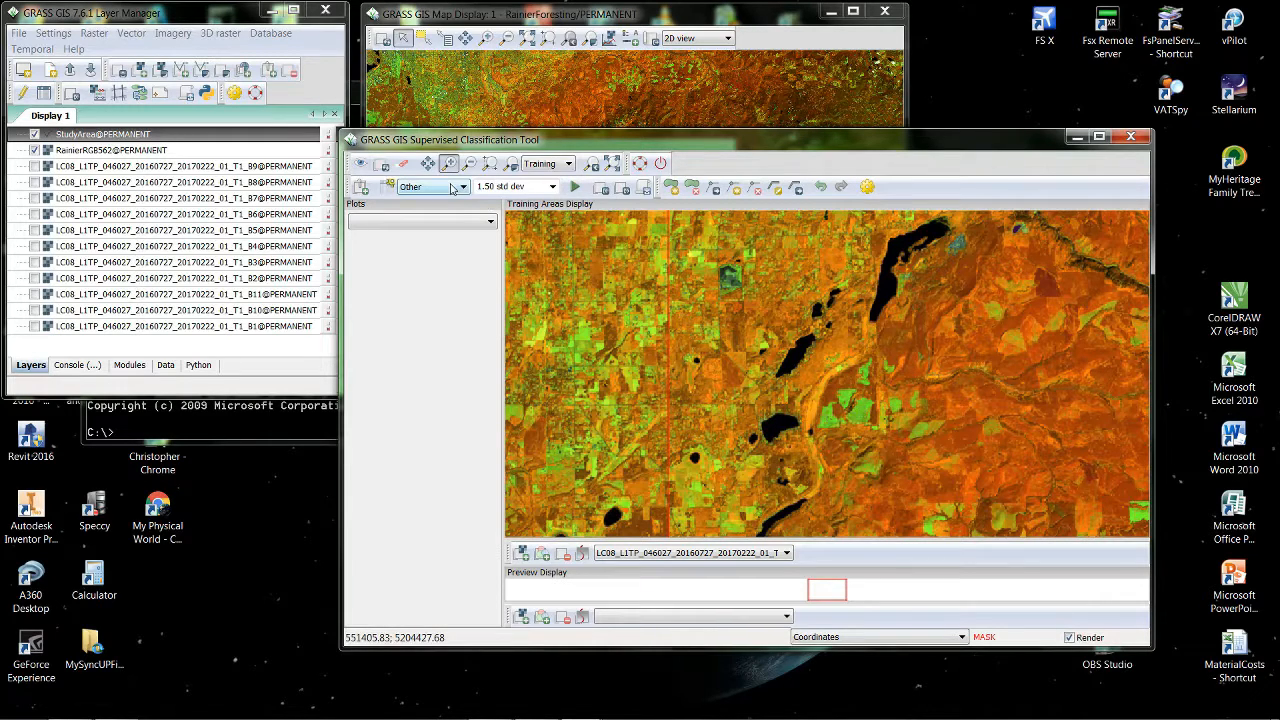
left_click(670, 187)
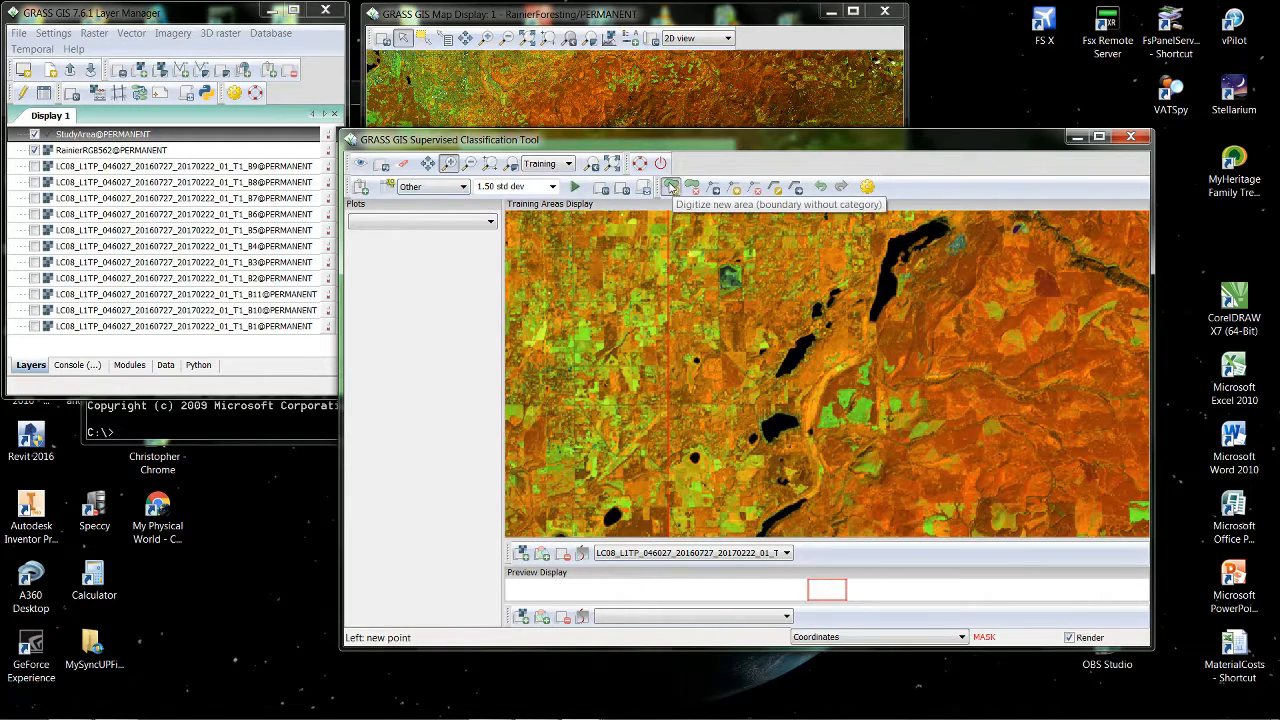
left_click(511, 402)
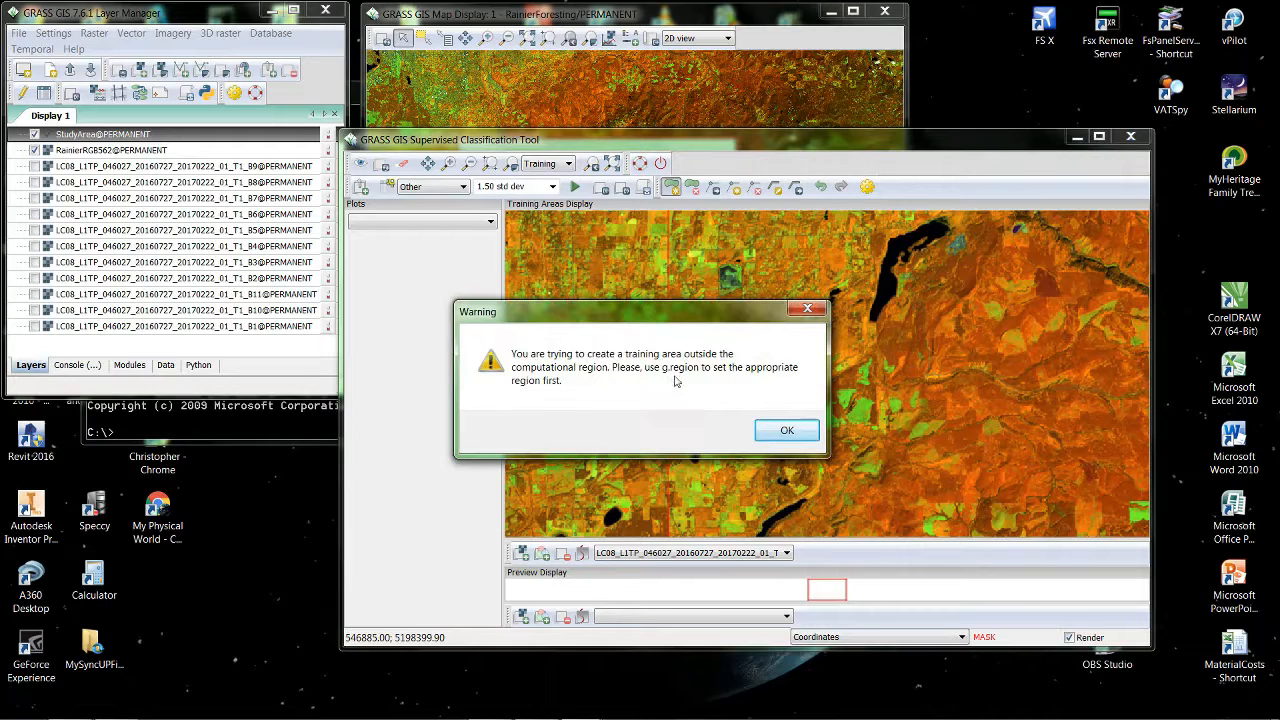
left_click(787, 430)
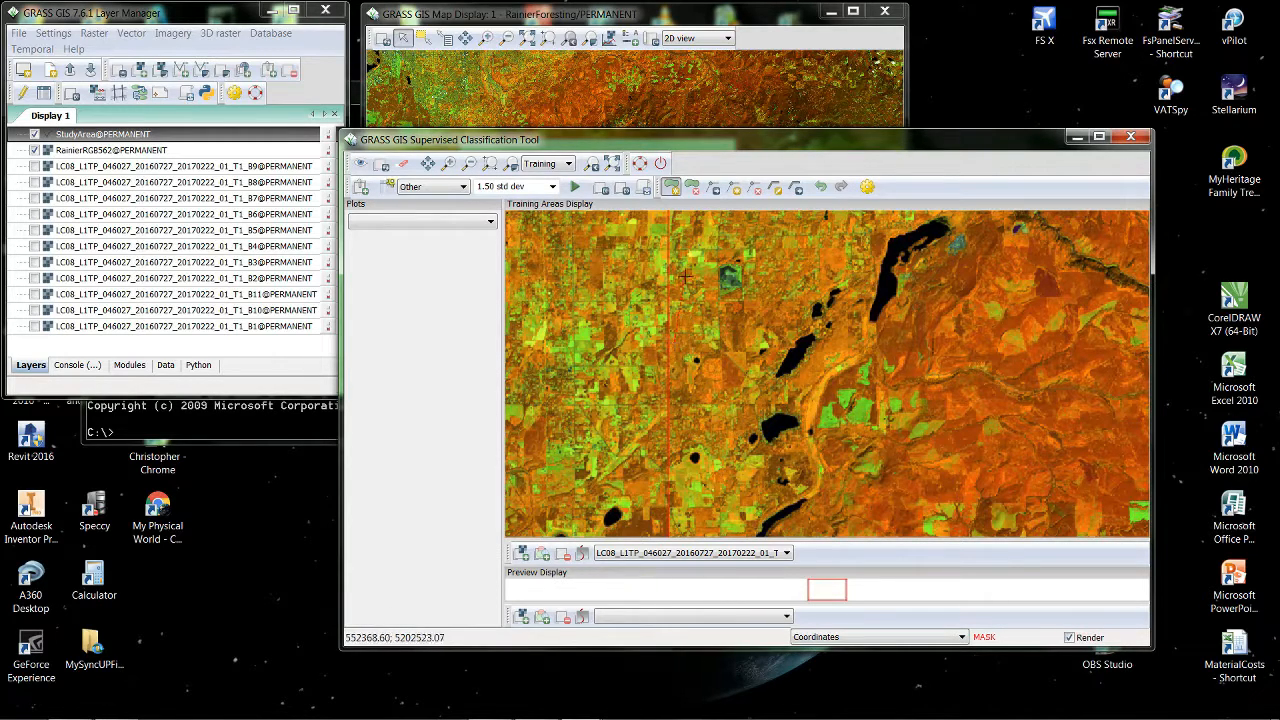
left_click(672, 214)
left_click(717, 217)
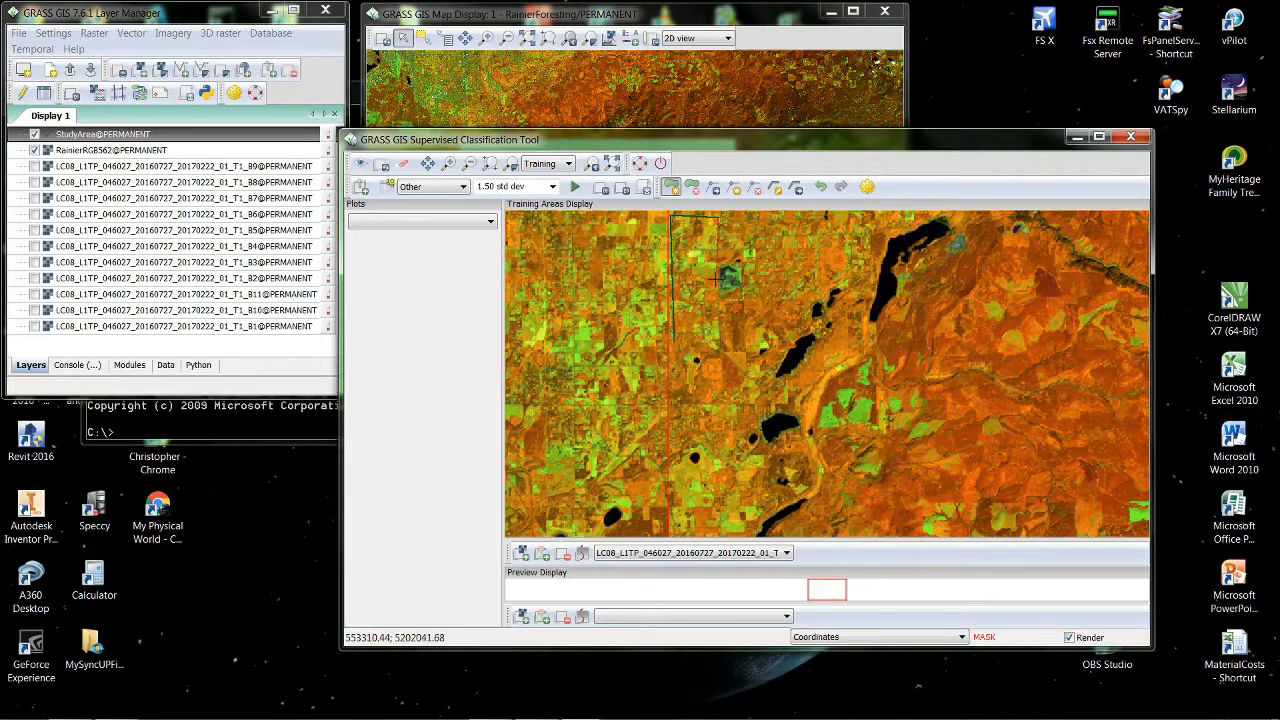
left_click(717, 341)
right_click(717, 341)
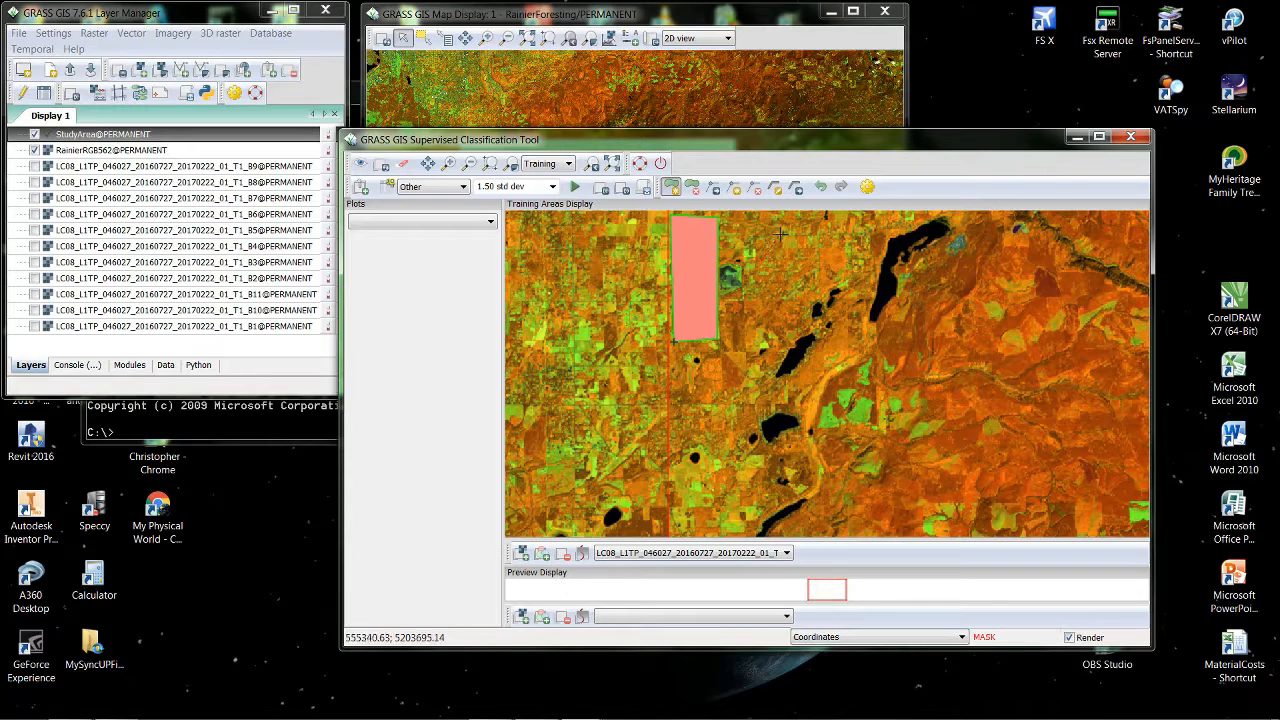
Digitize a bent, strip-shaped Other training area between the tall rectangle and the long northern lake.
left_click(868, 226)
left_click(869, 244)
left_click(808, 242)
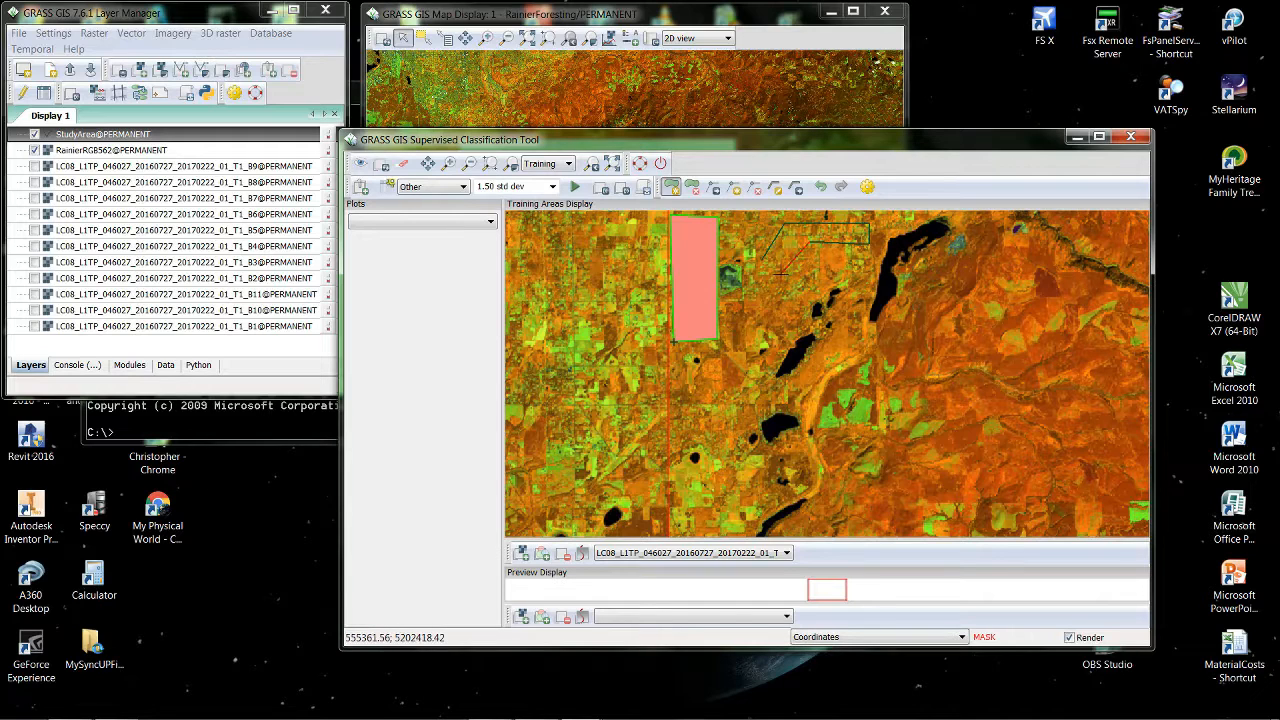
right_click(778, 273)
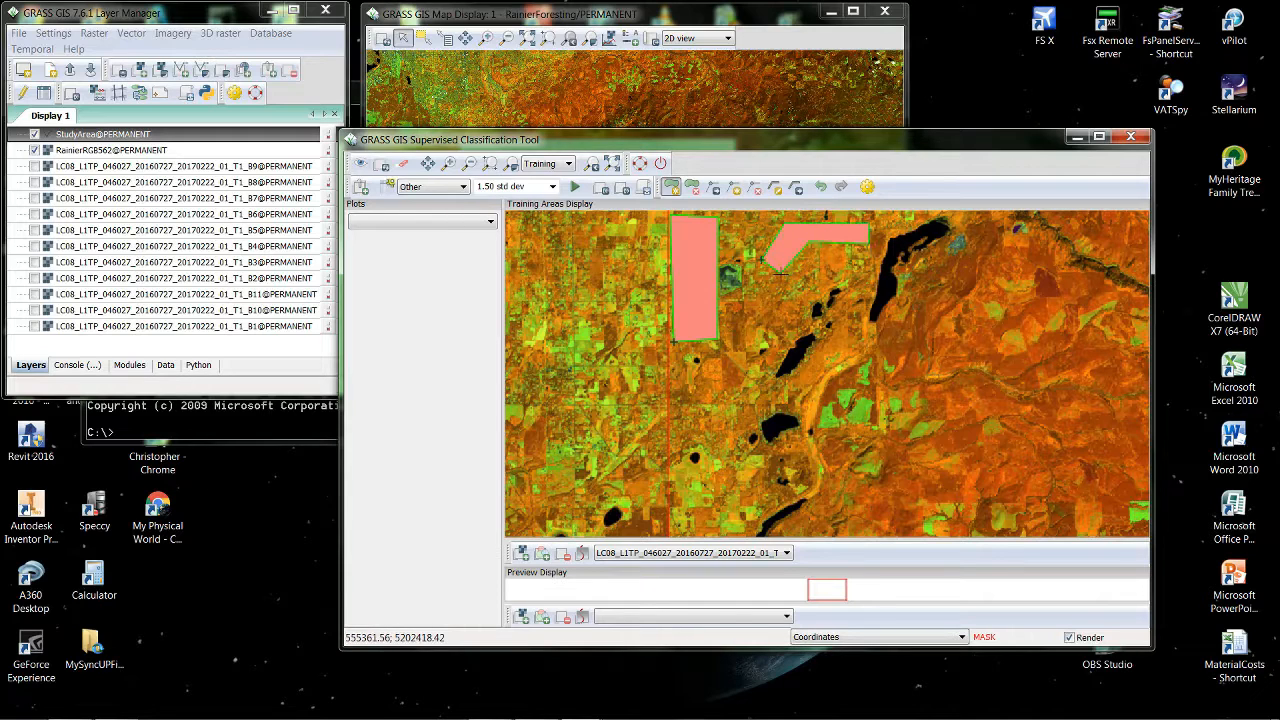
Digitize a five-sided Other training area along the western boundary, beside the southern small lakes.
left_click(678, 531)
left_click(677, 470)
left_click(746, 459)
left_click(775, 506)
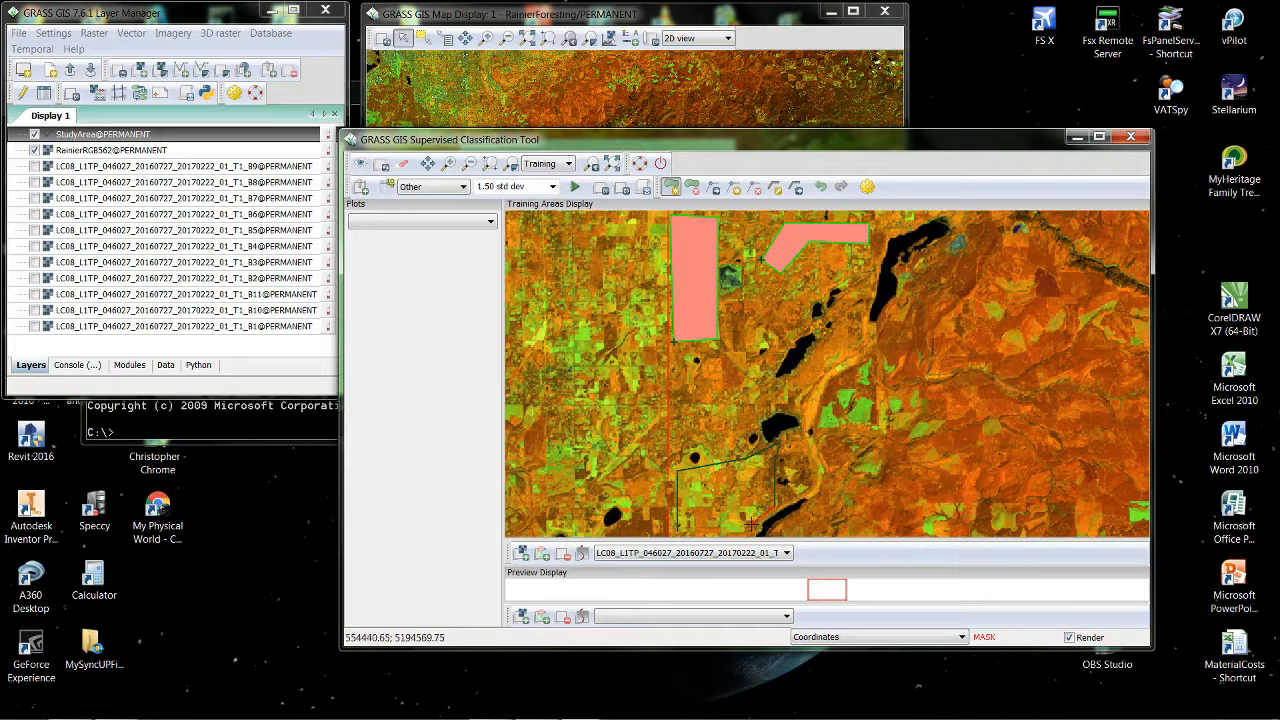
right_click(746, 492)
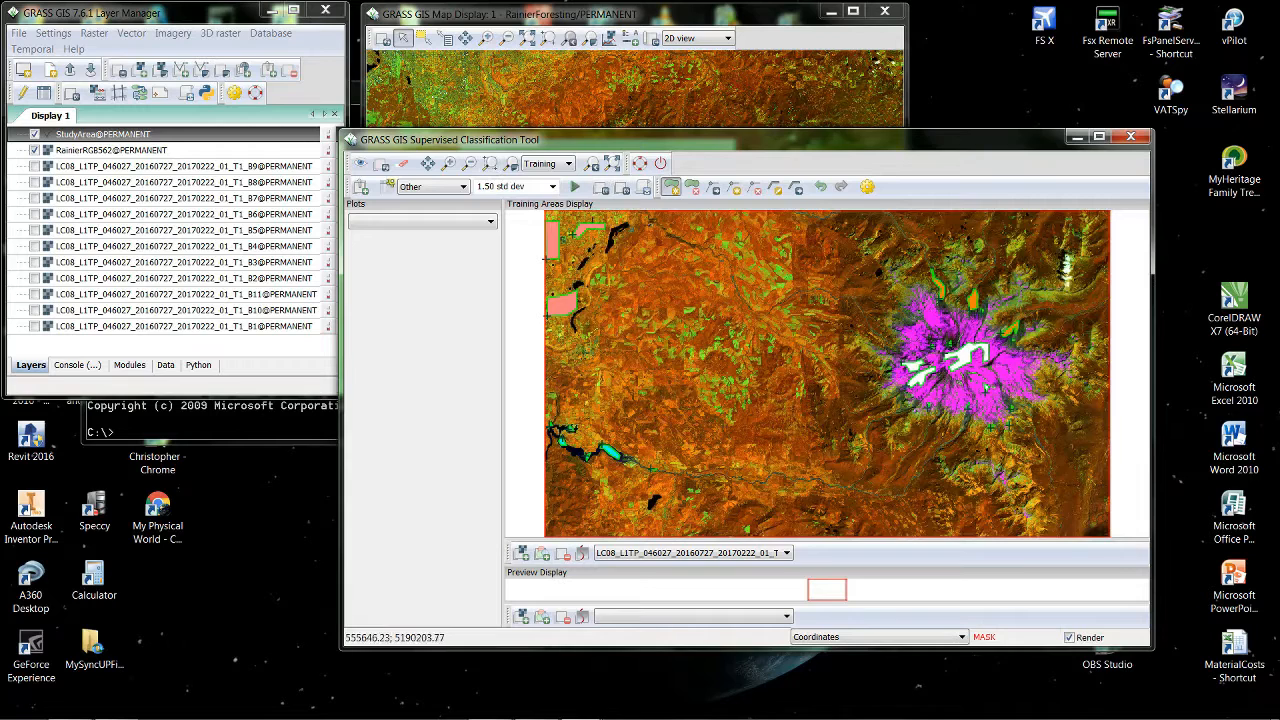
Digitize an irregular Other training area tracing the bluish built-up town north of the two small ponds and its northeastern arm.
left_click(450, 164)
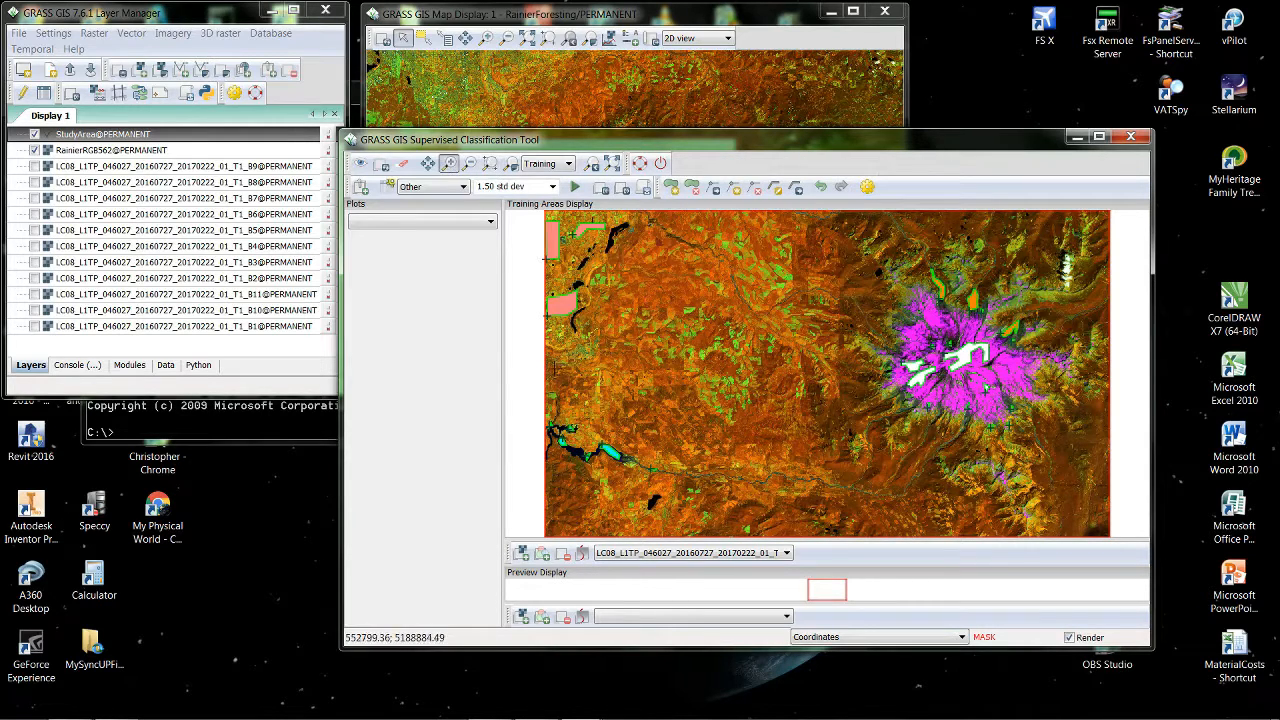
left_click(600, 320)
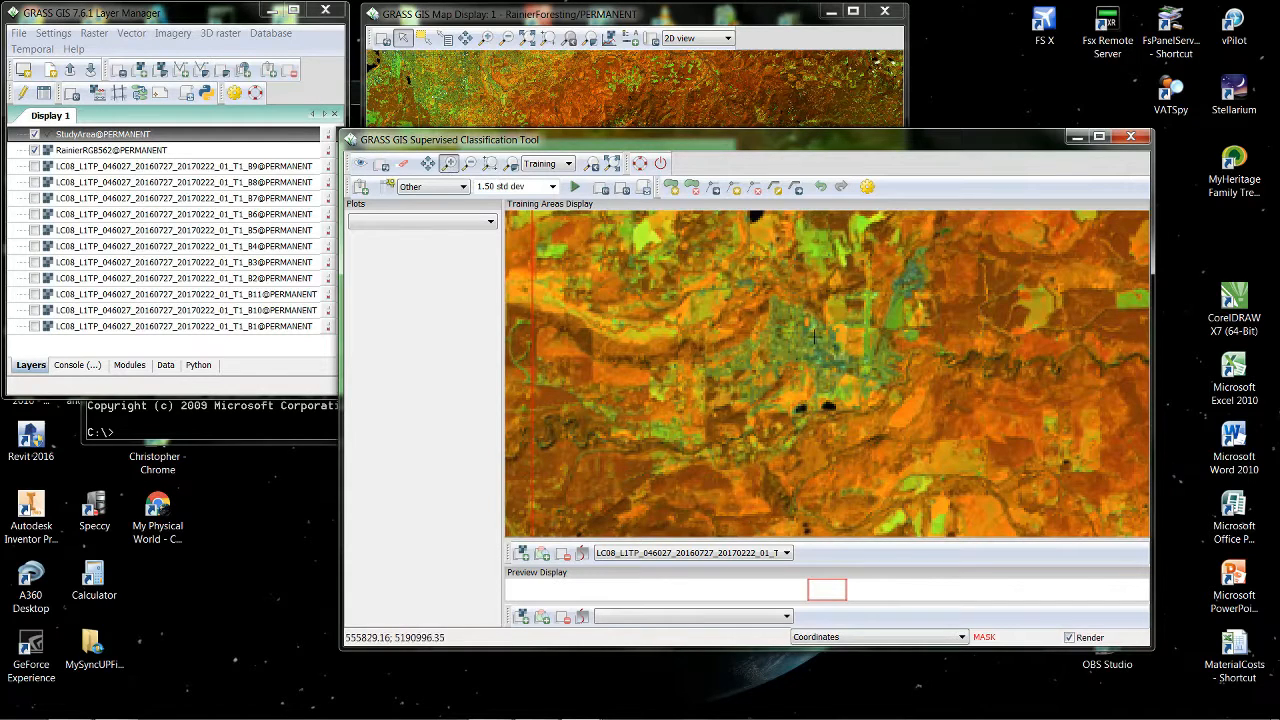
left_click(671, 187)
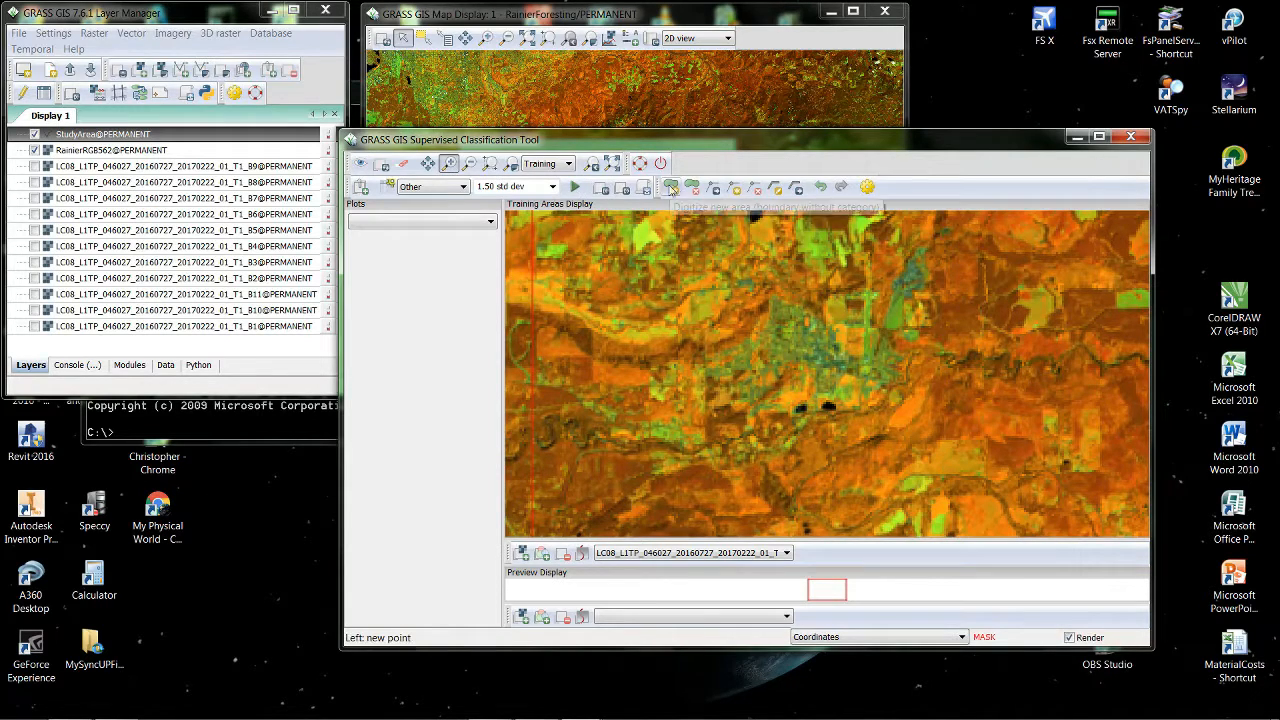
left_click(711, 360)
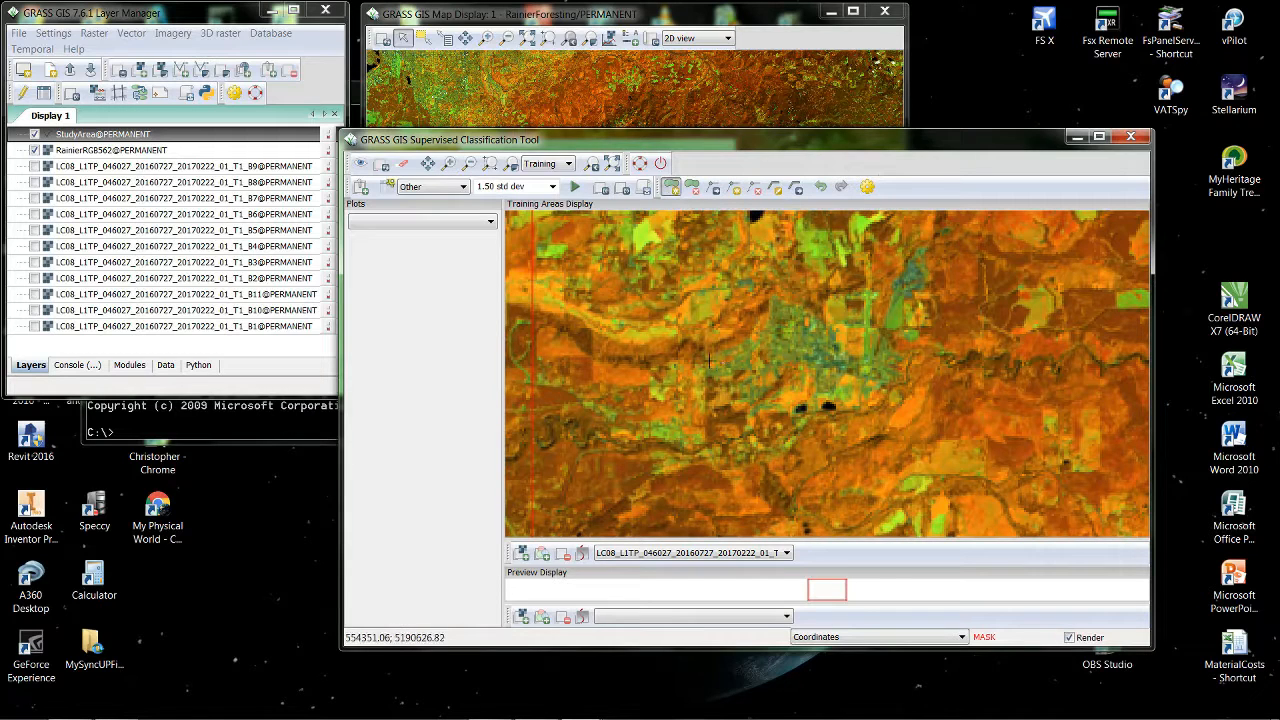
left_click(755, 335)
left_click(772, 301)
left_click(836, 336)
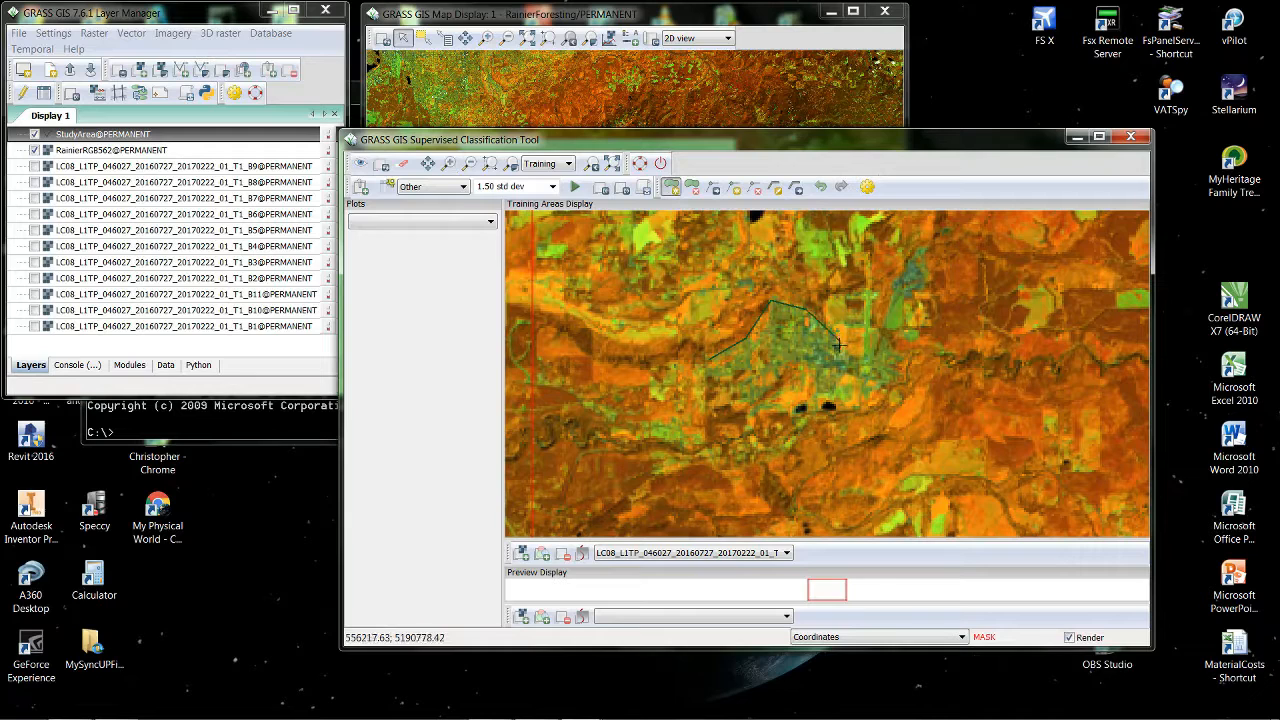
left_click(856, 358)
left_click(875, 350)
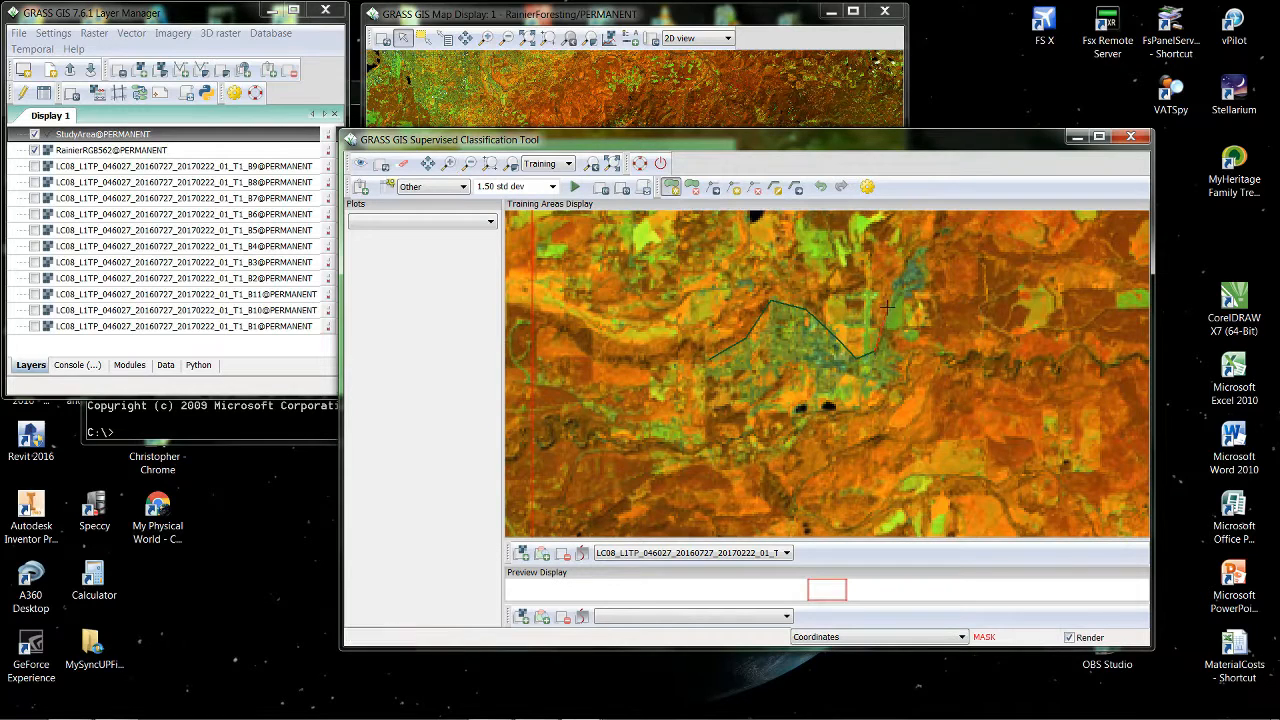
left_click(915, 250)
left_click(930, 260)
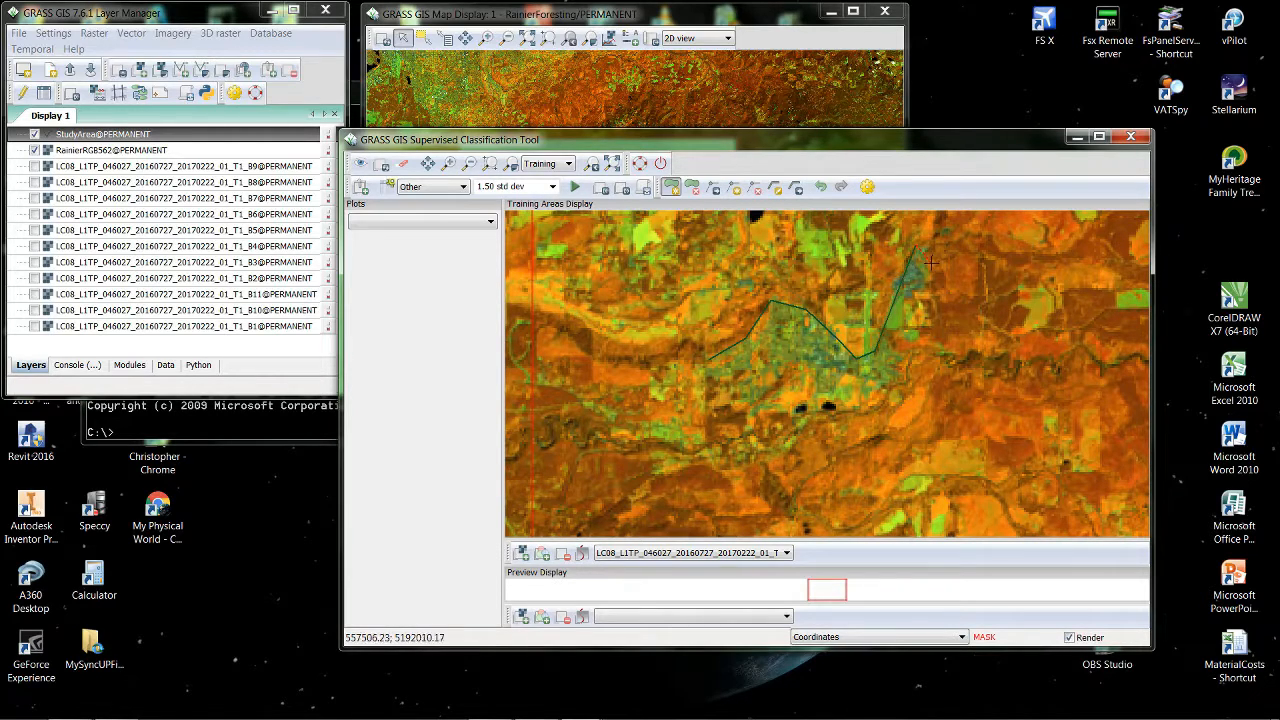
left_click(891, 377)
left_click(870, 389)
left_click(842, 374)
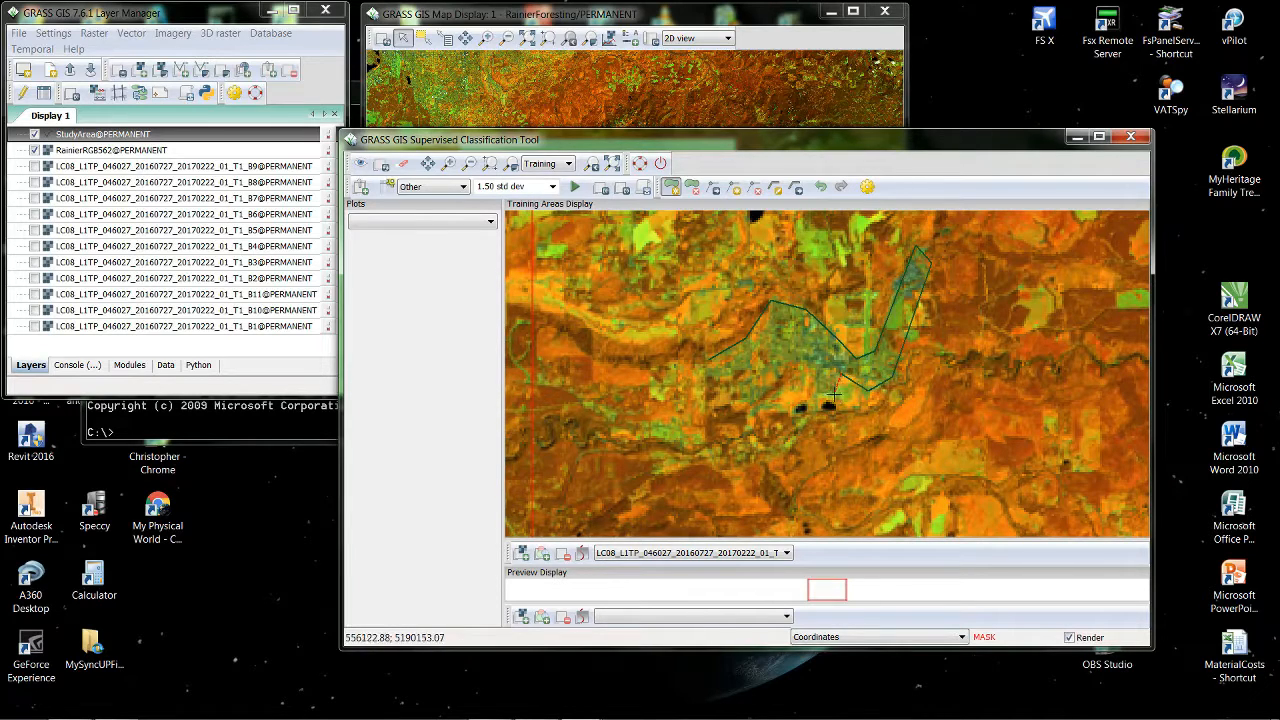
left_click(834, 394)
left_click(818, 392)
left_click(817, 372)
right_click(777, 378)
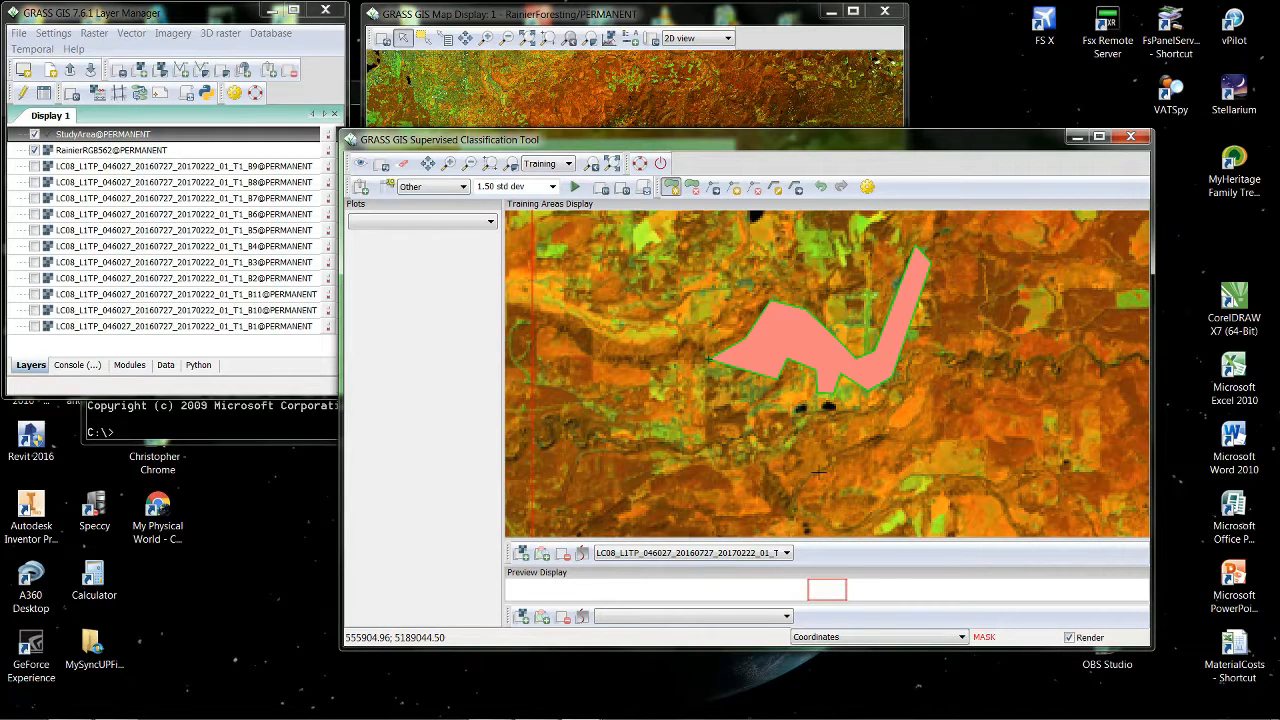
Digitize a small square Other area northwest of the town polygon and another Other area beside the western boundary.
right_click(738, 291)
left_click(614, 422)
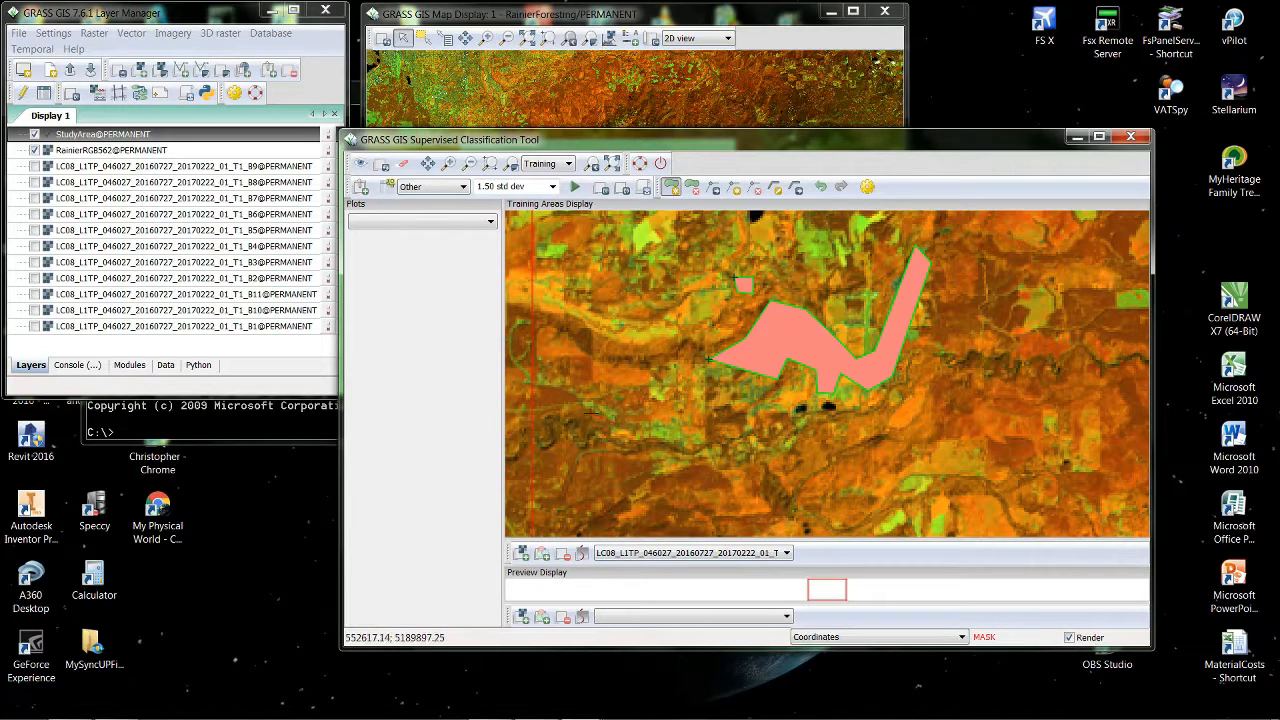
left_click(556, 375)
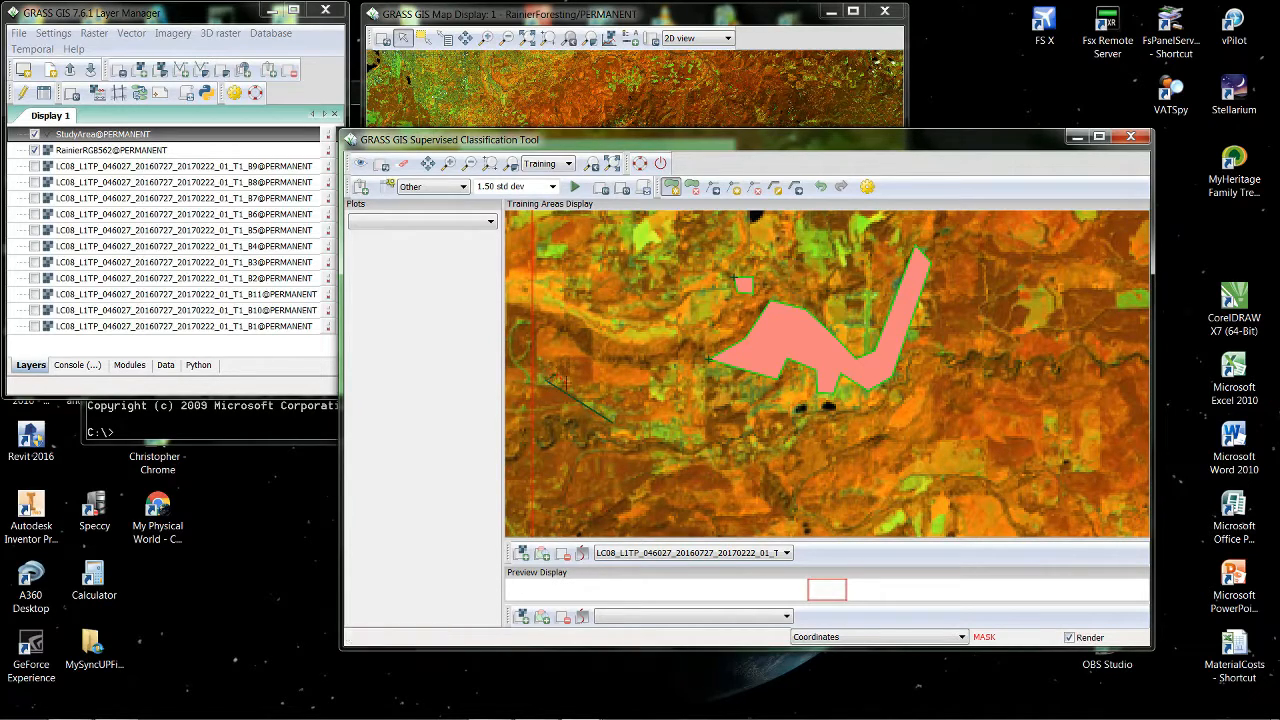
right_click(610, 413)
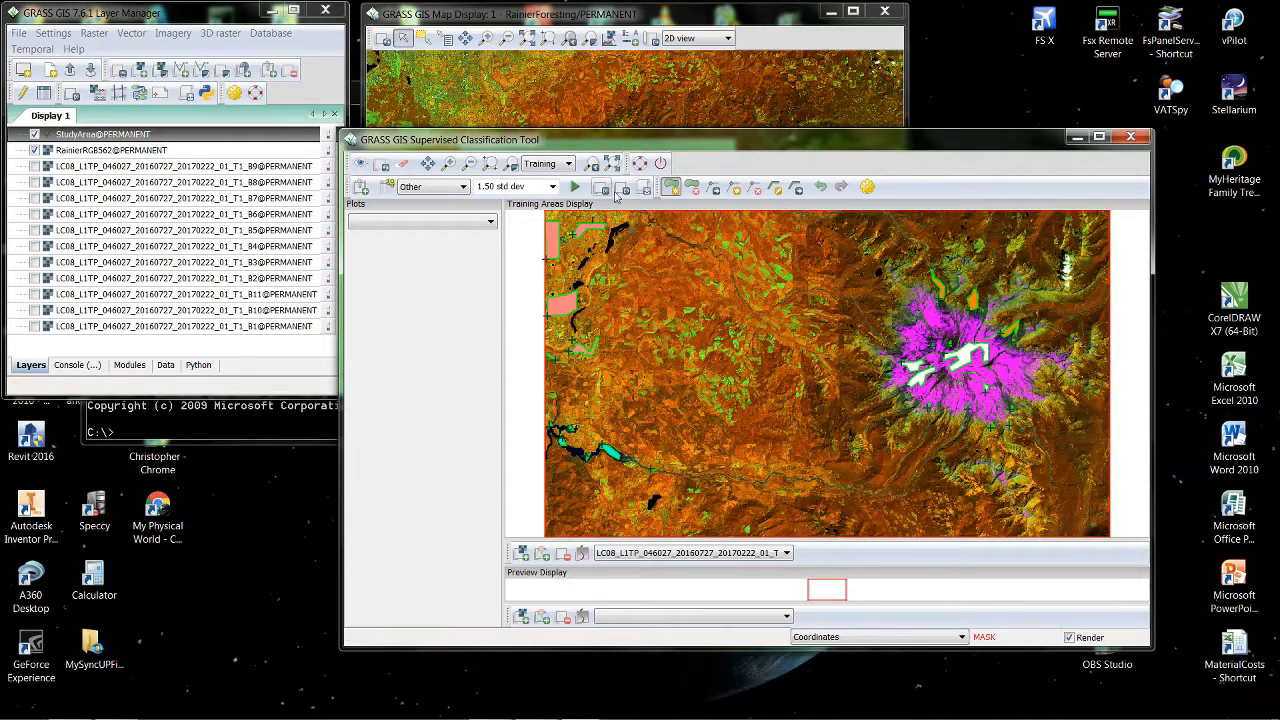
Switch the training class to Forested and digitize a large irregular area on the dark forest southwest of the mountain's snowfields.
left_click(463, 188)
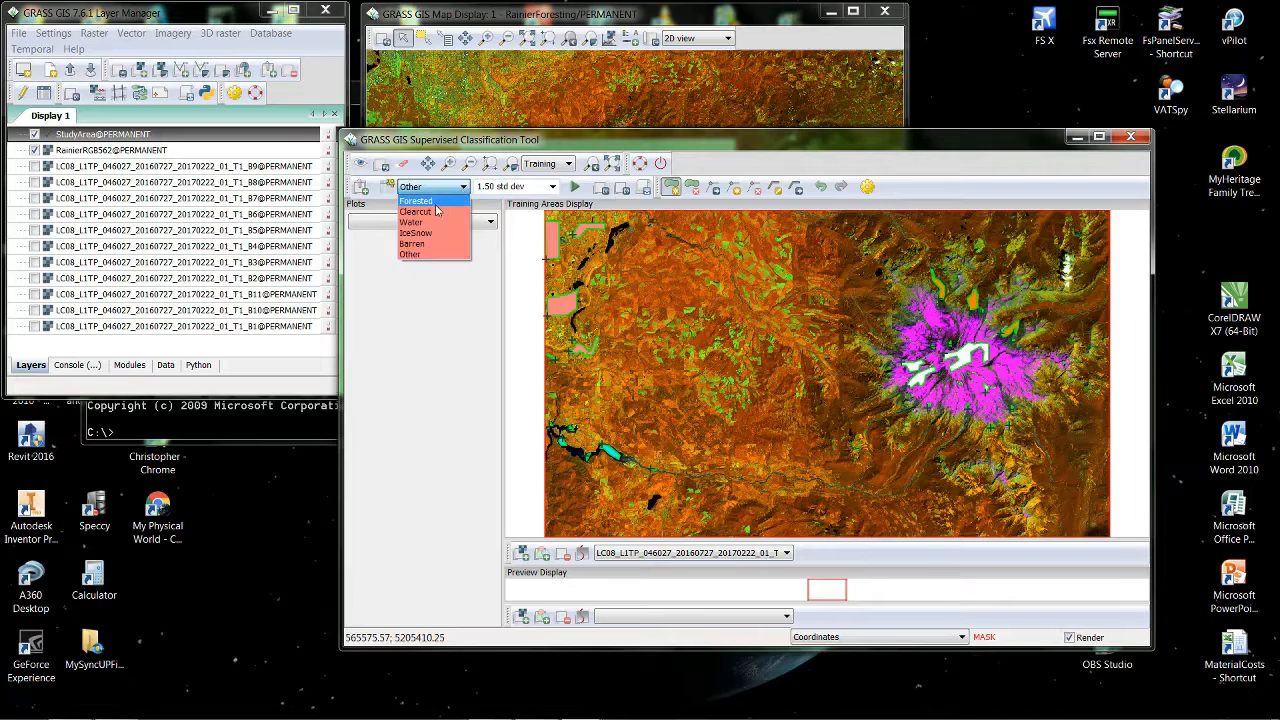
left_click(433, 201)
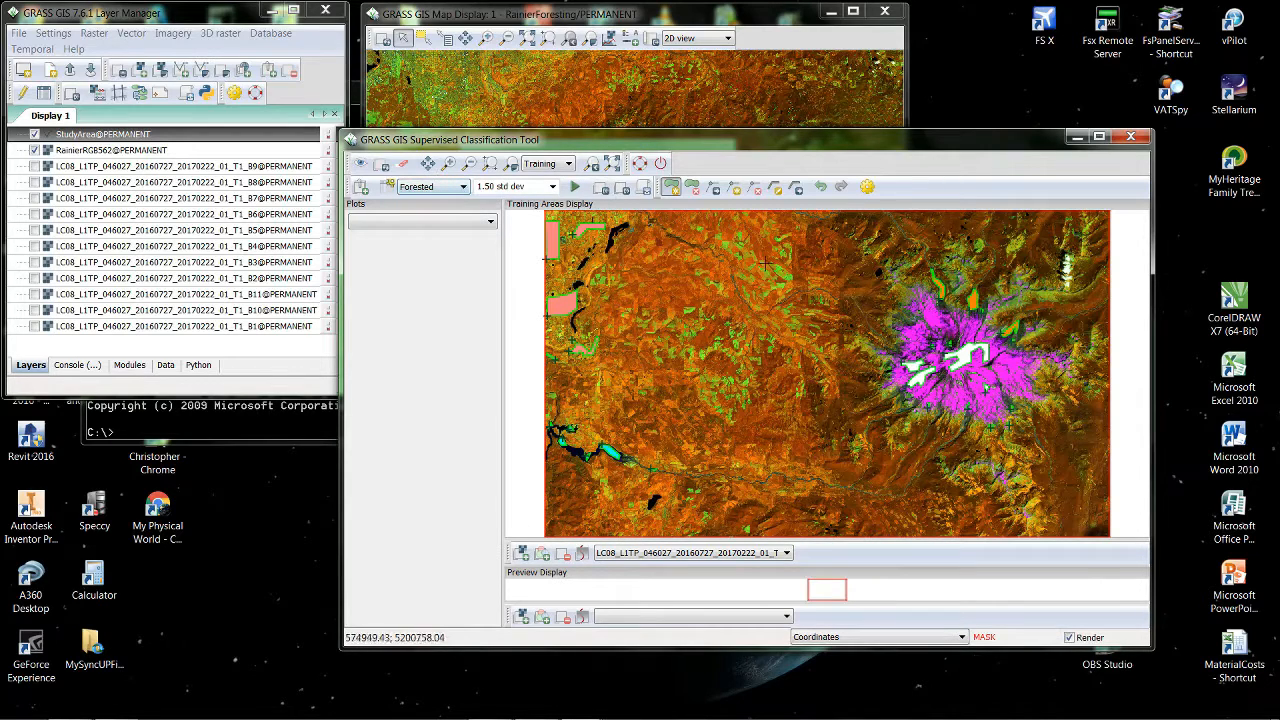
left_click(449, 164)
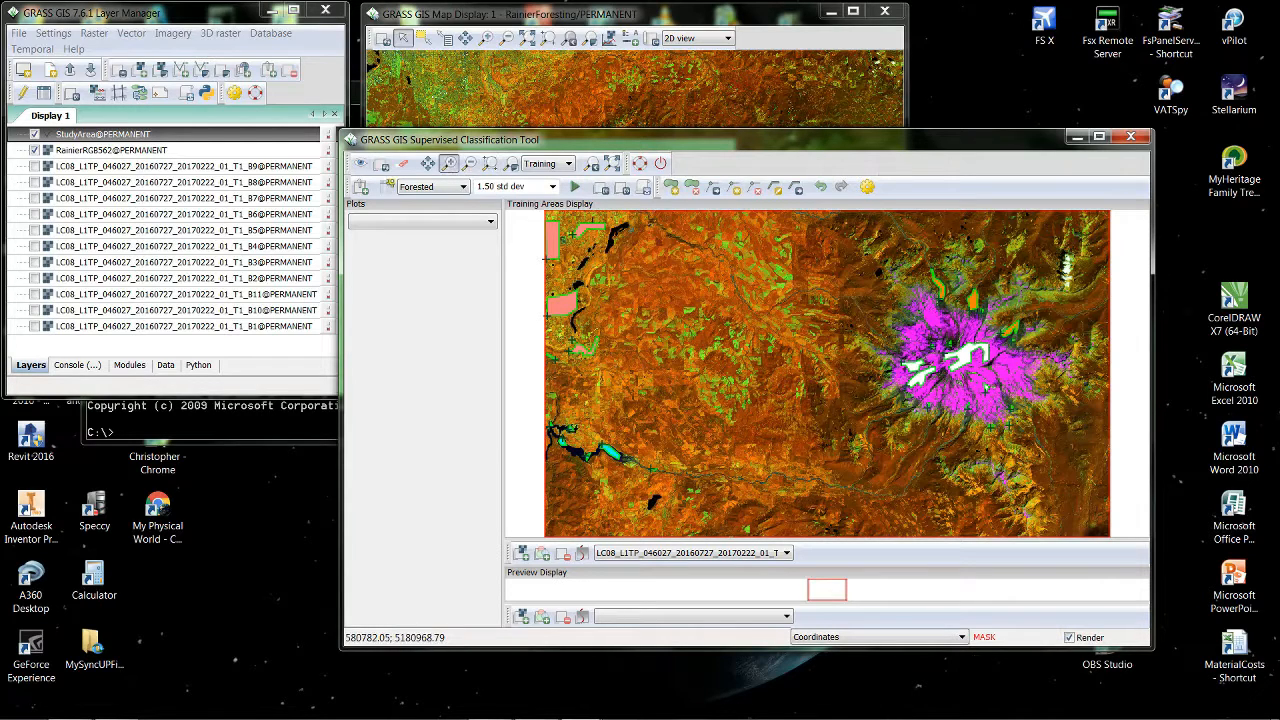
left_click(923, 335)
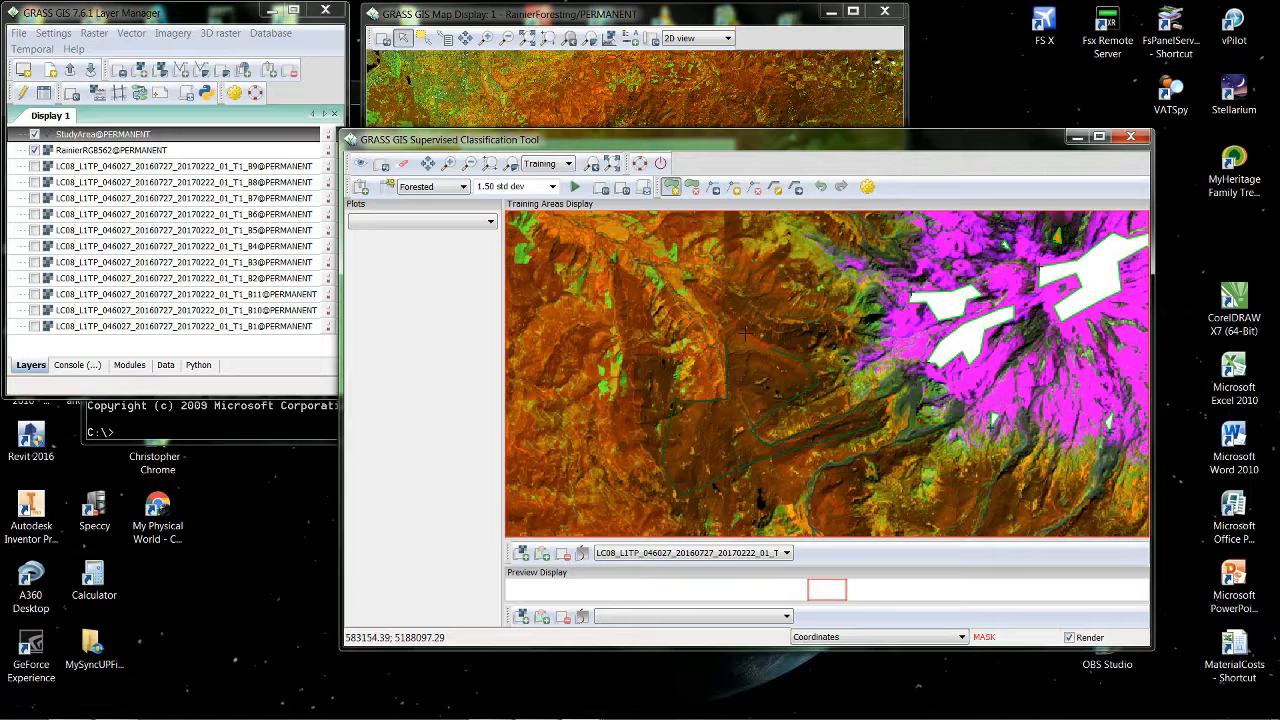
right_click(744, 333)
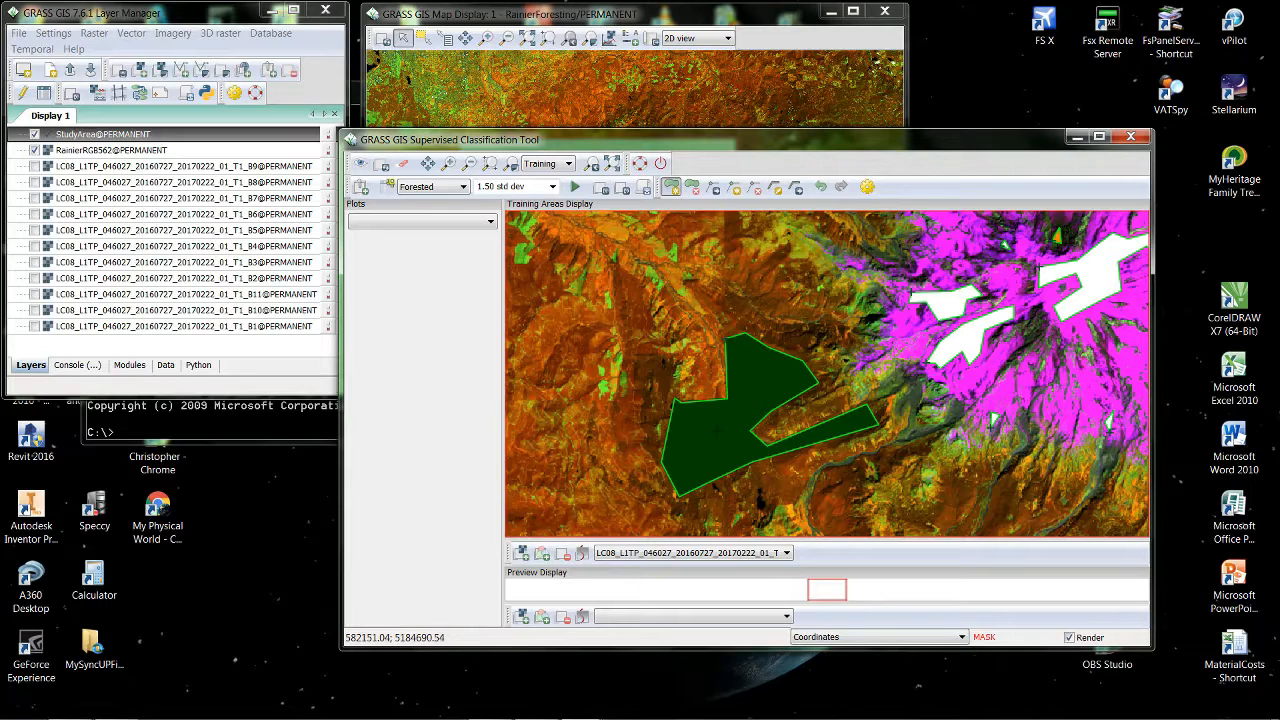
Digitize a large, roughly square Forested training area immediately west of the first Forested polygon.
left_click(636, 399)
left_click(527, 409)
left_click(526, 451)
left_click(516, 516)
left_click(532, 536)
right_click(636, 418)
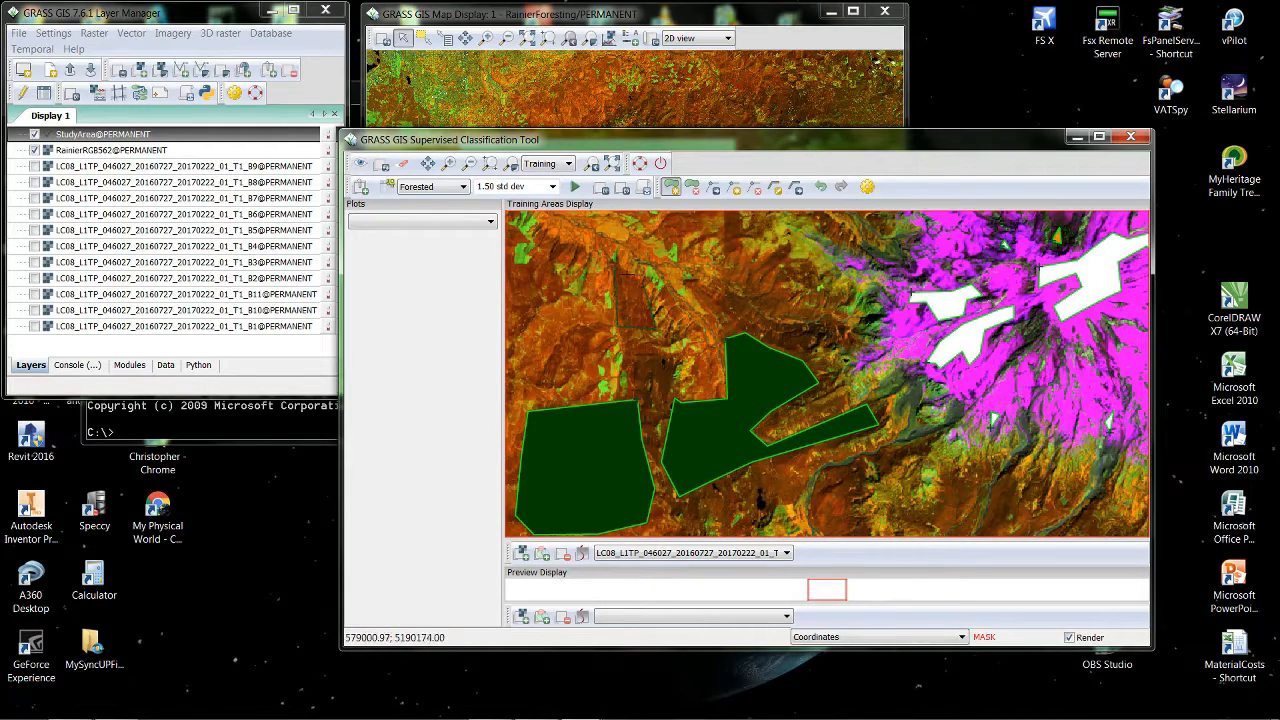
Digitize a wedge-shaped Forested area and a bent Forested area north of the large square Forested polygon.
right_click(627, 275)
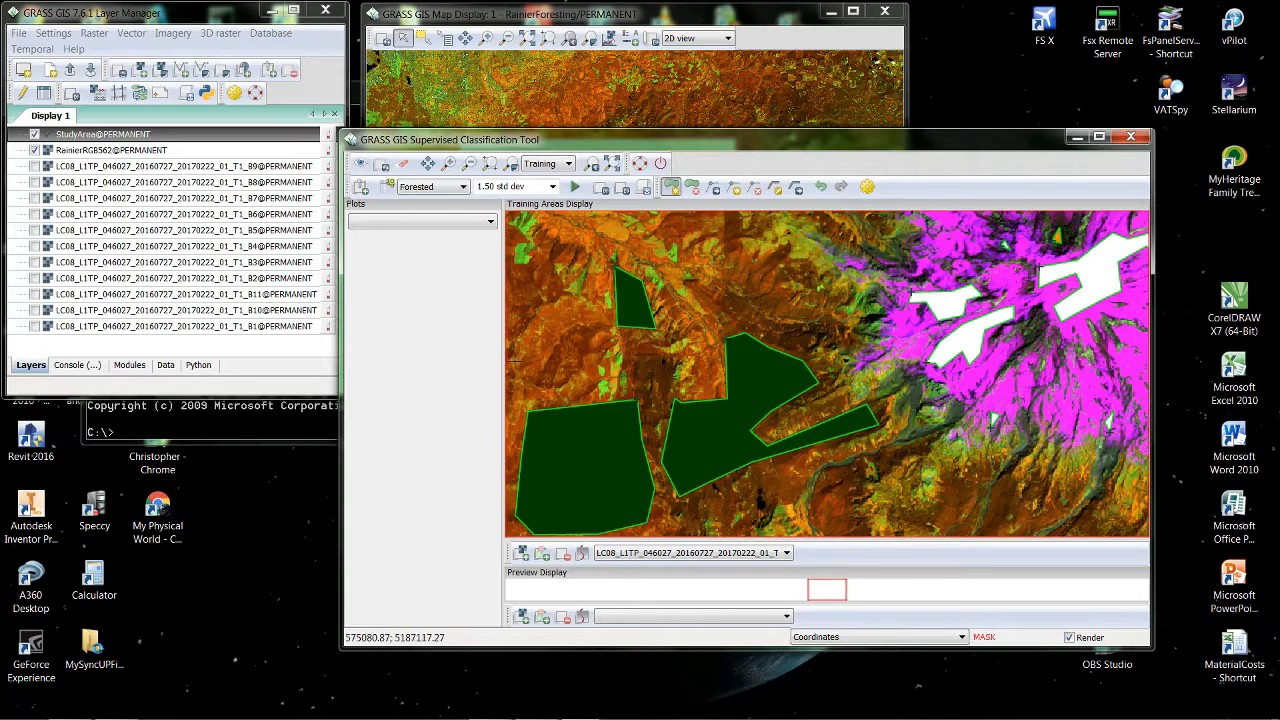
left_click(570, 298)
left_click(597, 322)
right_click(540, 382)
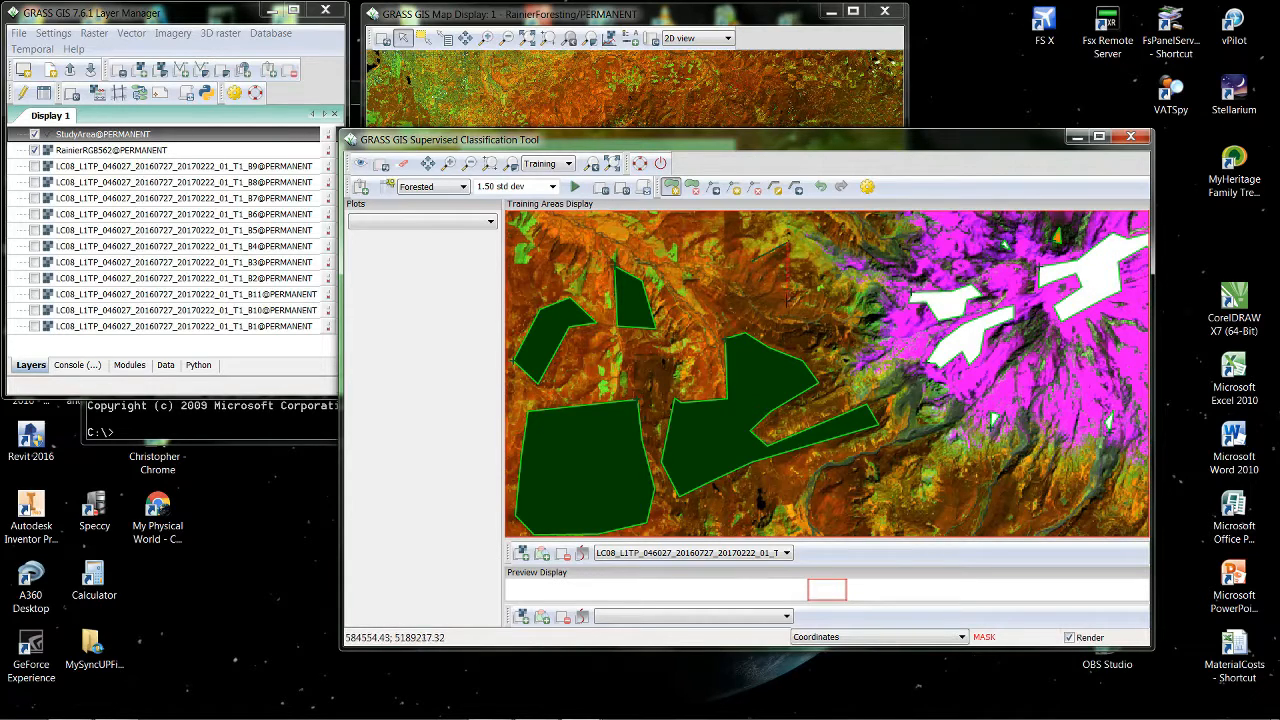
Digitize a five-sided Forested area west of the snowfields and two small Forested areas along the valleys southwest of the mountain.
right_click(737, 284)
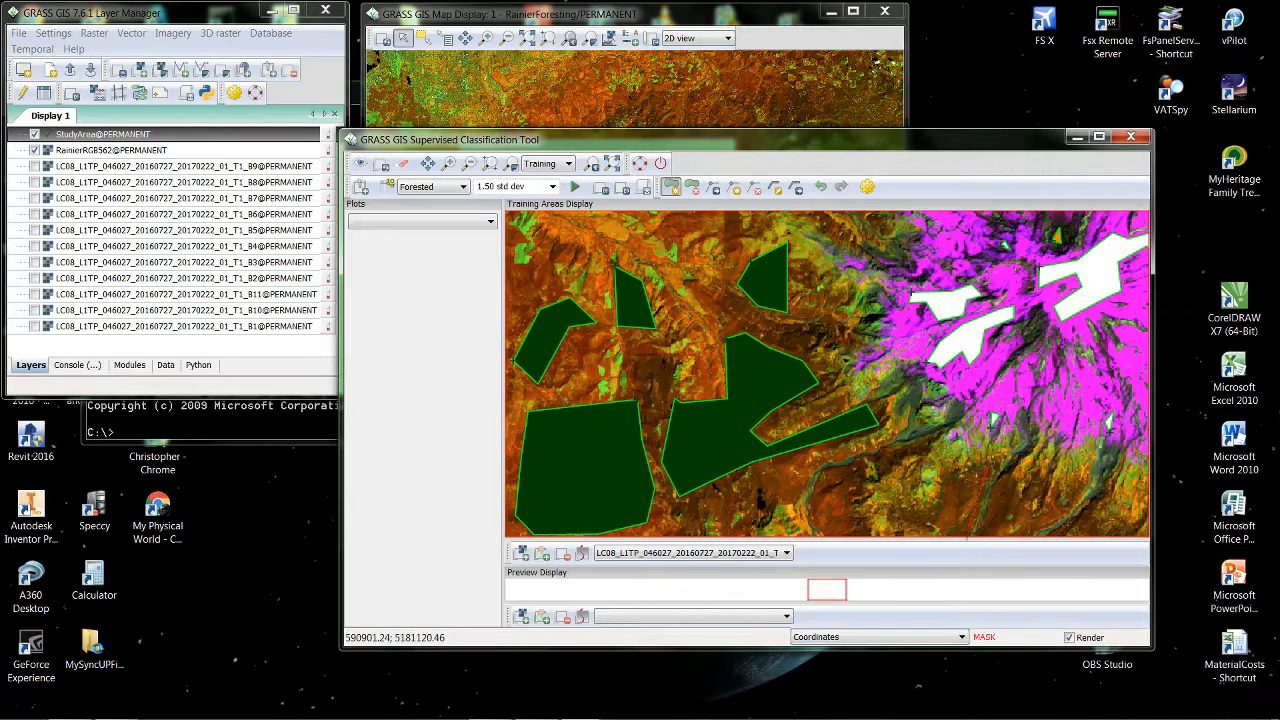
left_click(966, 532)
right_click(966, 532)
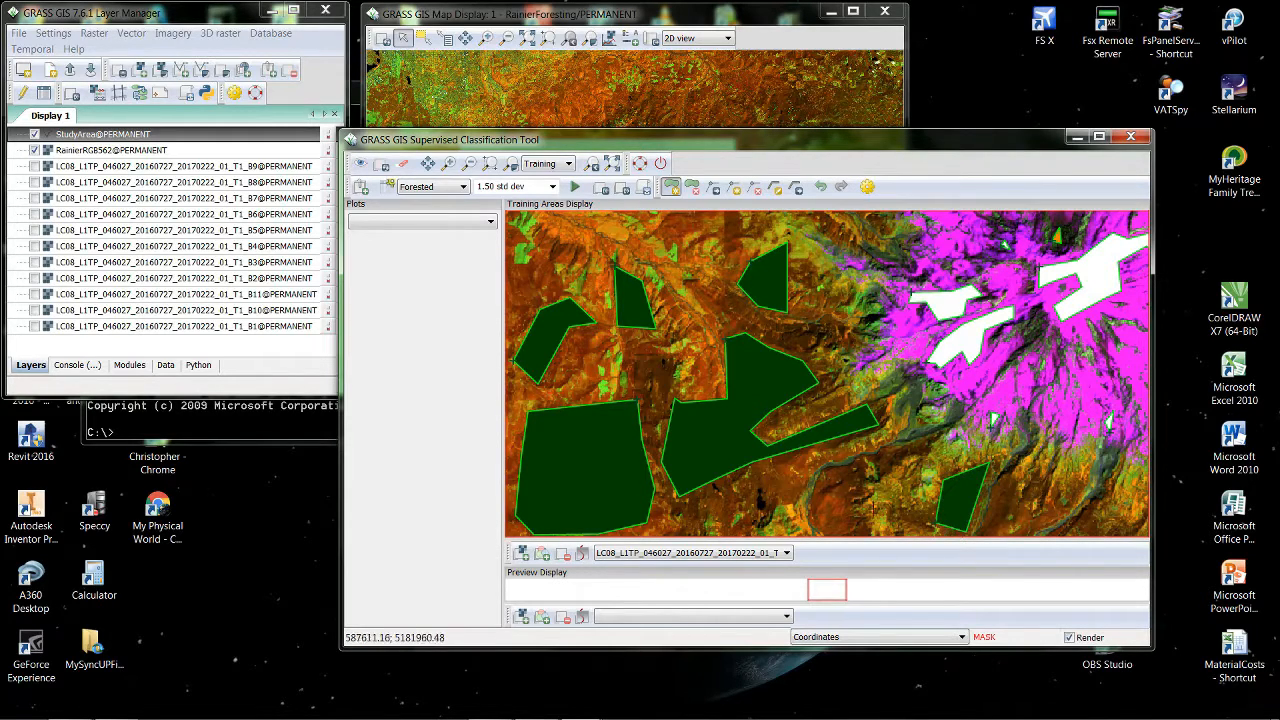
right_click(850, 527)
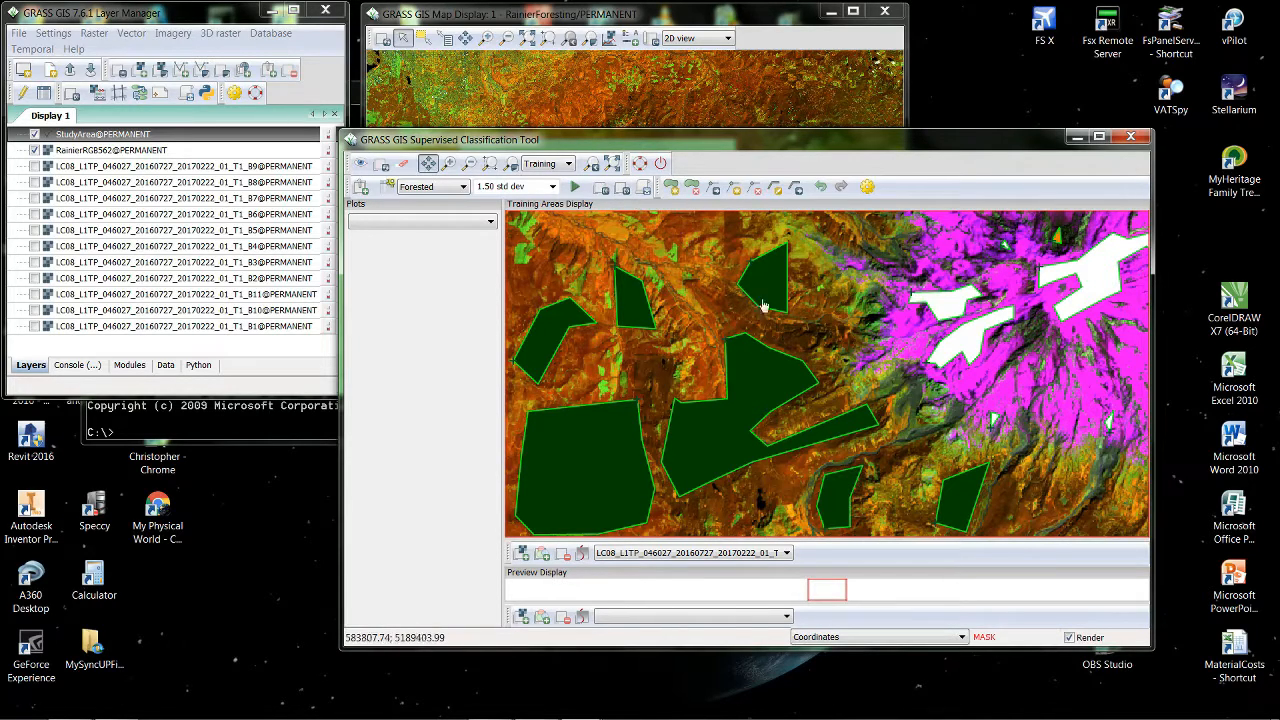
Digitize a narrow Forested strip northwest of the mountain and a bent Forested area between it and the river.
left_click_drag(765, 302, 717, 533)
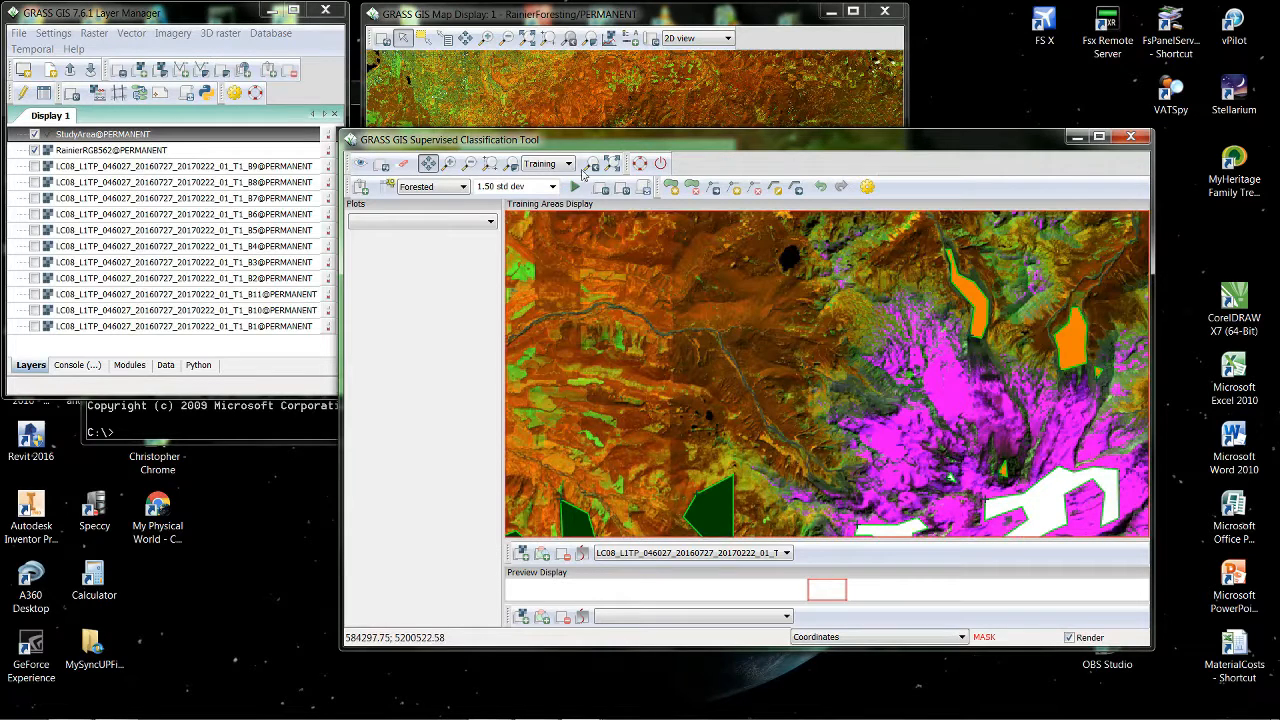
left_click(671, 187)
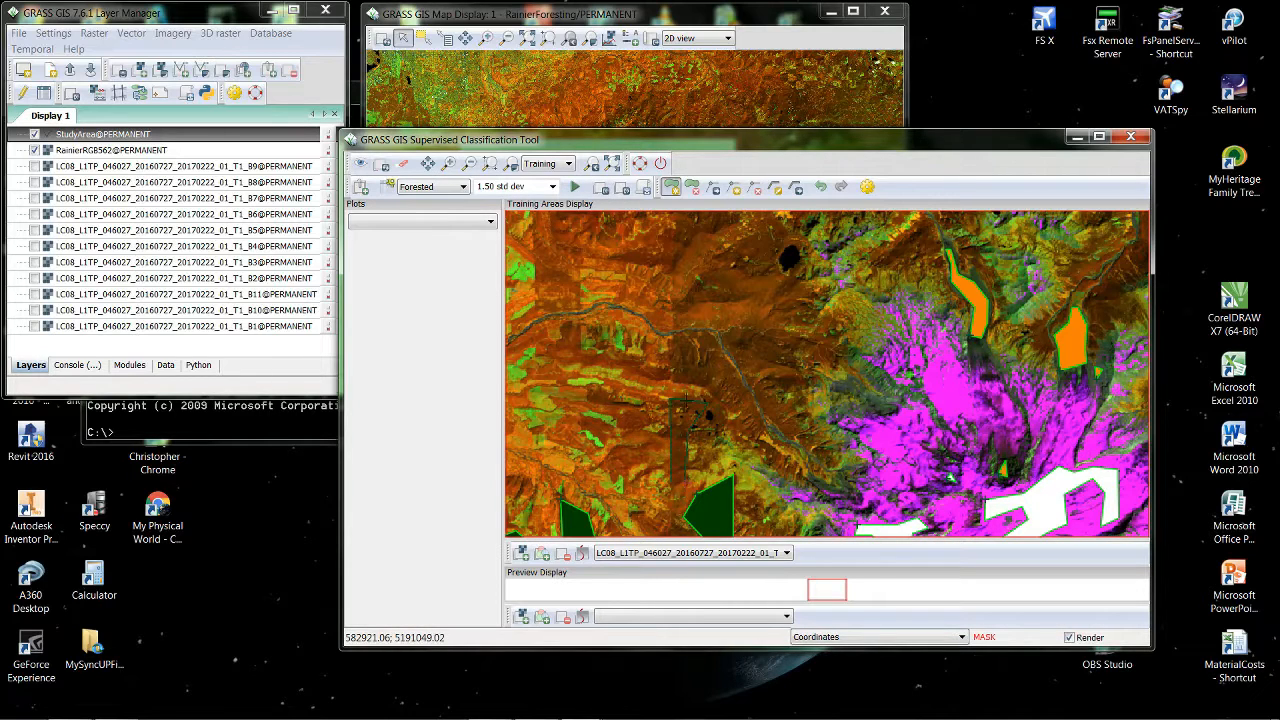
right_click(684, 483)
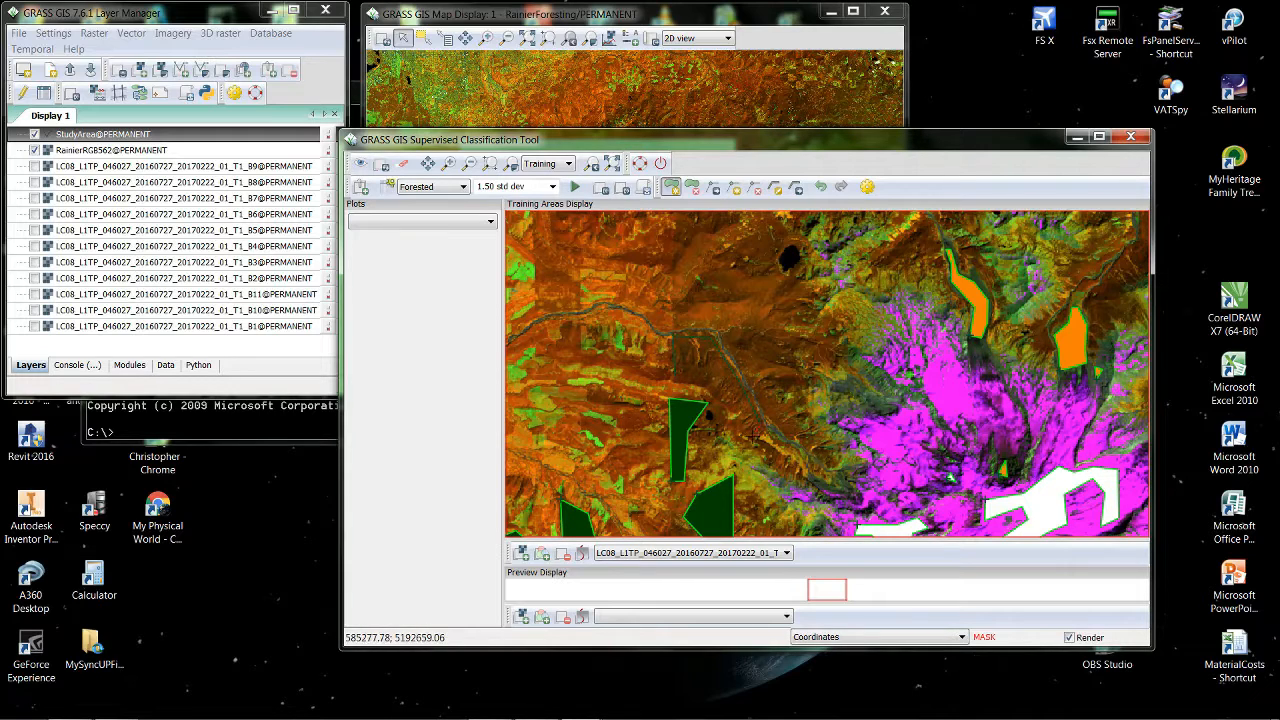
right_click(704, 382)
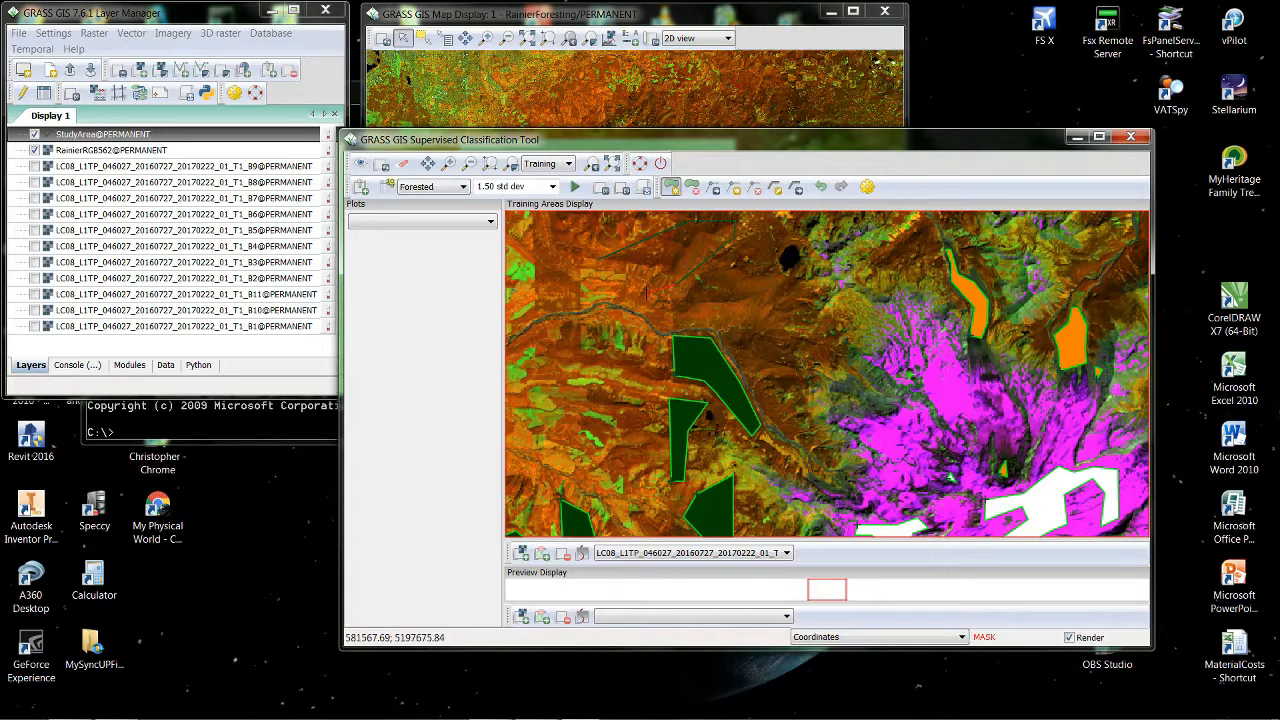
Digitize an arrowhead-shaped and a rectangular Forested area north of the river, plus three small Forested areas beside the orange Barren polygons.
right_click(598, 263)
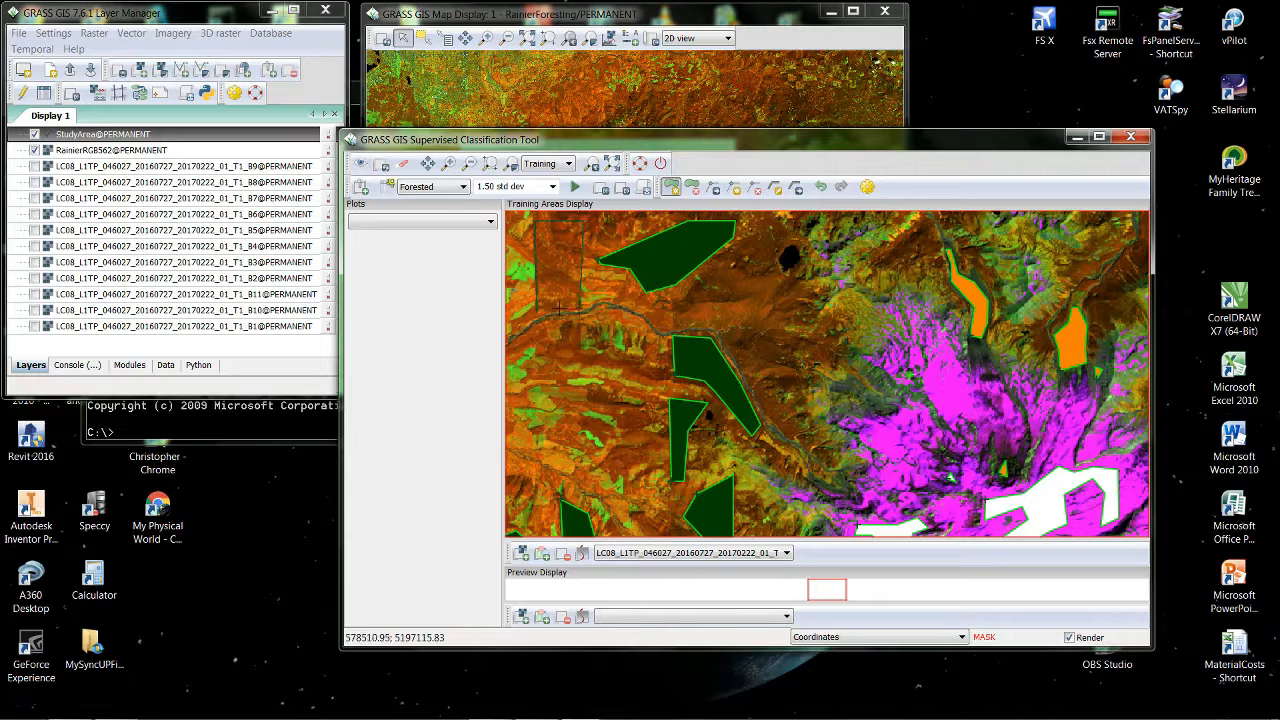
right_click(544, 304)
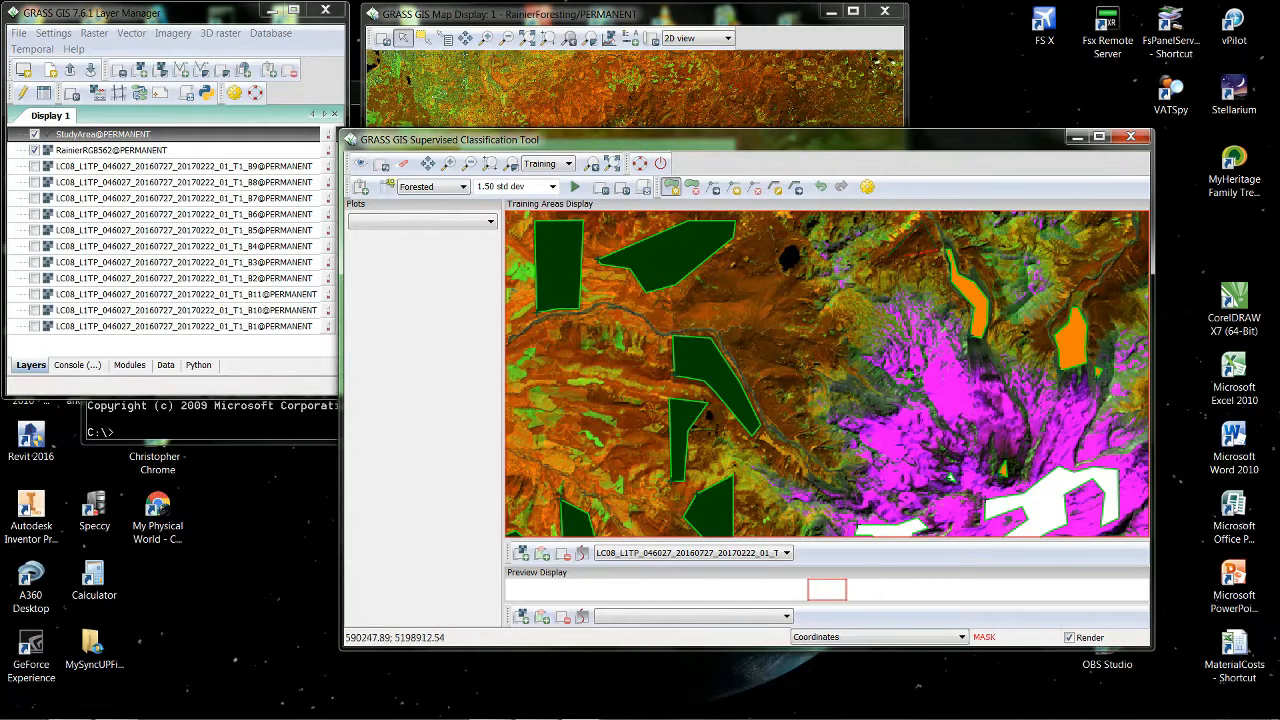
right_click(893, 262)
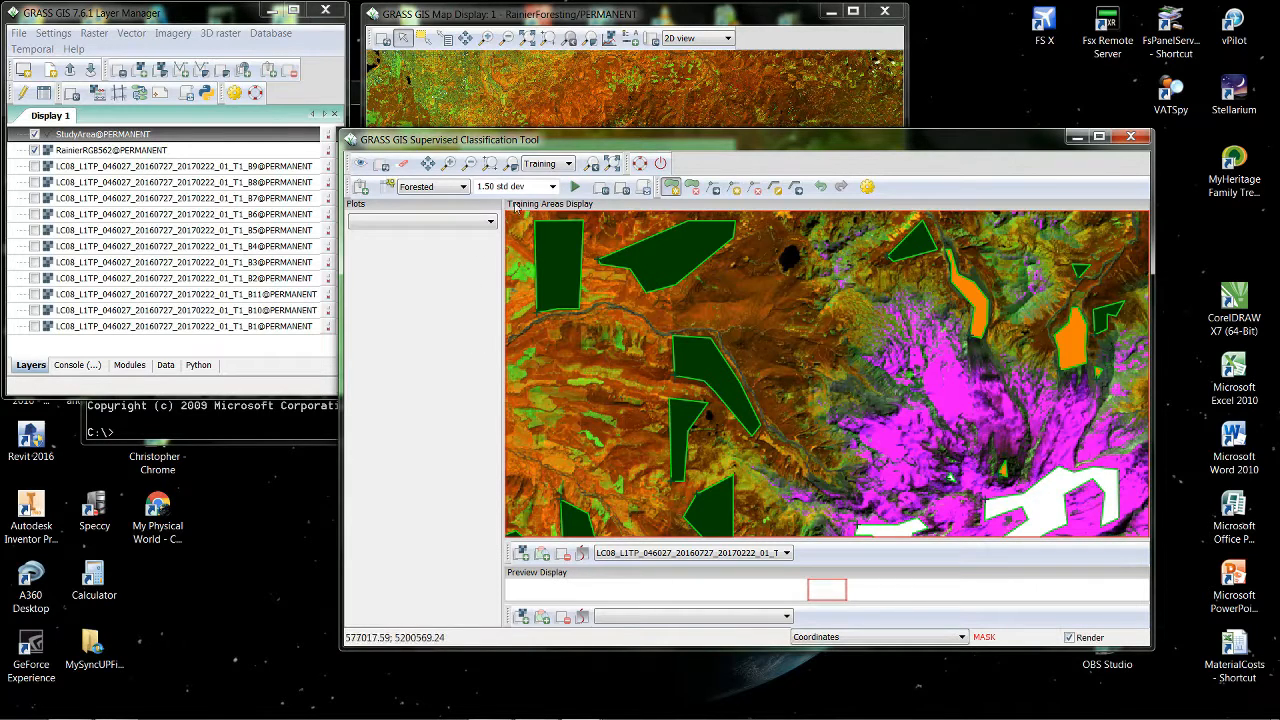
Digitize three Forested areas among the clearcuts farther west: a large rounded one, a bent one and a small elongated one.
left_click(428, 163)
left_click_drag(605, 415, 912, 363)
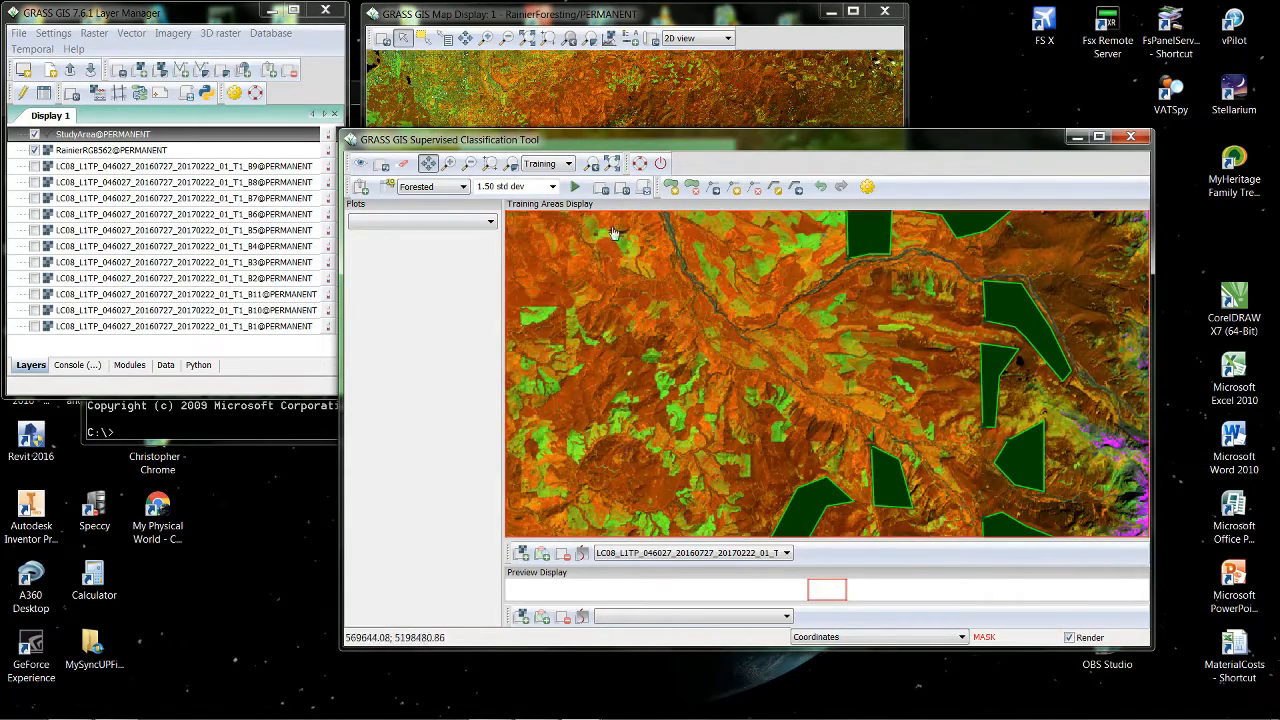
left_click(670, 188)
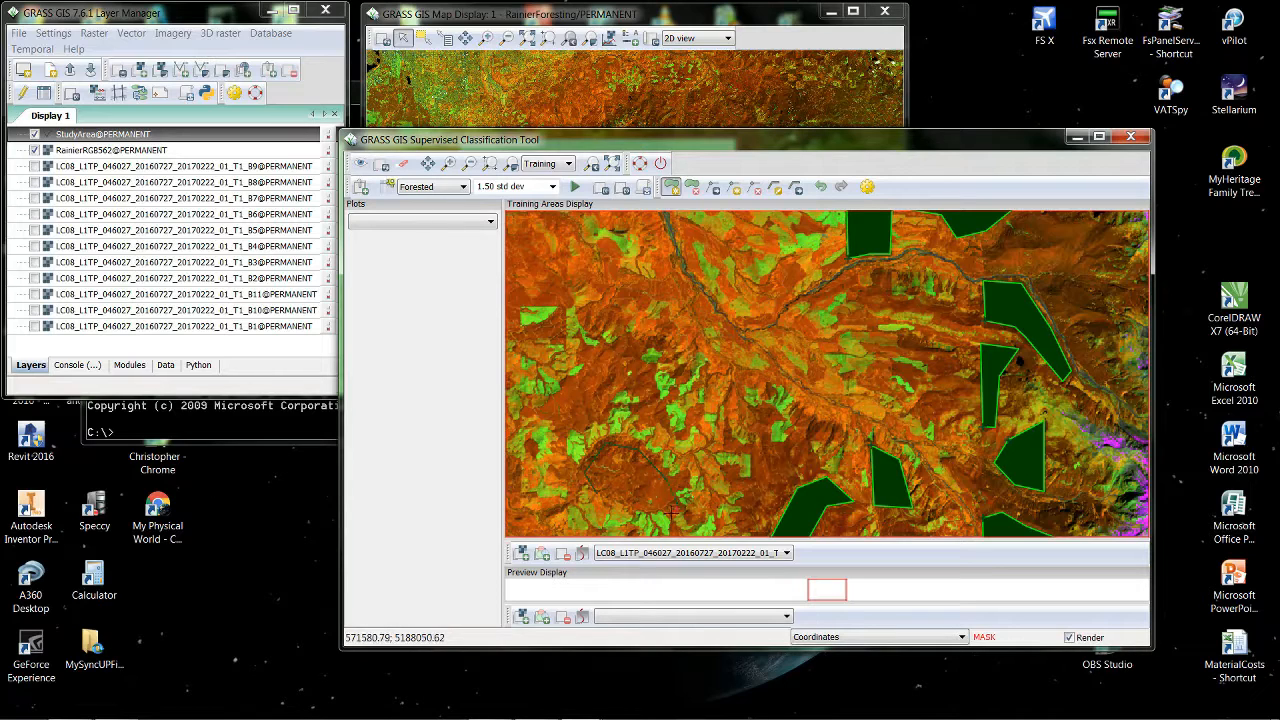
right_click(615, 498)
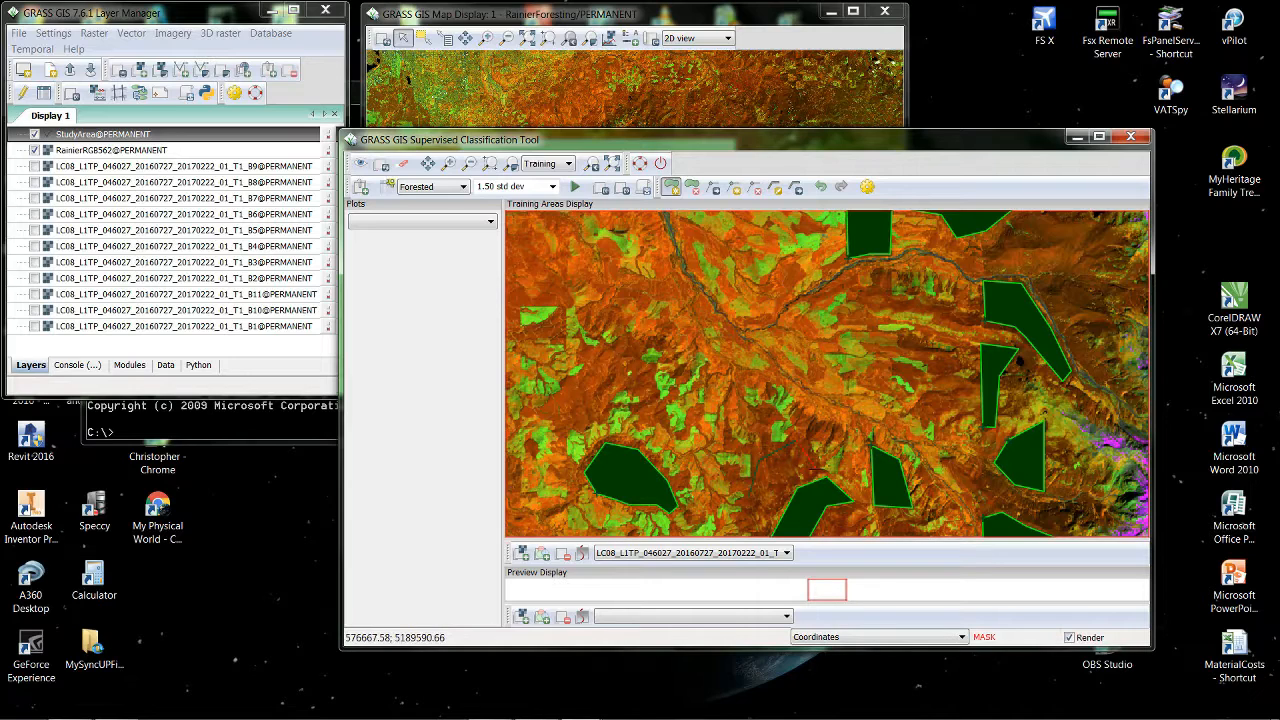
right_click(772, 513)
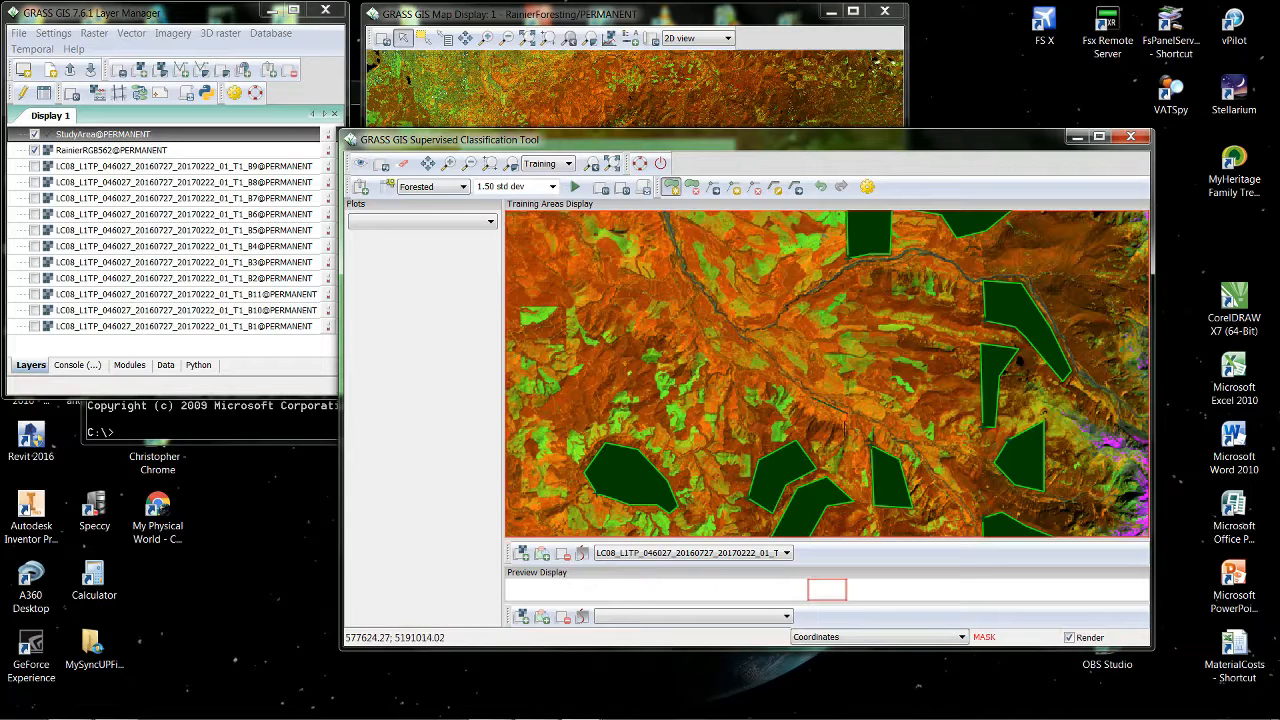
right_click(801, 408)
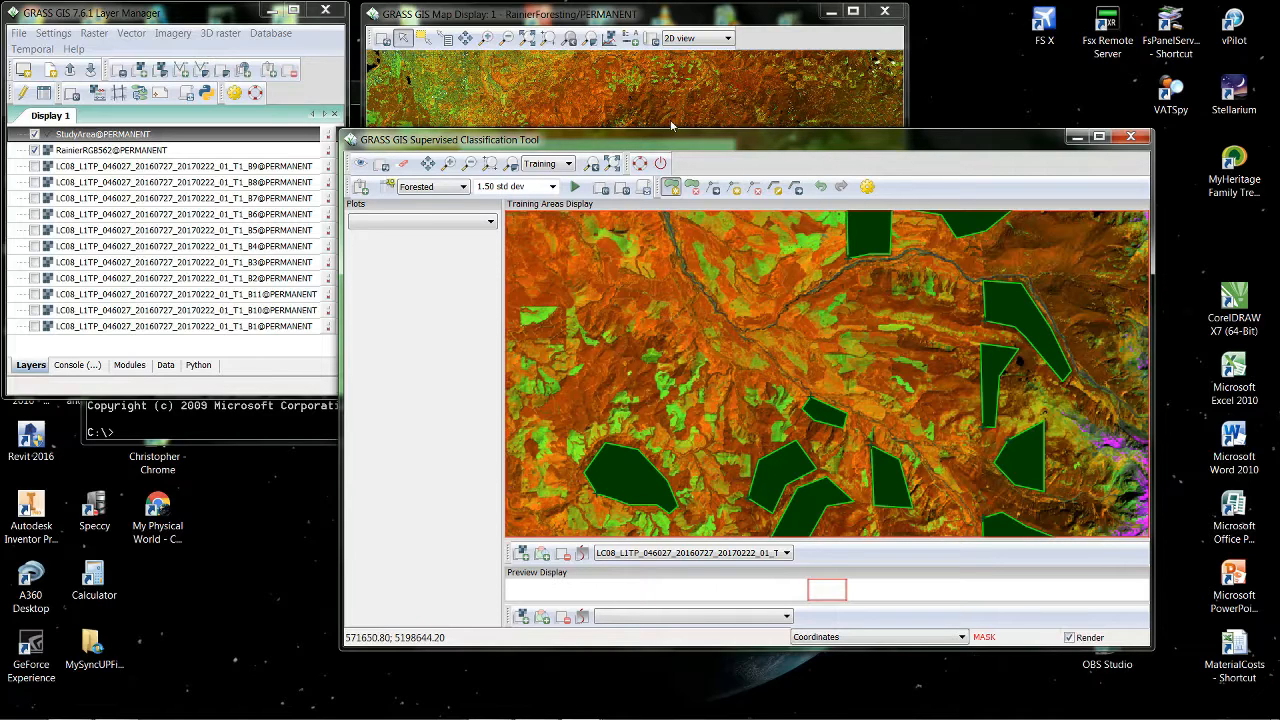
Switch the training class to Clearcut and digitize the flat-topped bright green patch northwest of the rounded Forested polygon.
left_click(465, 188)
left_click(428, 213)
left_click(559, 307)
left_click(520, 307)
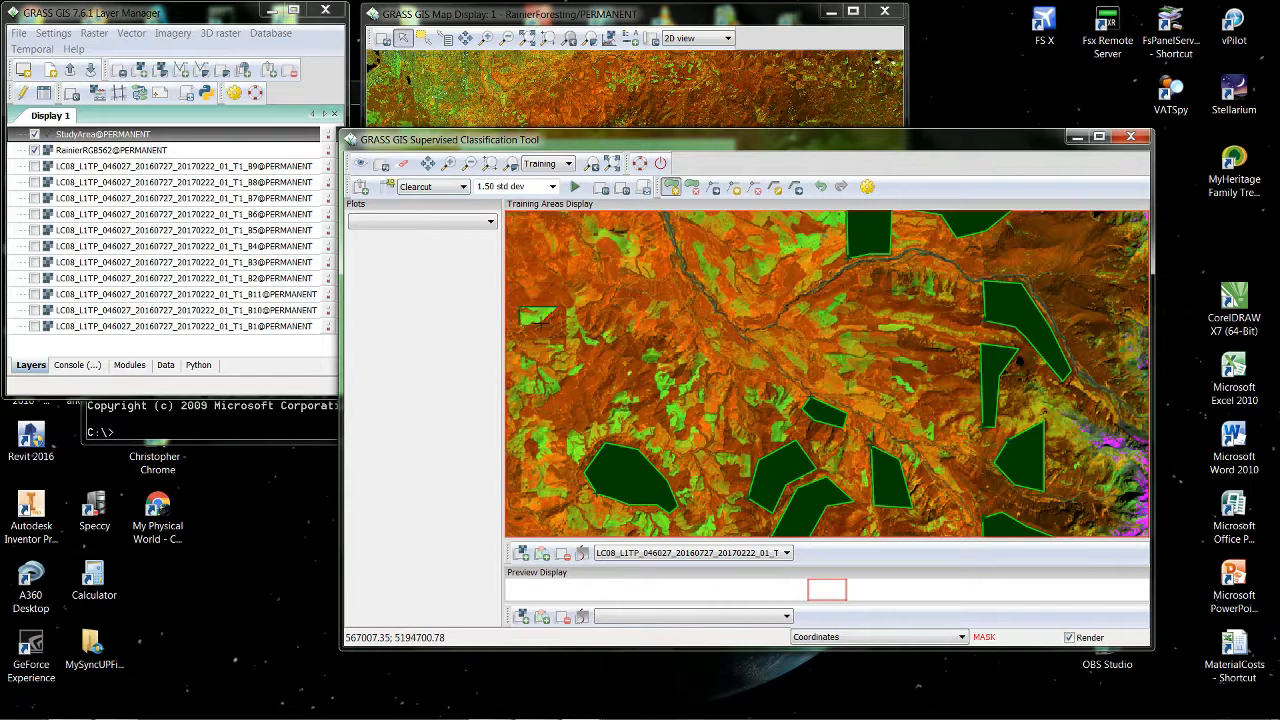
left_click(520, 325)
right_click(521, 325)
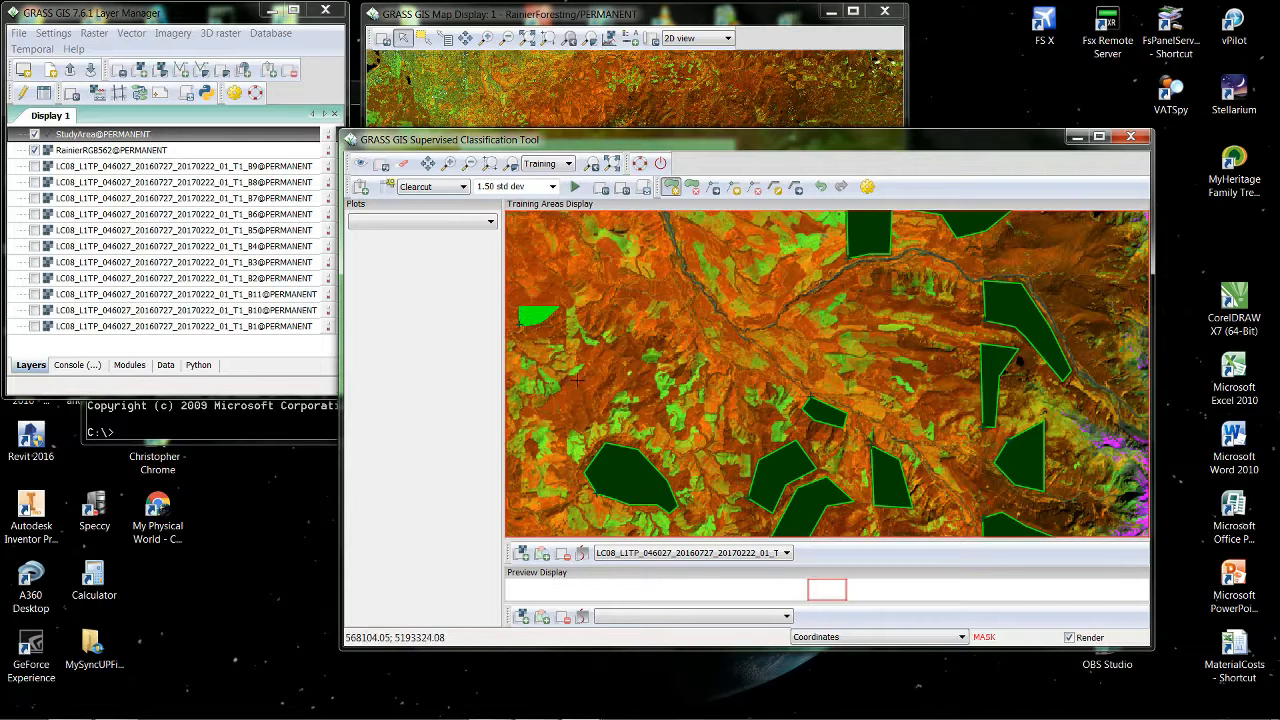
Digitize a small Clearcut area on the green patch just south of the first Clearcut polygon.
left_click(449, 165)
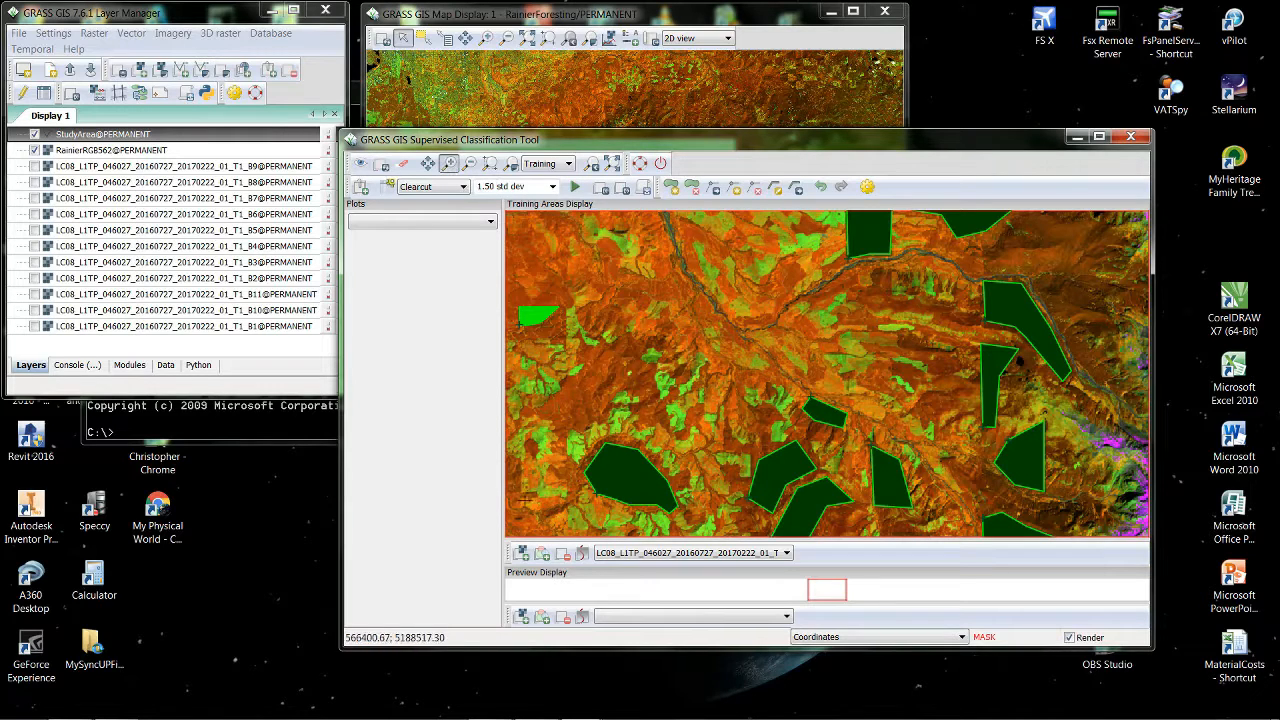
mouse_move(511, 495)
left_mouse_down()
mouse_move(584, 410)
mouse_move(702, 354)
left_mouse_up()
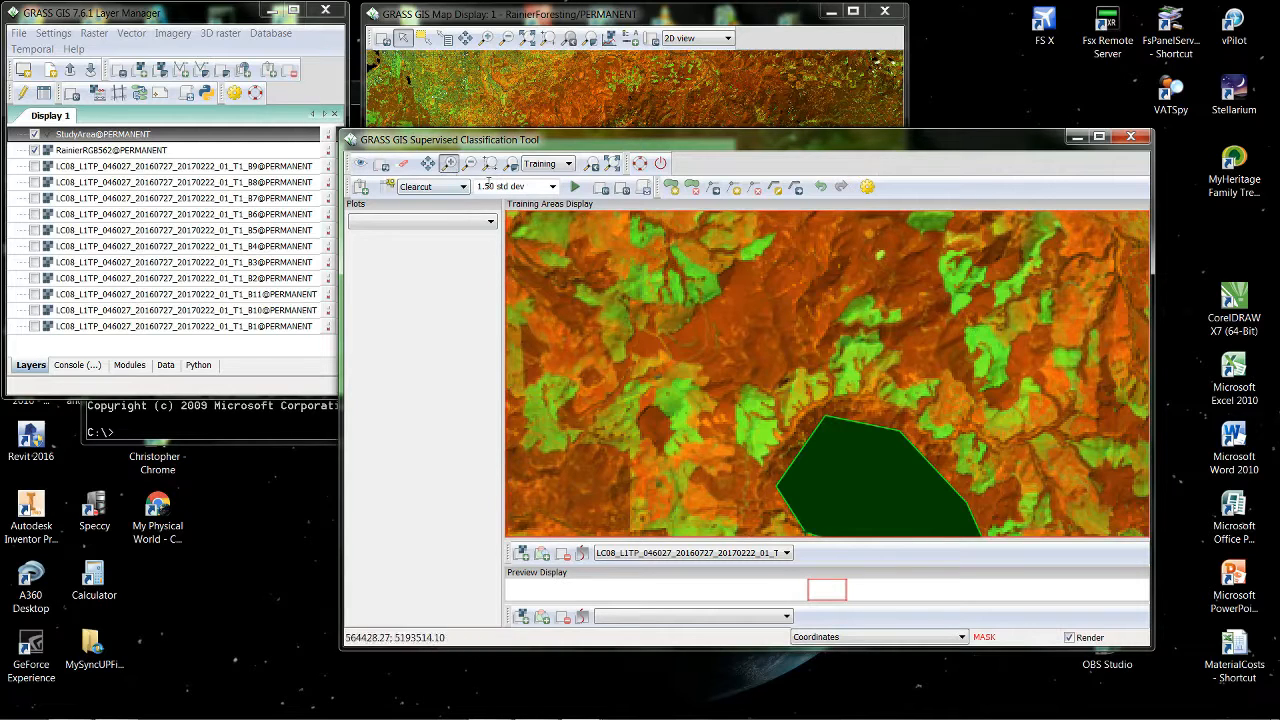
left_click(671, 187)
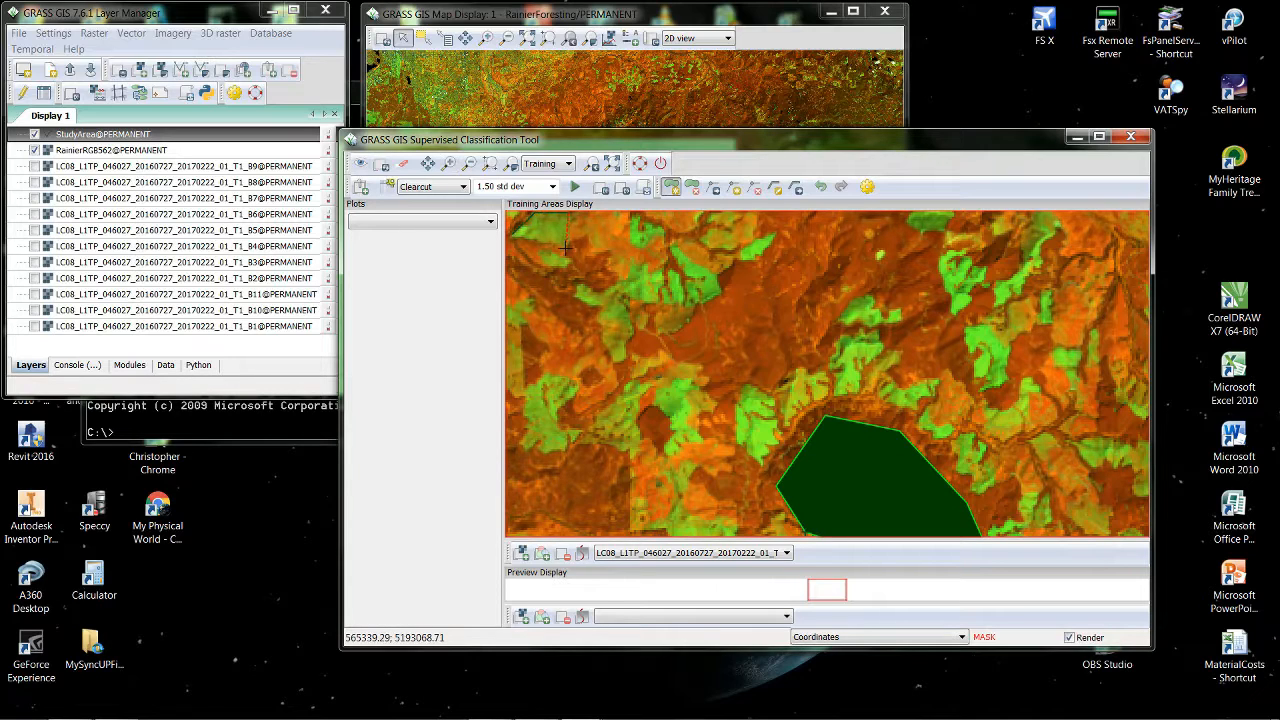
right_click(566, 248)
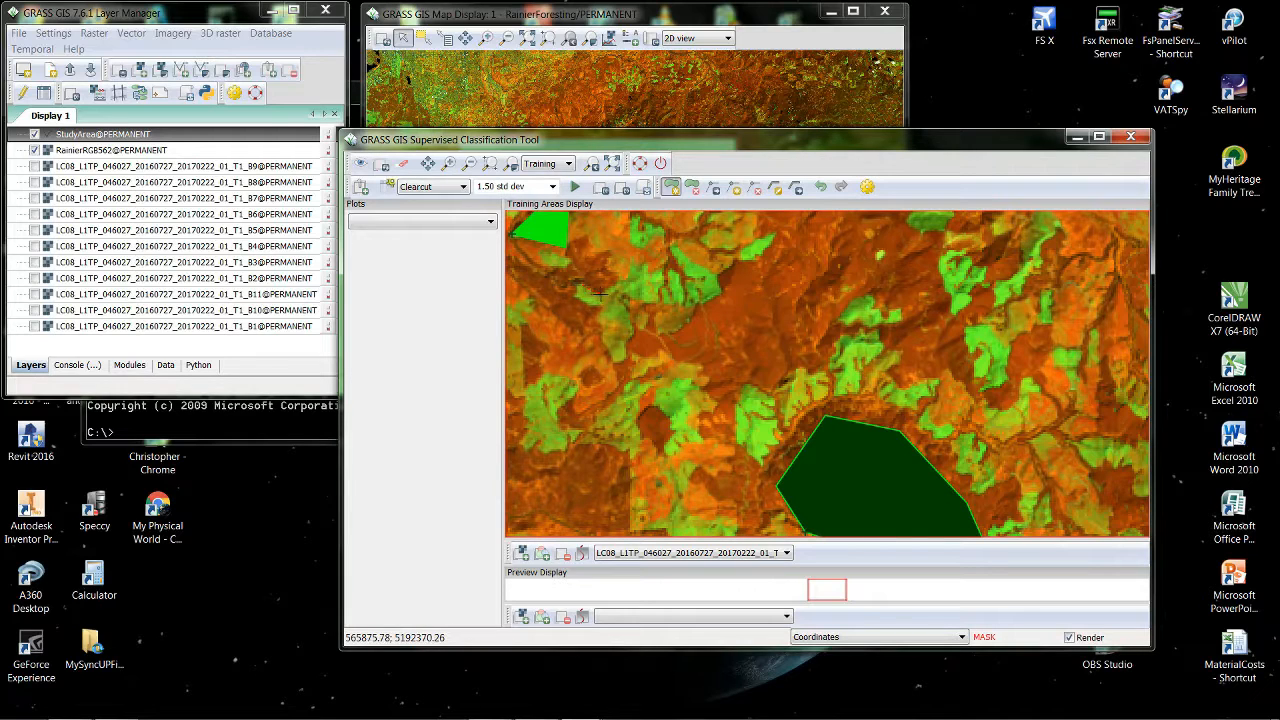
Digitize an irregular, branching Clearcut area around the connected green patches southeast of the small Clearcut polygon.
left_click(631, 265)
left_click(672, 270)
left_click(676, 248)
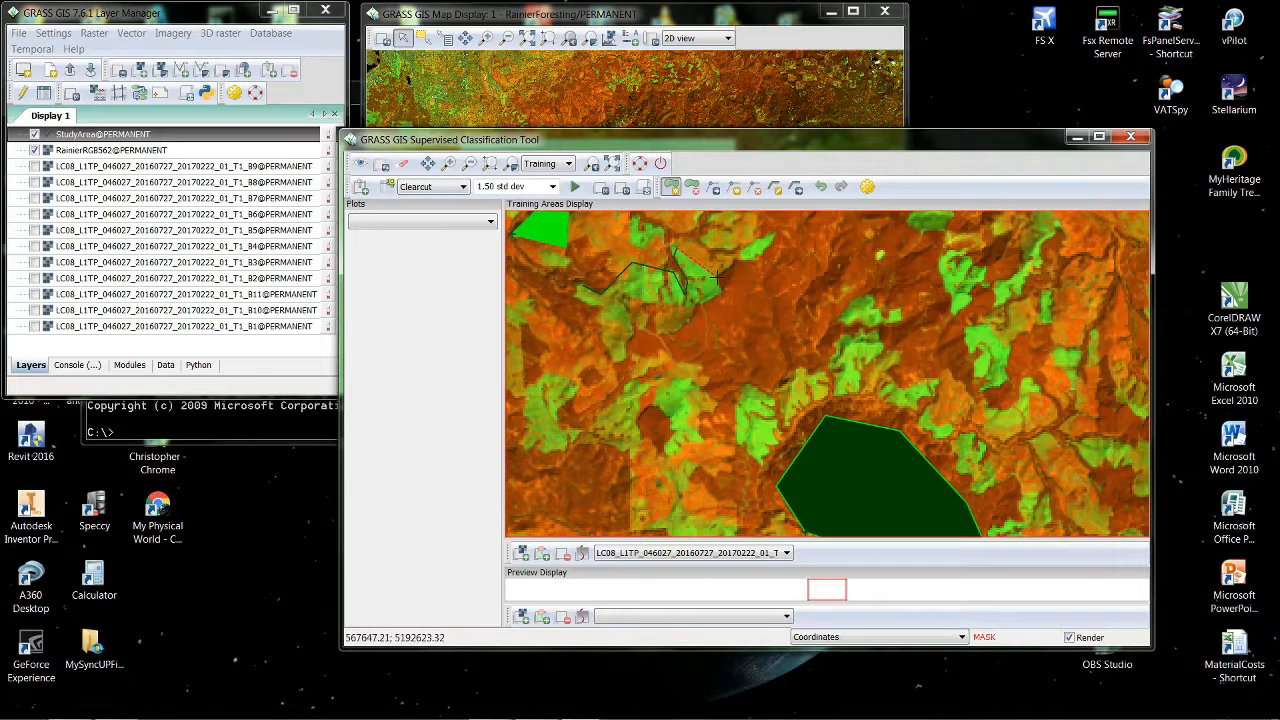
left_click(718, 276)
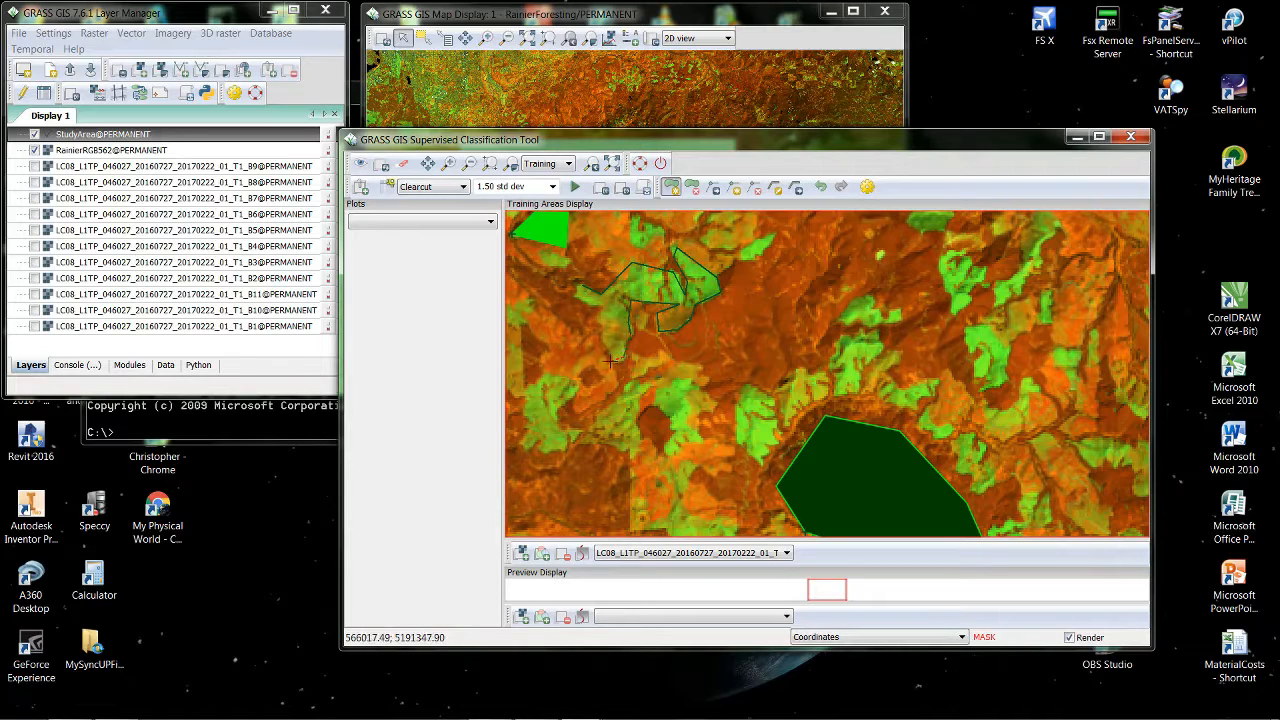
left_click(614, 360)
right_click(576, 298)
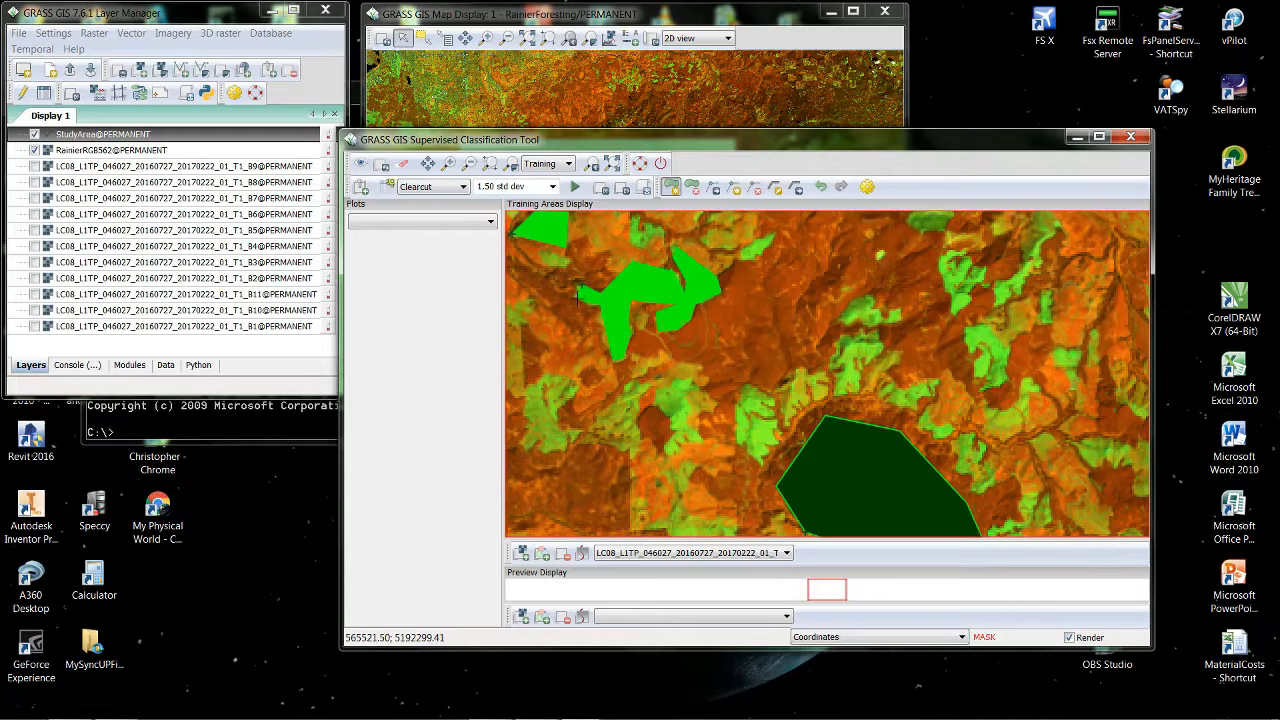
Digitize an irregular Clearcut area tracing the green patch southwest of the branching Clearcut polygon.
left_click(528, 431)
left_click(526, 392)
left_click(548, 372)
left_click(578, 390)
left_click(557, 404)
left_click(560, 431)
left_click(579, 431)
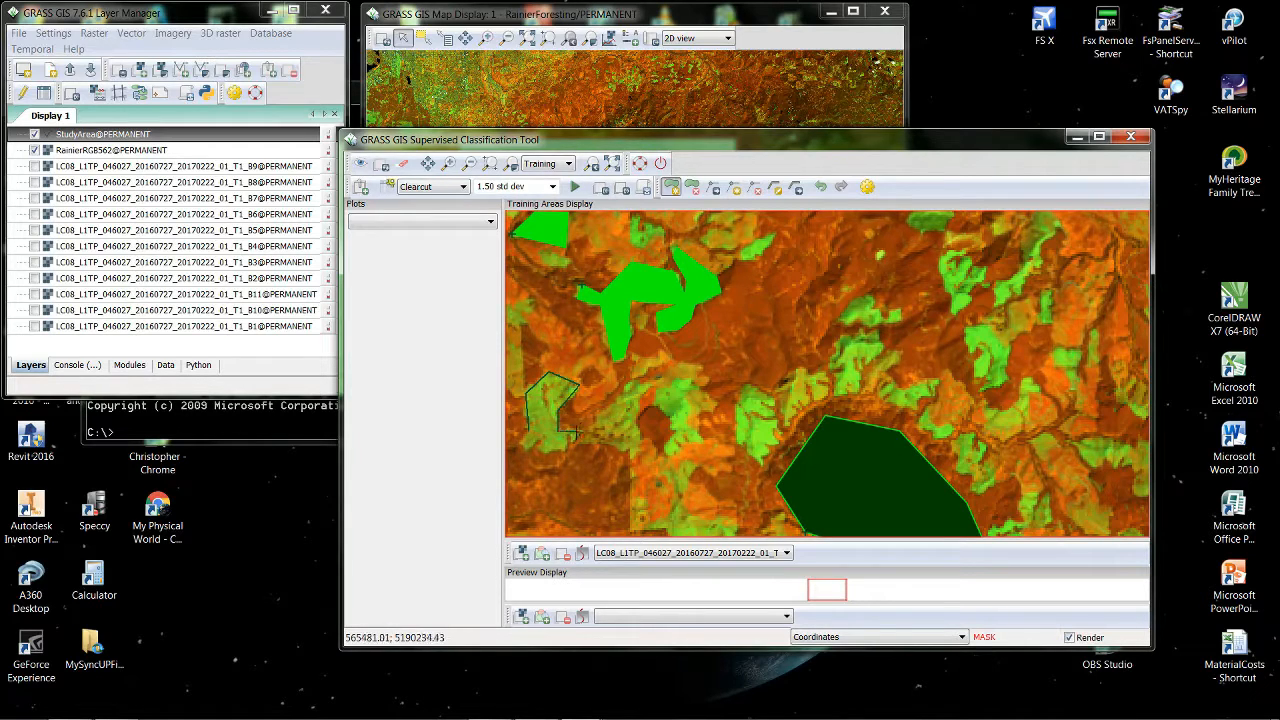
left_click(547, 451)
left_click(541, 437)
right_click(524, 443)
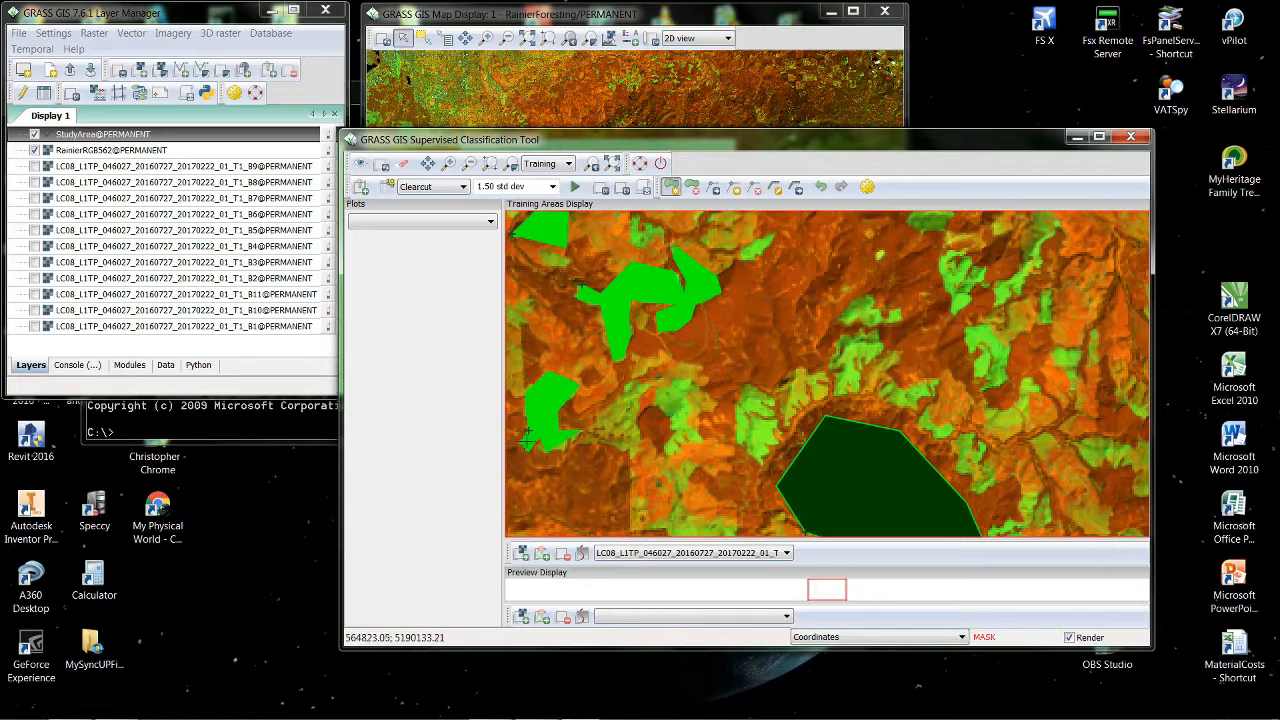
Digitize a Clearcut area around the upright green patch just northwest of the rounded Forested polygon.
left_click(737, 441)
left_click(737, 405)
left_click(745, 385)
left_click(773, 399)
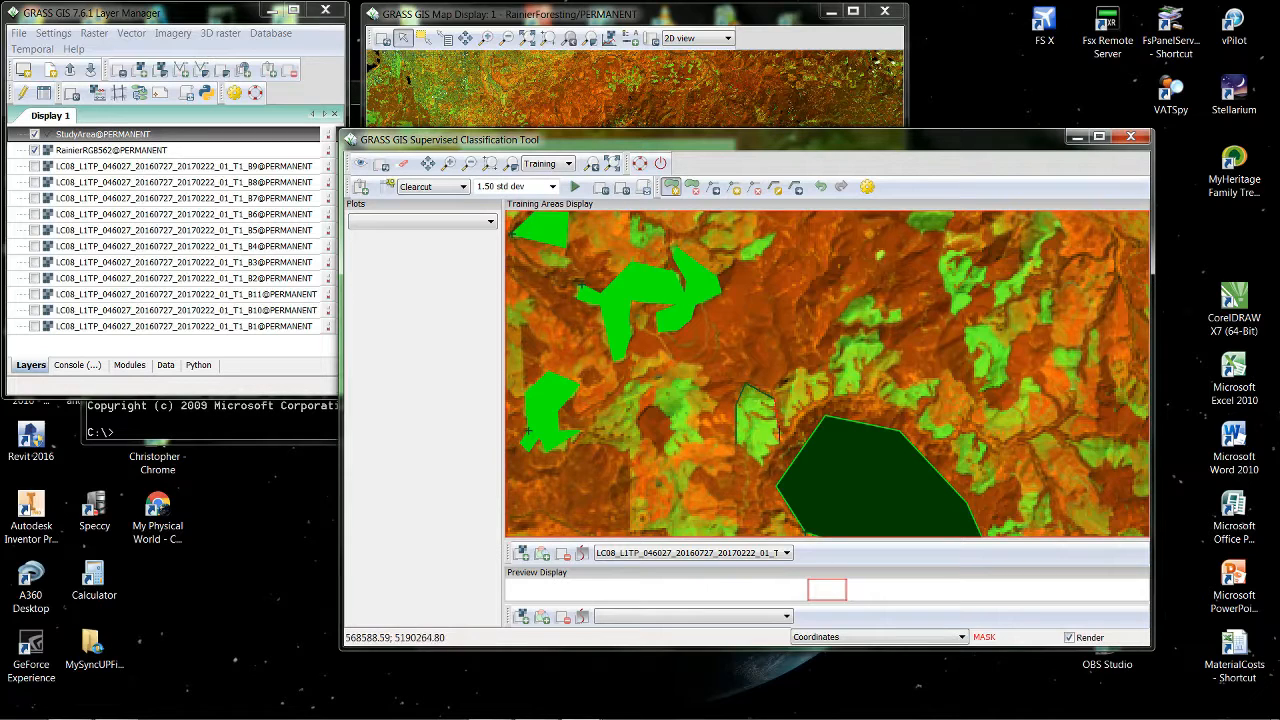
left_click(778, 433)
right_click(762, 463)
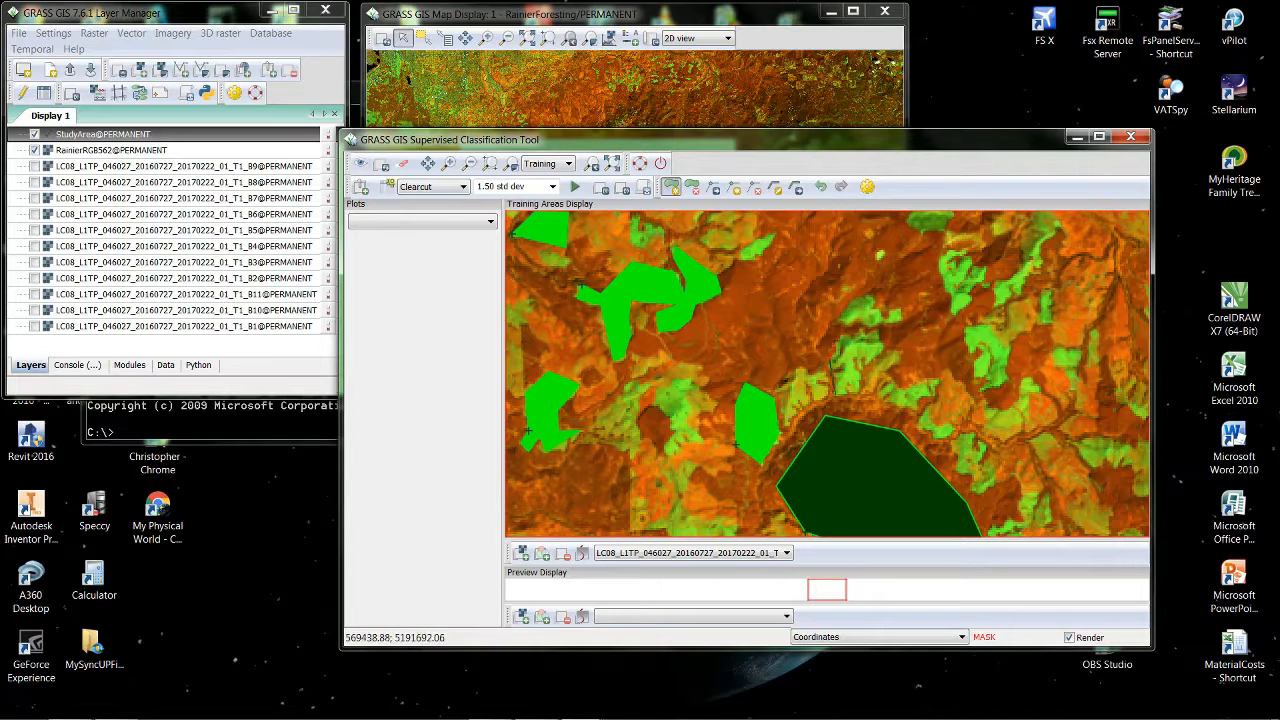
Digitize a Clearcut area on the green patch directly north of the rounded Forested polygon.
left_click(880, 333)
left_click(883, 348)
left_click(861, 370)
right_click(859, 391)
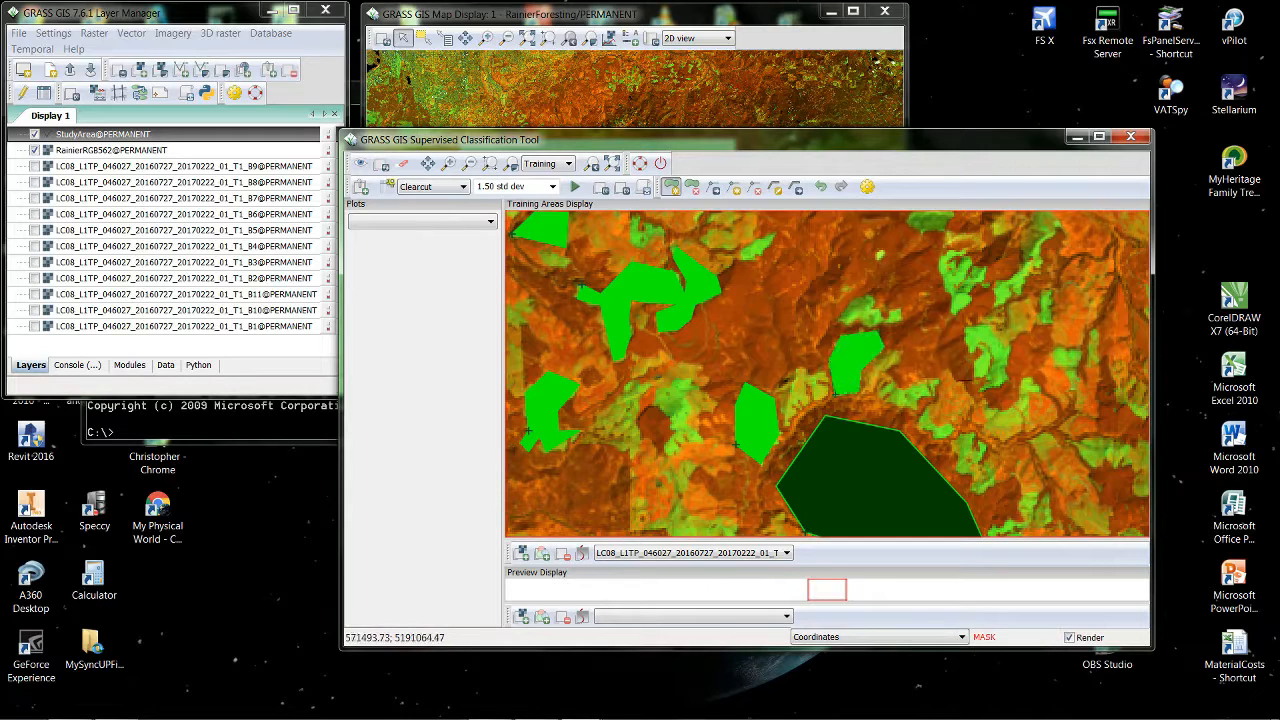
Digitize two Clearcut areas northeast of the rounded Forested polygon: the forked green patch and the long diagonal patch east of it.
left_click(948, 267)
left_click(972, 264)
left_click(962, 282)
right_click(958, 310)
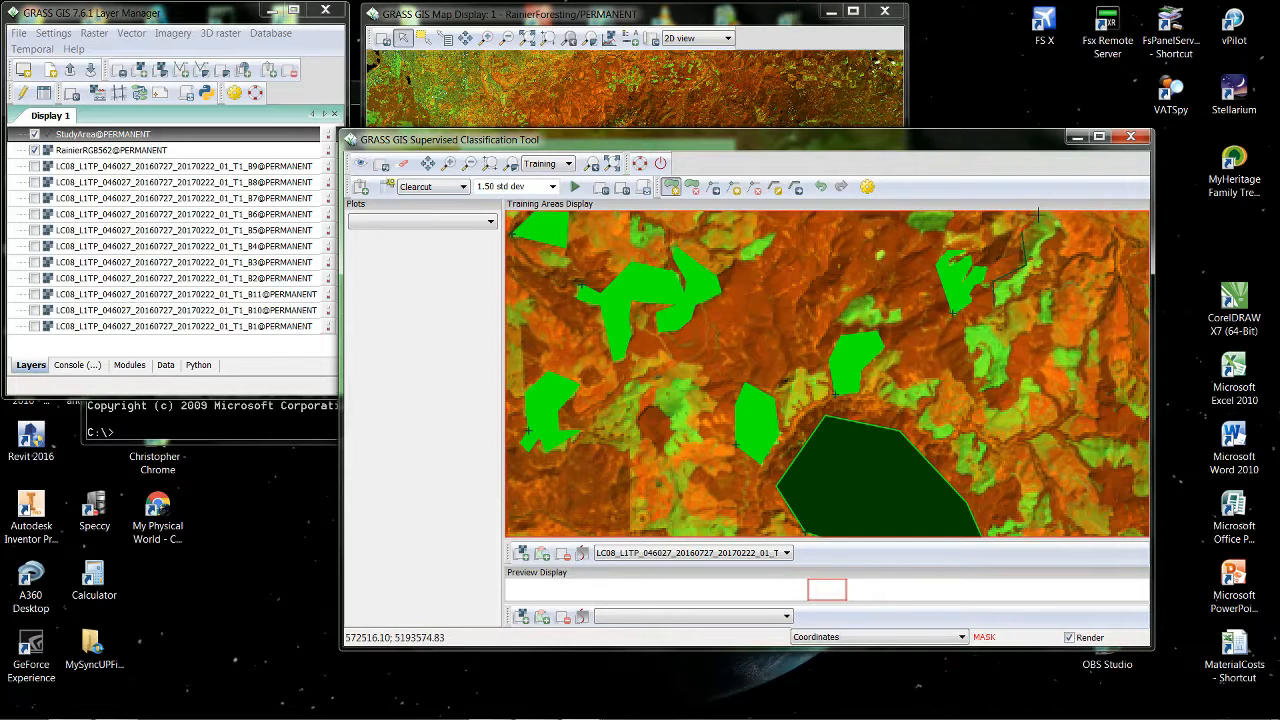
left_click(1037, 215)
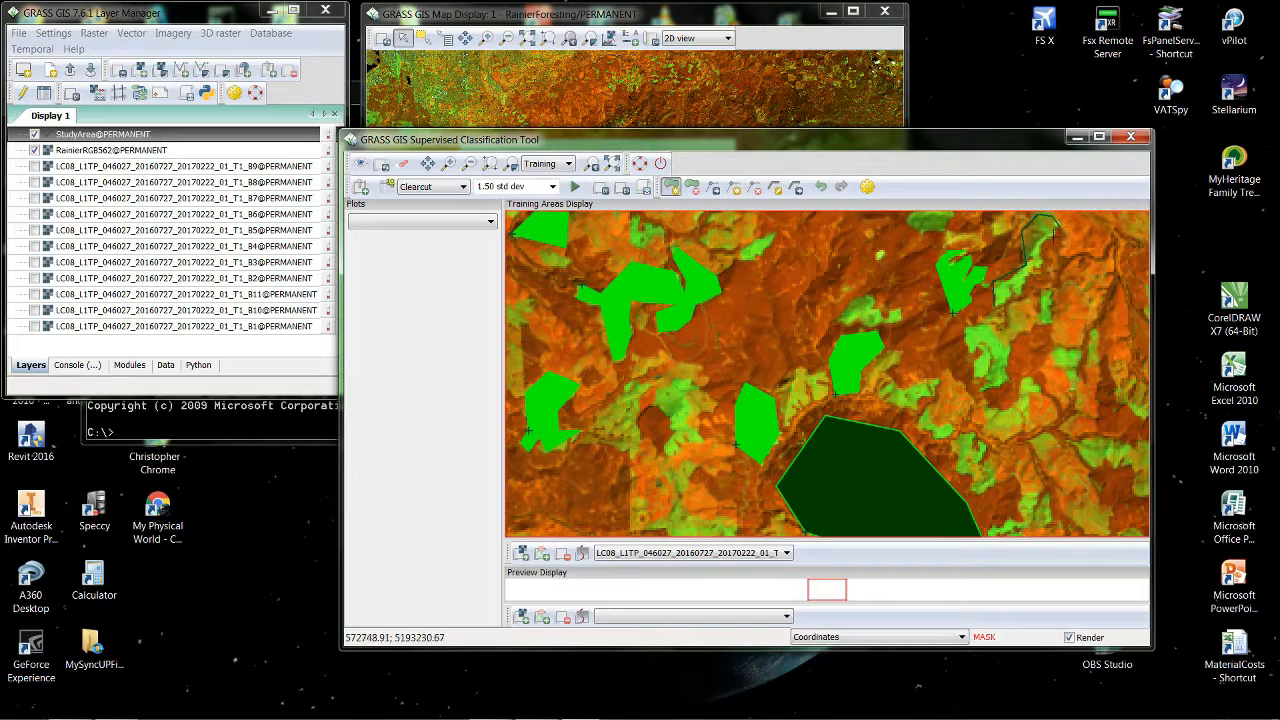
right_click(998, 306)
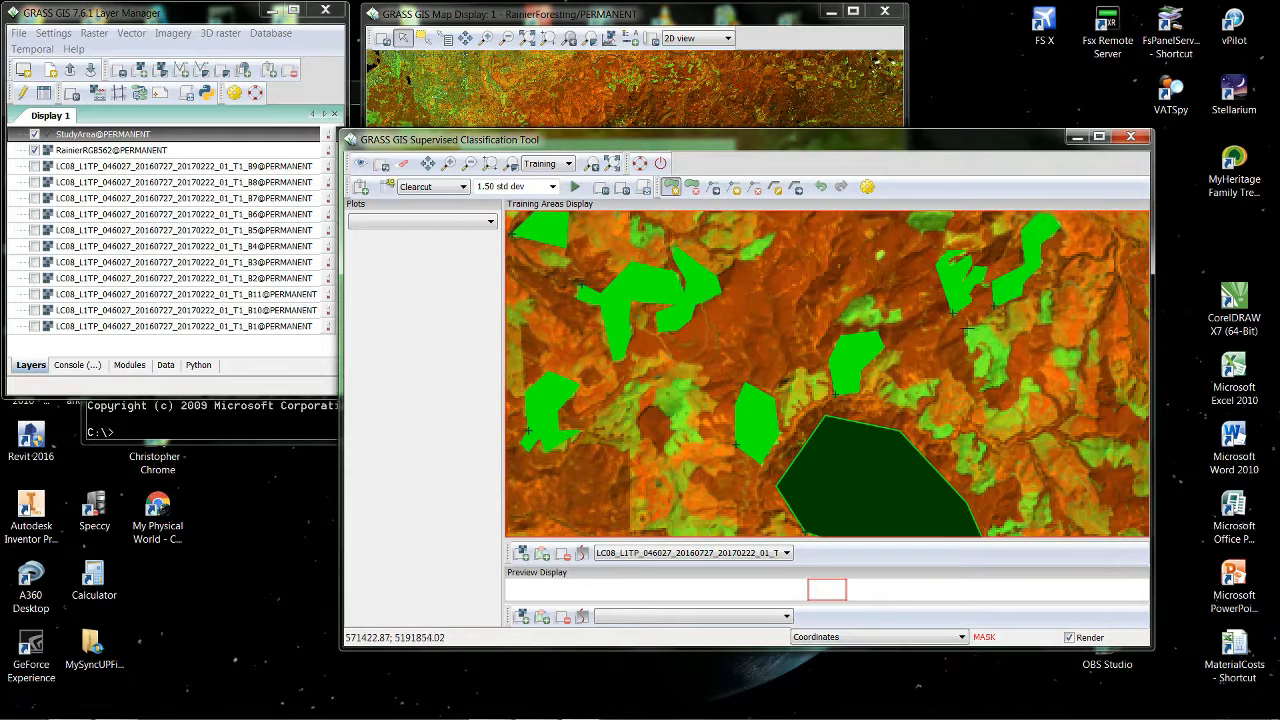
Digitize an irregular Clearcut area tracing the stepped green patch just south of the long diagonal Clearcut polygon.
left_click(996, 326)
left_click(1008, 311)
left_click(1033, 298)
left_click(1032, 326)
left_click(1008, 348)
left_click(1006, 381)
left_click(985, 389)
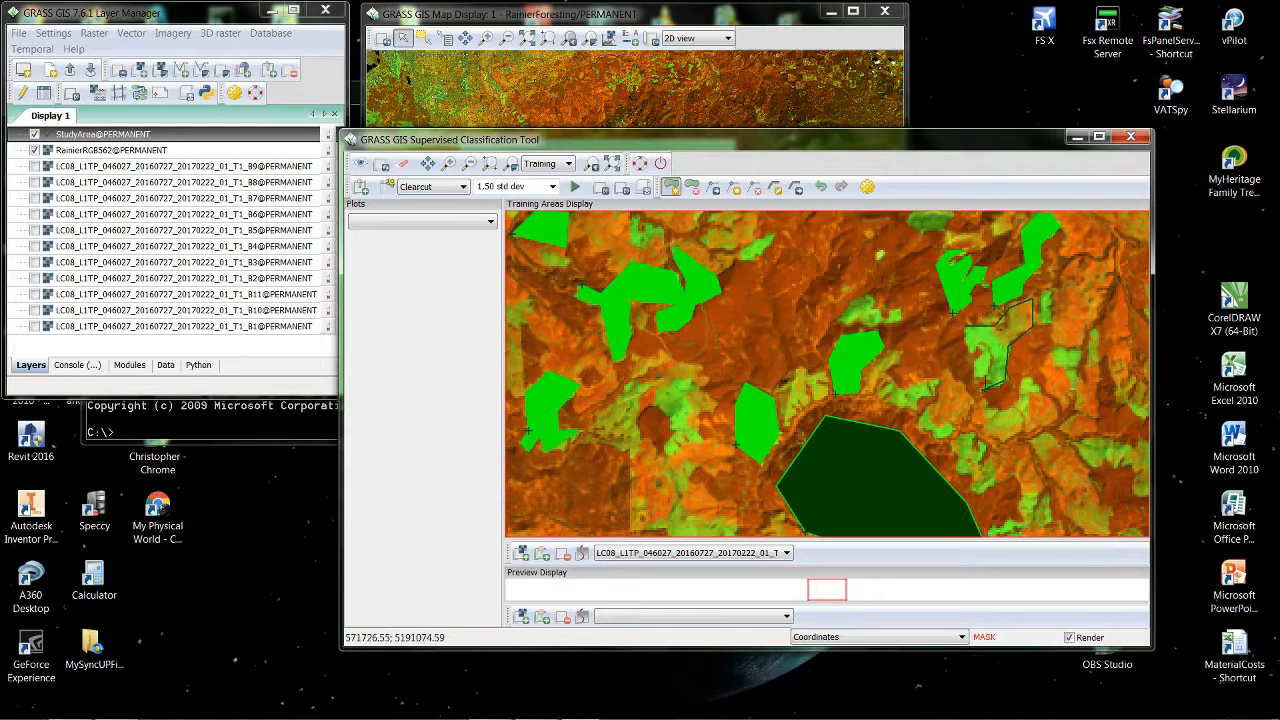
left_click(985, 378)
left_click(975, 377)
left_click(975, 366)
left_click(983, 353)
left_click(980, 347)
right_click(978, 351)
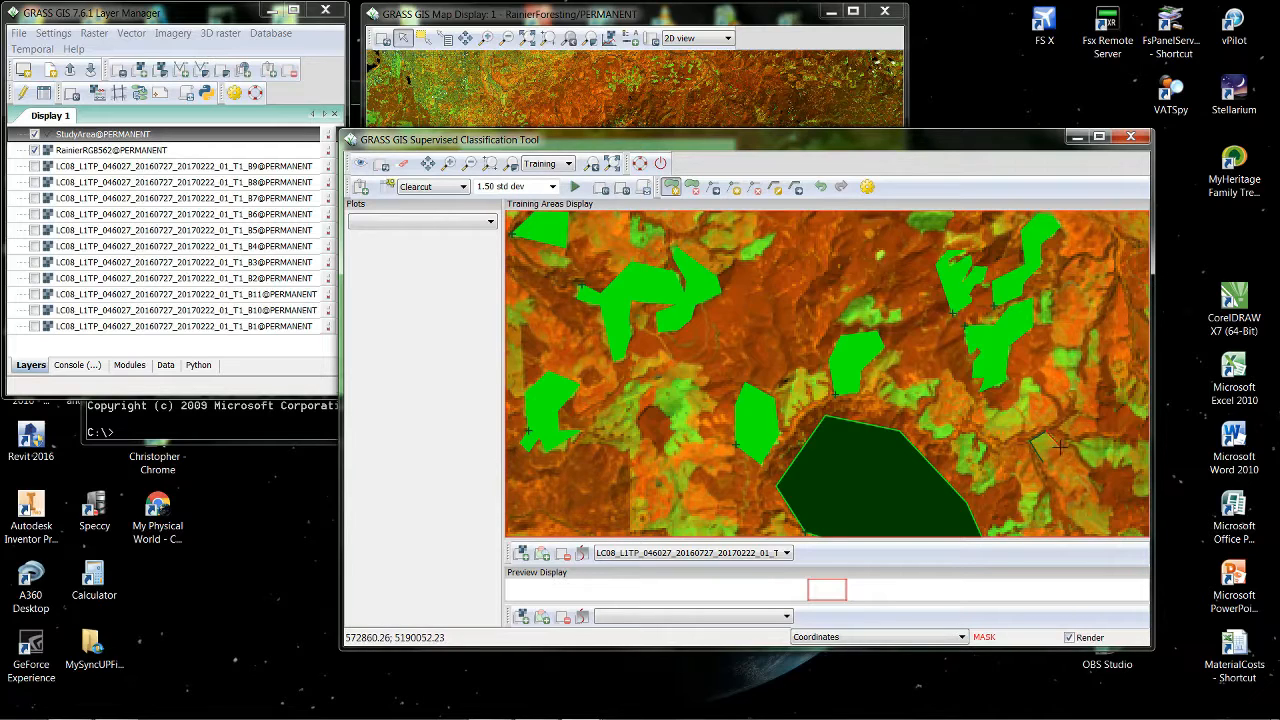
Digitize three small Clearcut areas on the green patches south and east of the stepped Clearcut polygon.
right_click(1040, 454)
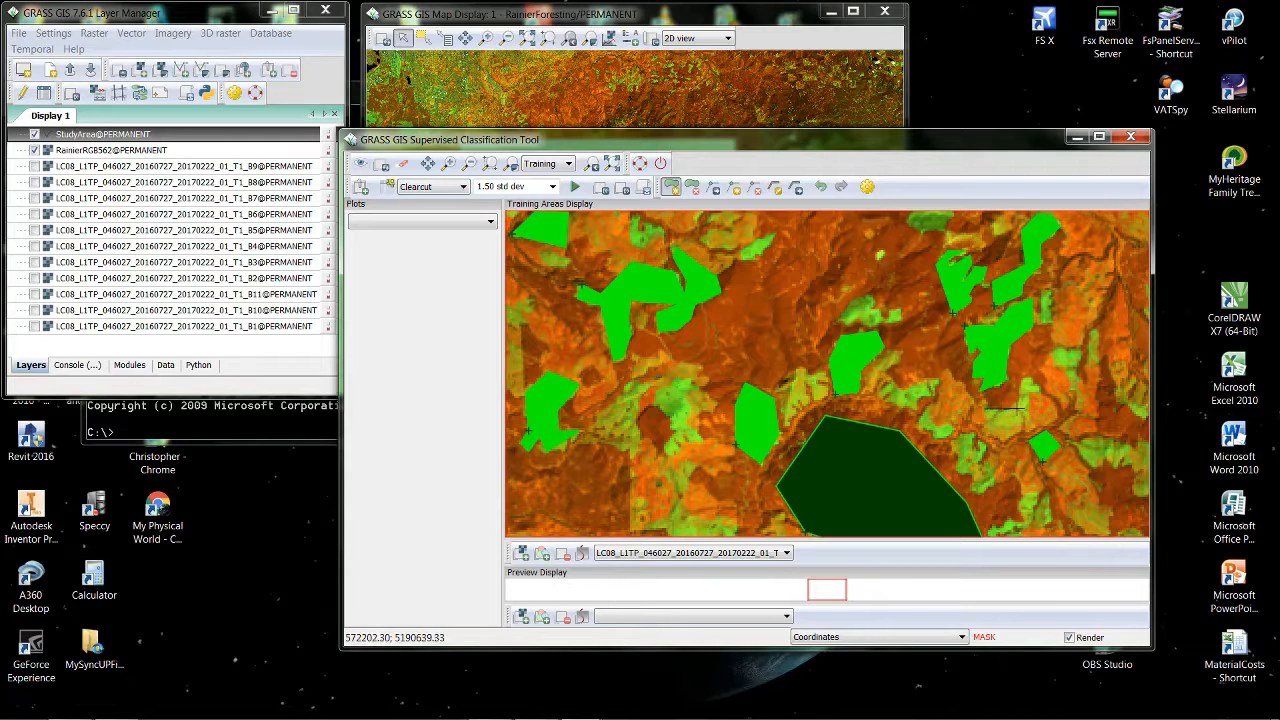
left_click(1022, 398)
left_click(1030, 428)
right_click(1008, 429)
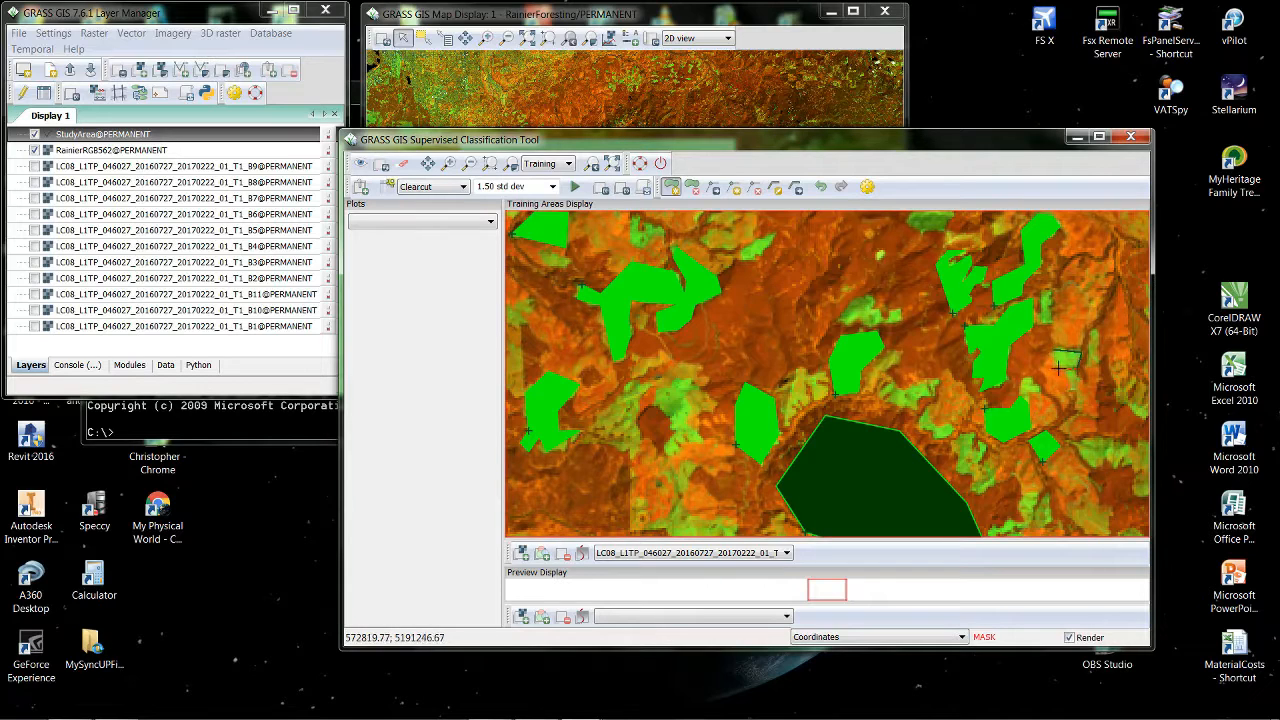
right_click(1055, 368)
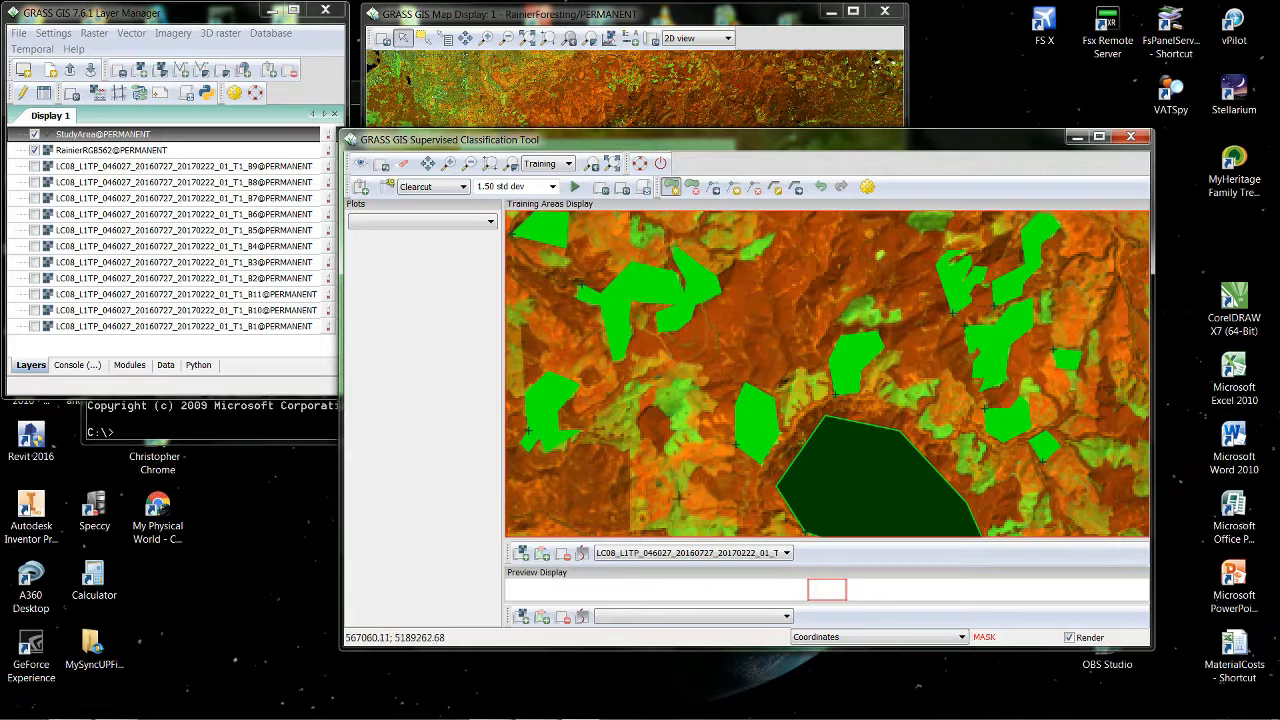
Digitize a small Clearcut area on the green patch southwest of the upright Clearcut polygon.
left_click(660, 473)
left_click(692, 459)
left_click(698, 466)
left_click(687, 480)
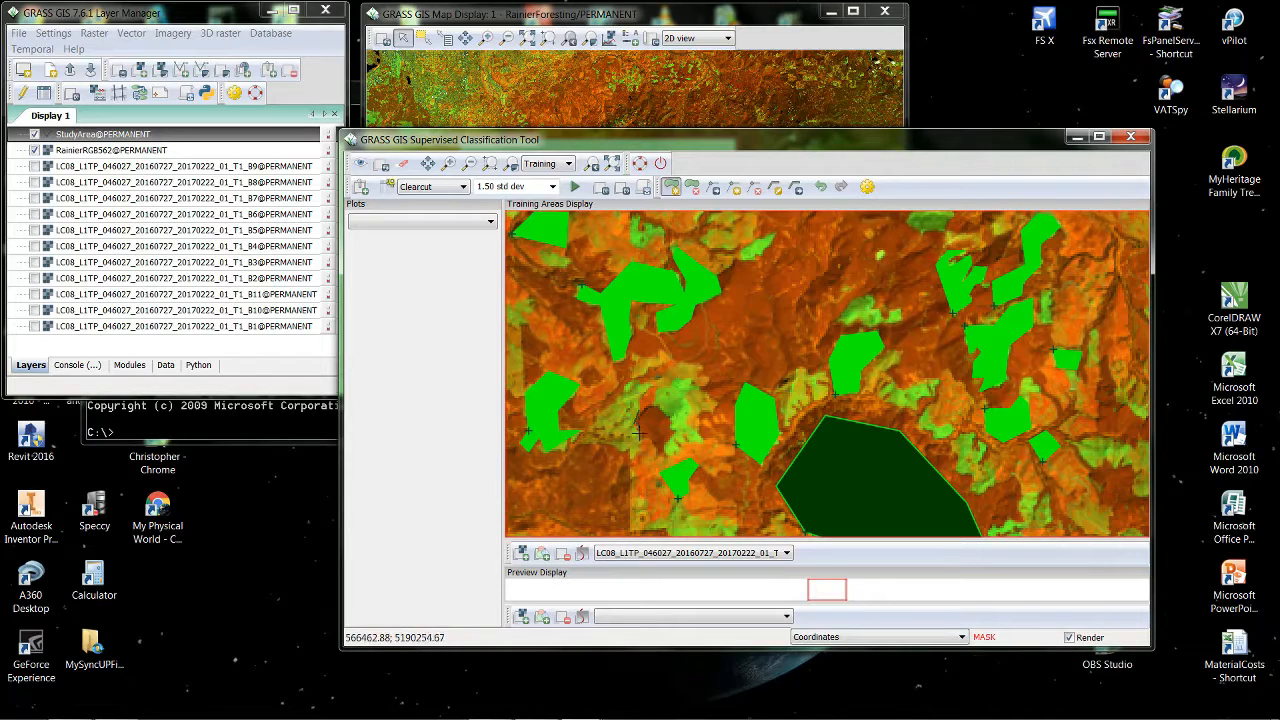
Digitize a roughly triangular Clearcut area on the green patch northwest of the small Clearcut polygon just drawn.
left_click(638, 451)
left_click(590, 442)
left_click(590, 428)
left_click(610, 408)
left_click(632, 383)
right_click(640, 395)
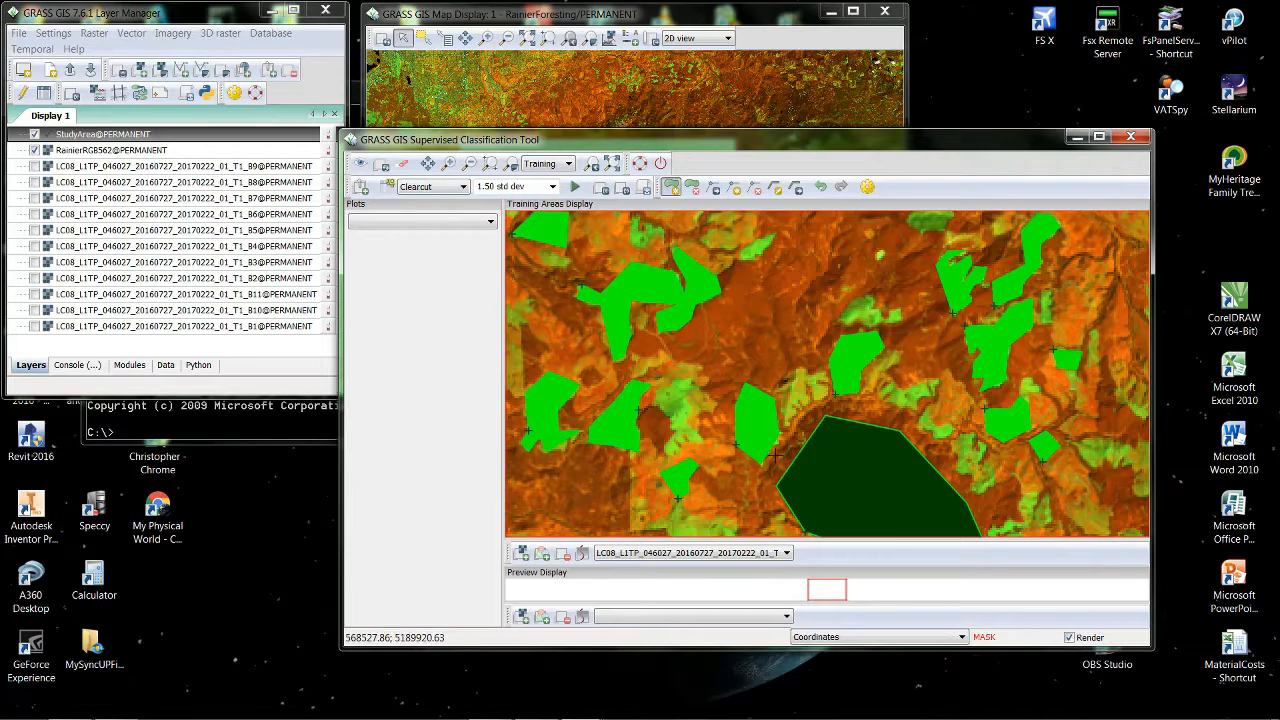
Digitize an irregular Clearcut area tracing the green patch between the triangular and the upright Clearcut polygons.
left_click(657, 390)
left_click(682, 381)
left_click(700, 388)
left_click(685, 399)
left_click(691, 411)
left_click(702, 440)
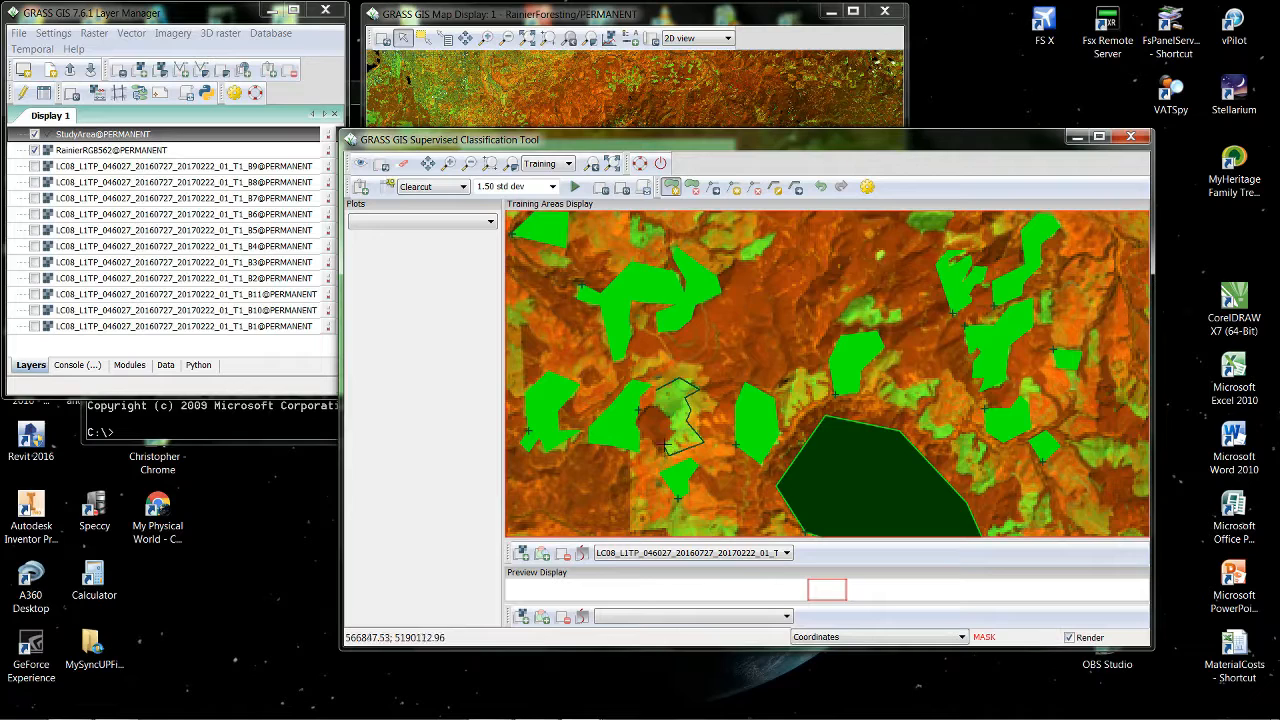
left_click(665, 445)
left_click(674, 429)
right_click(668, 412)
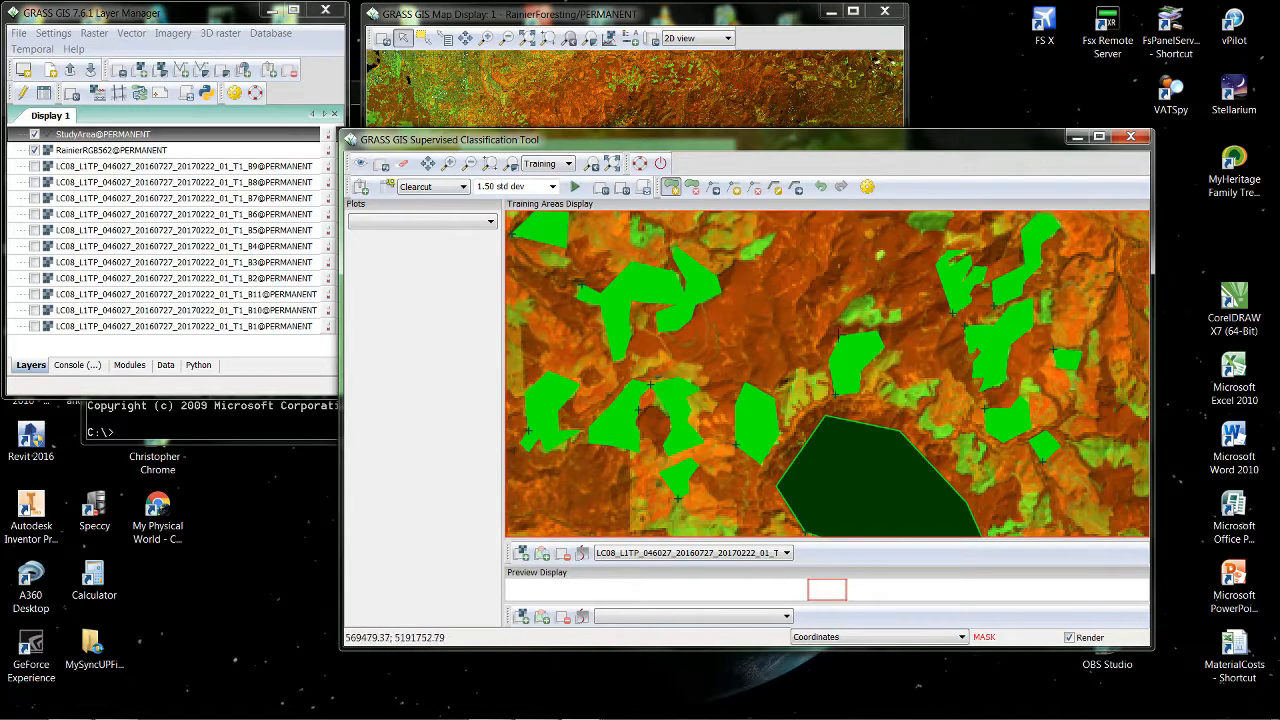
Digitize Clearcut areas on the two green patches north of the large Forested polygons farther east.
left_click(427, 163)
left_click_drag(1057, 428, 593, 332)
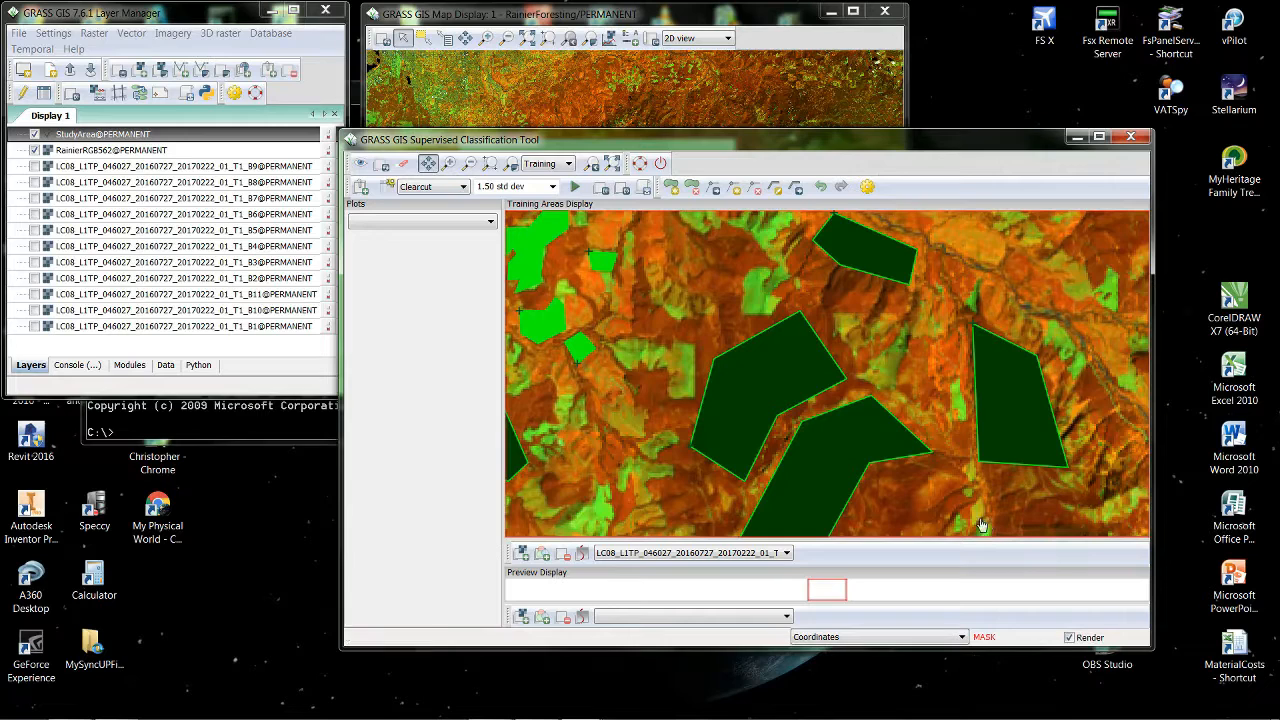
left_click(668, 189)
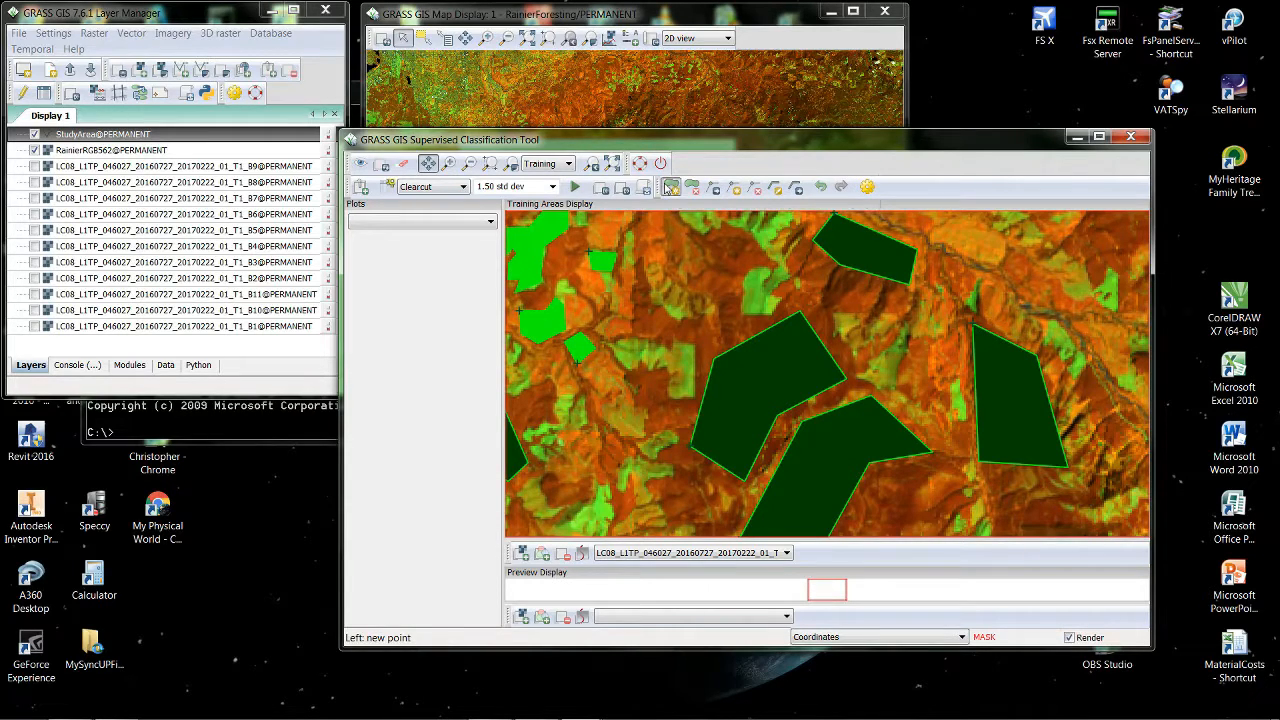
left_click(650, 293)
left_click(691, 296)
left_click(679, 320)
right_click(680, 321)
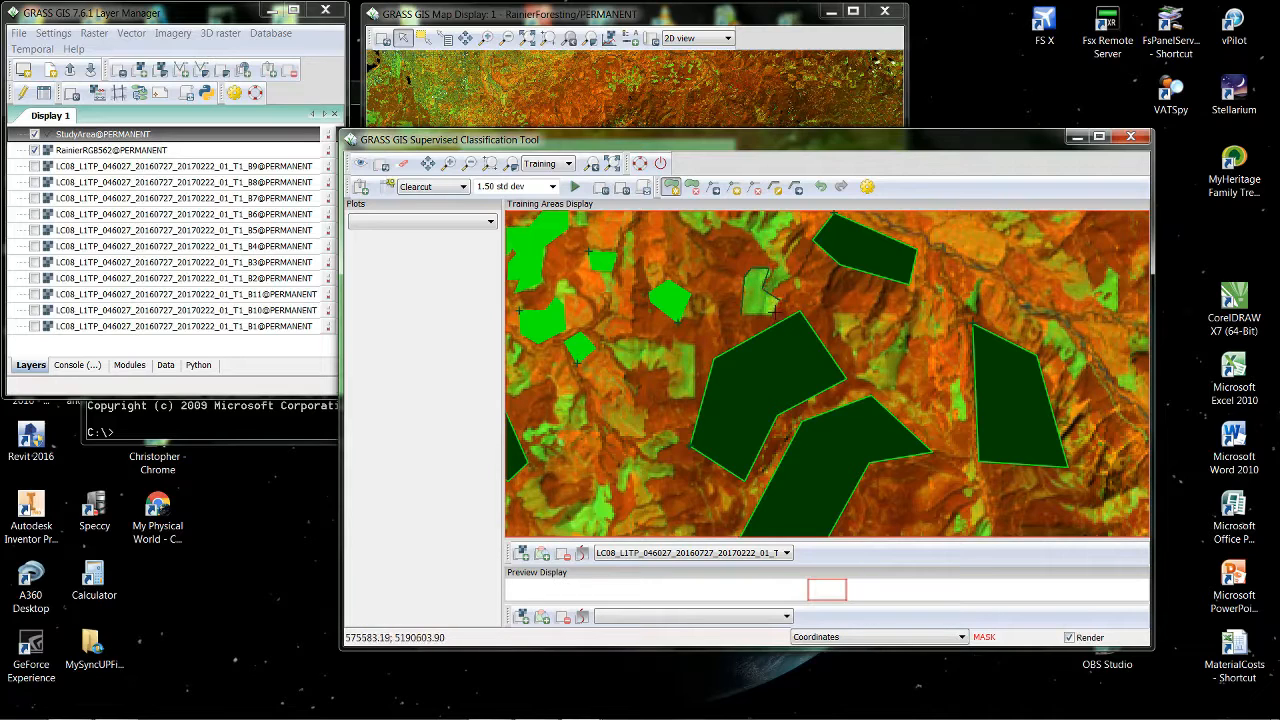
right_click(740, 313)
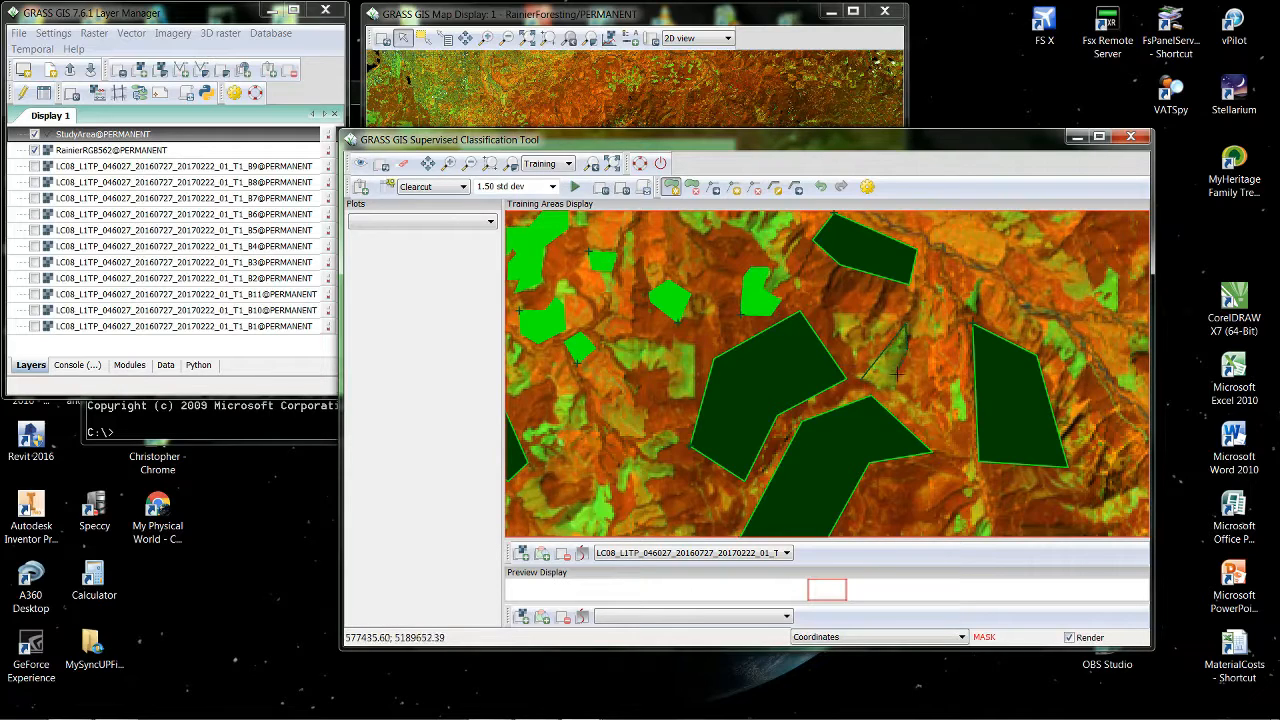
Digitize Clearcut areas on the pointed green wedge between the eastern Forested polygons and on the green patch west of them.
right_click(894, 387)
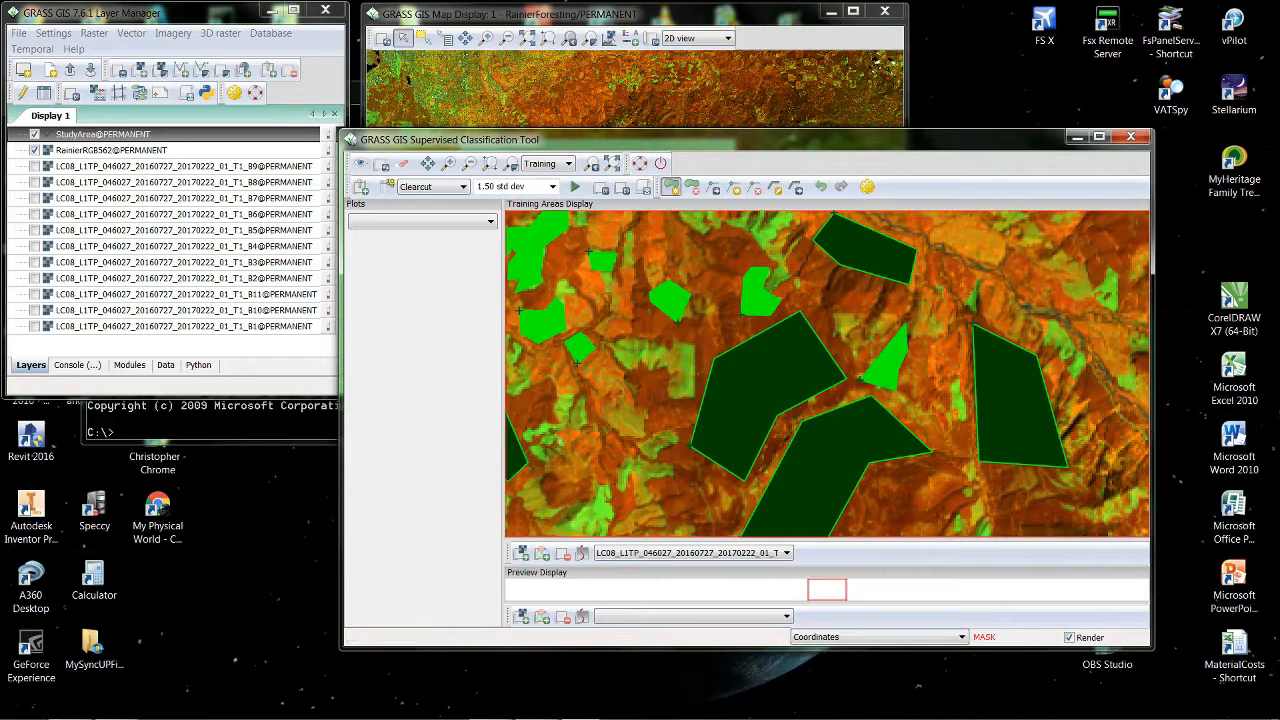
left_click(630, 391)
left_click(635, 414)
right_click(643, 417)
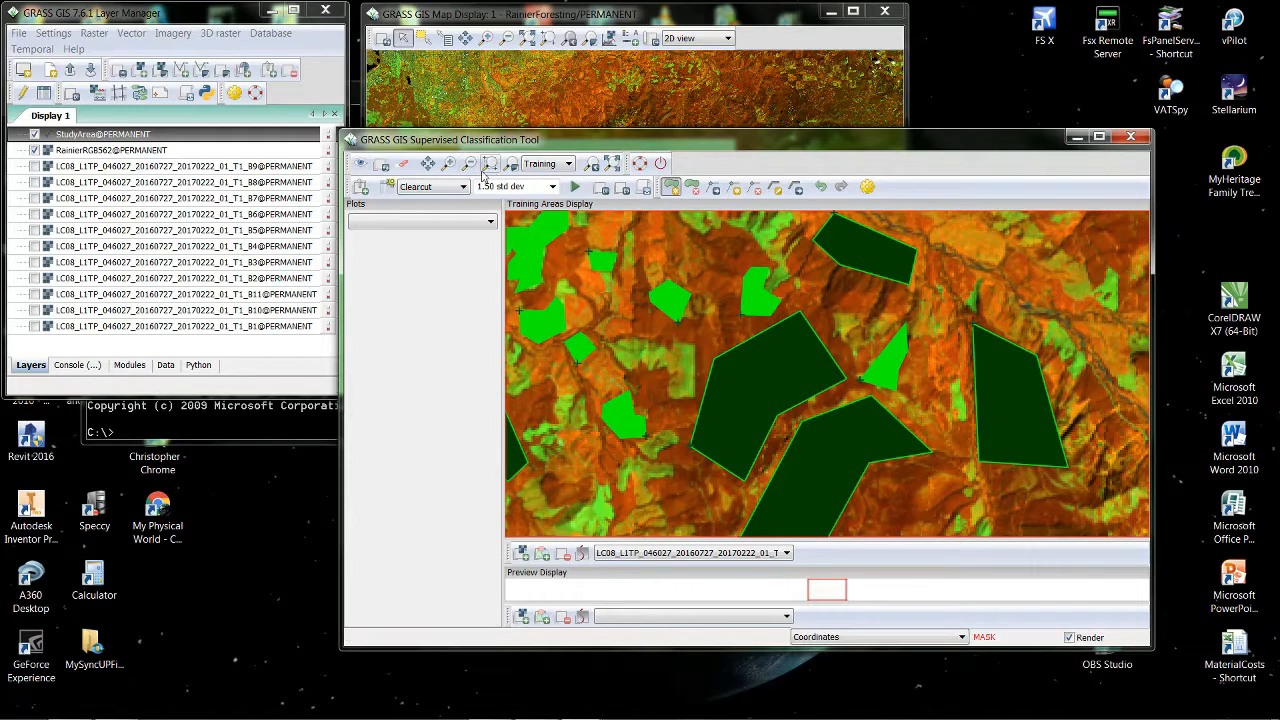
Digitize a V-shaped Clearcut area on the bright green field west of the northern rectangular Forested polygon.
scroll(792, 470, "down", 3)
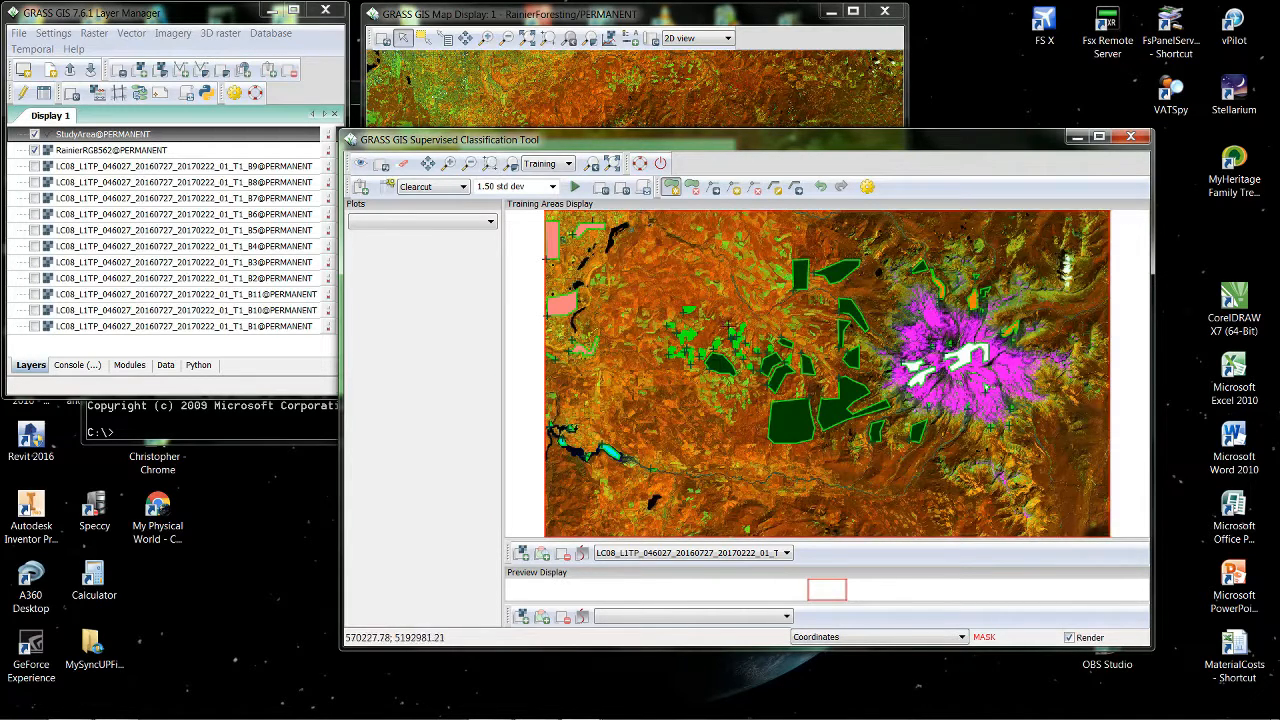
left_click(449, 163)
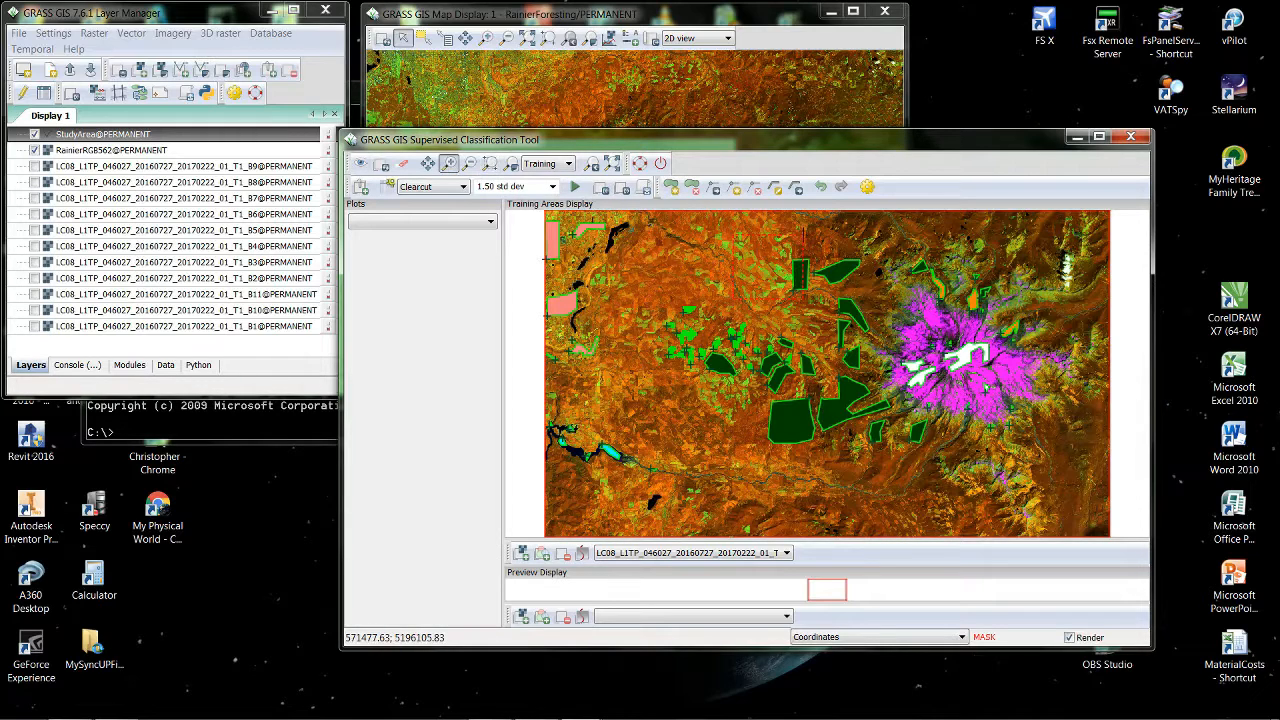
left_click(803, 235)
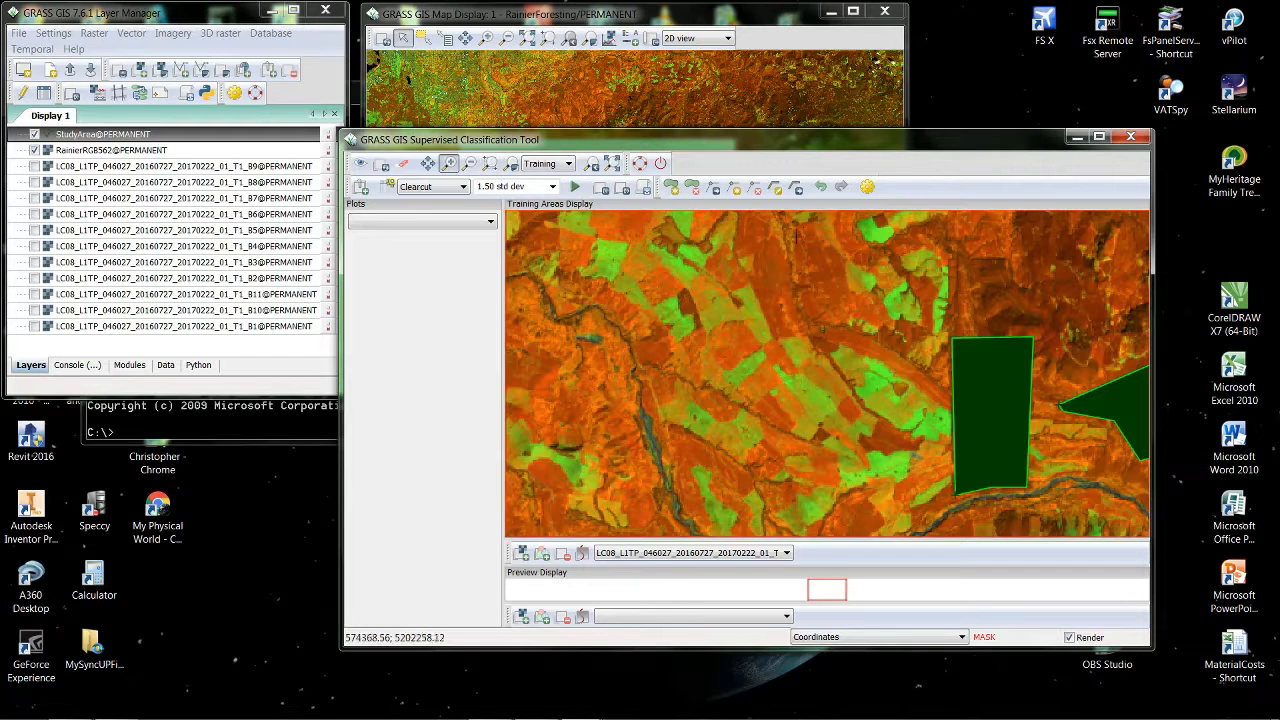
left_click(671, 188)
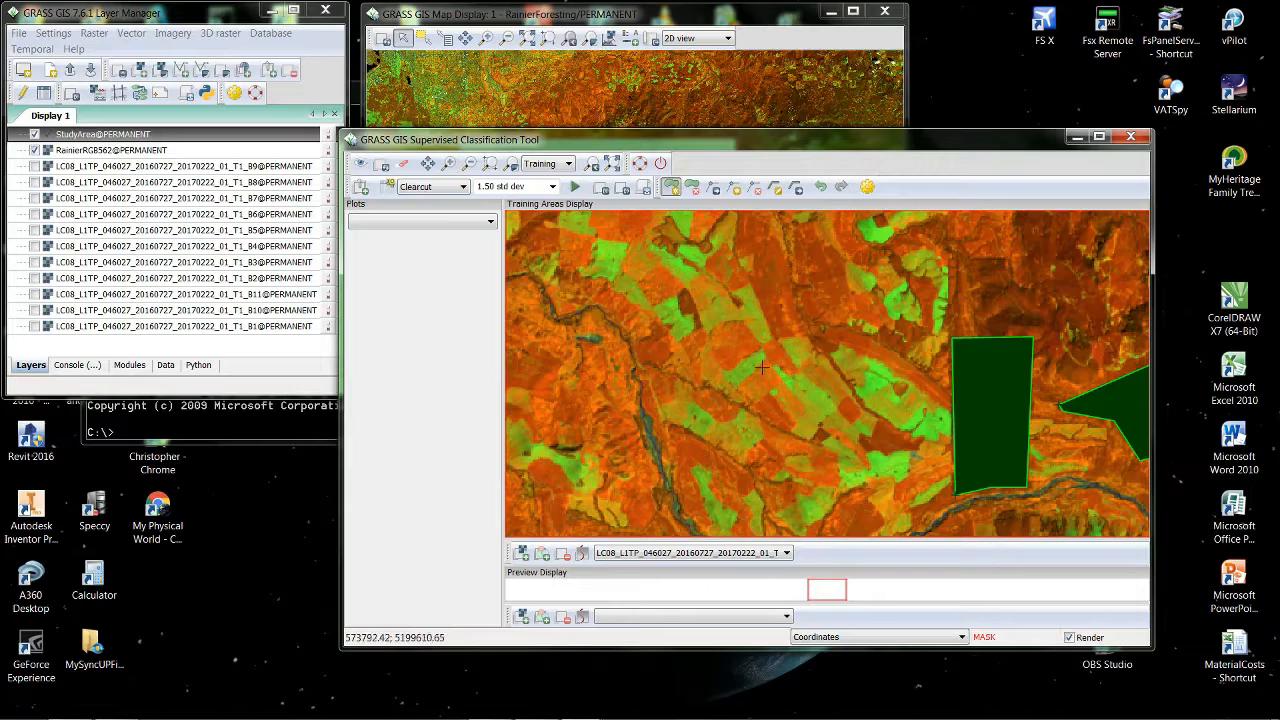
left_click(709, 349)
left_click(733, 372)
left_click(763, 348)
left_click(767, 364)
left_click(736, 388)
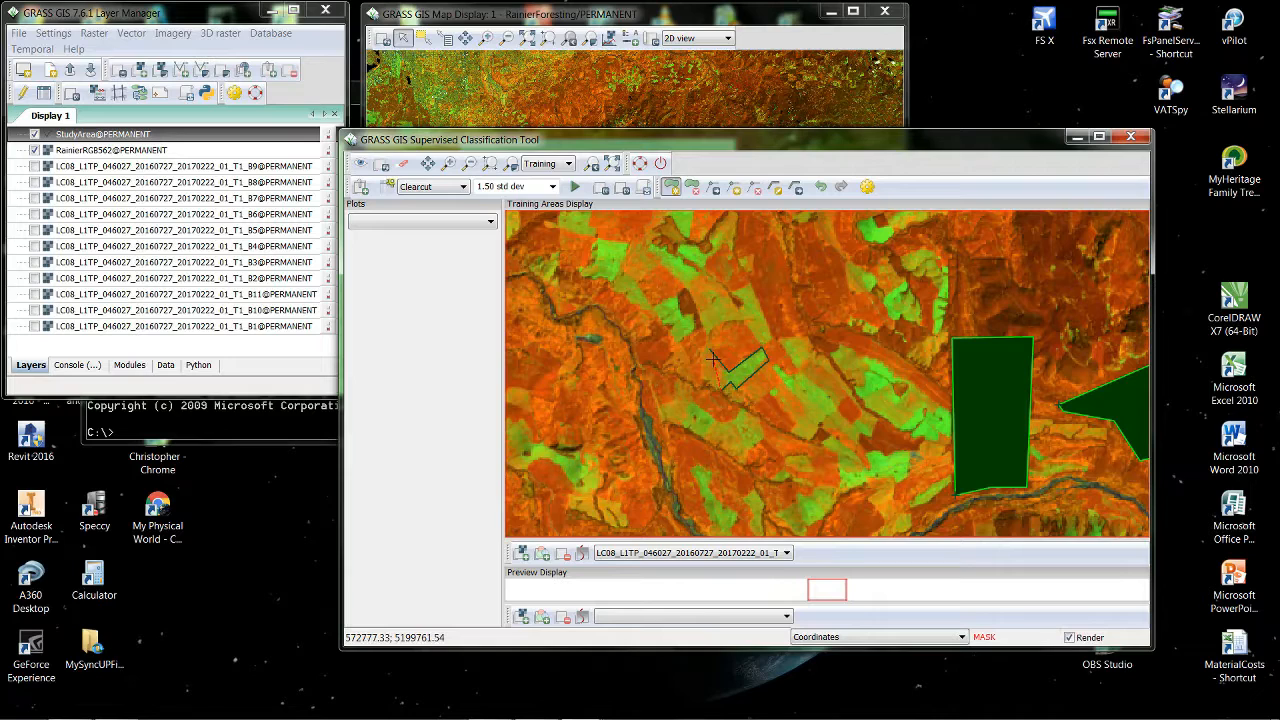
right_click(712, 356)
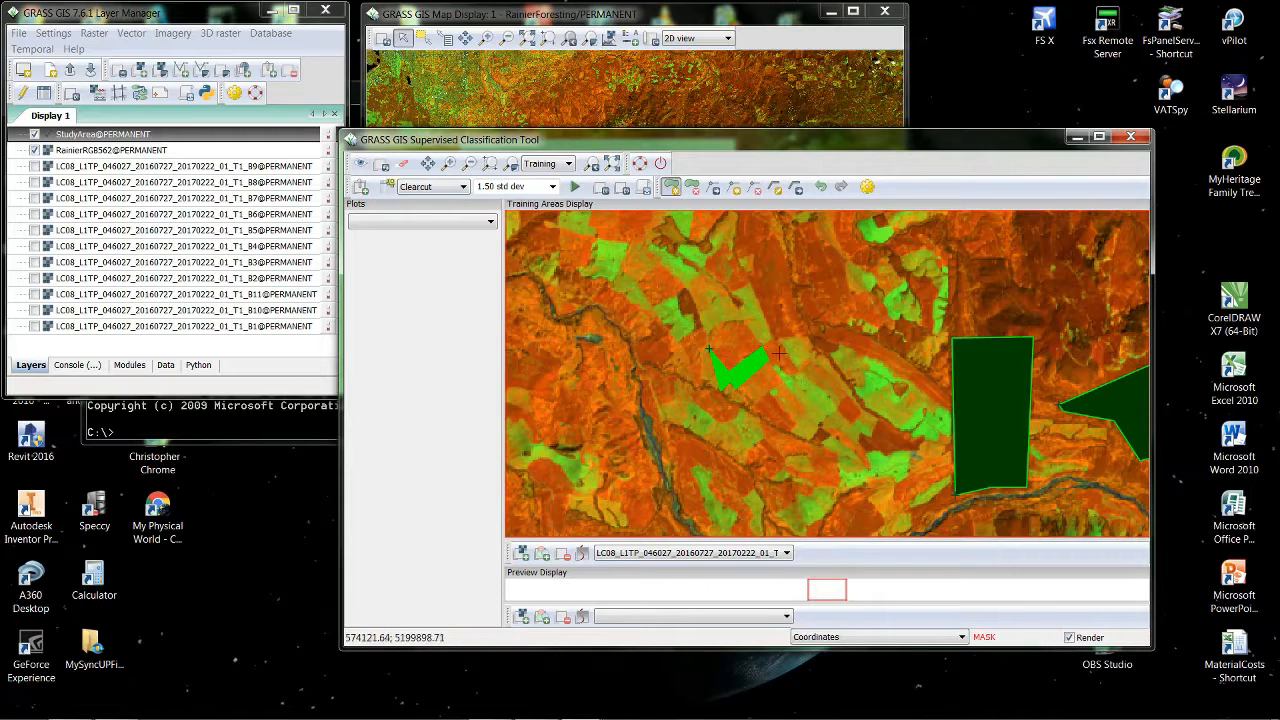
Digitize a long diagonal Clearcut area beside the rectangular Forested polygon's west edge, leaving out the small brown notch.
left_click(836, 349)
left_click(899, 380)
left_click(891, 389)
left_click(900, 402)
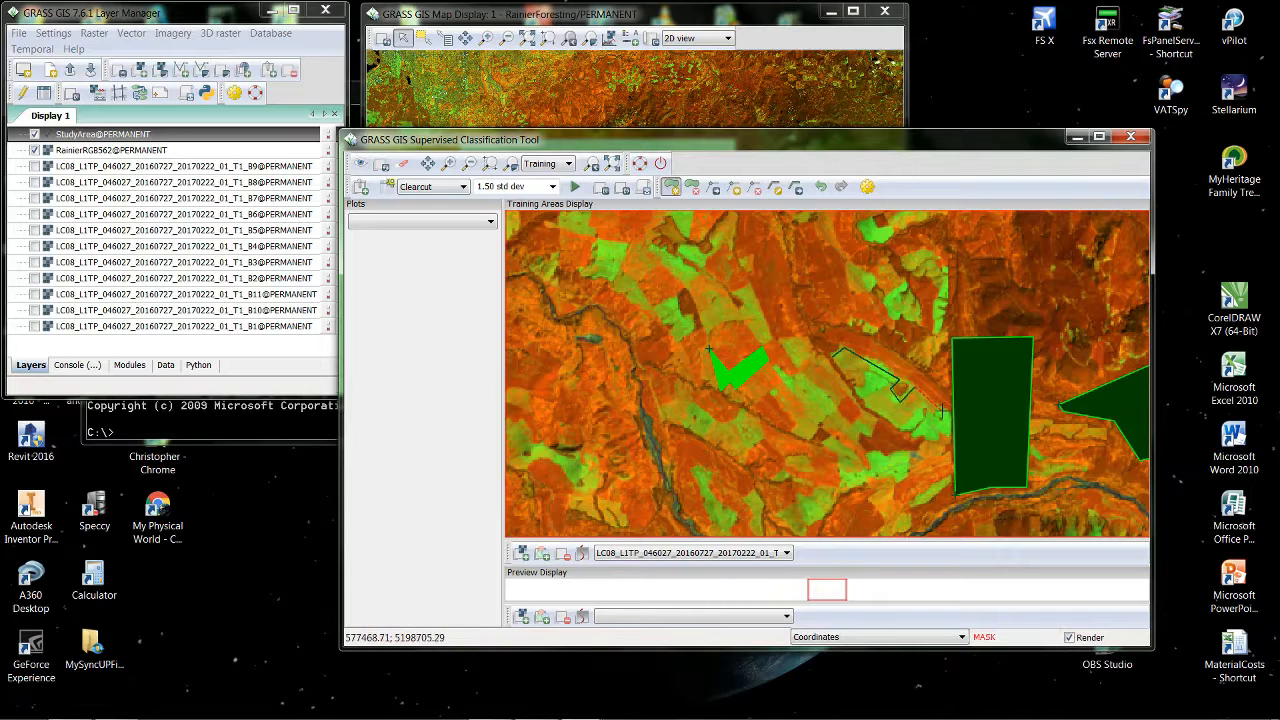
left_click(943, 410)
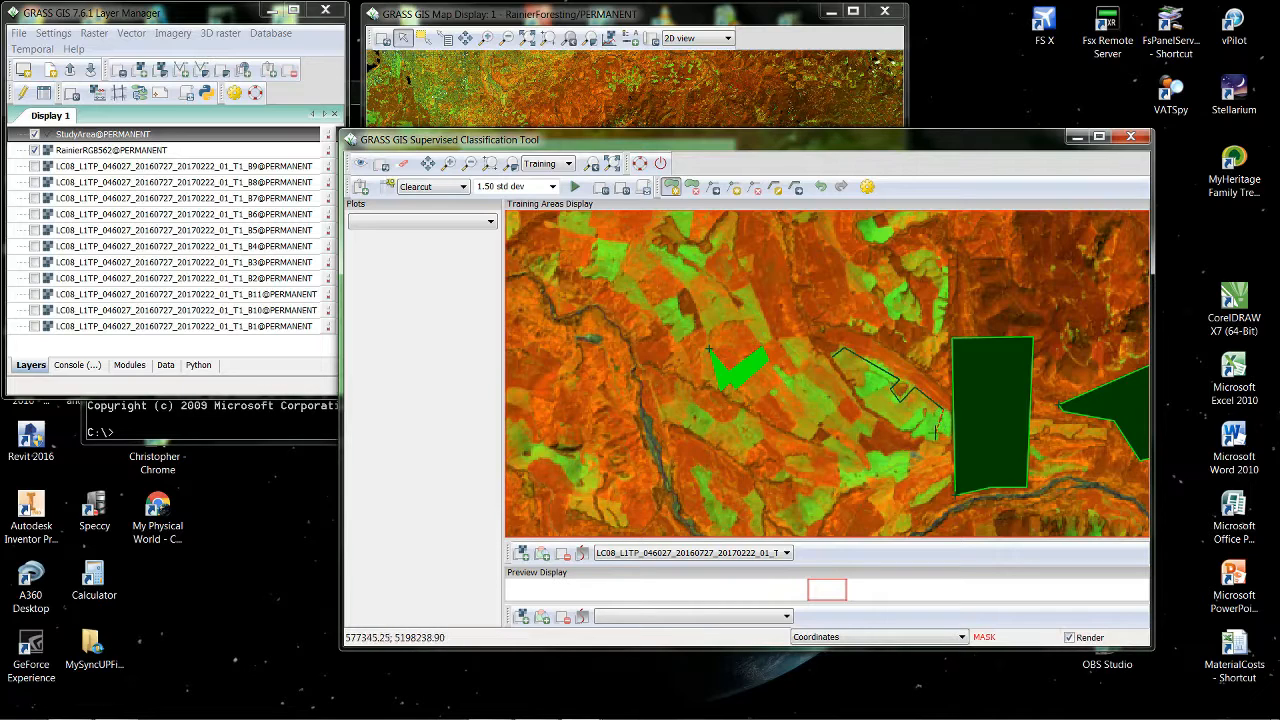
left_click(937, 437)
right_click(838, 365)
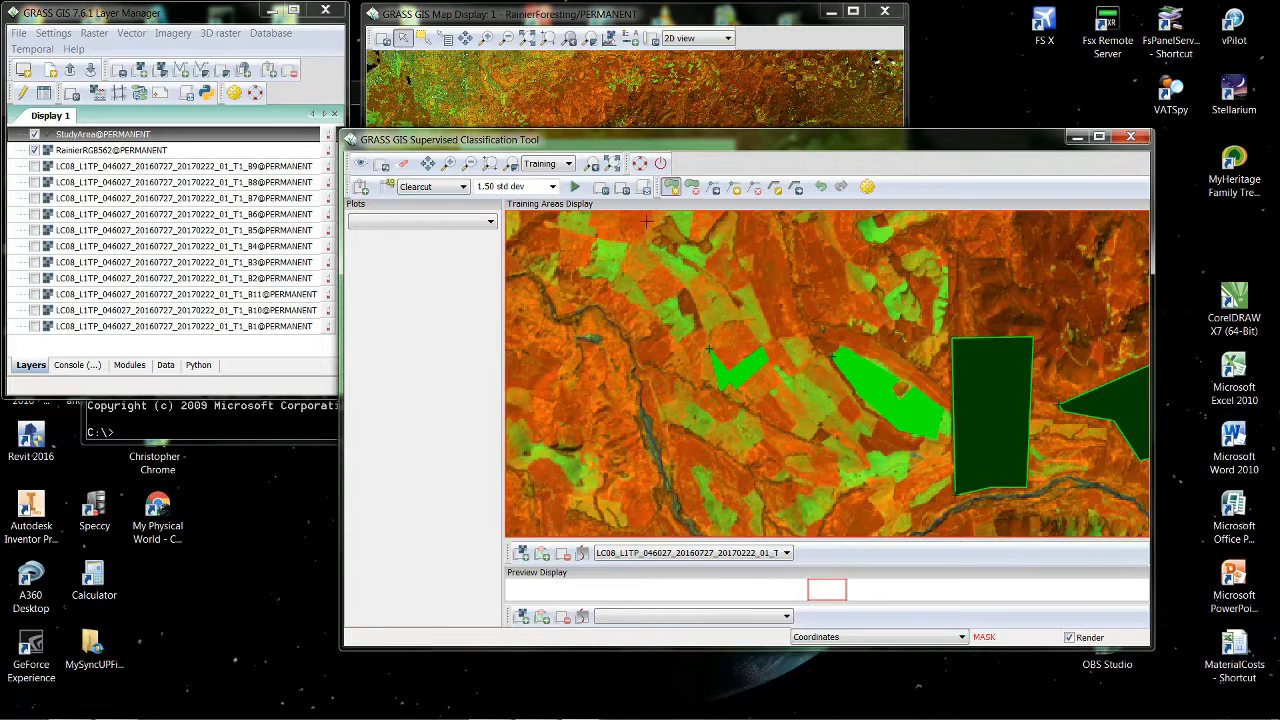
Switch the training class to Forested and digitize a five-sided area on the dark patch directly north of the rectangular Forested polygon.
left_click(463, 188)
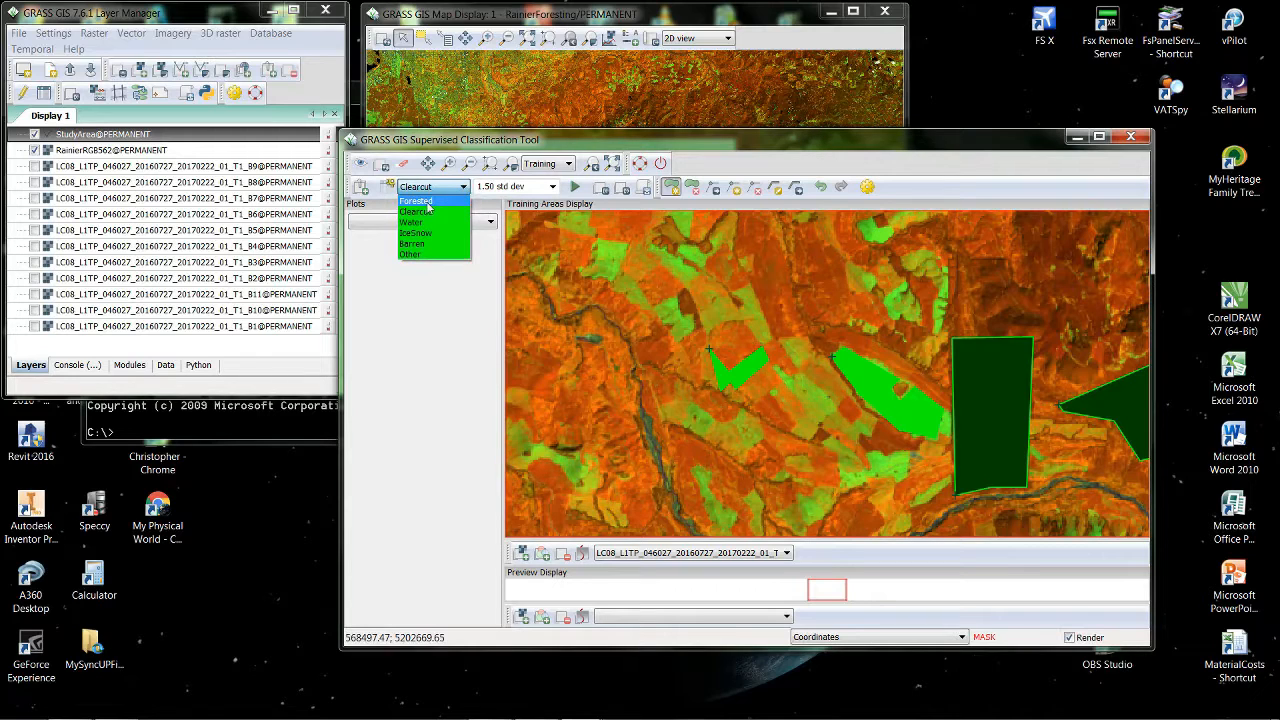
left_click(428, 206)
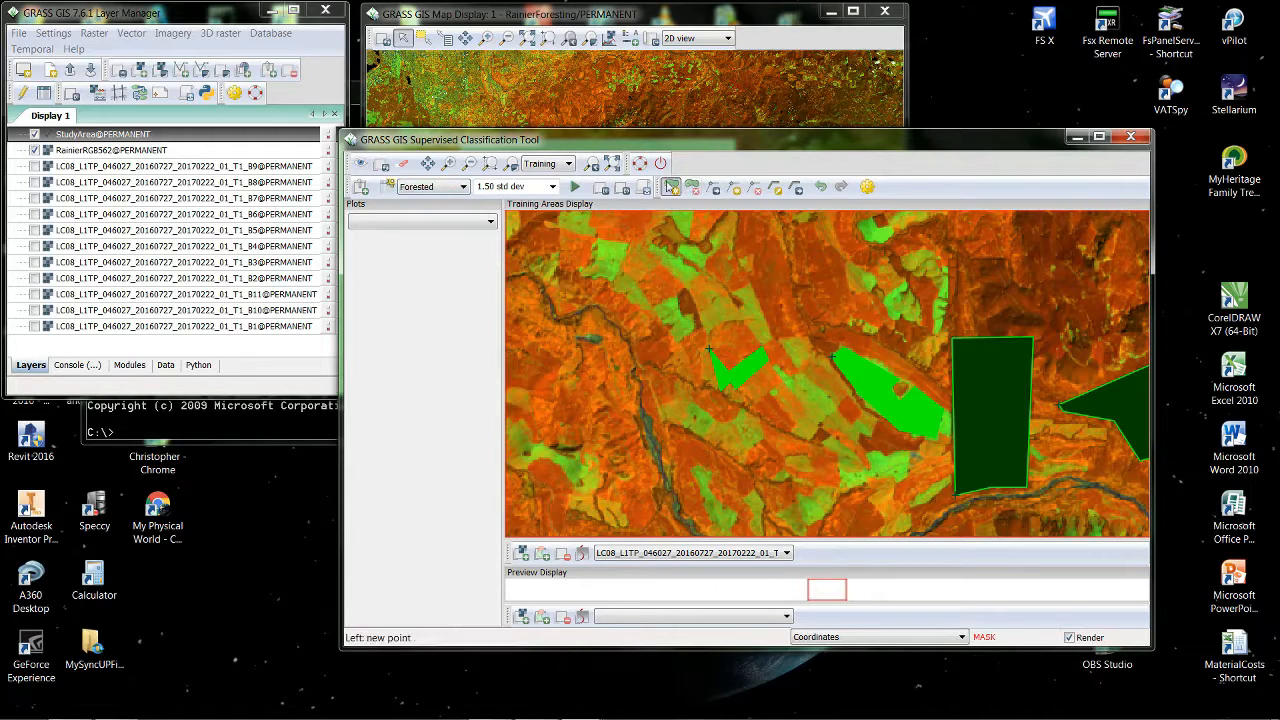
left_click(671, 187)
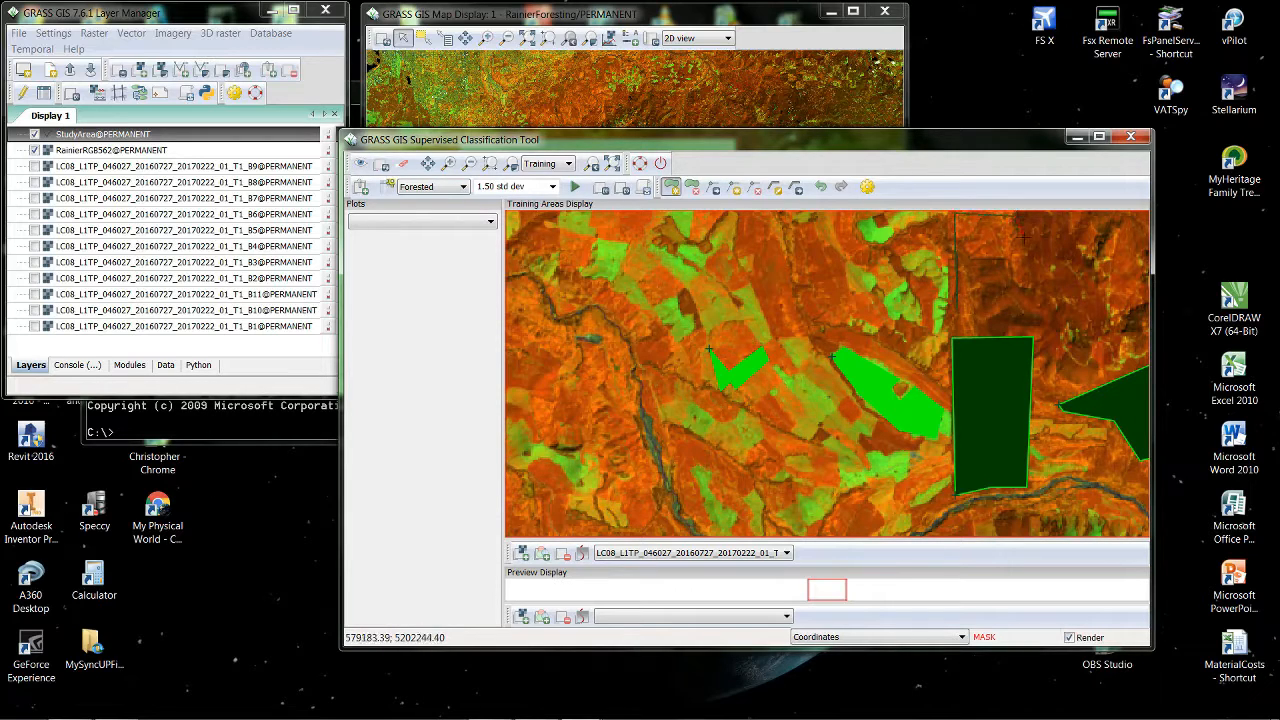
left_click(981, 325)
right_click(981, 325)
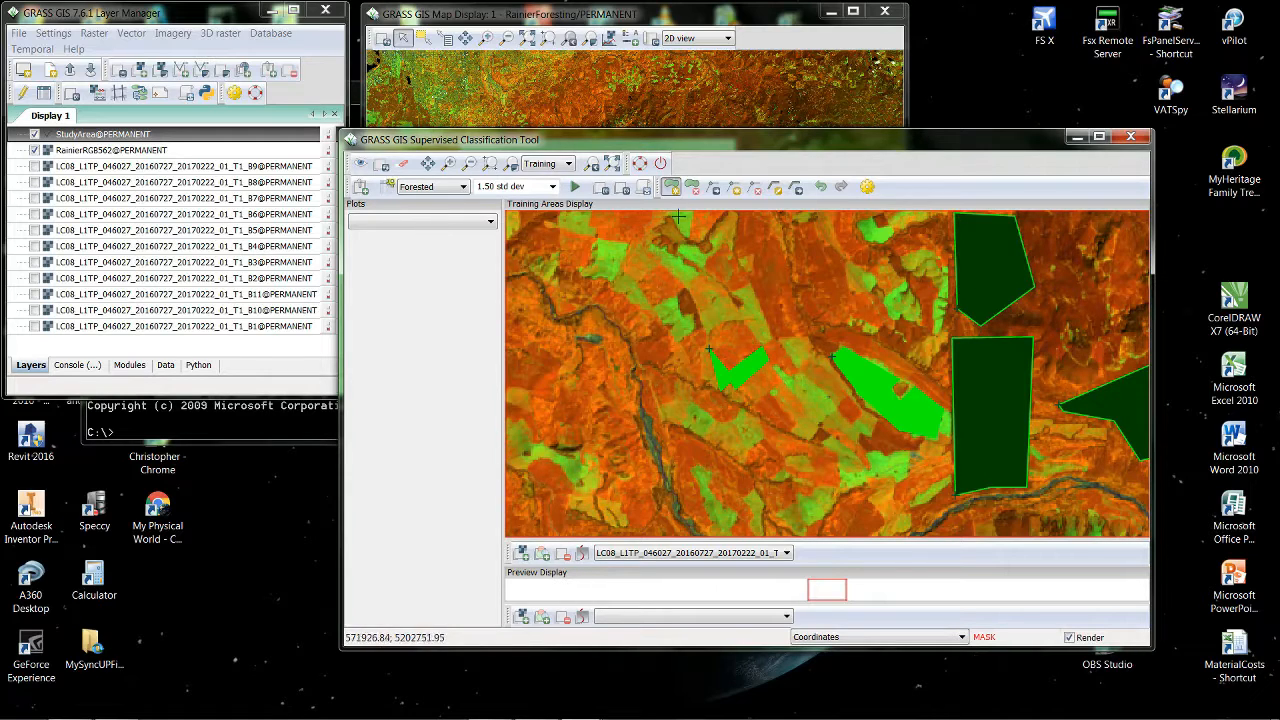
left_click(491, 166)
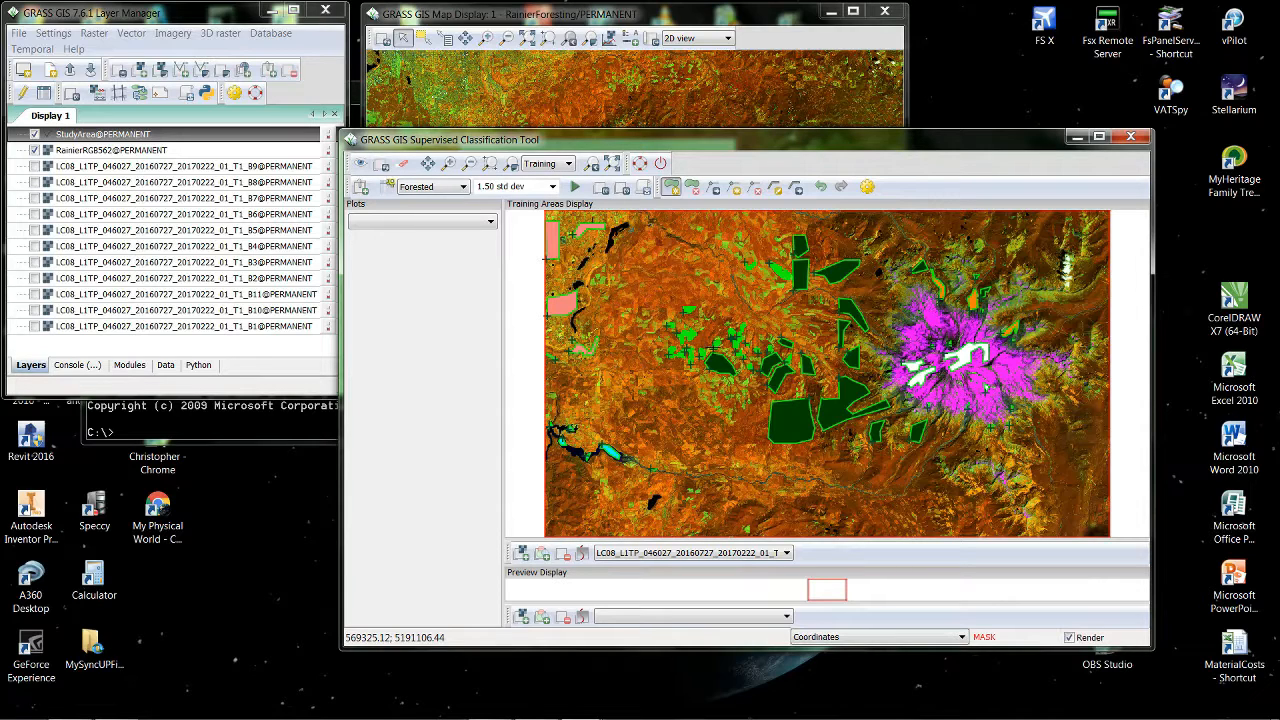
Export the training areas with their attribute table to a new vector map named ClearcutTraining.
left_click(621, 190)
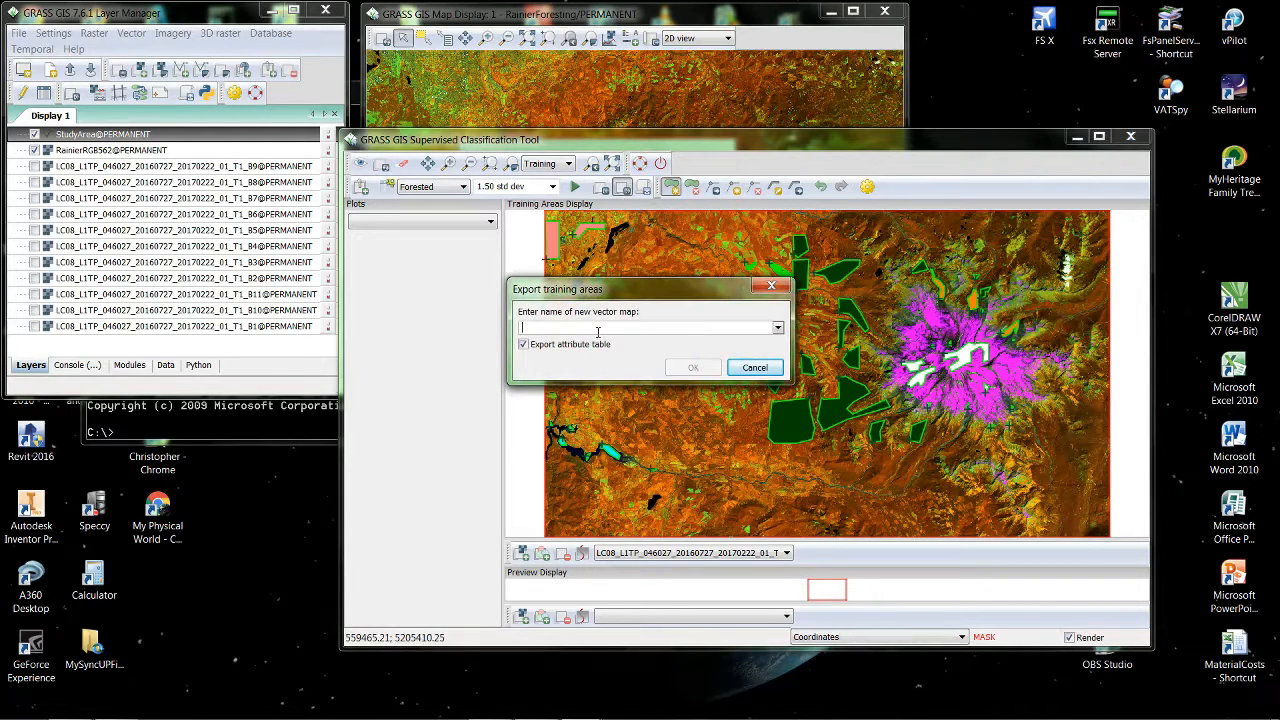
type("ClearcutT")
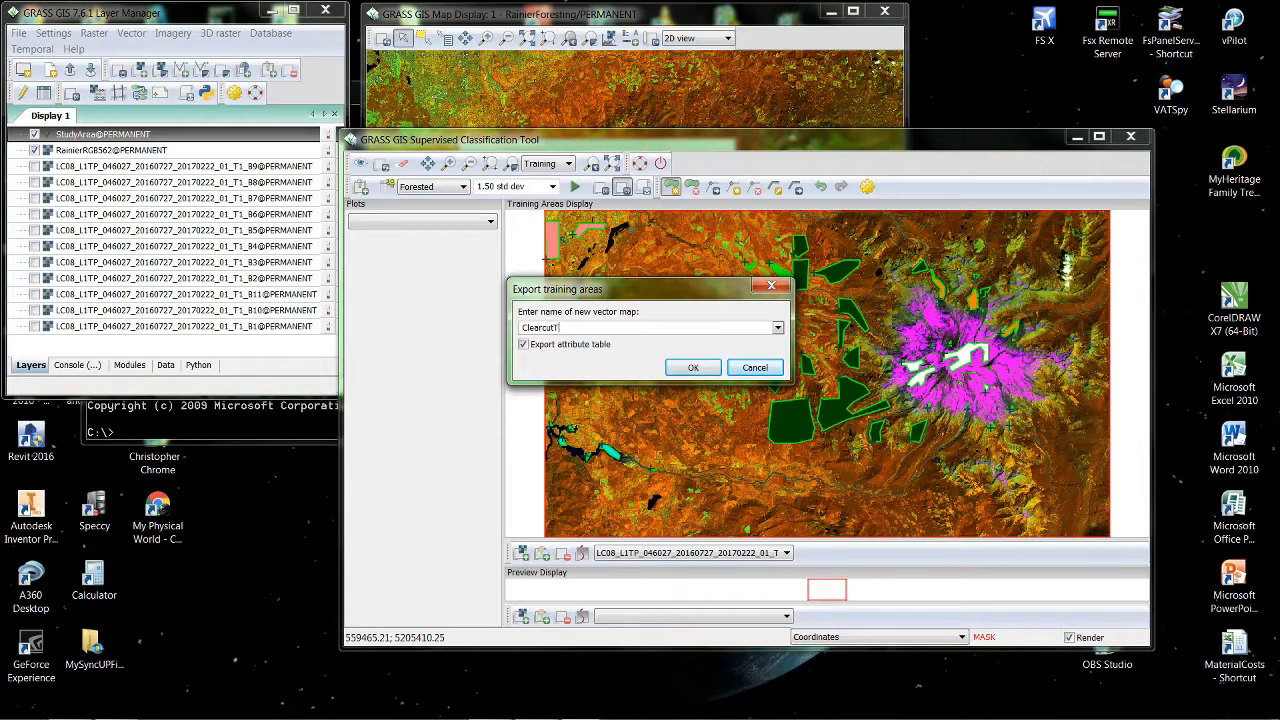
type("raining")
left_click(689, 368)
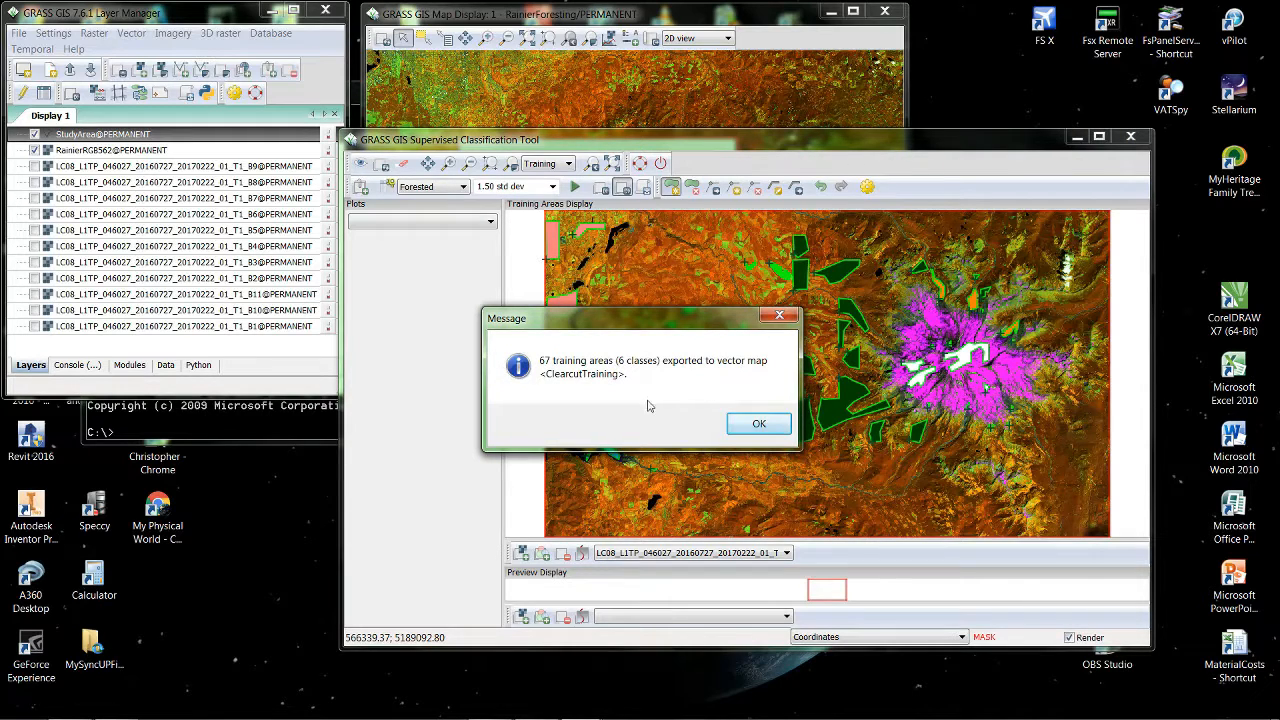
left_click(759, 425)
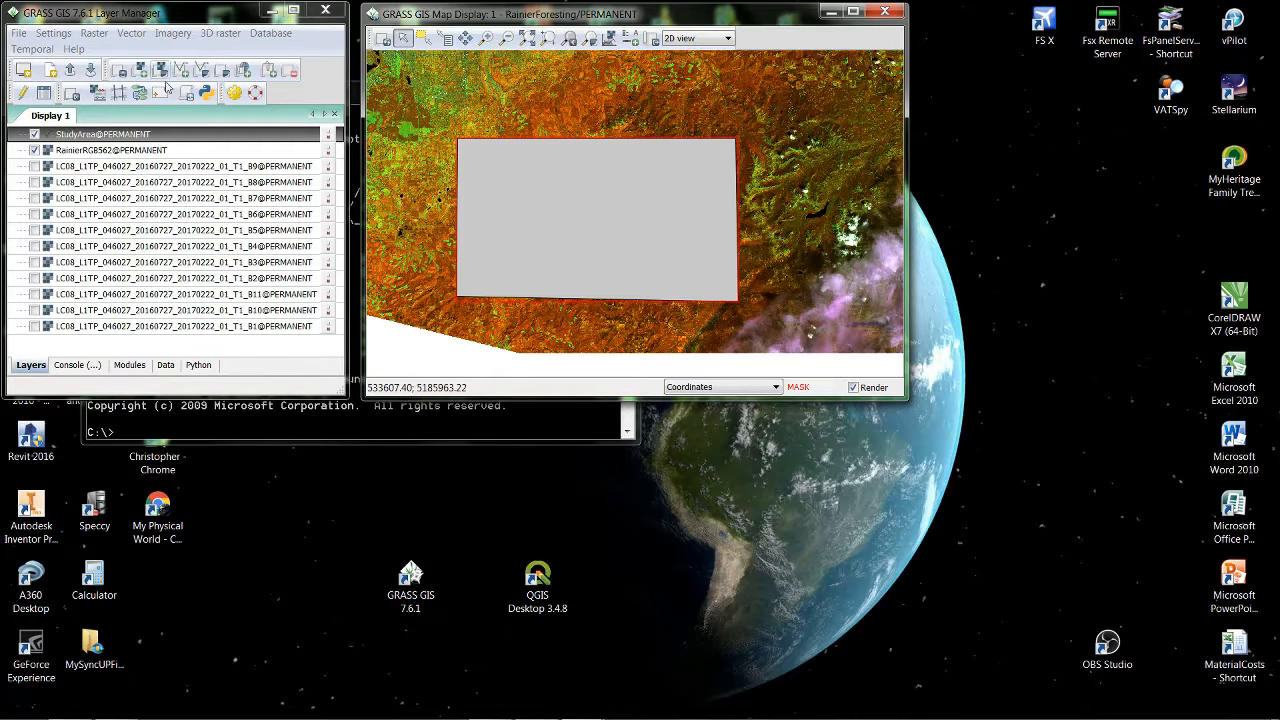
Set up a vector-to-raster conversion (v.to.rast) with ClearcutTraining as the input vector map.
left_click(132, 34)
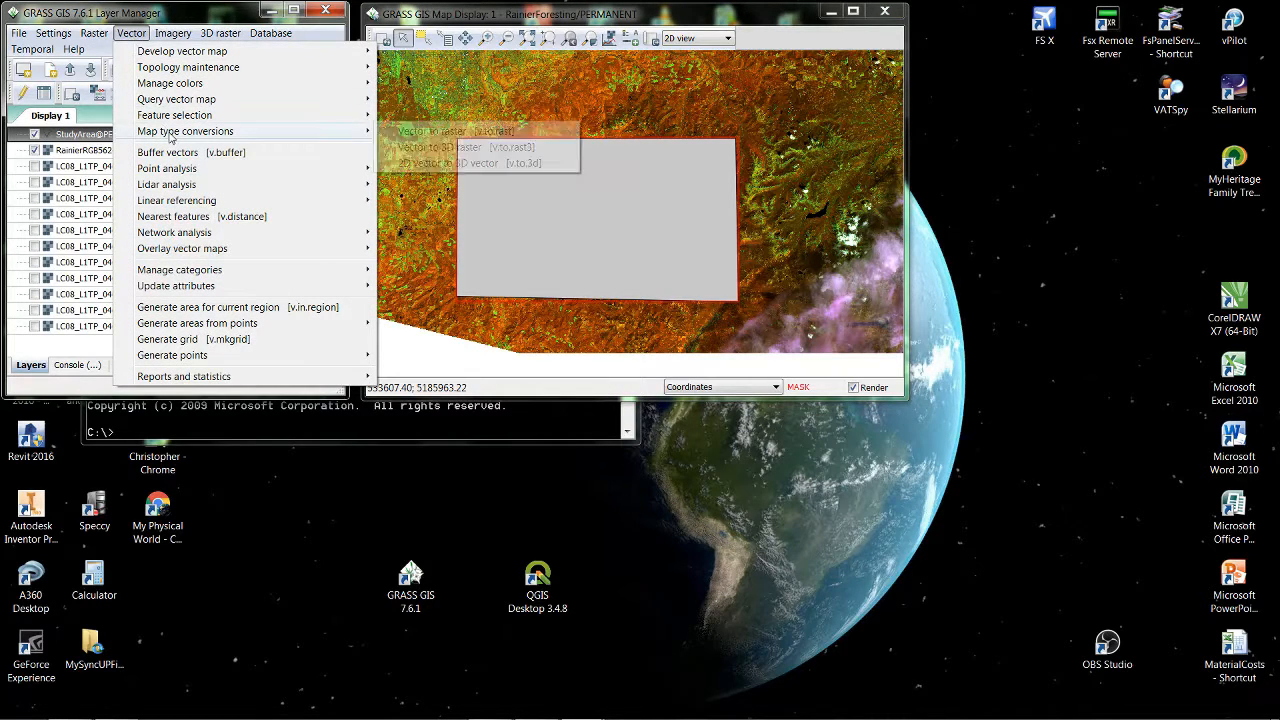
mouse_move(175, 133)
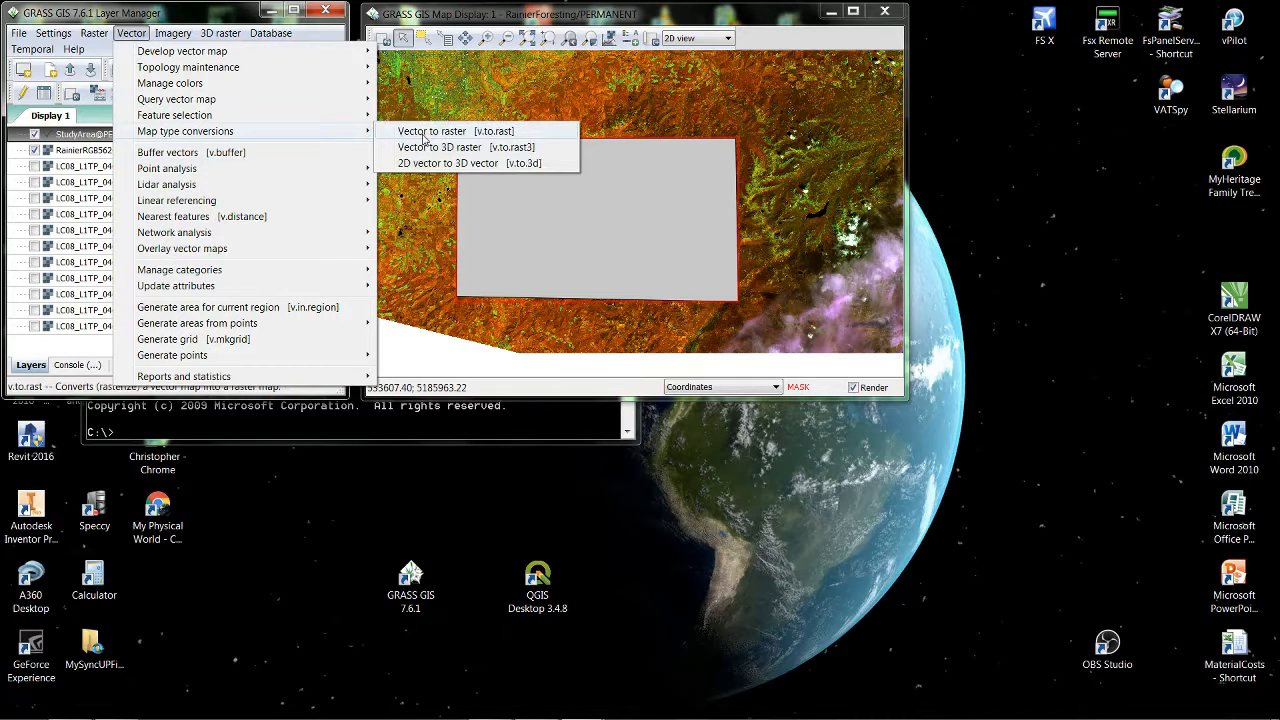
left_click(450, 136)
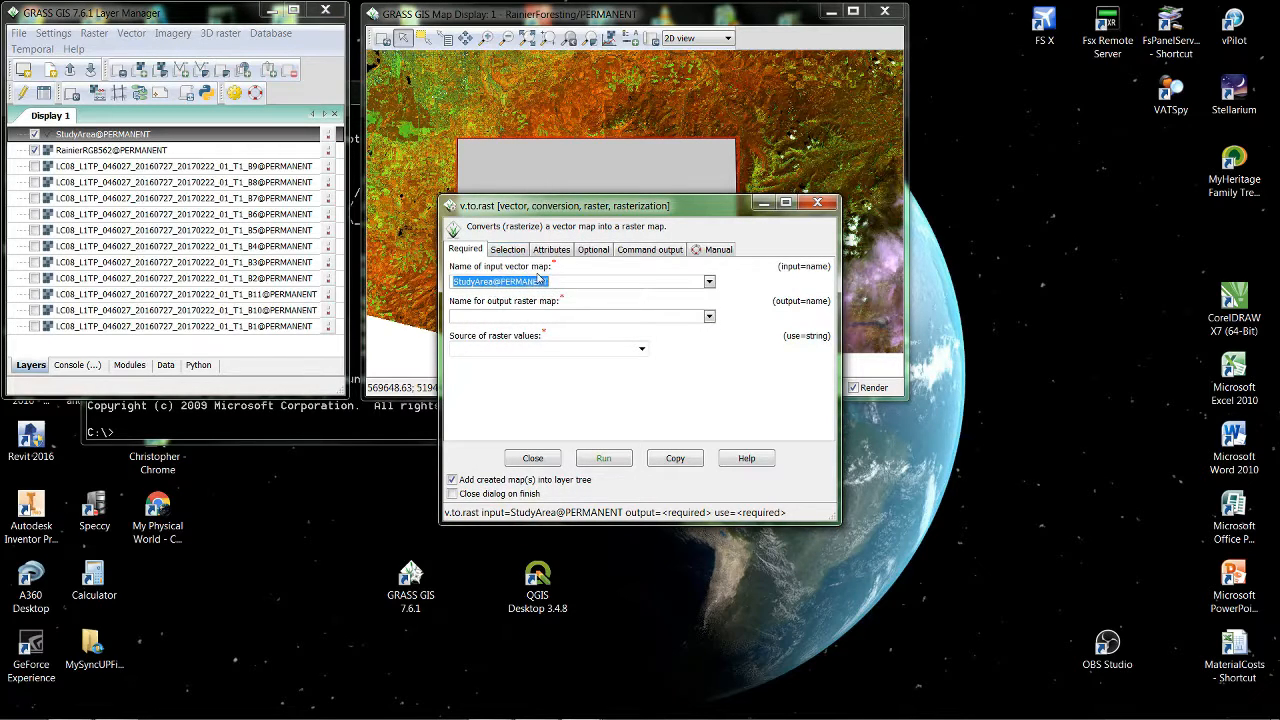
left_click(709, 283)
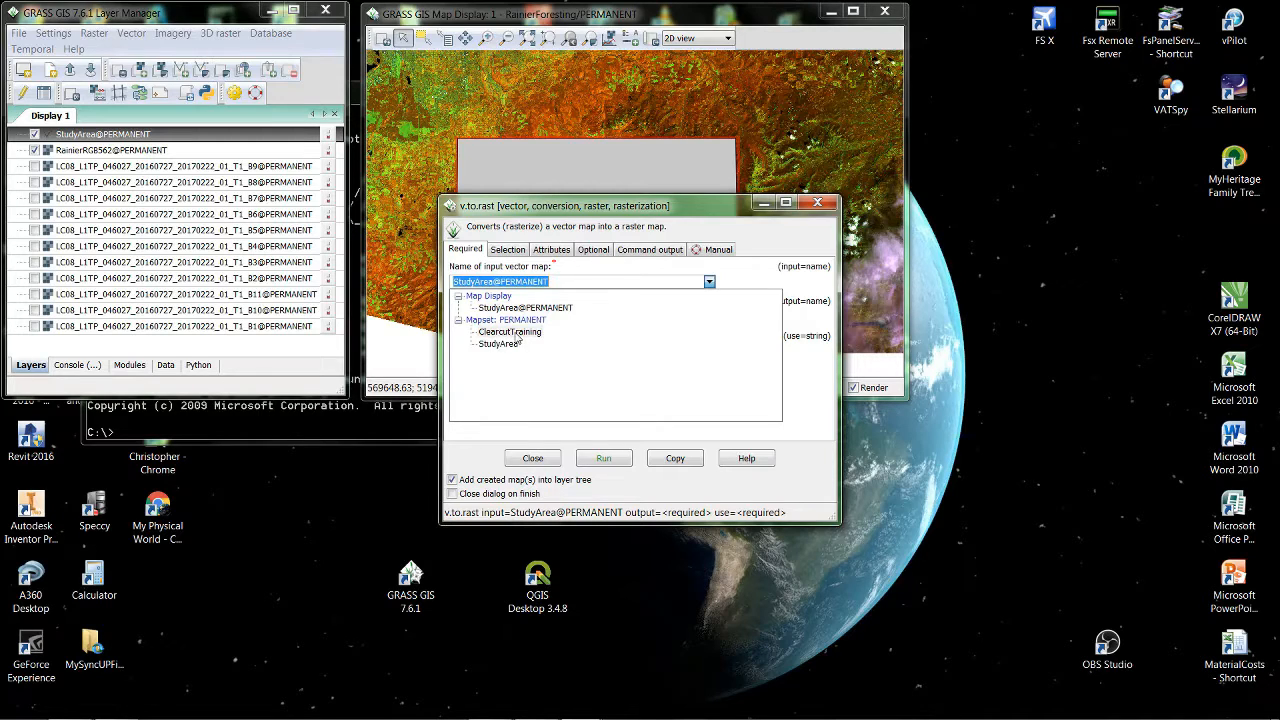
left_click(512, 333)
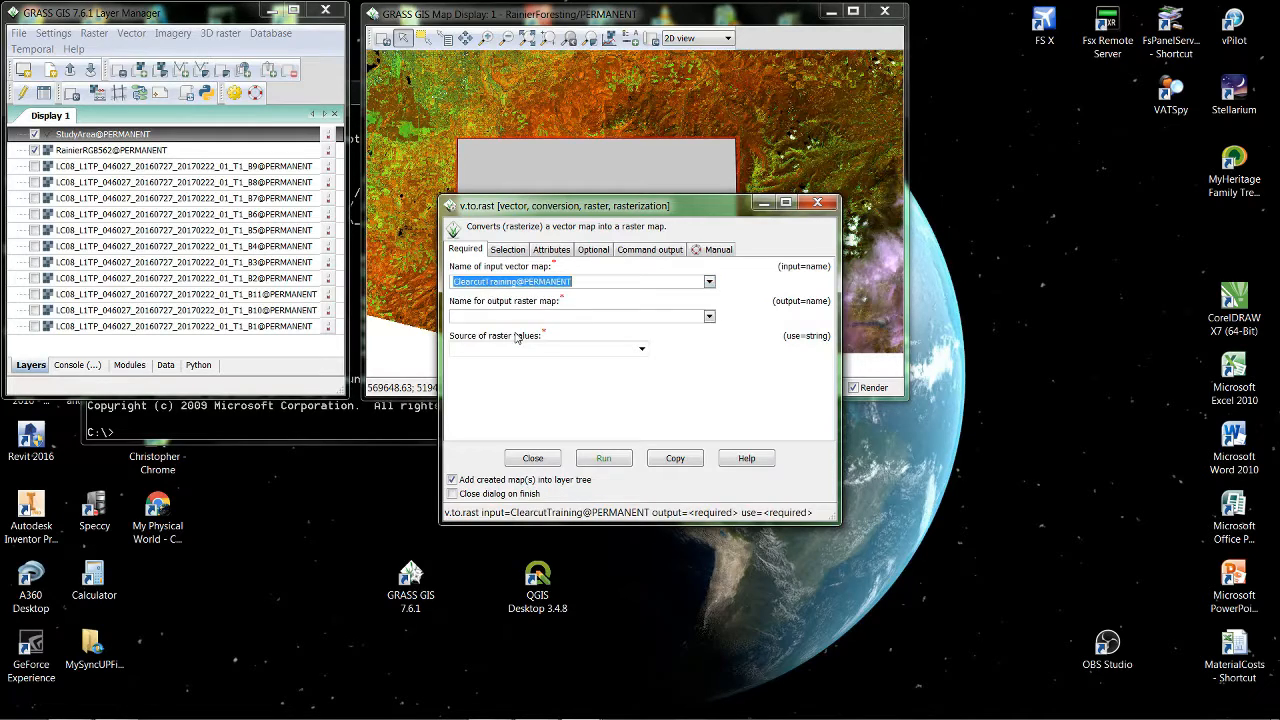
Name the output raster map ClearcutTrainingRas and set the source of its raster values to attr.
left_click(461, 316)
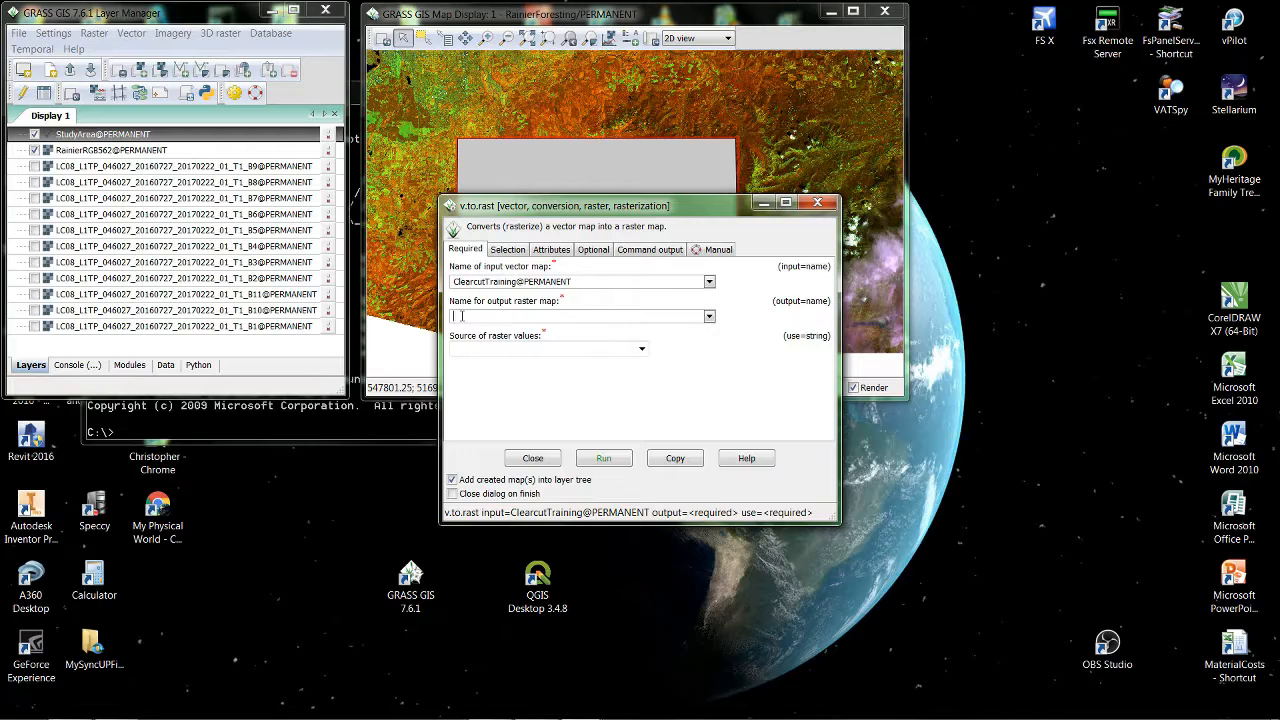
type("t")
key("BackSpace")
type("ClearcutTri")
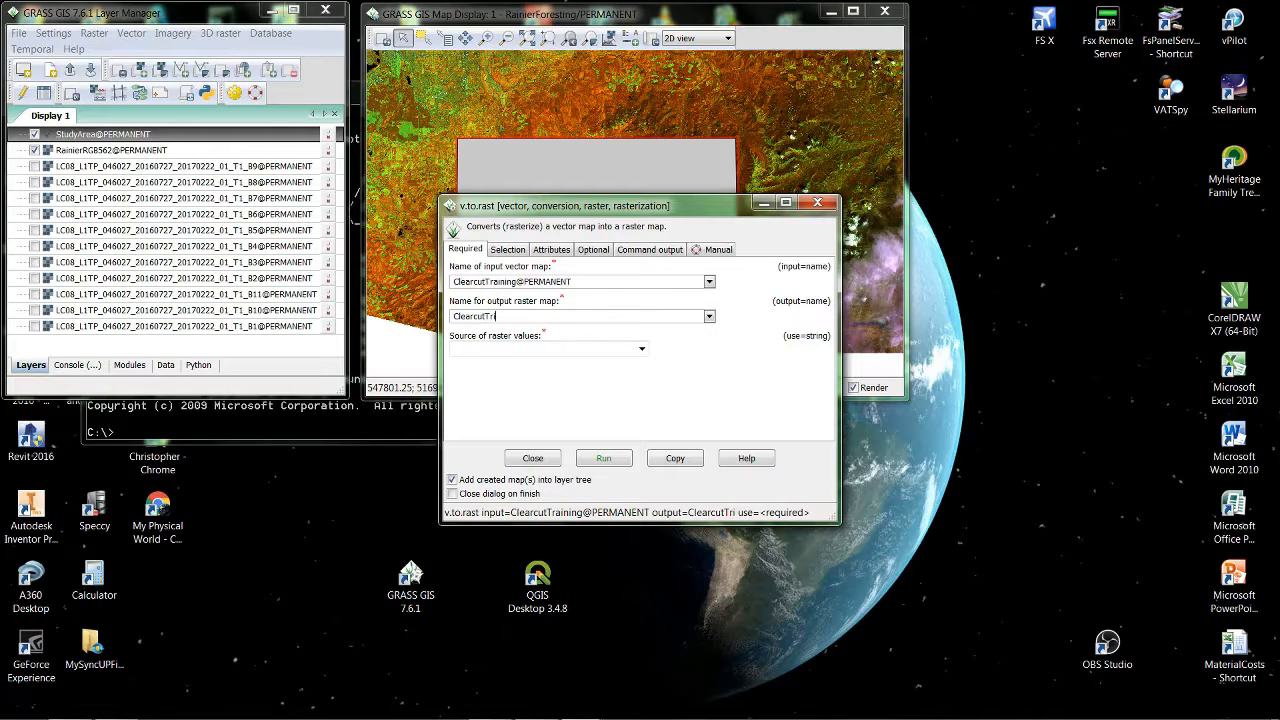
key("BackSpace")
type("ainingRas")
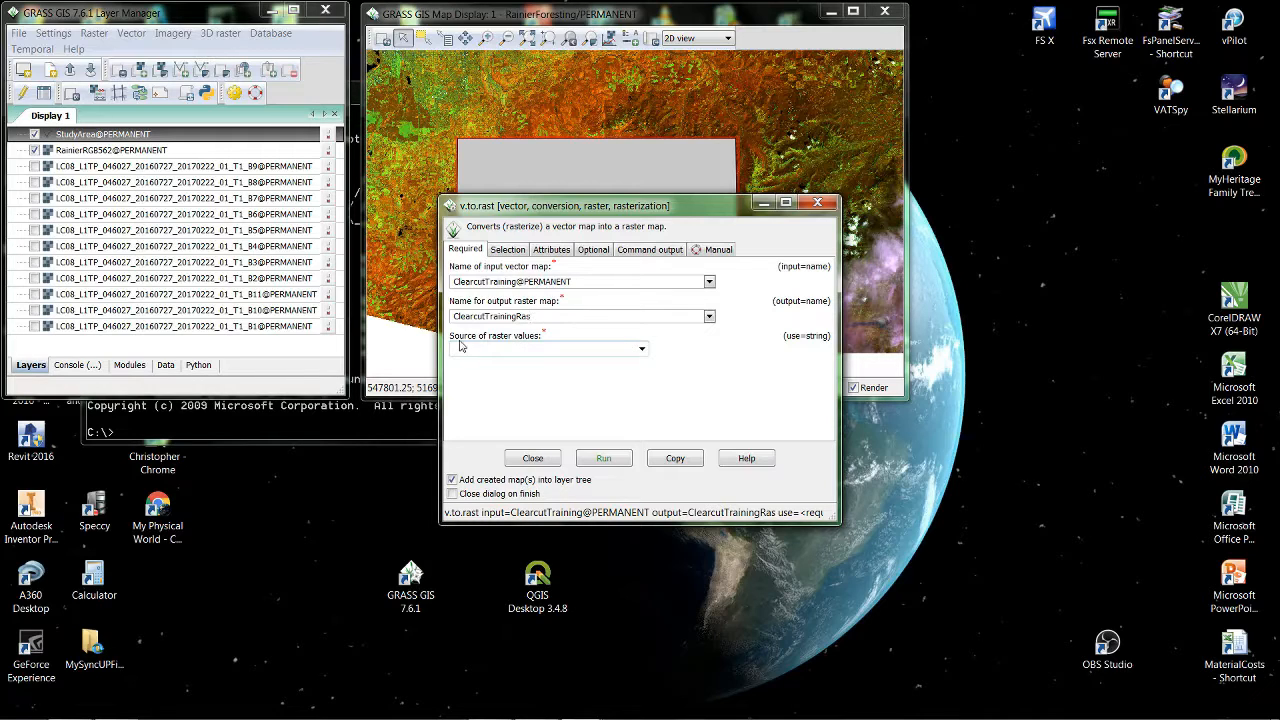
left_click(641, 349)
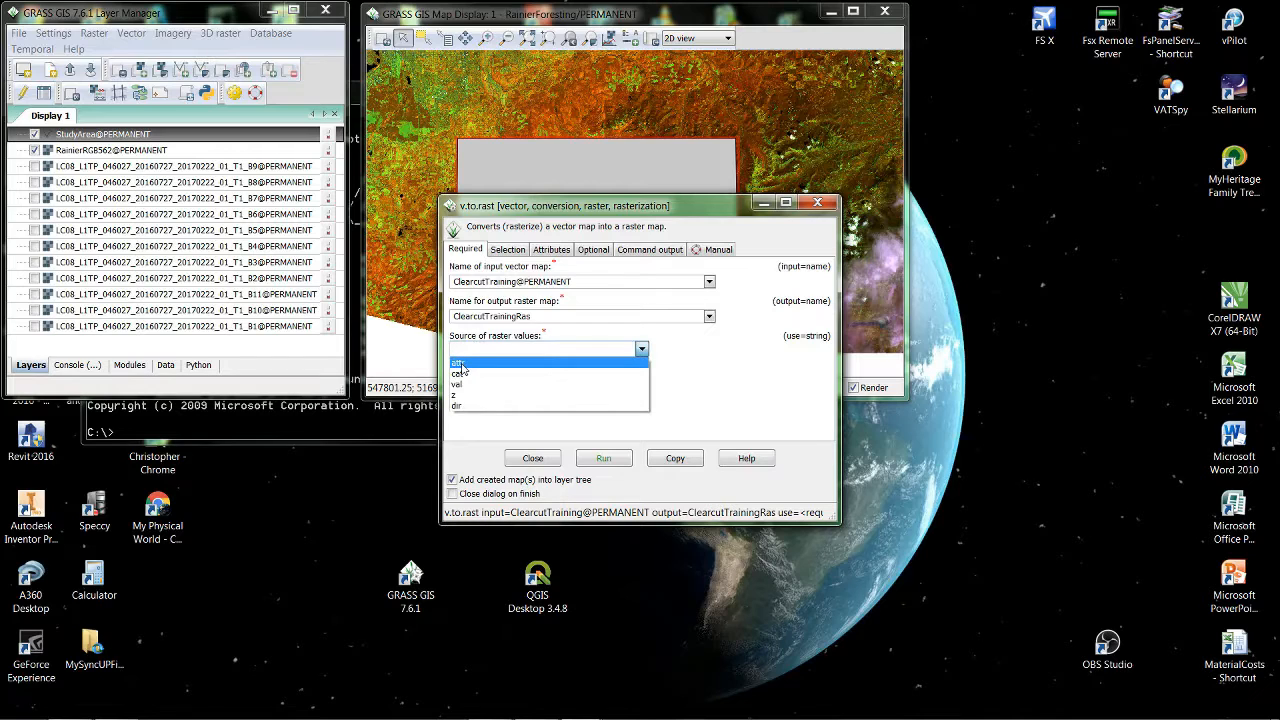
left_click(461, 364)
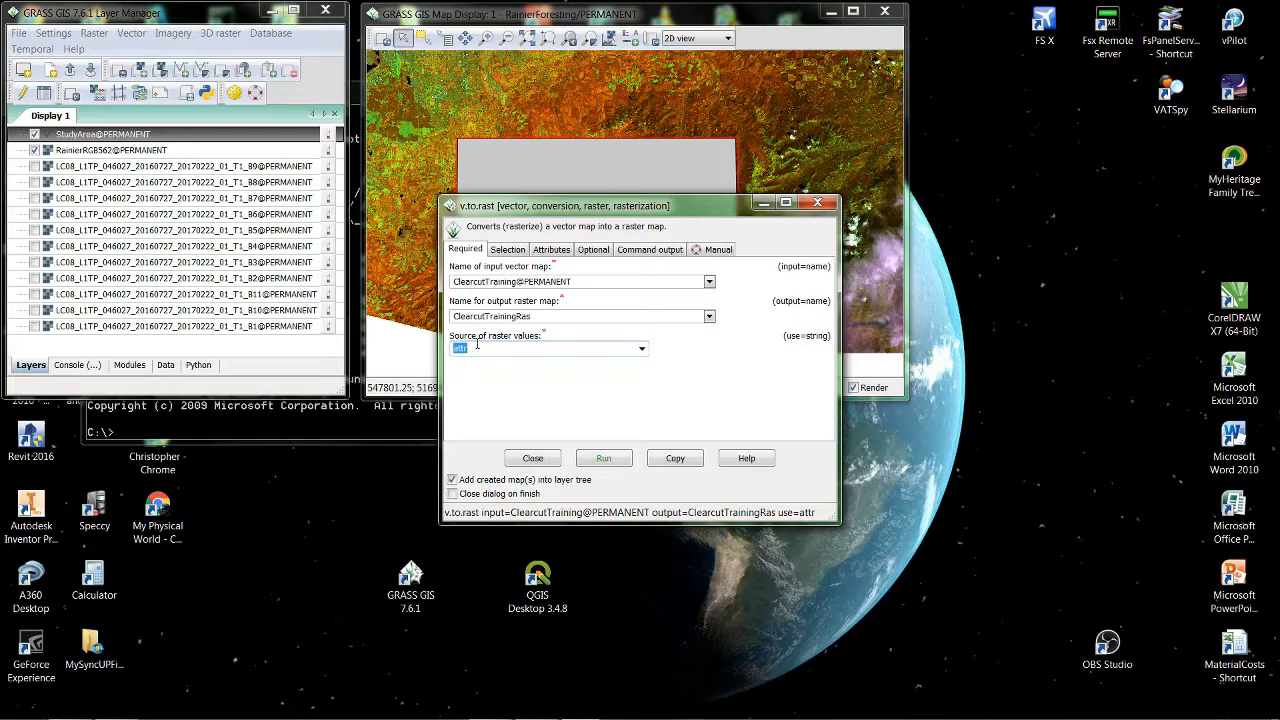
Assign the cat column as the attribute parameter and class as the category label column, and run the raster conversion.
left_click(553, 250)
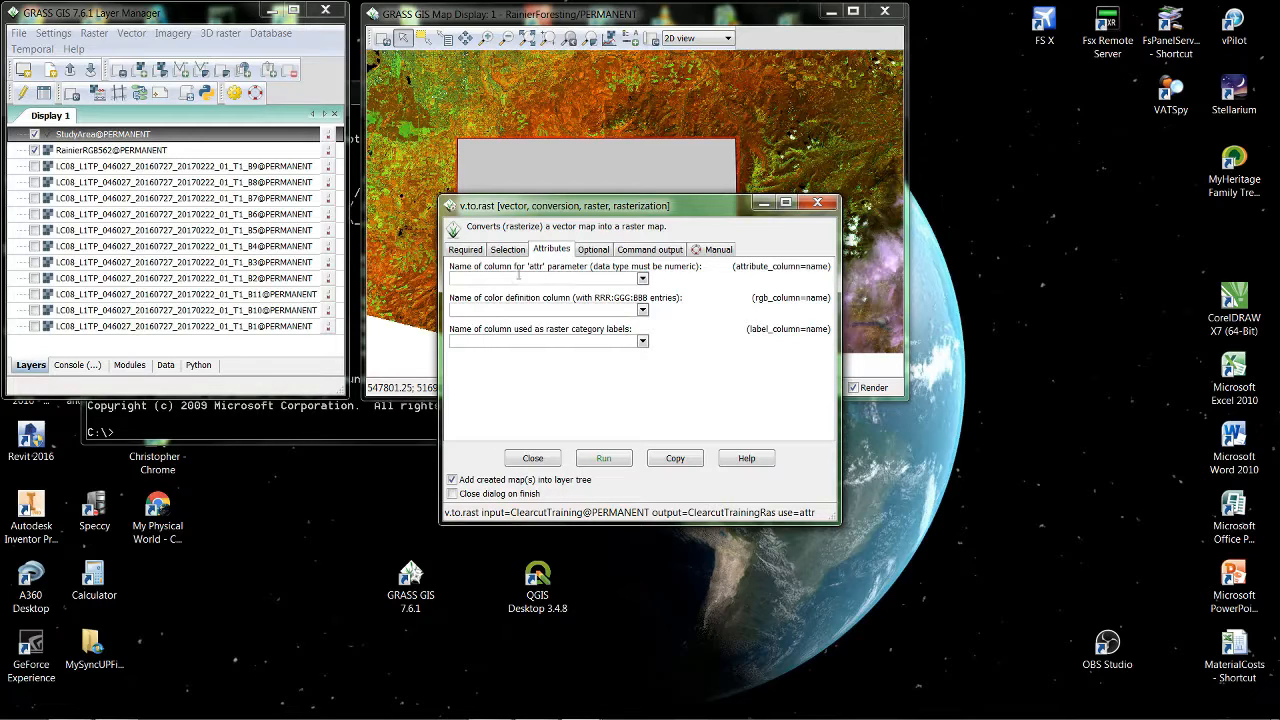
left_click(642, 281)
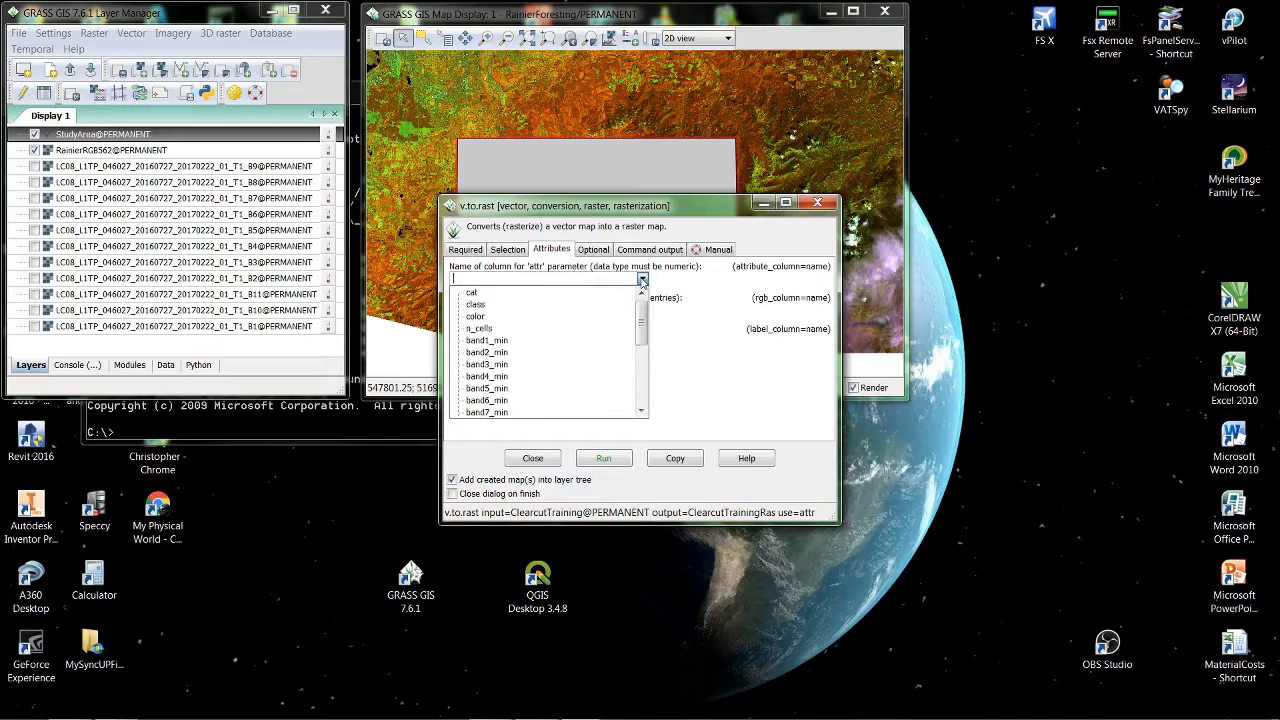
left_click(472, 292)
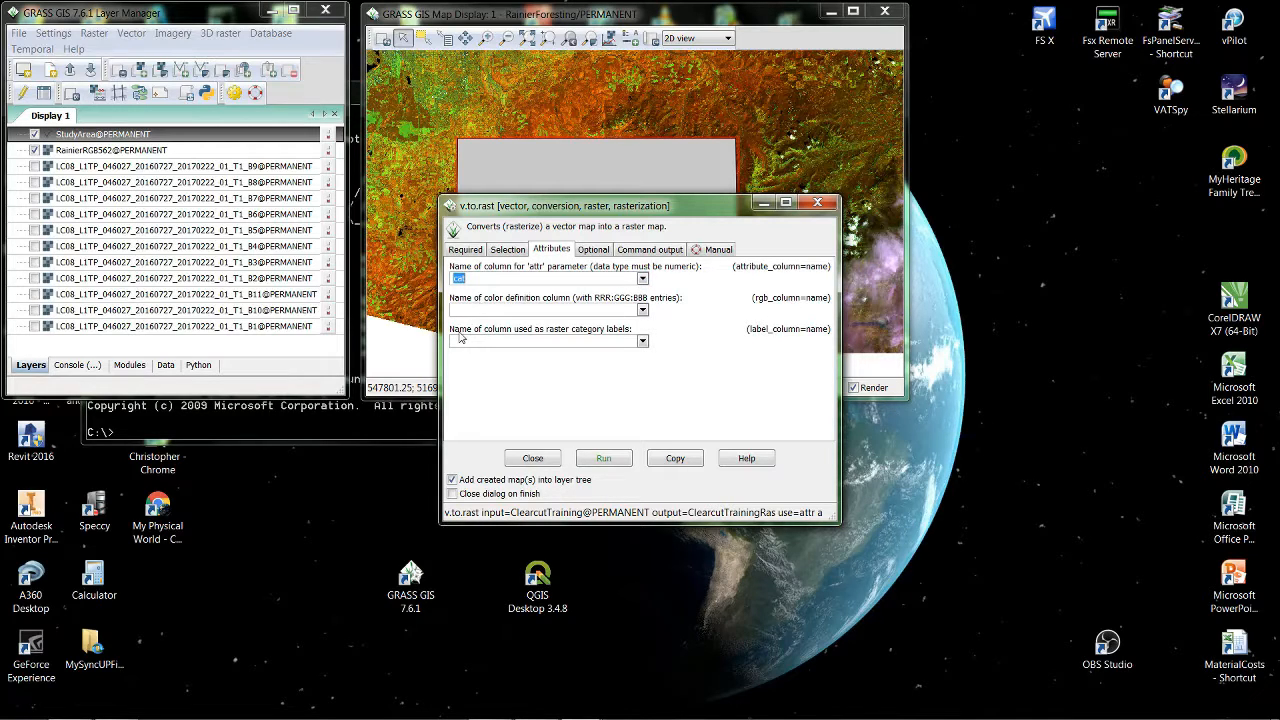
left_click(642, 341)
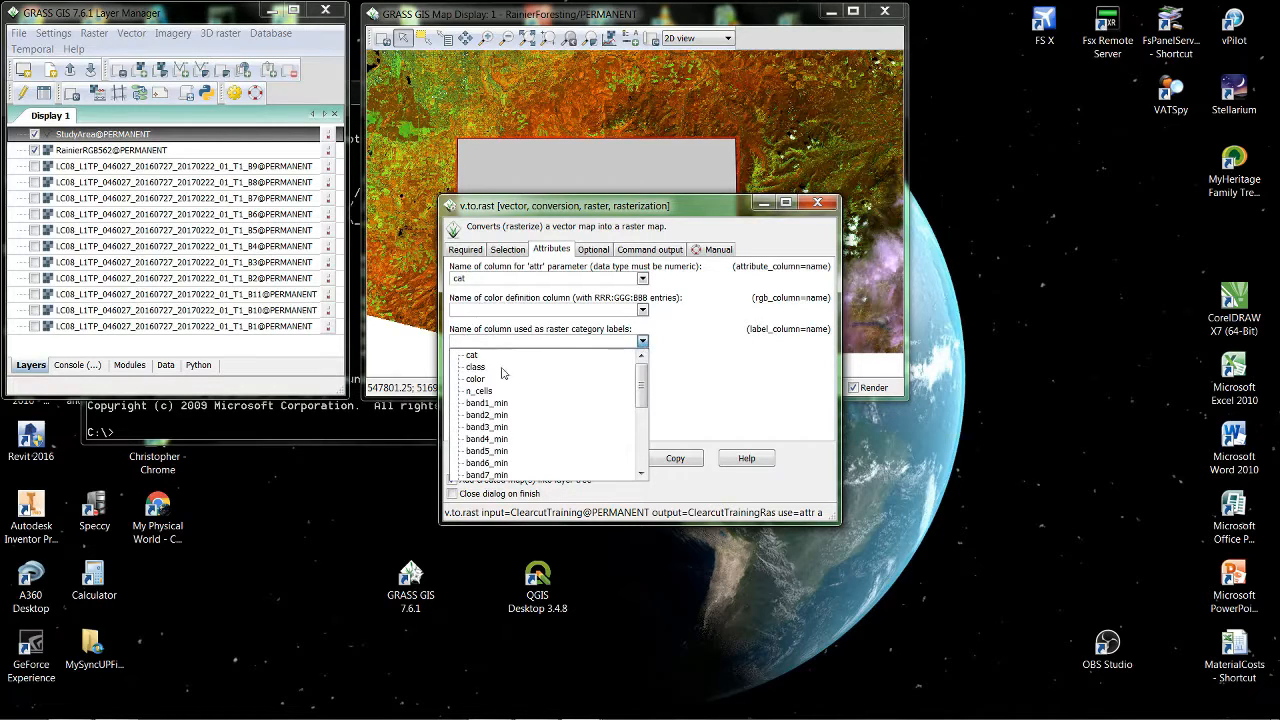
left_click(484, 368)
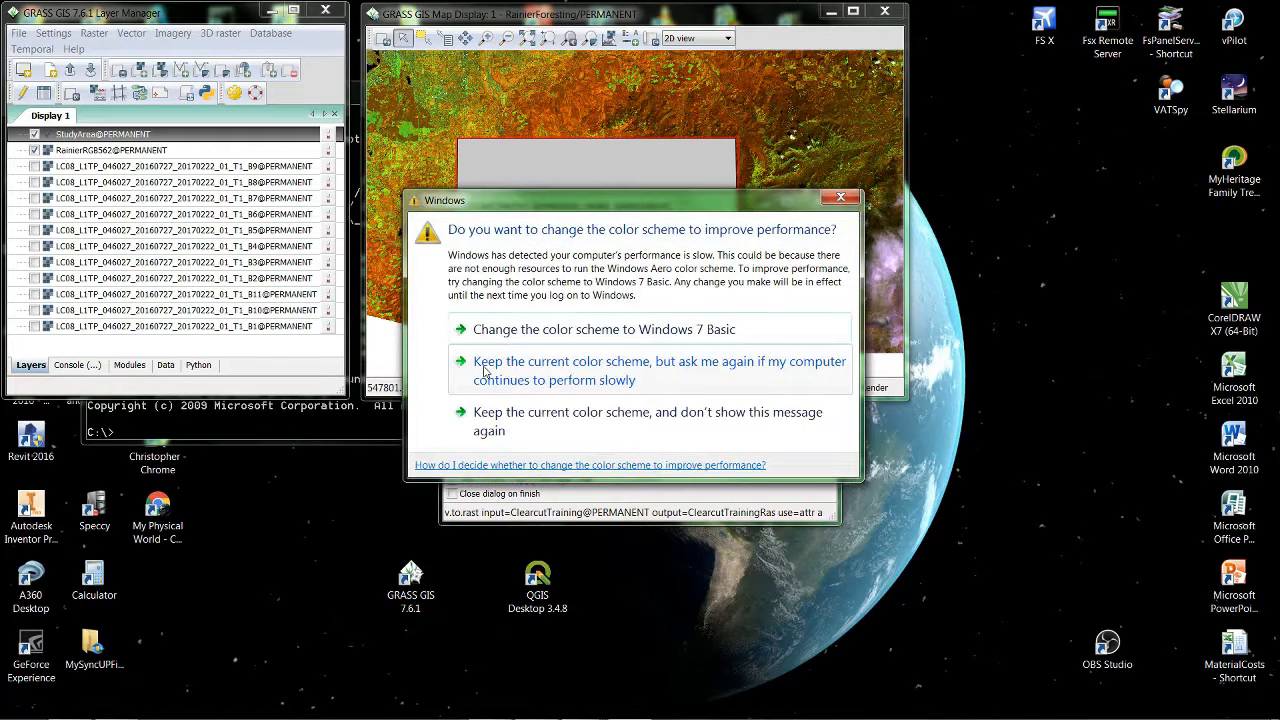
left_click(840, 197)
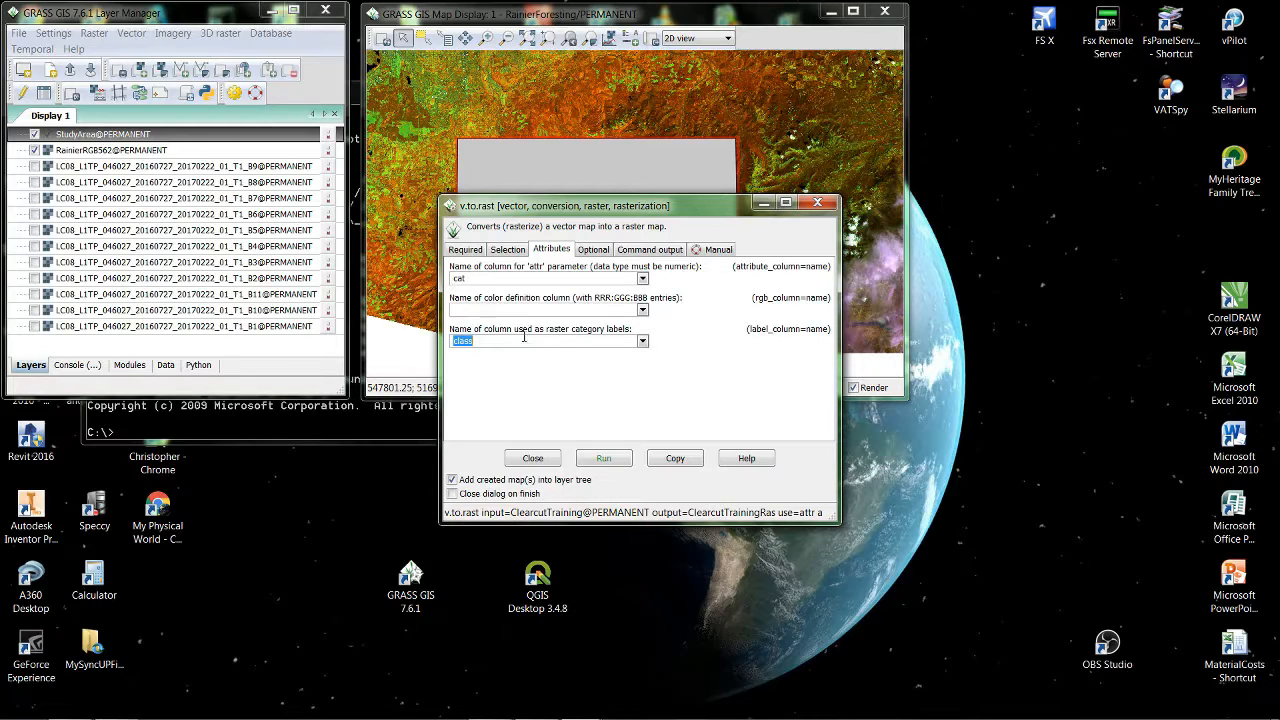
left_click(604, 458)
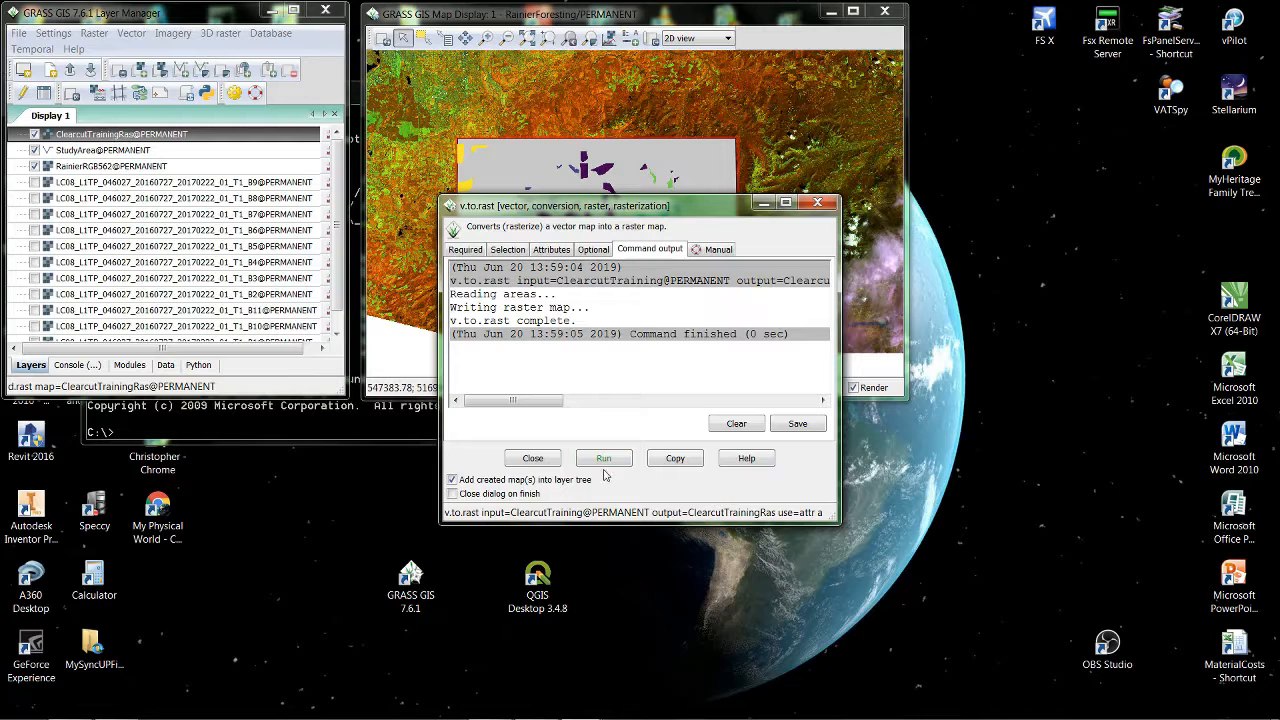
left_click(532, 459)
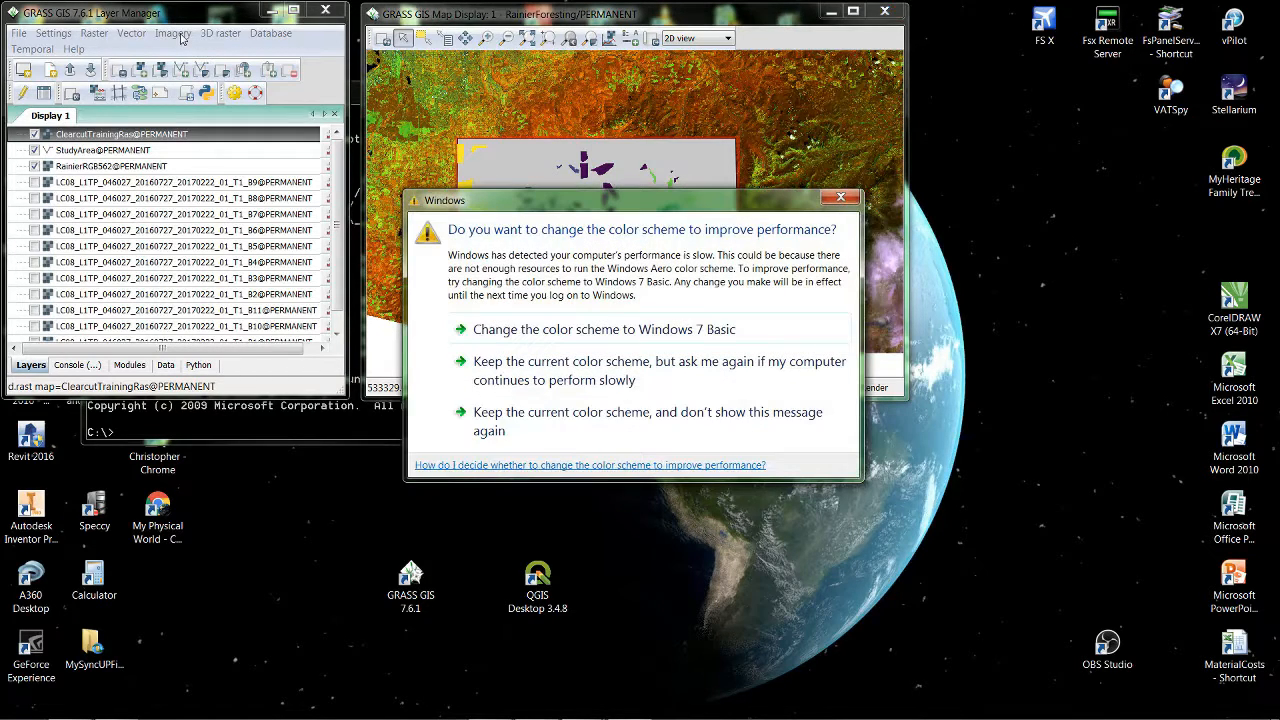
left_click(848, 202)
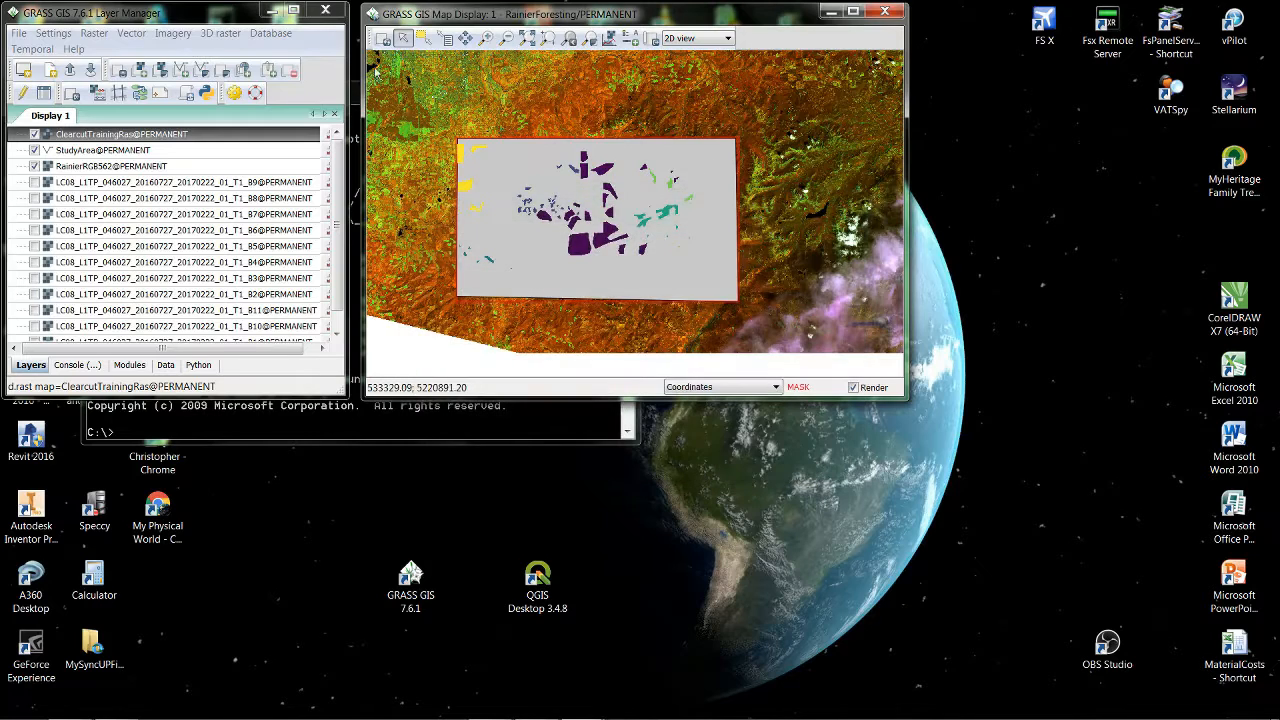
Set up supervised MLC signature generation (i.gensig) with ClearcutTrainingRas as ground truth training map and PSLsat2016 as imagery group.
left_click(174, 36)
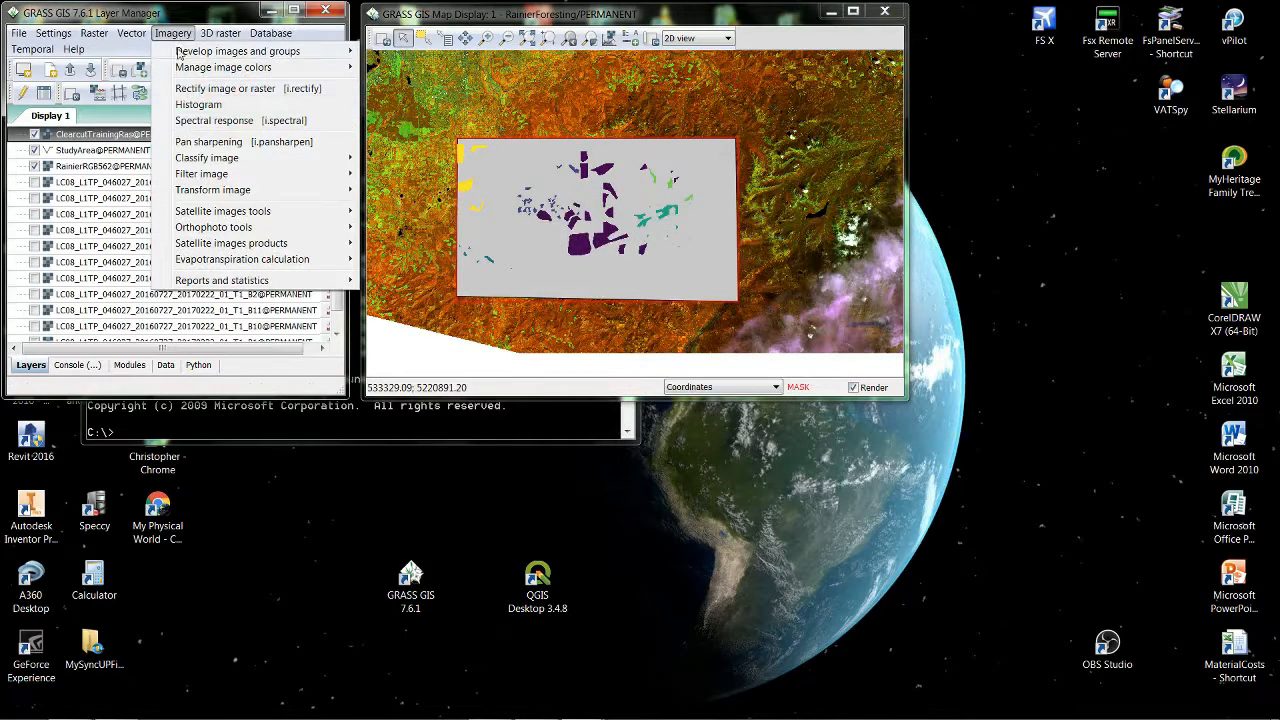
mouse_move(224, 166)
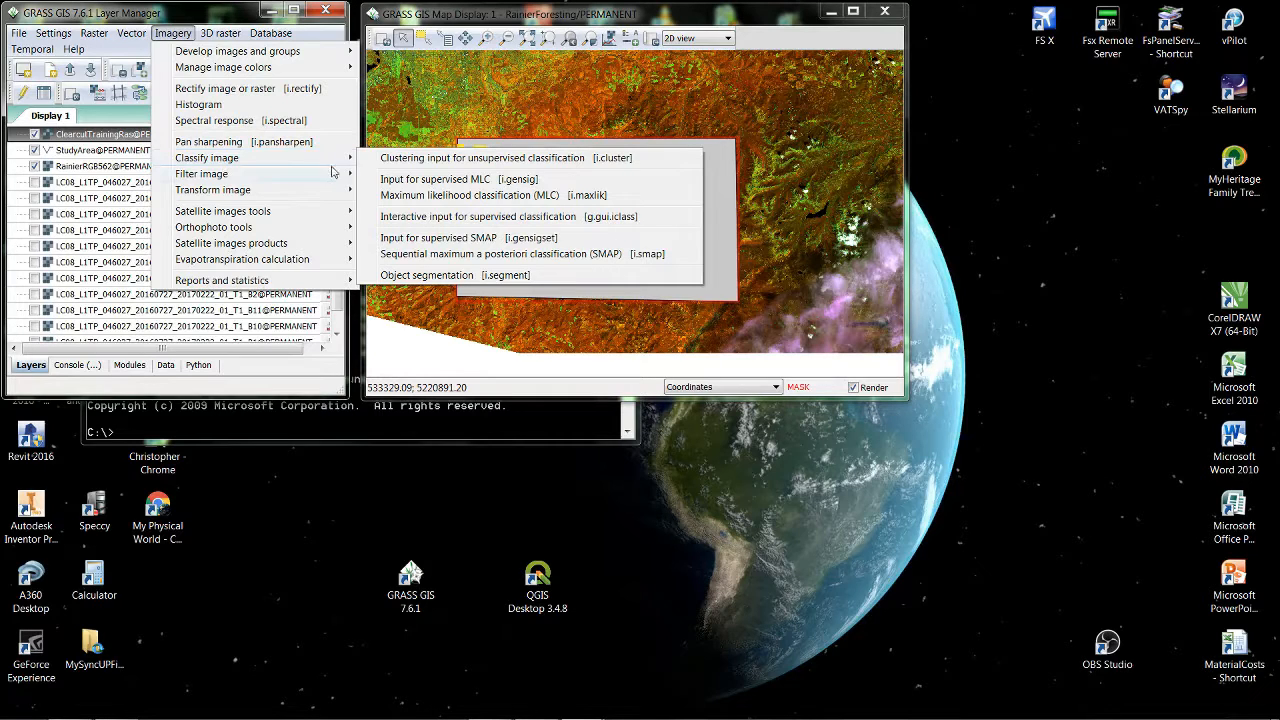
left_click(470, 183)
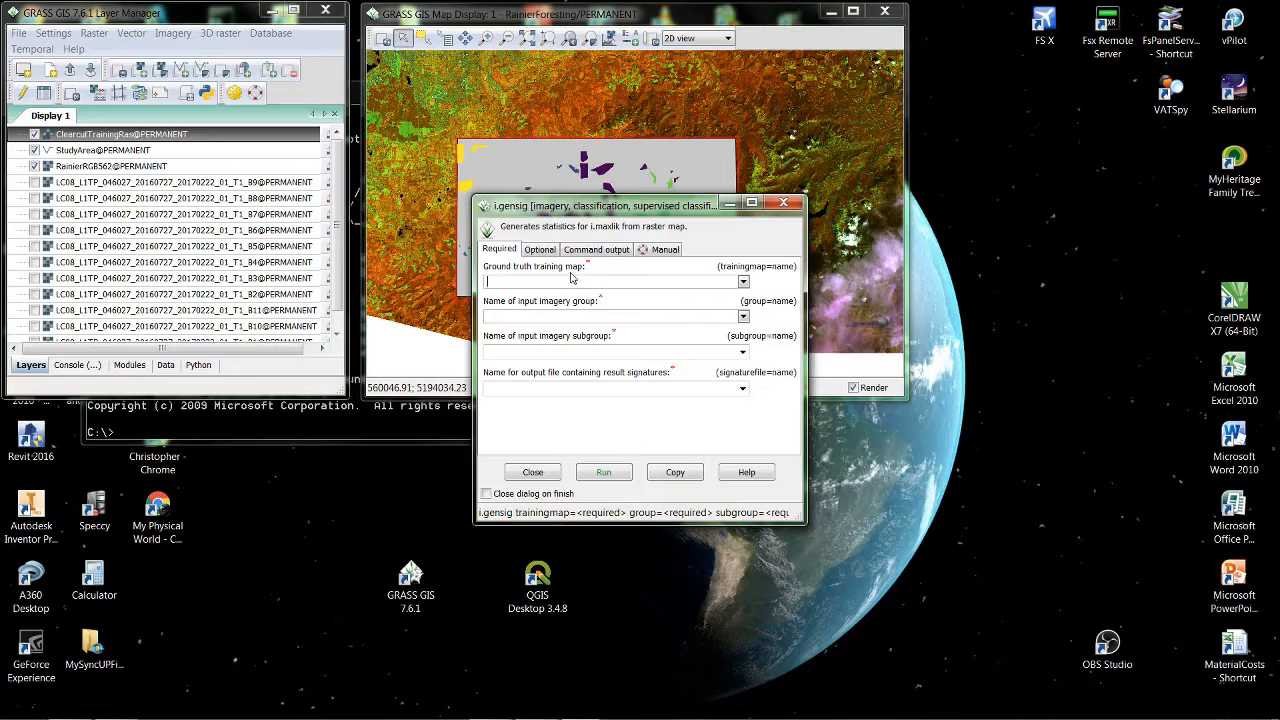
left_click(745, 284)
left_click(745, 284)
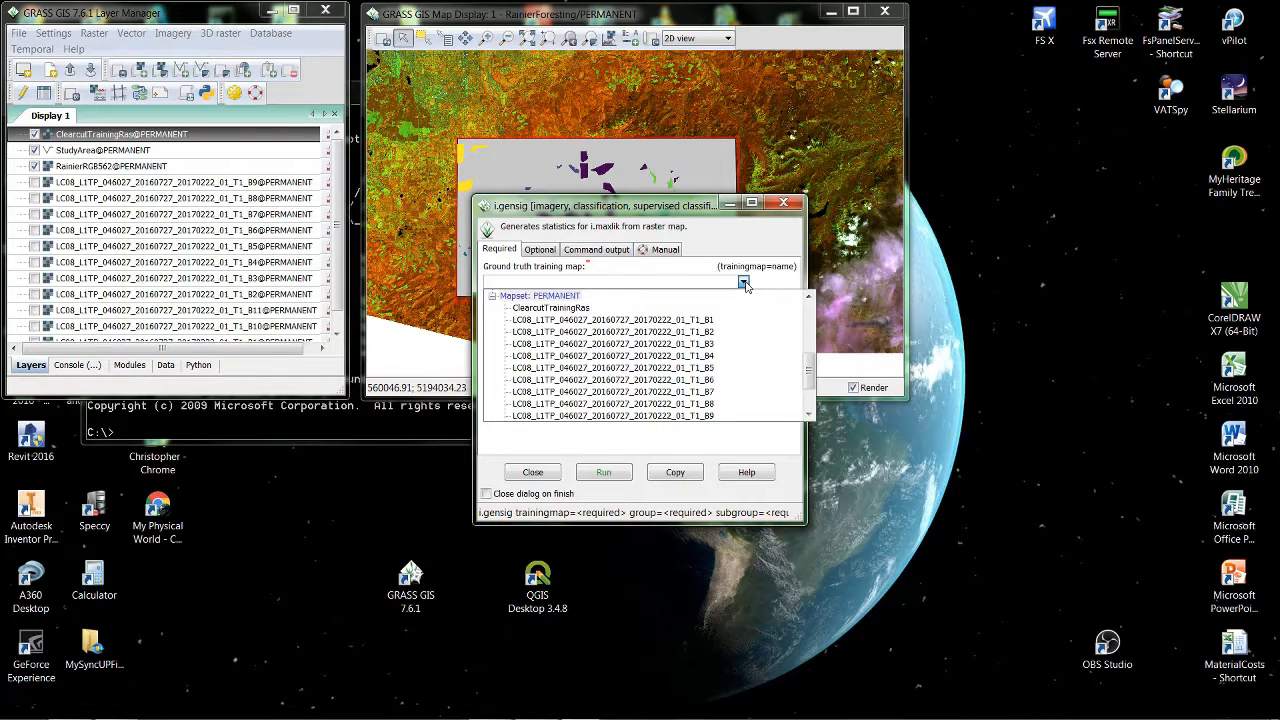
left_click(567, 310)
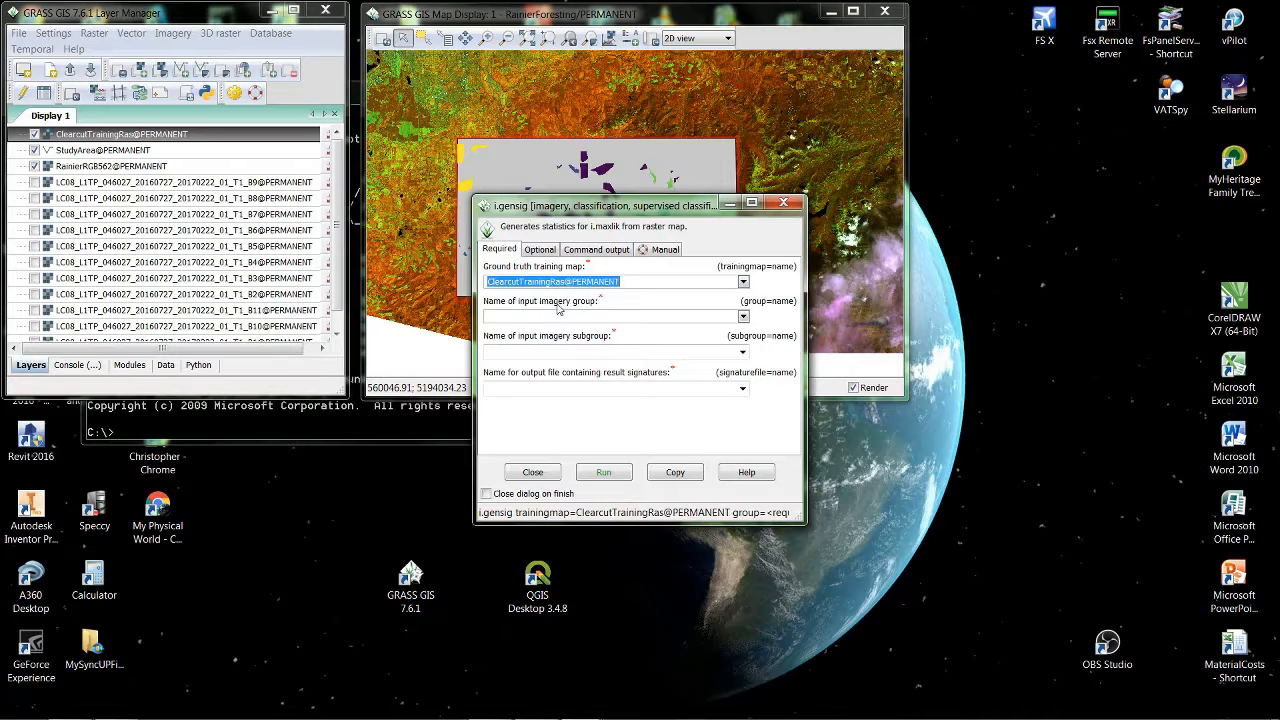
left_click(743, 316)
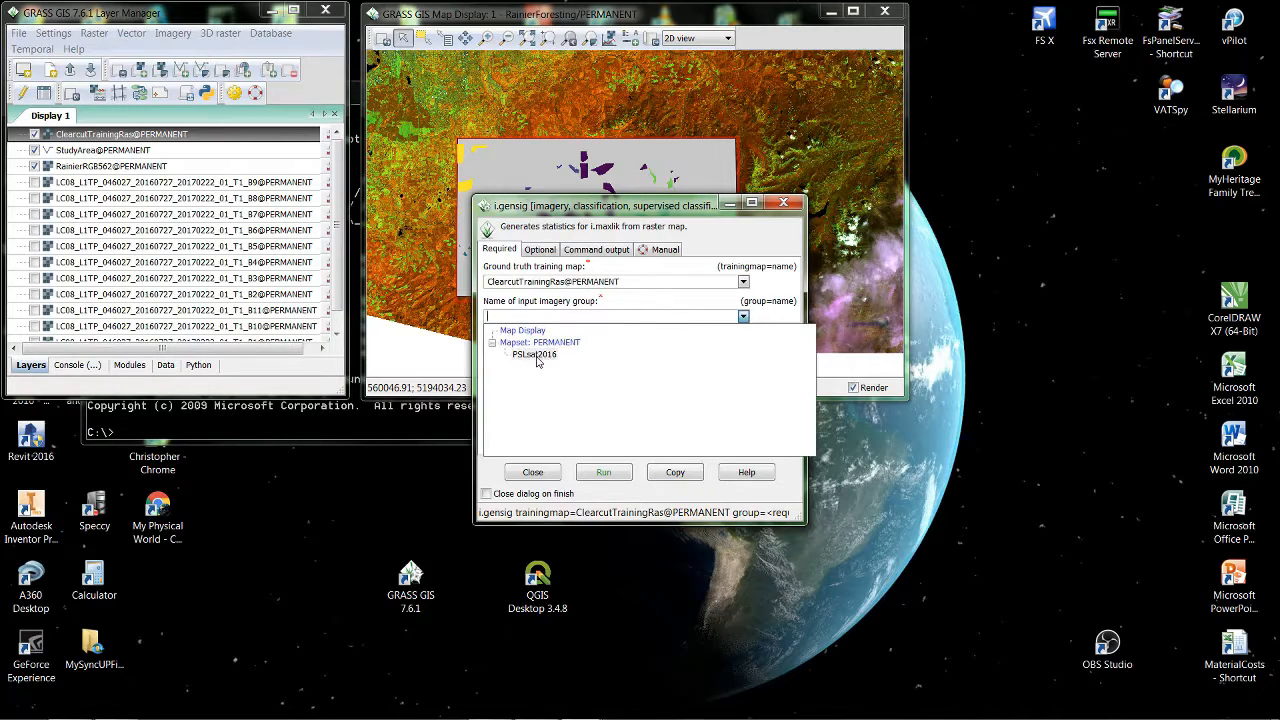
left_click(537, 356)
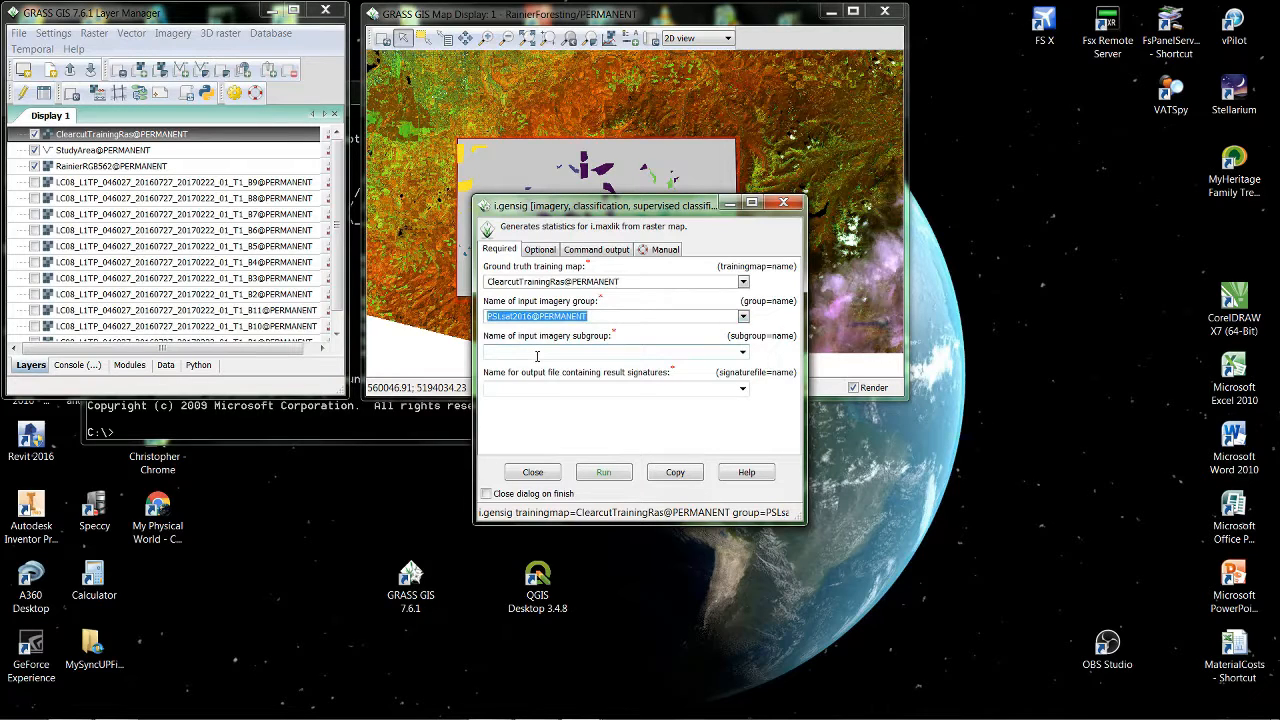
Select subgroup Clearcut2016, name the output signature file ClearcutSig, and run the signature generation.
left_click(743, 353)
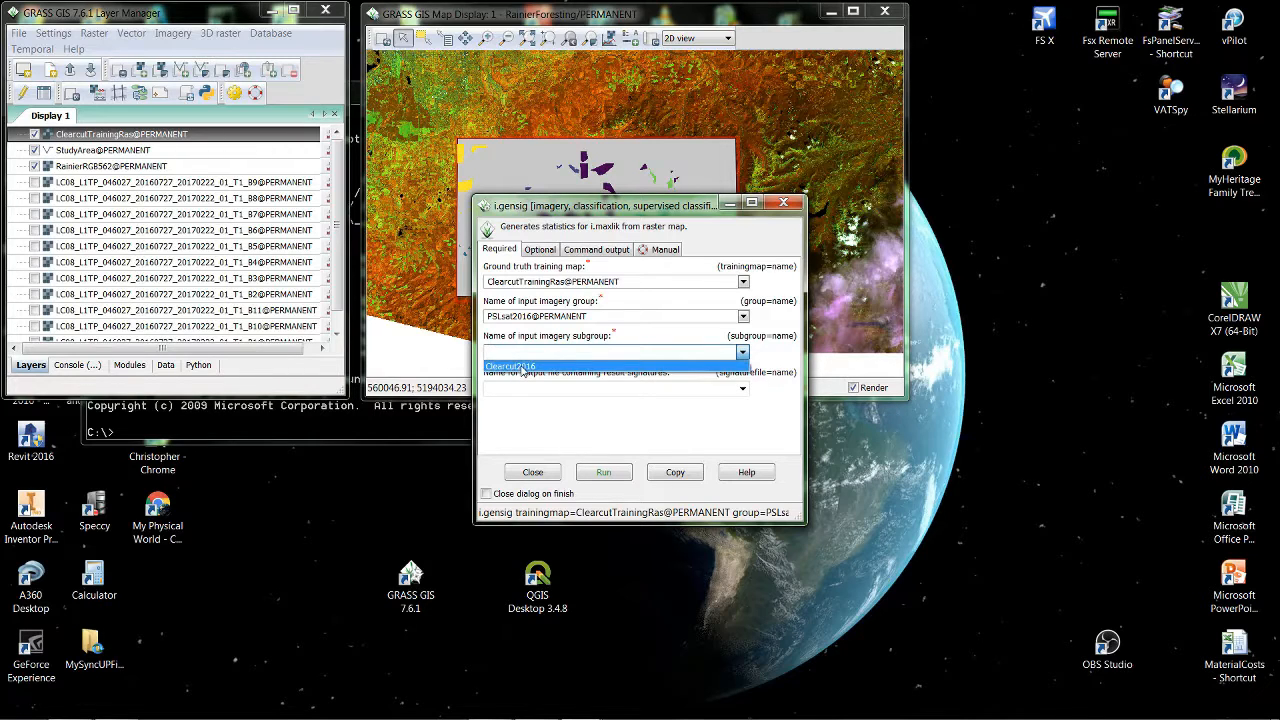
left_click(521, 368)
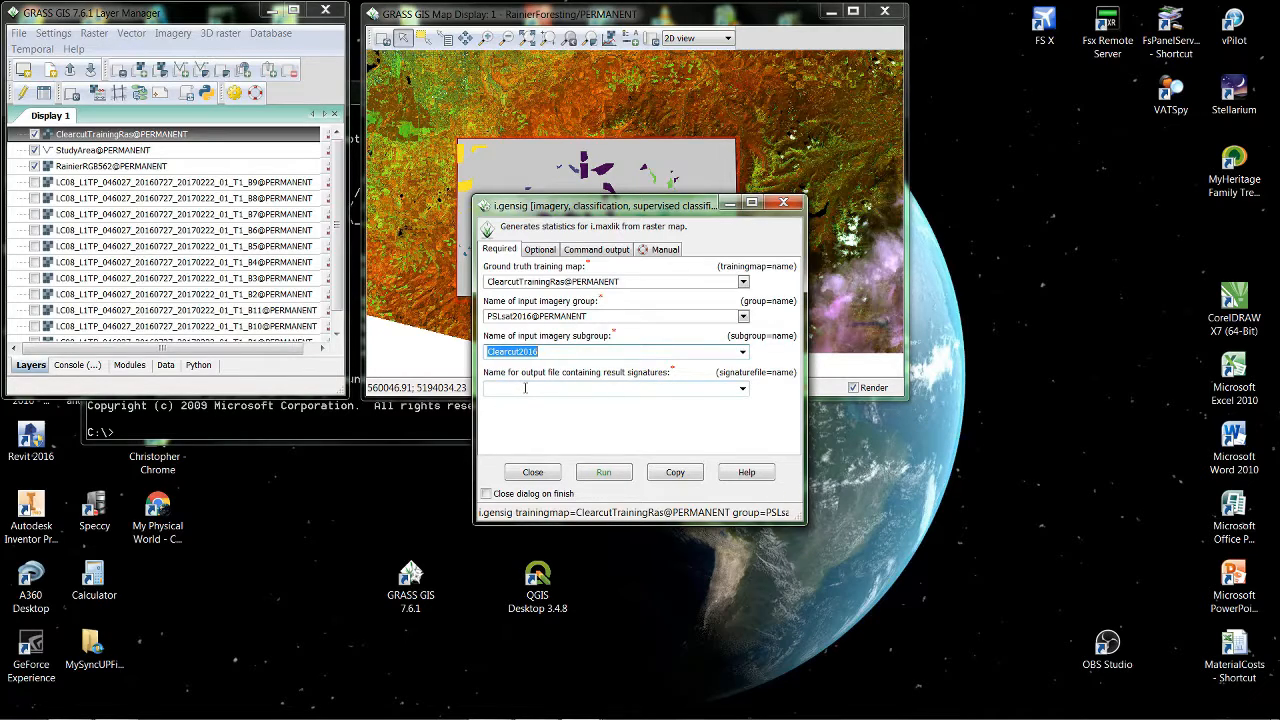
left_click(525, 388)
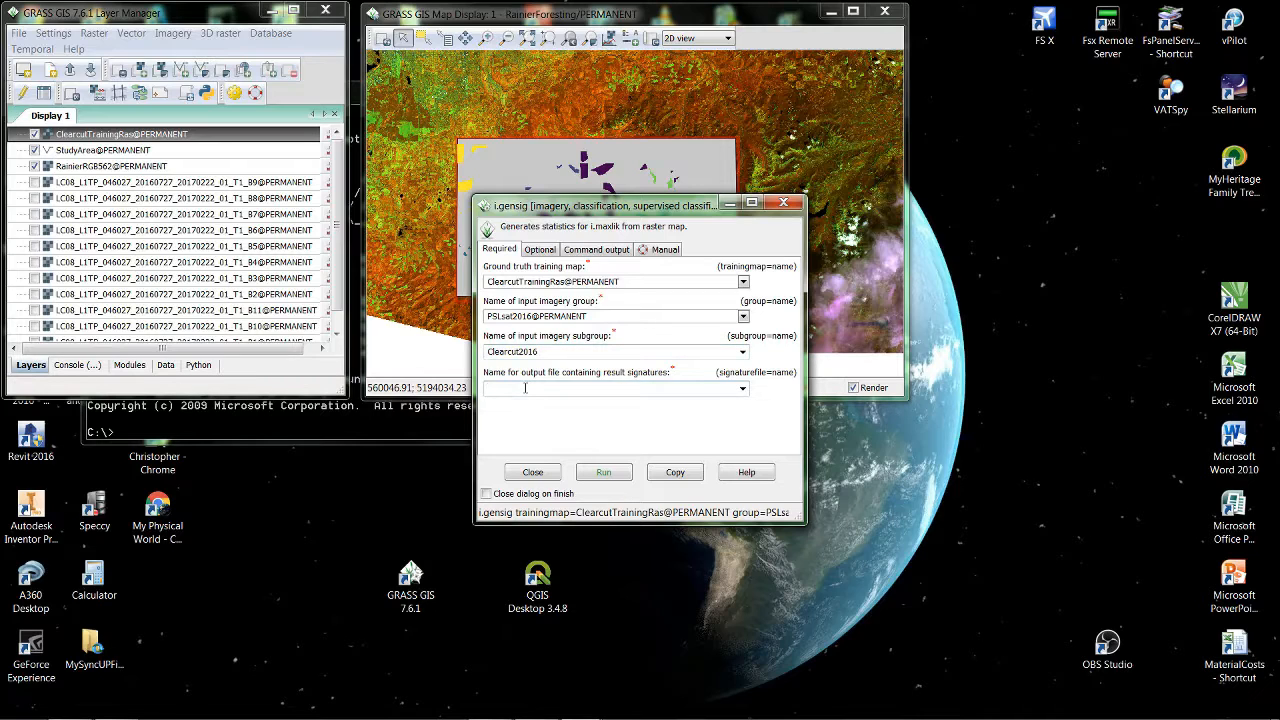
type("ClearcutSig")
left_click(603, 472)
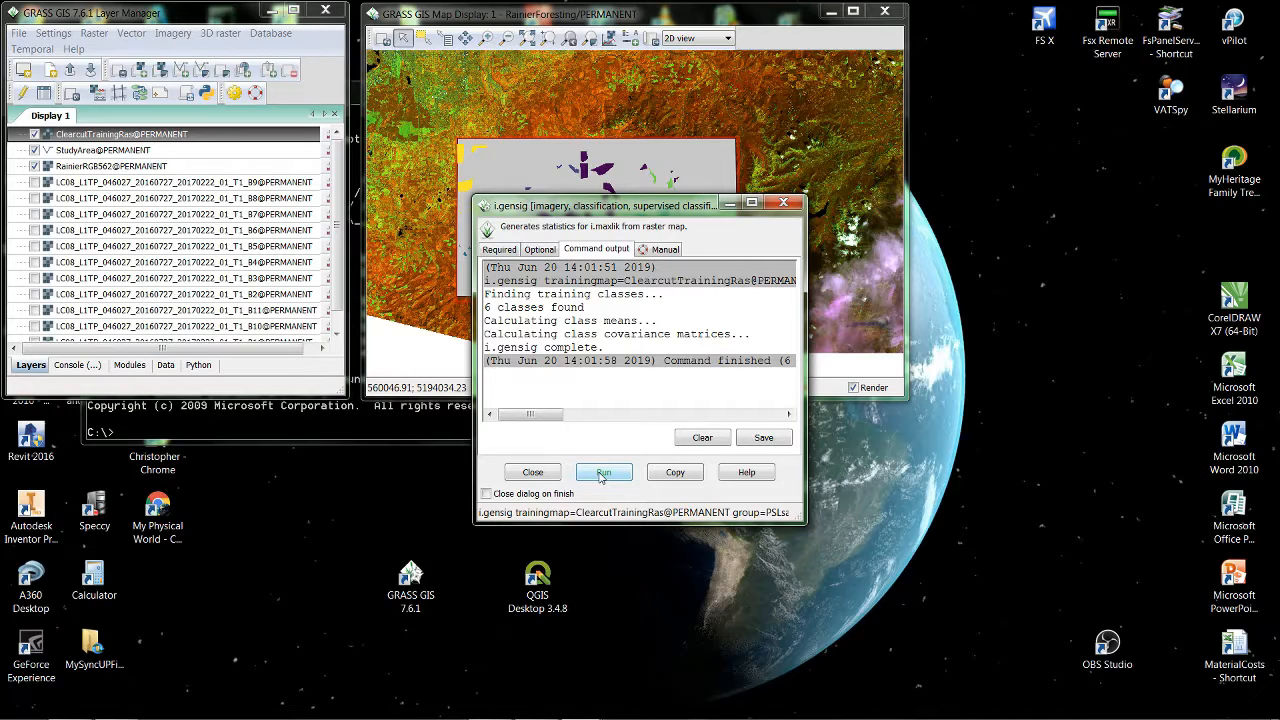
left_click(536, 472)
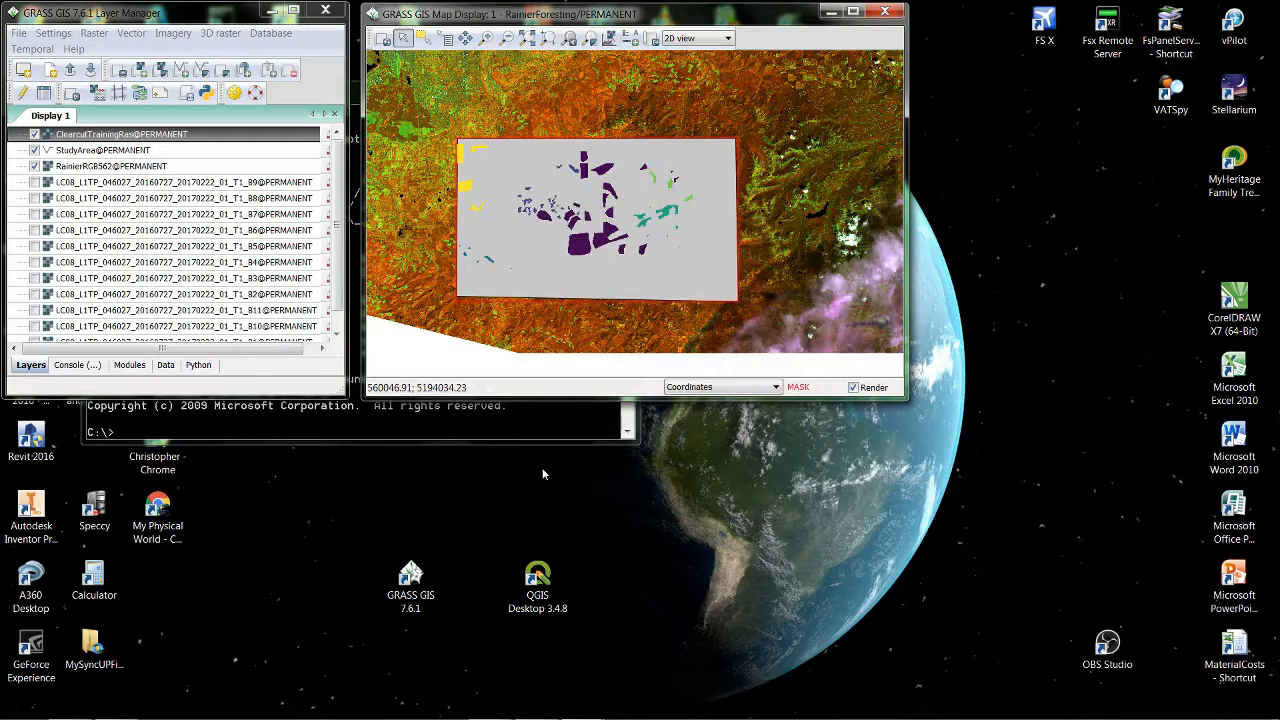
Set up a maximum likelihood classification (i.maxlik) with PSLsat2016 as imagery group and Clearcut2016 as subgroup.
left_click(204, 19)
left_click(174, 34)
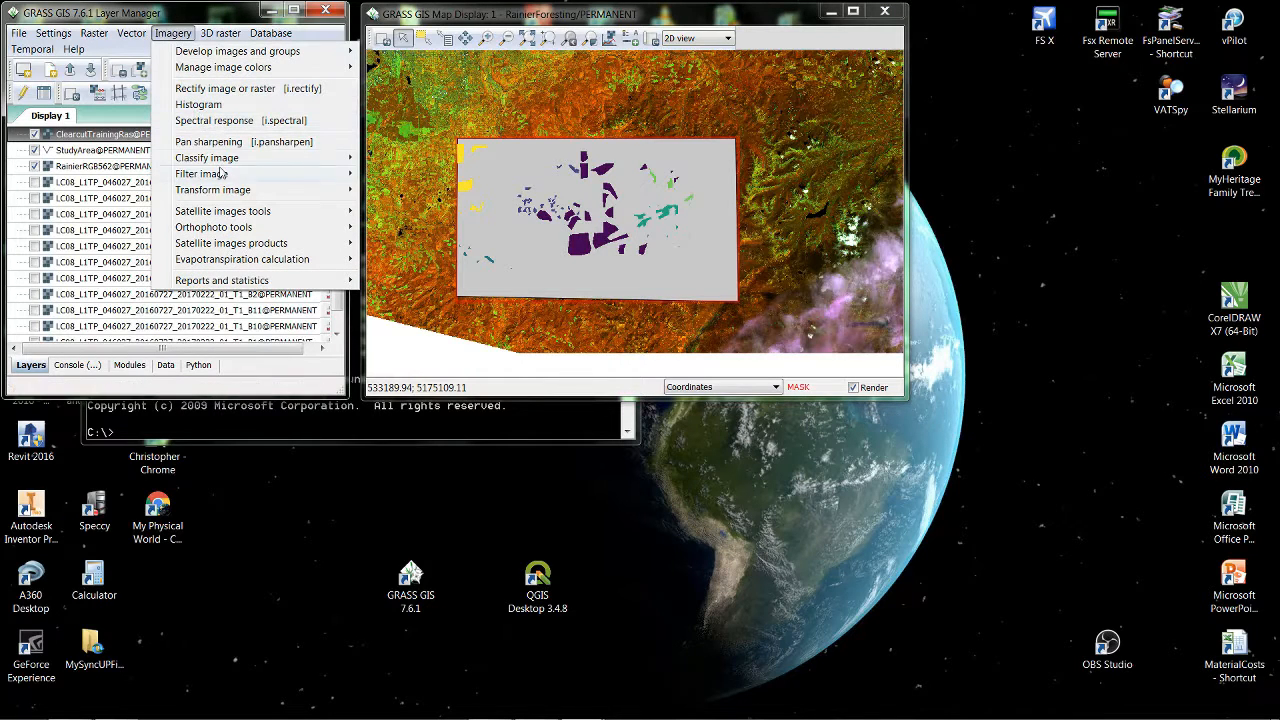
mouse_move(222, 163)
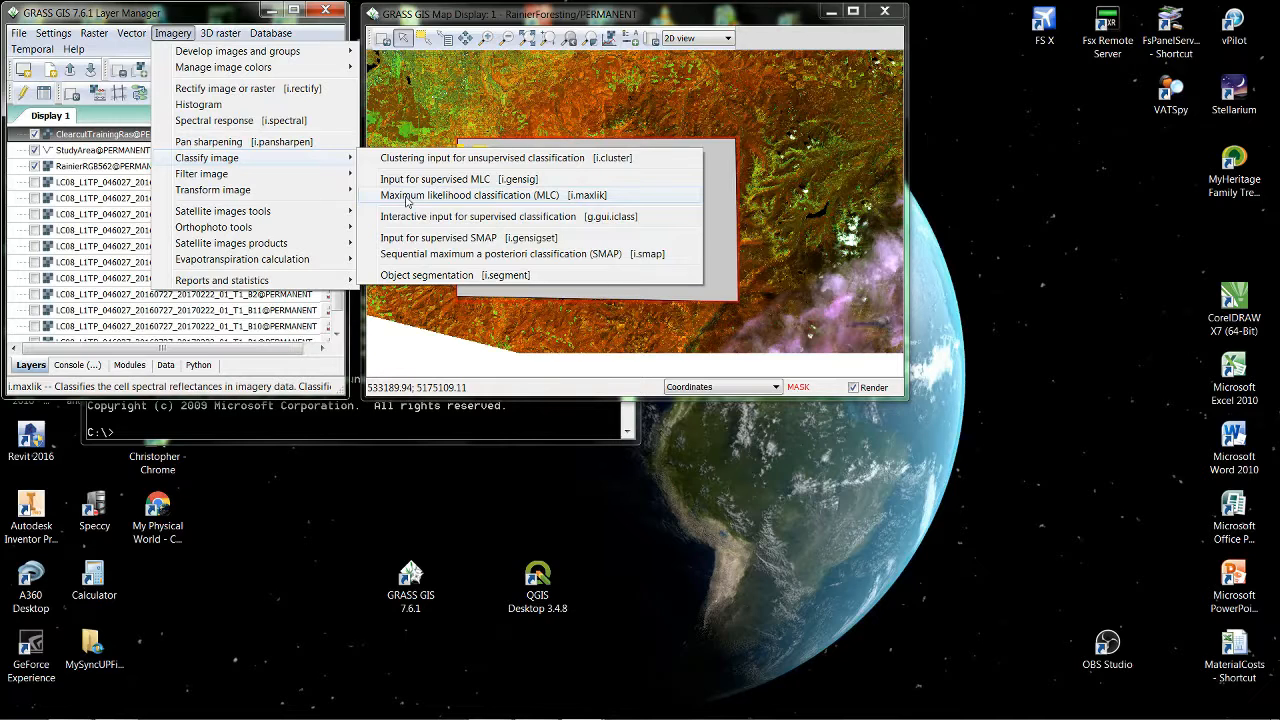
left_click(406, 196)
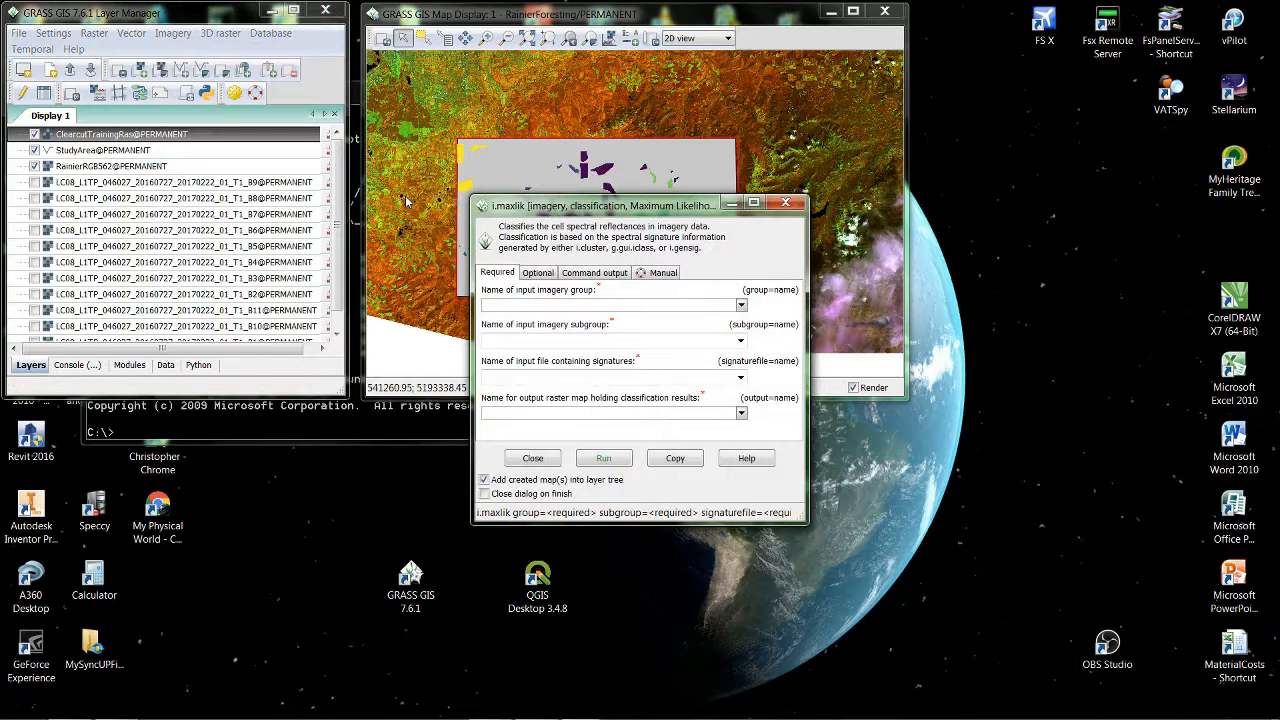
left_click(741, 305)
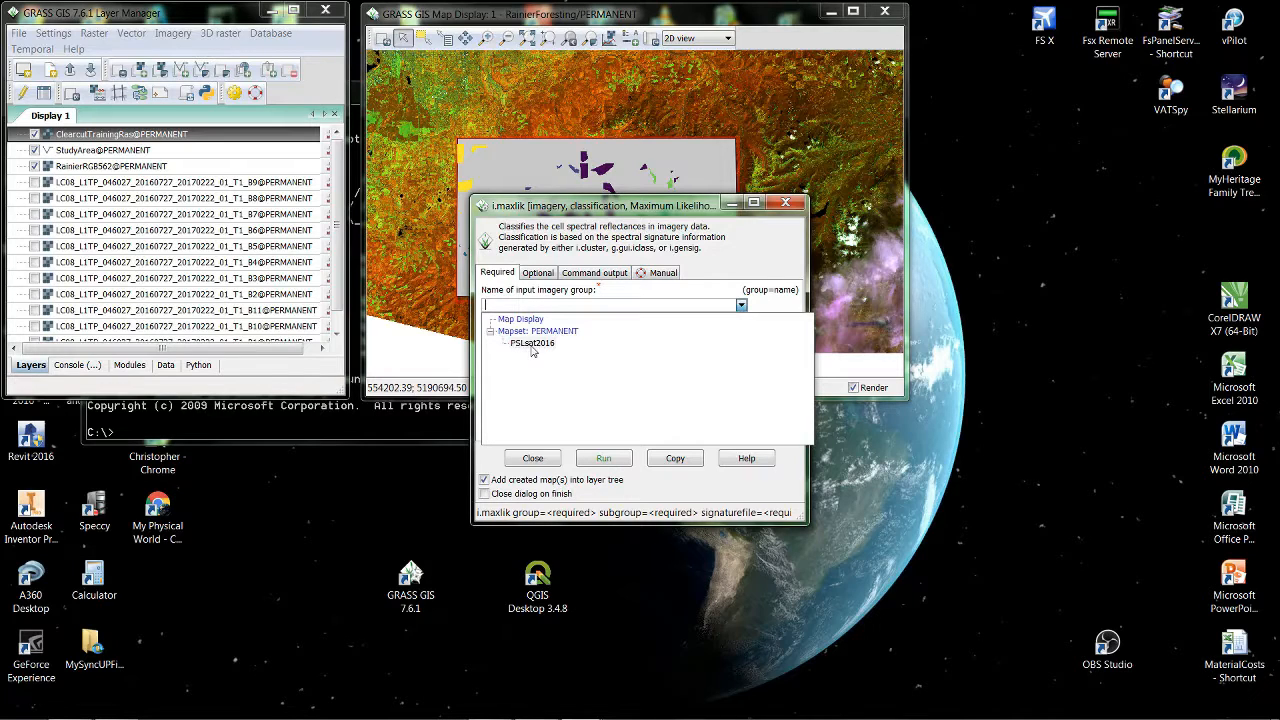
left_click(533, 345)
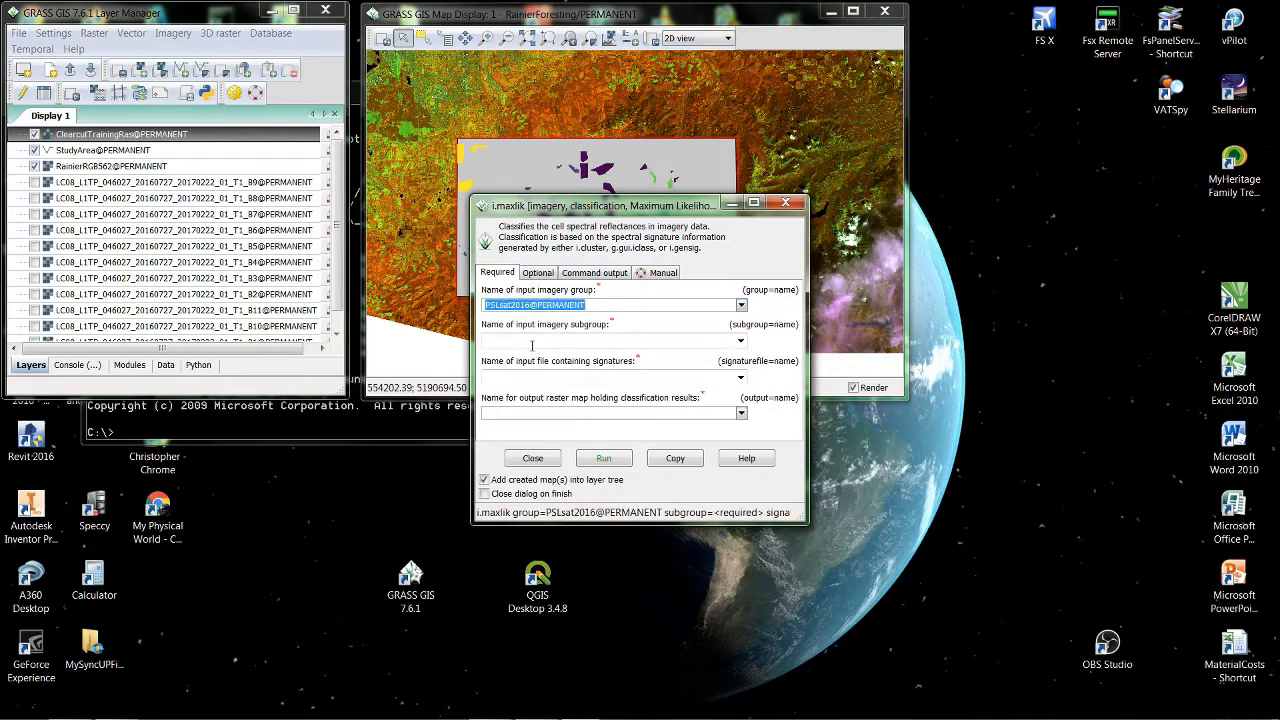
left_click(741, 341)
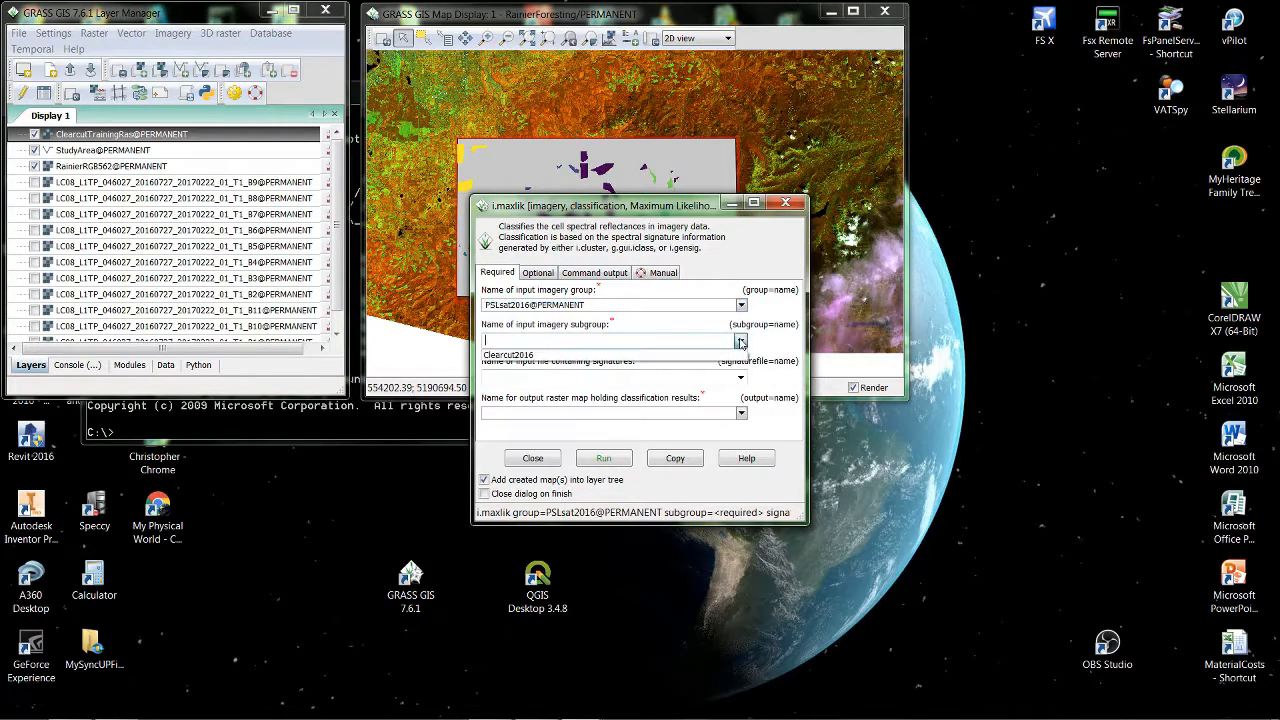
left_click(499, 356)
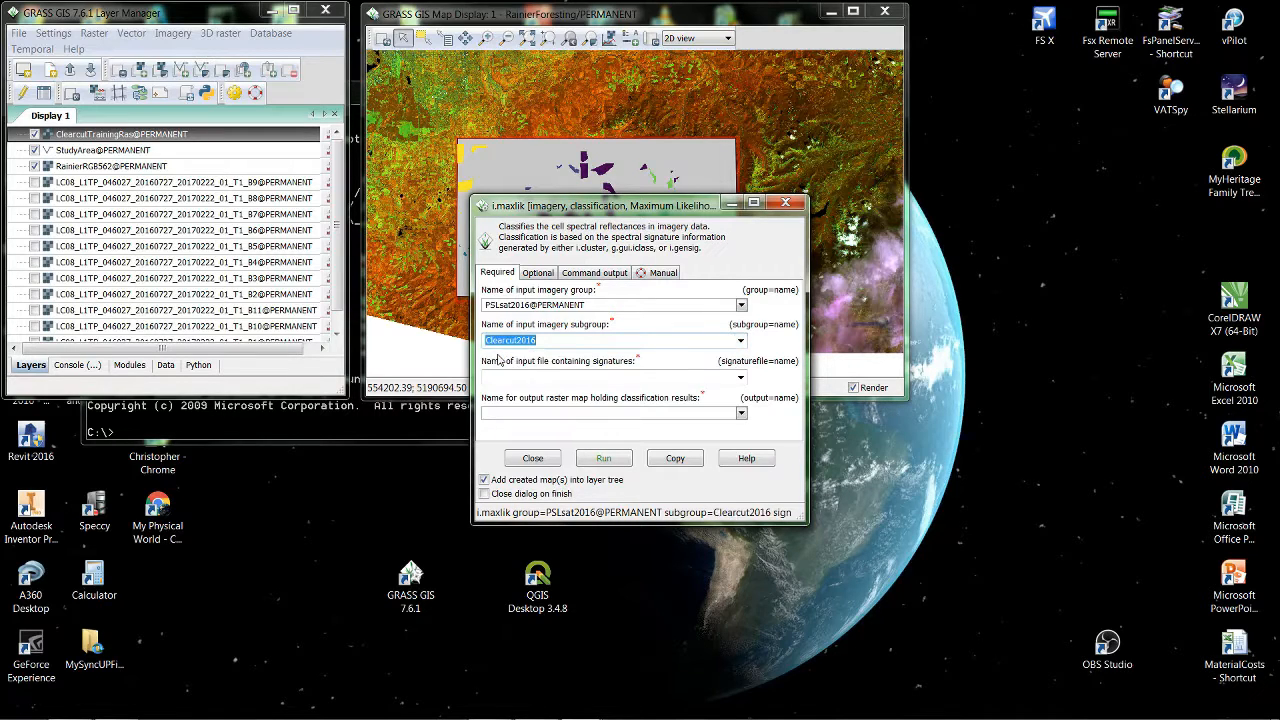
Use ClearcutSig as the signature file, name the output raster map Clearcut2016Results, and run the classification.
left_click(740, 378)
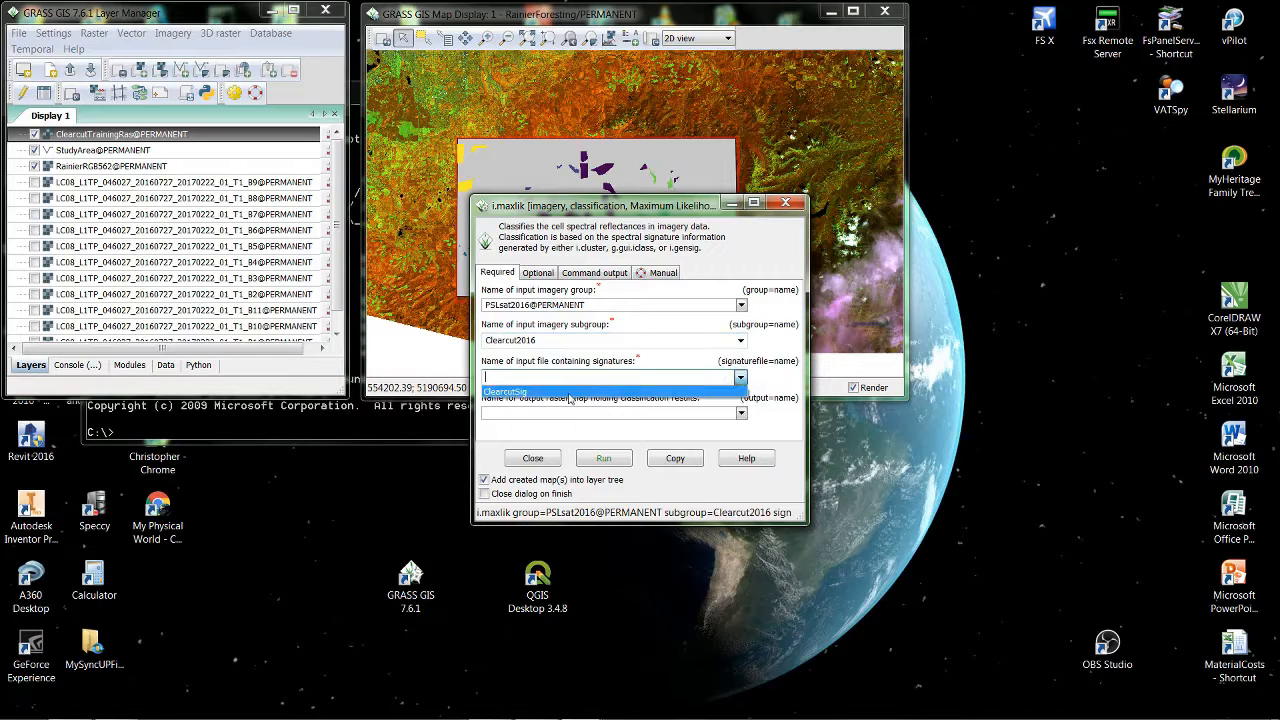
left_click(507, 391)
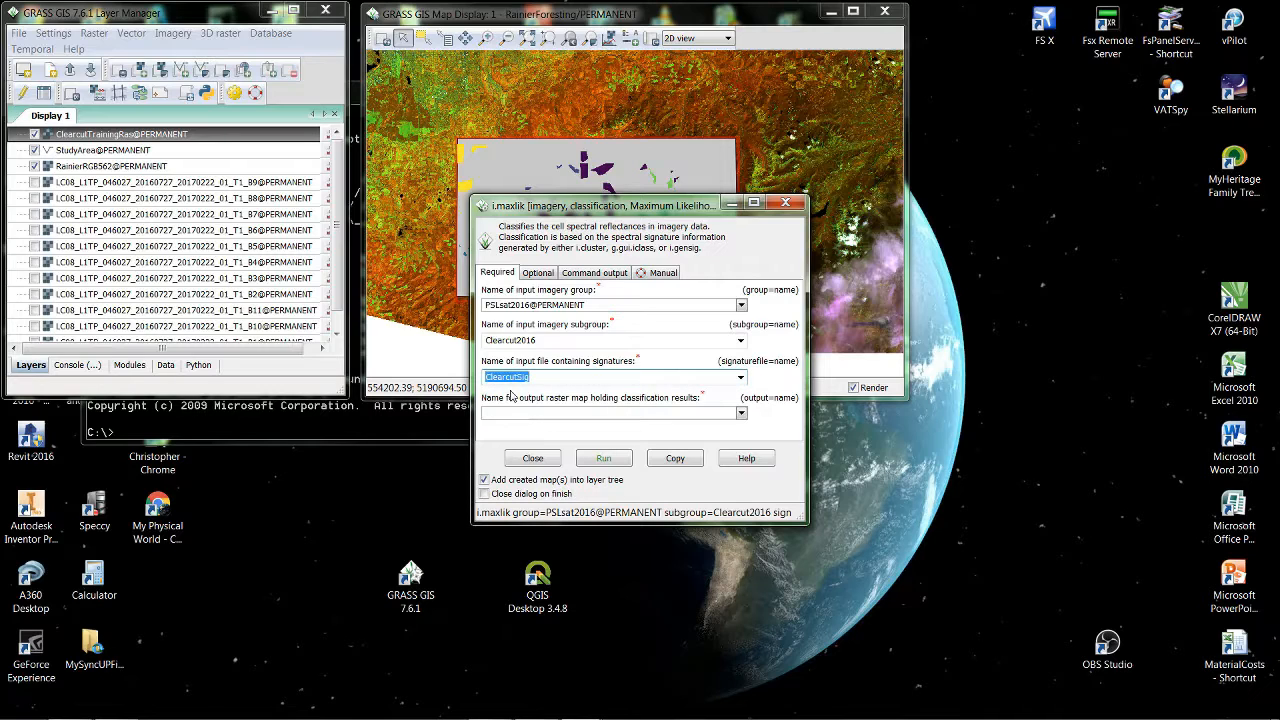
left_click(543, 413)
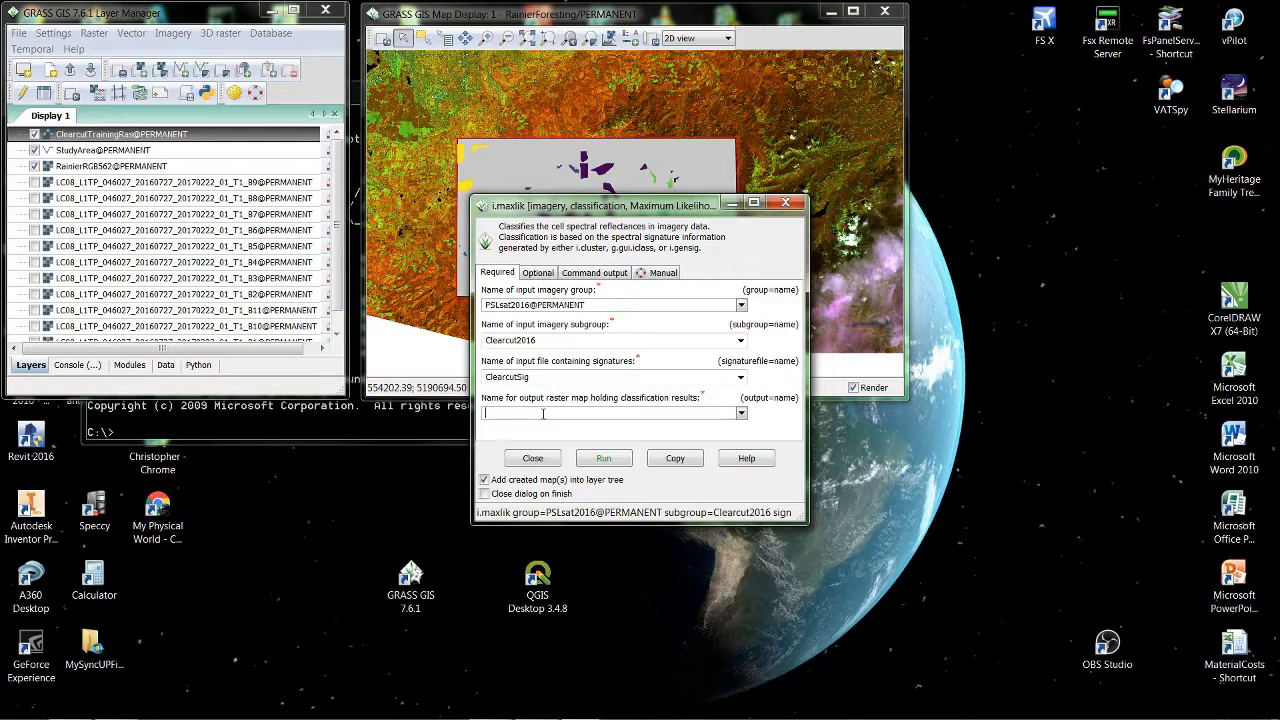
type("Clearcut2016Results")
left_click(606, 459)
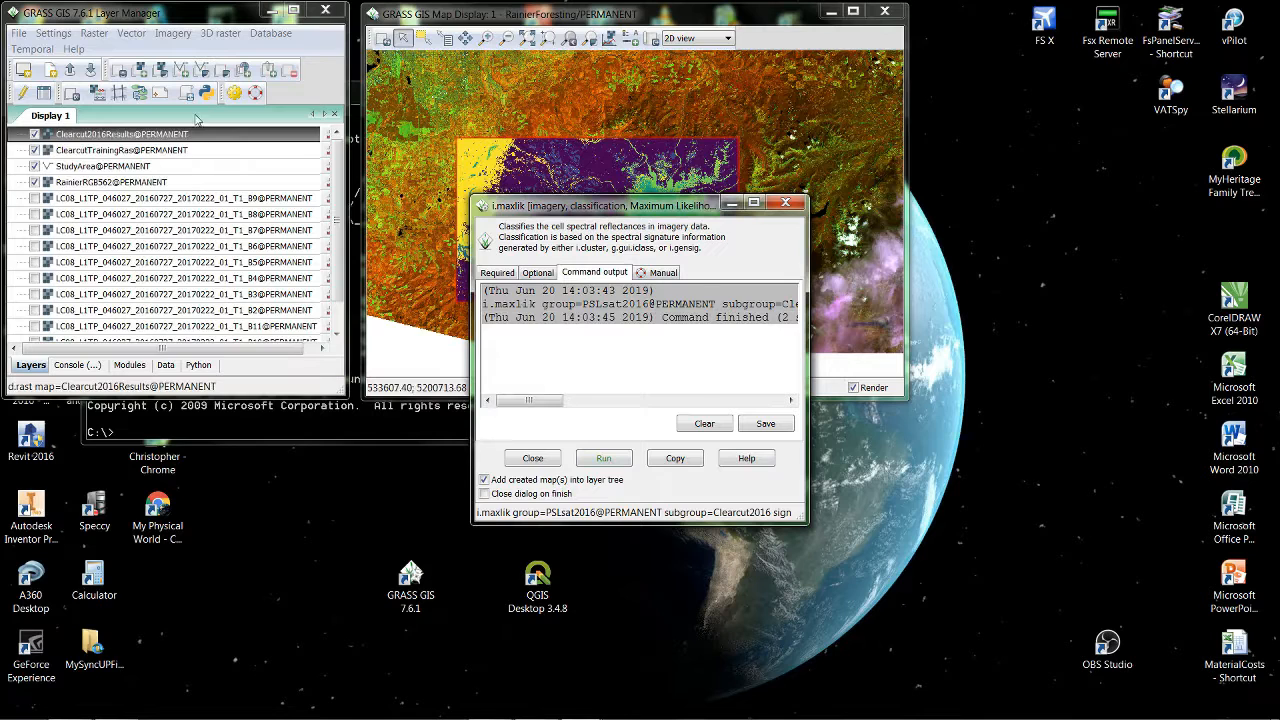
left_click(532, 460)
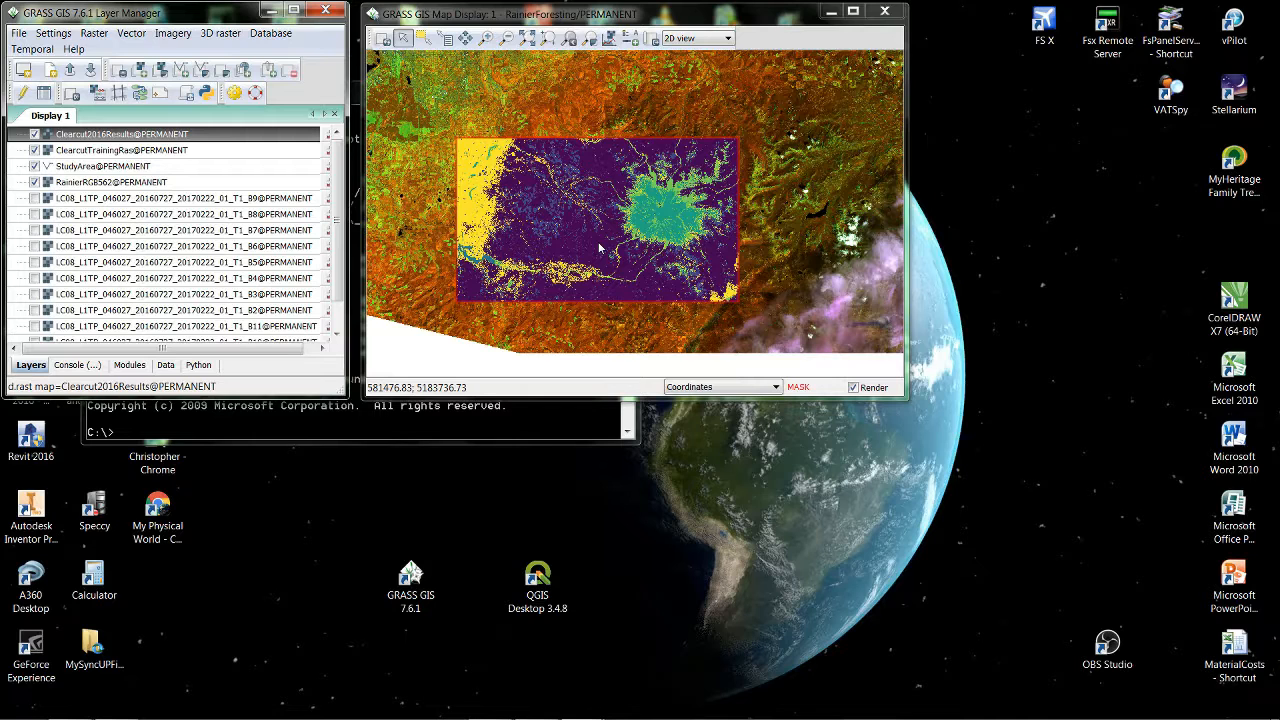
Open the interactive color rules for the Clearcut2016Results raster map, keeping the classified map in view.
left_click(93, 36)
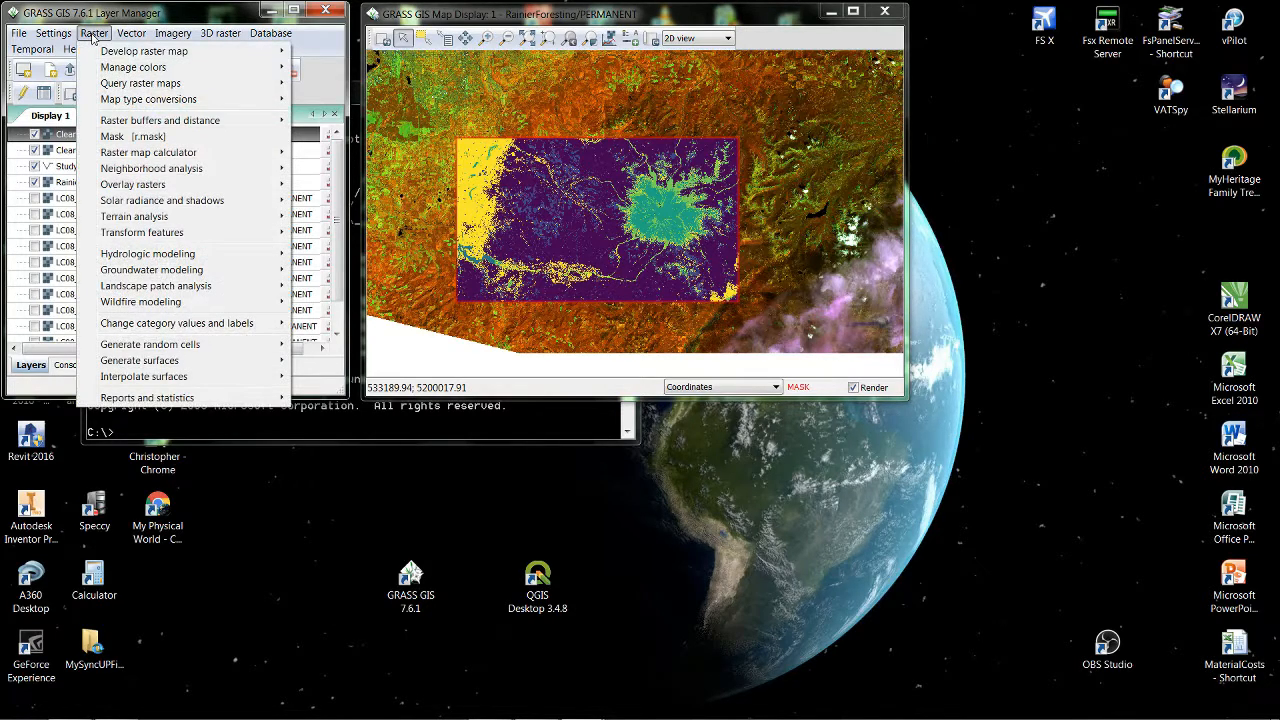
mouse_move(116, 72)
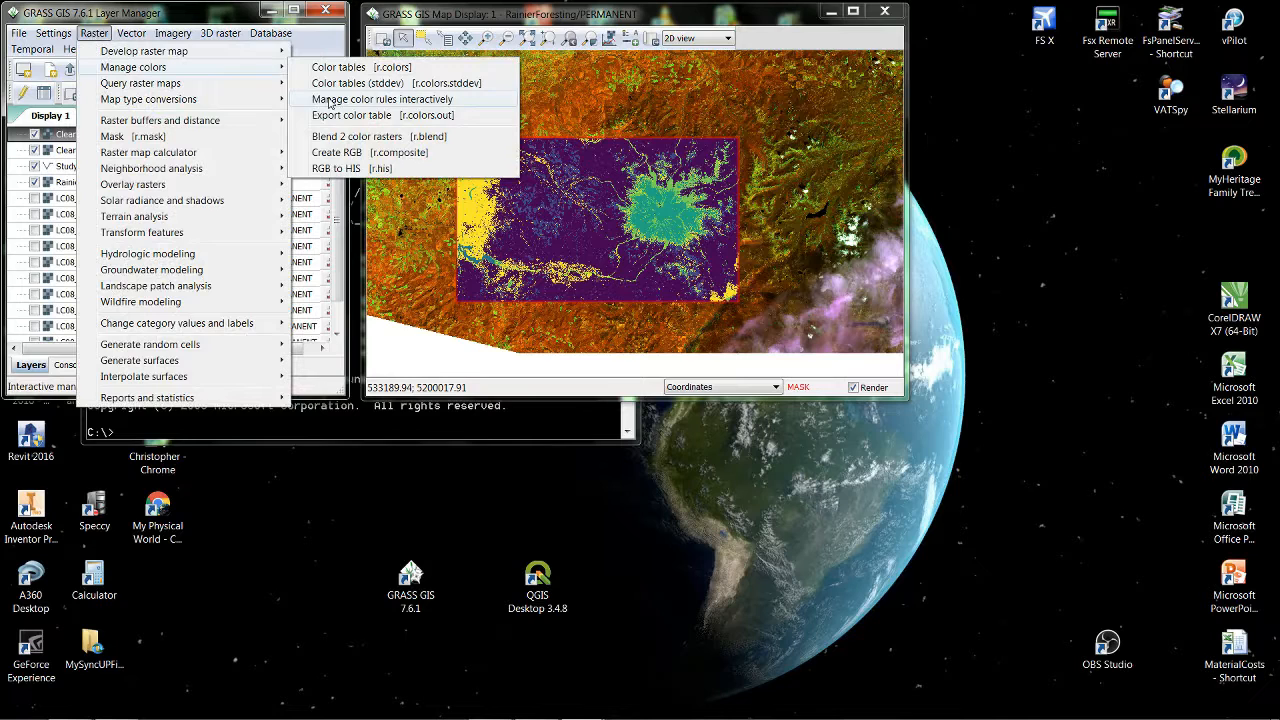
left_click(404, 104)
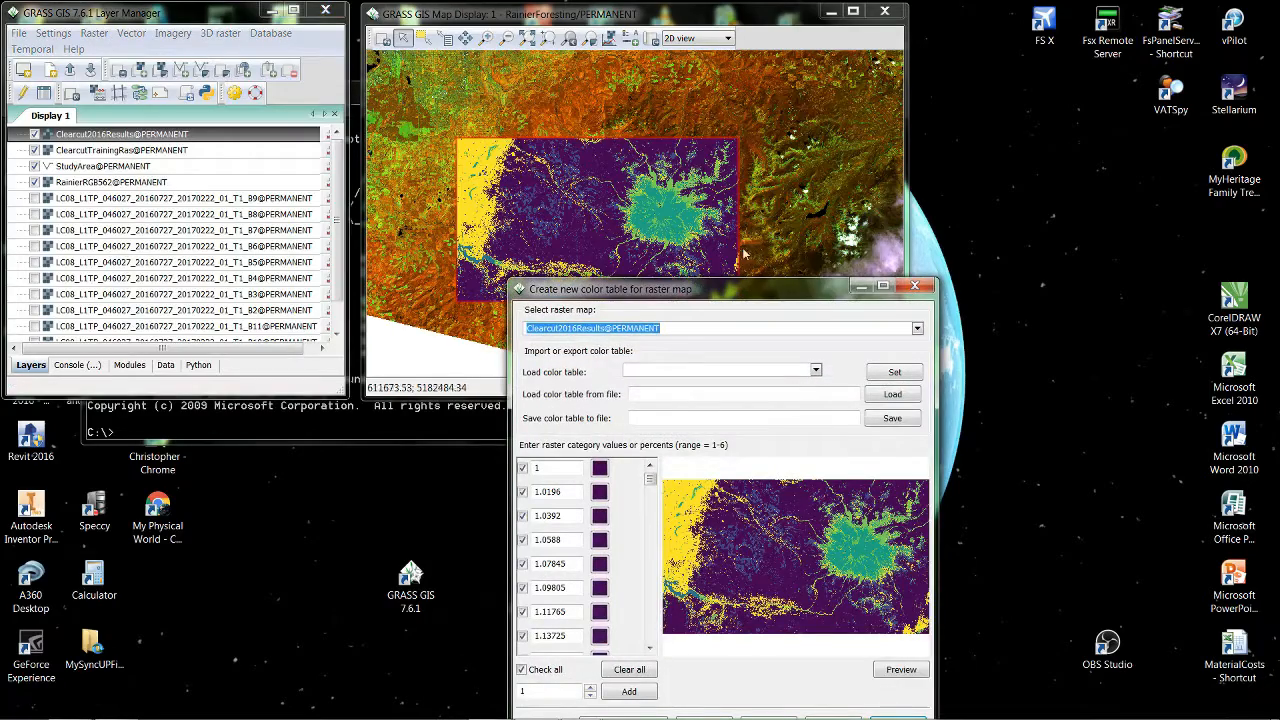
left_click_drag(736, 290, 1015, 192)
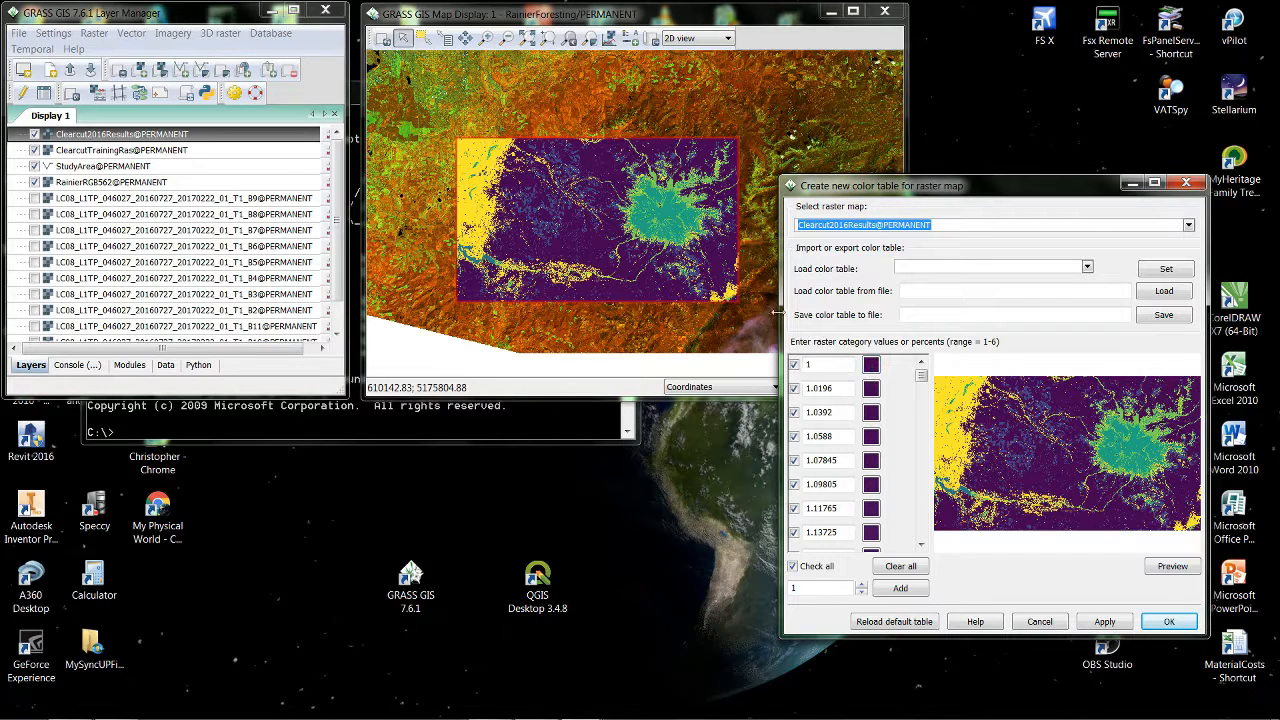
Query a purple forested area on the classified map and set the color of category value 1 to dark green.
left_click(603, 16)
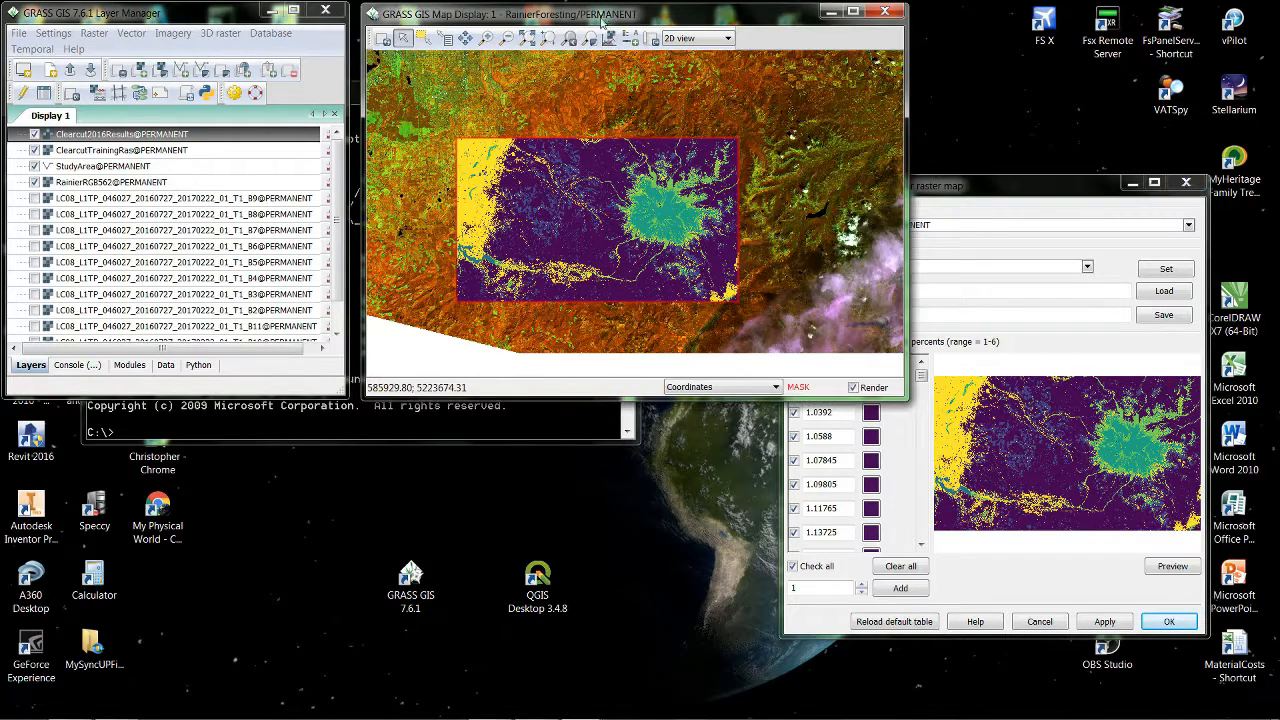
left_click(447, 39)
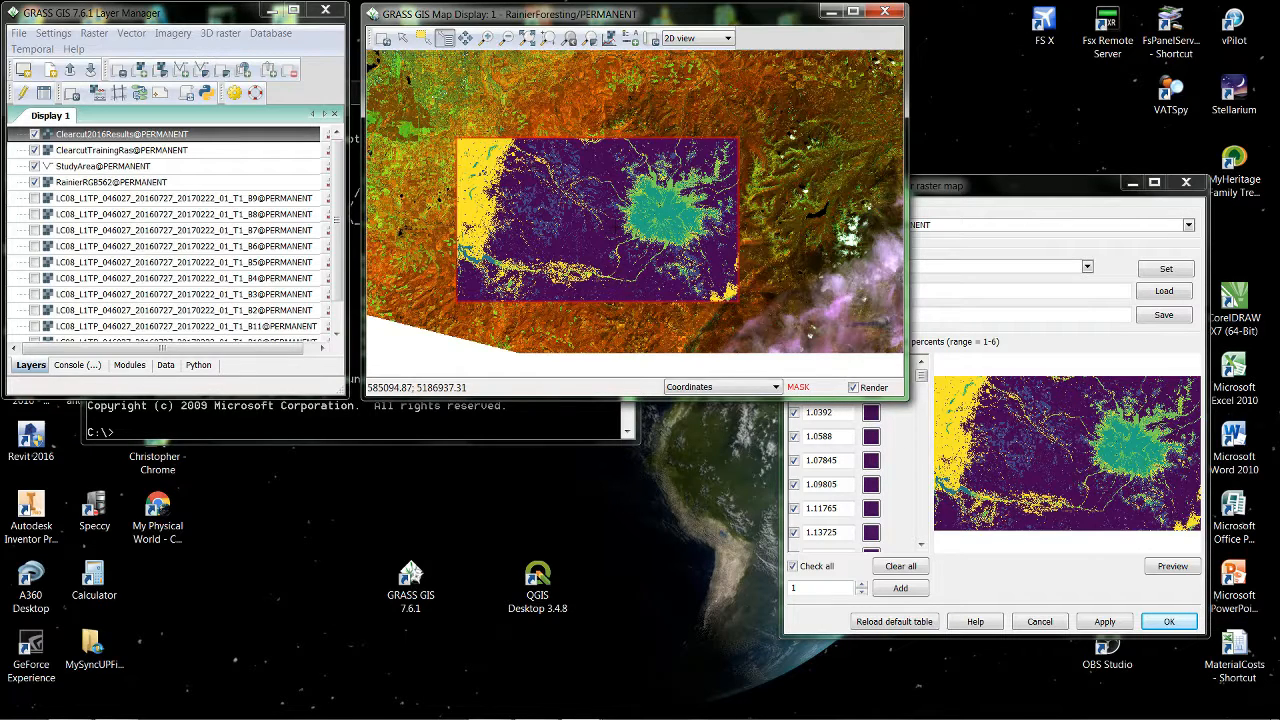
left_click(623, 355)
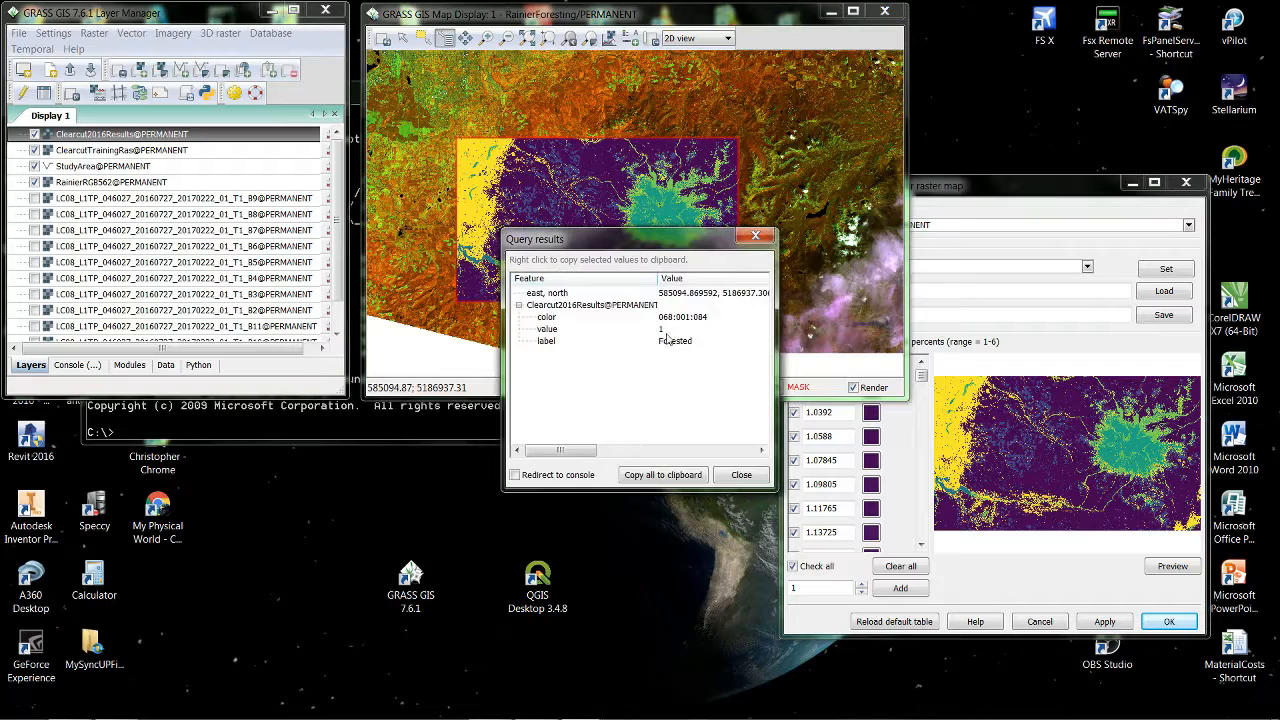
left_click(993, 187)
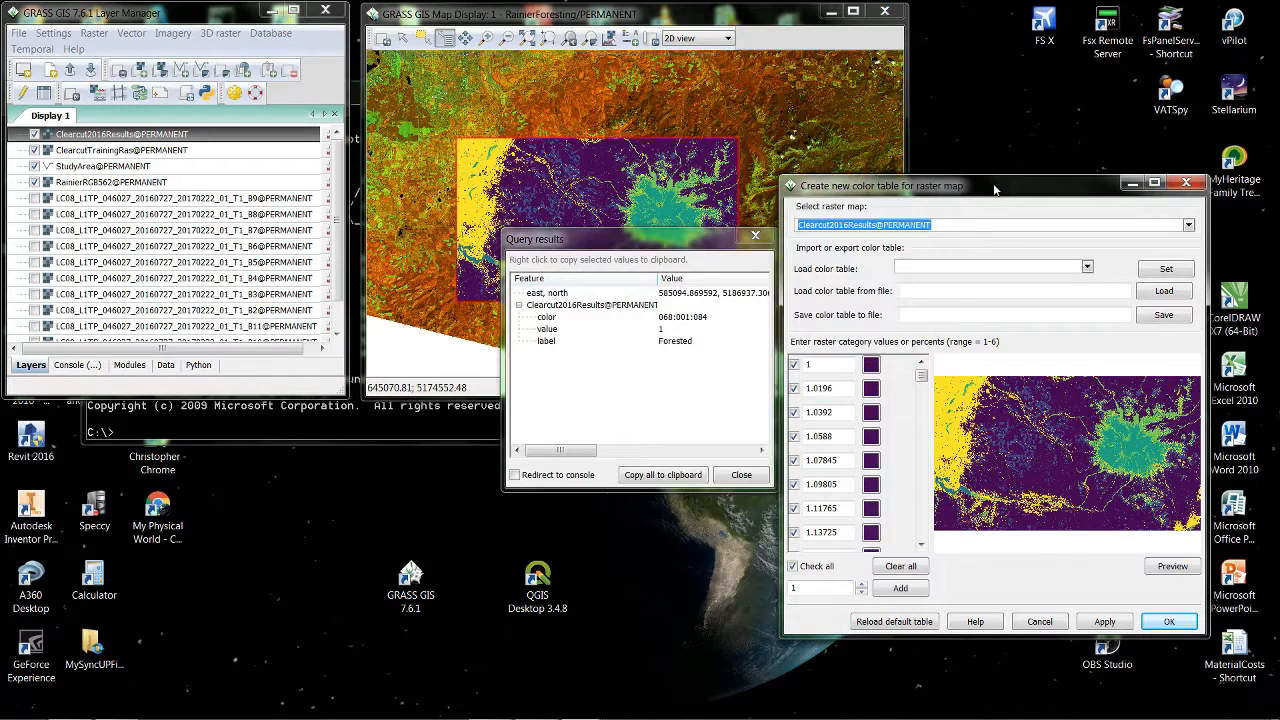
left_click(870, 368)
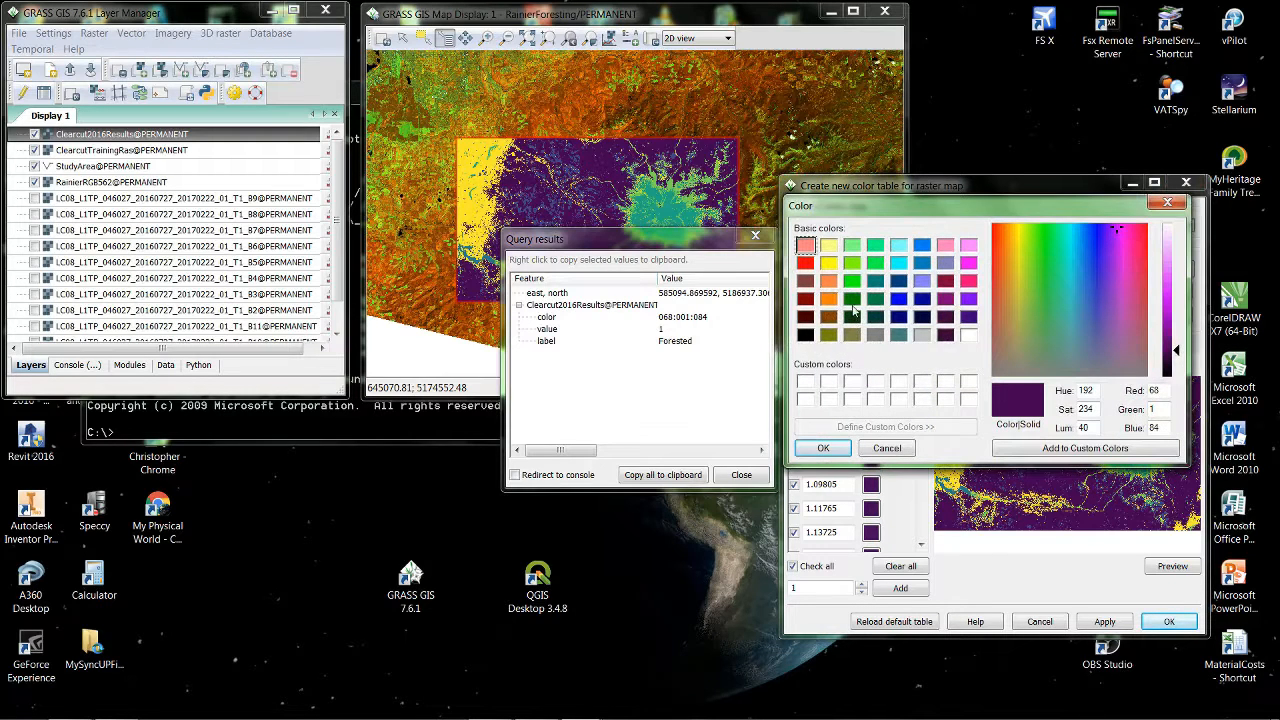
left_click(852, 318)
left_click(834, 450)
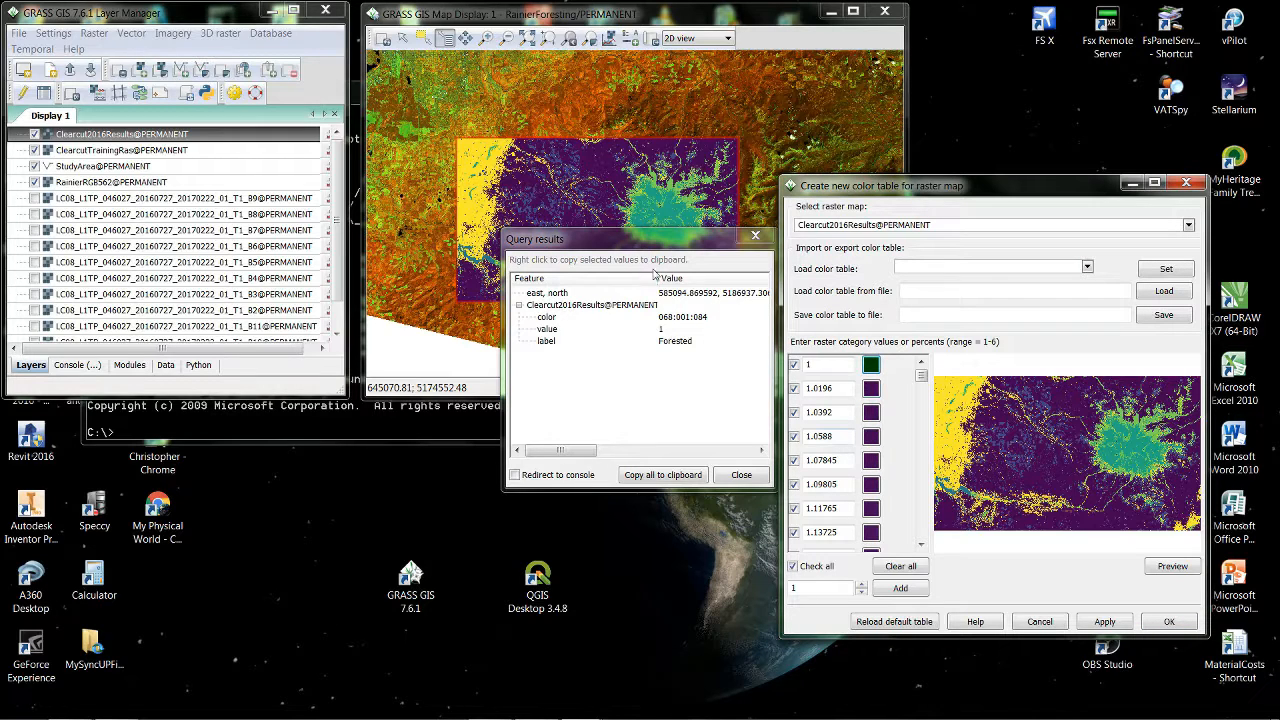
Query a blue clearcut patch on the classified map and set the color of category value 2 to bright green.
left_click(596, 17)
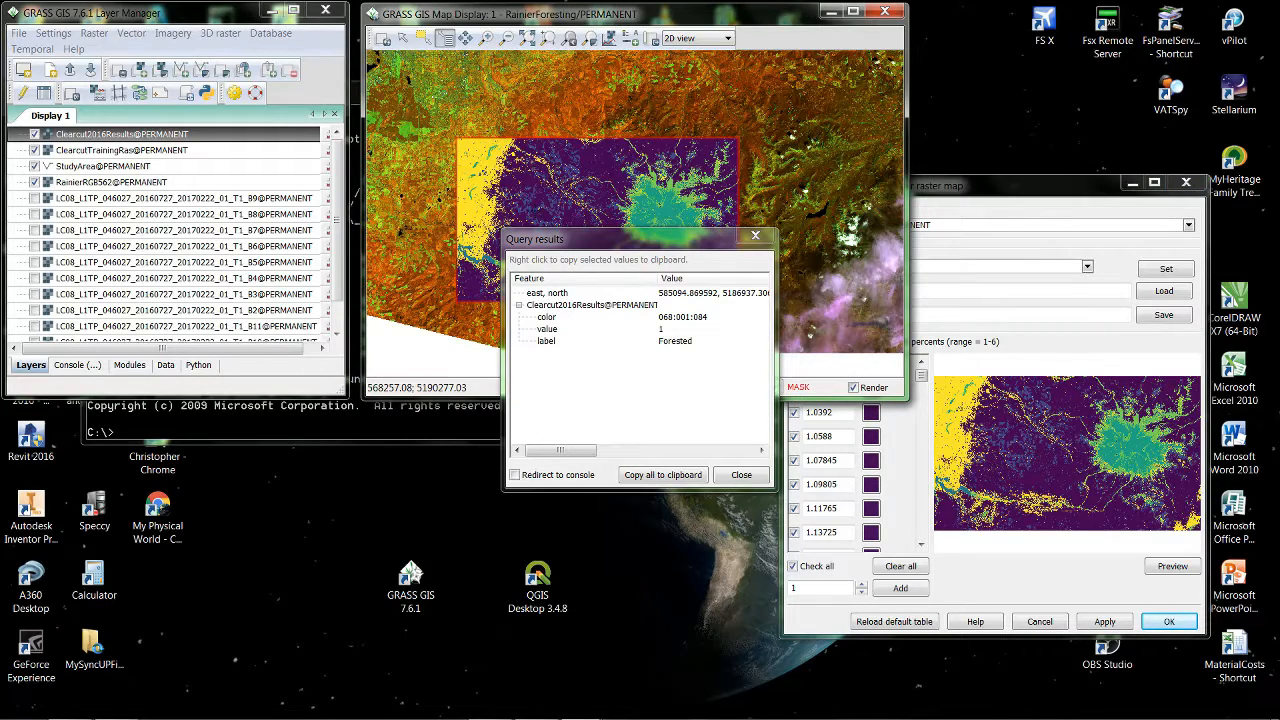
left_click(540, 204)
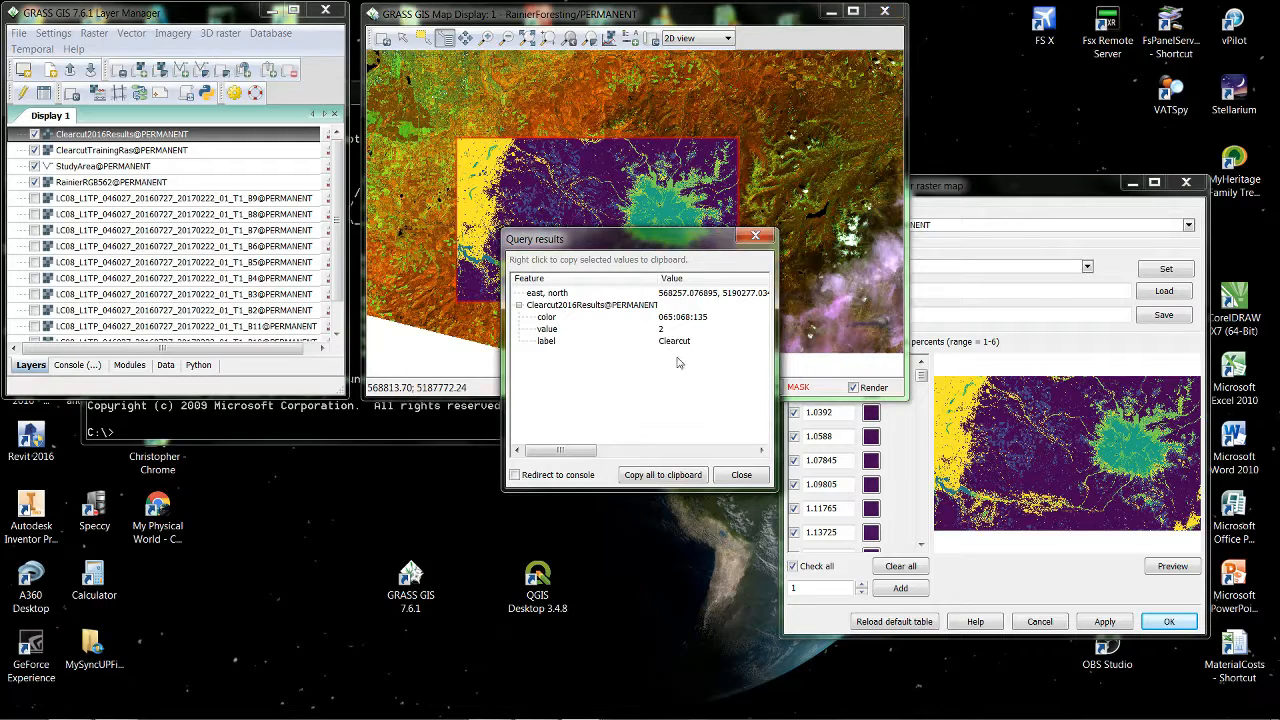
left_click(1011, 192)
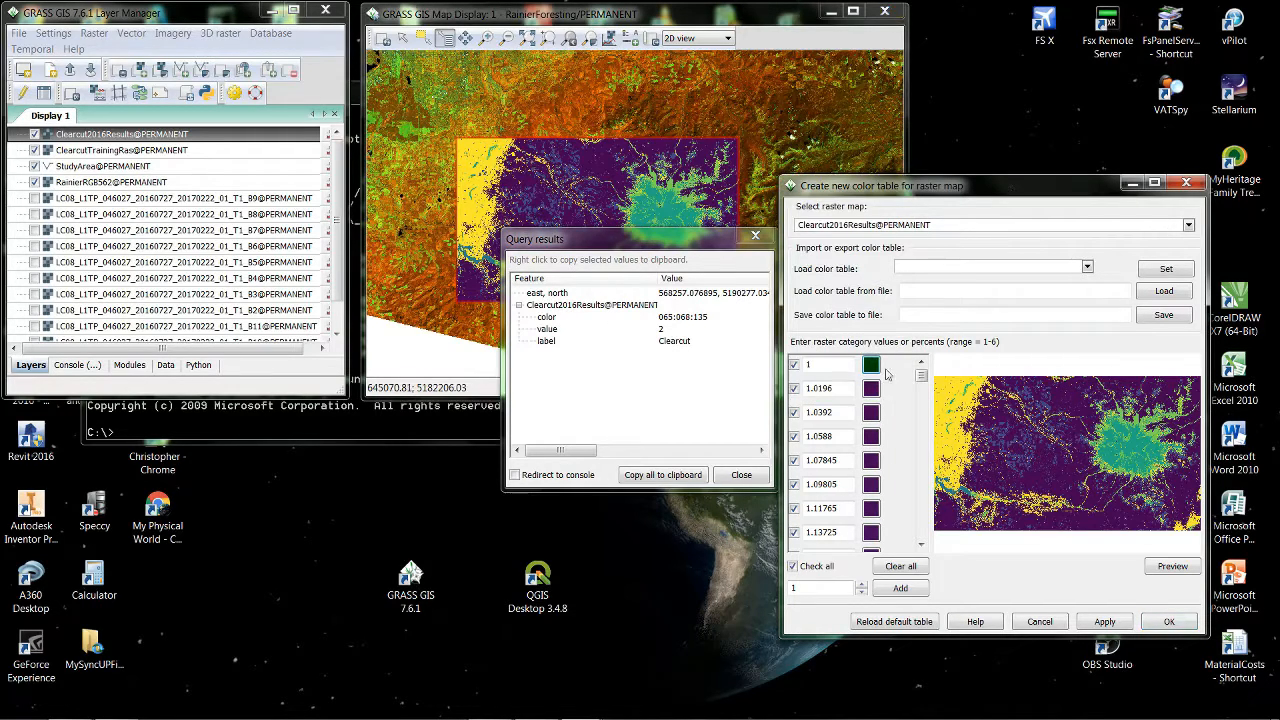
left_click_drag(921, 375, 921, 405)
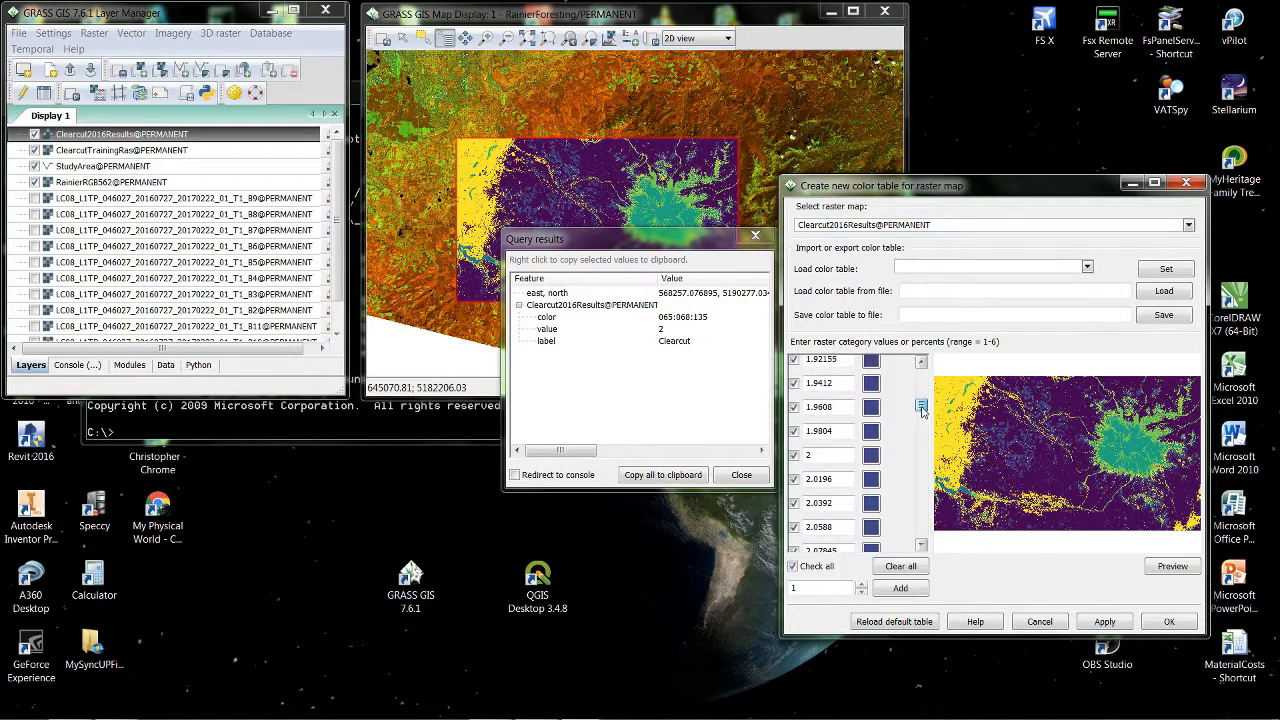
left_click(872, 455)
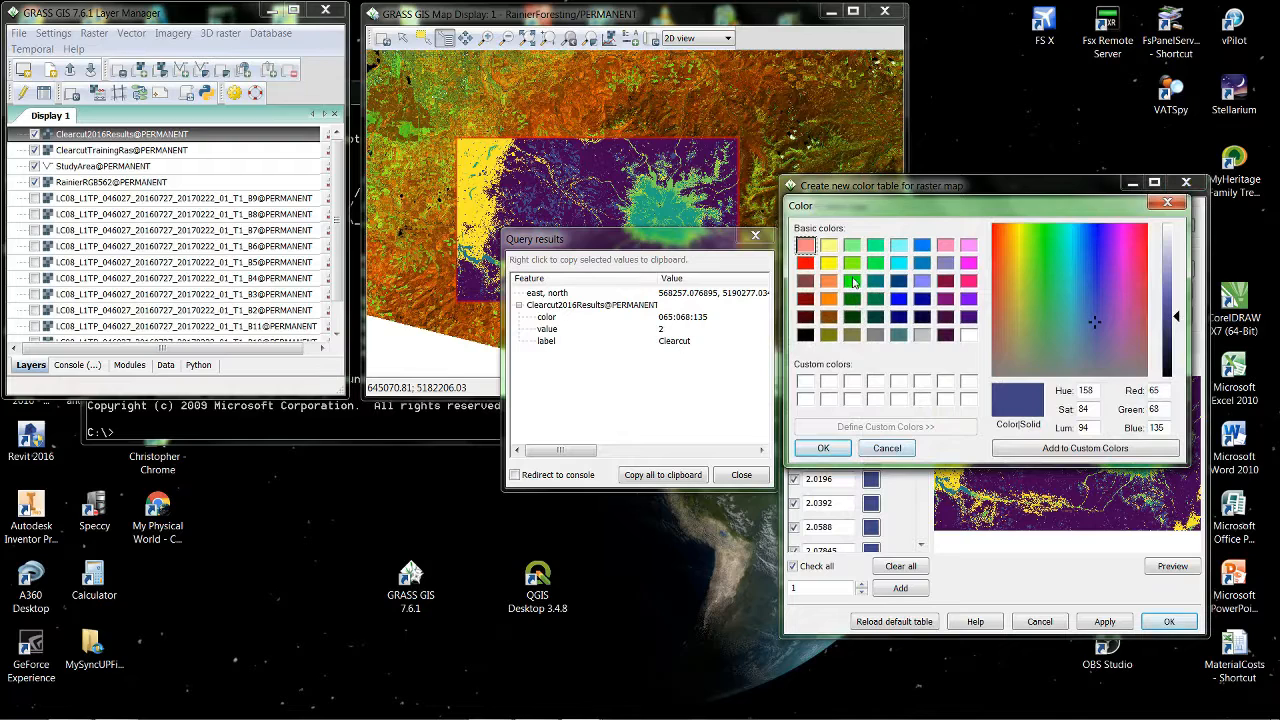
left_click(853, 283)
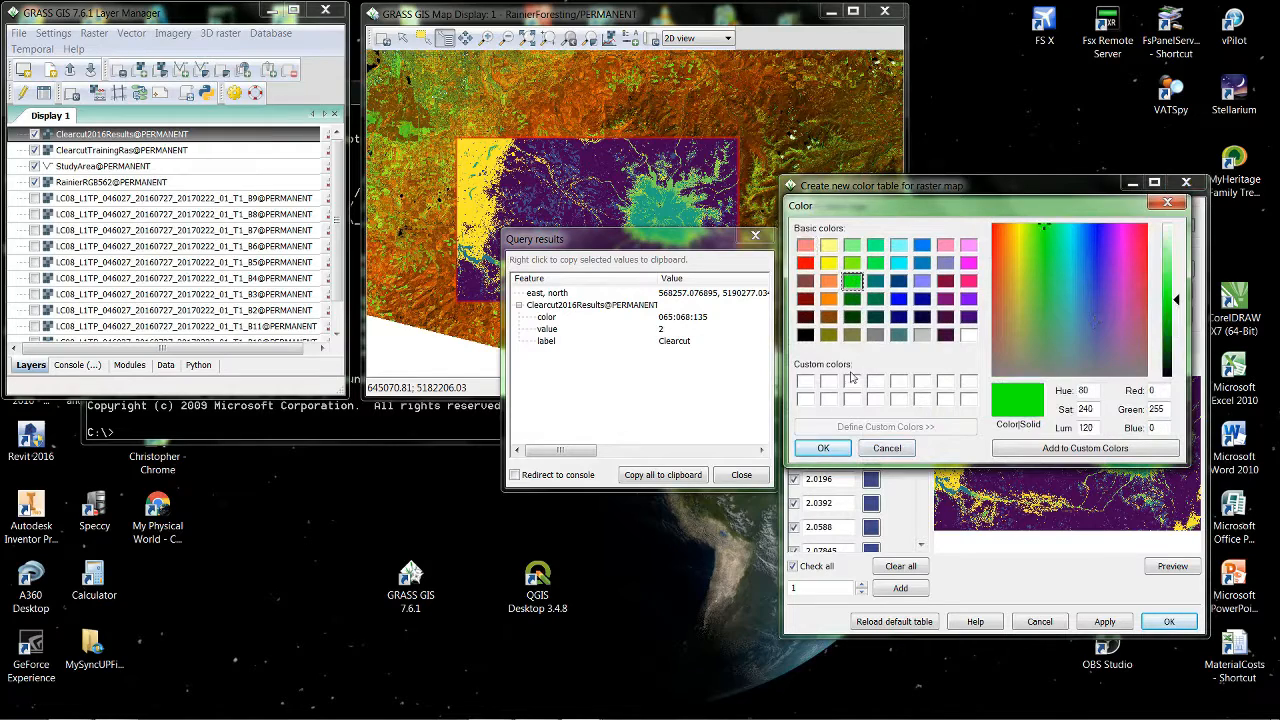
left_click(826, 449)
Query a water area near the study area's western edge and set the color of category value 3 to cyan.
left_click(545, 18)
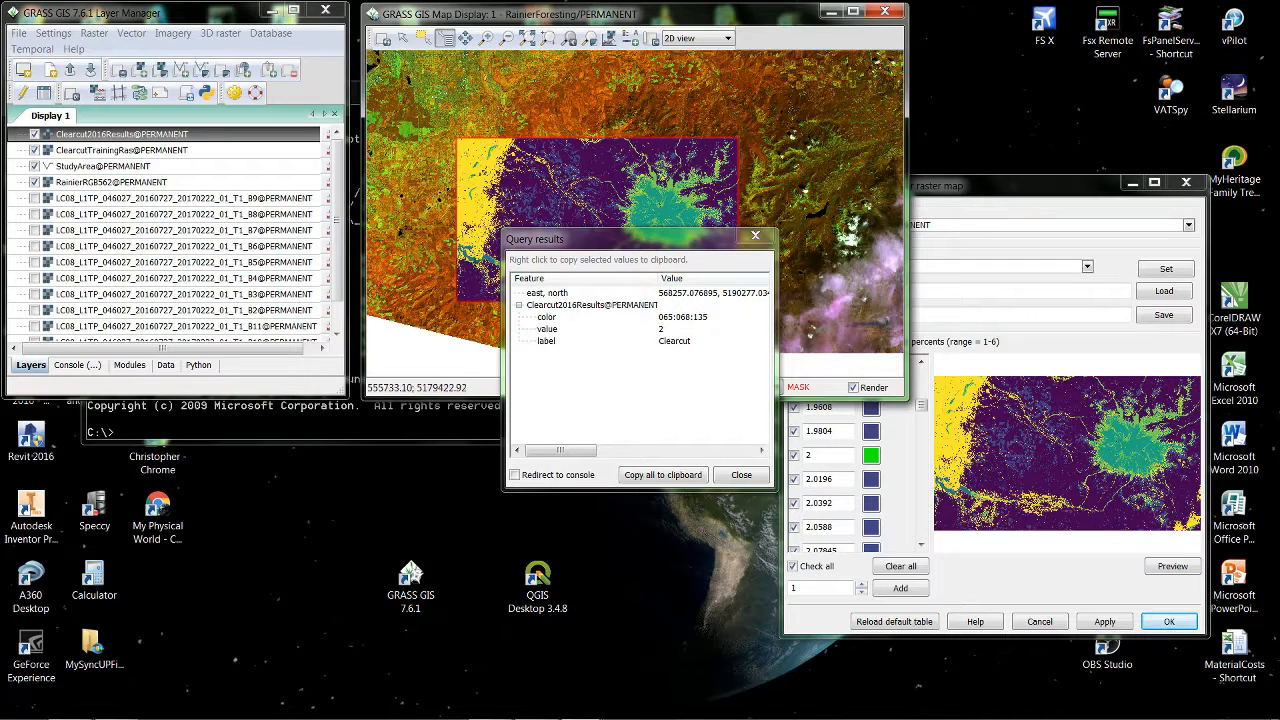
left_click(490, 259)
left_click(1003, 192)
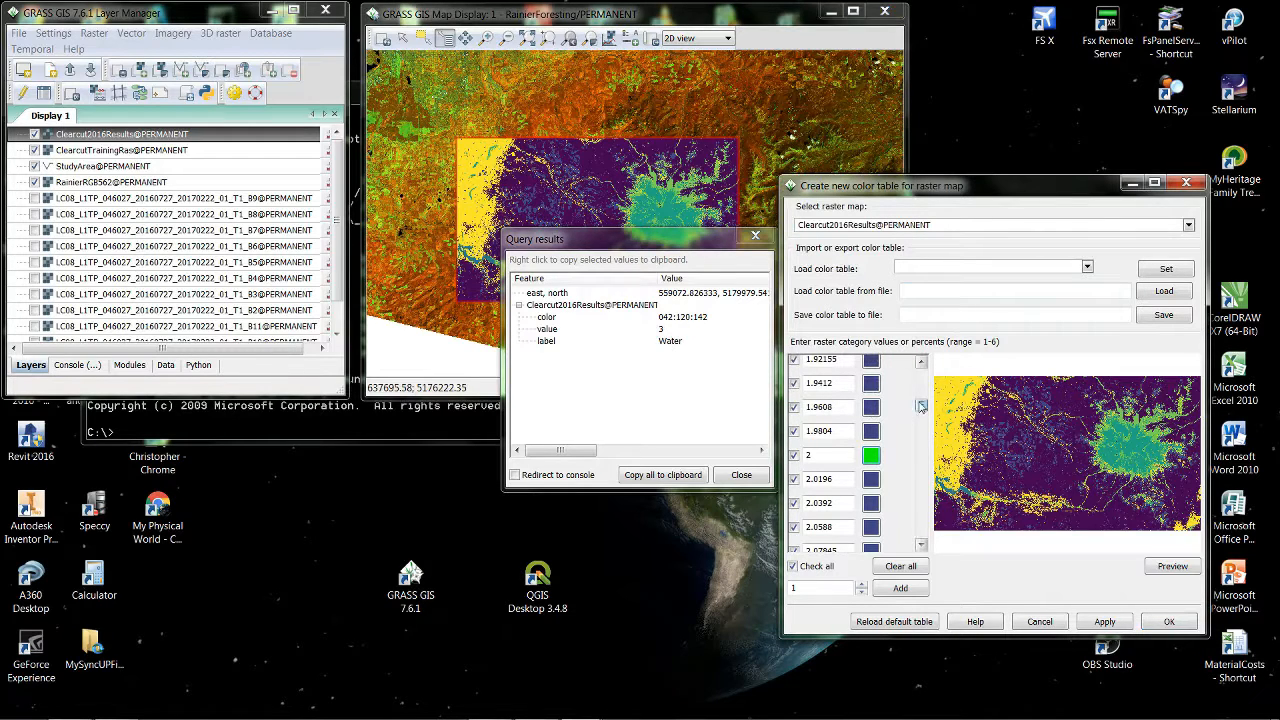
left_click_drag(921, 405, 921, 437)
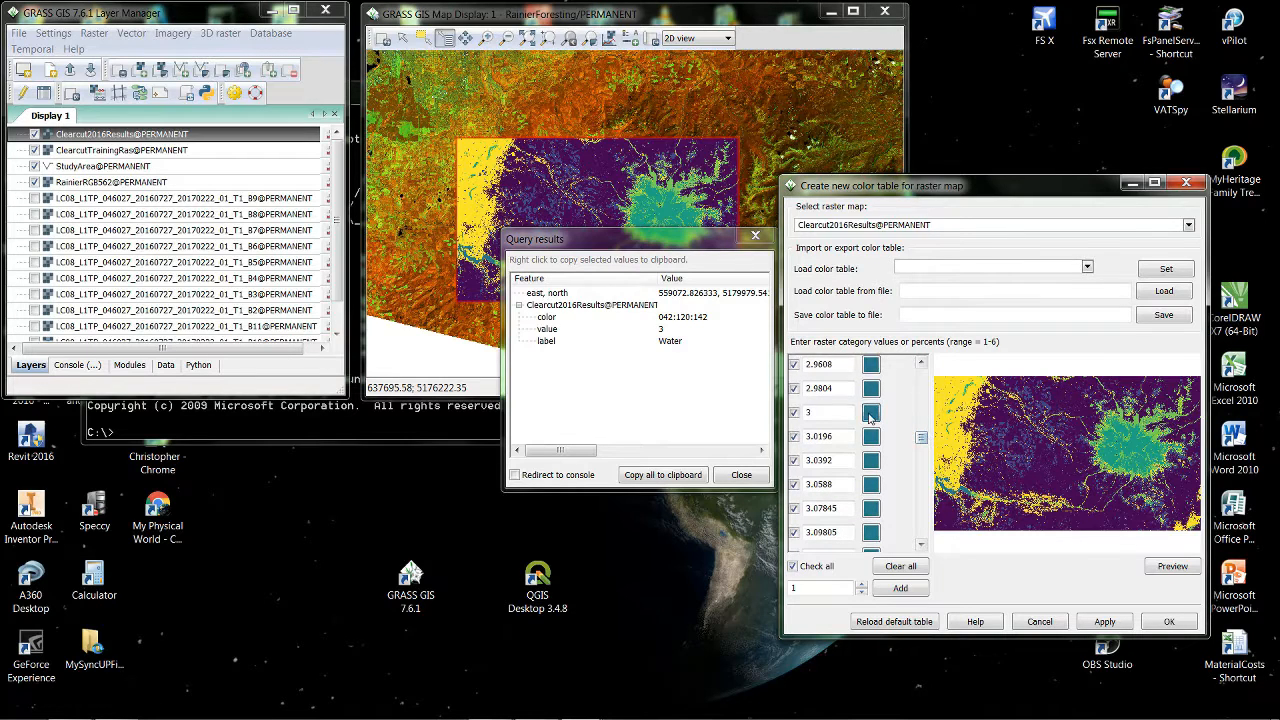
left_click(871, 412)
left_click(898, 263)
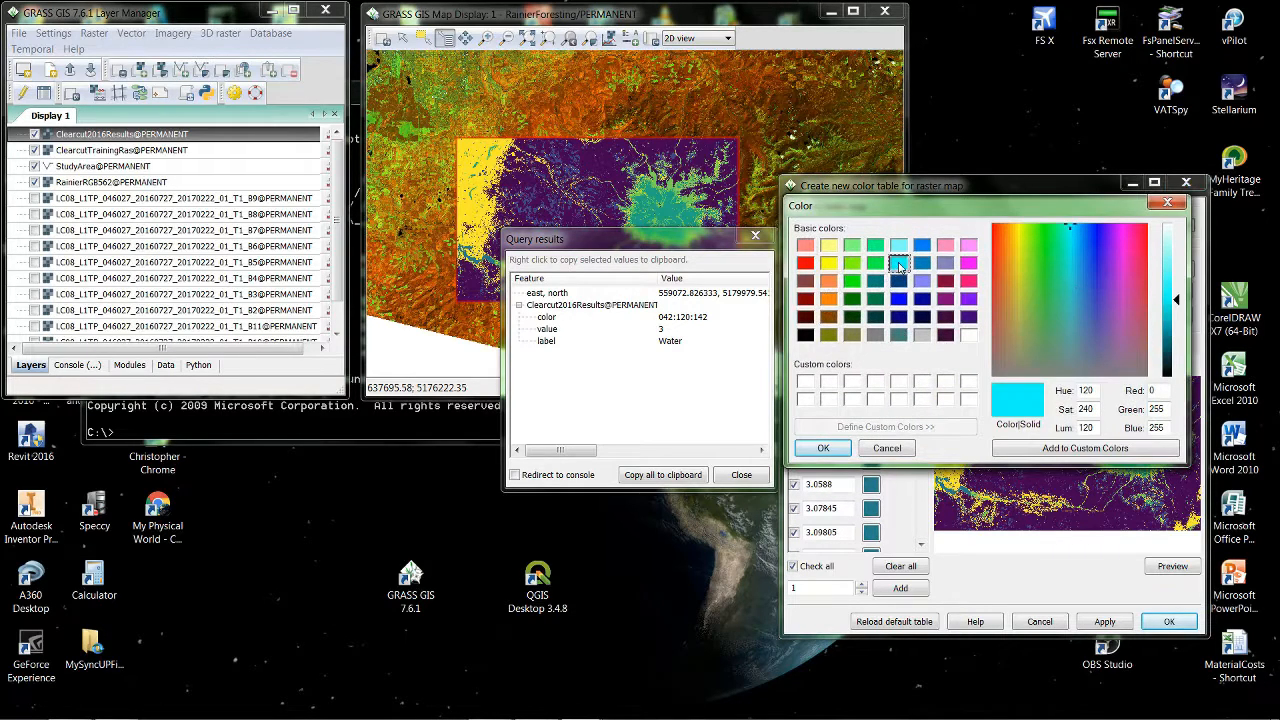
left_click(826, 448)
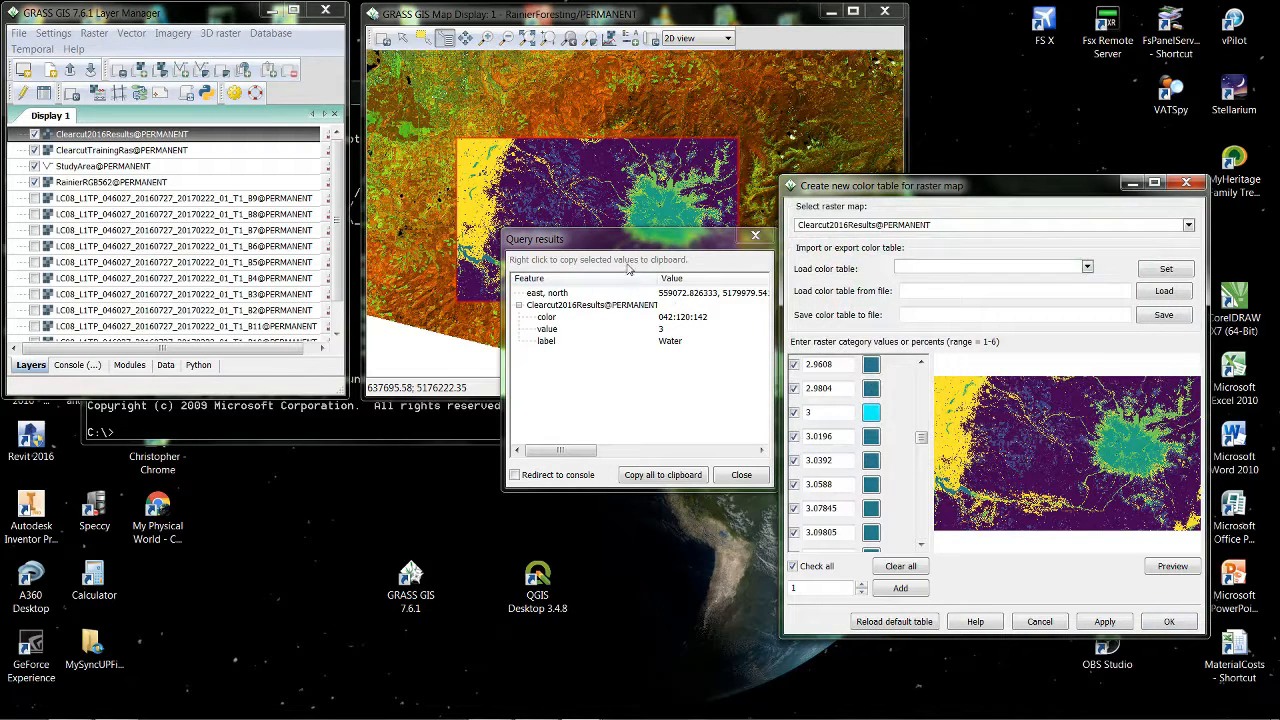
Query the ice-covered mountain area on the classified map and set the color of category value 4 to white.
left_click(592, 15)
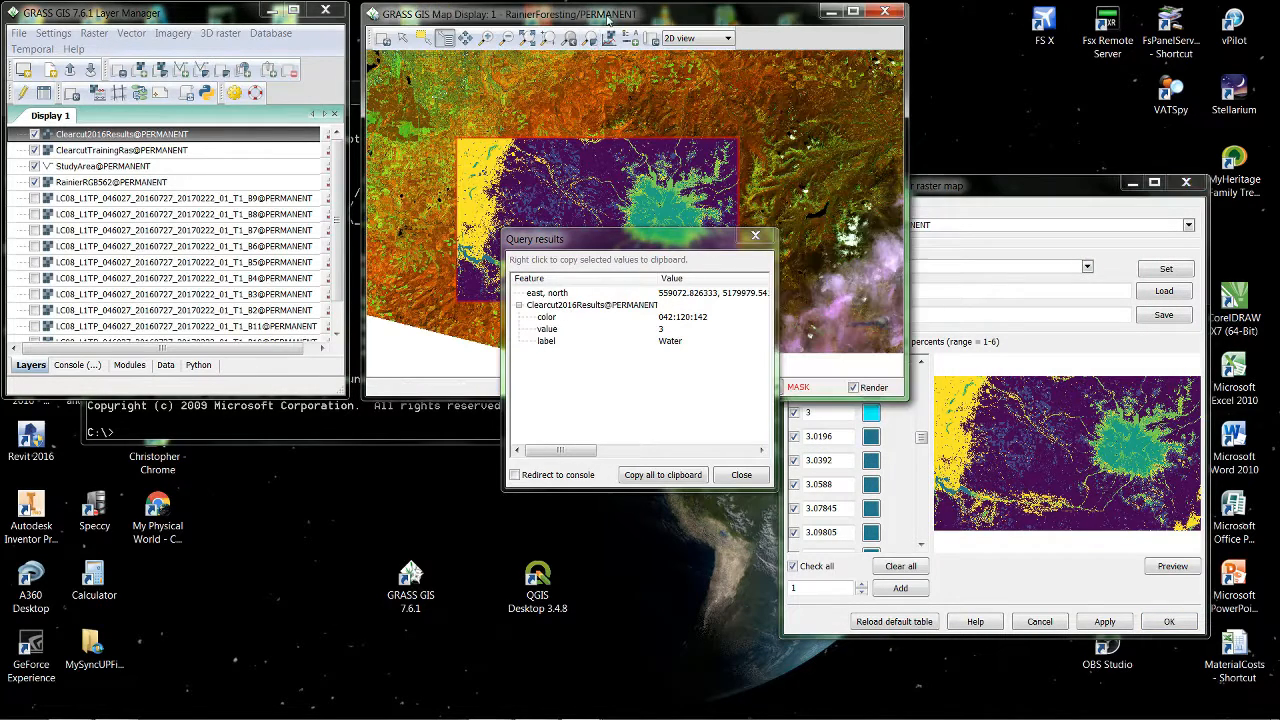
left_click(665, 212)
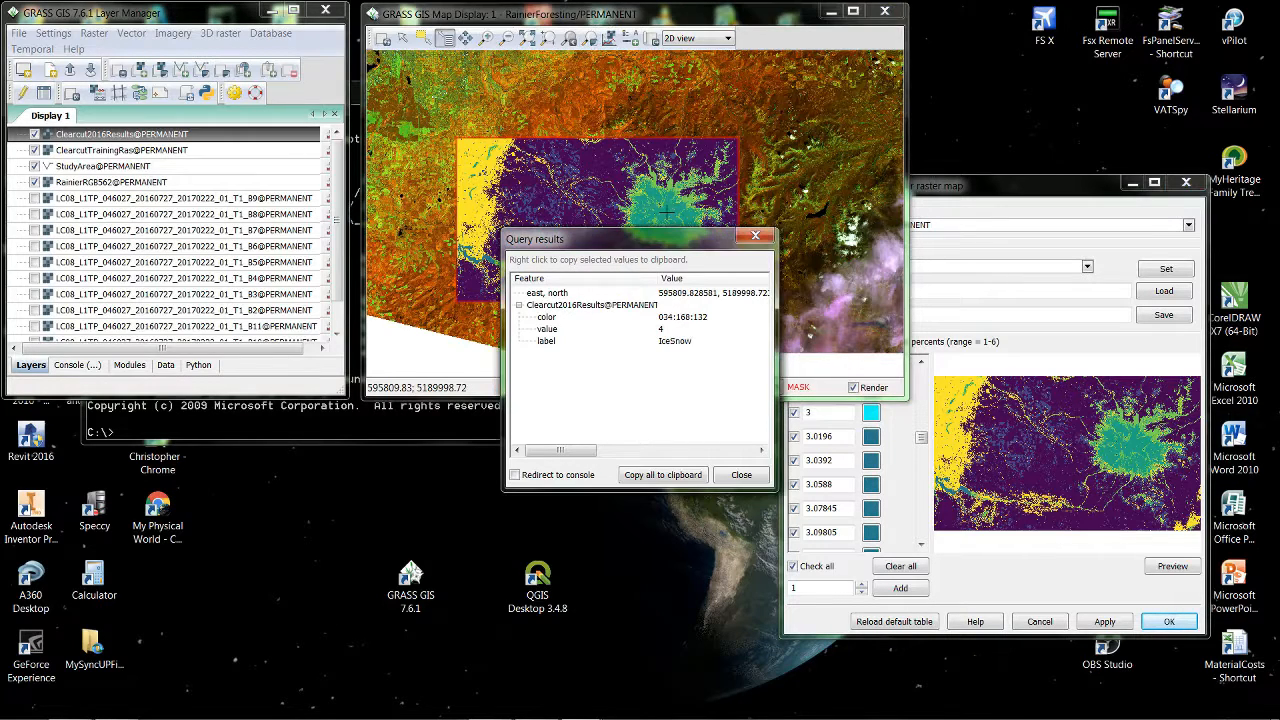
left_click(993, 193)
left_click_drag(922, 438, 922, 472)
left_click(871, 426)
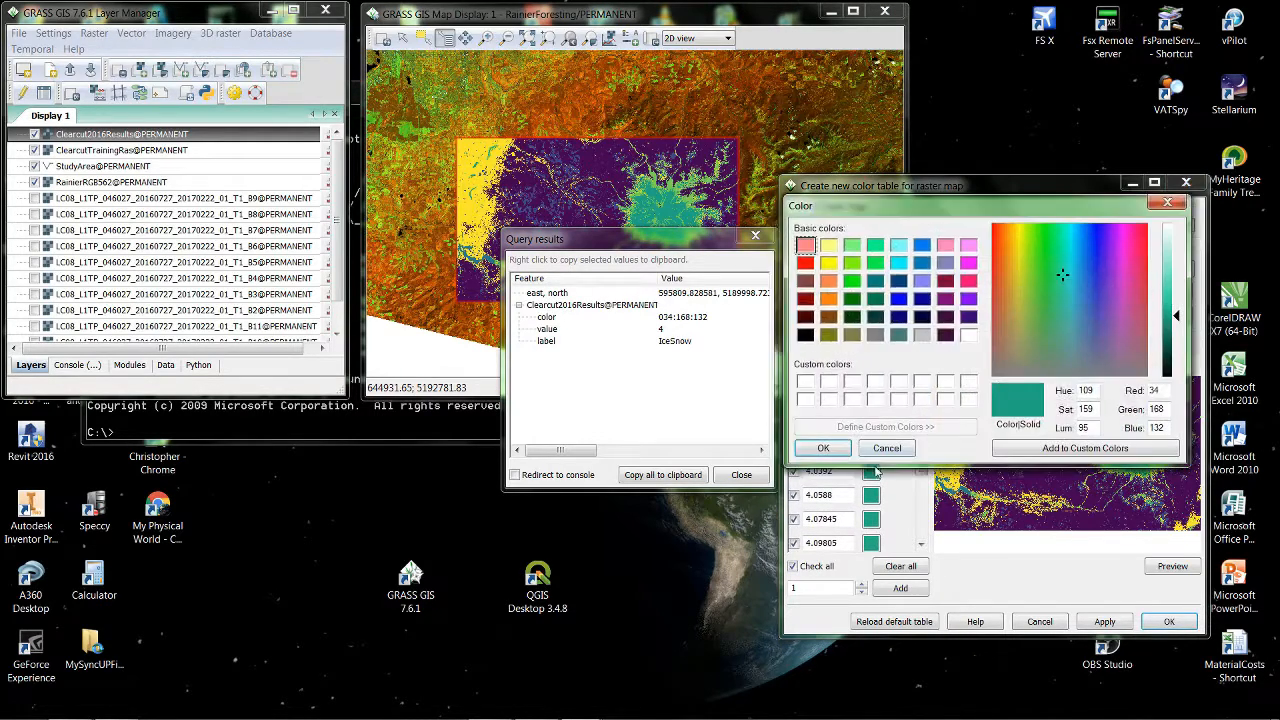
left_click(965, 340)
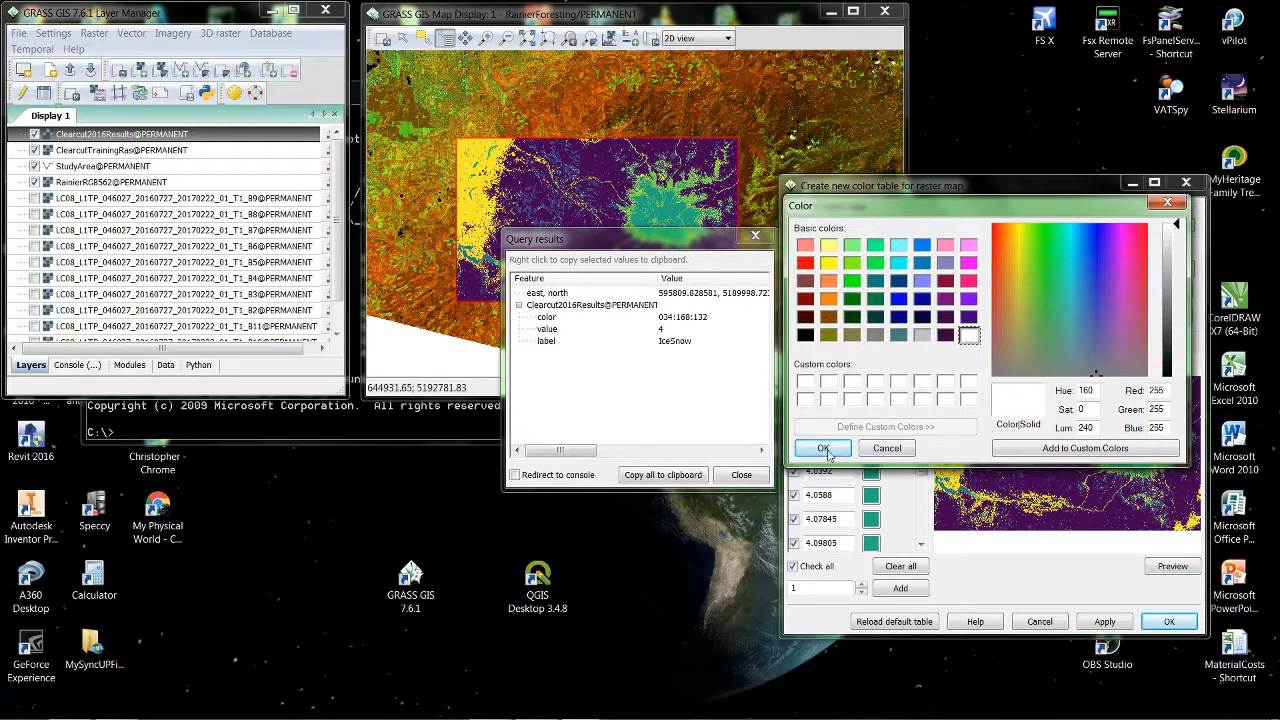
left_click(823, 448)
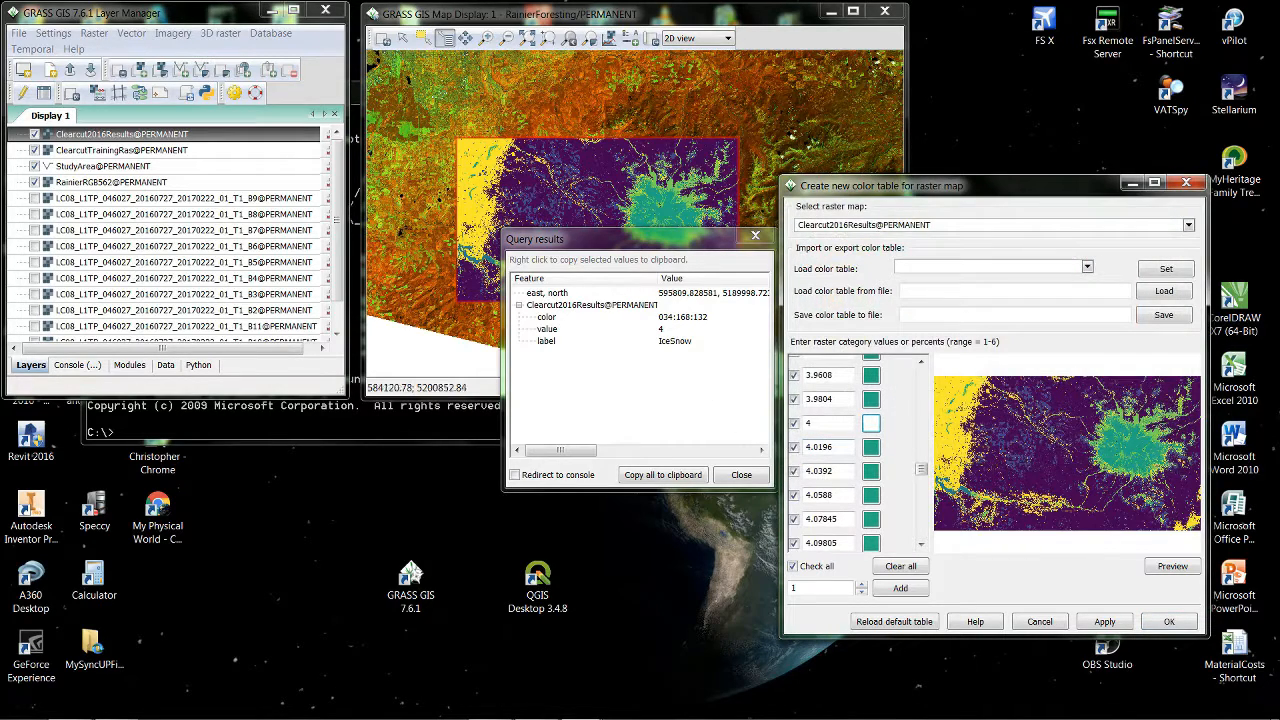
Query the barren ground just north of the ice area and set the color of category value 5 to orange.
left_click(651, 15)
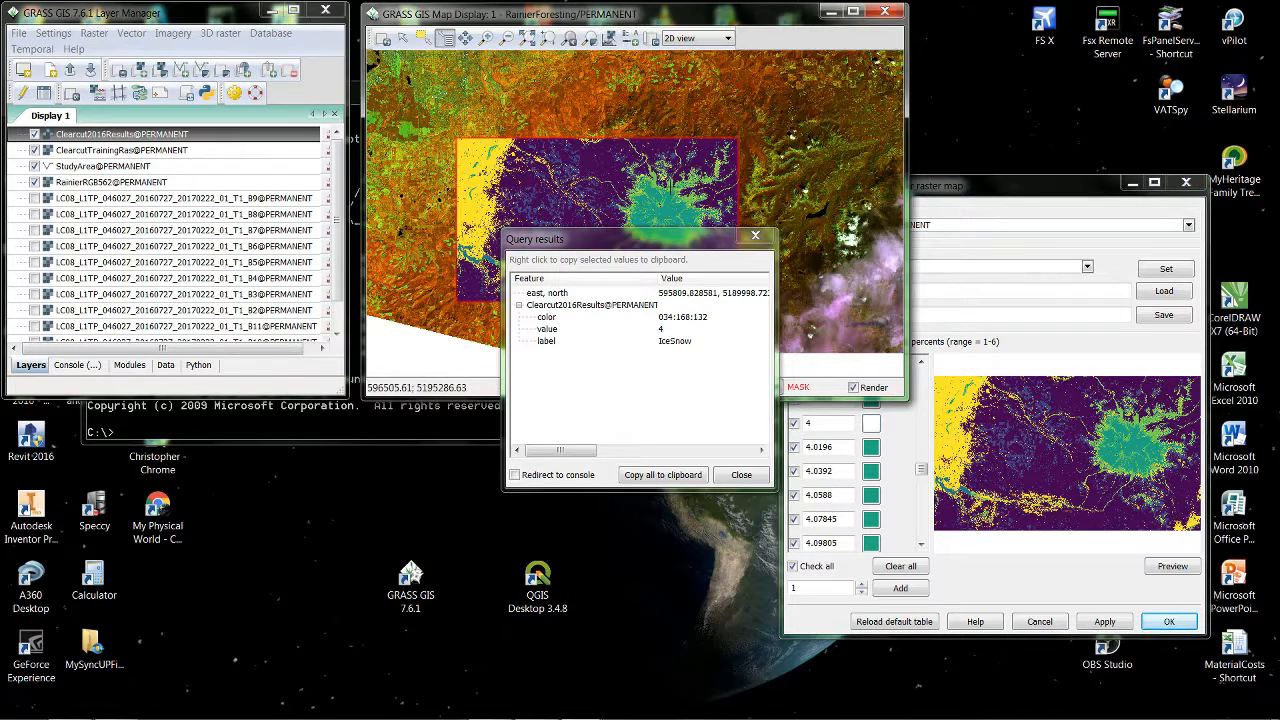
left_click(669, 182)
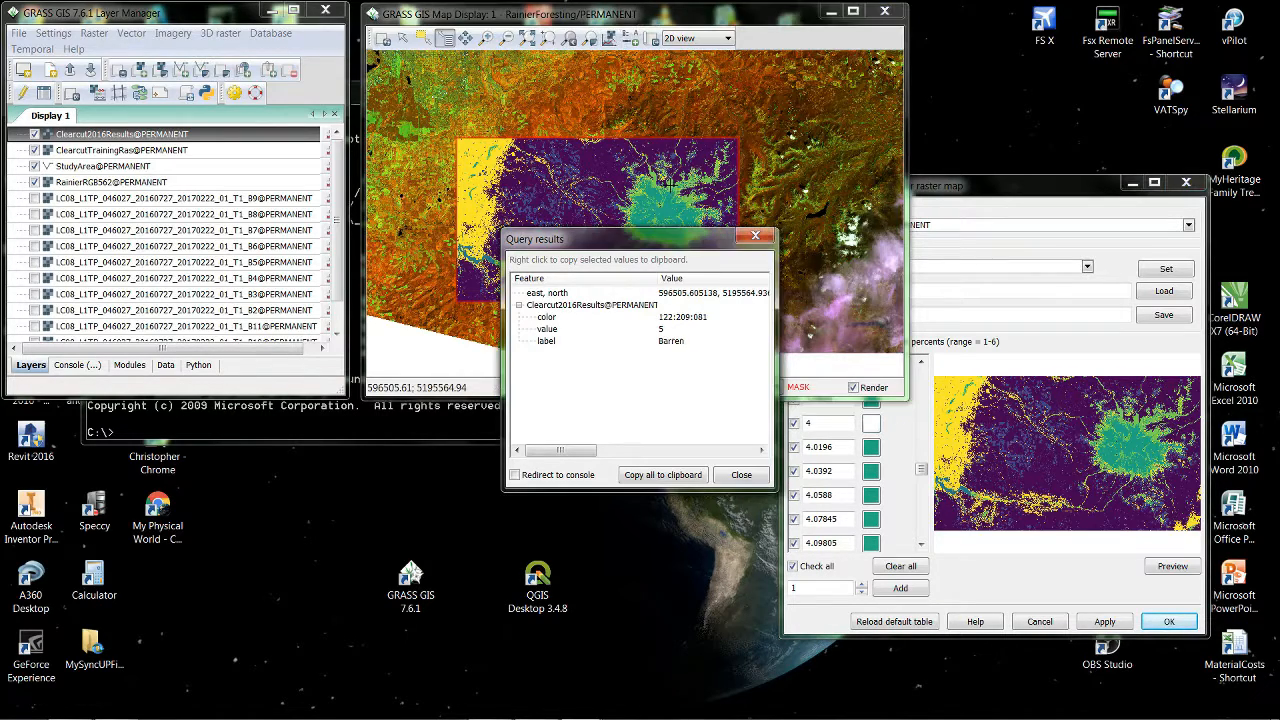
left_click(1038, 193)
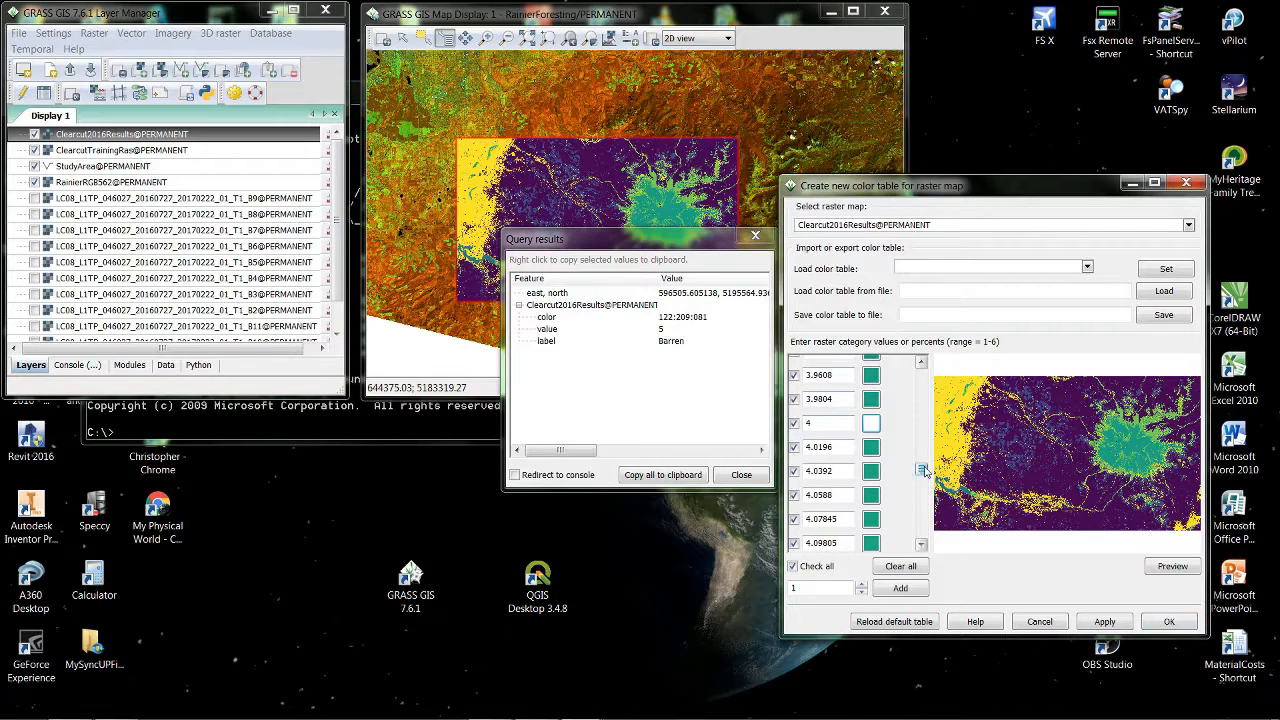
left_click_drag(922, 470, 925, 500)
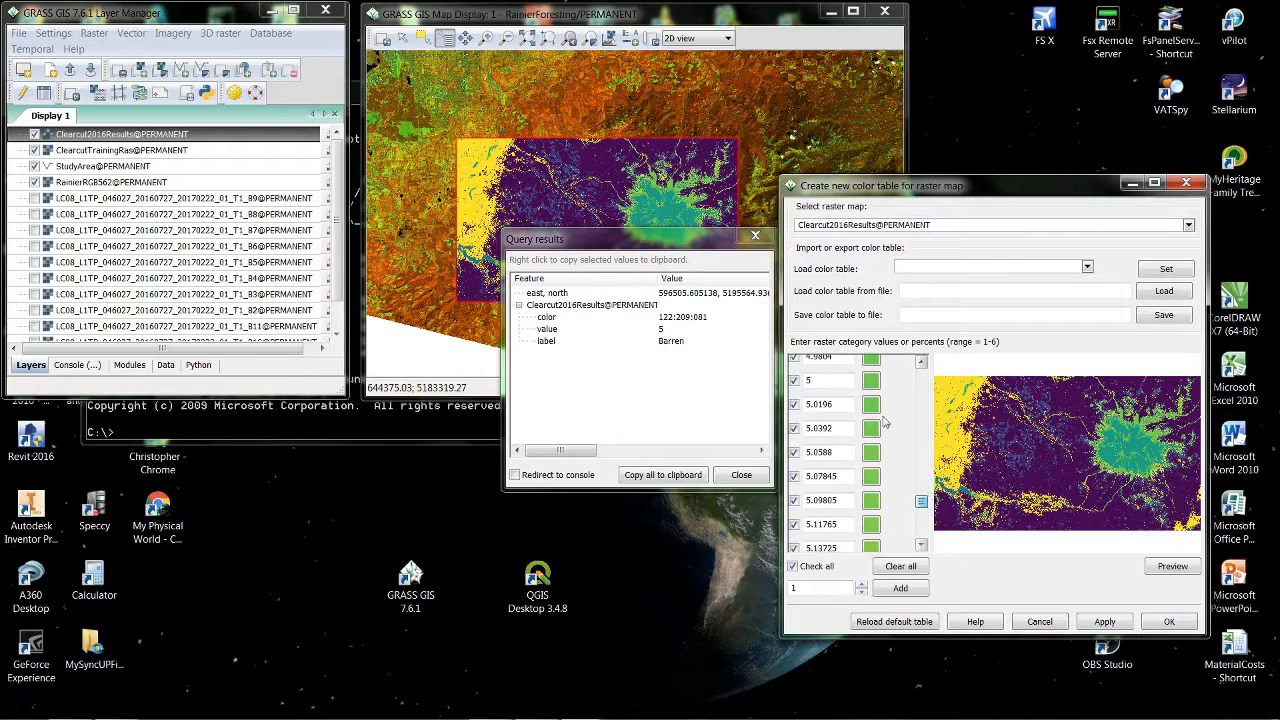
left_click(872, 381)
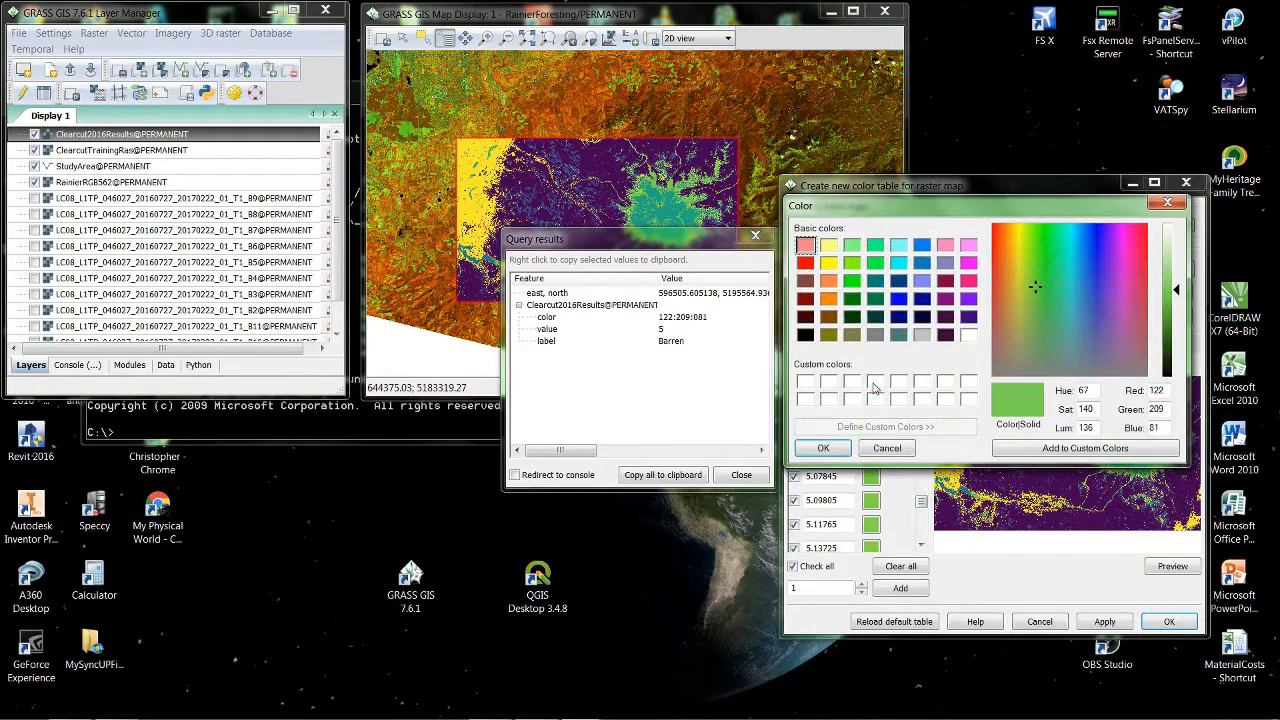
left_click(828, 298)
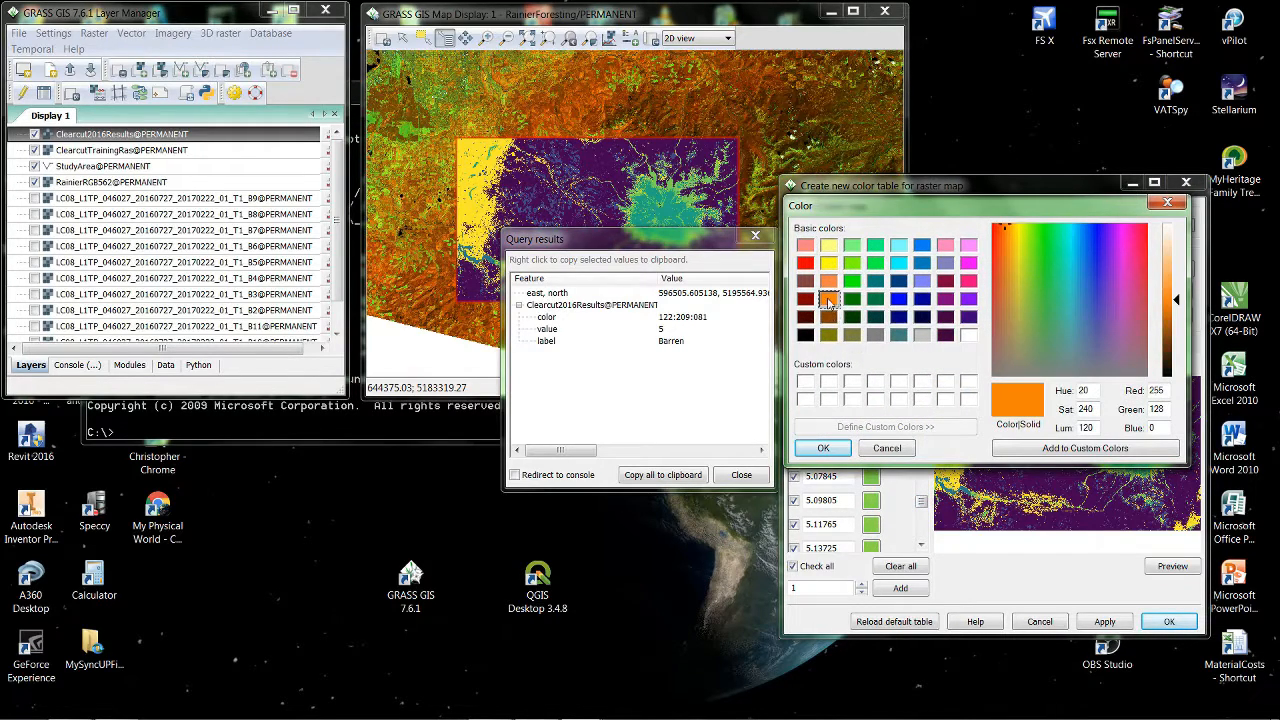
left_click(823, 449)
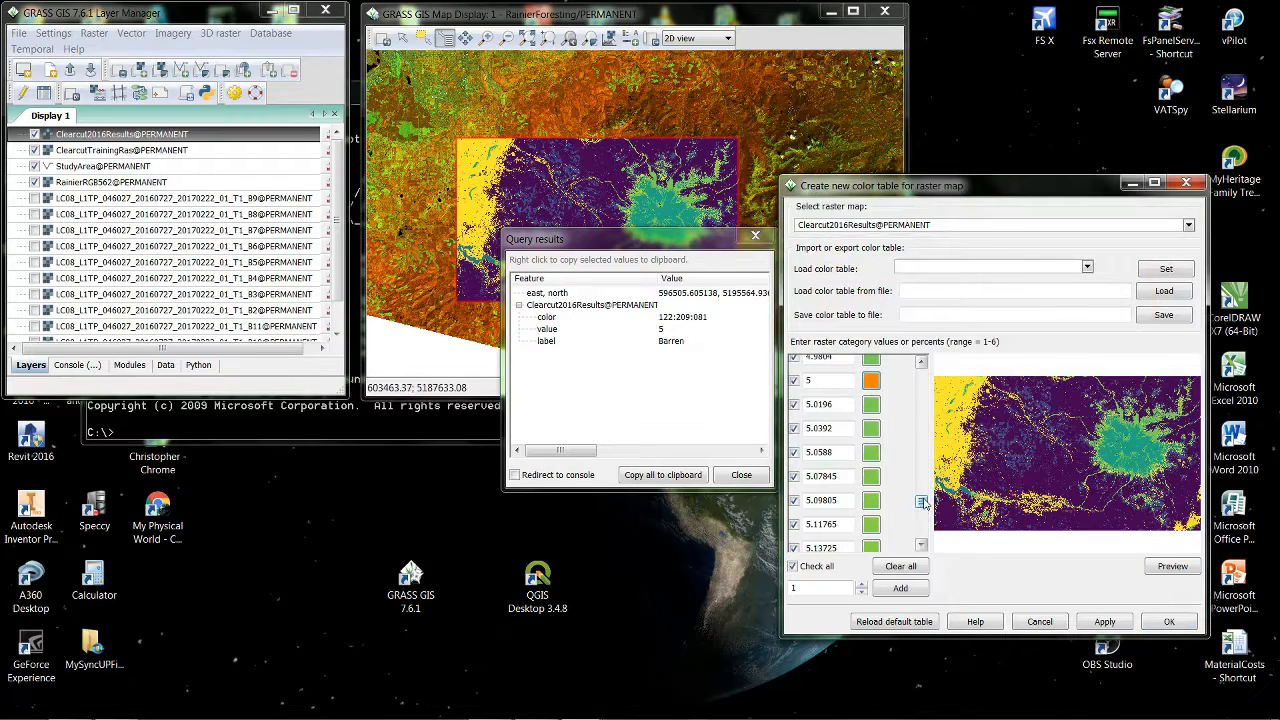
Set the color of category value 6 to light red (255, 128, 128).
left_click_drag(922, 502, 922, 532)
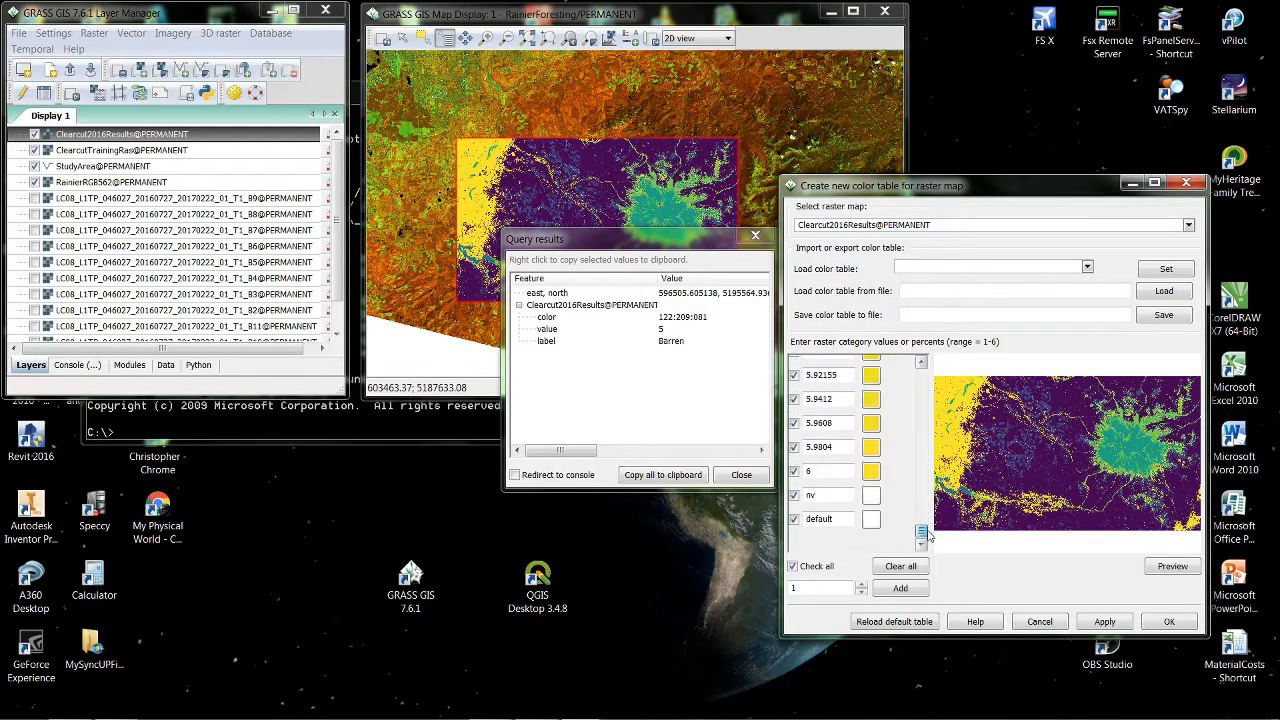
left_click(871, 471)
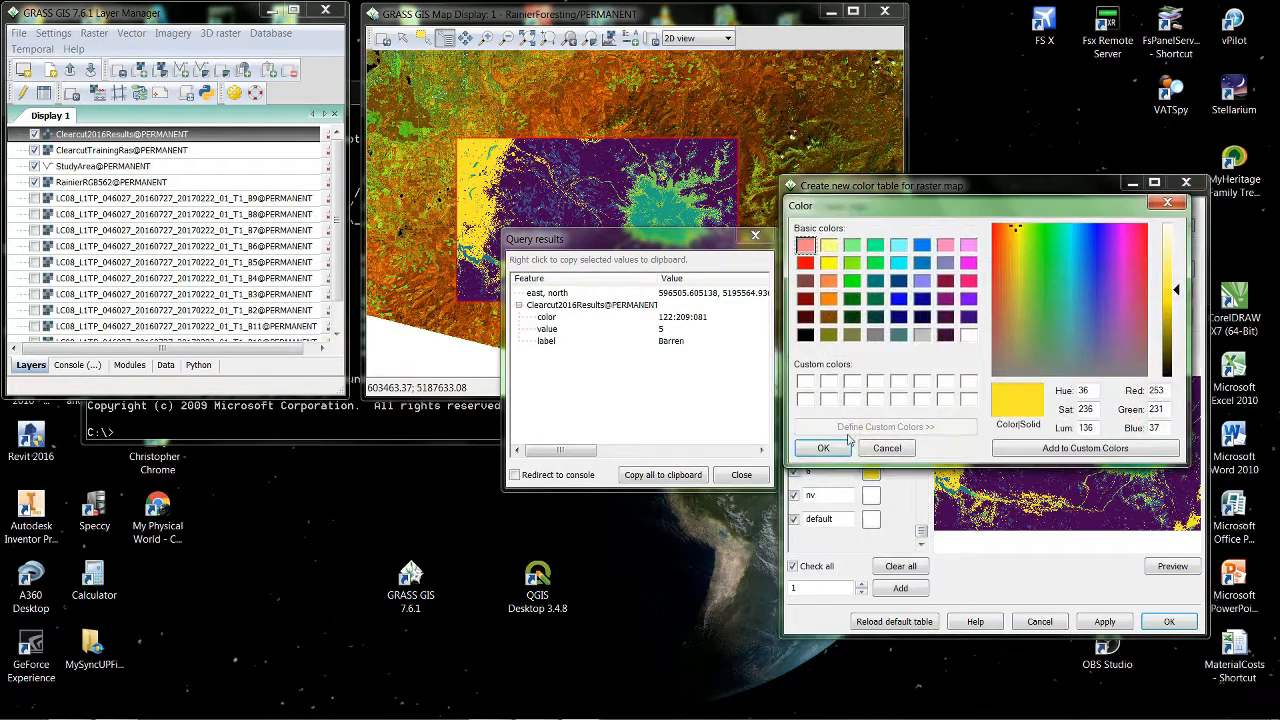
left_click(806, 246)
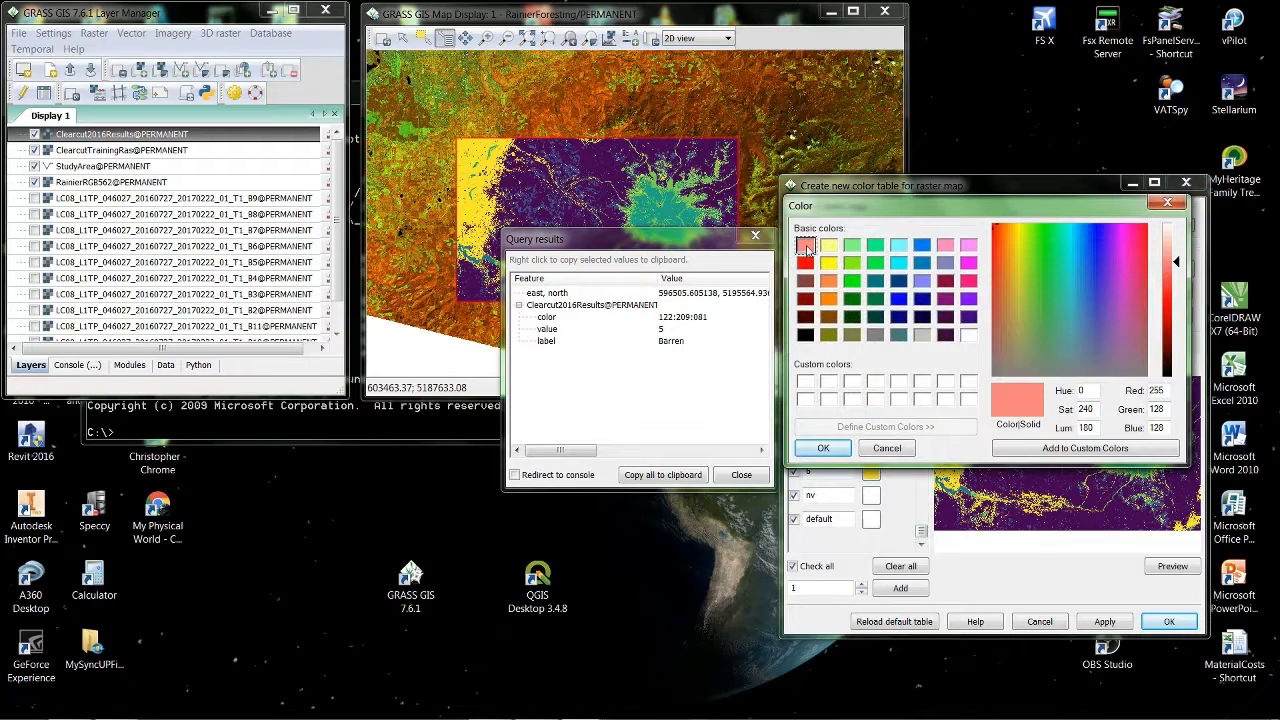
left_click(823, 449)
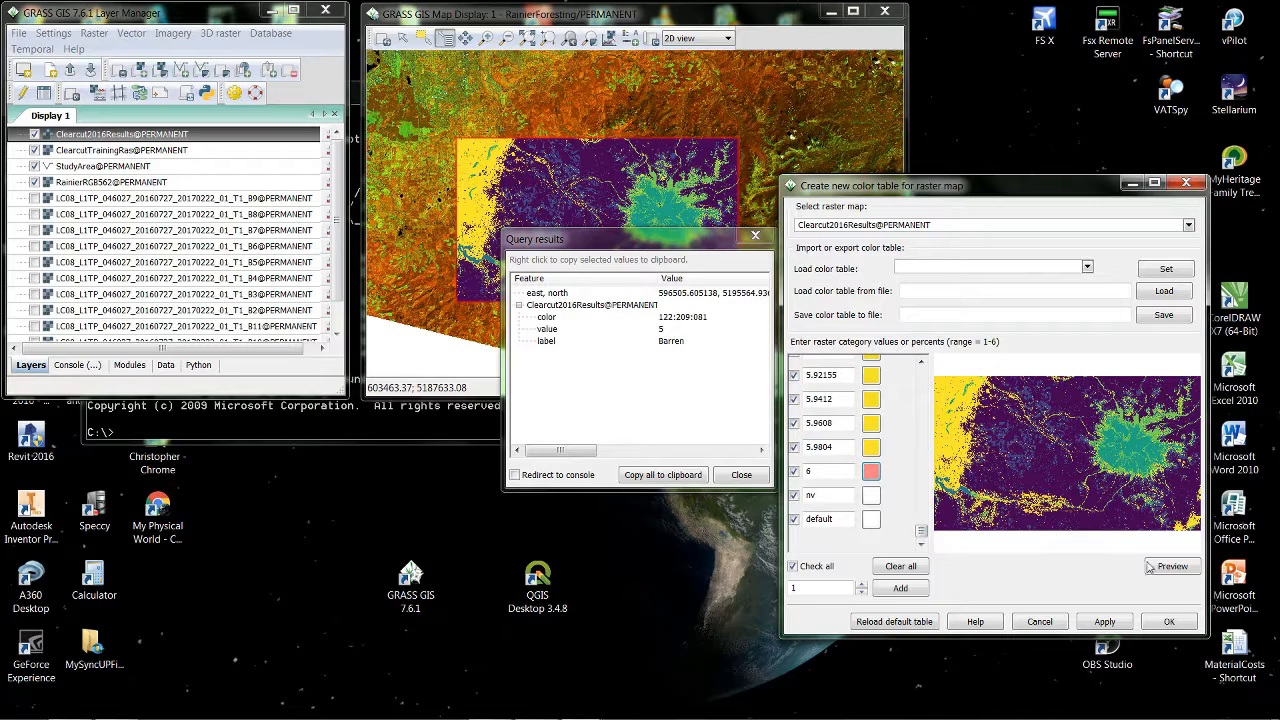
Apply the new color table to the Clearcut2016Results raster and close the color table and query results windows.
left_click(1105, 622)
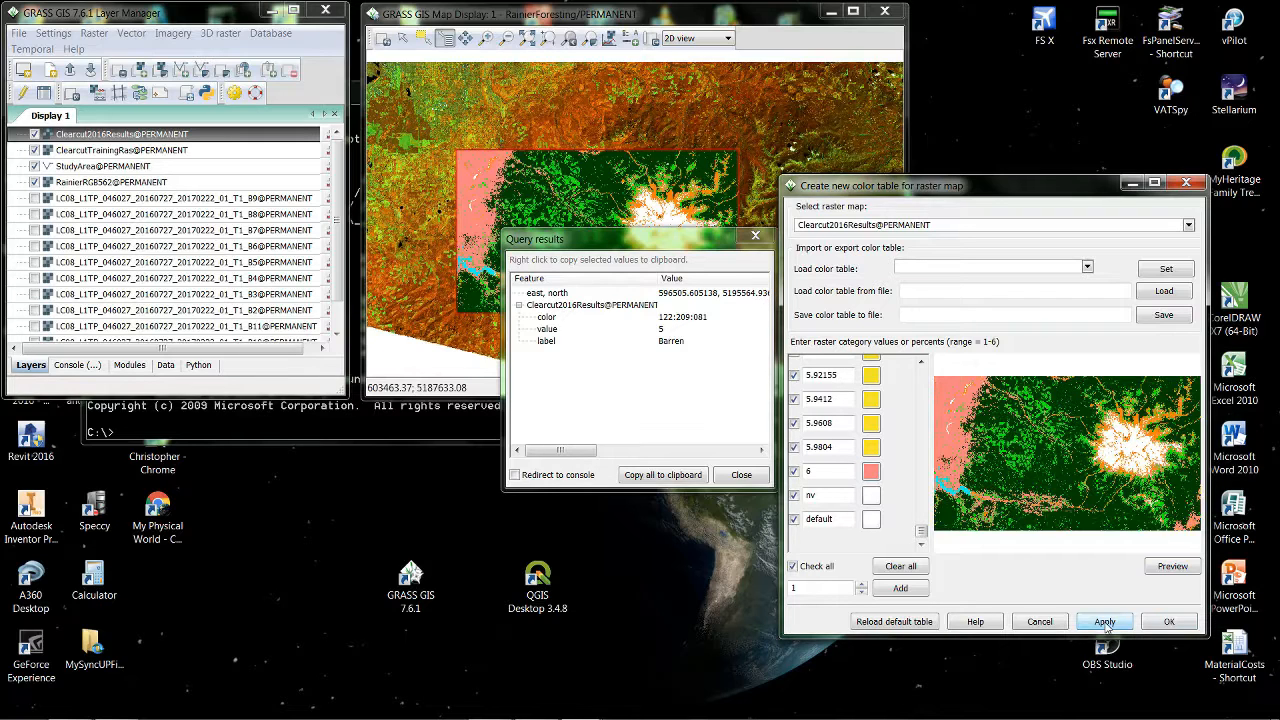
left_click(1168, 622)
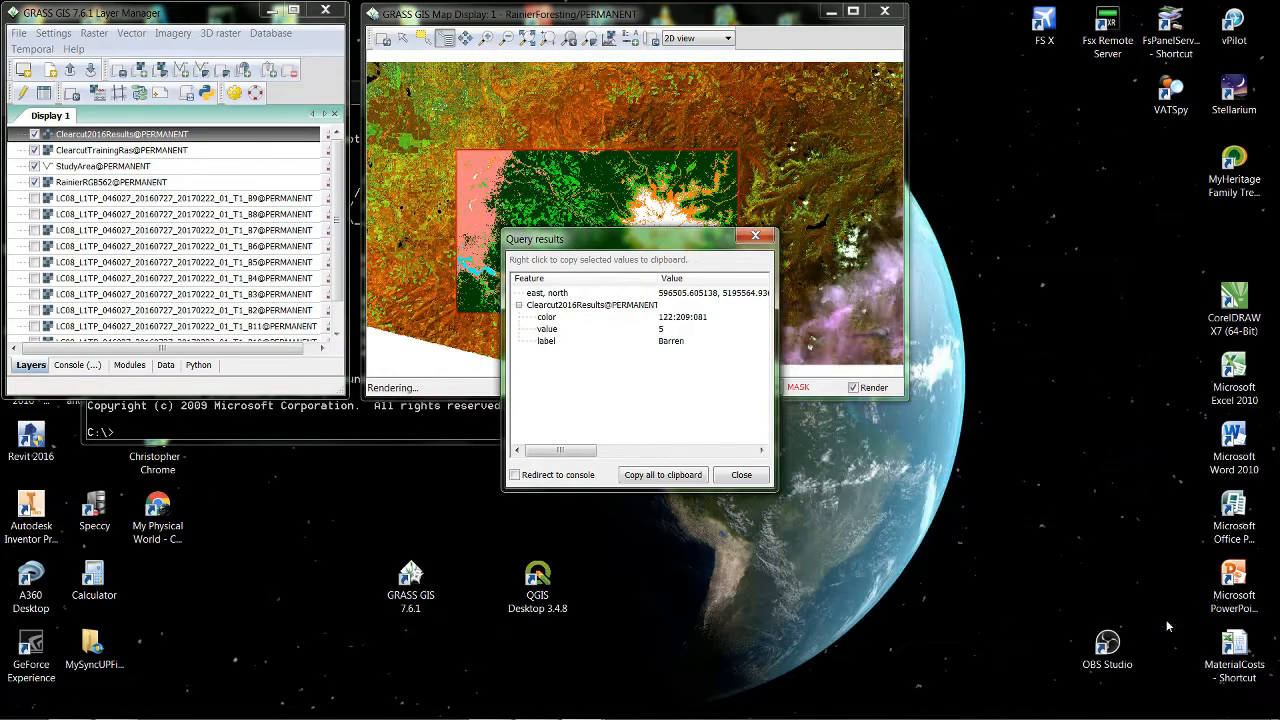
left_click(740, 476)
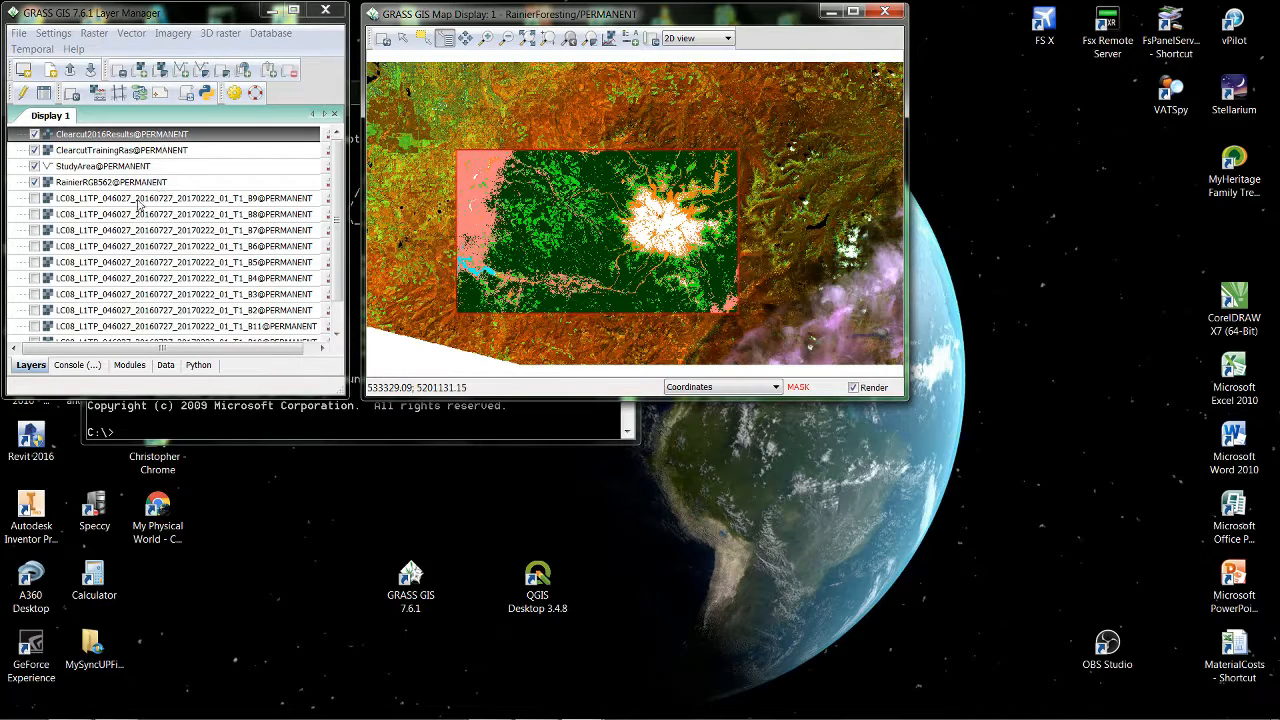
Set up an export of the Clearcut2016Results raster to D:\GISData\Clearcut2016, and close the export dialog without running it.
right_click(112, 139)
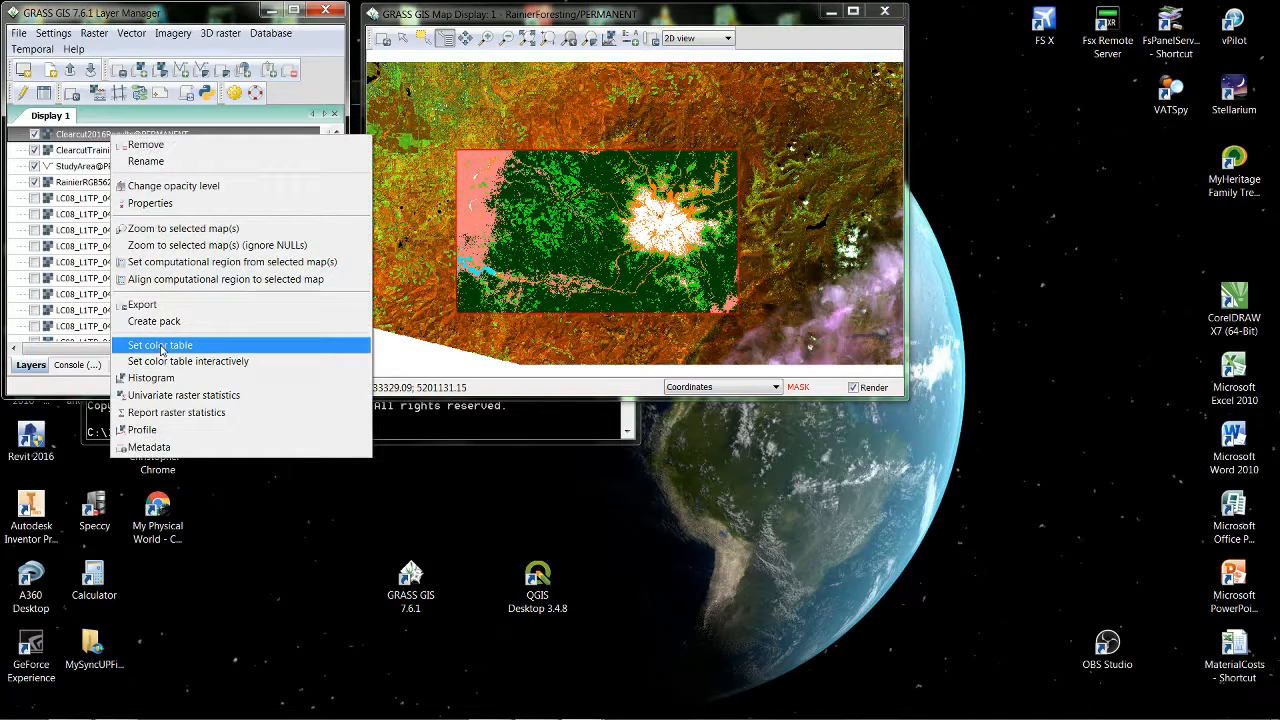
left_click(145, 305)
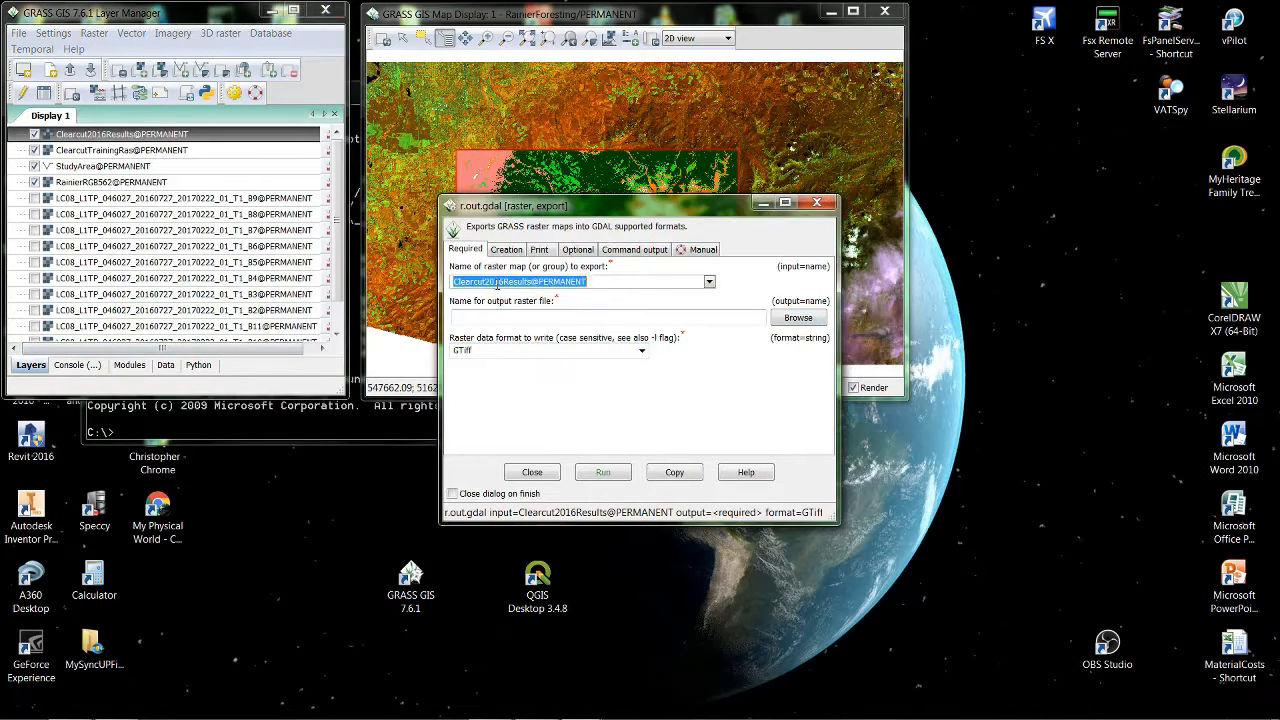
left_click(803, 320)
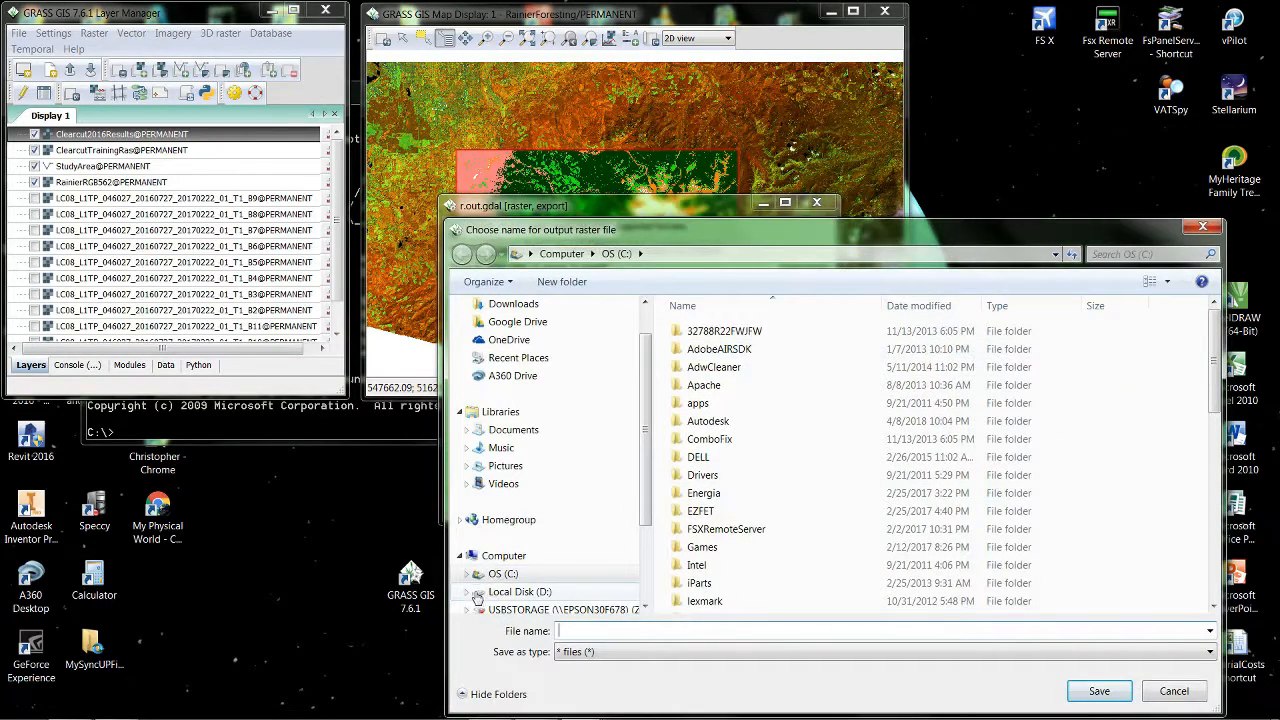
left_click(468, 592)
scroll(594, 443, "down", 4)
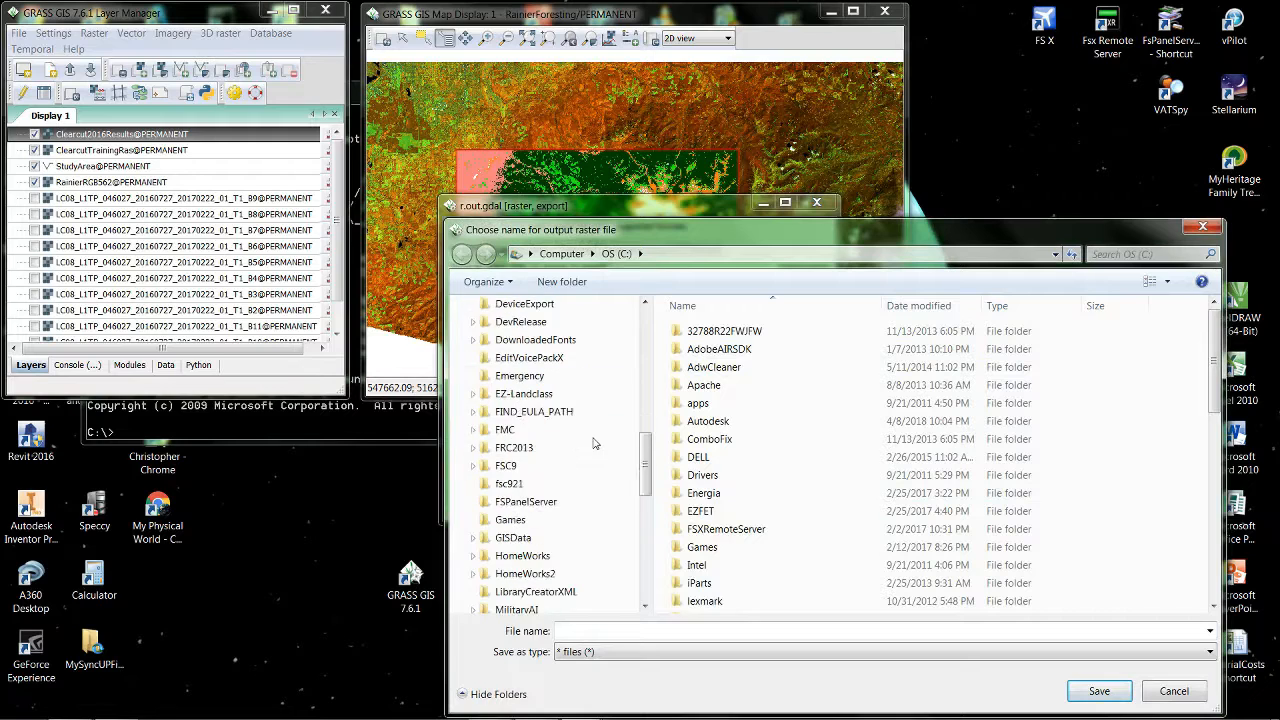
left_click(514, 538)
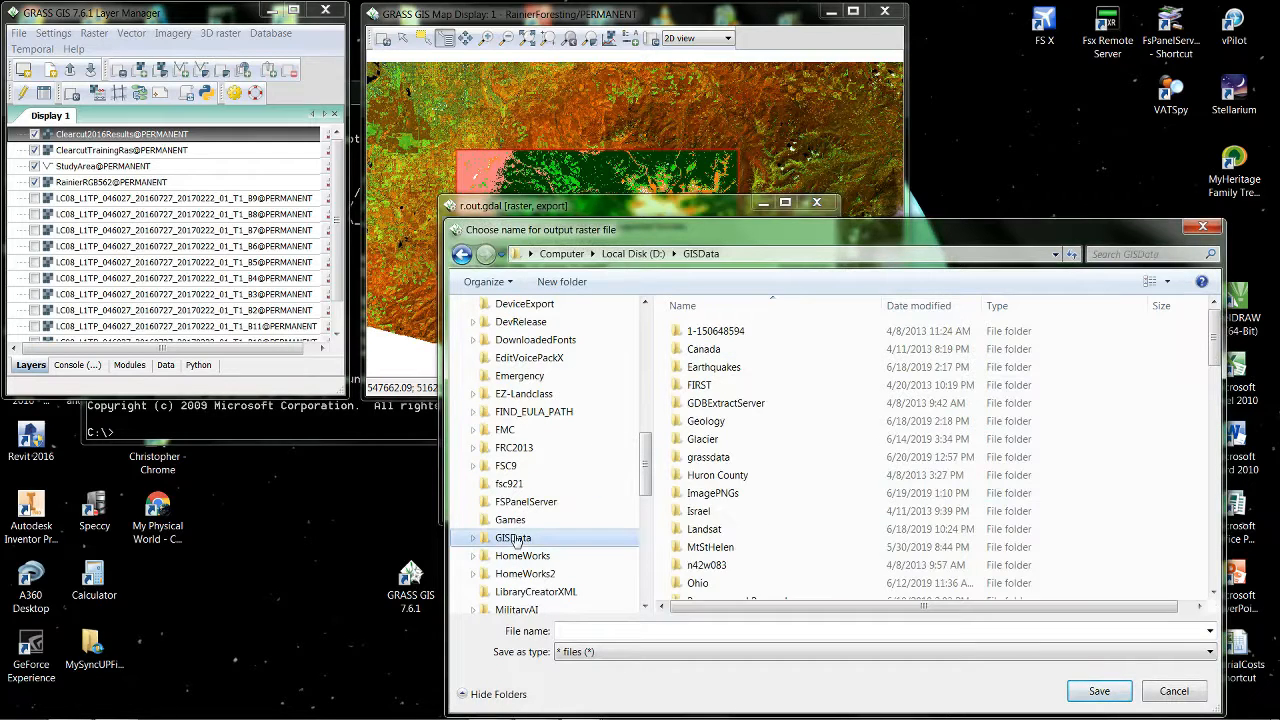
left_click(562, 631)
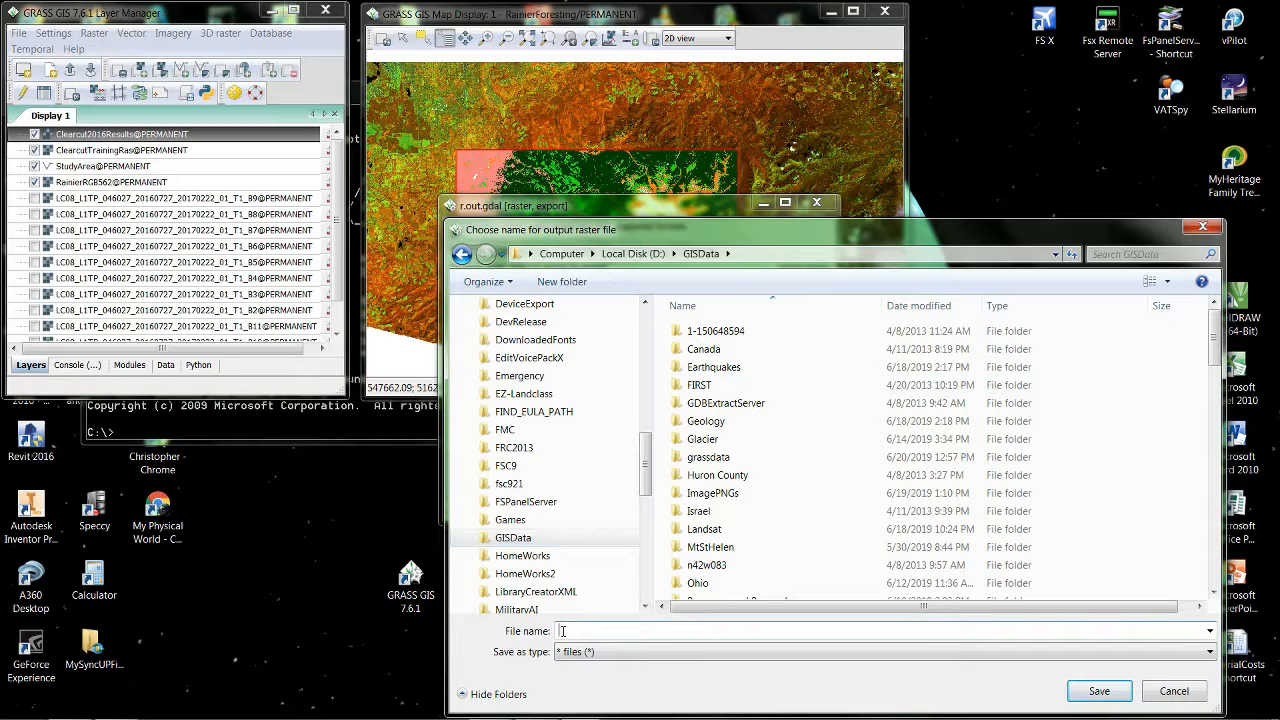
type("Clear")
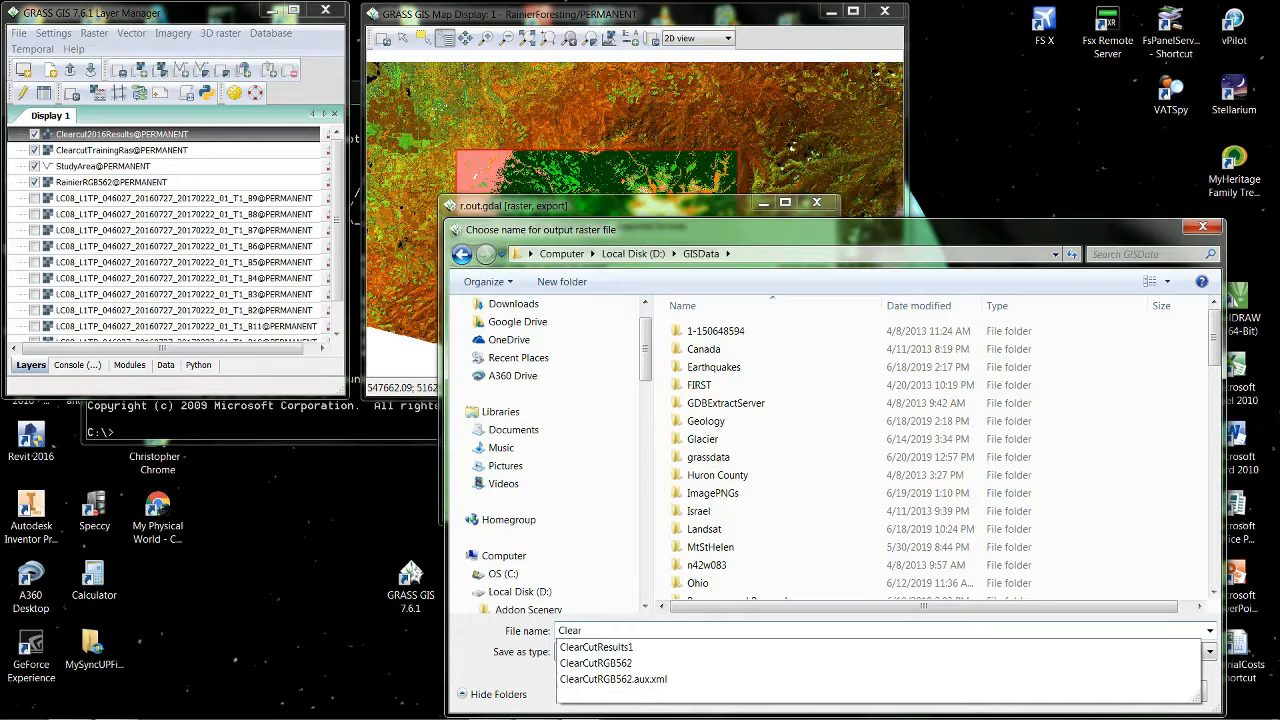
type("cut2016")
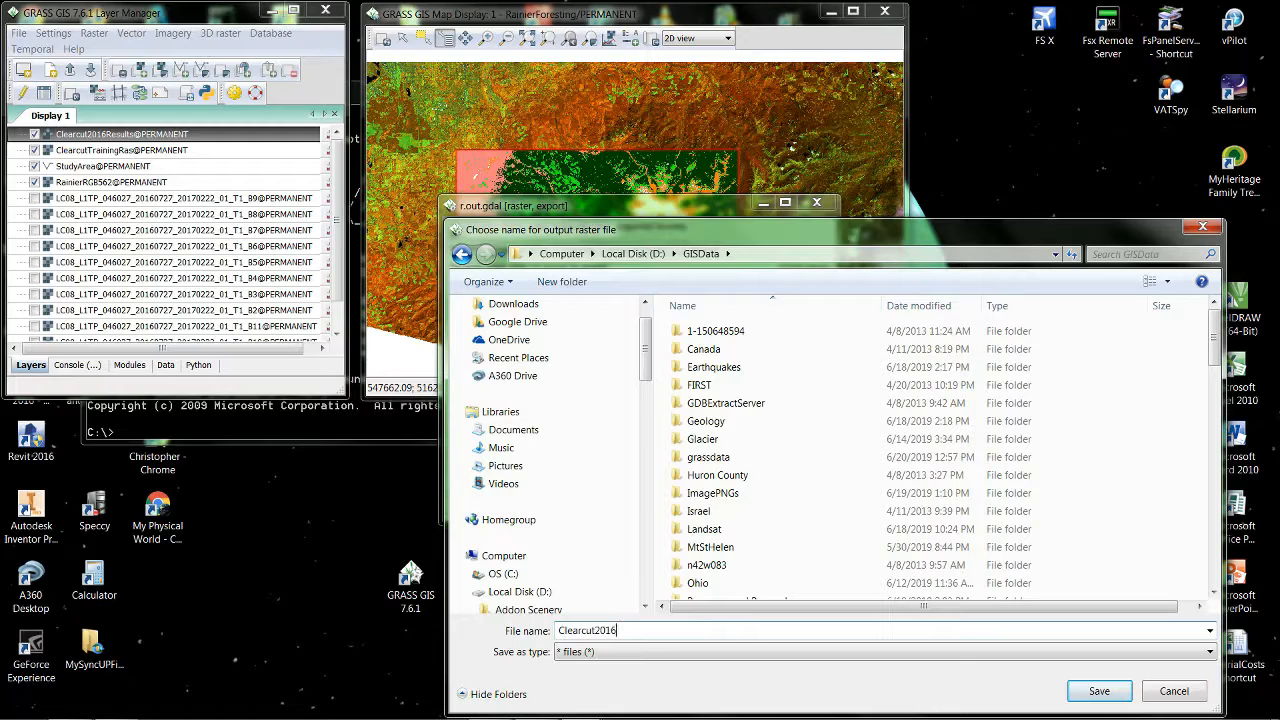
left_click(1099, 691)
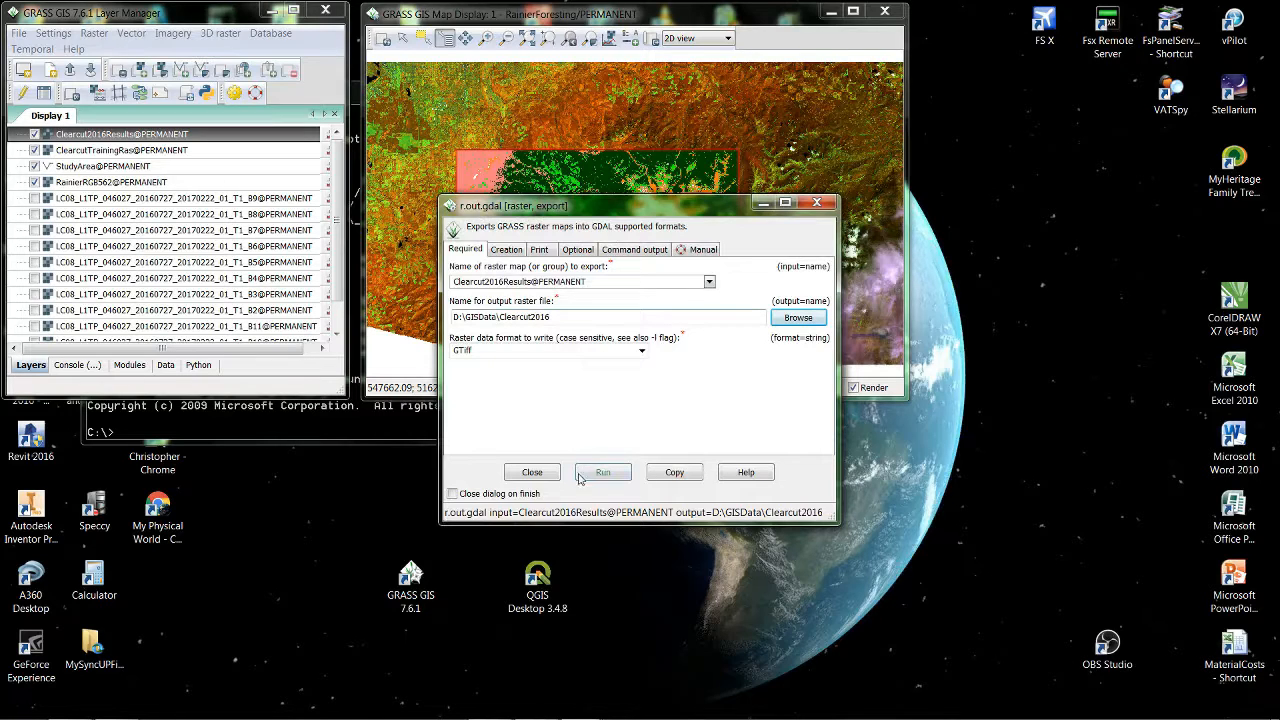
left_click(532, 472)
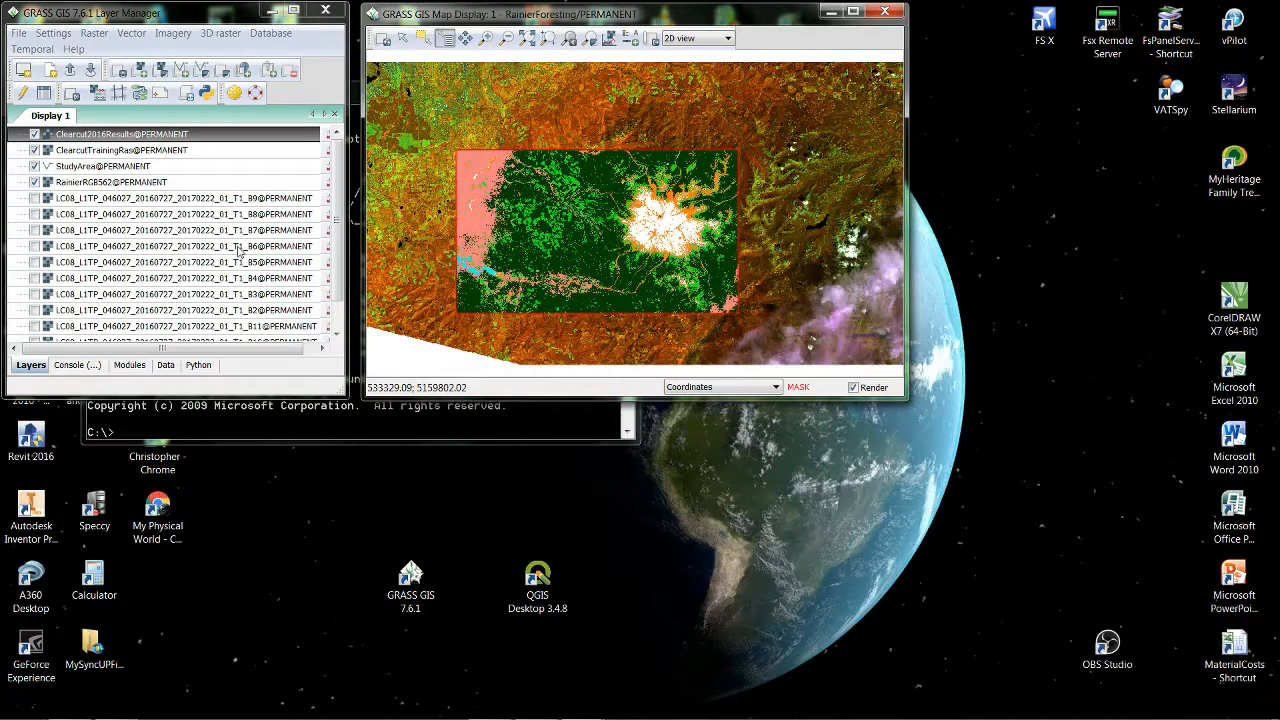
Start an export of the RainierRGB562 raster and choose D:\GISData as the folder for the output file.
left_click(108, 185)
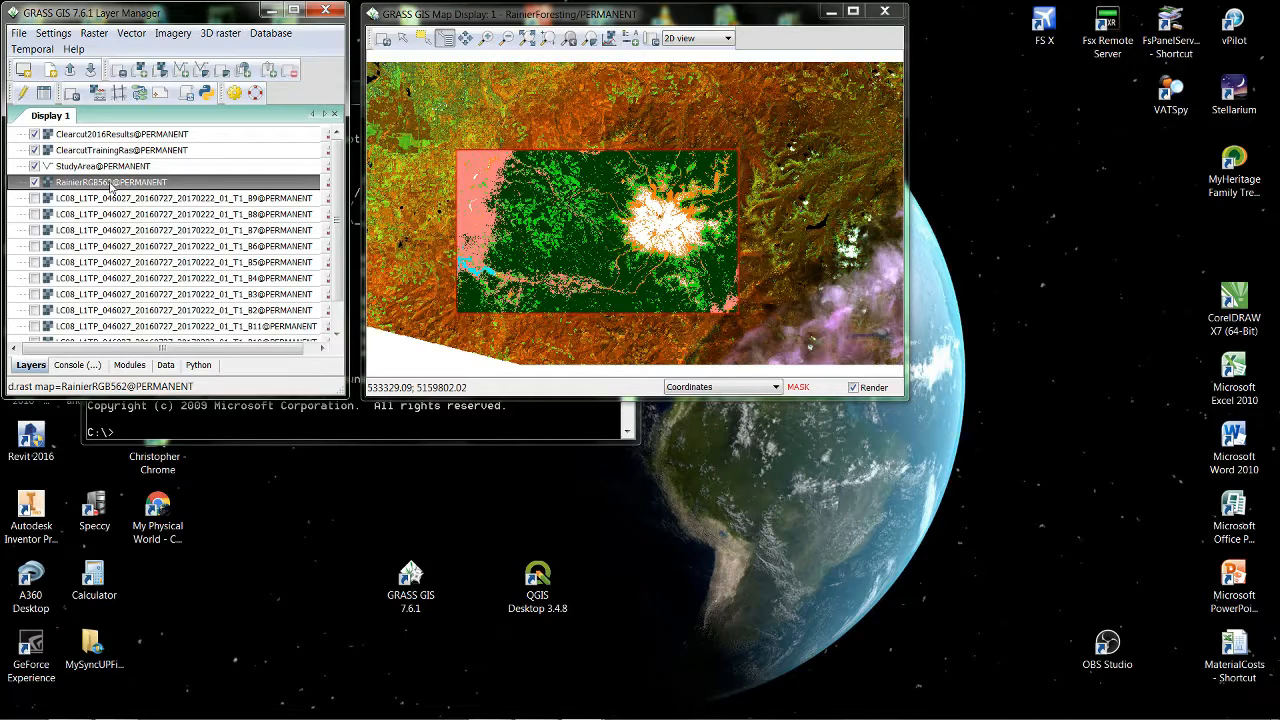
right_click(112, 187)
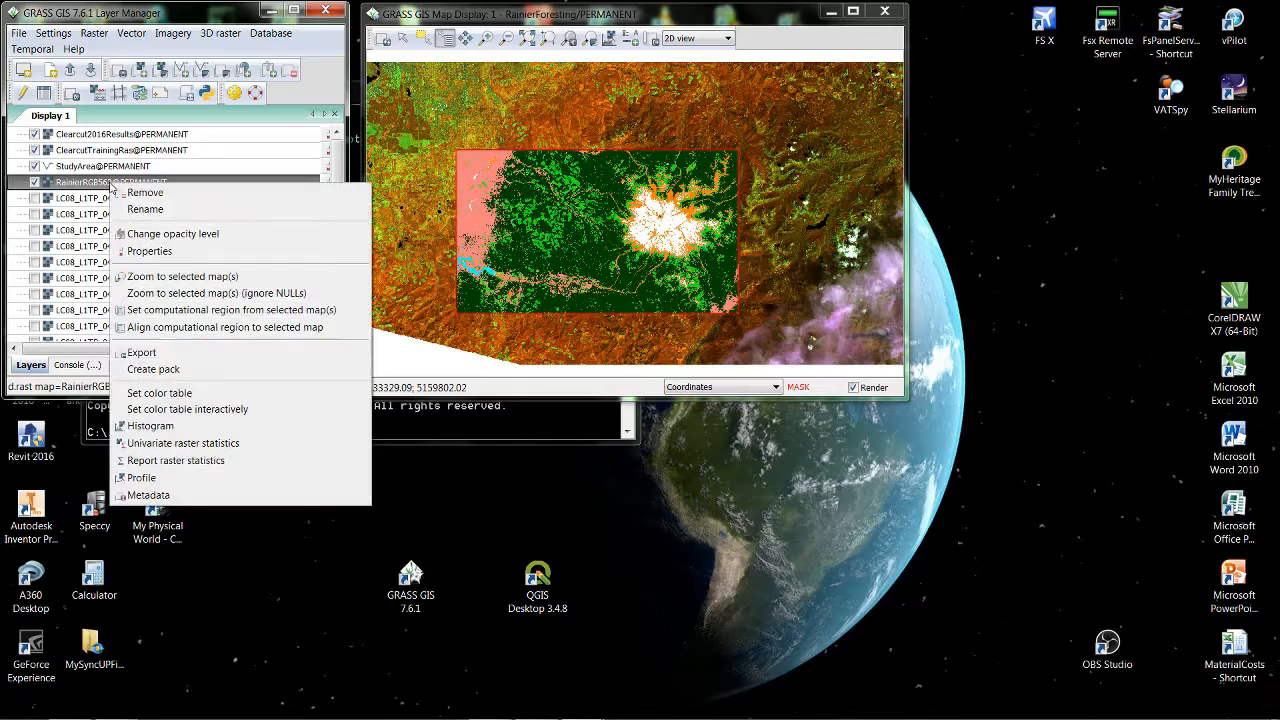
left_click(152, 355)
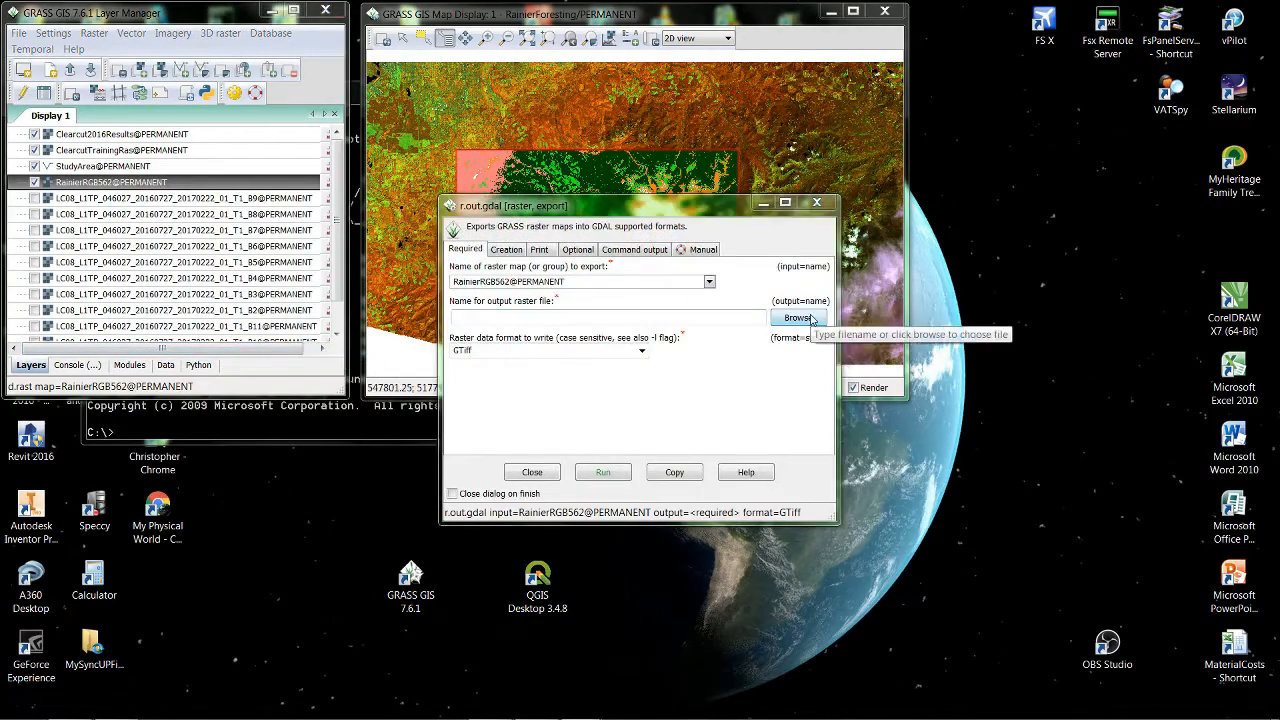
left_click(811, 318)
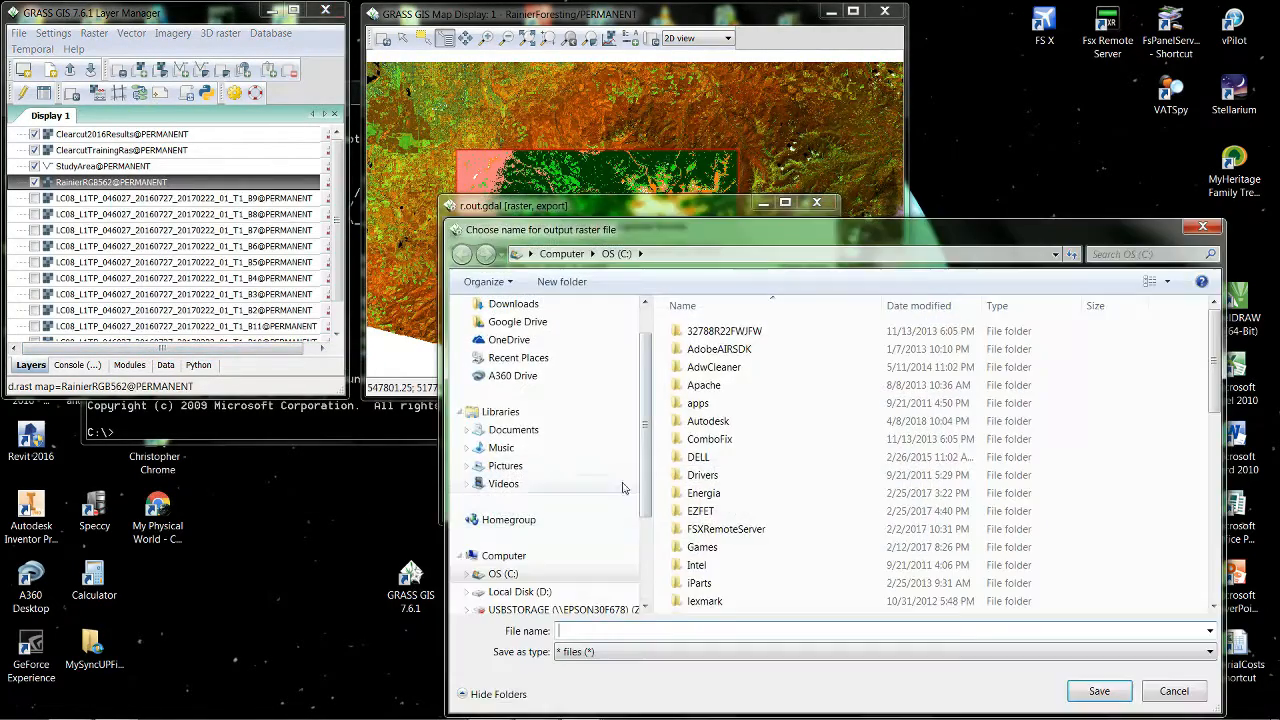
left_click(467, 592)
scroll(545, 485, "down", 5)
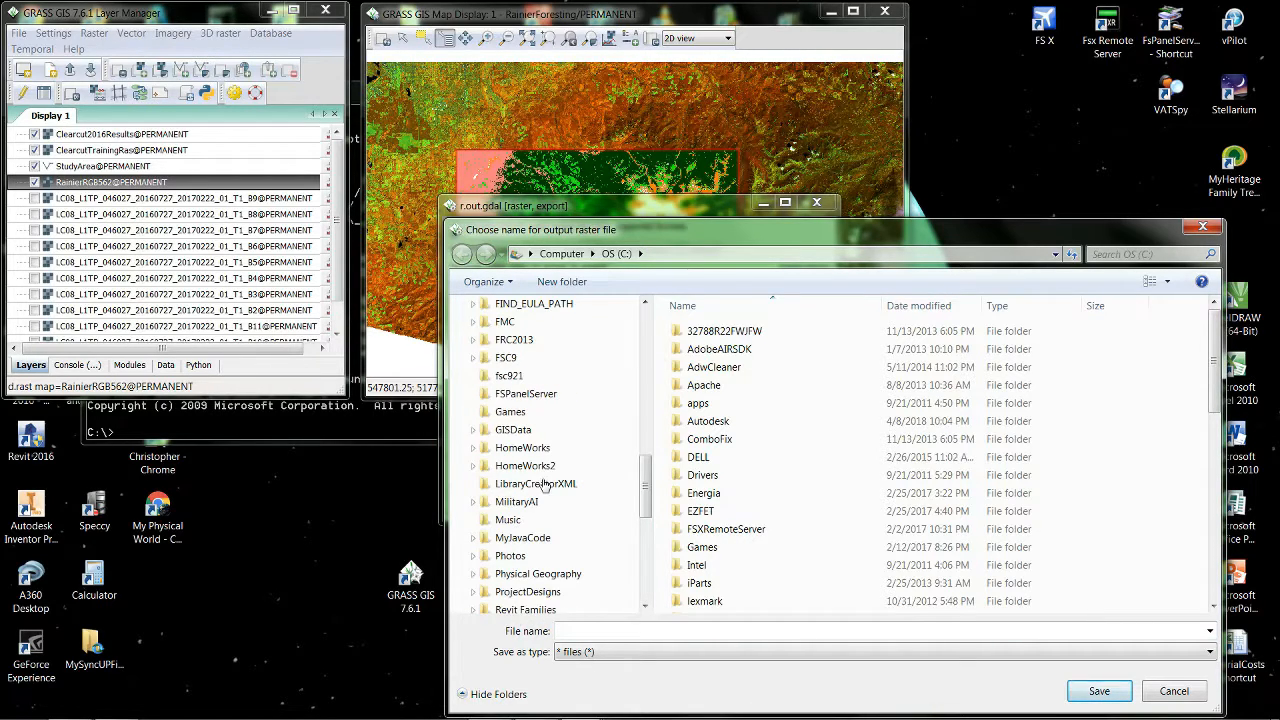
left_click(520, 431)
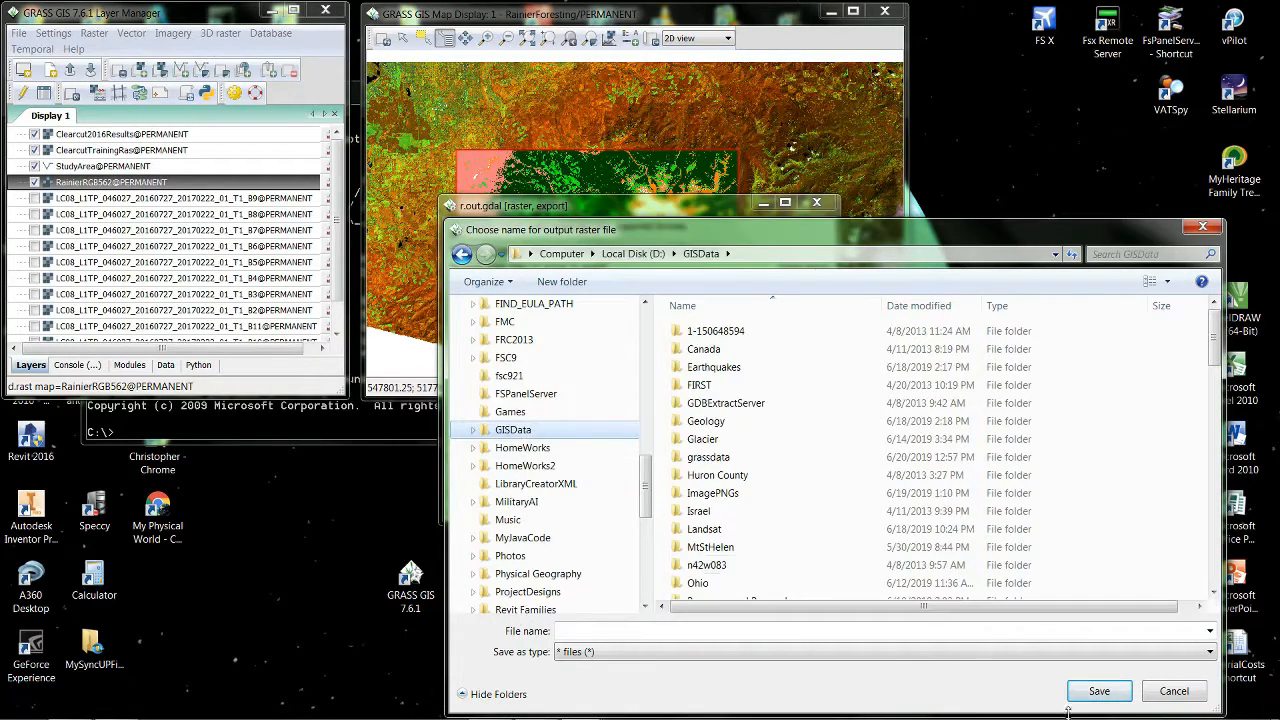
Name the output file Rainier562, run the export in GTiff format and close the export dialog.
left_click(566, 631)
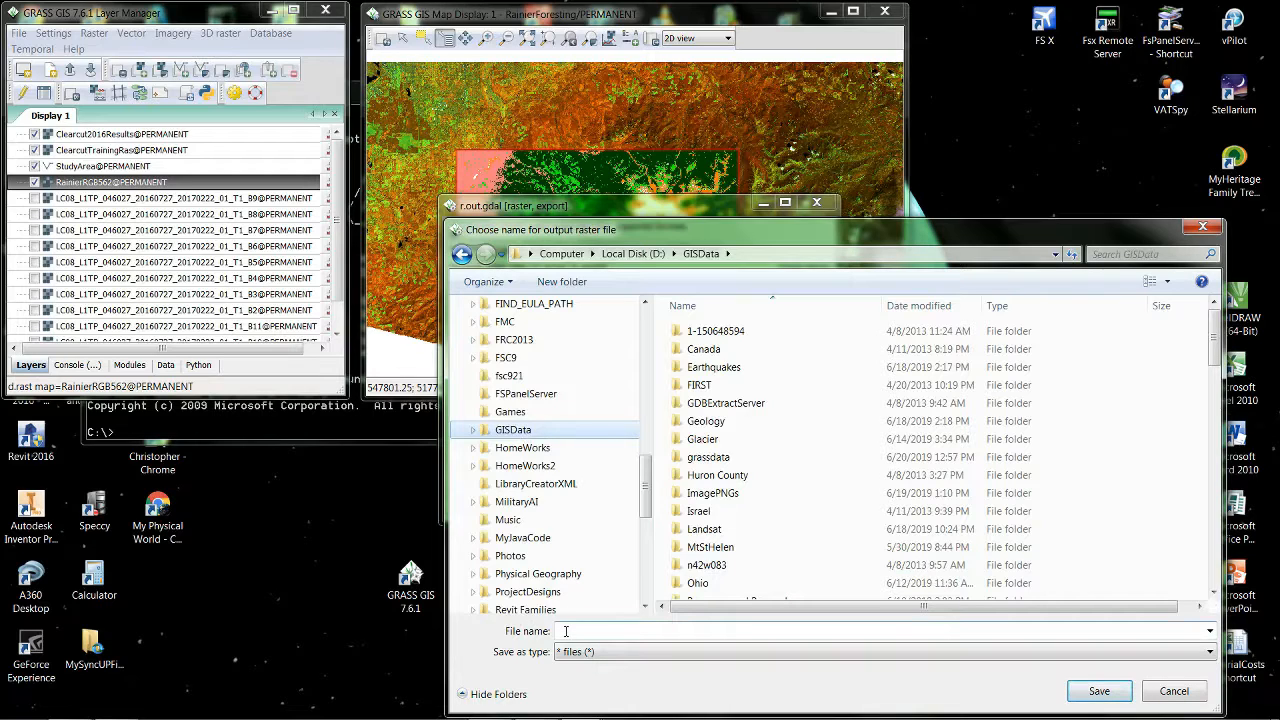
left_click(566, 631)
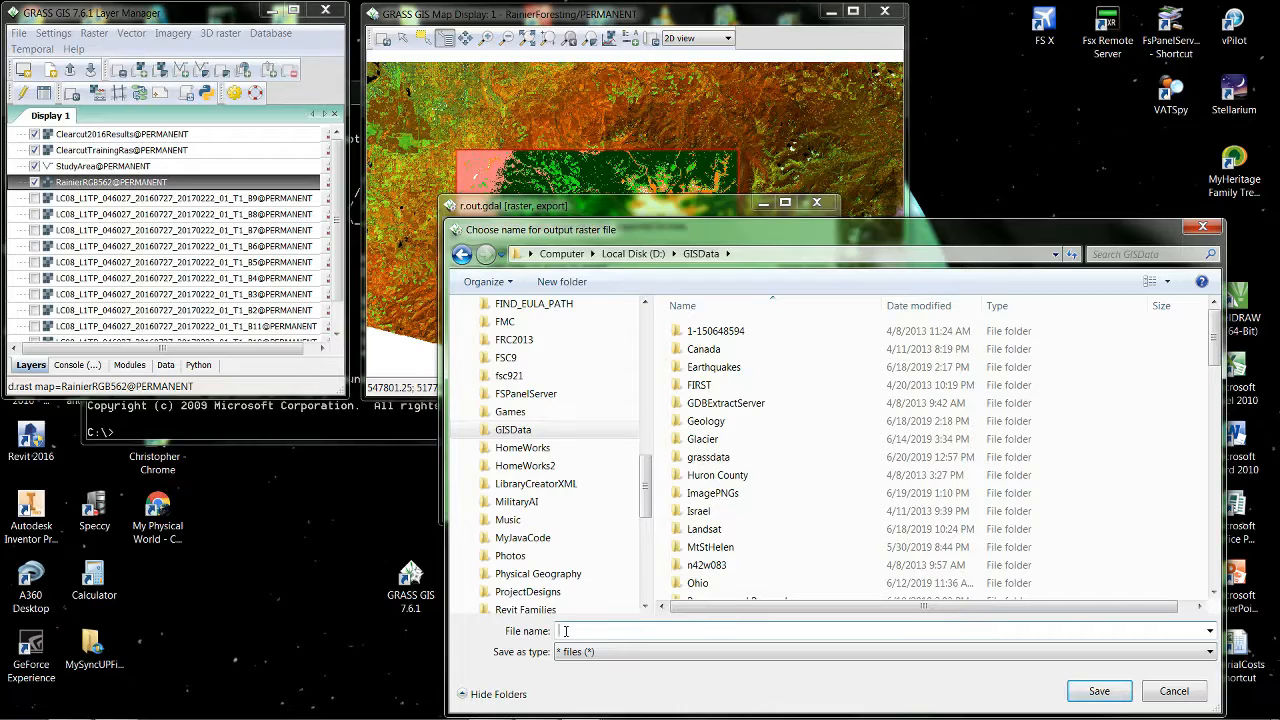
type("Rainier562")
left_click(1098, 690)
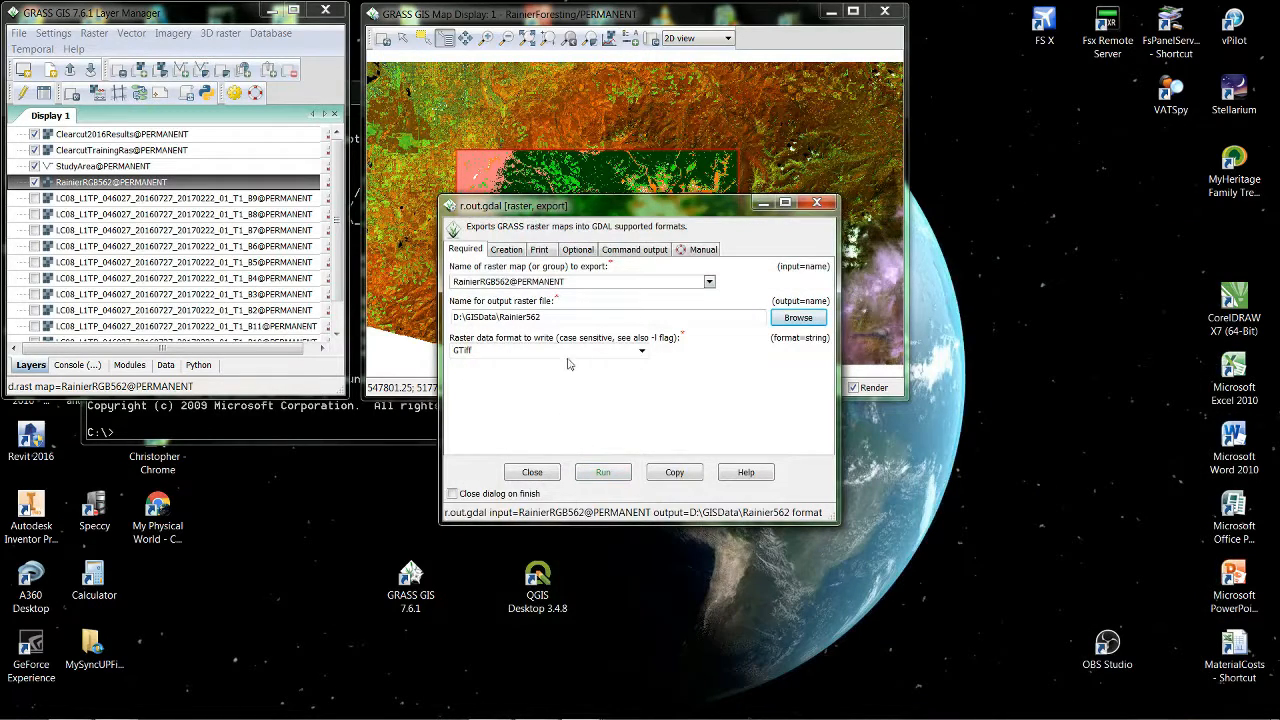
left_click(610, 472)
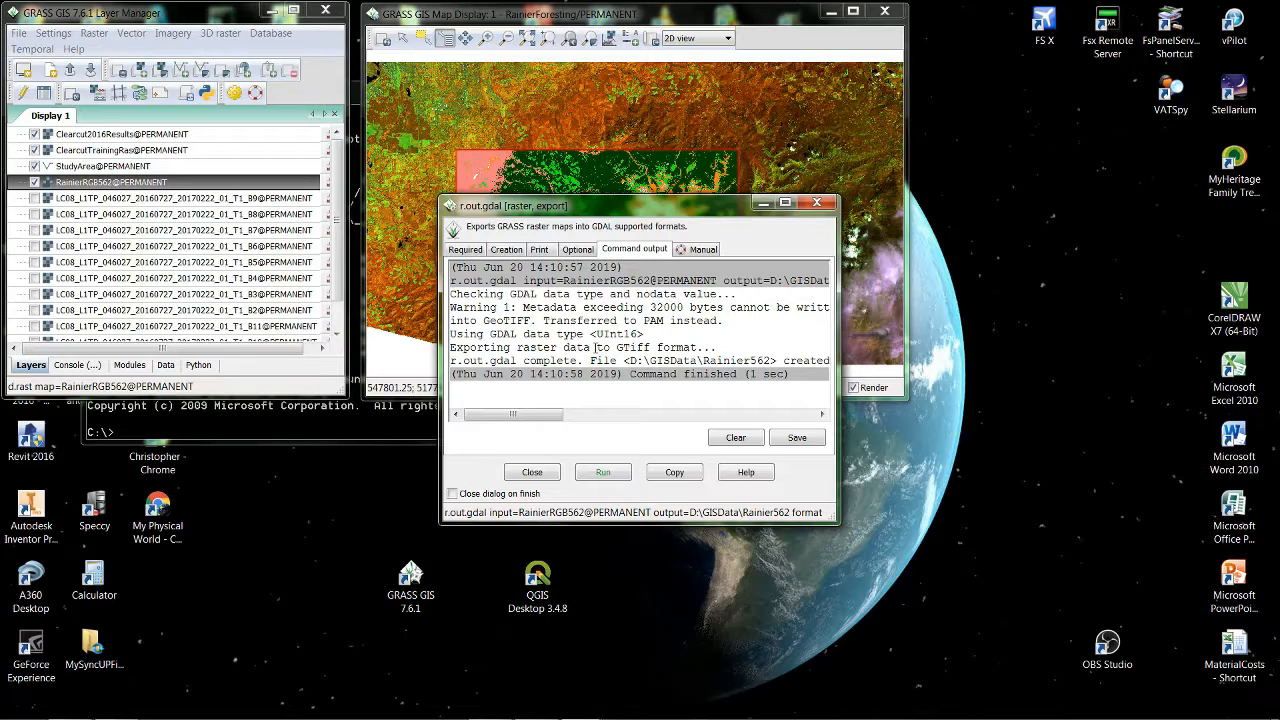
left_click(530, 473)
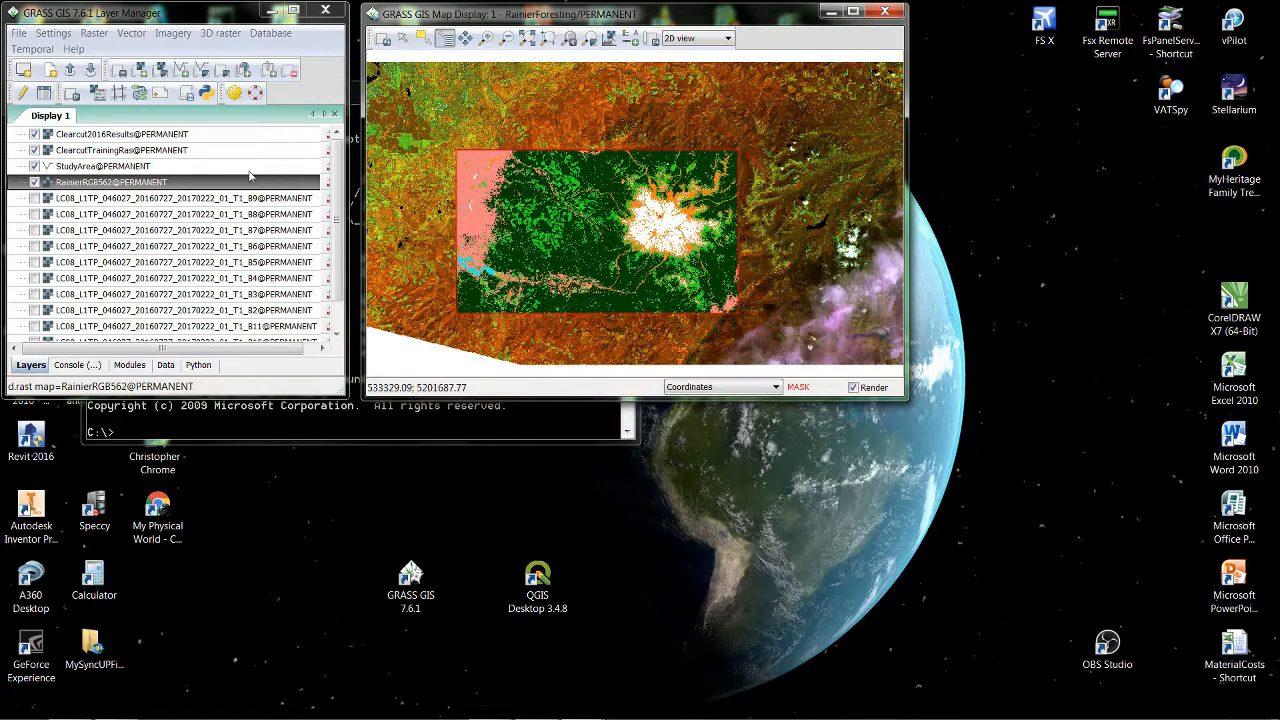
Report the raster statistics of the Clearcut2016Results raster and enlarge the Layer Manager window to fit the report.
left_click(125, 135)
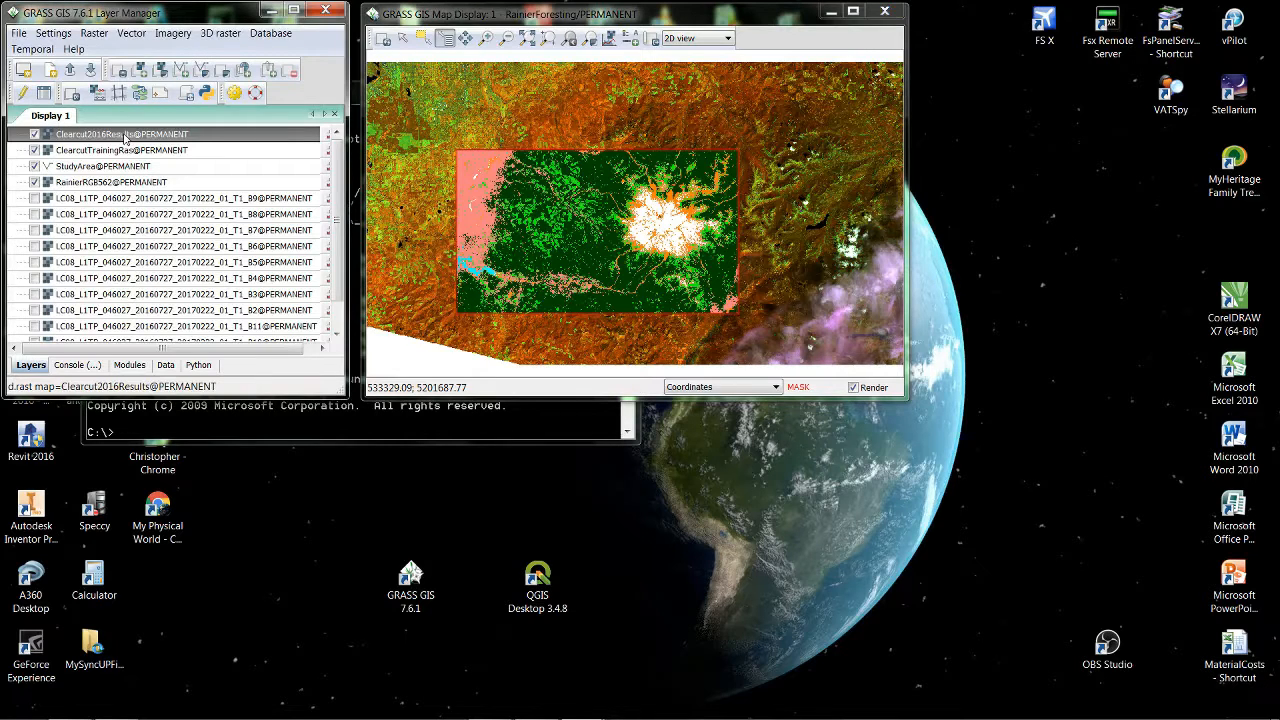
right_click(125, 137)
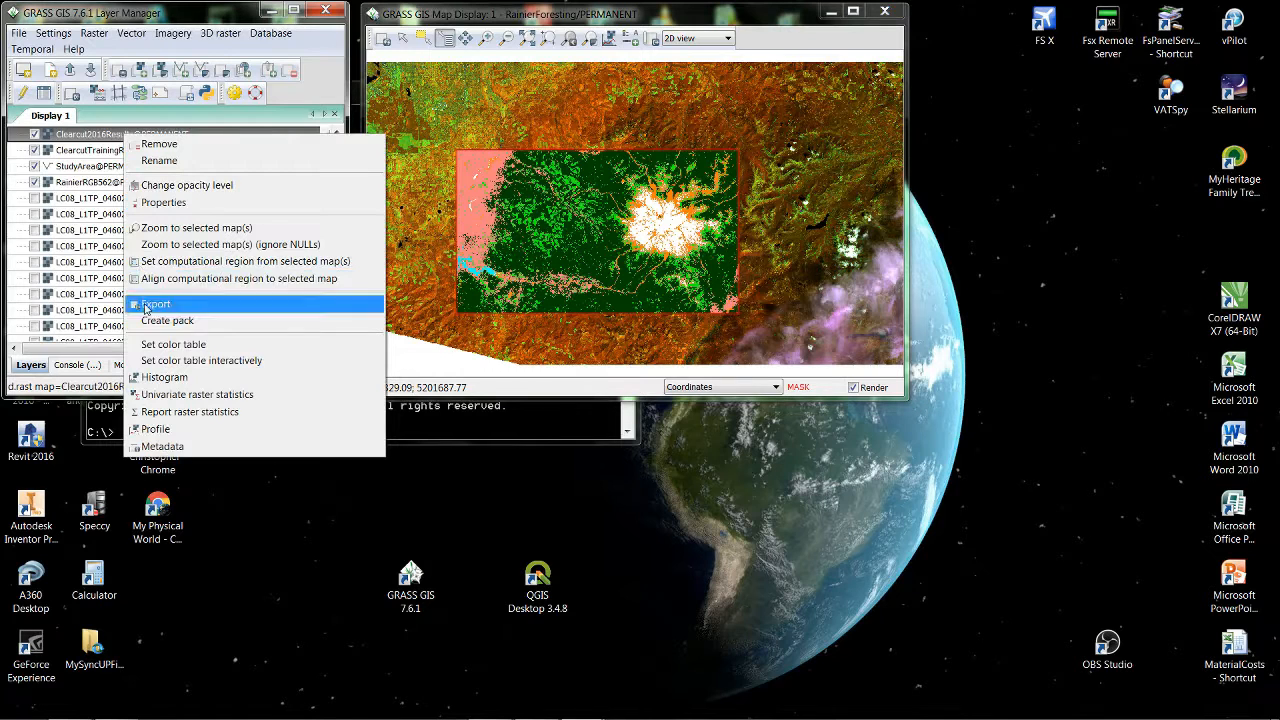
left_click(209, 412)
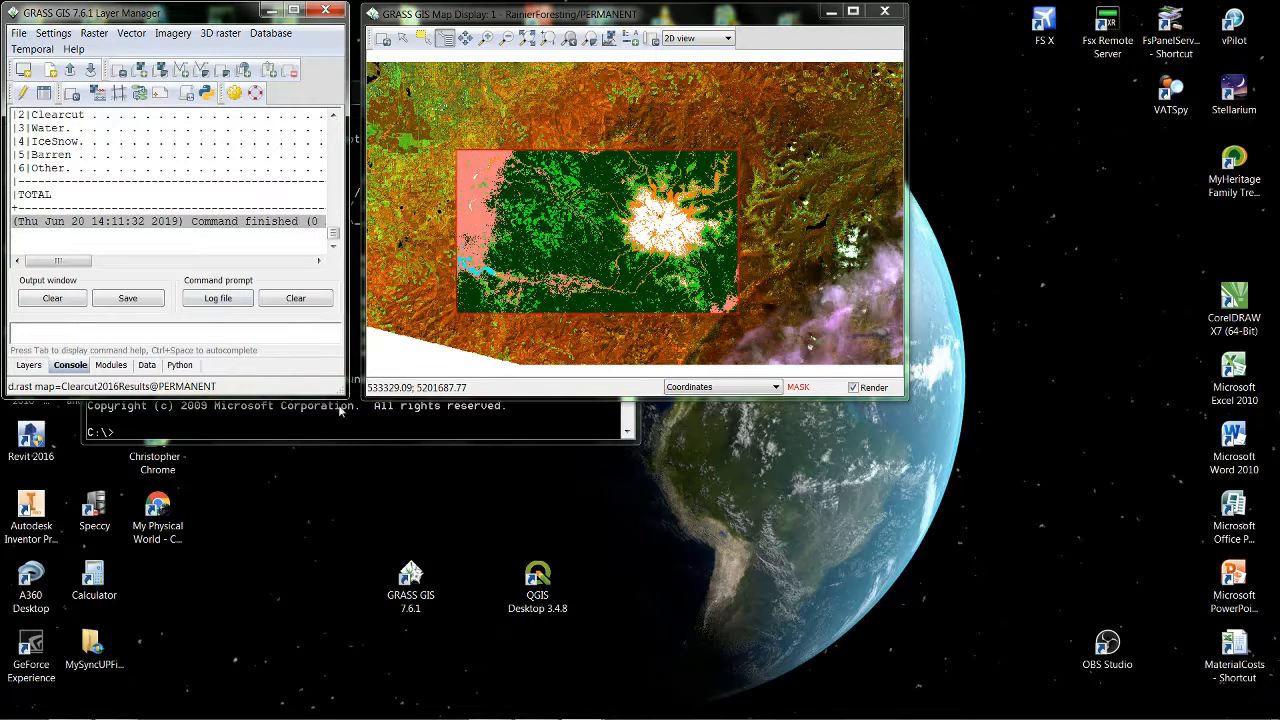
left_click_drag(348, 398, 434, 508)
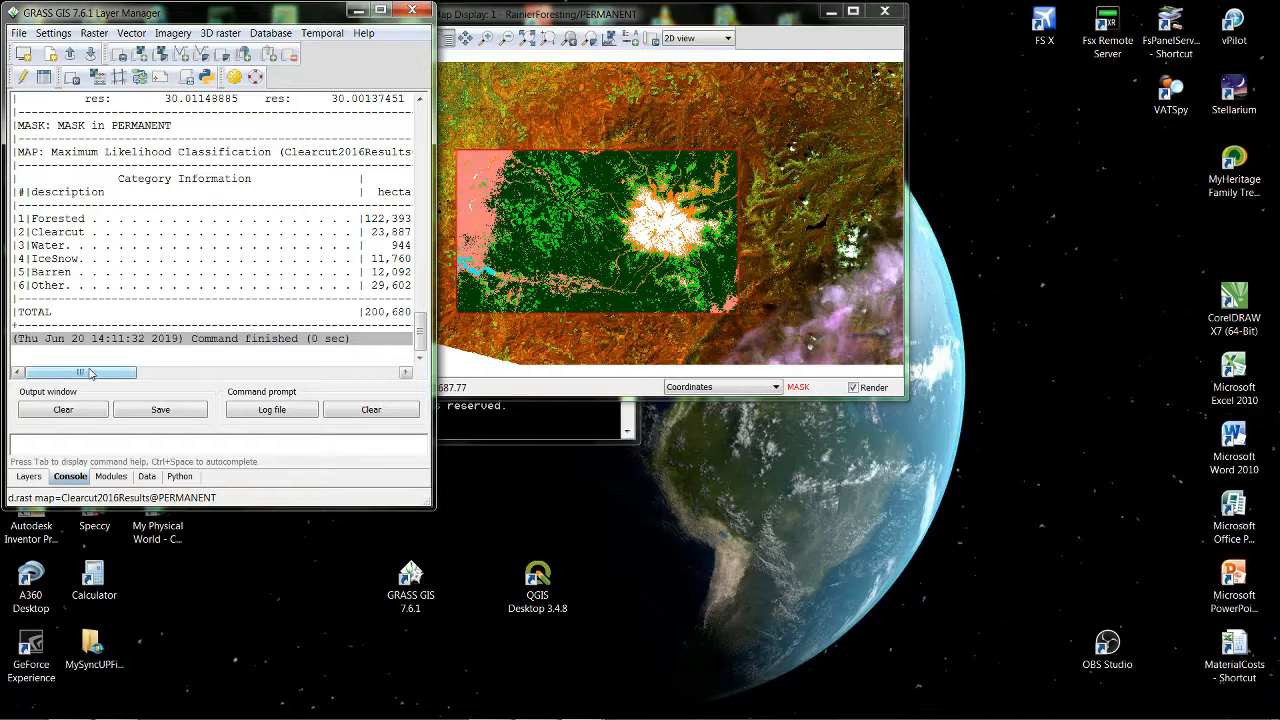
Examine the hectares, cell count and percent cover of each class in the report, dismiss the Windows color scheme prompt, and return to the layer list.
left_click_drag(91, 373, 143, 373)
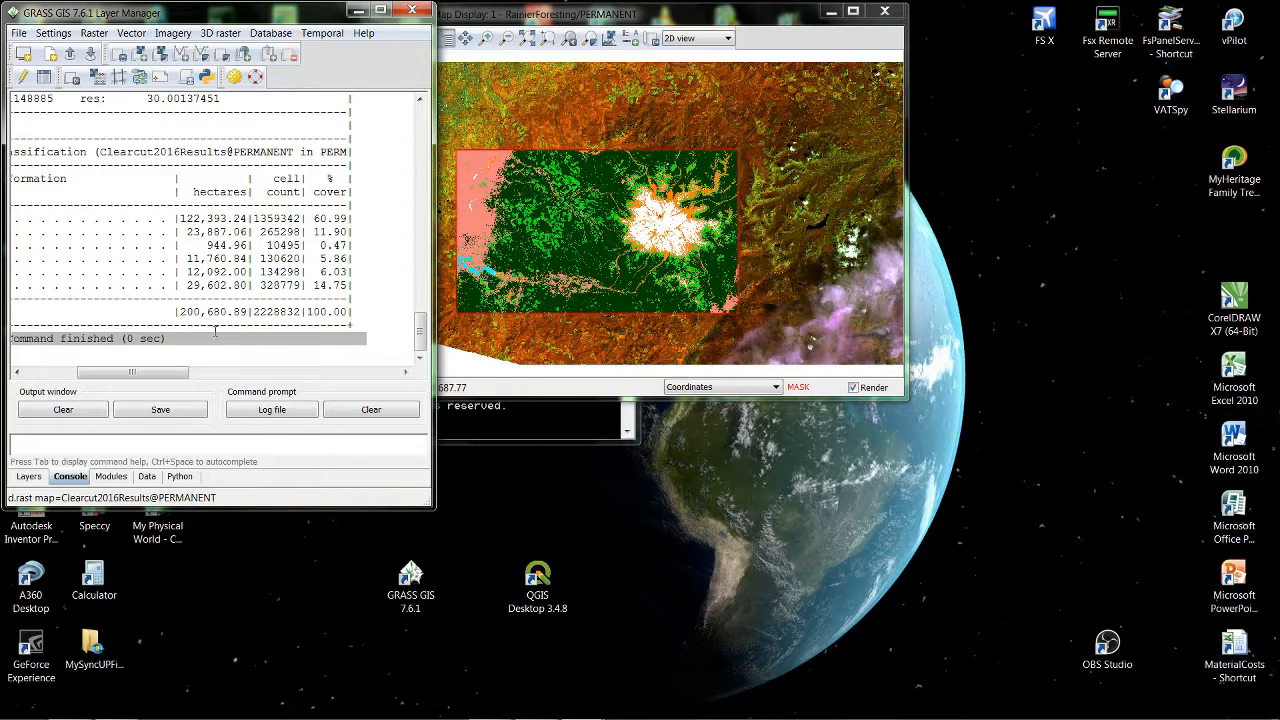
mouse_move(176, 374)
left_mouse_down()
mouse_move(127, 375)
mouse_move(153, 375)
left_mouse_up()
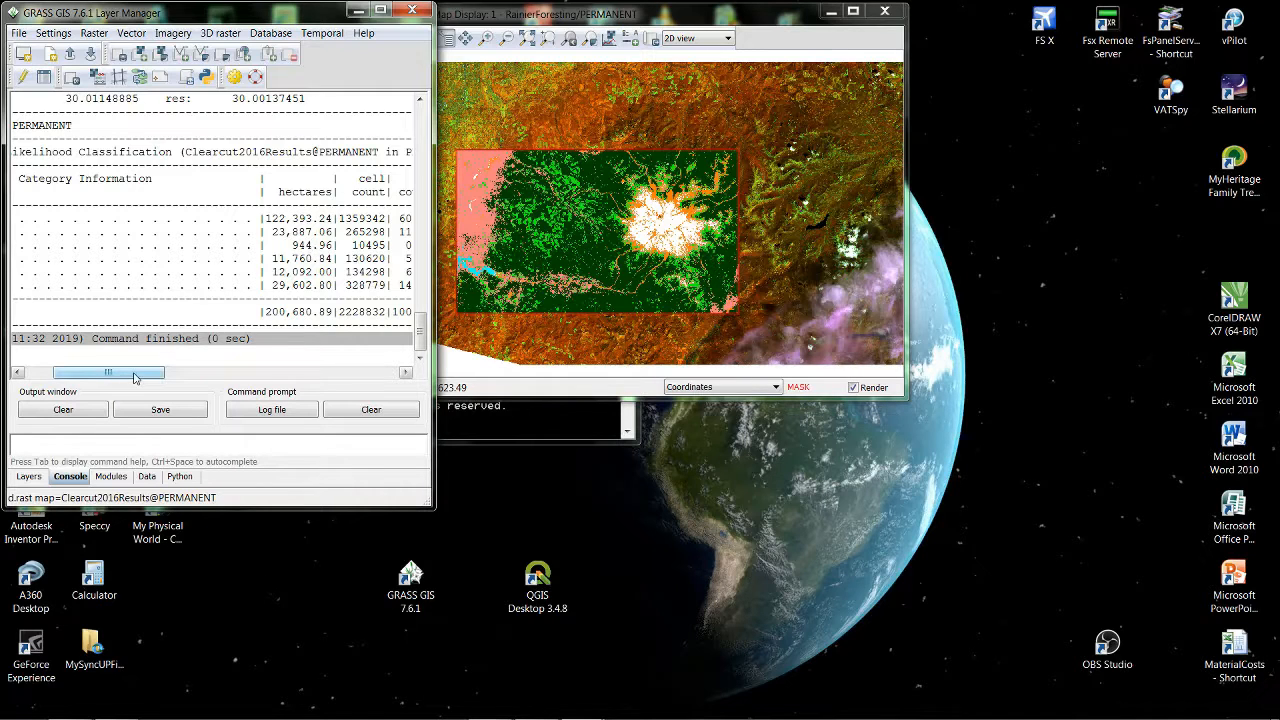
left_click_drag(135, 376, 169, 384)
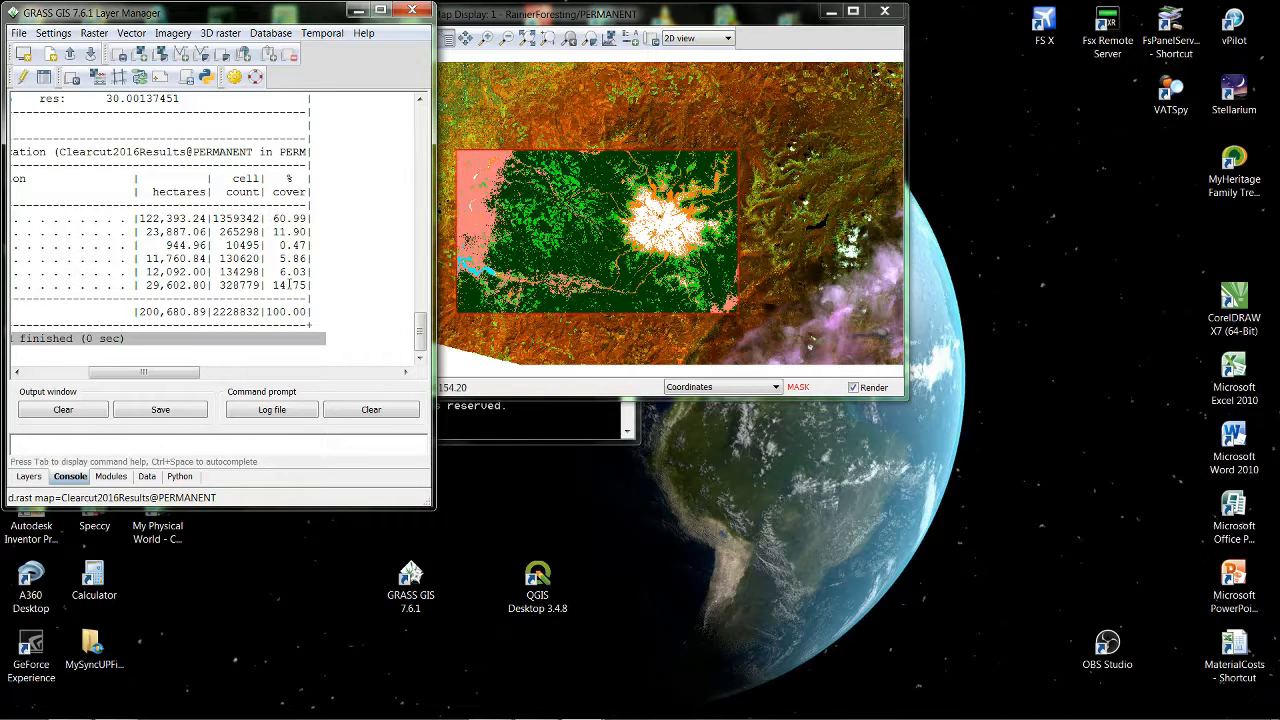
mouse_move(166, 373)
left_mouse_down()
mouse_move(102, 374)
mouse_move(156, 376)
left_mouse_up()
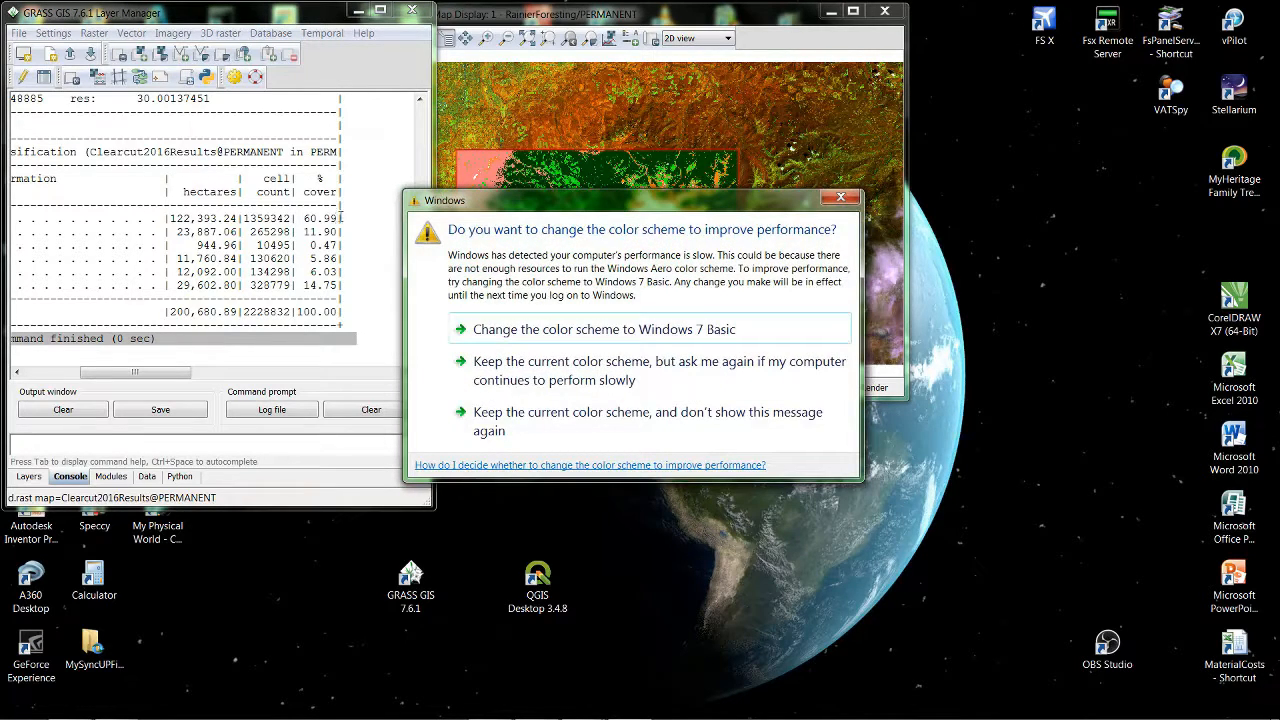
left_click(840, 197)
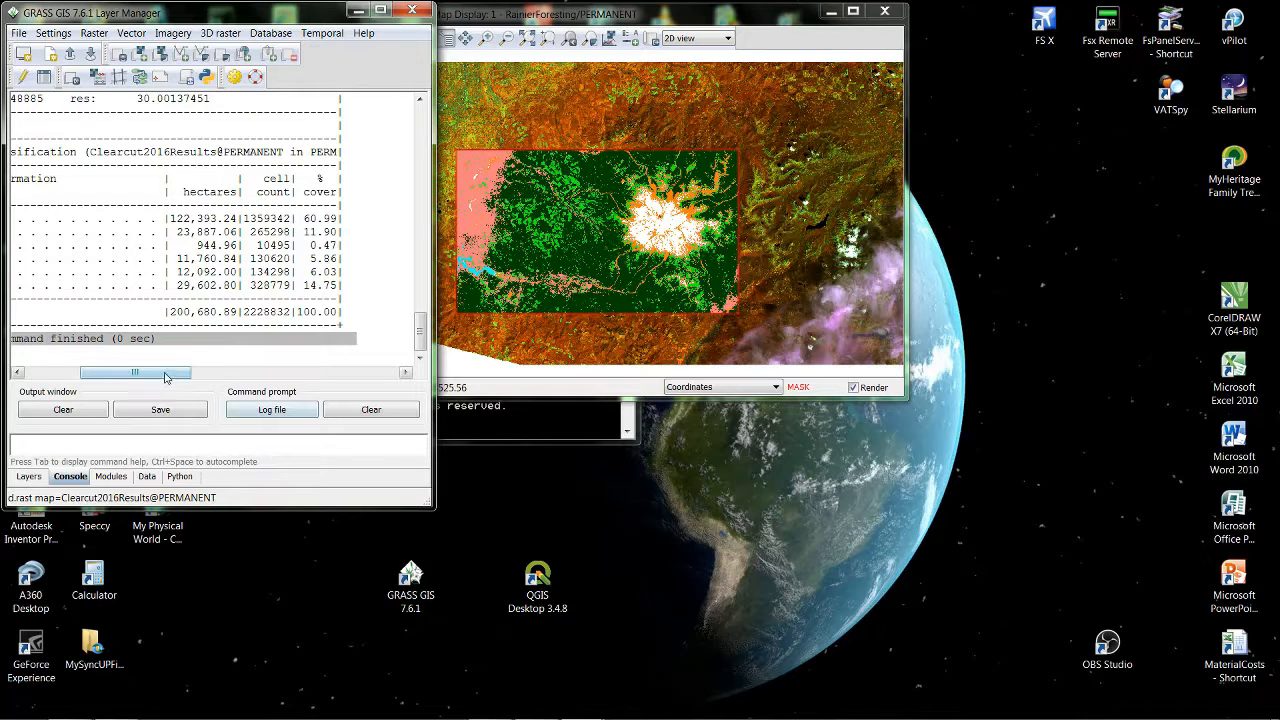
left_click_drag(135, 372, 82, 378)
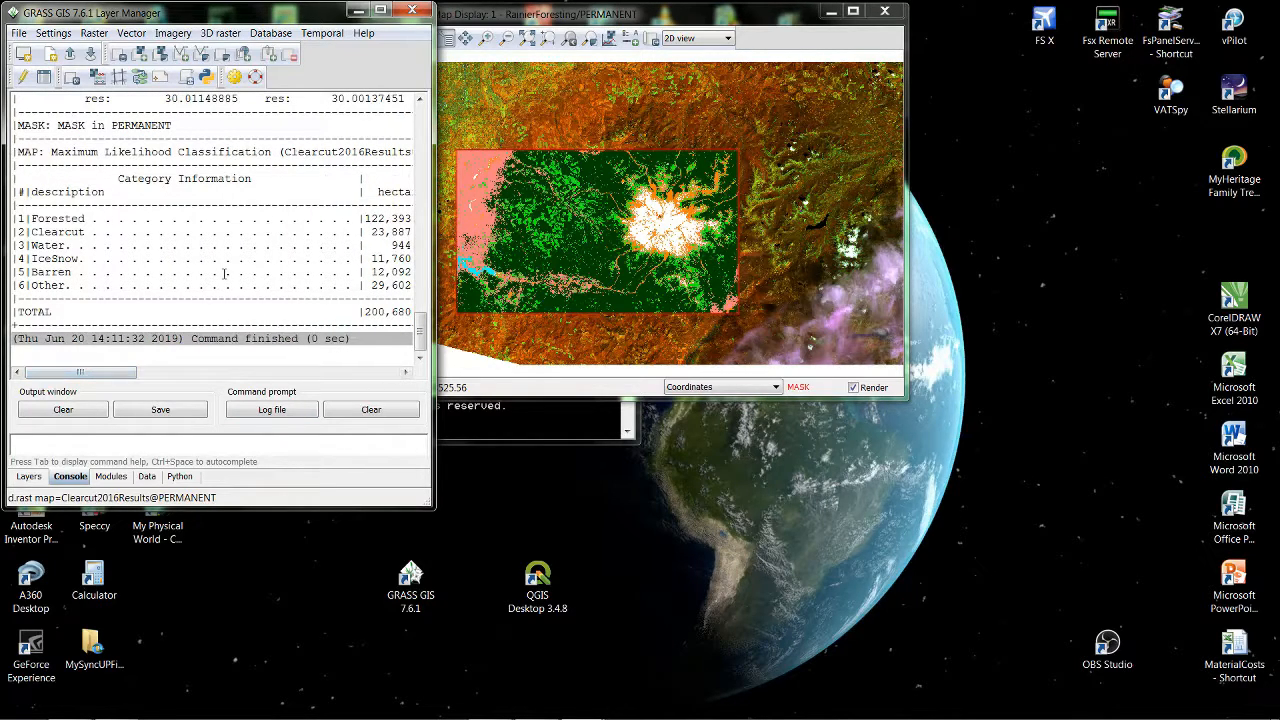
left_click(28, 477)
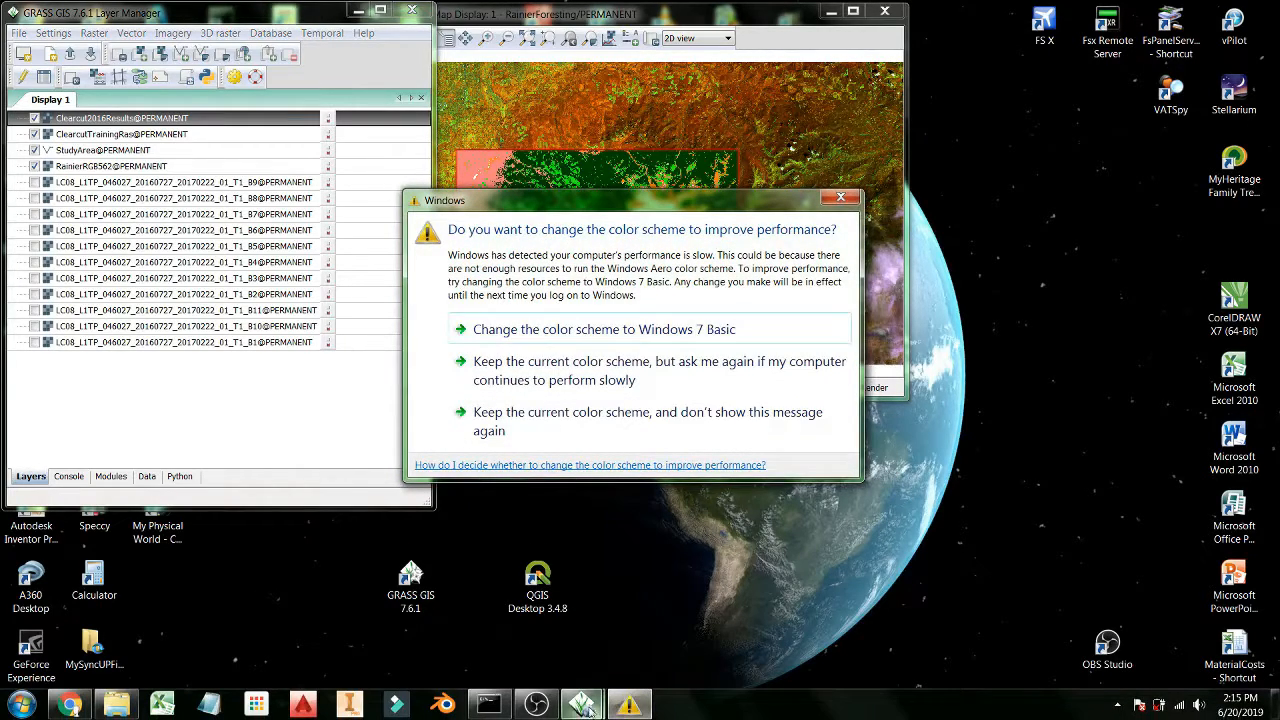
left_click(537, 705)
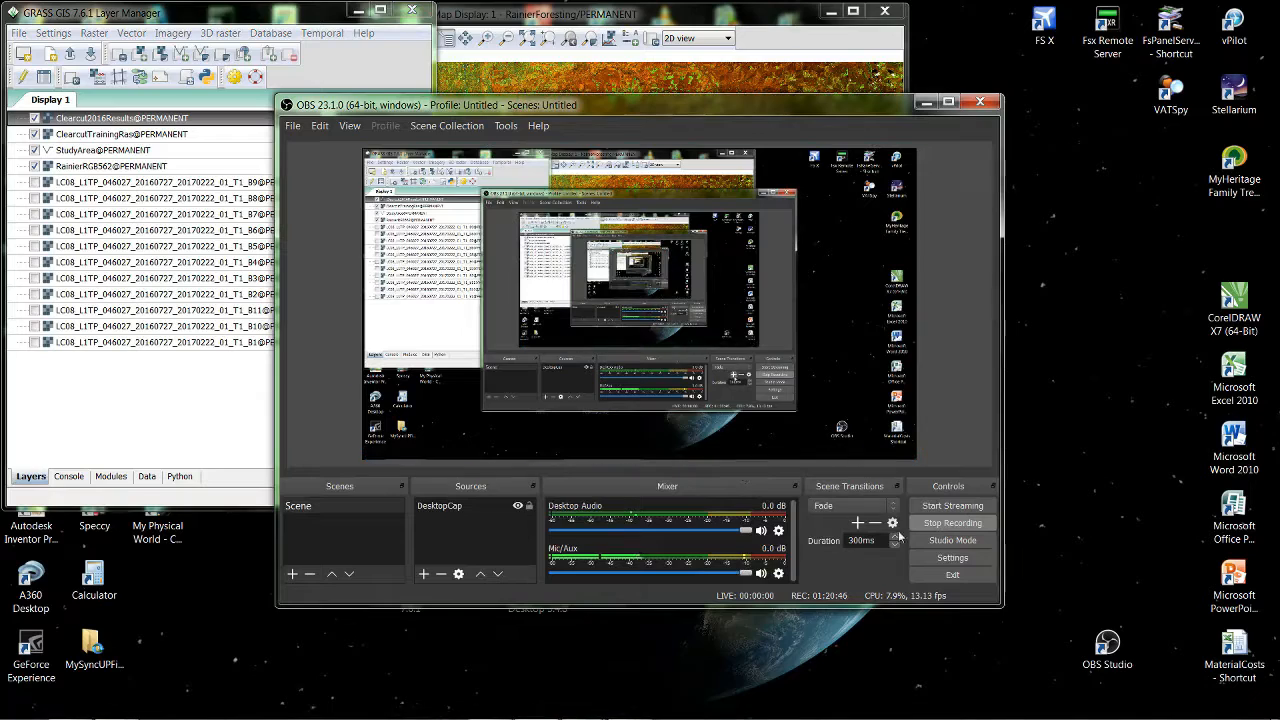